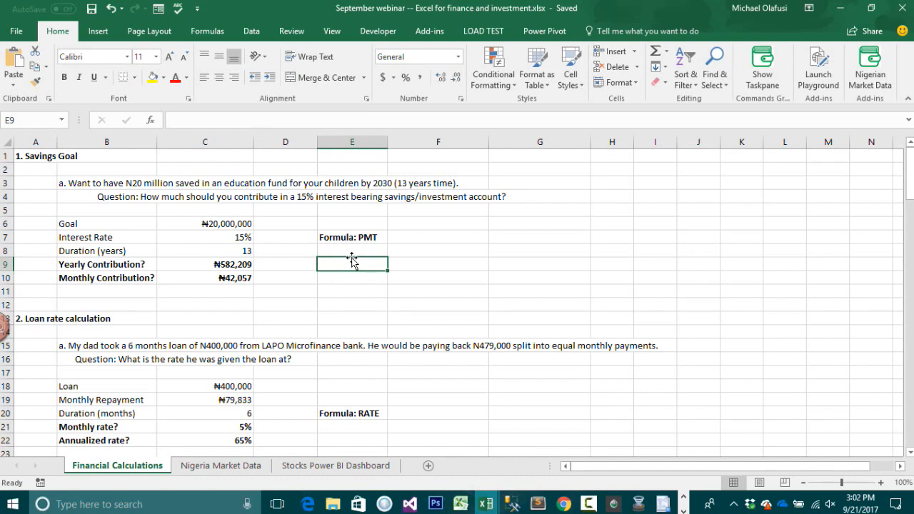
# Step: Enlarge the Financial Calculations worksheet view to 130% and collapse the ribbon
pyautogui.click(39, 157)
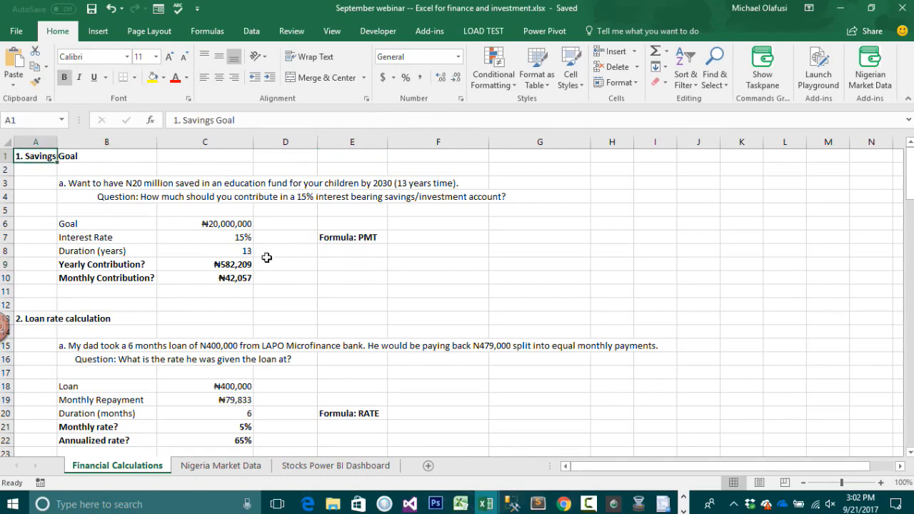
pyautogui.keyDown('ctrl'); pyautogui.scroll(2, 266, 257); pyautogui.keyUp('ctrl')
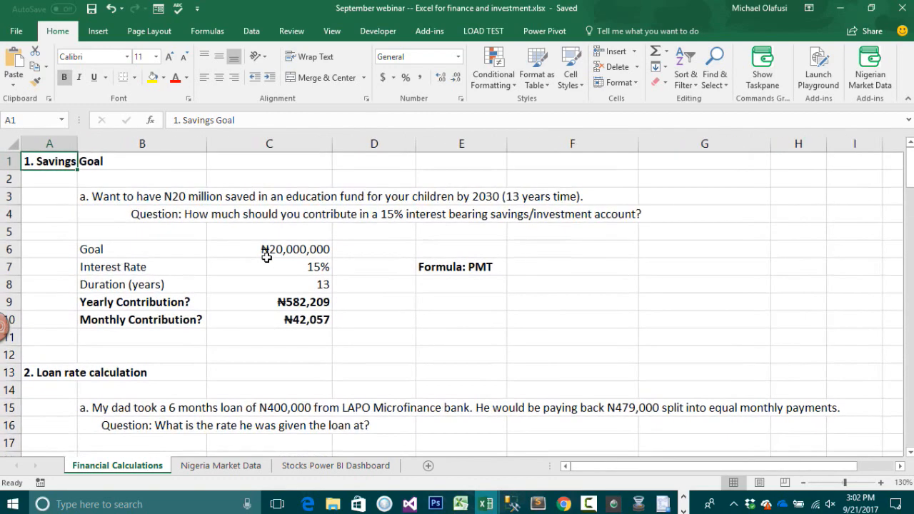
pyautogui.doubleClick(57, 30)
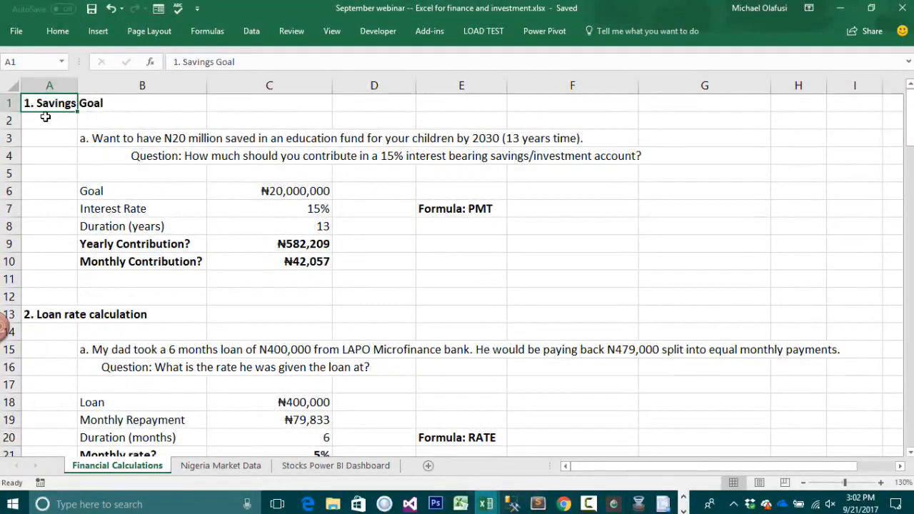
# Step: Review the Savings Goal, Loan rate calculation, Loan Schedule and Mortgage or car loan sections, highlighting each heading row
pyautogui.click(8, 104)
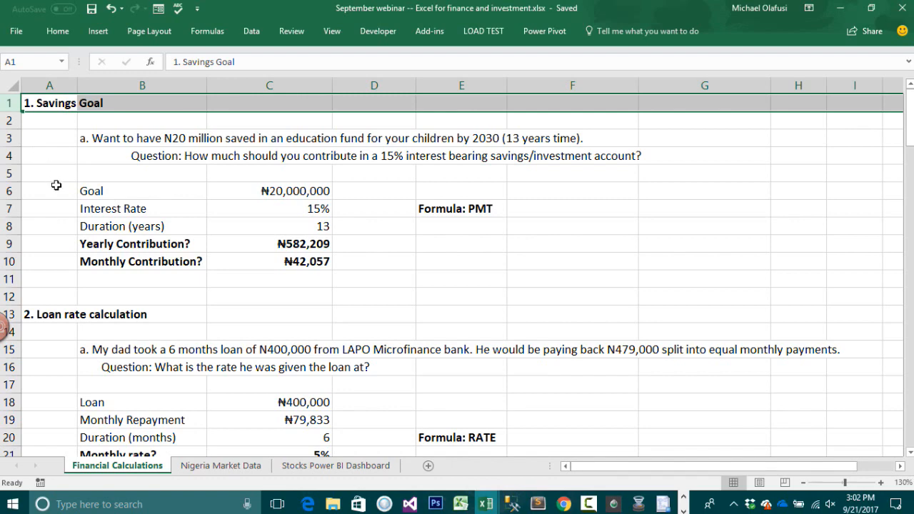
pyautogui.scroll(-1, 50, 184)
pyautogui.click(14, 261)
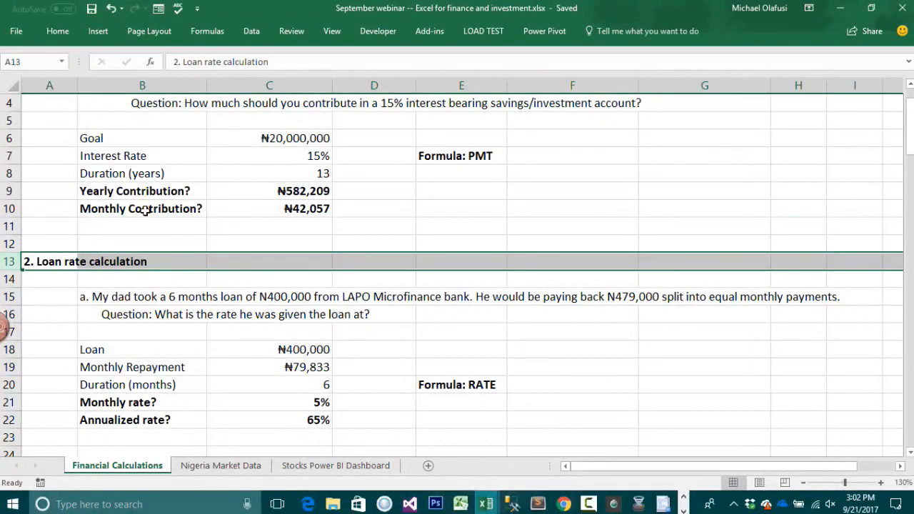
pyautogui.scroll(-4, 133, 232)
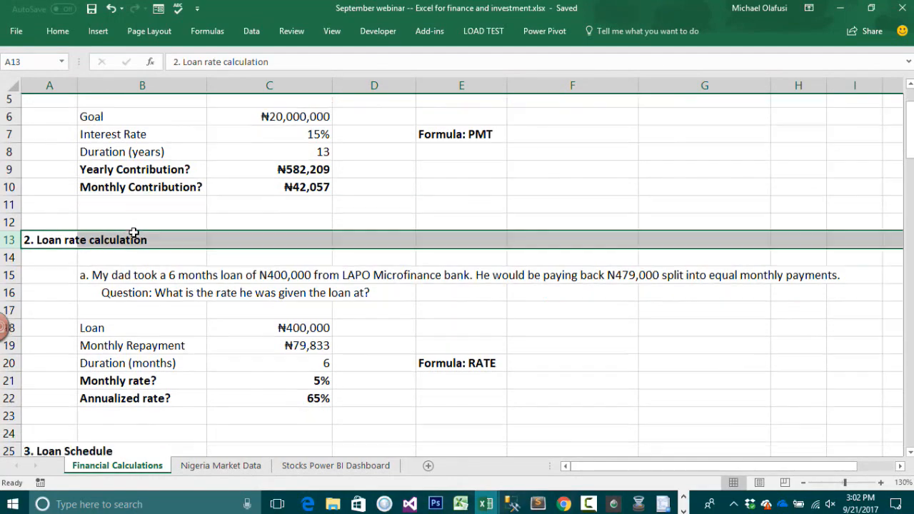
pyautogui.click(13, 262)
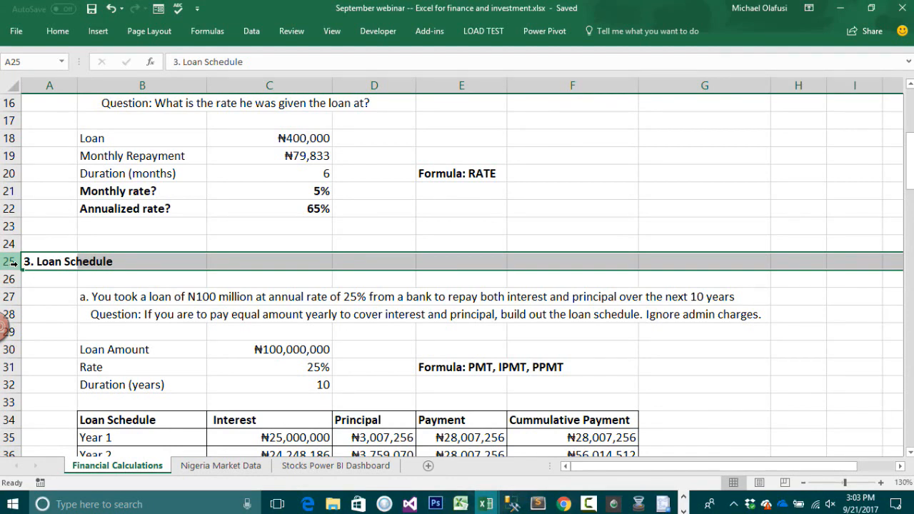
pyautogui.scroll(-13, 60, 265)
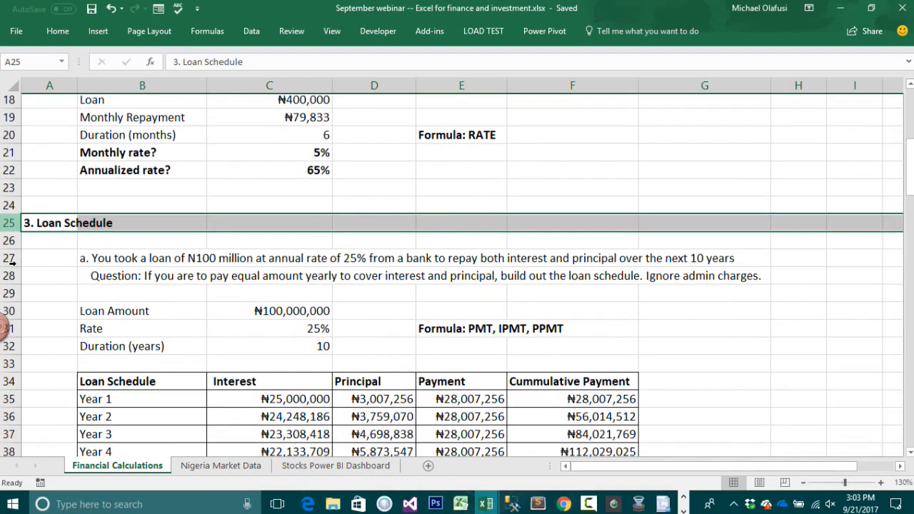
pyautogui.scroll(-1, 60, 264)
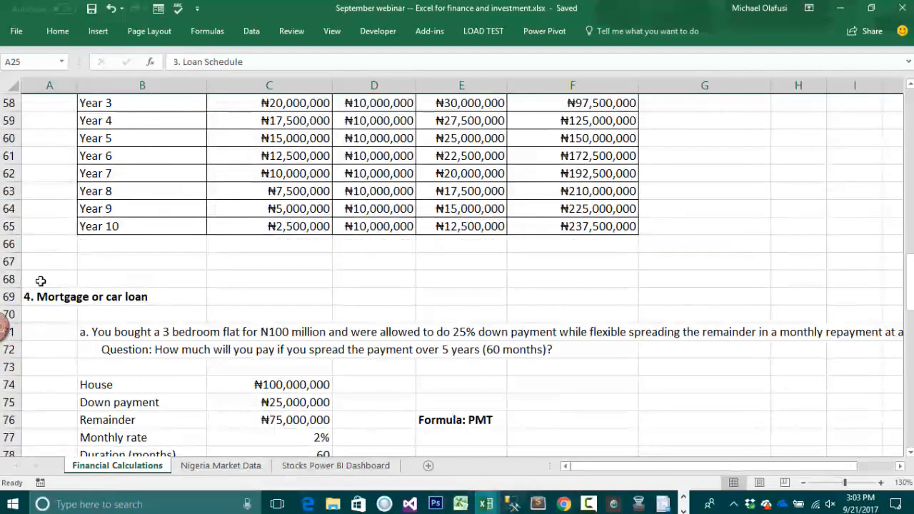
pyautogui.click(9, 296)
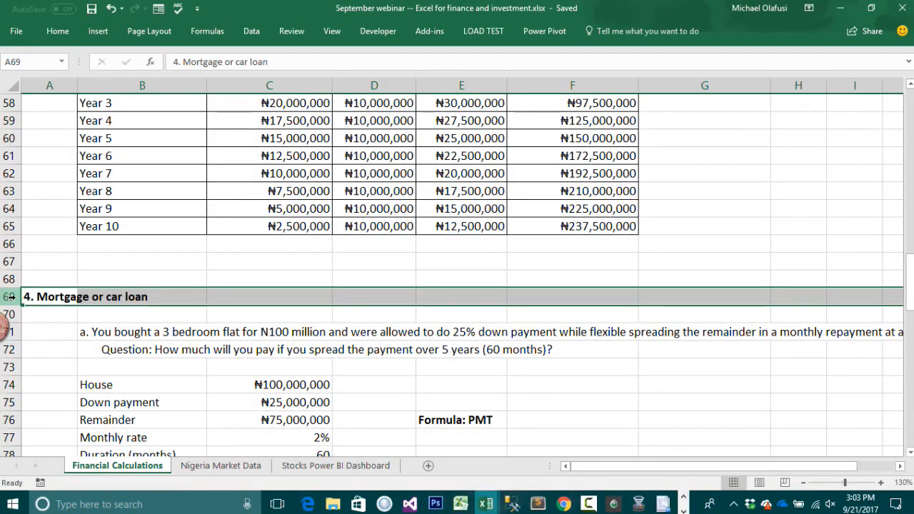
pyautogui.scroll(-1, 107, 270)
pyautogui.scroll(-1, 109, 270)
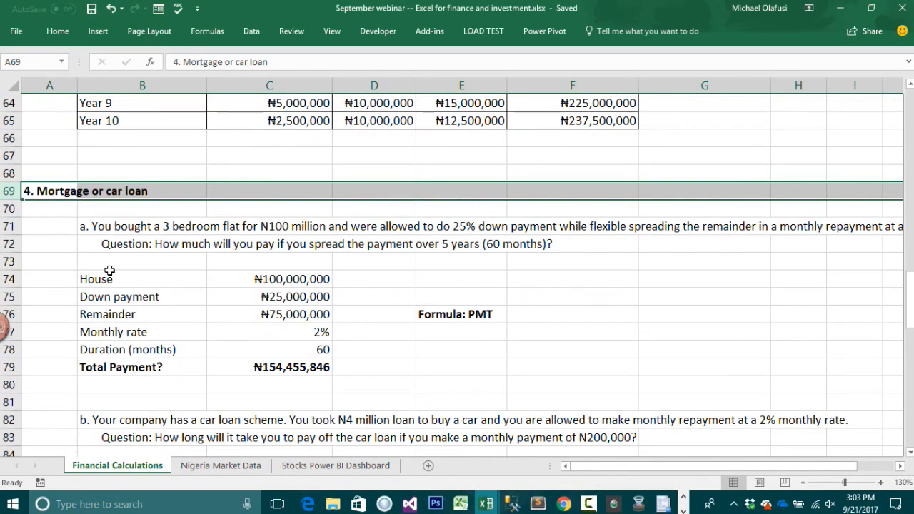
pyautogui.scroll(-5, 114, 263)
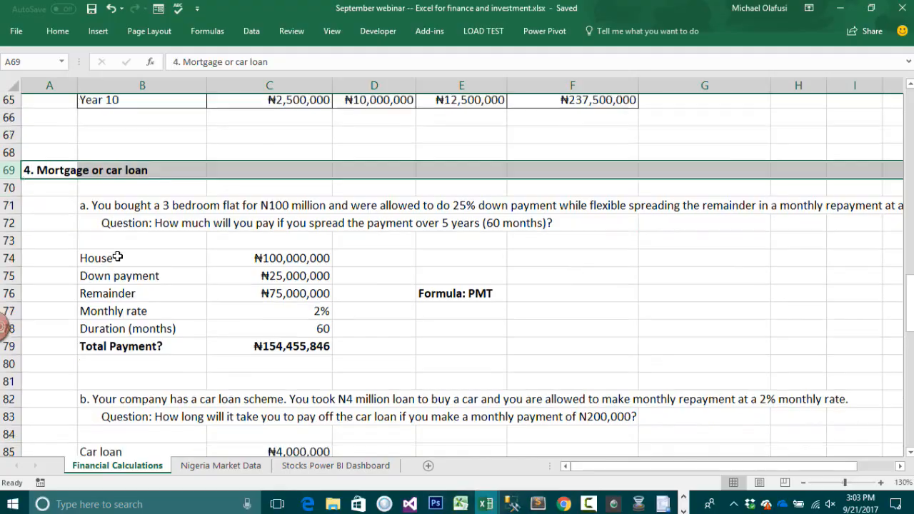
pyautogui.scroll(-2, 118, 257)
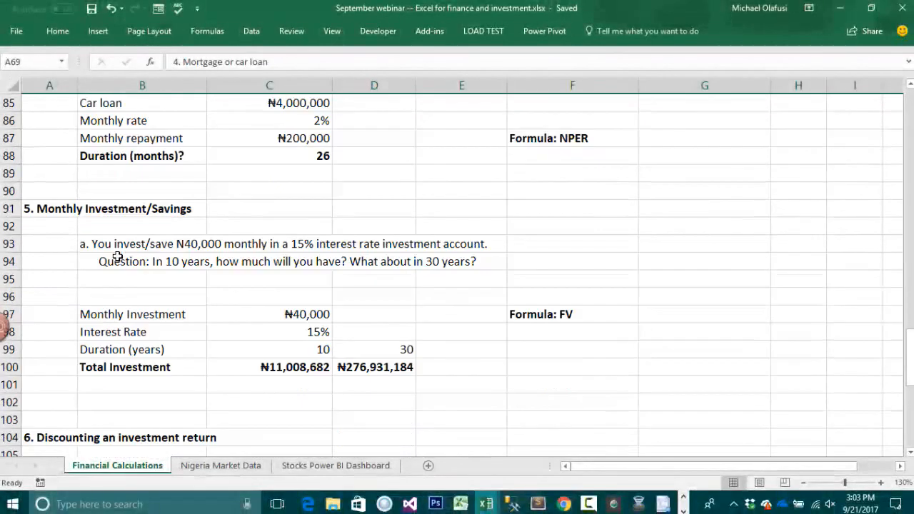
# Step: Review the Monthly Investment/Savings and Discounting an investment return sections, and return to cell A1
pyautogui.click(12, 209)
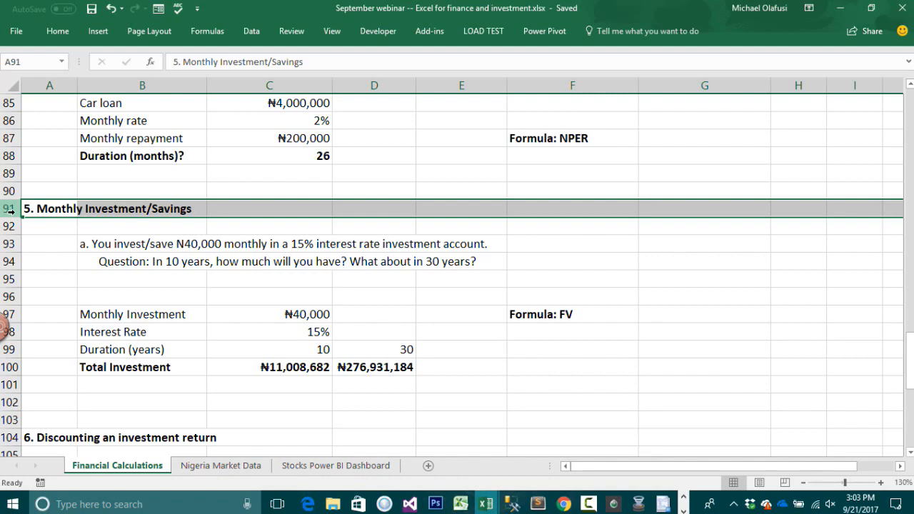
pyautogui.scroll(-4, 10, 208)
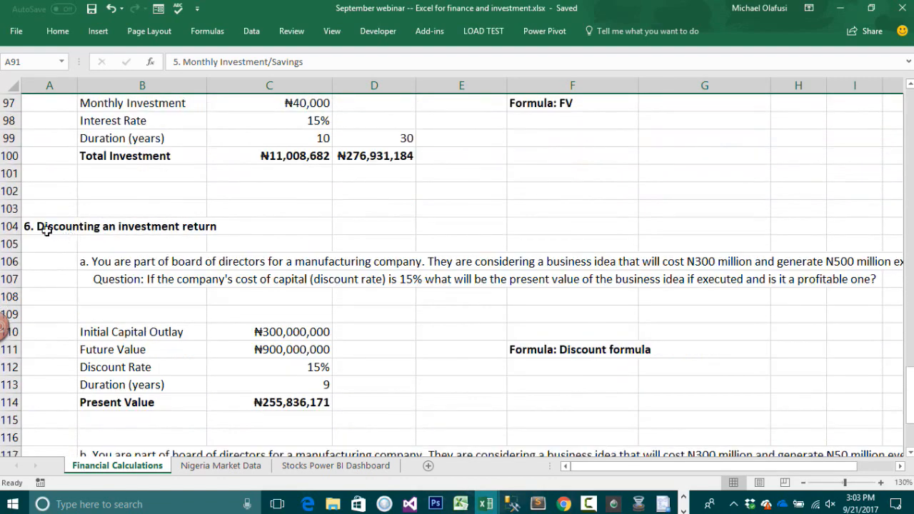
pyautogui.click(9, 226)
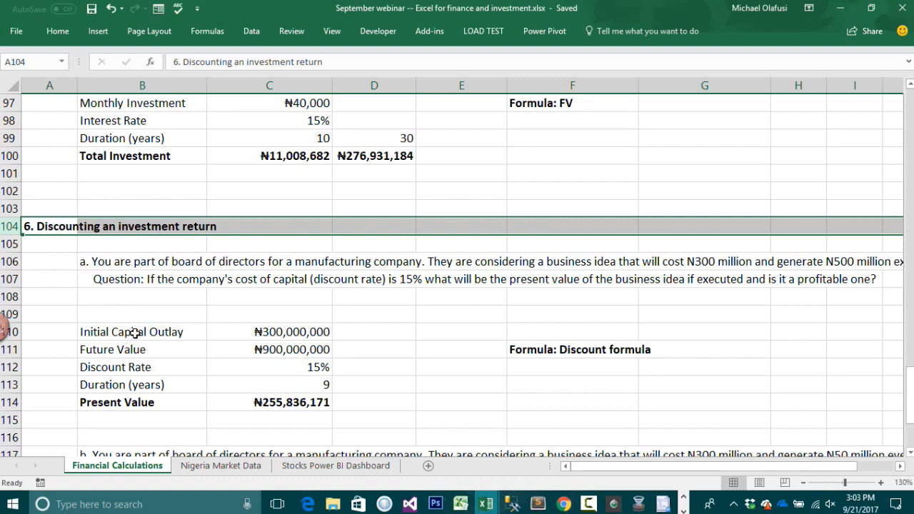
pyautogui.scroll(-1, 171, 307)
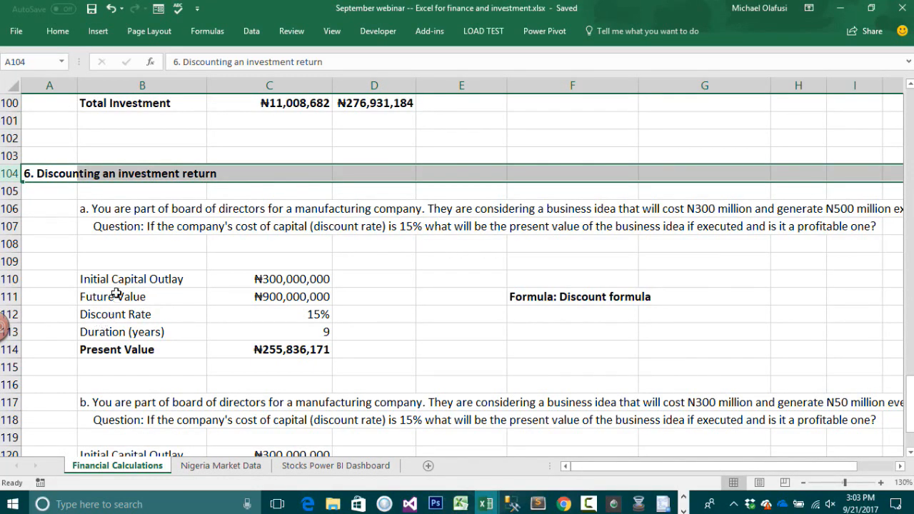
pyautogui.scroll(-1, 119, 285)
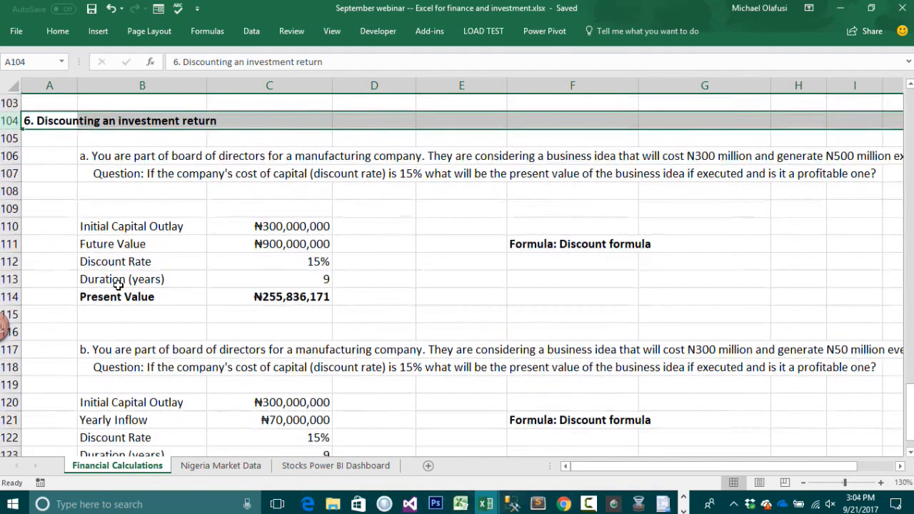
pyautogui.scroll(-4, 118, 284)
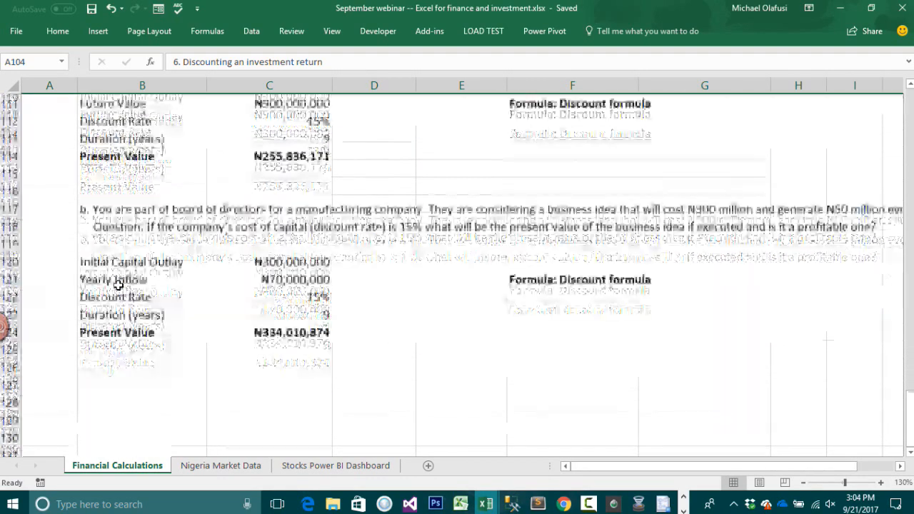
pyautogui.scroll(20, 180, 290)
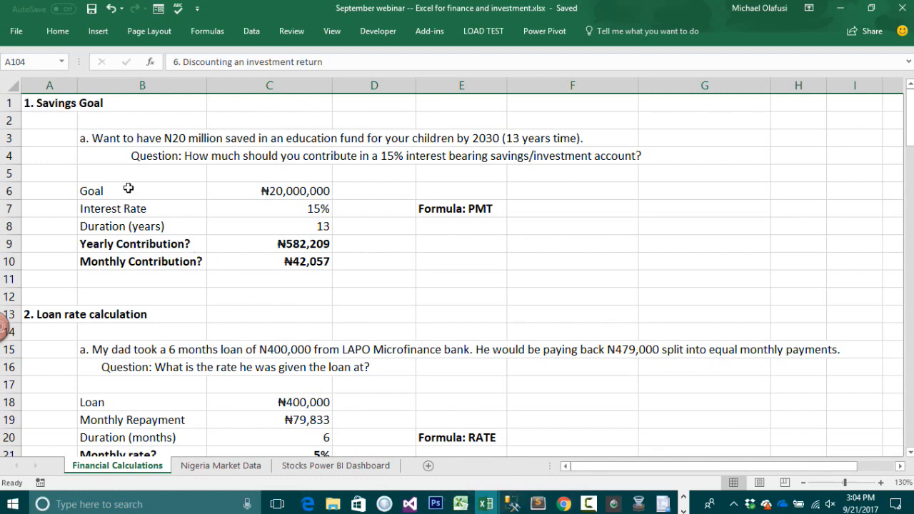
pyautogui.hotkey('ctrl', 'Home')
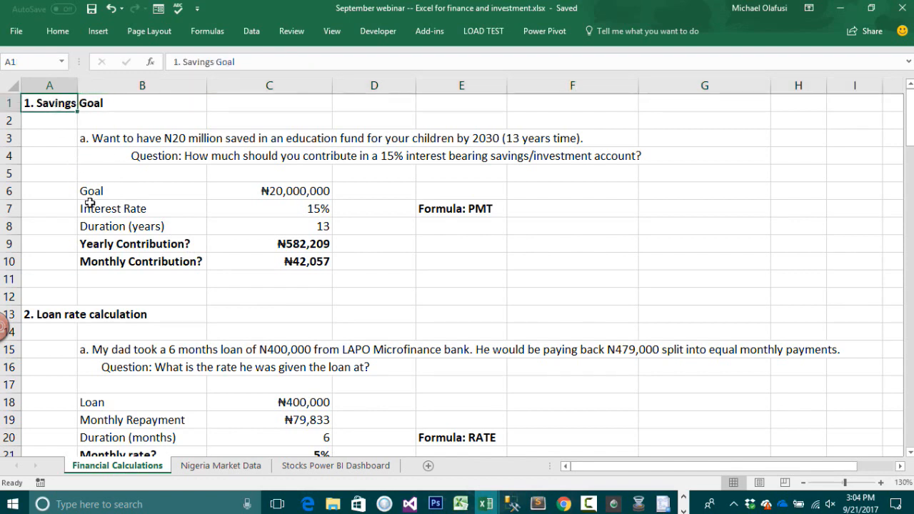
# Step: Examine the savings goal question in B3, its interest rate and contribution labels, and the PMT formula note in E7
pyautogui.click(90, 138)
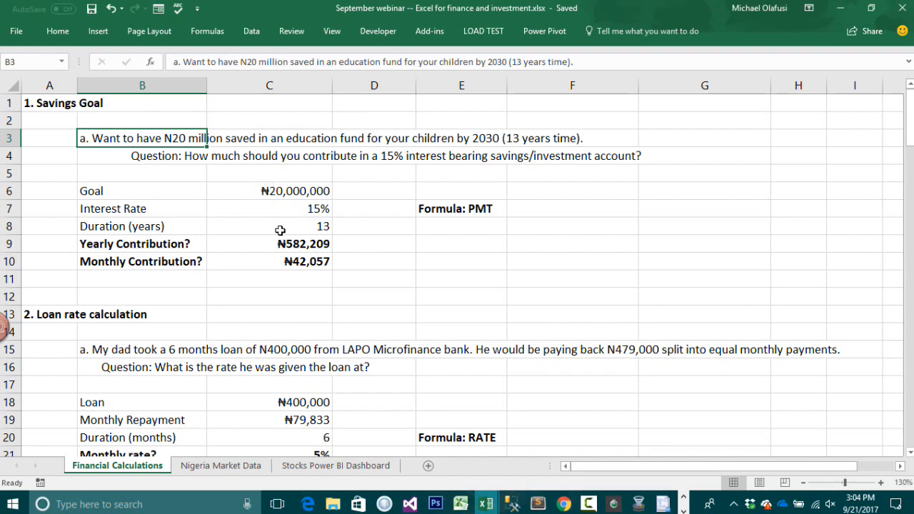
pyautogui.click(198, 207)
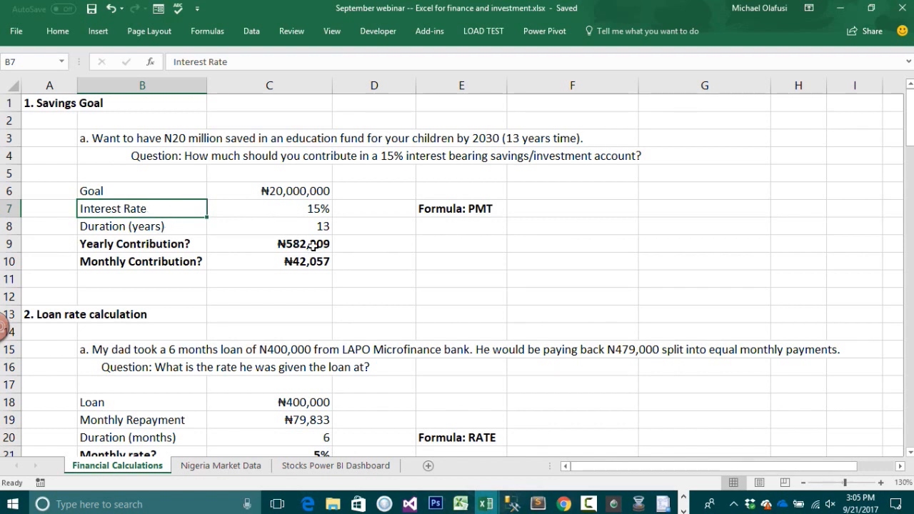
pyautogui.click(183, 245)
pyautogui.click(180, 261)
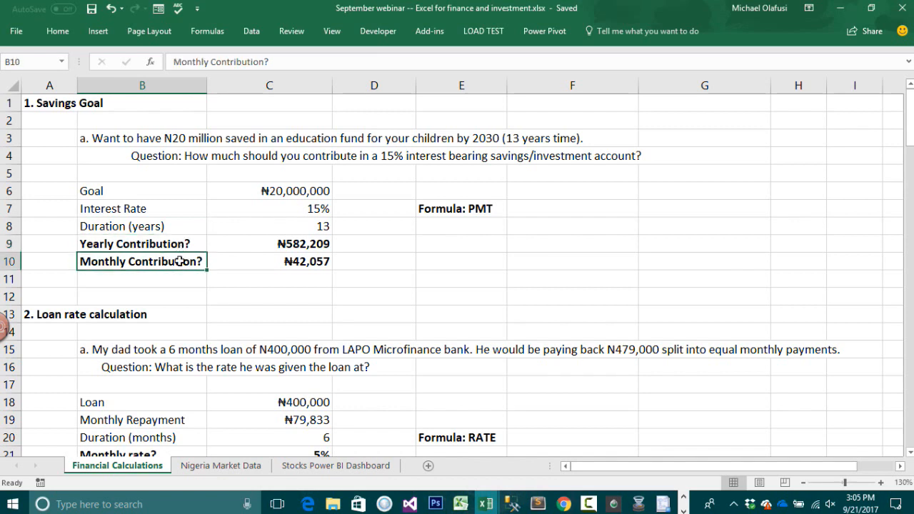
pyautogui.click(457, 208)
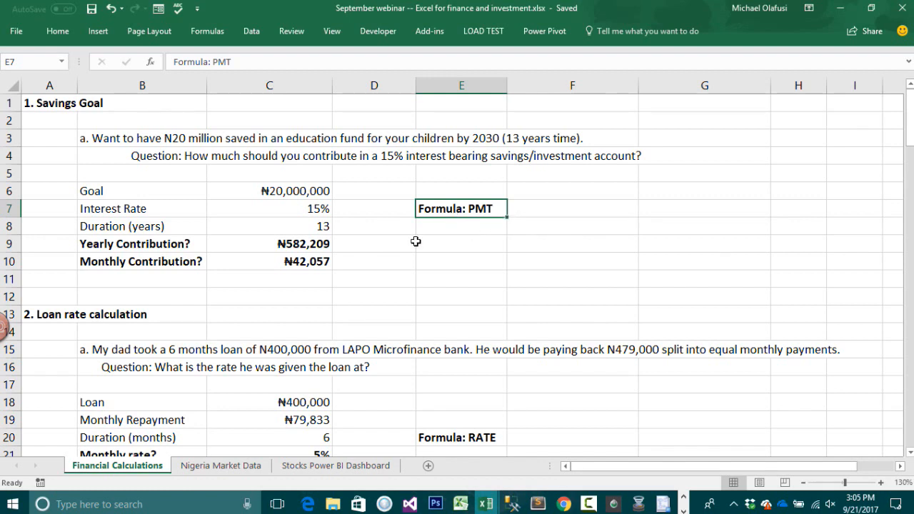
# Step: Clear the yearly and monthly contribution results from cells C9:C10 in the Savings Goal section
pyautogui.moveTo(320, 244); pyautogui.dragTo(324, 263)
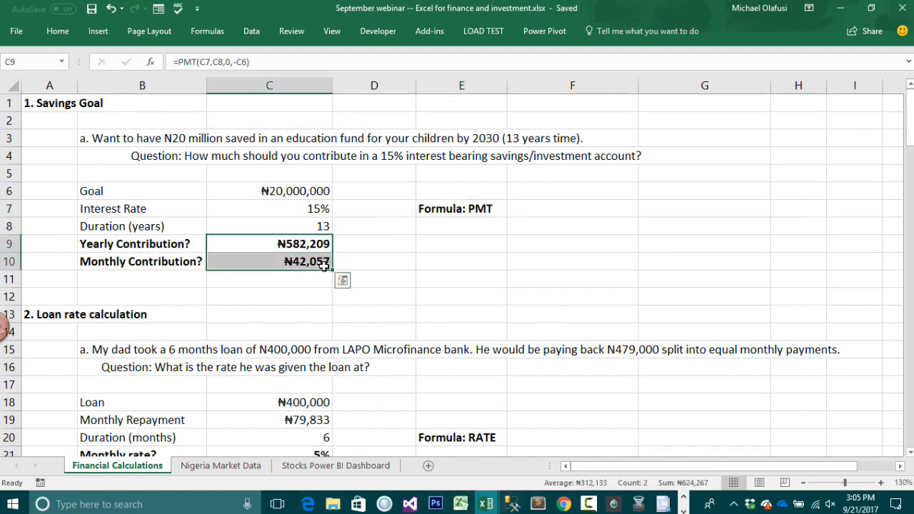
pyautogui.click(307, 262)
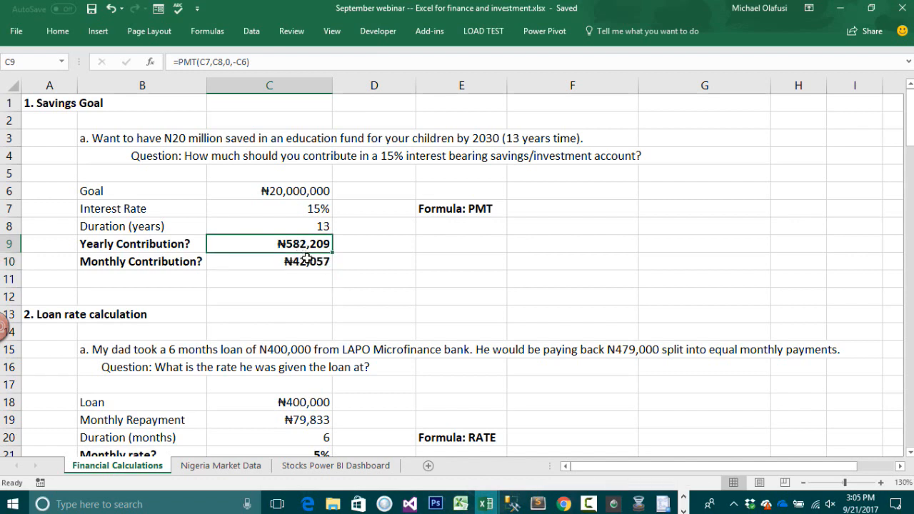
pyautogui.moveTo(308, 244); pyautogui.dragTo(310, 261)
pyautogui.press('Delete')
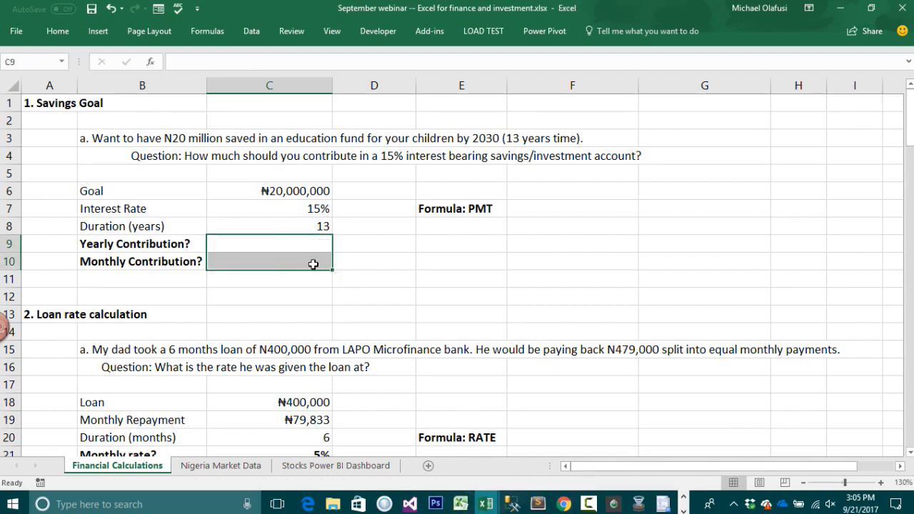
pyautogui.click(253, 292)
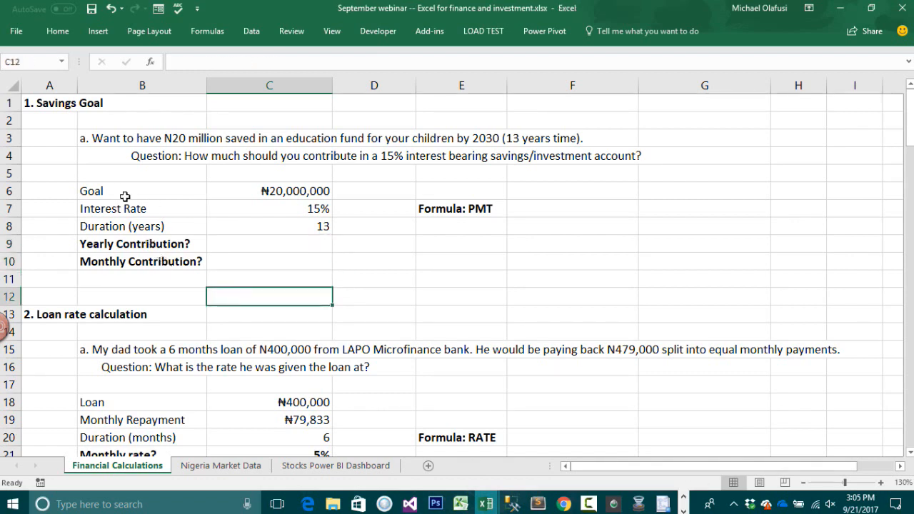
# Step: Review the savings goal, interest rate and duration inputs in rows 6 to 8, and select the yearly contribution cell C9
pyautogui.moveTo(125, 191); pyautogui.dragTo(293, 188)
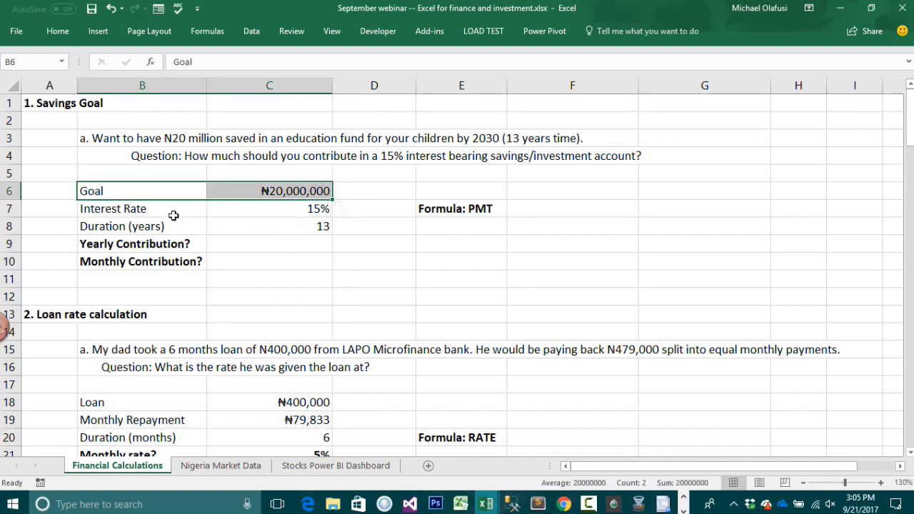
pyautogui.moveTo(182, 210); pyautogui.dragTo(307, 203)
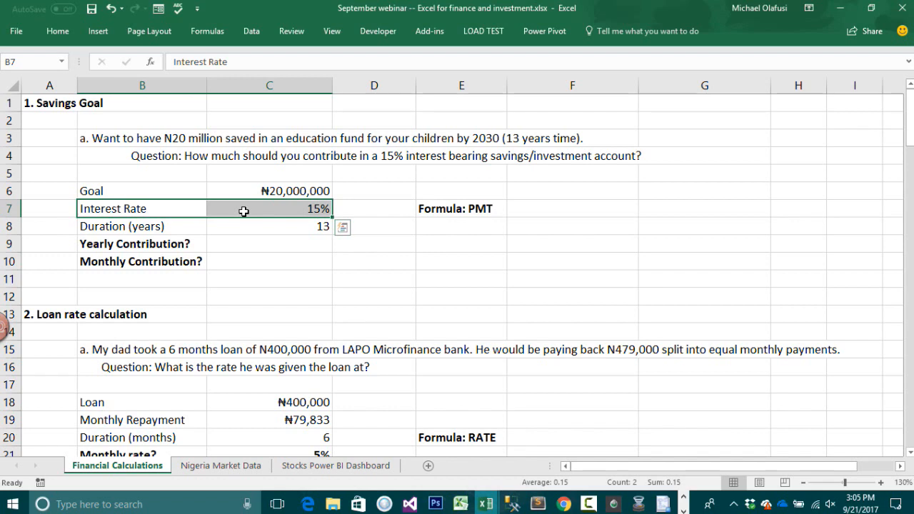
pyautogui.click(287, 210)
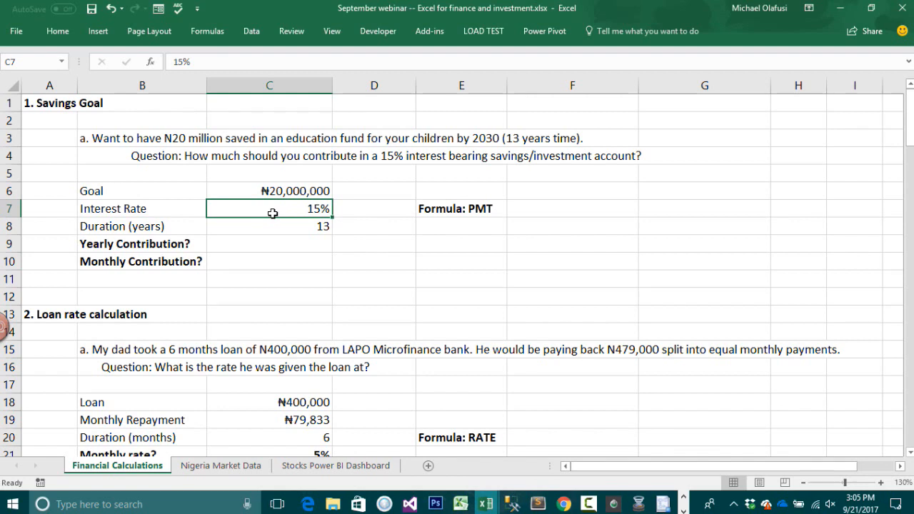
pyautogui.moveTo(137, 207); pyautogui.dragTo(258, 208)
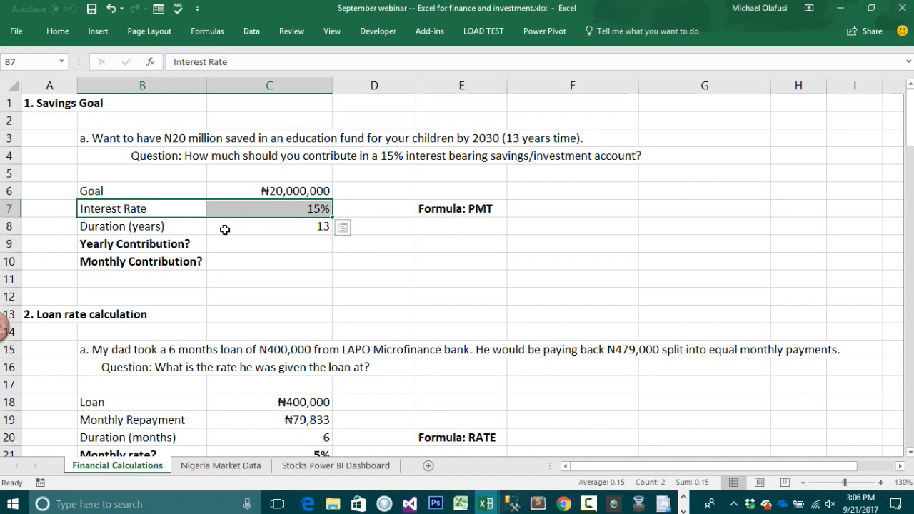
pyautogui.click(225, 229)
pyautogui.click(247, 194)
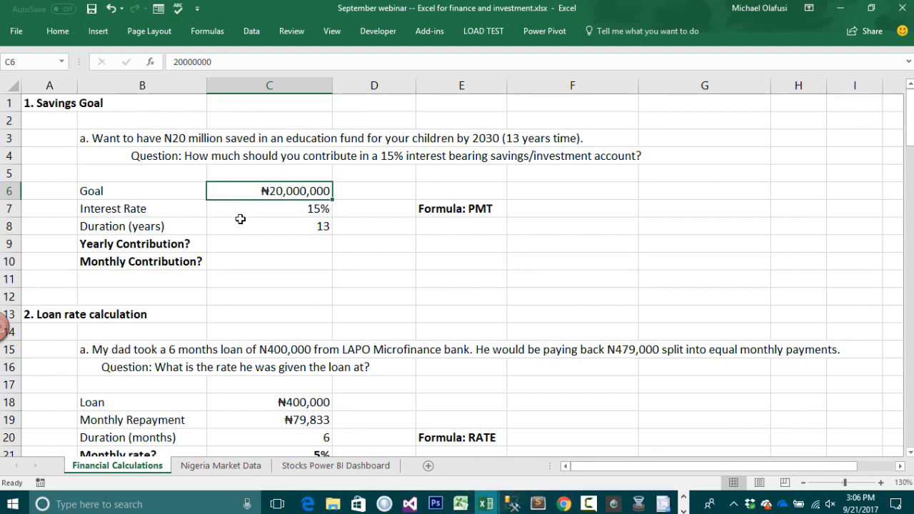
pyautogui.click(243, 245)
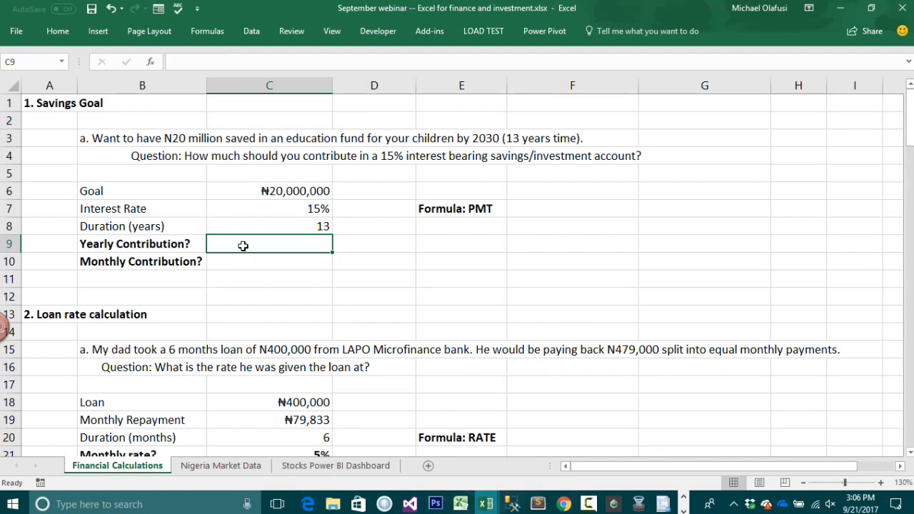
# Step: Build a PMT function in C9 through its function arguments, with C7 as the rate and C8 as the number of periods
pyautogui.write('=pm')
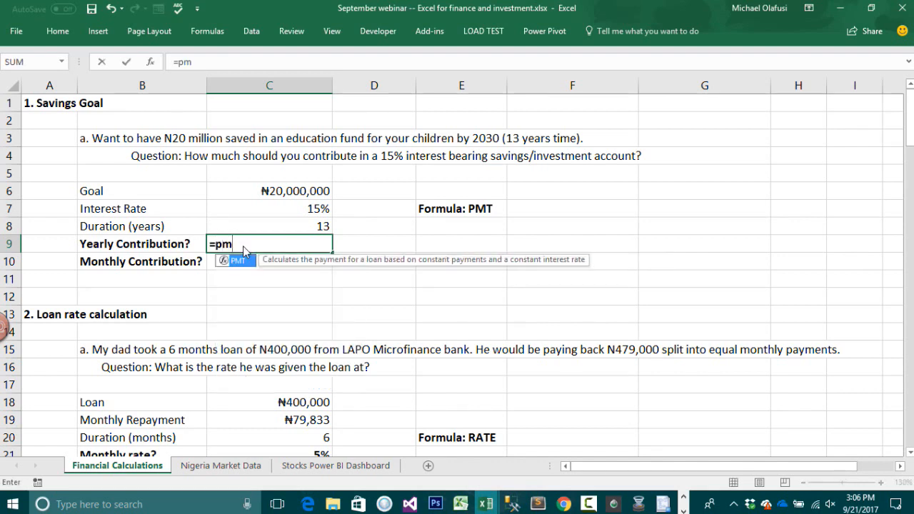
pyautogui.write('t')
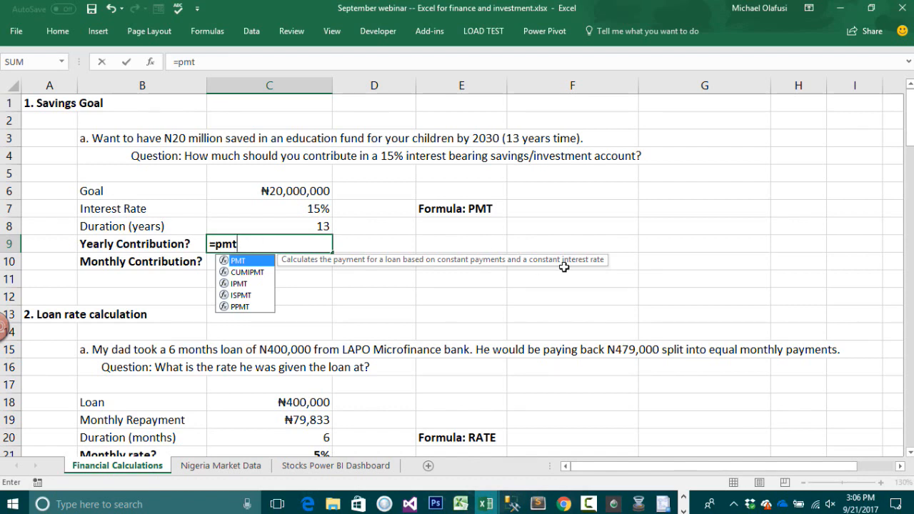
pyautogui.write('(')
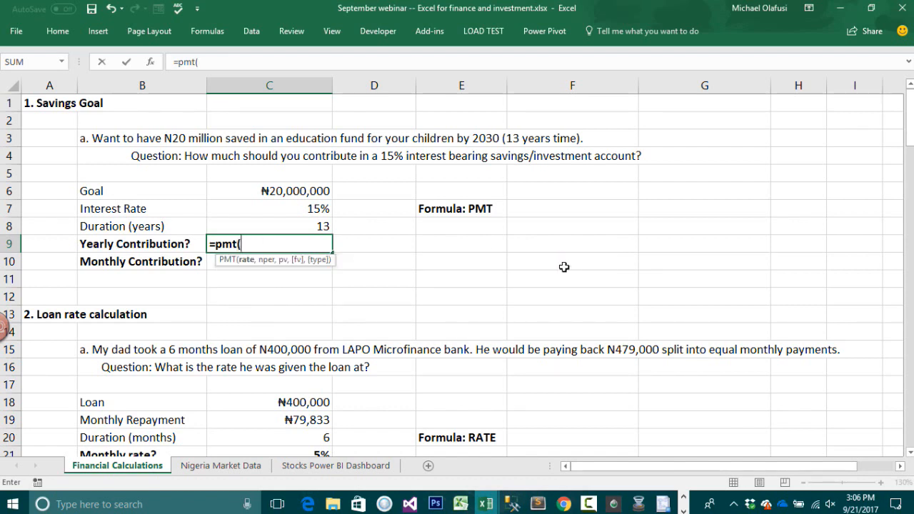
pyautogui.click(151, 64)
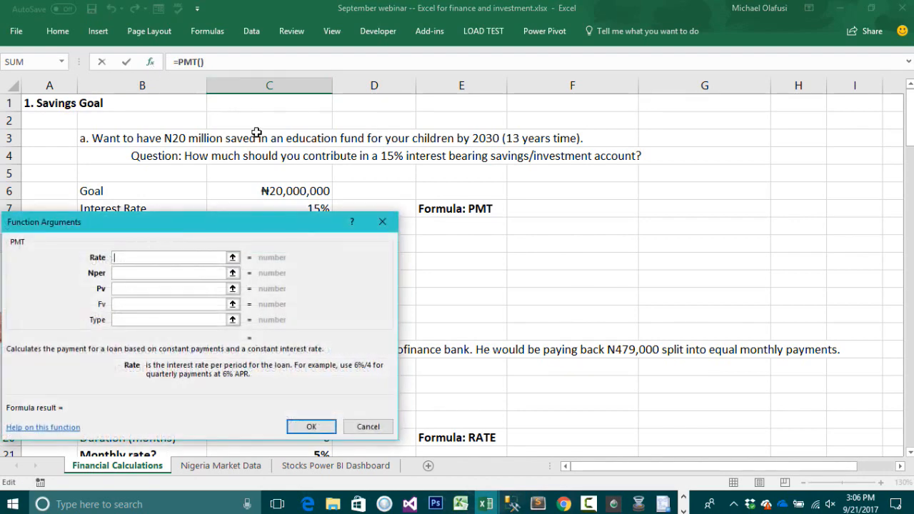
pyautogui.moveTo(235, 223); pyautogui.dragTo(629, 124)
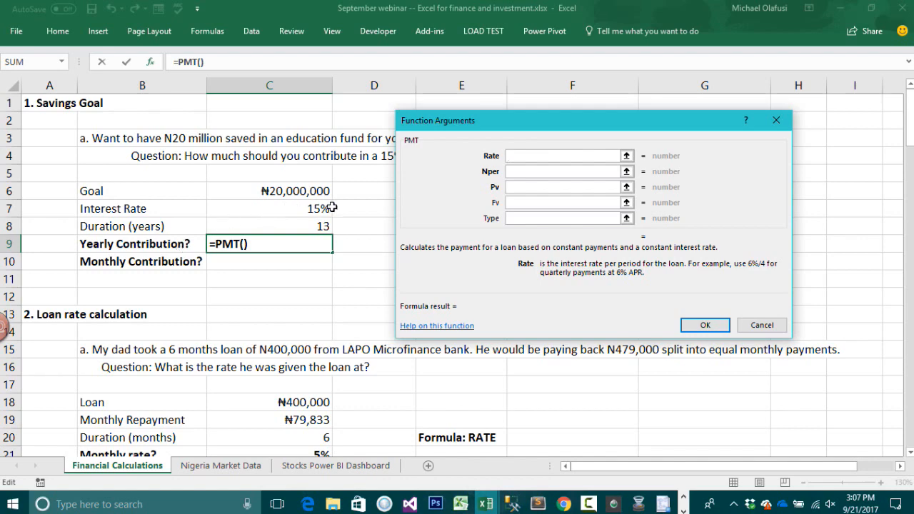
pyautogui.moveTo(487, 125)
pyautogui.mouseDown()
pyautogui.moveTo(506, 203)
pyautogui.moveTo(495, 120)
pyautogui.mouseUp()
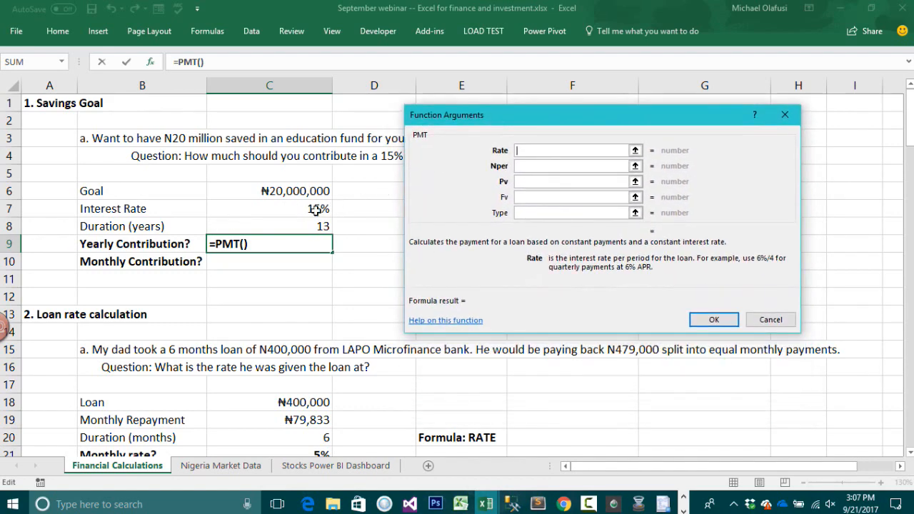
pyautogui.click(292, 209)
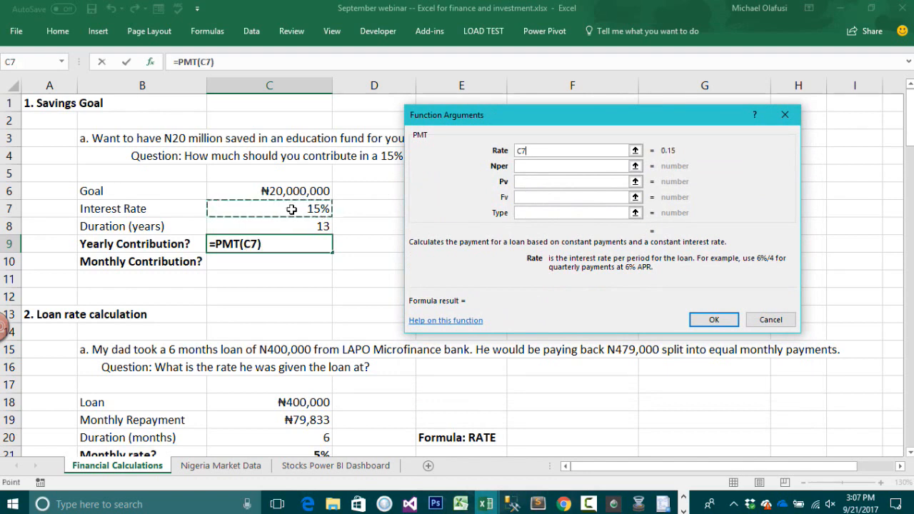
pyautogui.click(526, 167)
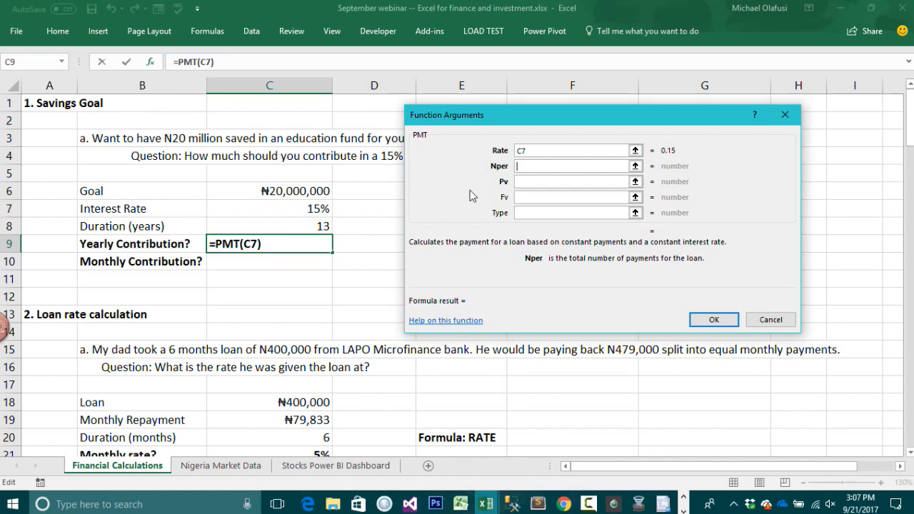
pyautogui.click(253, 226)
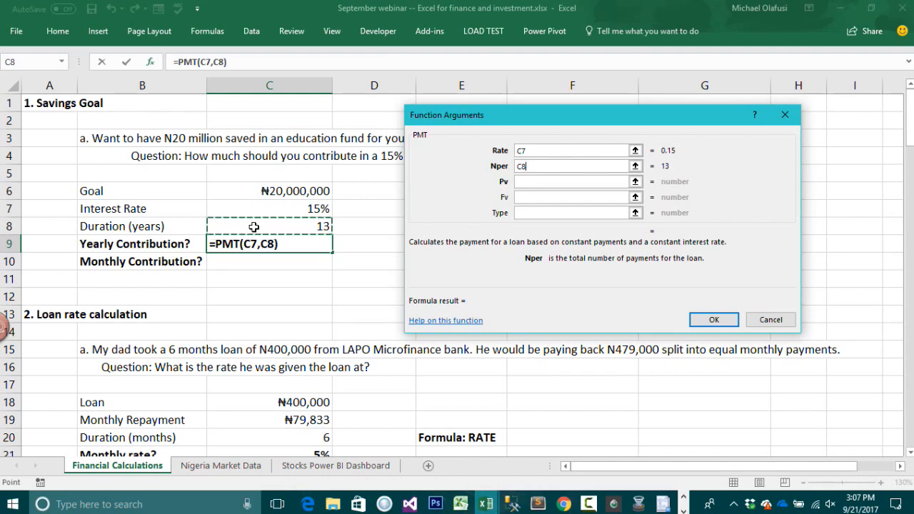
# Step: Complete the yearly PMT formula with a present value of 0 and C6 as the future value, leaving the payment type empty
pyautogui.click(545, 182)
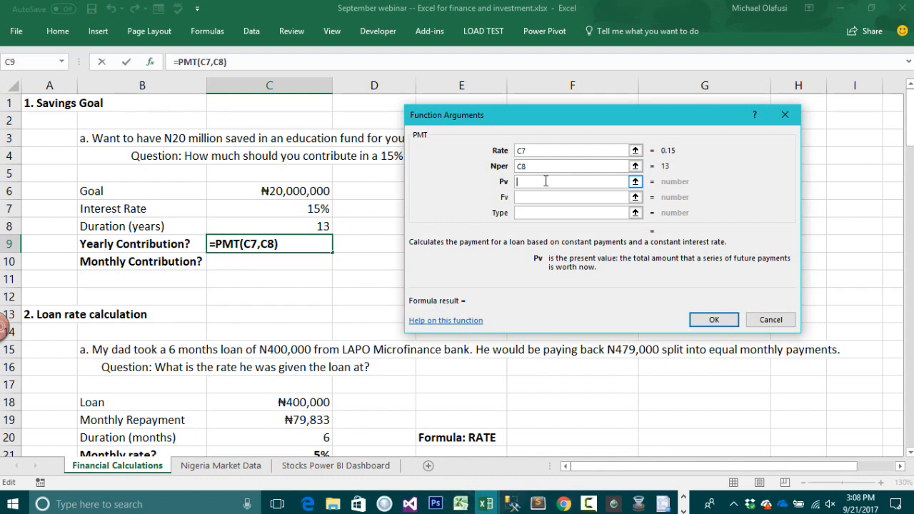
pyautogui.write('0')
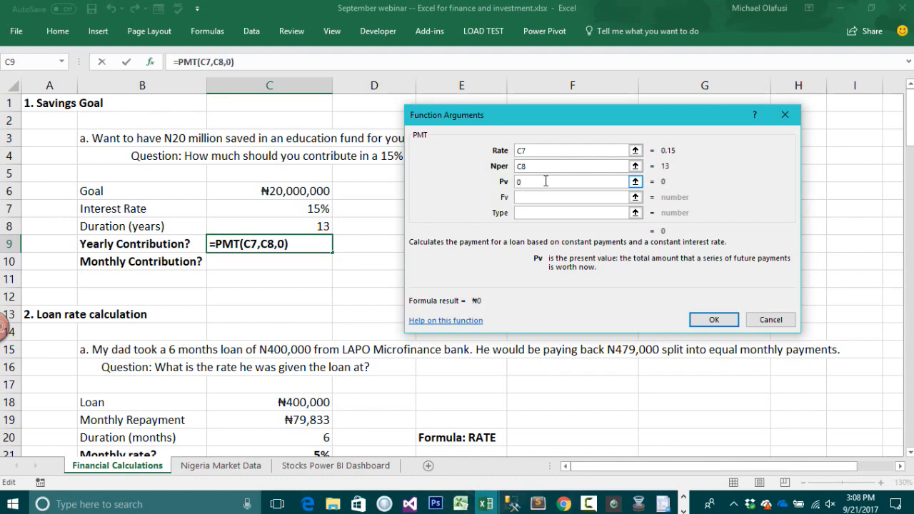
pyautogui.click(544, 196)
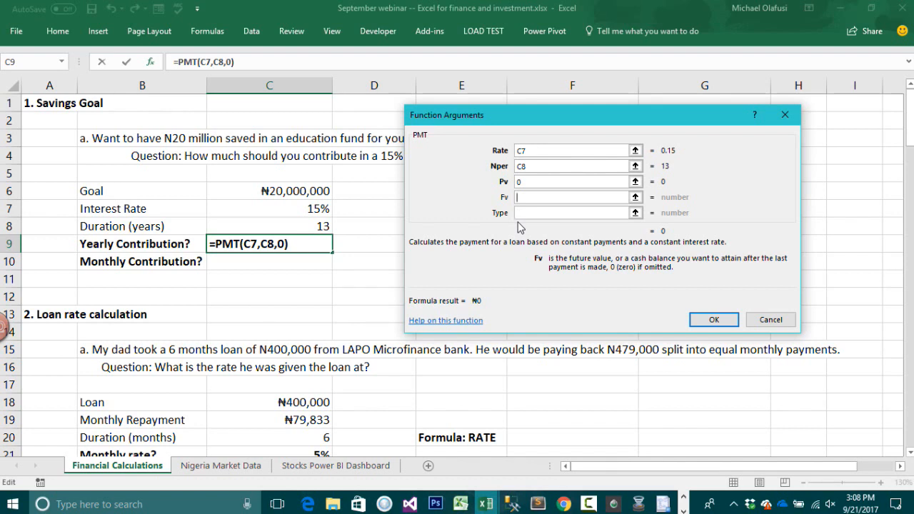
pyautogui.click(271, 191)
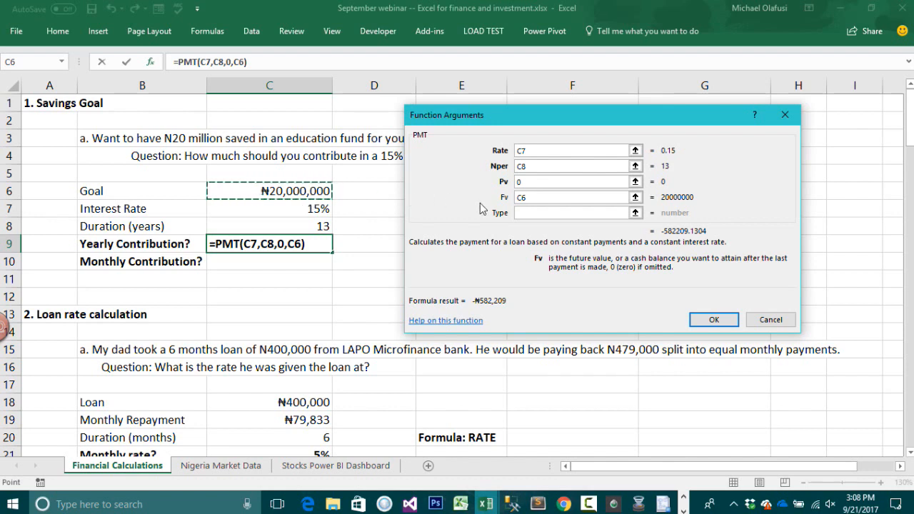
pyautogui.click(532, 213)
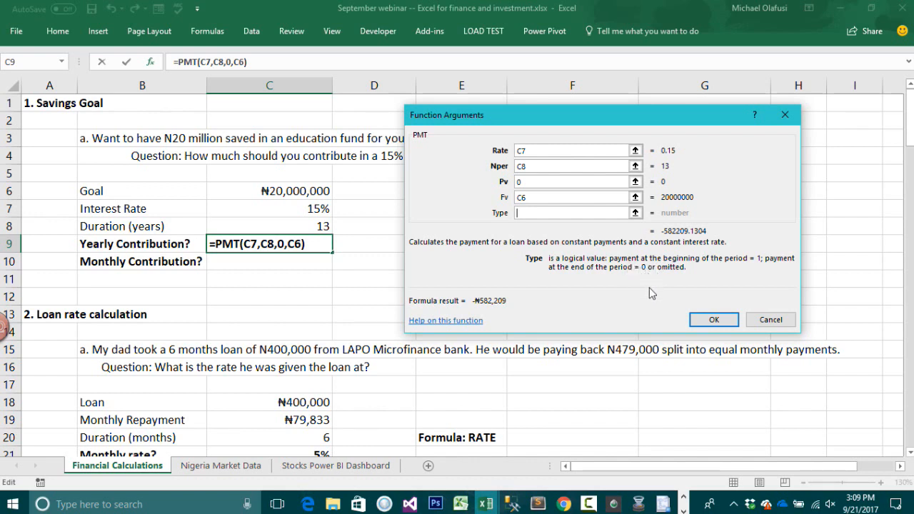
pyautogui.click(701, 321)
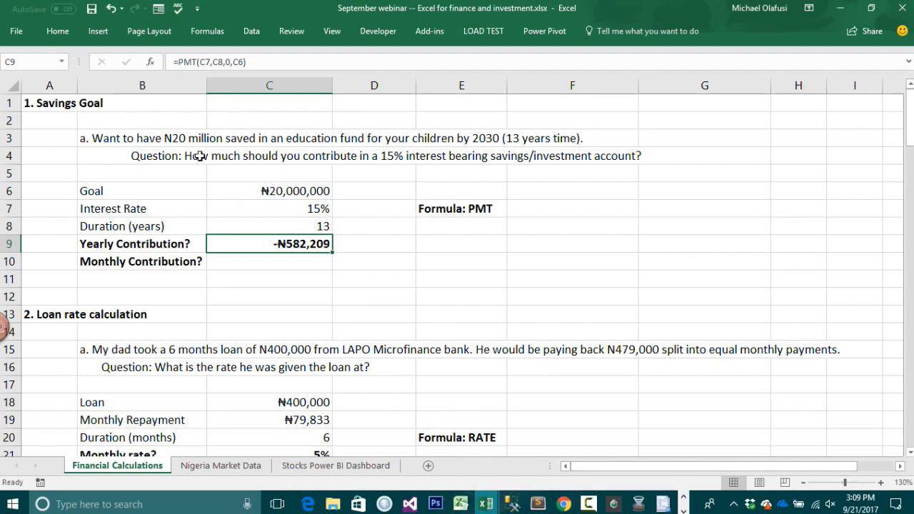
# Step: Change the future value argument of the PMT formula in C9 to -C6
pyautogui.click(150, 61)
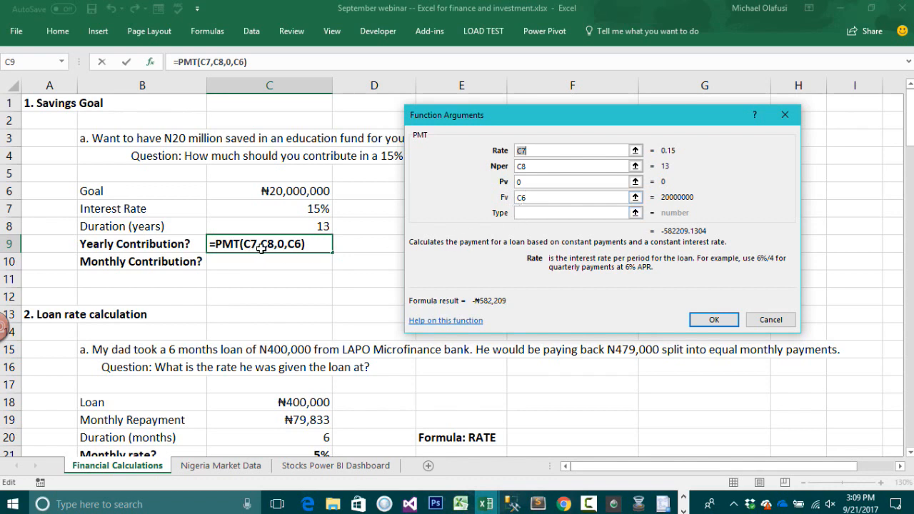
pyautogui.click(519, 198)
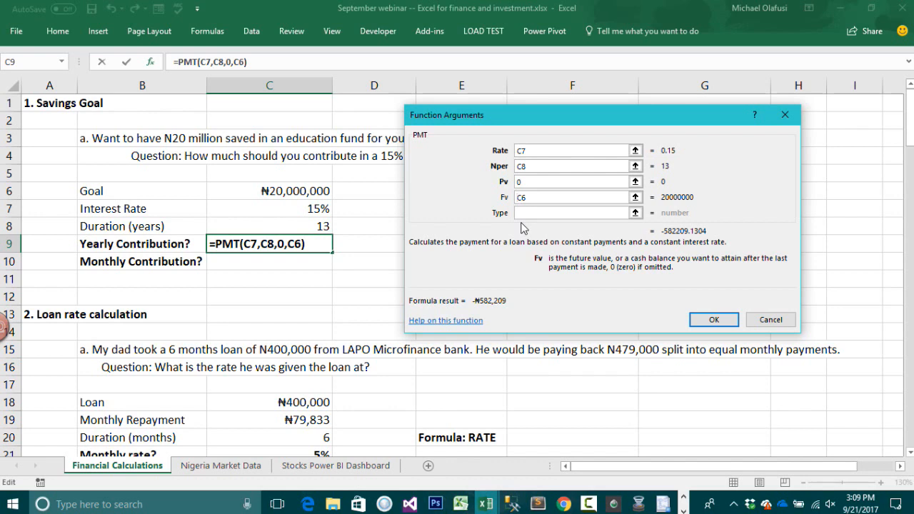
pyautogui.write('-')
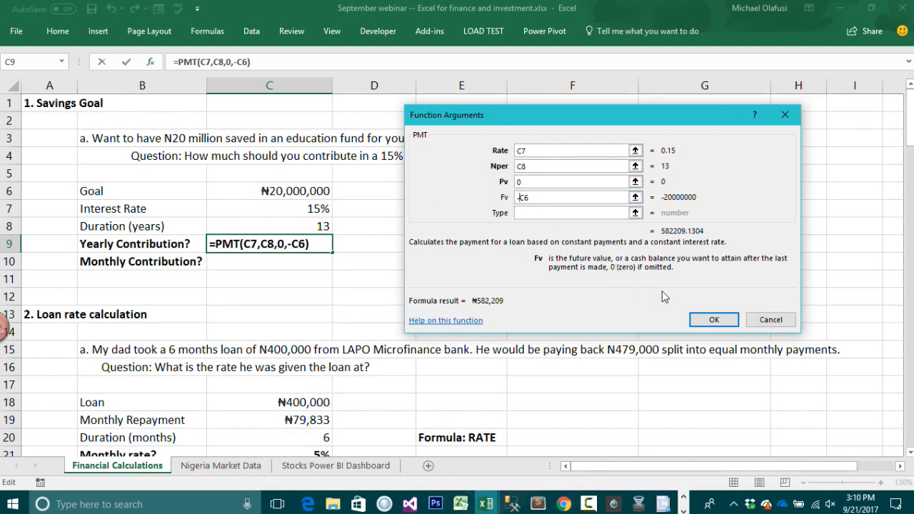
pyautogui.click(714, 320)
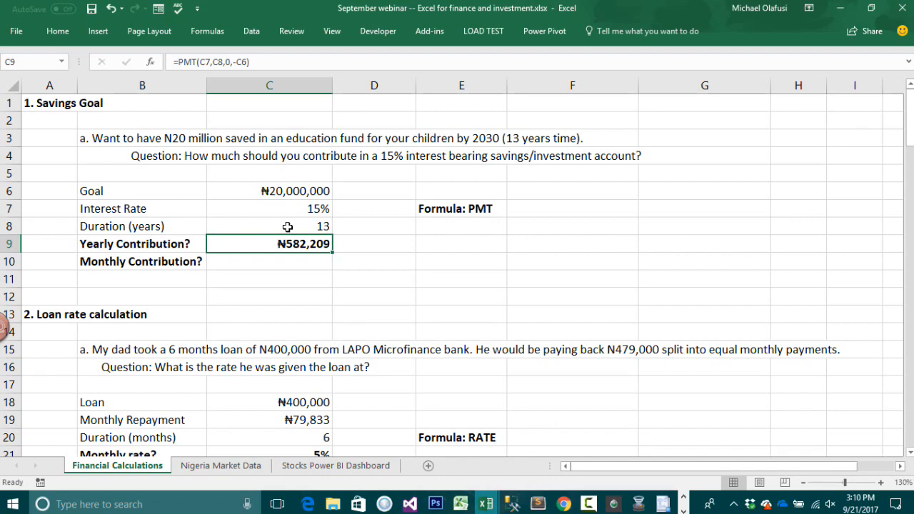
# Step: Build a PMT function in monthly contribution cell C10, with C7/12 as the rate and C8*12 as the number of periods
pyautogui.click(273, 262)
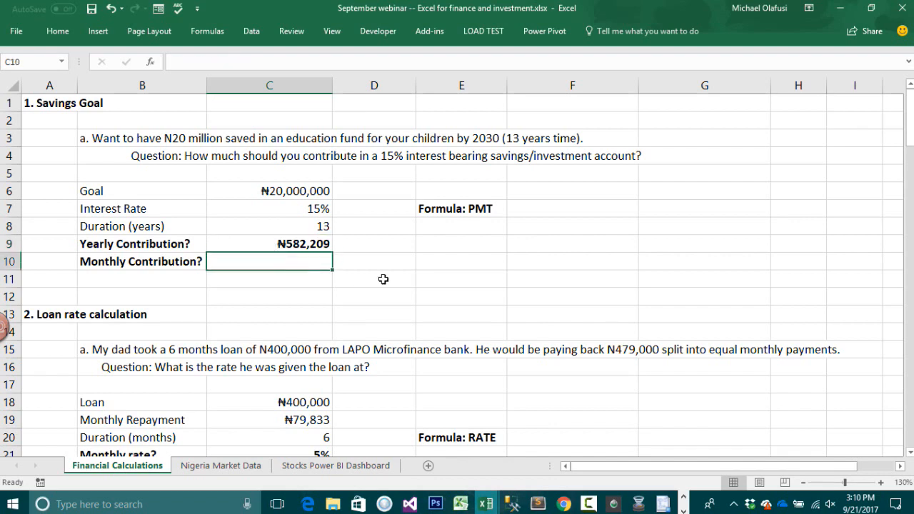
pyautogui.click(426, 218)
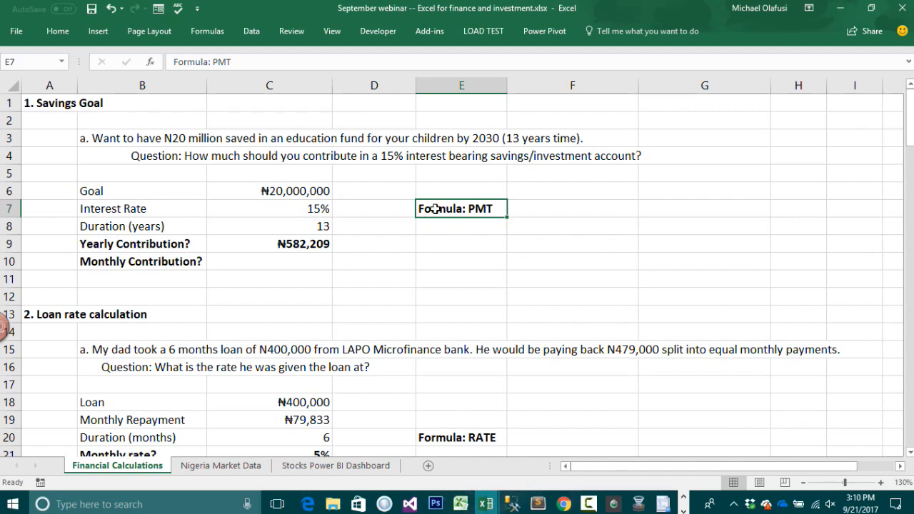
pyautogui.click(315, 258)
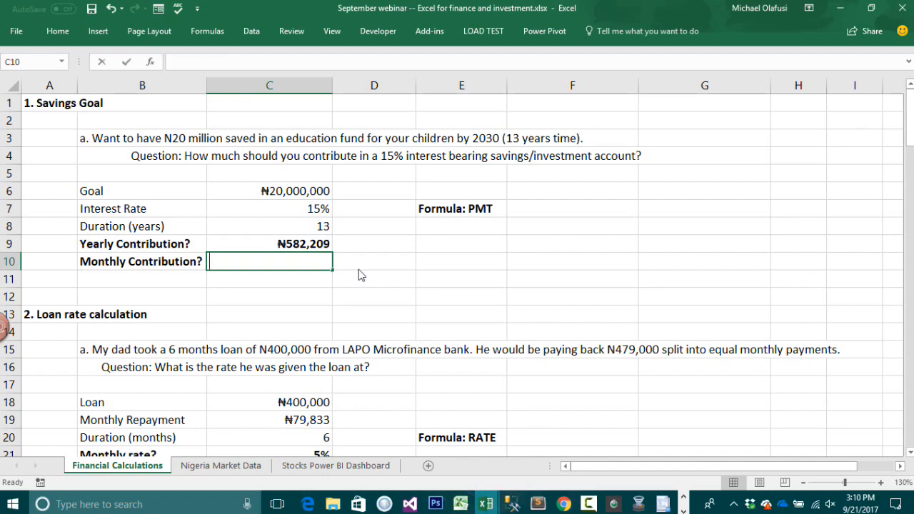
pyautogui.write('=pmt')
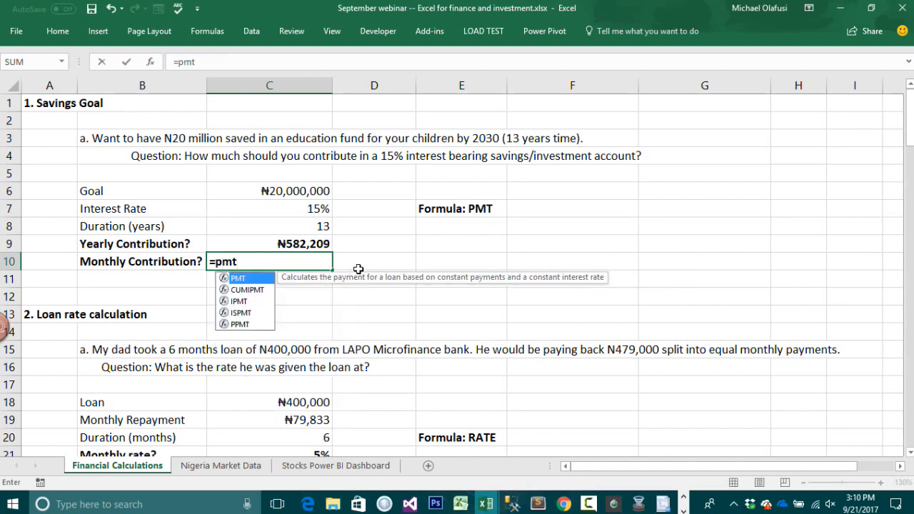
pyautogui.write('(')
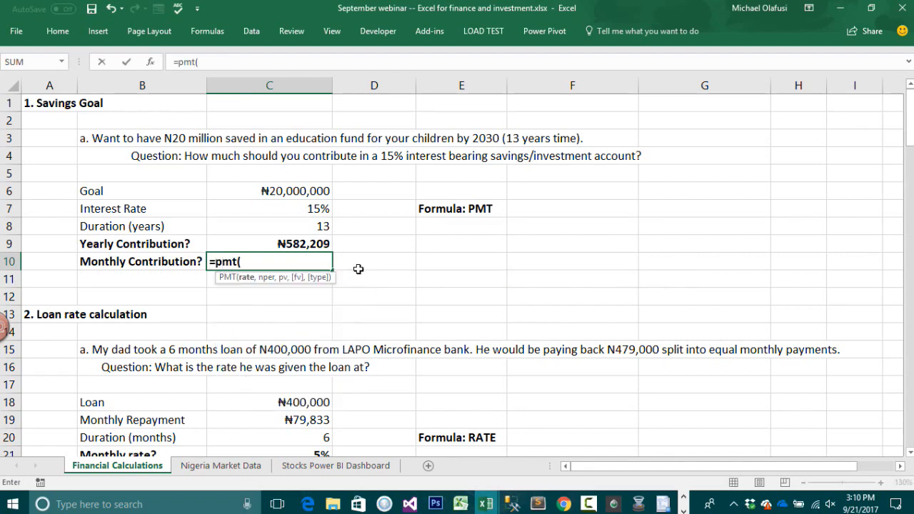
pyautogui.click(151, 64)
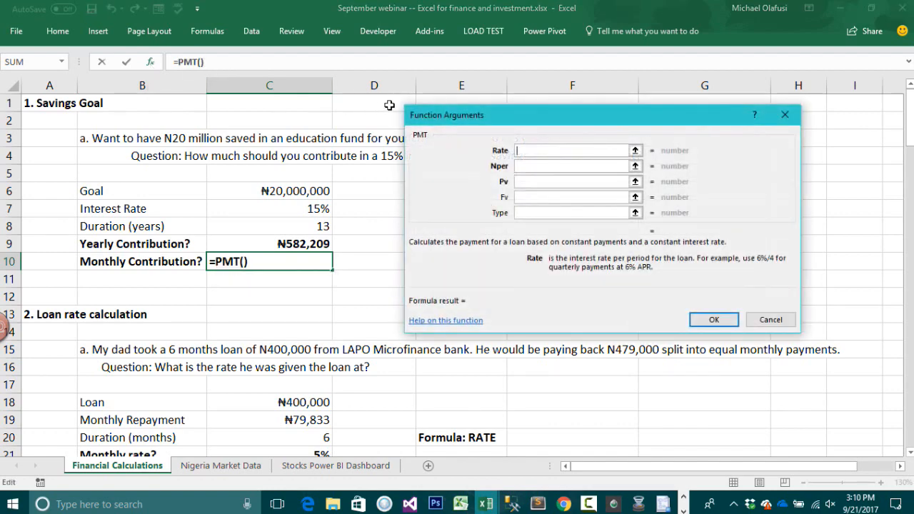
pyautogui.moveTo(442, 104); pyautogui.dragTo(453, 139)
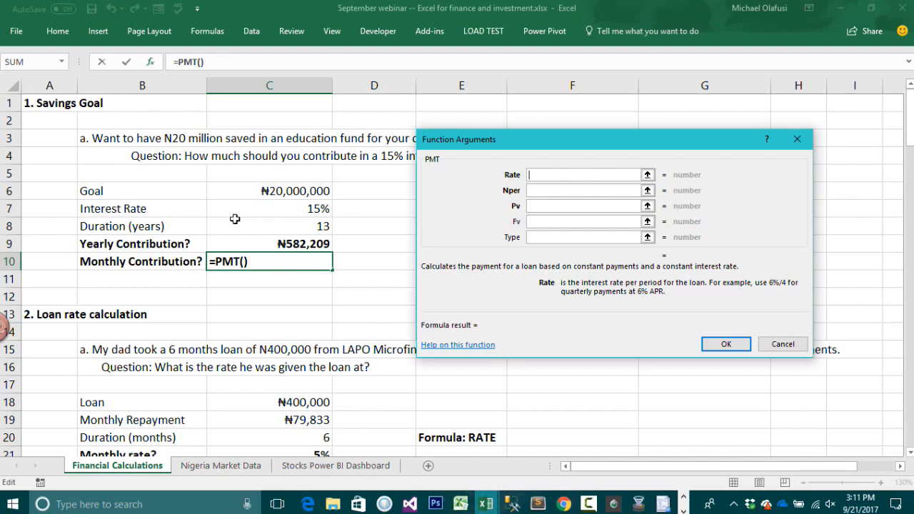
pyautogui.click(289, 209)
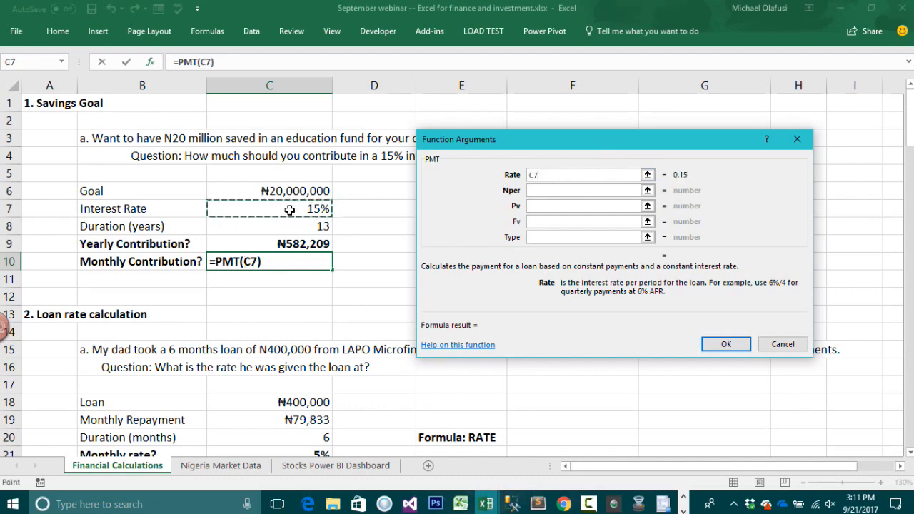
pyautogui.write('/12')
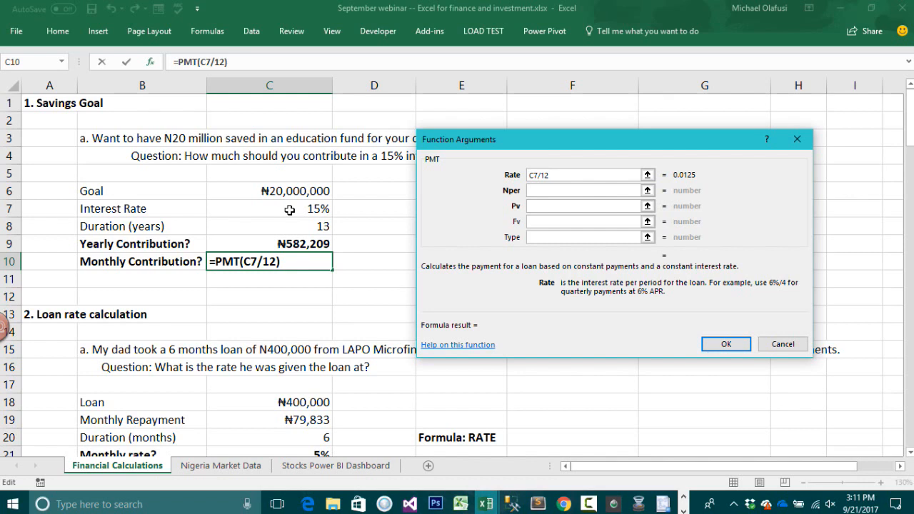
pyautogui.click(533, 189)
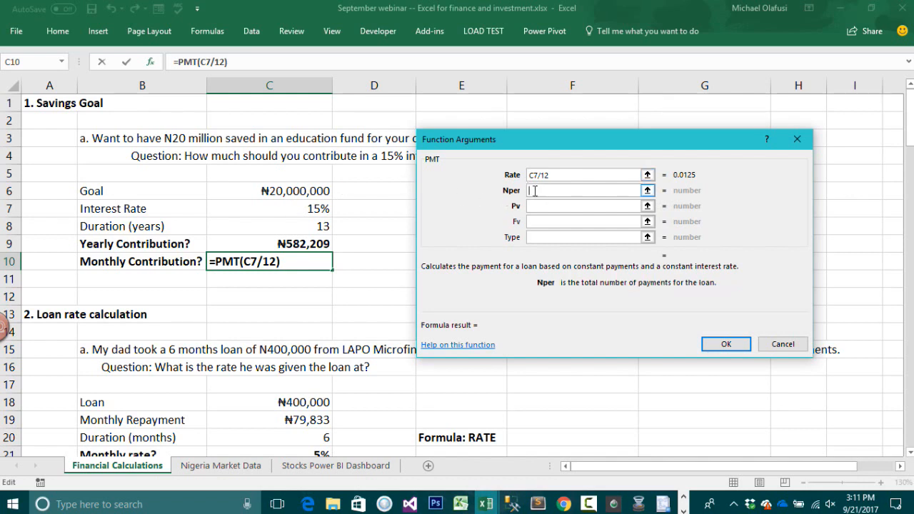
pyautogui.click(280, 230)
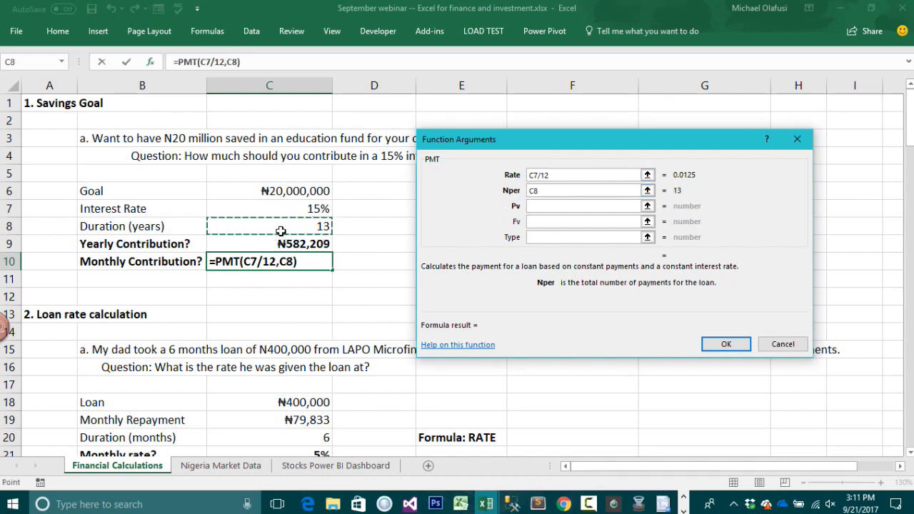
pyautogui.write('*12')
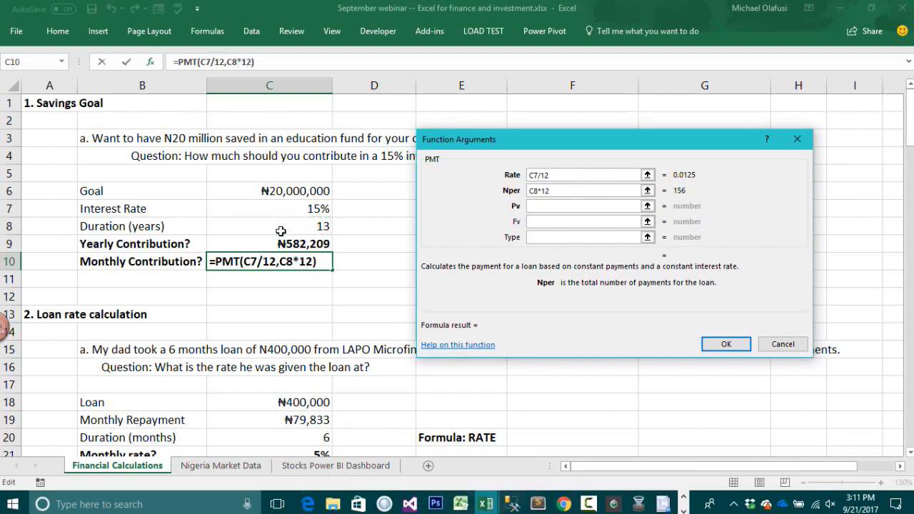
# Step: Complete the monthly PMT formula in C10 with a present value of 0 and -C6 as the future value, leaving the payment type empty
pyautogui.click(545, 208)
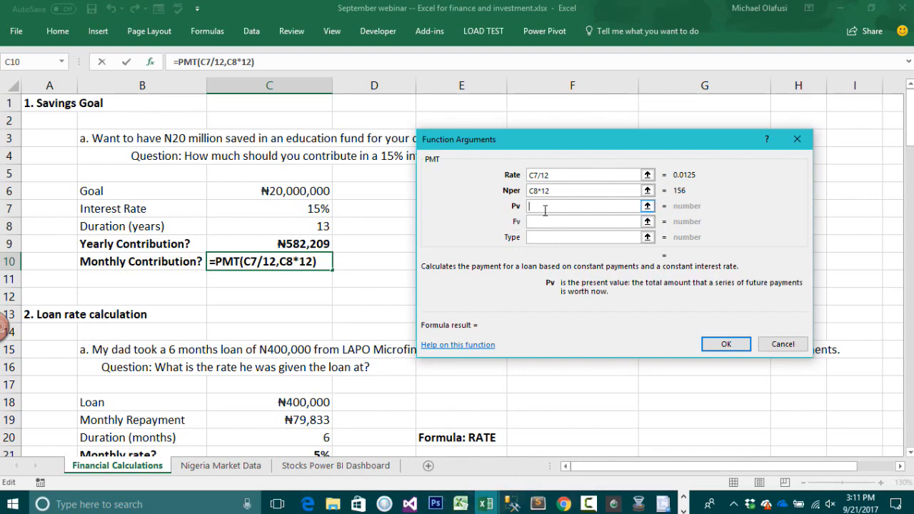
pyautogui.write('0')
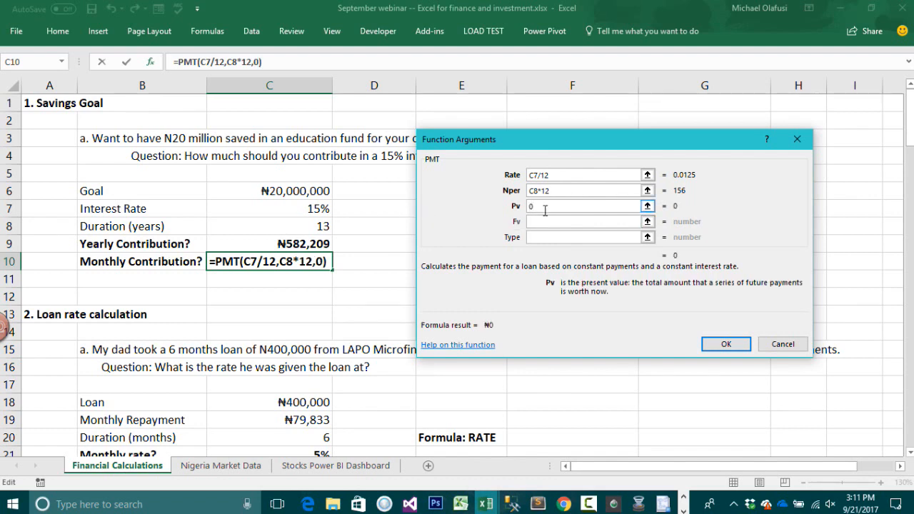
pyautogui.click(547, 222)
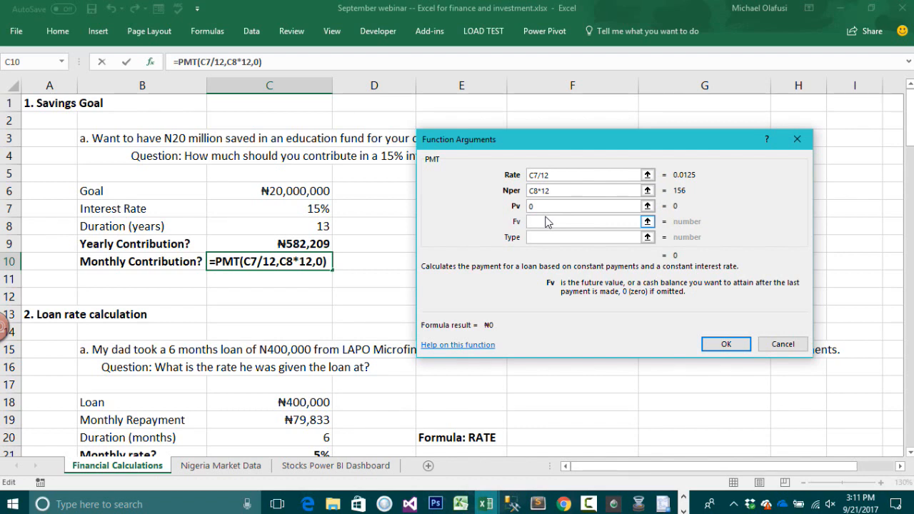
pyautogui.write('-')
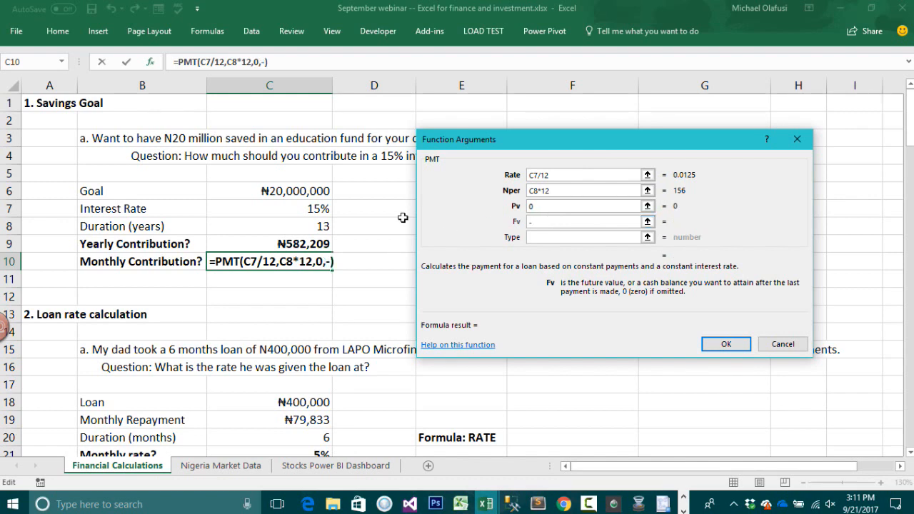
pyautogui.click(293, 191)
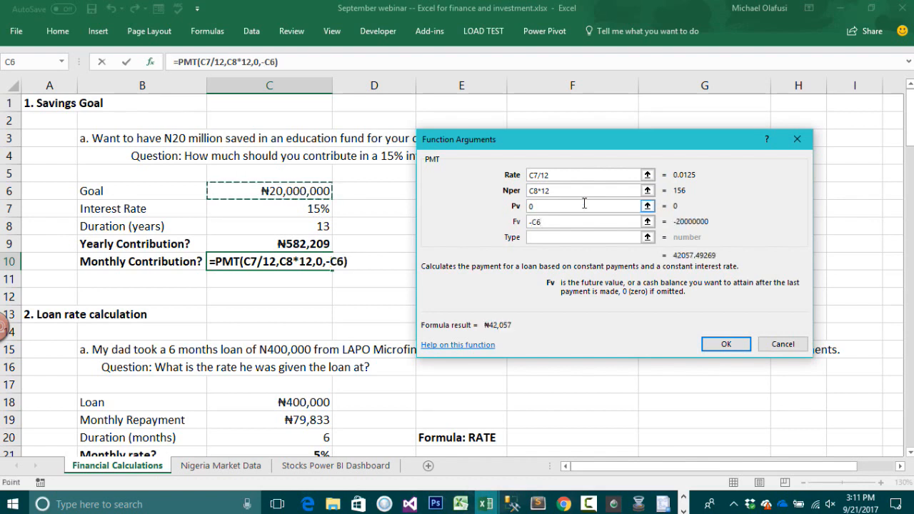
pyautogui.click(564, 238)
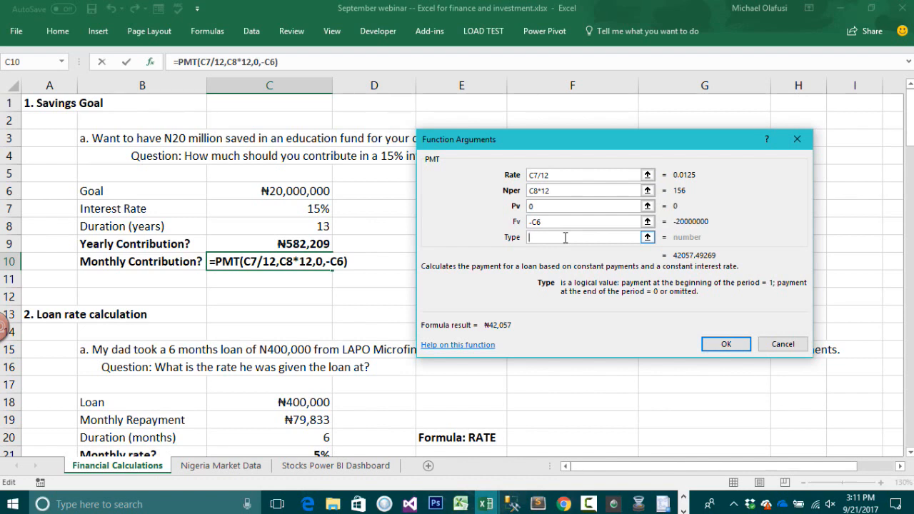
pyautogui.click(725, 345)
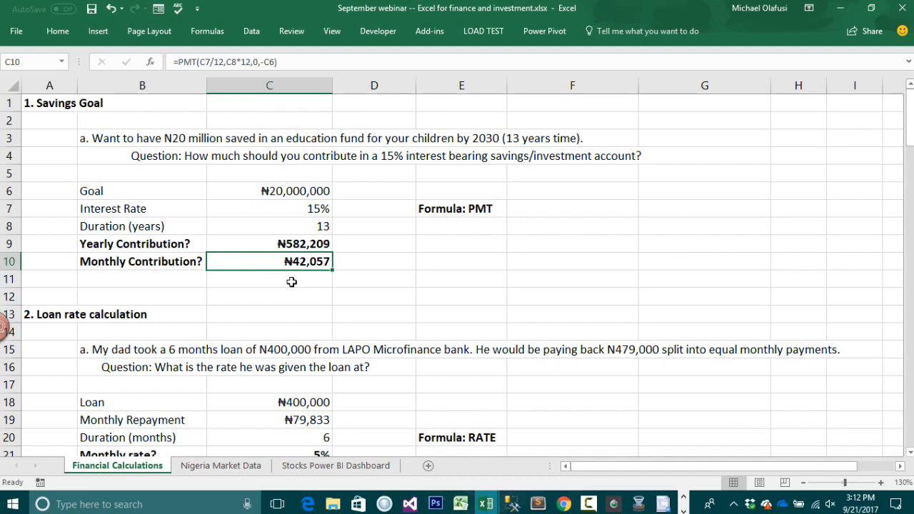
# Step: Calculate the total of all monthly contributions over the savings period in D10 with =C10*13*12
pyautogui.moveTo(164, 207); pyautogui.dragTo(282, 212)
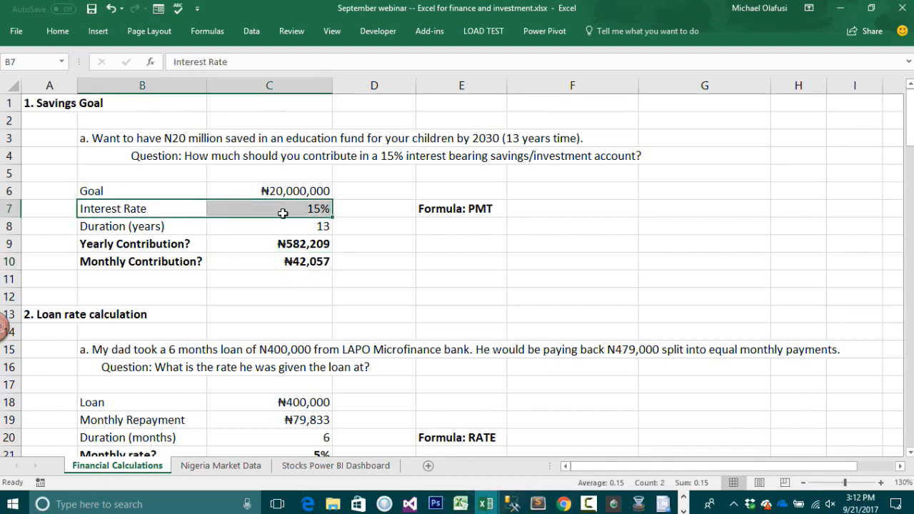
pyautogui.click(385, 262)
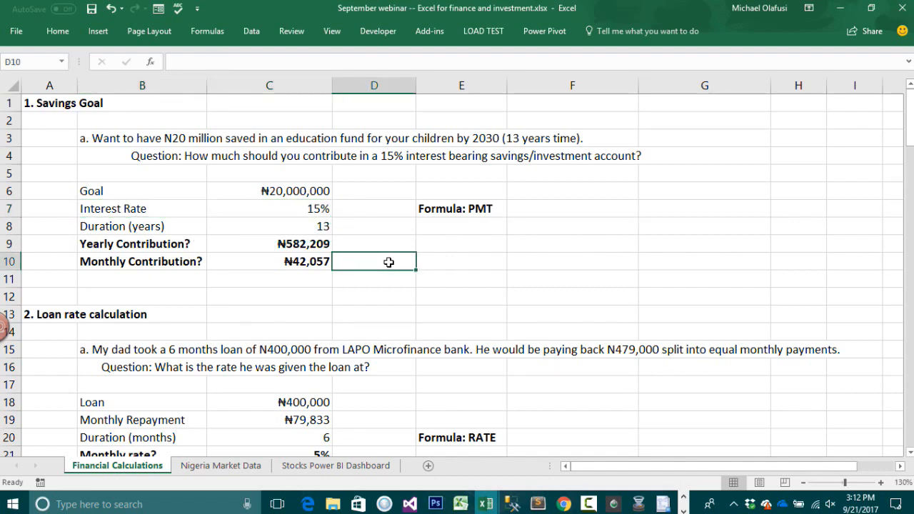
pyautogui.write('=')
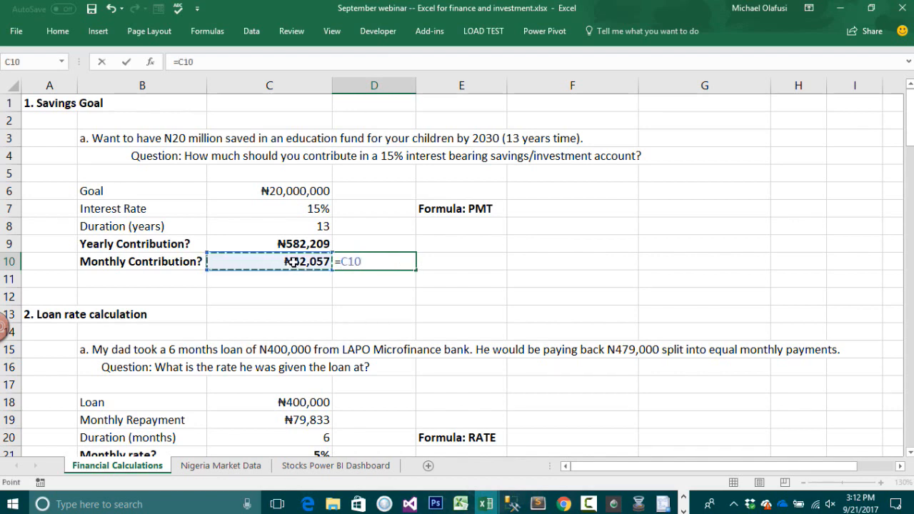
pyautogui.write('*')
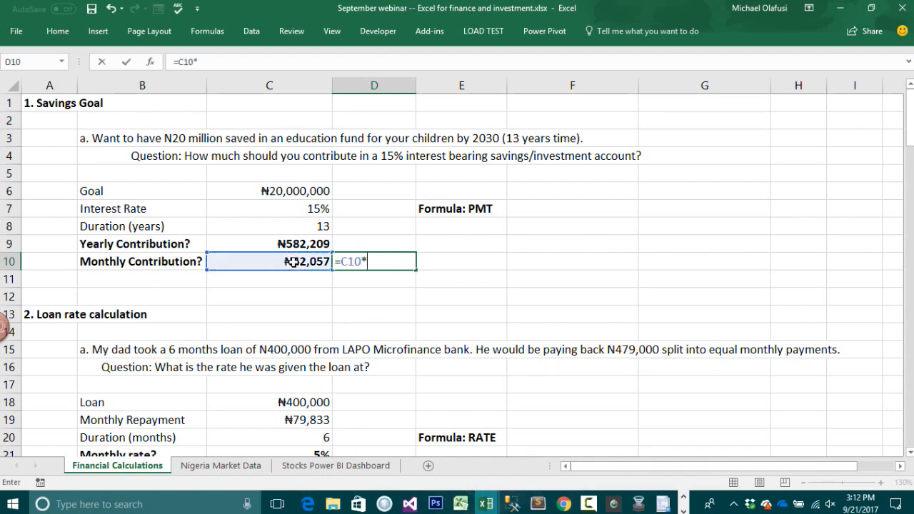
pyautogui.write('13*12')
pyautogui.press('Return')
pyautogui.click(375, 259)
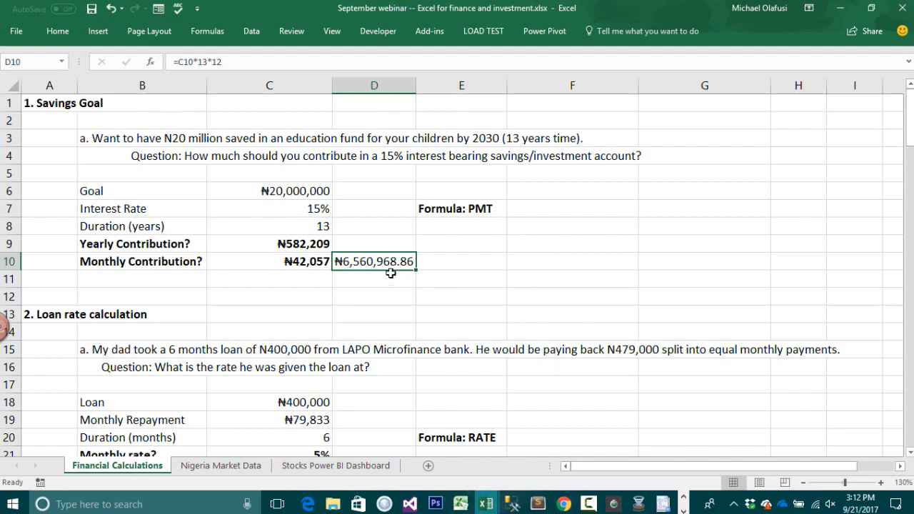
# Step: Compare the total contributions with the savings goal in C6, and clear the check formula from D10
pyautogui.click(282, 192)
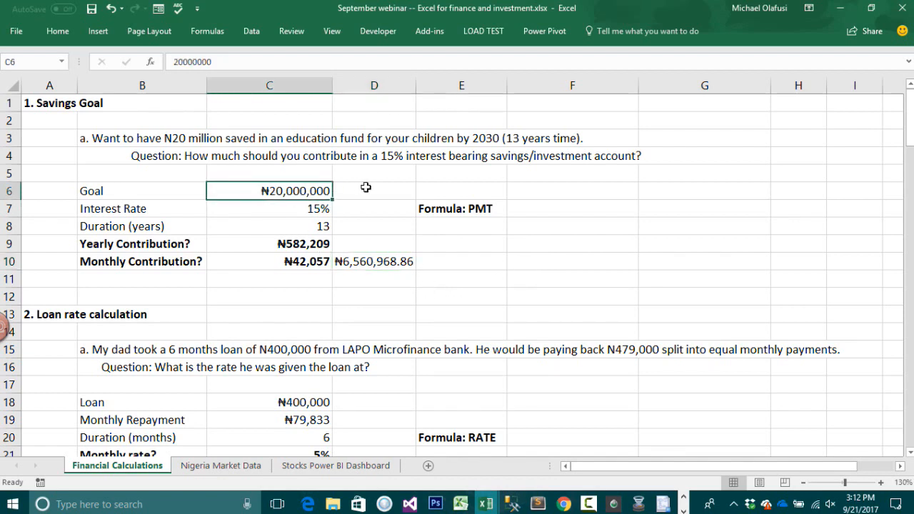
pyautogui.click(369, 263)
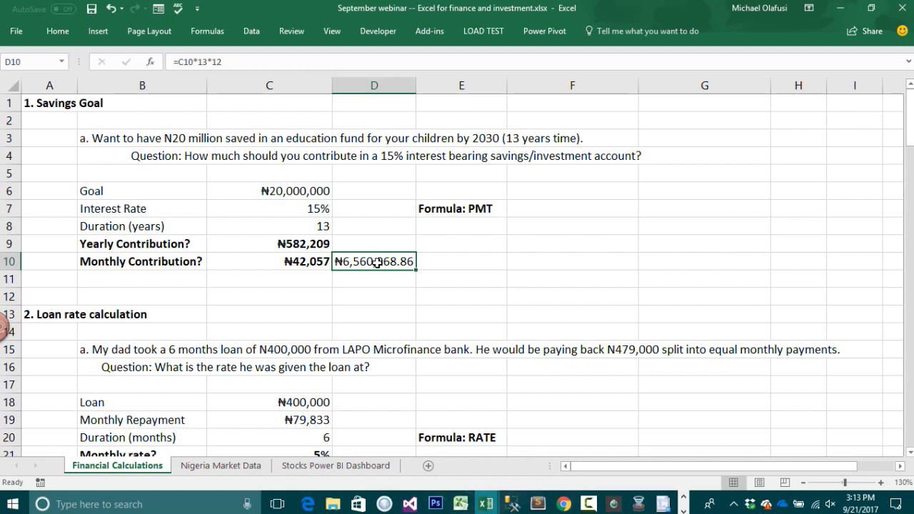
pyautogui.press('Delete')
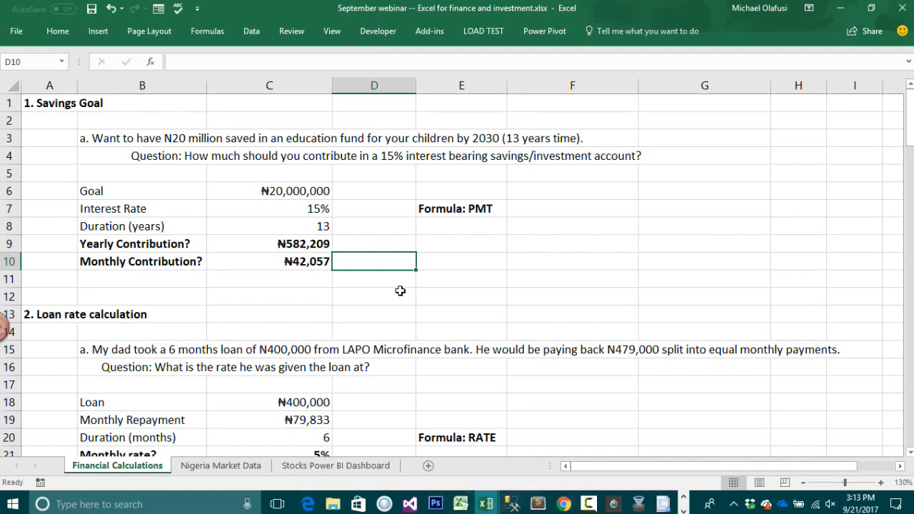
# Step: Examine the loan rate calculation's problem text and question, along with its loan amount and monthly repayment cells
pyautogui.scroll(-2, 374, 319)
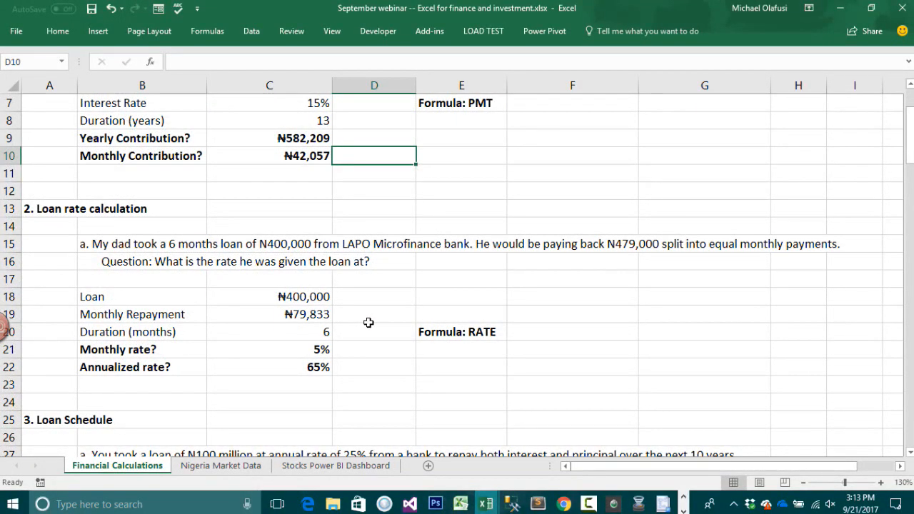
pyautogui.scroll(-1, 390, 255)
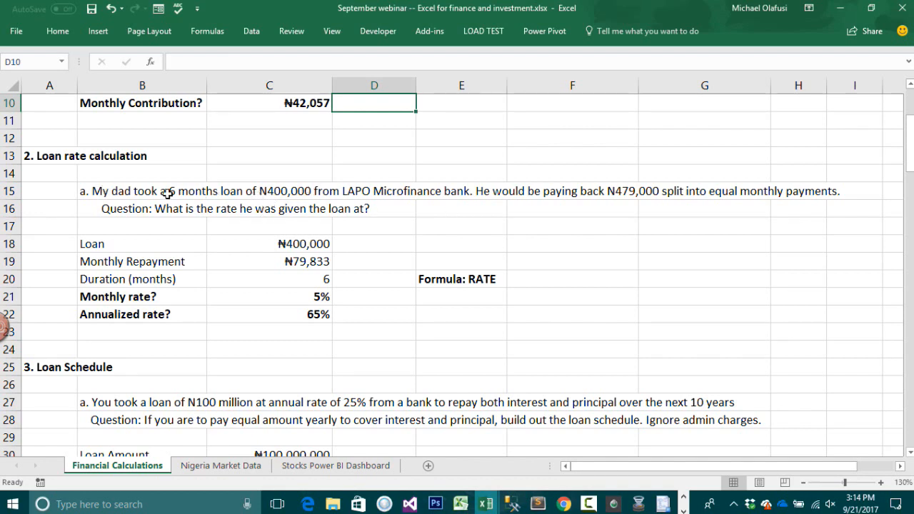
pyautogui.click(111, 190)
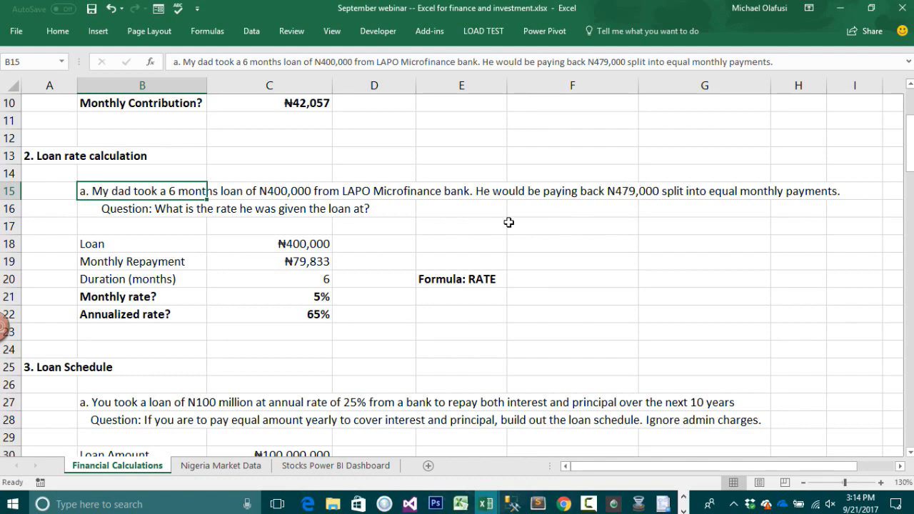
pyautogui.click(159, 212)
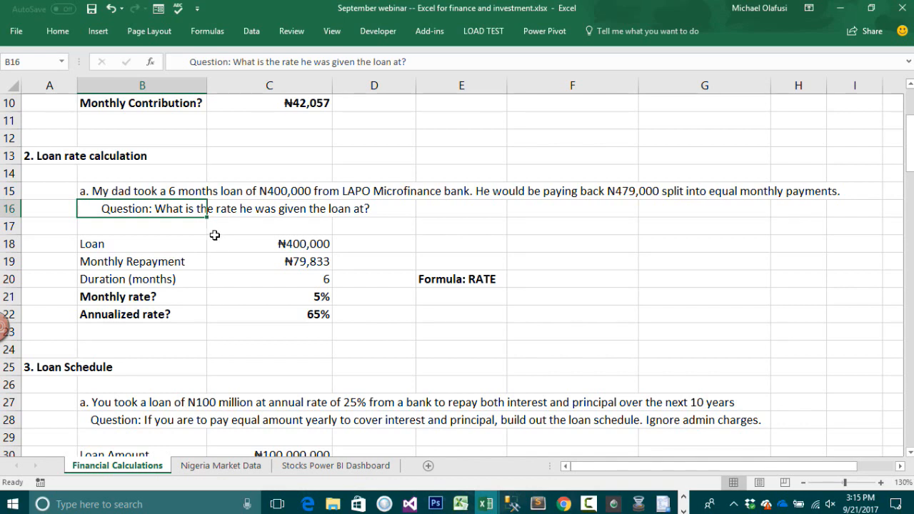
pyautogui.click(113, 244)
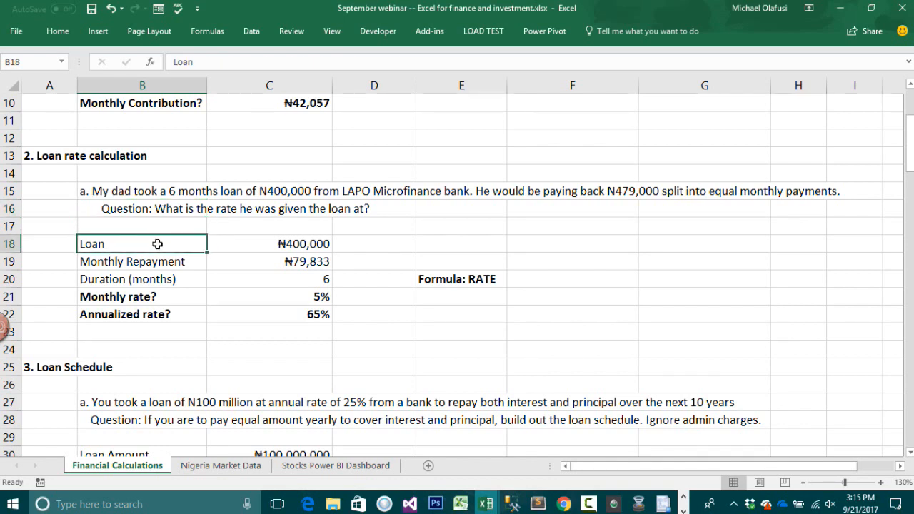
pyautogui.click(277, 246)
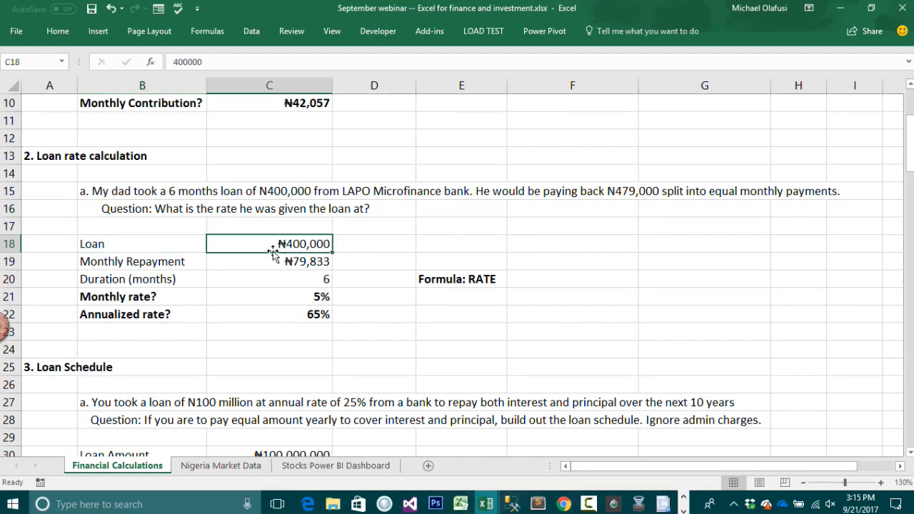
pyautogui.click(227, 260)
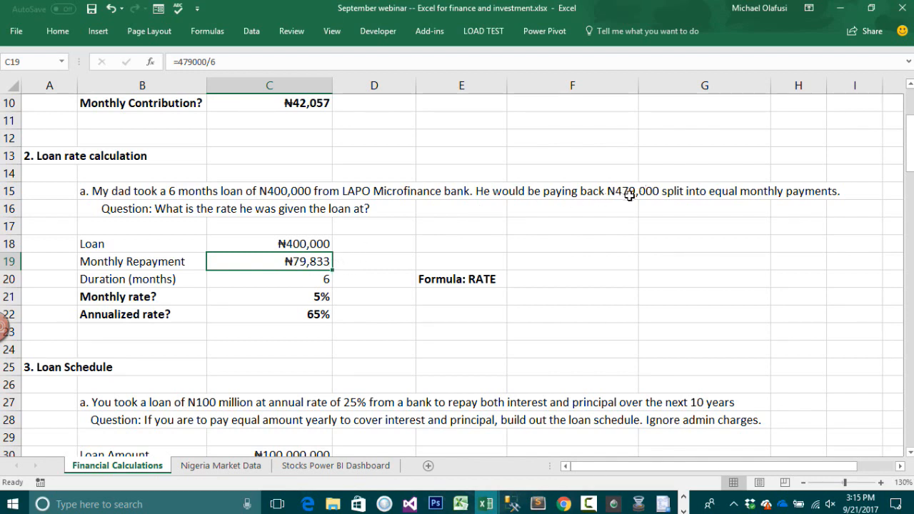
pyautogui.moveTo(101, 266); pyautogui.dragTo(269, 261)
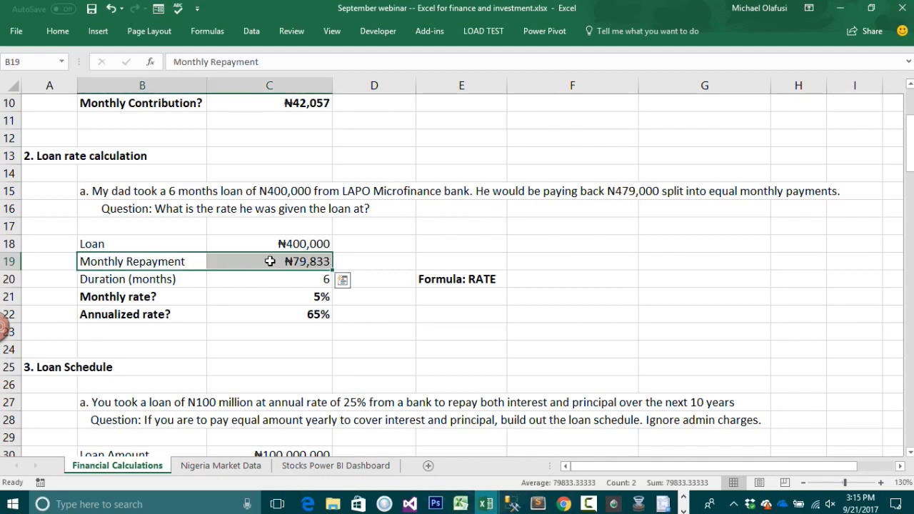
pyautogui.click(434, 259)
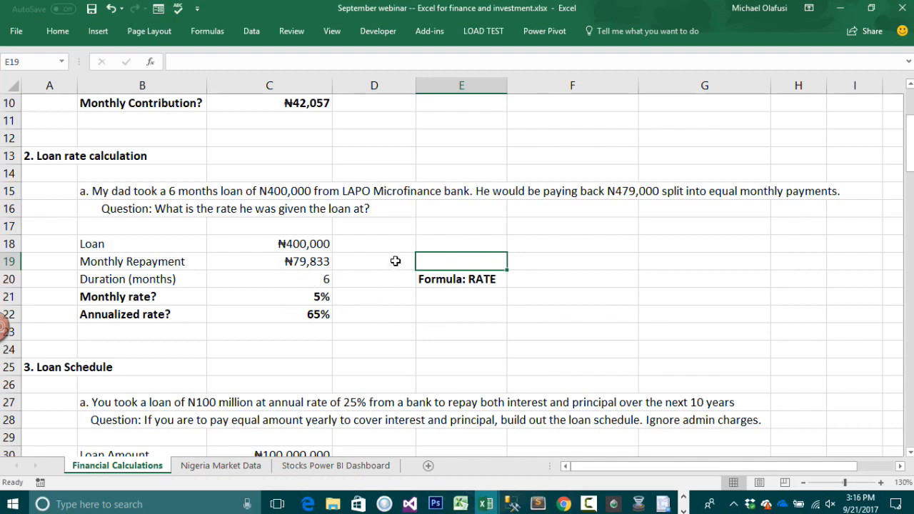
# Step: Clear the existing monthly rate and annualized rate results in C21:C22
pyautogui.moveTo(322, 296); pyautogui.dragTo(321, 317)
pyautogui.press('Delete')
pyautogui.click(344, 279)
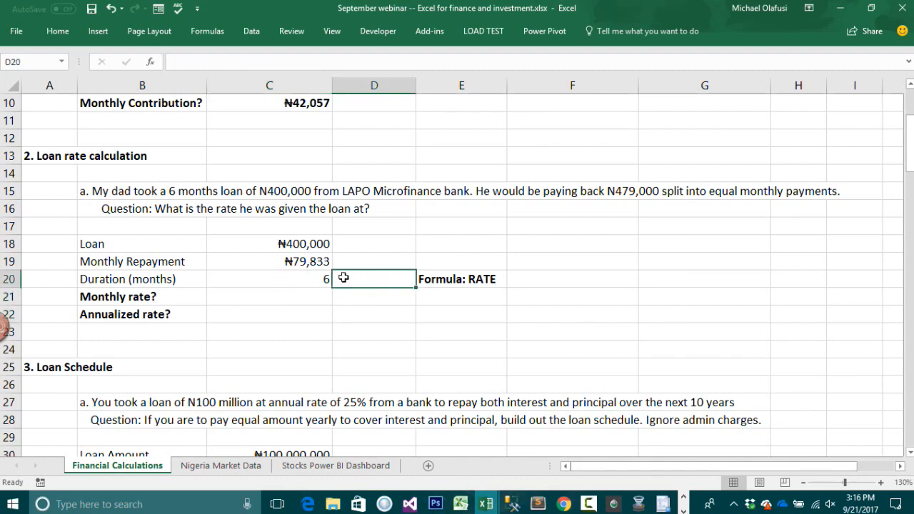
pyautogui.moveTo(181, 263); pyautogui.dragTo(251, 264)
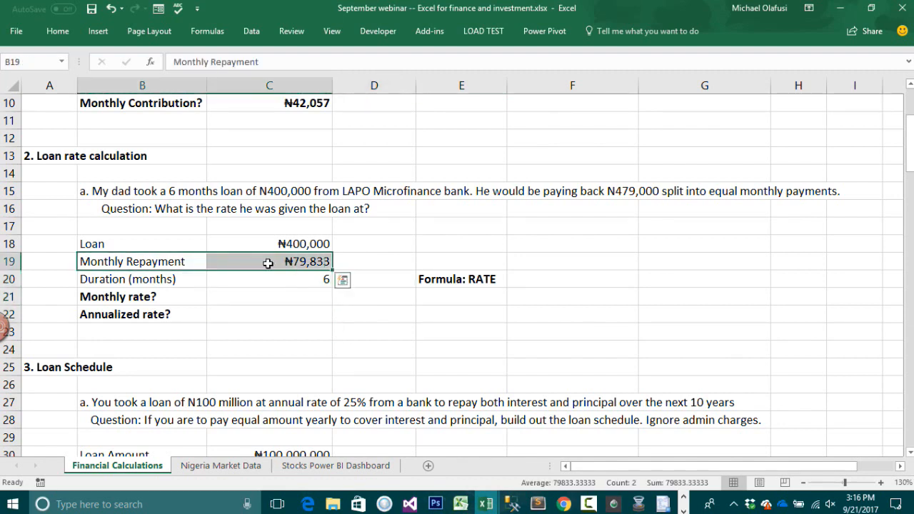
pyautogui.click(229, 283)
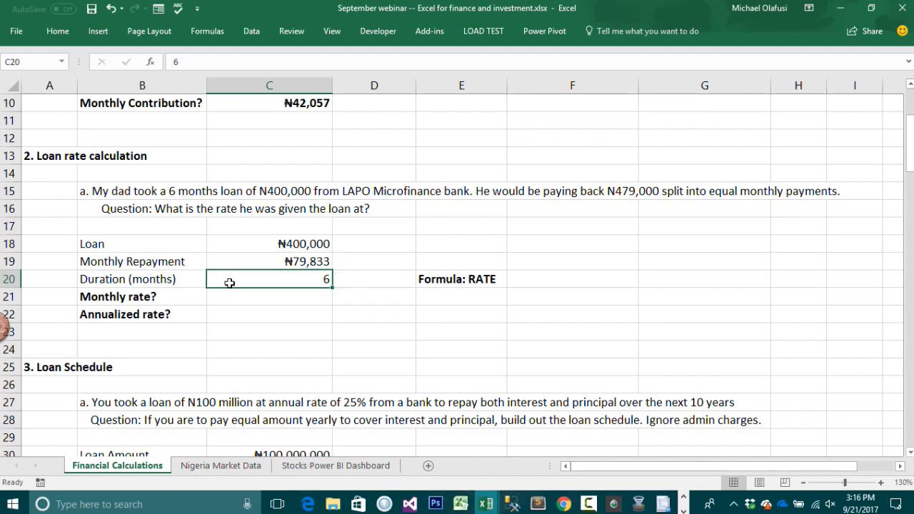
pyautogui.click(271, 296)
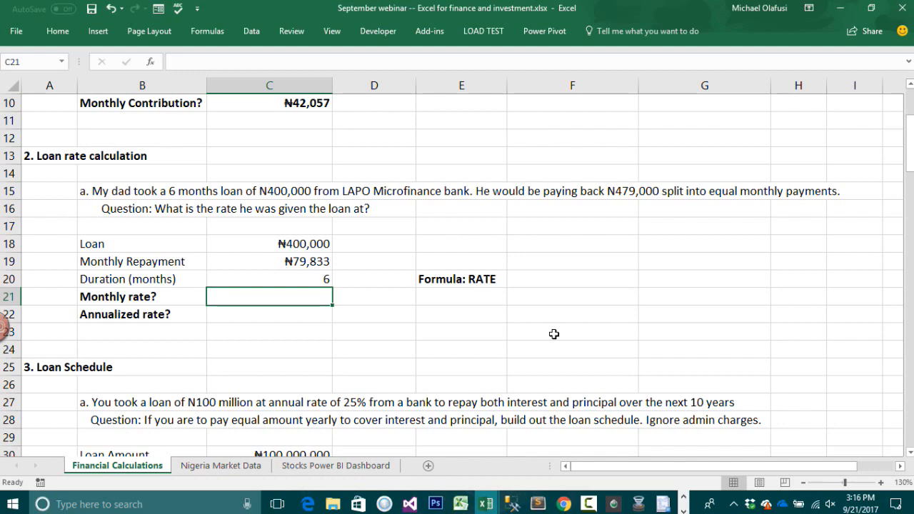
pyautogui.click(471, 279)
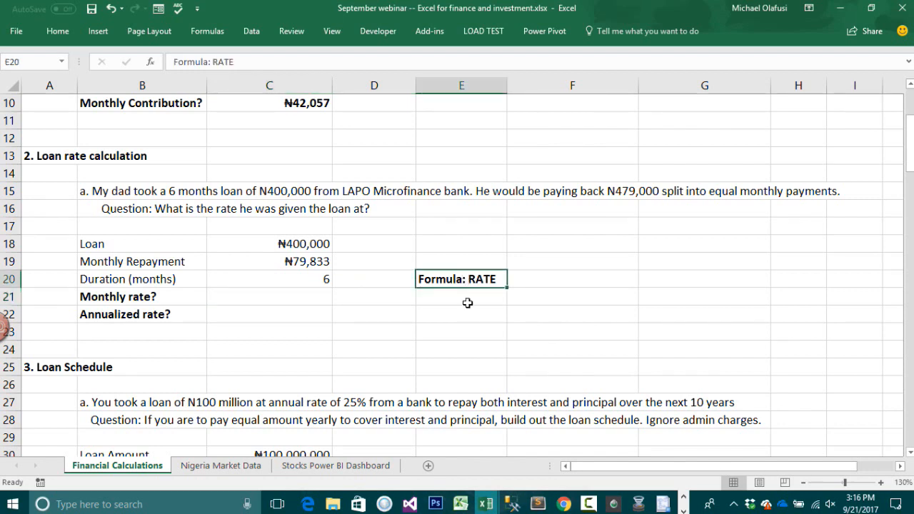
pyautogui.write('=r')
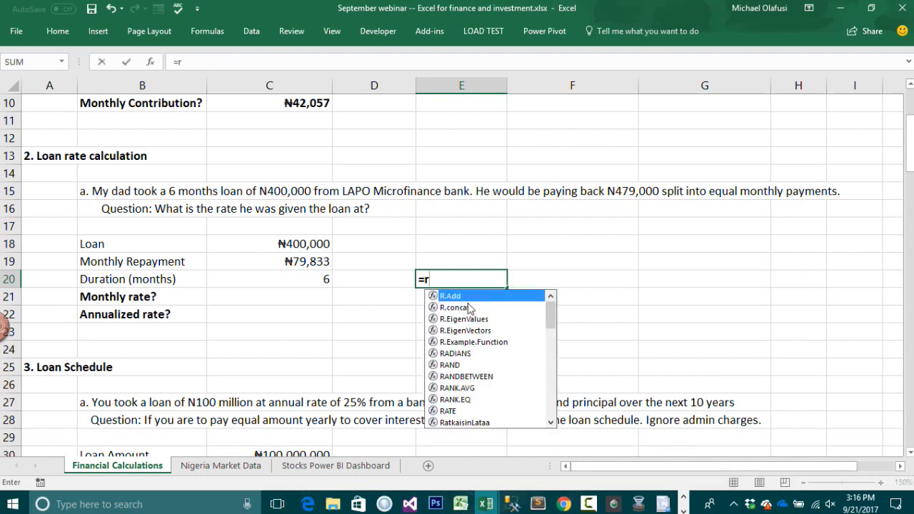
pyautogui.press('Escape')
pyautogui.press('Escape')
# Step: Start a RATE function in C21 for the monthly rate, with C20 as Nper and C19 as Pmt
pyautogui.click(278, 300)
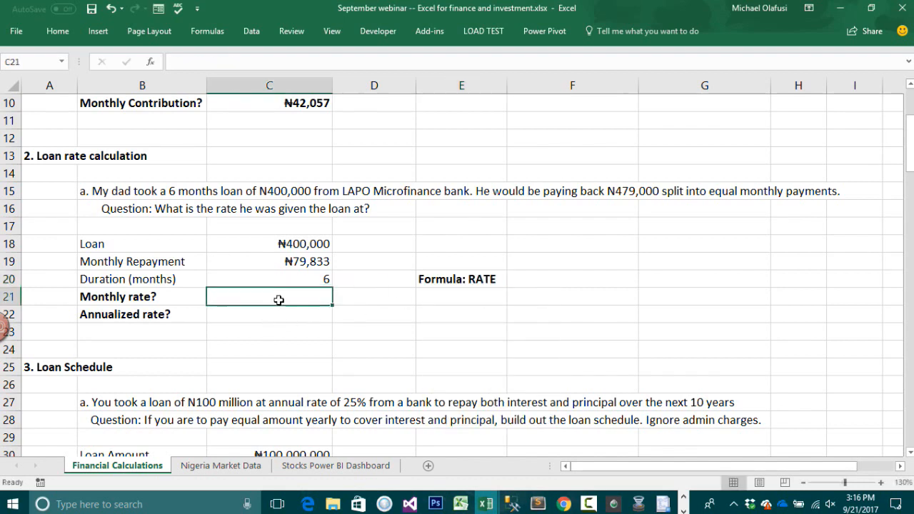
pyautogui.write('=rate')
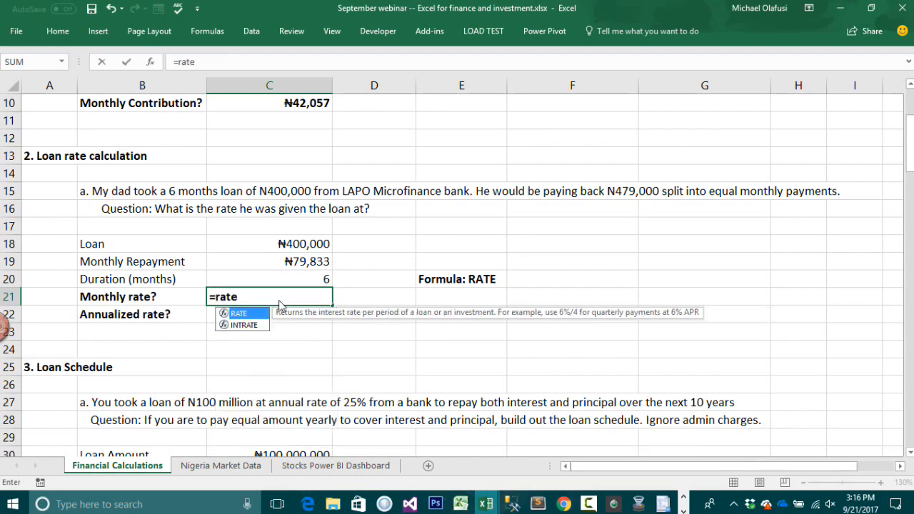
pyautogui.press('Tab')
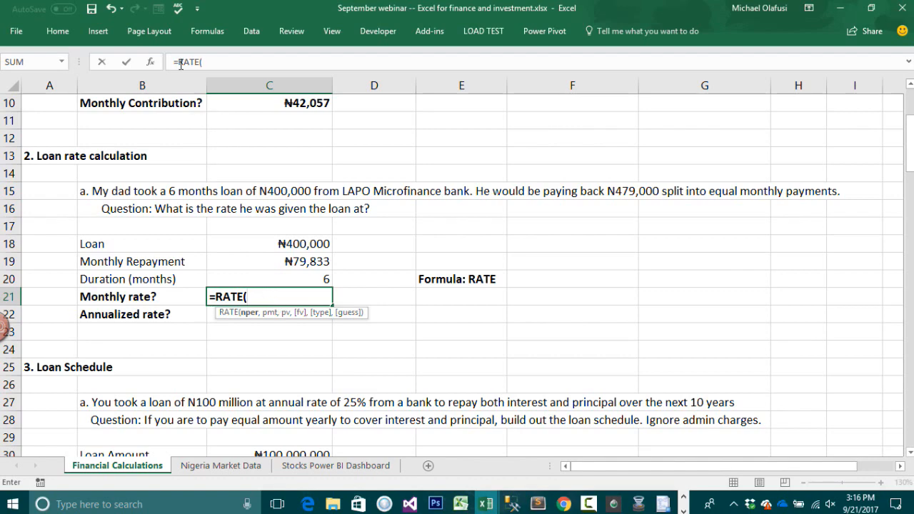
pyautogui.click(150, 61)
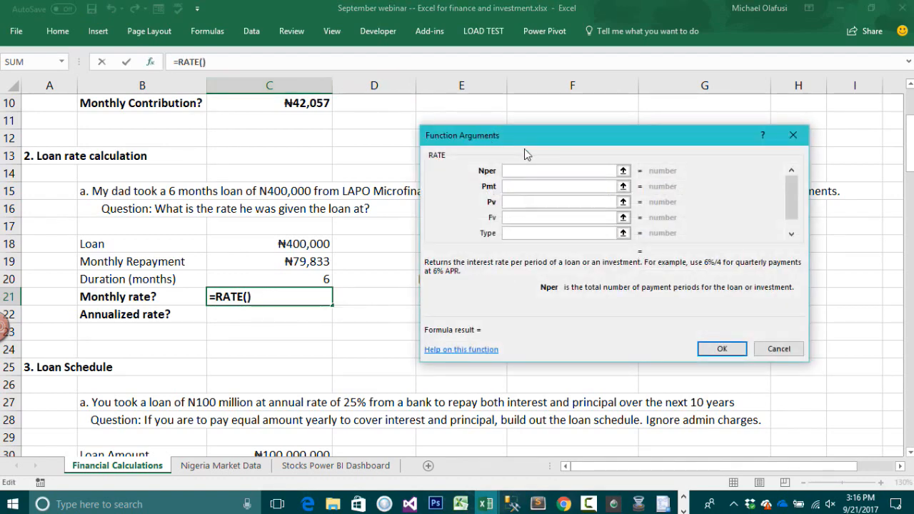
pyautogui.click(284, 281)
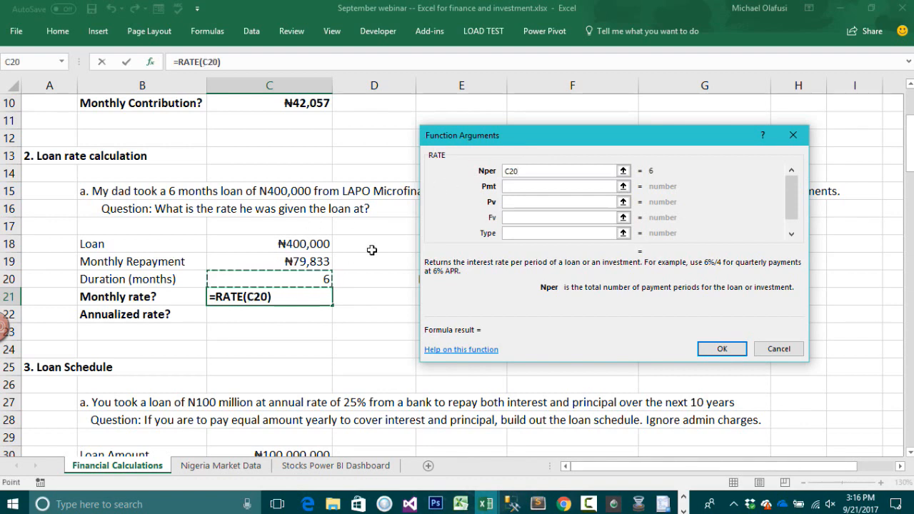
pyautogui.click(519, 188)
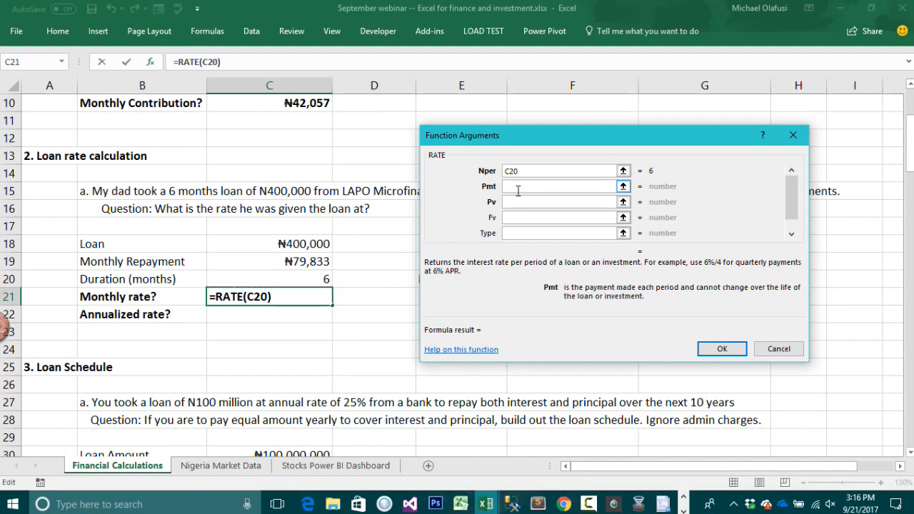
pyautogui.click(294, 261)
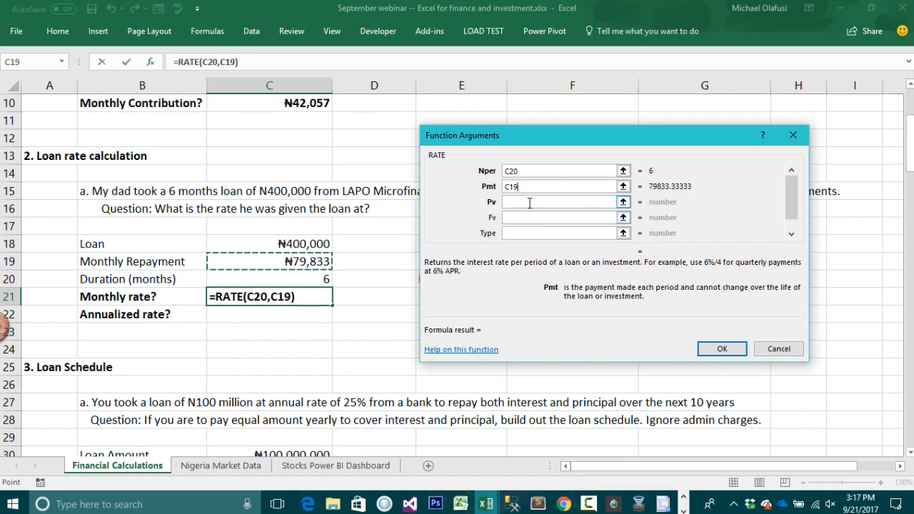
# Step: Set the RATE function's Pv to -C18, leave Fv and Type empty, and enter the formula in C21
pyautogui.click(529, 203)
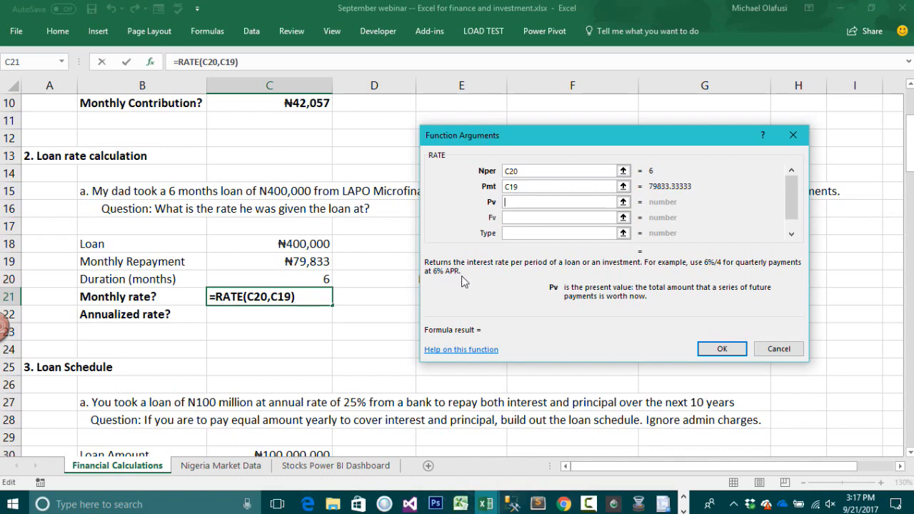
pyautogui.write('-')
pyautogui.click(306, 250)
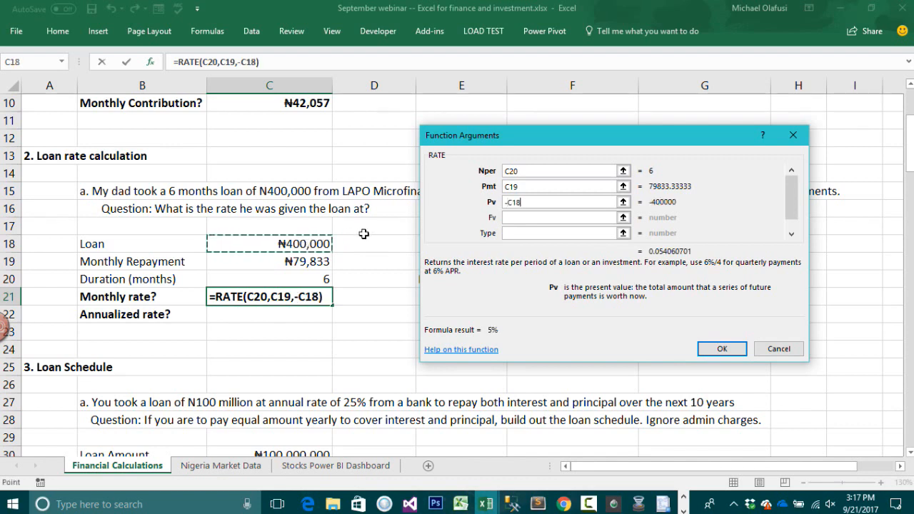
pyautogui.click(546, 218)
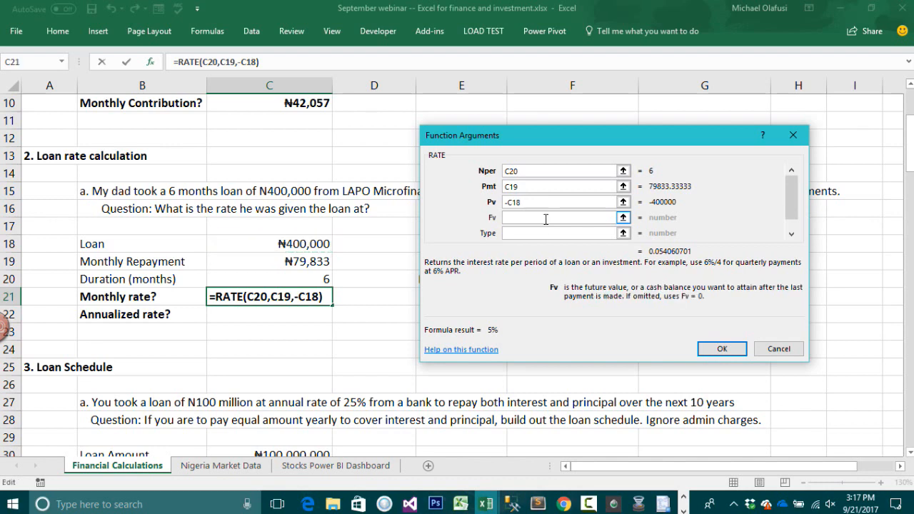
pyautogui.click(538, 235)
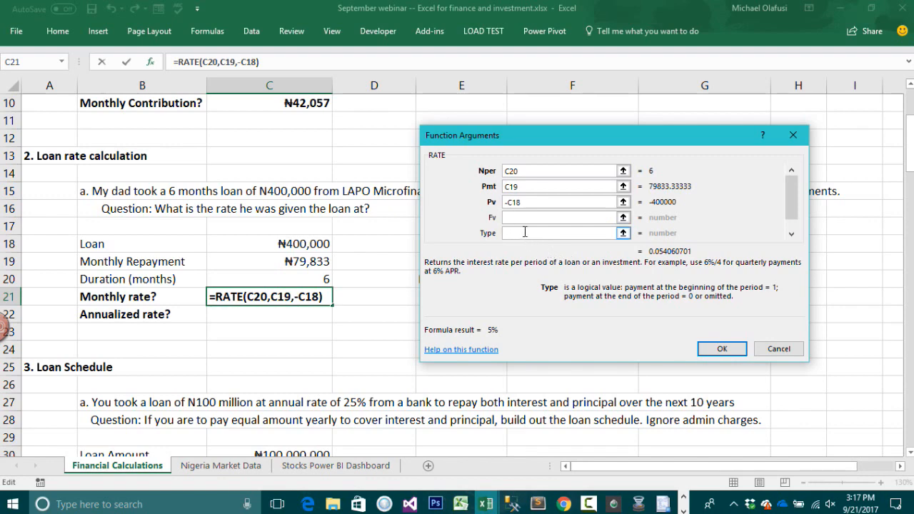
pyautogui.click(724, 349)
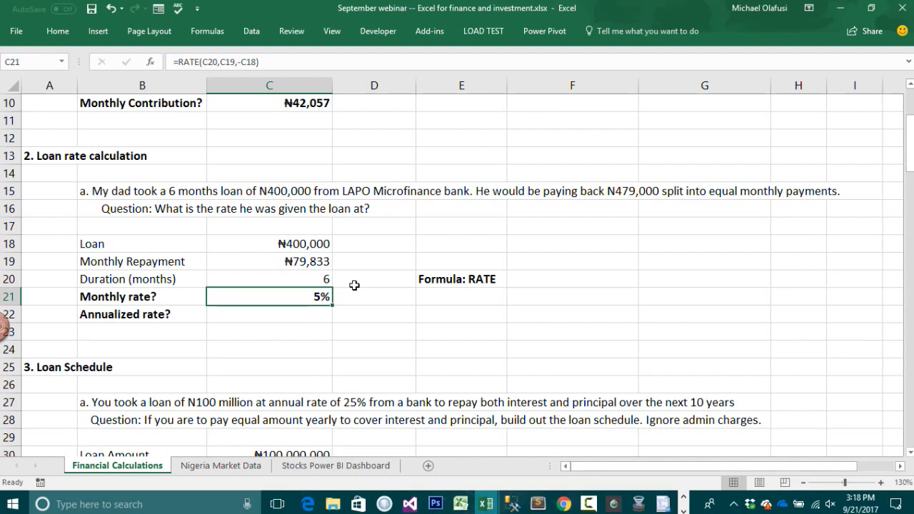
# Step: Calculate the annualized rate in C22 with =C21*12
pyautogui.click(300, 319)
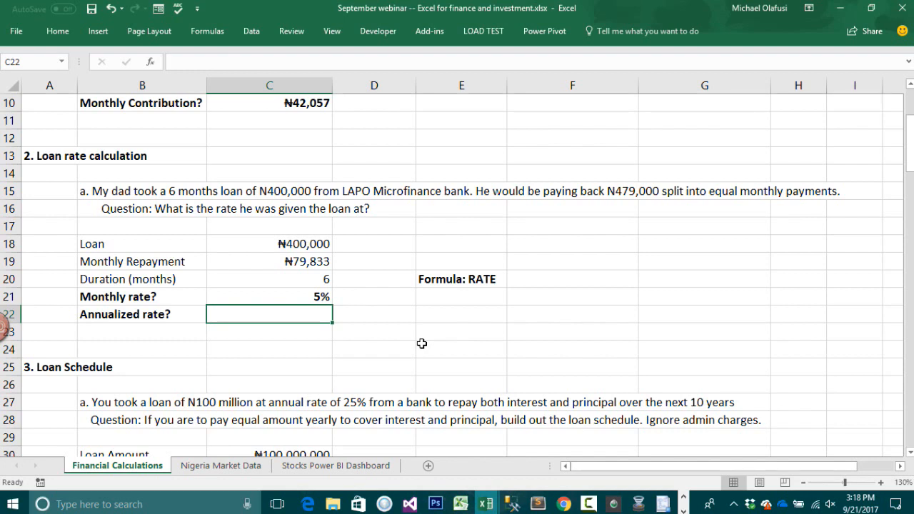
pyautogui.write('=')
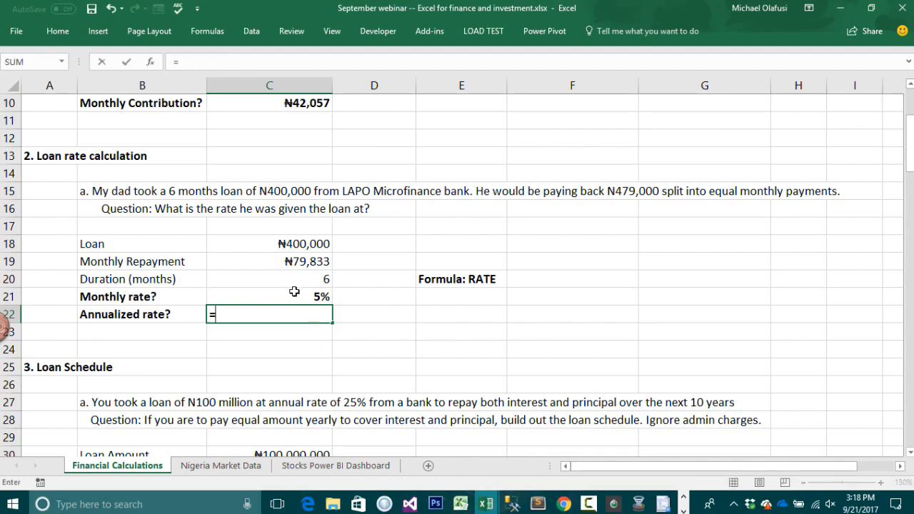
pyautogui.click(290, 293)
pyautogui.write('*')
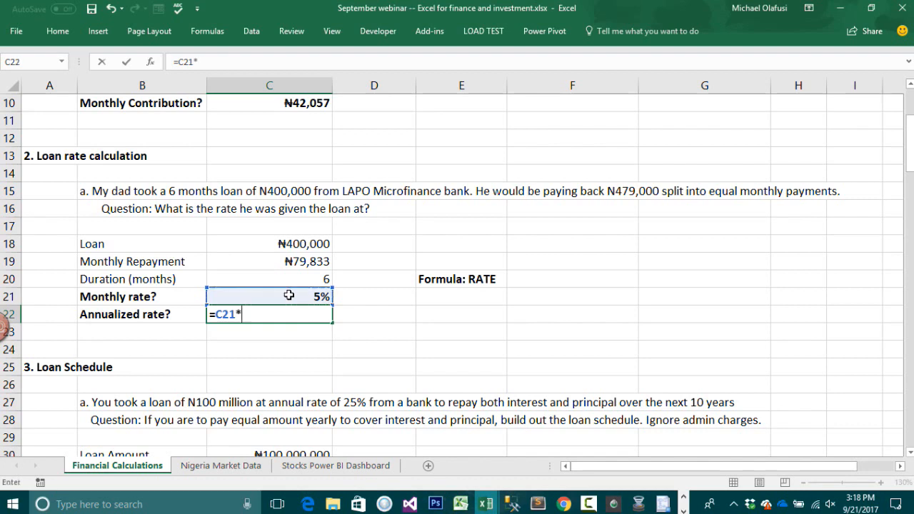
pyautogui.write('23')
pyautogui.press('BackSpace')
pyautogui.press('BackSpace')
pyautogui.write('12')
pyautogui.press('Return')
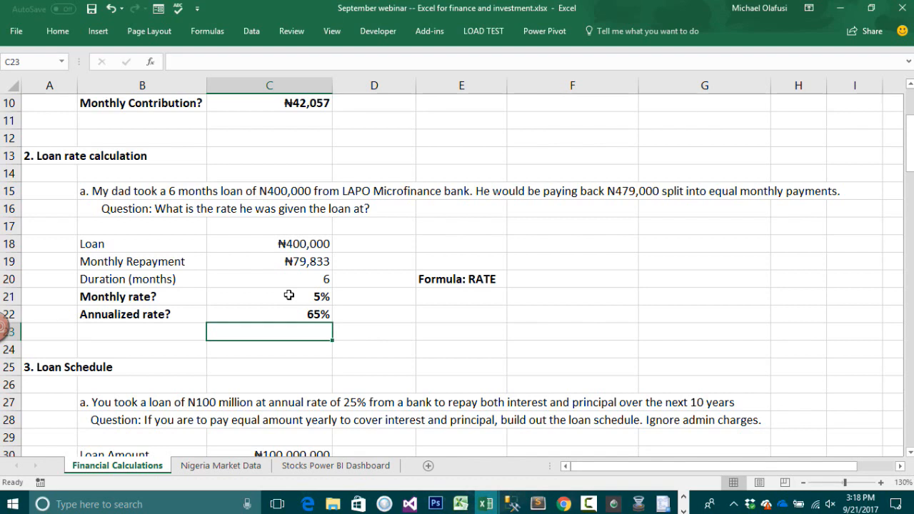
# Step: Review the loan's duration, monthly rate and annualized rate rows, including the formulas in C21 and C22
pyautogui.click(177, 297)
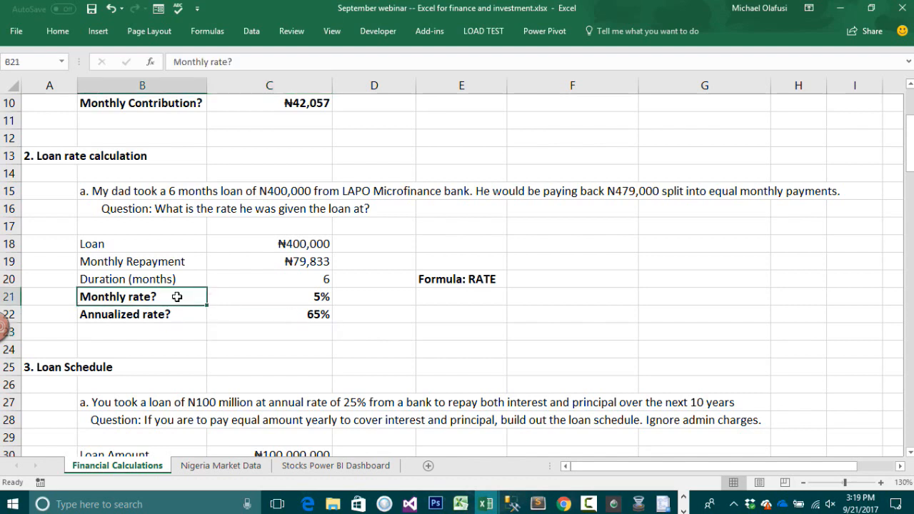
pyautogui.click(168, 275)
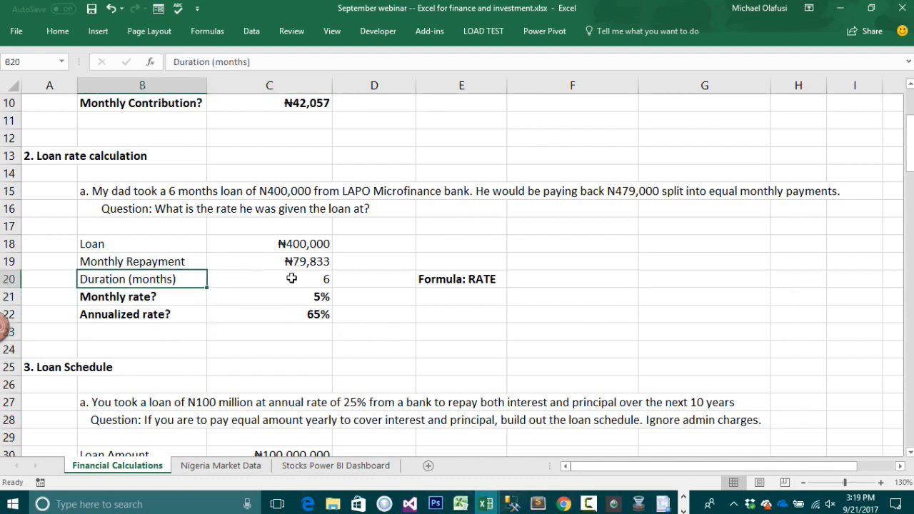
pyautogui.click(236, 298)
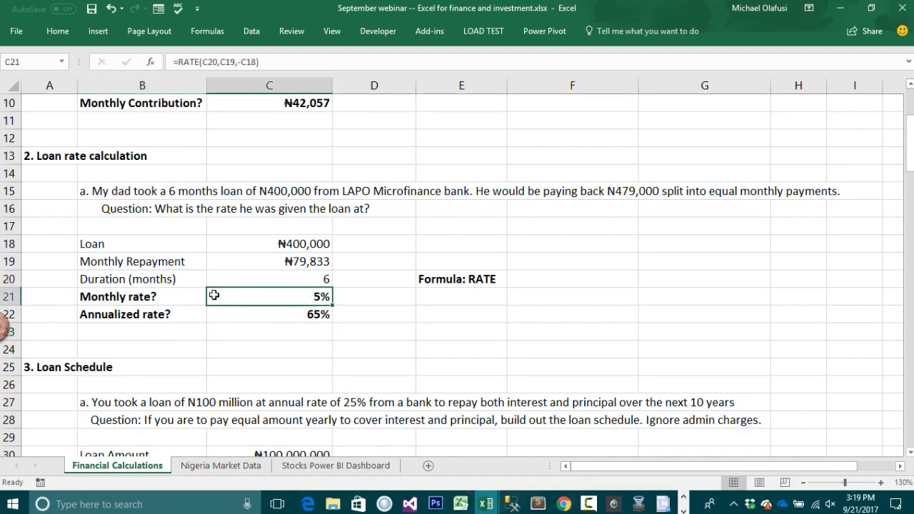
pyautogui.moveTo(155, 301); pyautogui.dragTo(238, 306)
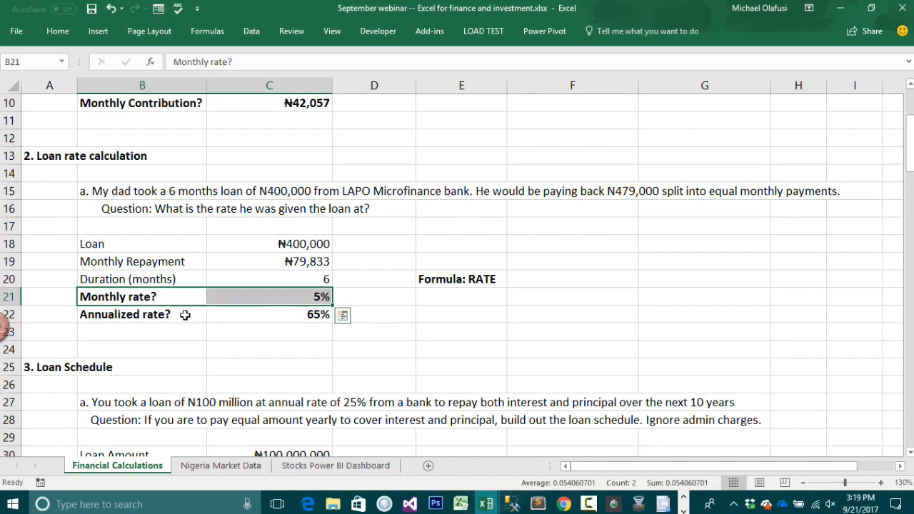
pyautogui.moveTo(184, 314); pyautogui.dragTo(246, 314)
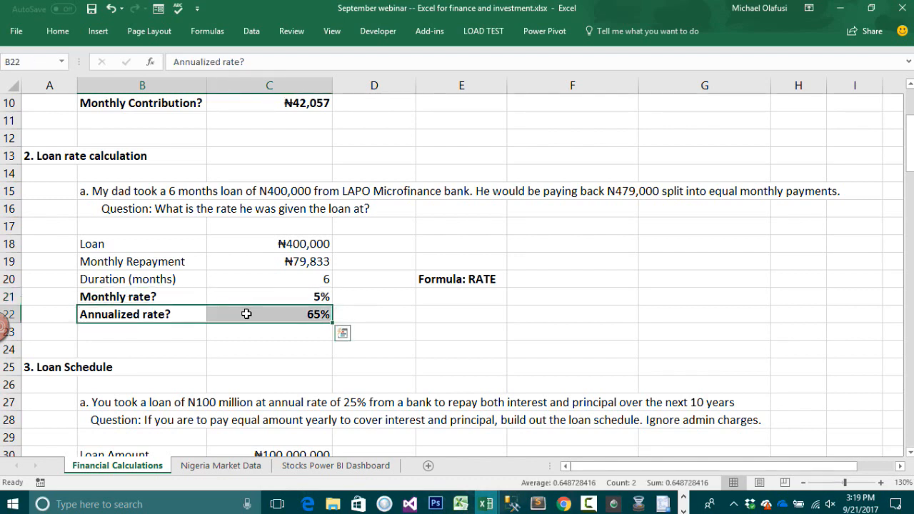
pyautogui.click(264, 317)
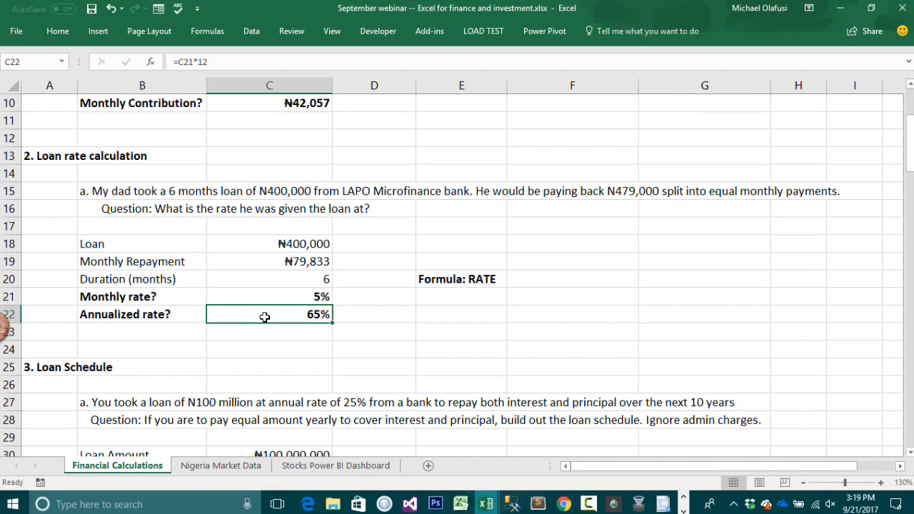
# Step: Examine the Loan Schedule section's problem text, loan inputs, suggested formulas and yearly table at a slightly larger zoom
pyautogui.scroll(-3, 264, 317)
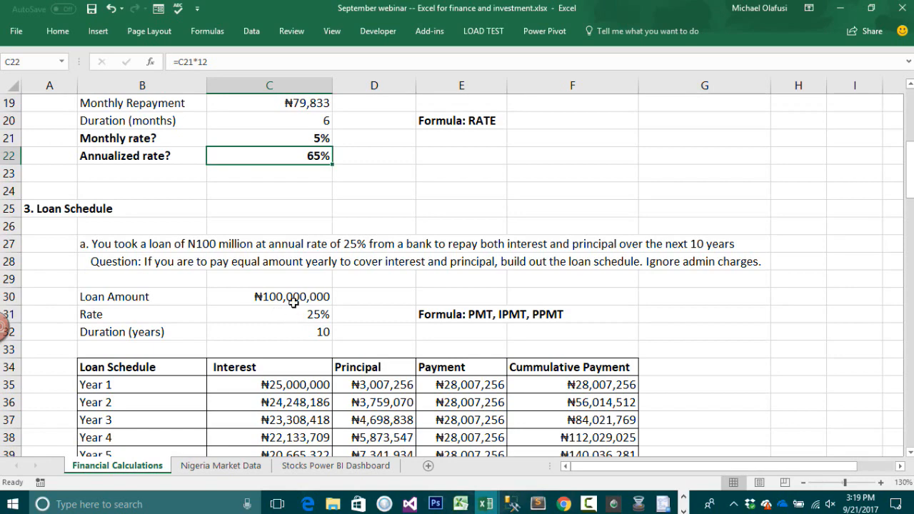
pyautogui.scroll(-1, 324, 289)
pyautogui.scroll(-2, 323, 289)
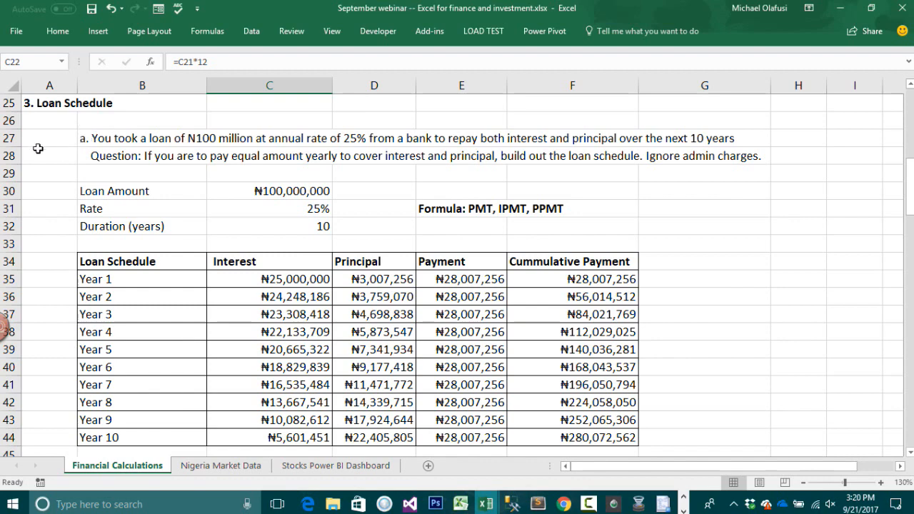
pyautogui.click(15, 139)
pyautogui.click(59, 163)
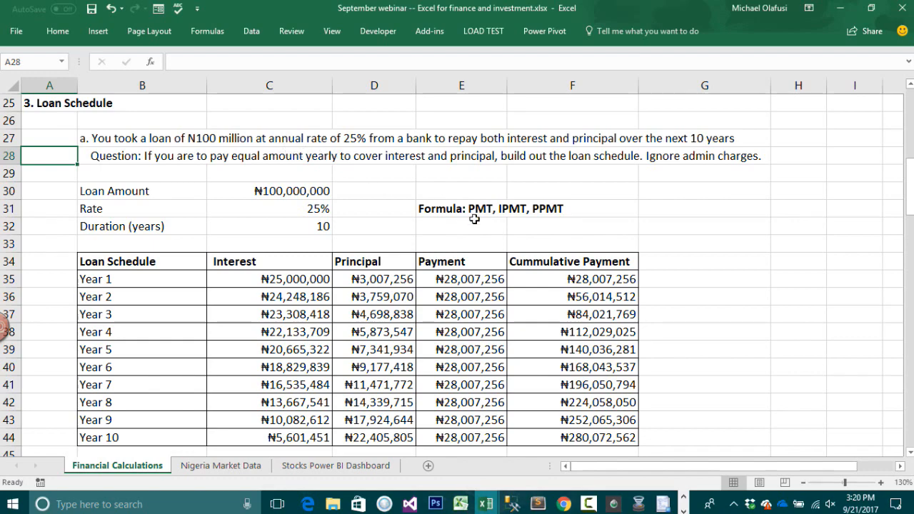
pyautogui.keyDown('ctrl'); pyautogui.scroll(1, 504, 224); pyautogui.keyUp('ctrl')
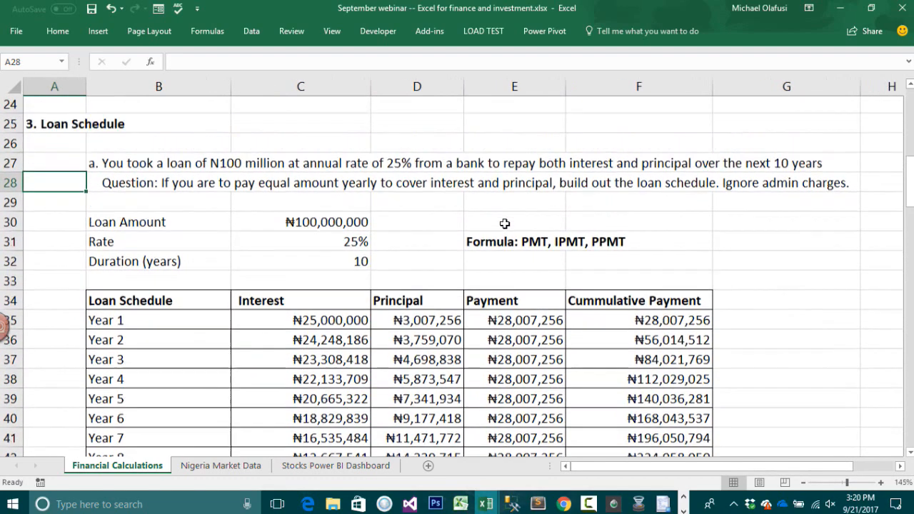
pyautogui.scroll(1, 504, 224)
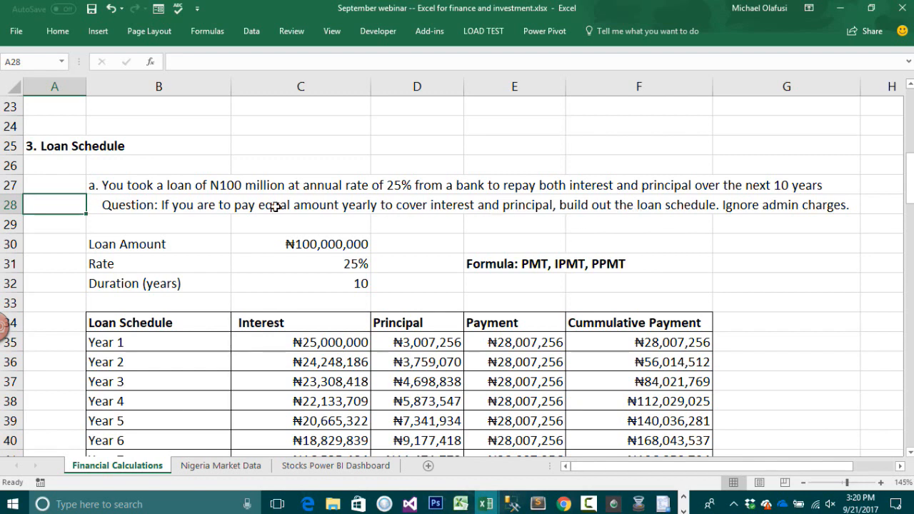
# Step: Revisit the loan amount and monthly repayment rows in the loan rate calculation, checking the formula in C19
pyautogui.scroll(5, 274, 206)
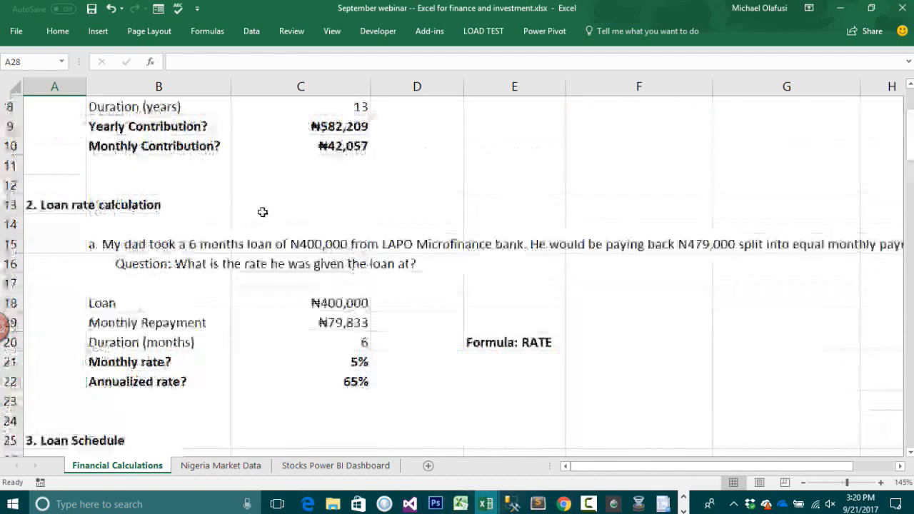
pyautogui.moveTo(179, 299); pyautogui.dragTo(277, 309)
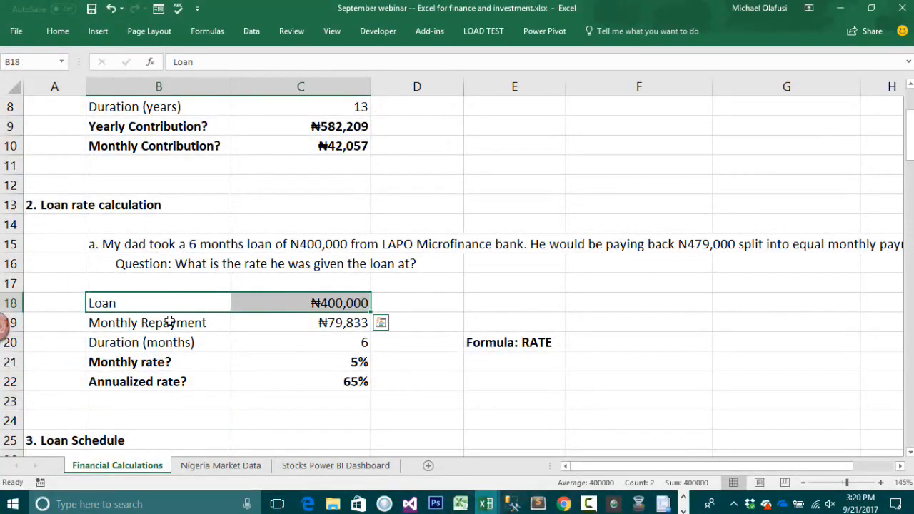
pyautogui.moveTo(170, 322); pyautogui.dragTo(288, 323)
pyautogui.click(332, 323)
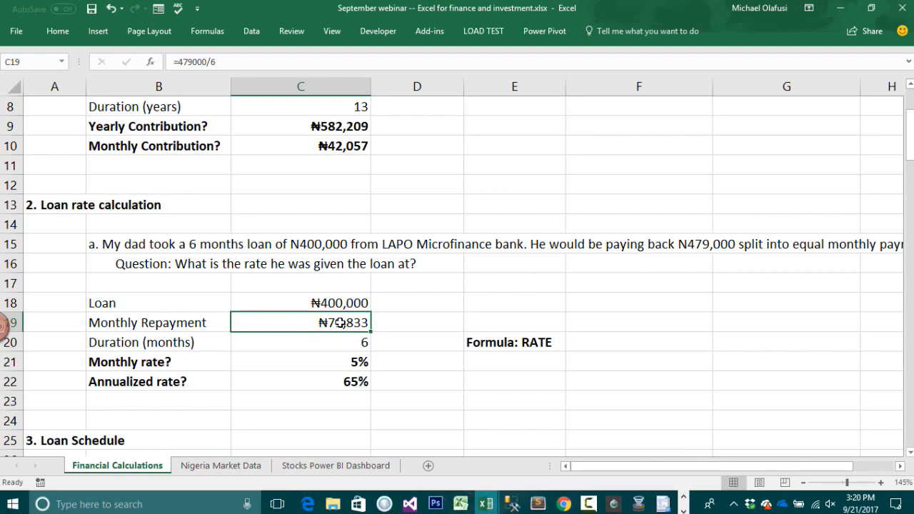
# Step: Read the loan schedule question in row 28 and look over the yearly interest, principal and payment table
pyautogui.scroll(-5, 342, 323)
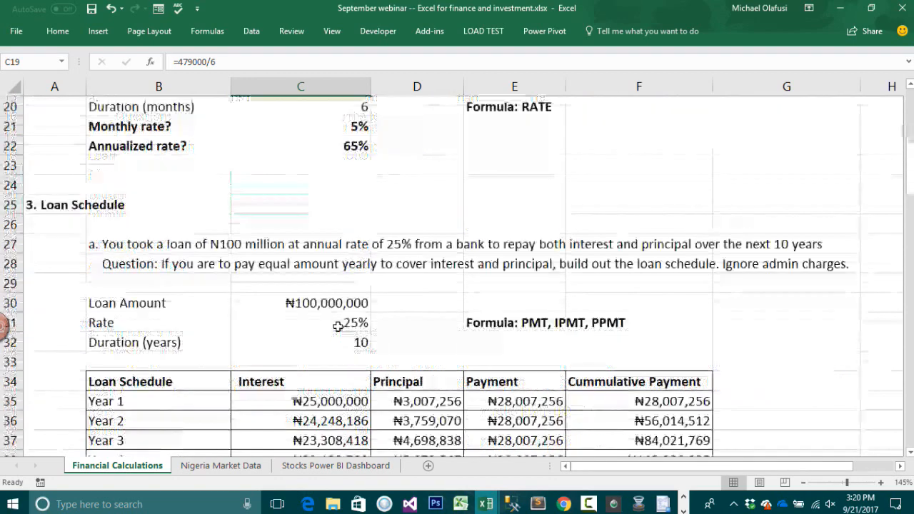
pyautogui.scroll(-1, 336, 327)
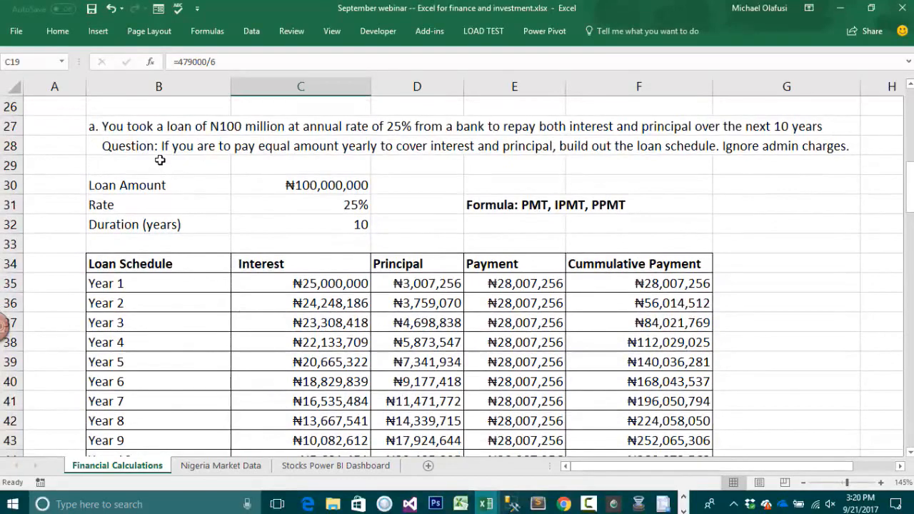
pyautogui.moveTo(136, 145); pyautogui.dragTo(756, 151)
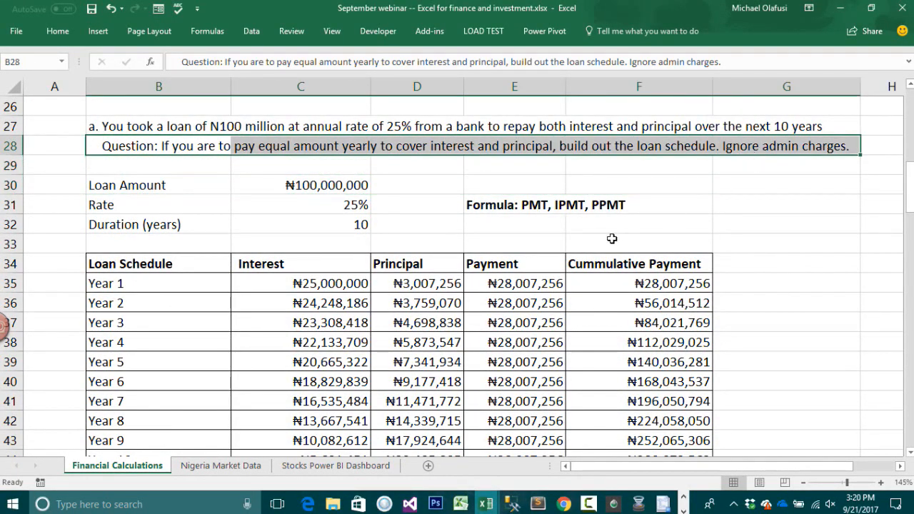
pyautogui.click(284, 148)
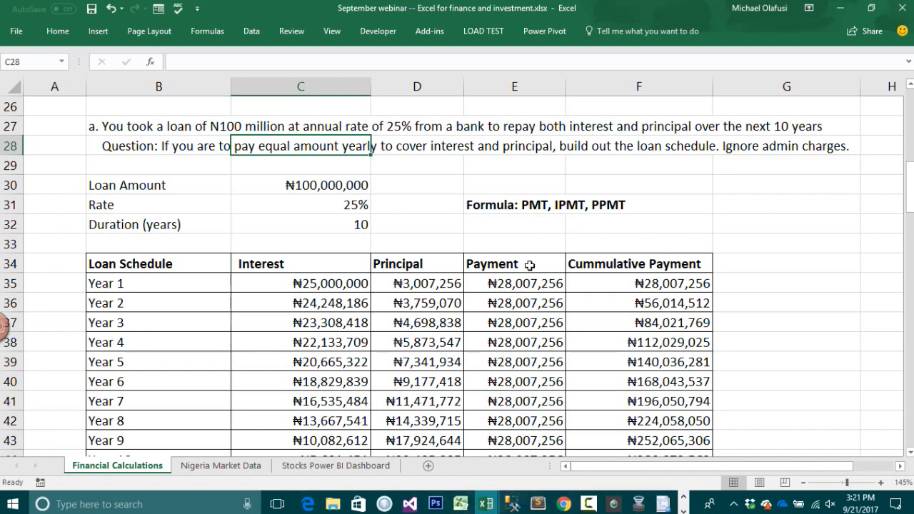
pyautogui.scroll(-1, 550, 266)
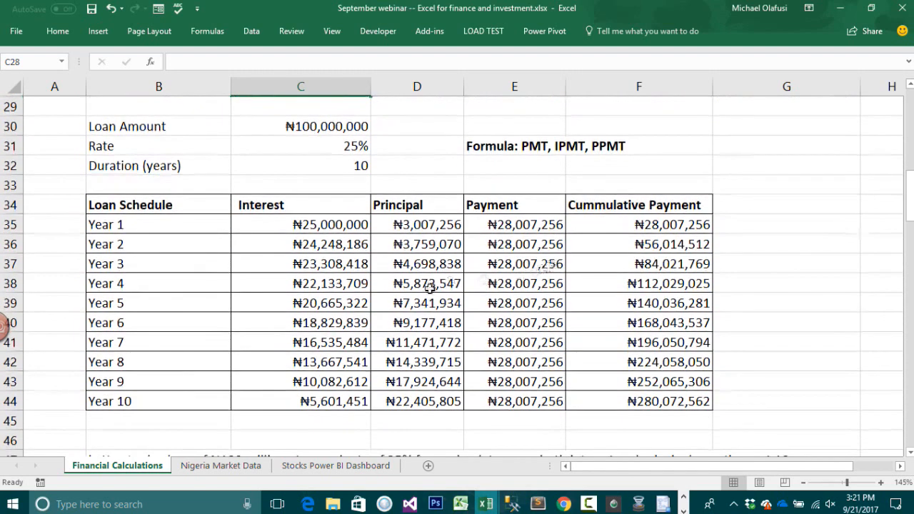
# Step: Inspect the Year 1 formulas in the loan schedule for principal, payment, interest and cumulative payment
pyautogui.click(405, 227)
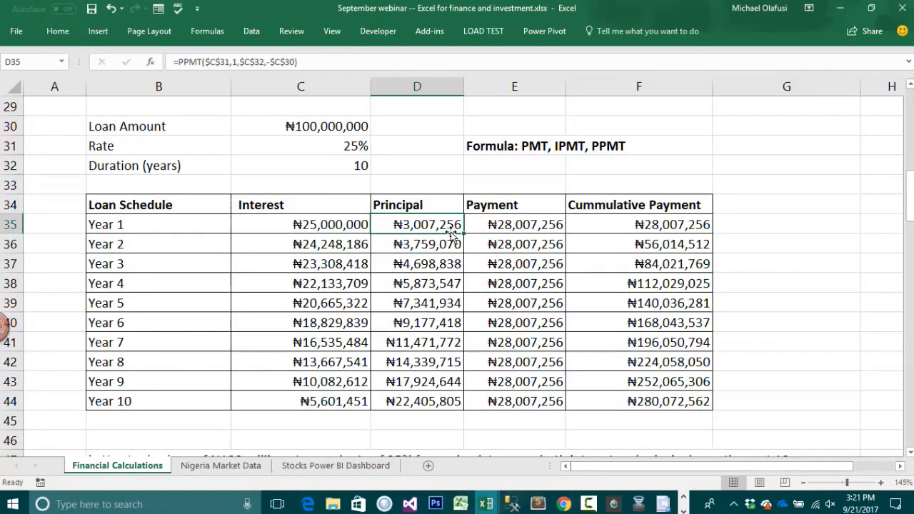
pyautogui.click(492, 225)
pyautogui.click(354, 226)
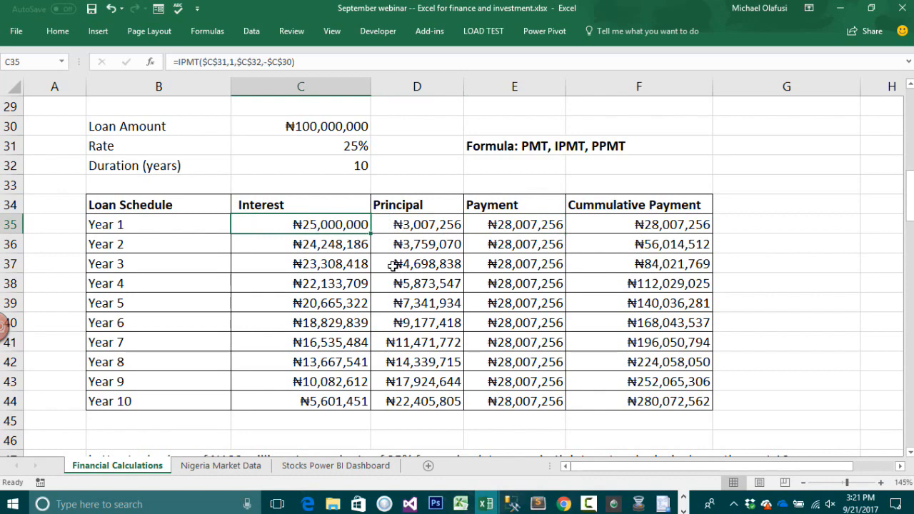
pyautogui.click(634, 222)
pyautogui.scroll(1, 492, 278)
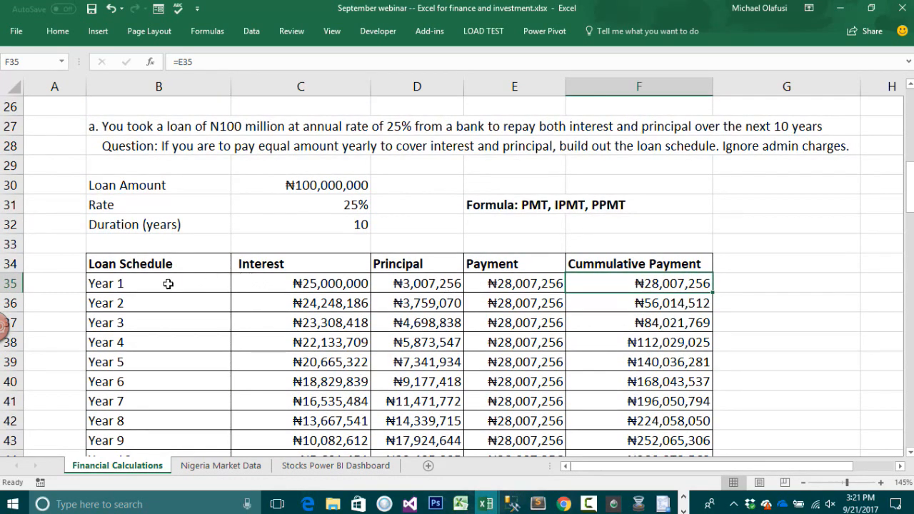
# Step: Clear the contents of the loan schedule table in B35:F44, keeping the header row and borders
pyautogui.moveTo(157, 285); pyautogui.dragTo(682, 400)
pyautogui.press('Delete')
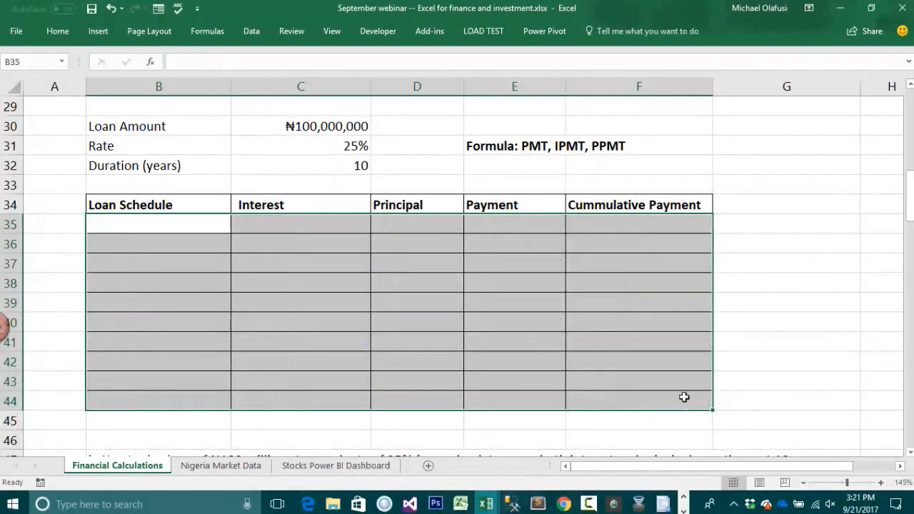
pyautogui.scroll(1, 681, 325)
pyautogui.scroll(2, 680, 325)
pyautogui.click(749, 264)
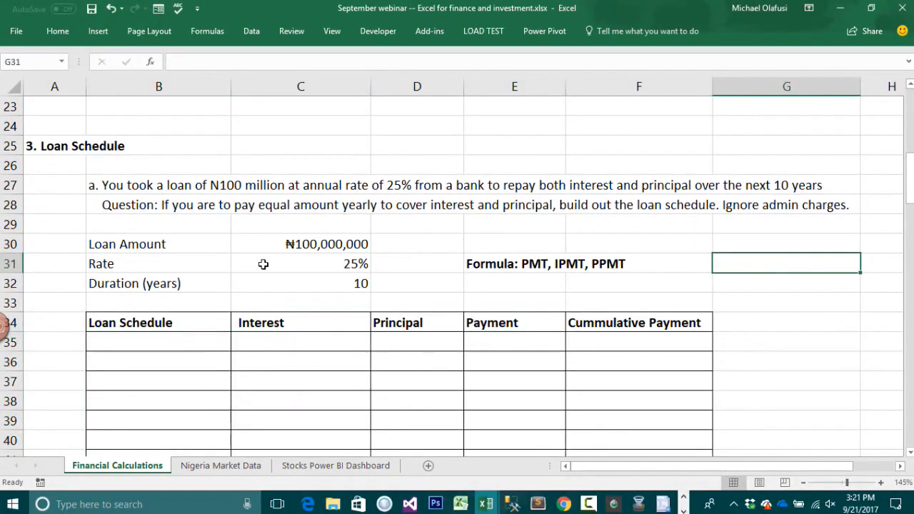
# Step: Review the loan amount, rate and duration inputs above the emptied loan schedule
pyautogui.click(273, 243)
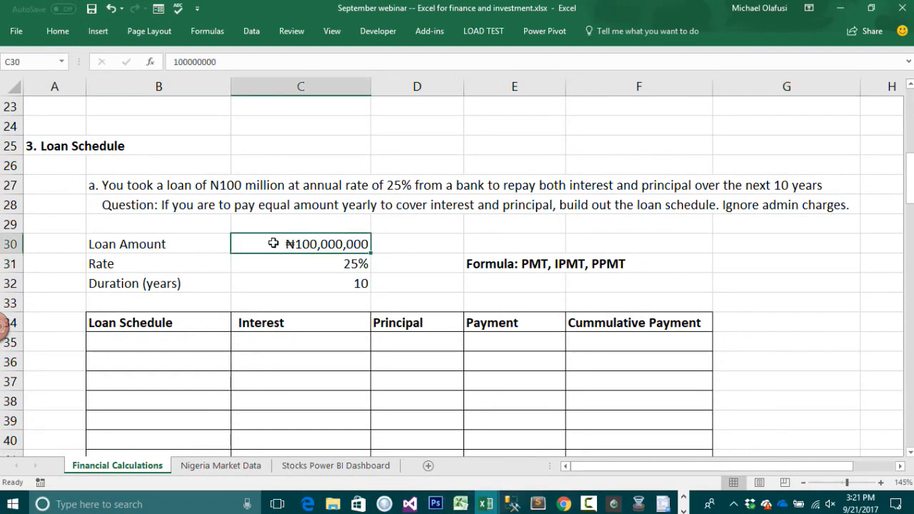
pyautogui.click(306, 266)
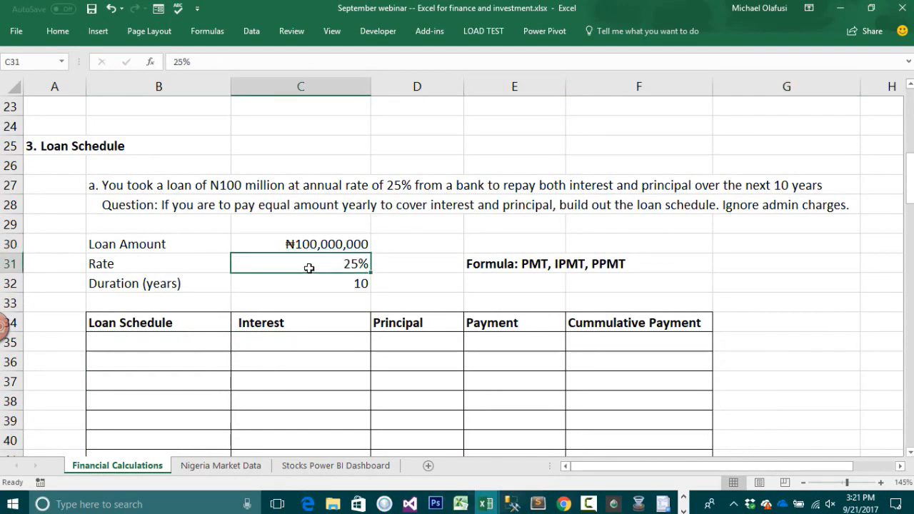
pyautogui.scroll(-1, 332, 261)
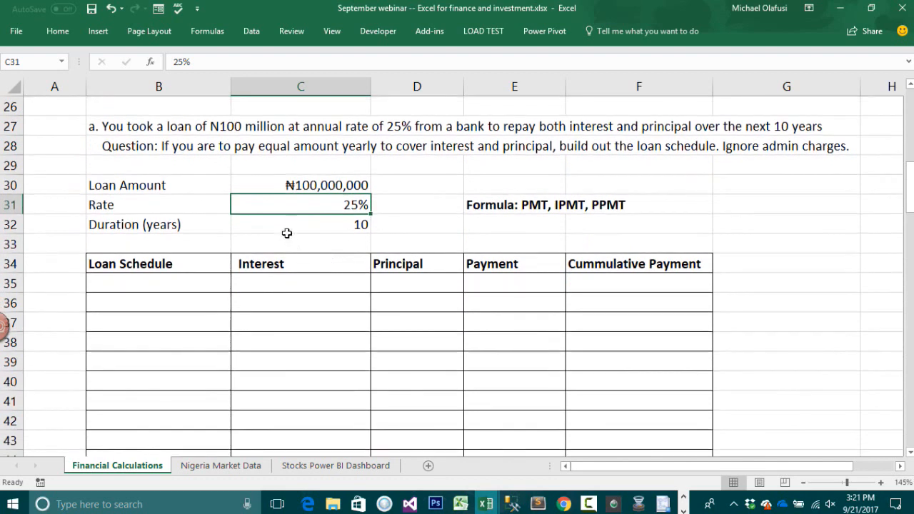
pyautogui.click(288, 234)
# Step: Enter Year 1 and Year 2 in B35 and B36 and extend the series down to Year 10 in B44
pyautogui.click(189, 286)
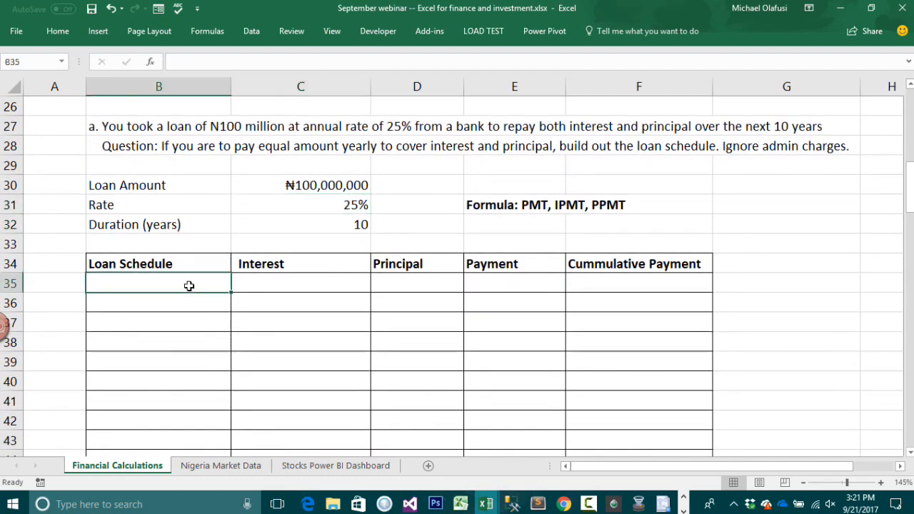
pyautogui.write('Year 1')
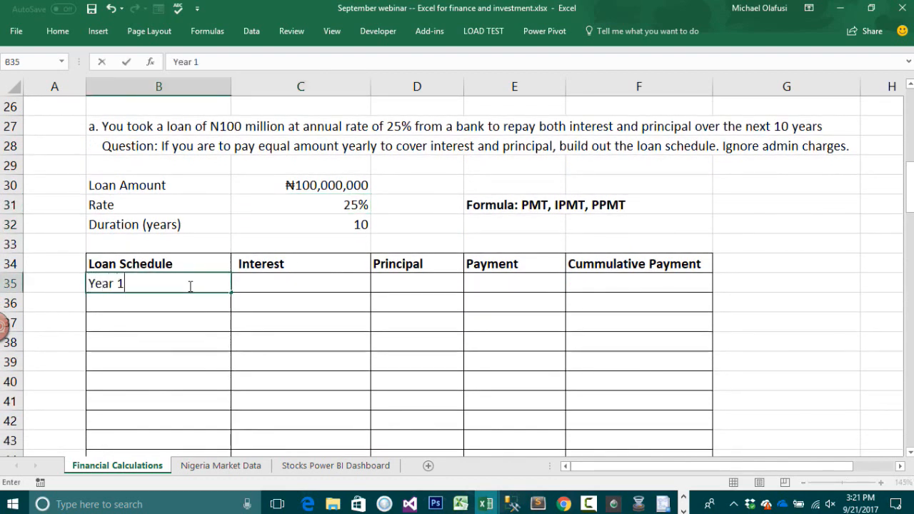
pyautogui.press('Return')
pyautogui.write('Year 2')
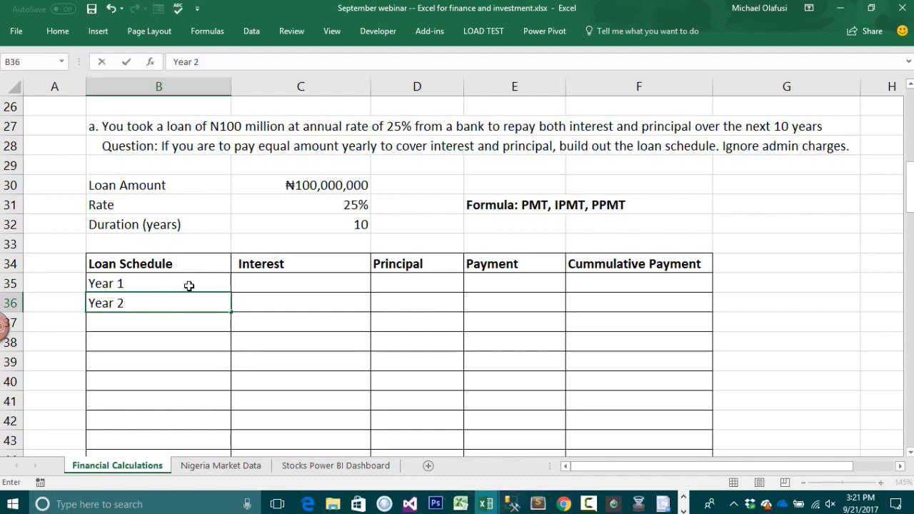
pyautogui.press('Return')
pyautogui.moveTo(179, 285); pyautogui.dragTo(187, 300)
pyautogui.scroll(-1, 197, 290)
pyautogui.moveTo(230, 252); pyautogui.dragTo(210, 397)
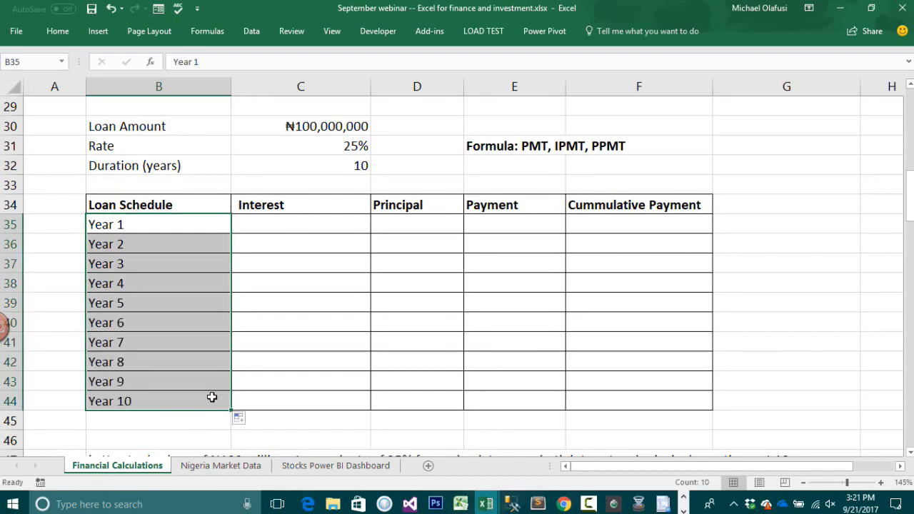
# Step: Look over the empty Year 1 interest, principal and payment cells in the loan schedule
pyautogui.scroll(1, 295, 250)
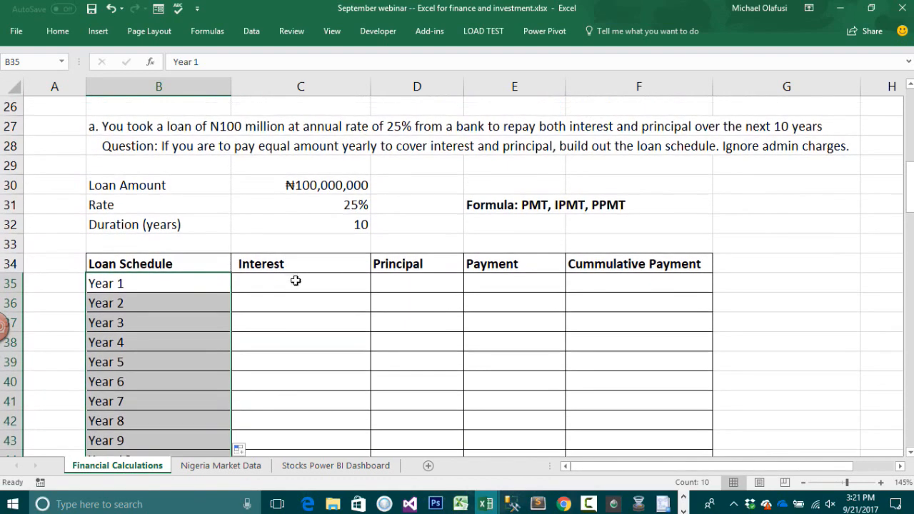
pyautogui.click(296, 283)
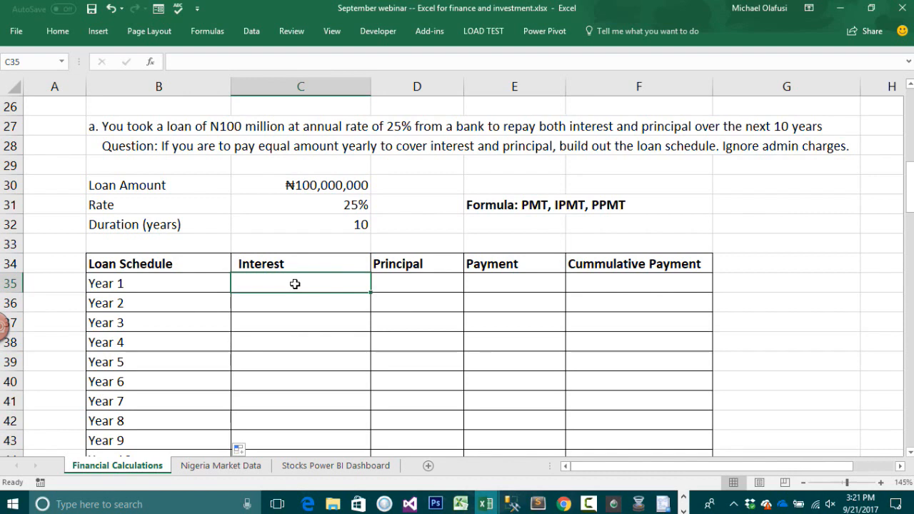
pyautogui.click(412, 282)
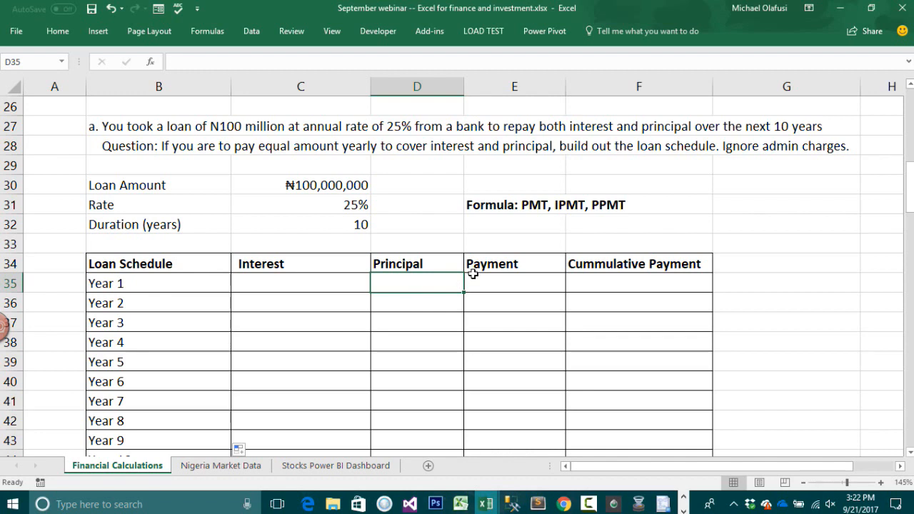
pyautogui.click(494, 288)
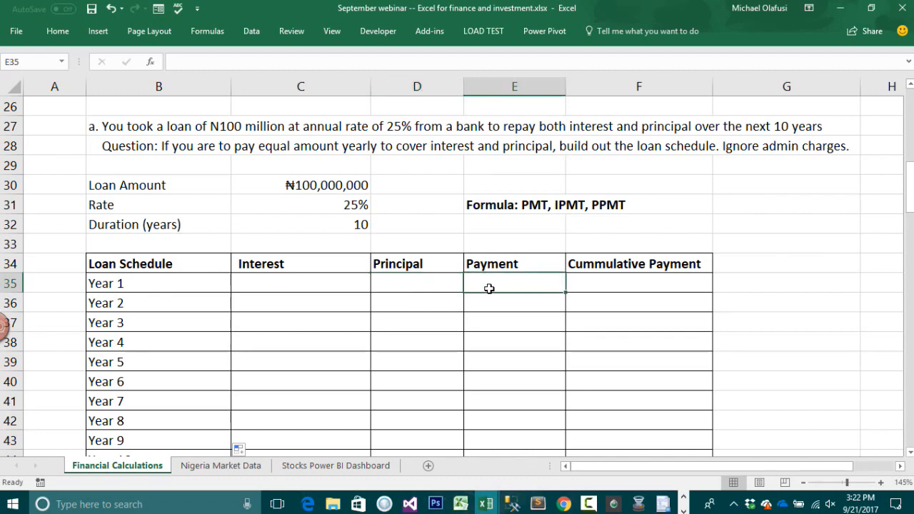
# Step: Start an IPMT formula in C35 for the Year 1 interest, using the absolute reference $C$31 as the rate
pyautogui.click(259, 284)
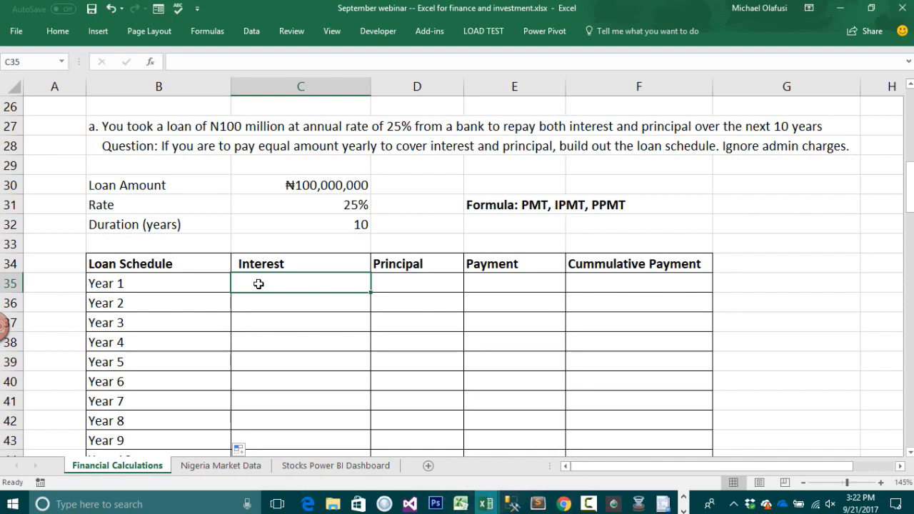
pyautogui.write('=ipmt')
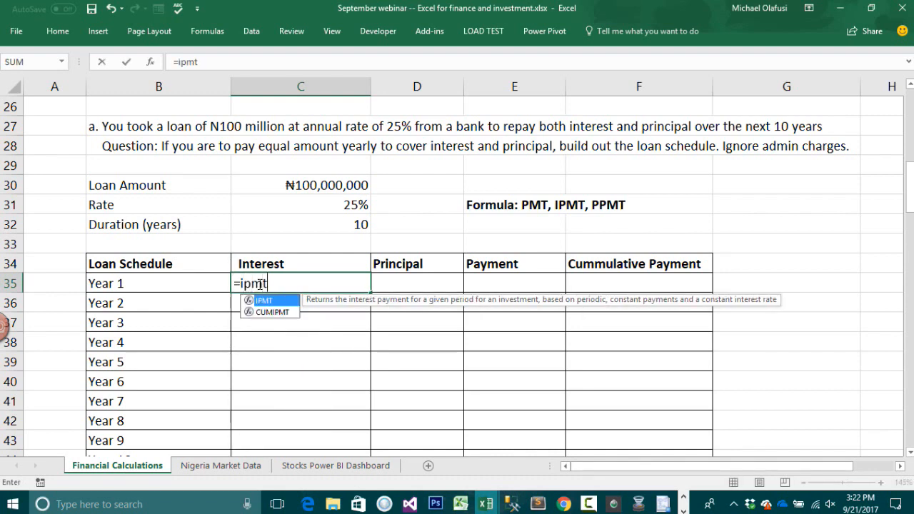
pyautogui.press('Tab')
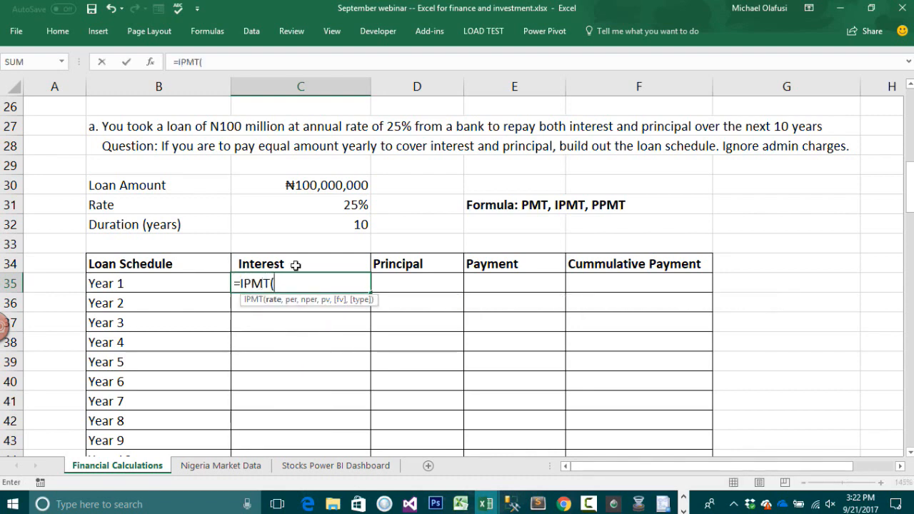
pyautogui.click(150, 63)
pyautogui.moveTo(460, 147)
pyautogui.mouseDown()
pyautogui.moveTo(475, 116)
pyautogui.moveTo(446, 148)
pyautogui.moveTo(456, 150)
pyautogui.mouseUp()
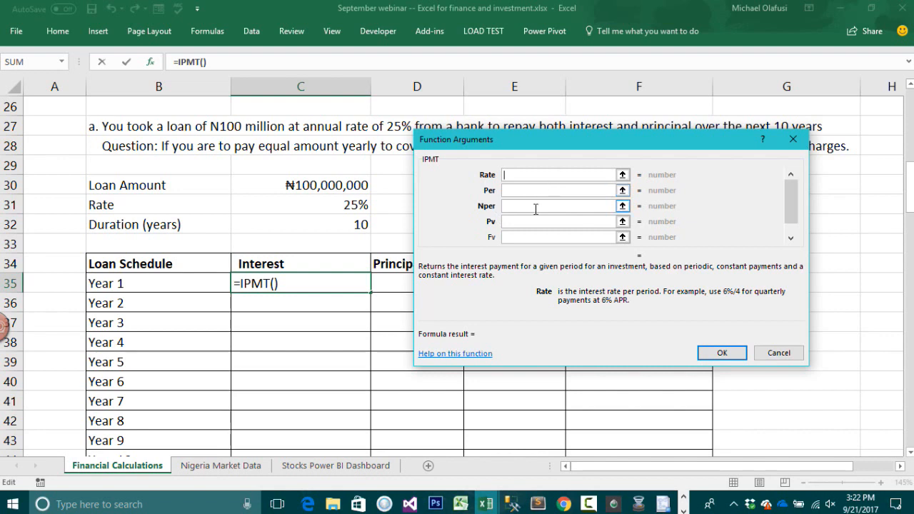
pyautogui.click(320, 207)
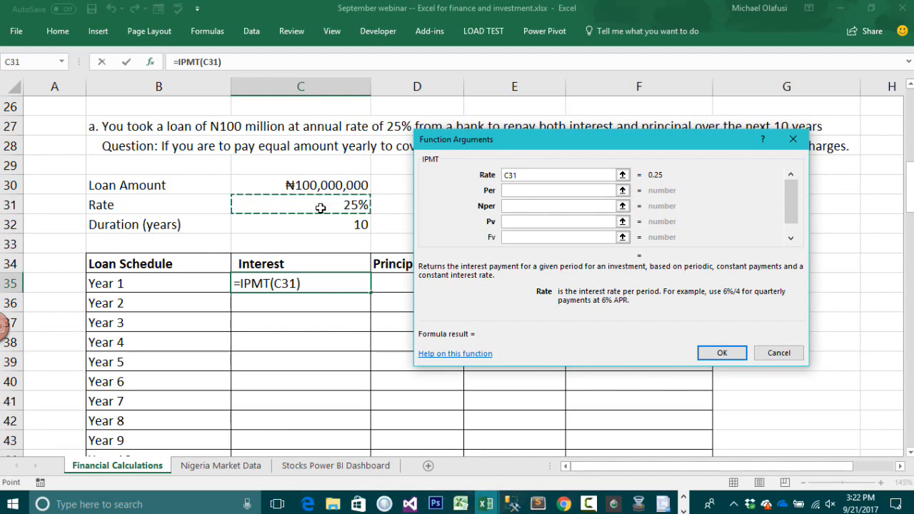
pyautogui.press('F4')
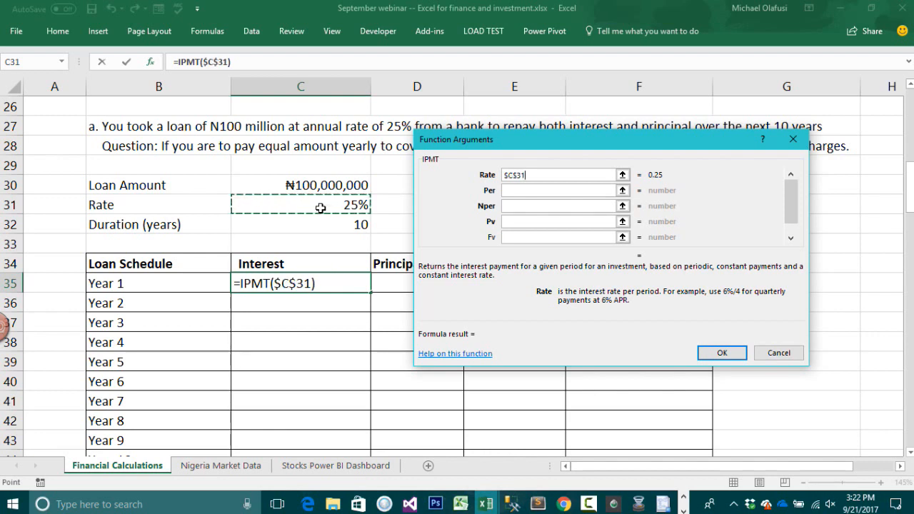
# Step: Complete the Year 1 IPMT formula with period 1, C32 as the number of periods and -C30 as the present value
pyautogui.click(553, 190)
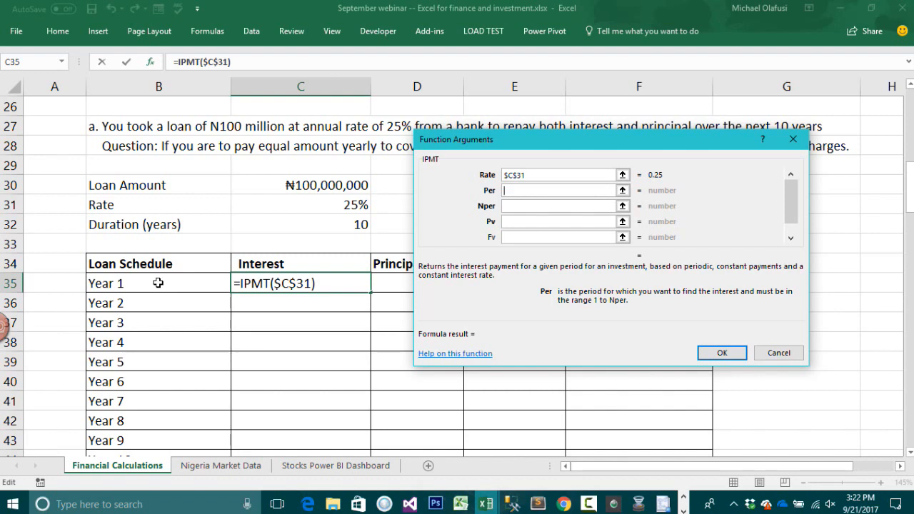
pyautogui.write('1')
pyautogui.click(539, 205)
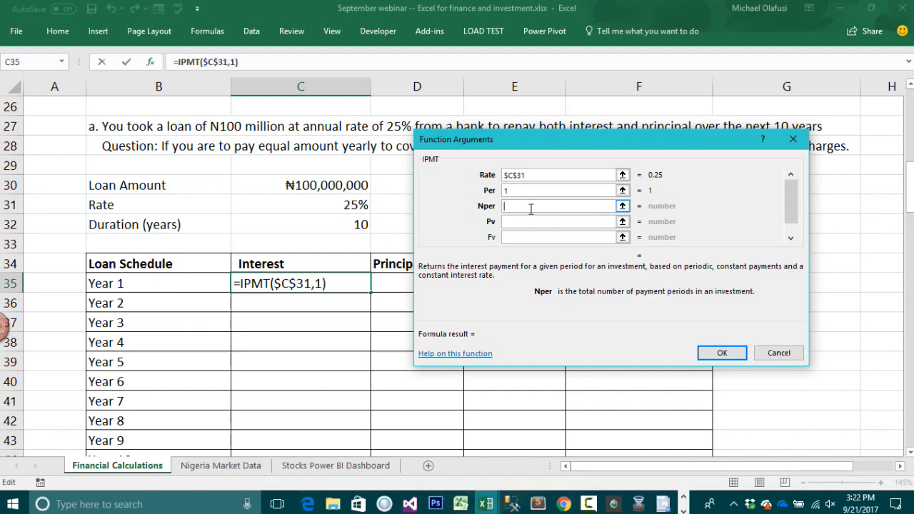
pyautogui.click(325, 223)
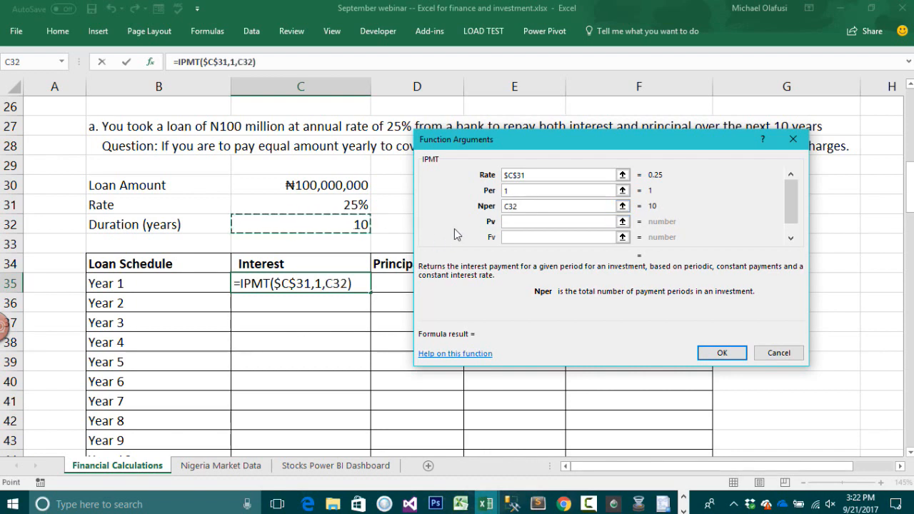
pyautogui.click(520, 224)
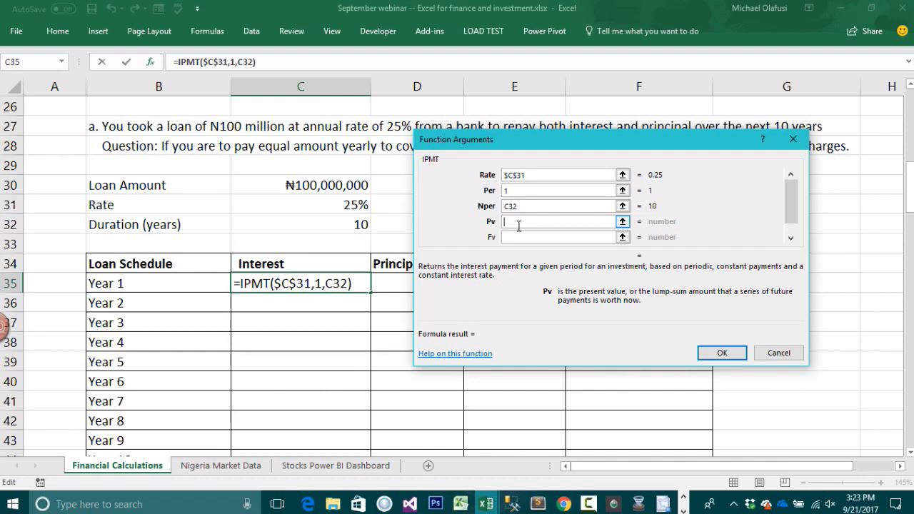
pyautogui.write('-')
pyautogui.click(302, 185)
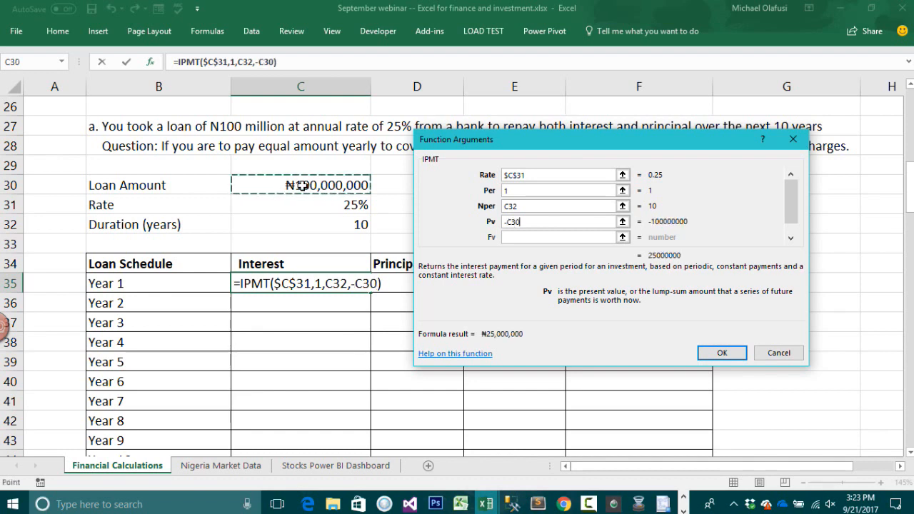
pyautogui.click(511, 238)
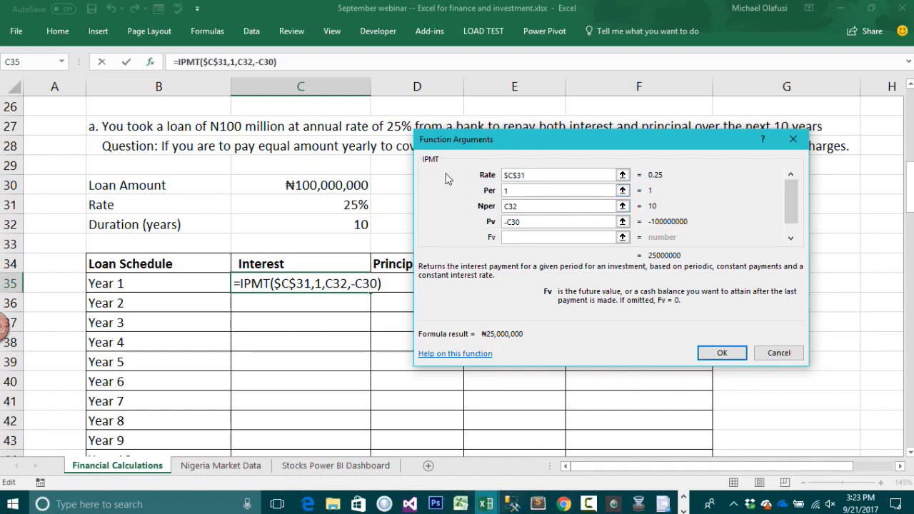
pyautogui.click(506, 191)
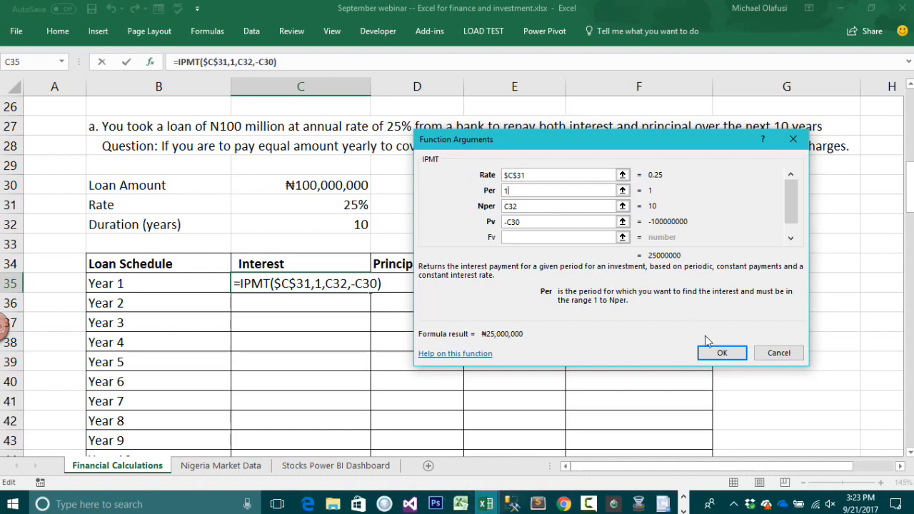
pyautogui.click(721, 353)
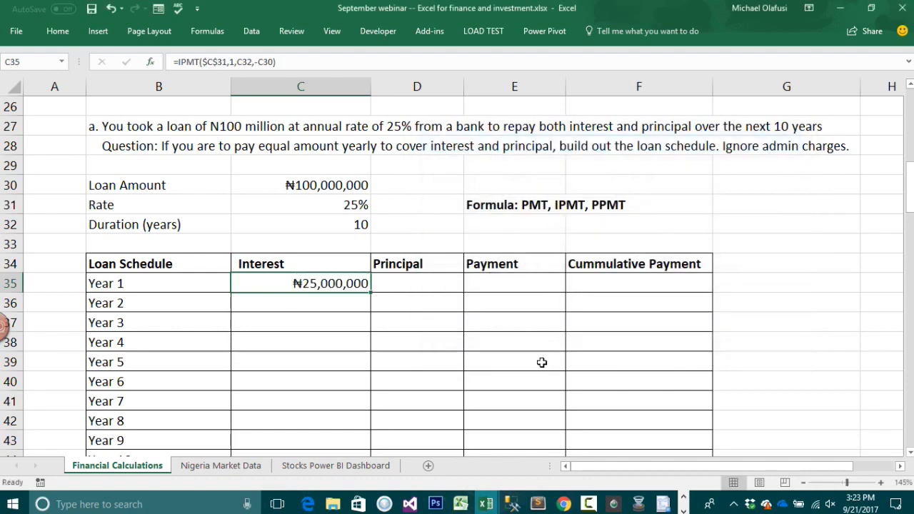
# Step: Start a PPMT formula in D35 for the Year 1 principal, using the absolute reference $C$31 as the rate
pyautogui.click(404, 284)
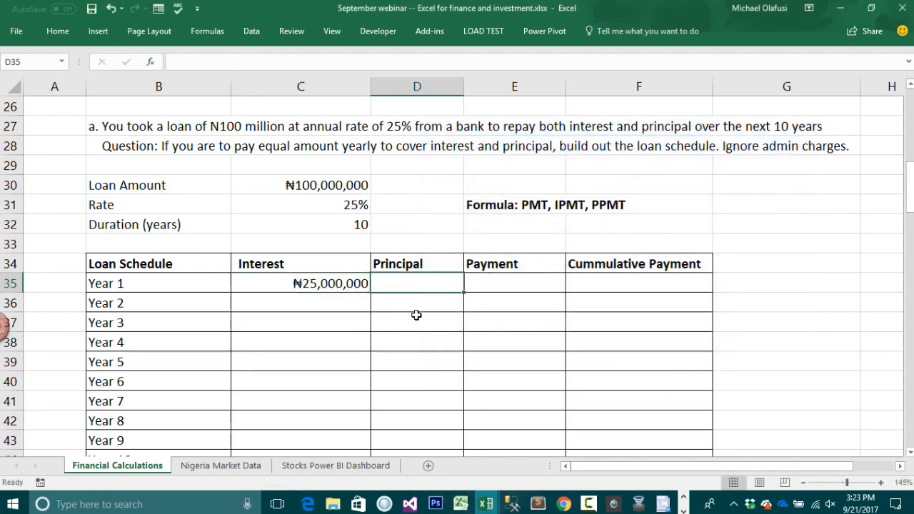
pyautogui.write('=ppm')
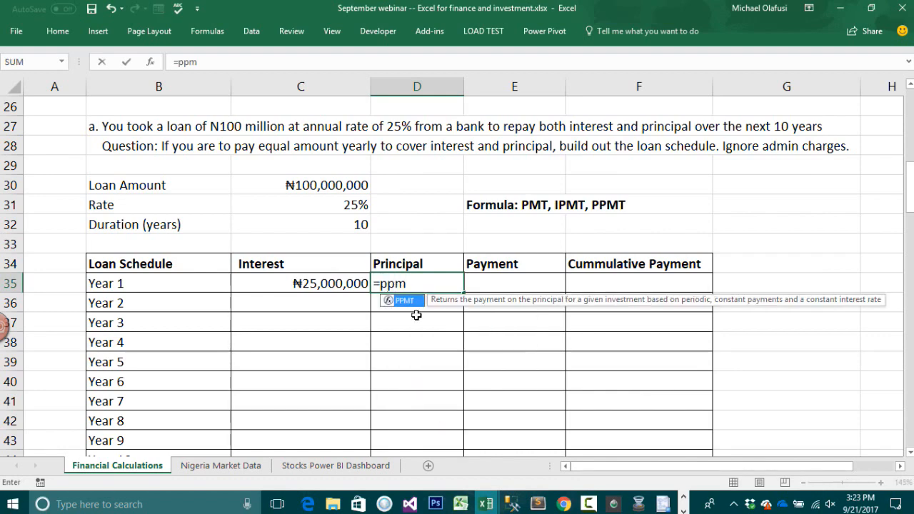
pyautogui.press('Tab')
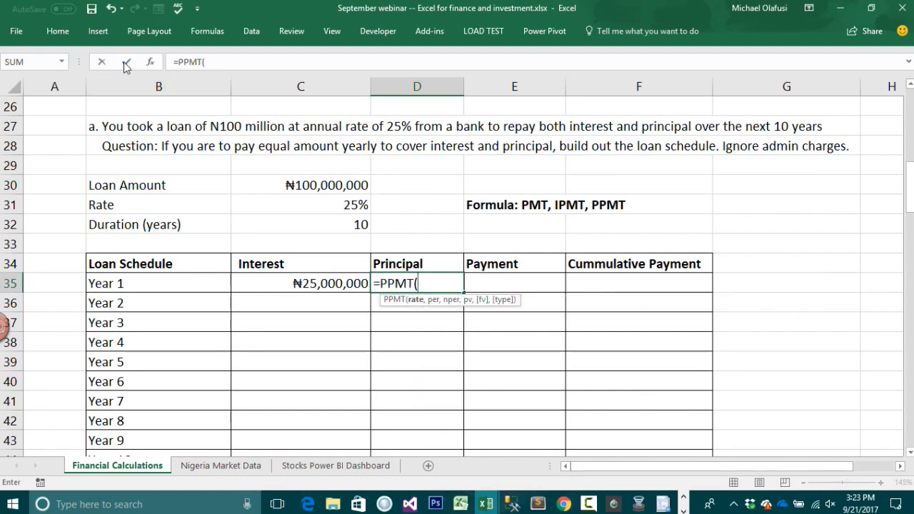
pyautogui.click(150, 62)
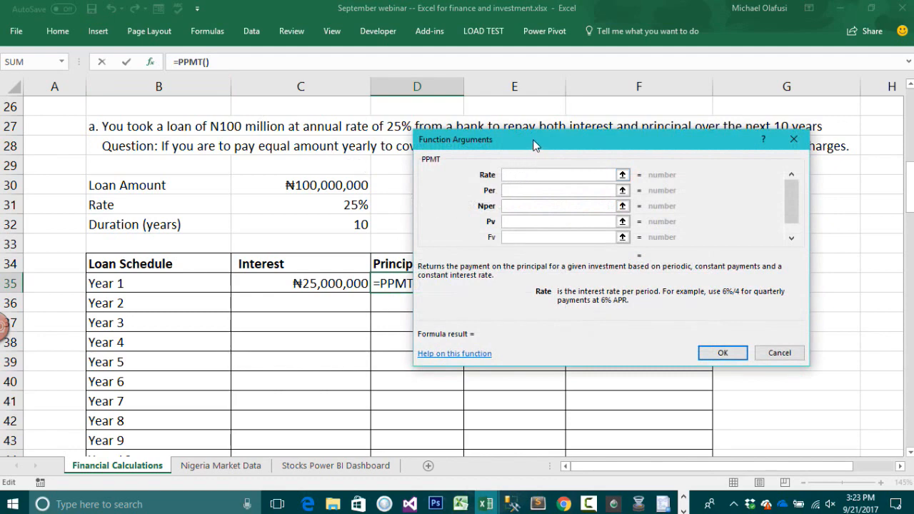
pyautogui.moveTo(533, 144); pyautogui.dragTo(585, 167)
pyautogui.click(352, 207)
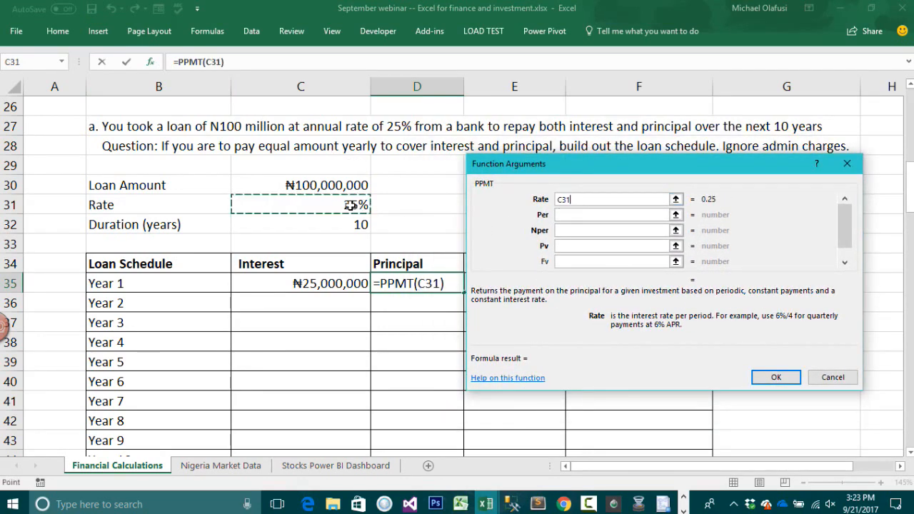
pyautogui.click(602, 214)
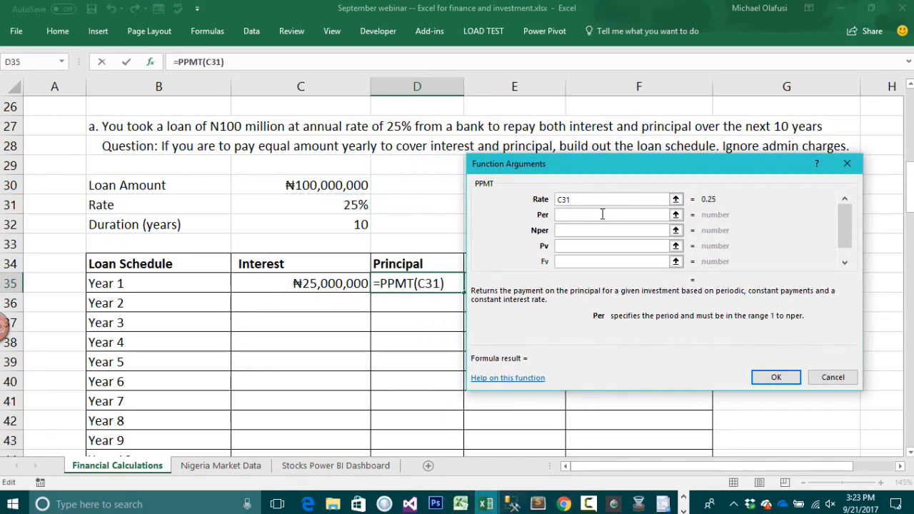
pyautogui.click(564, 199)
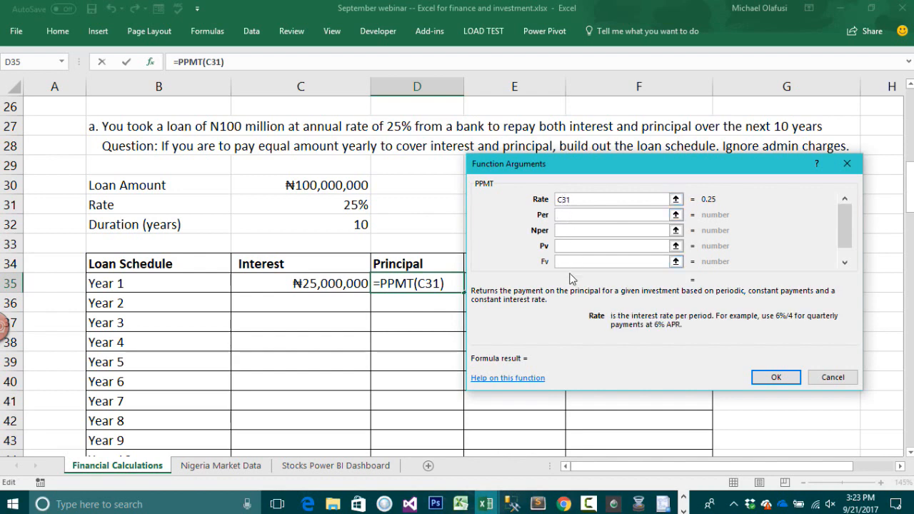
pyautogui.press('F4')
# Step: Set the PPMT formula's period to 1 and its number of periods to the absolute reference $C$32
pyautogui.click(587, 214)
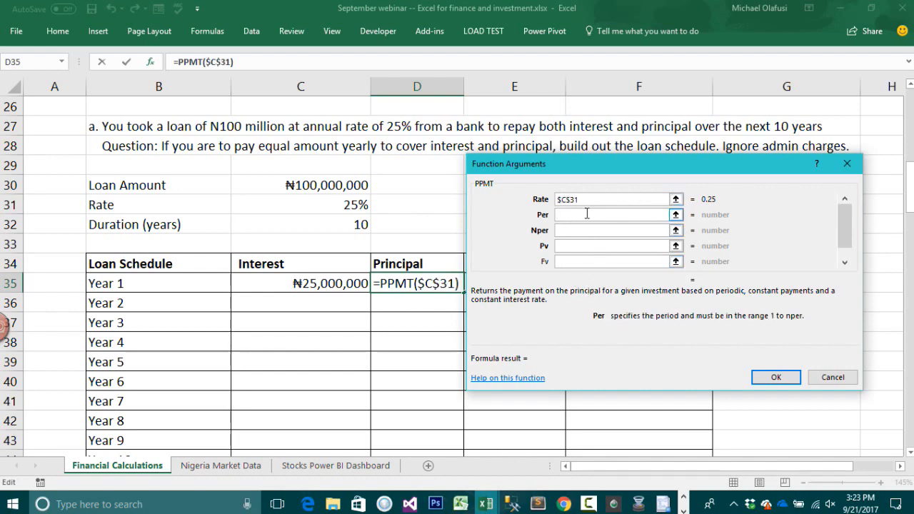
pyautogui.write('1')
pyautogui.click(582, 230)
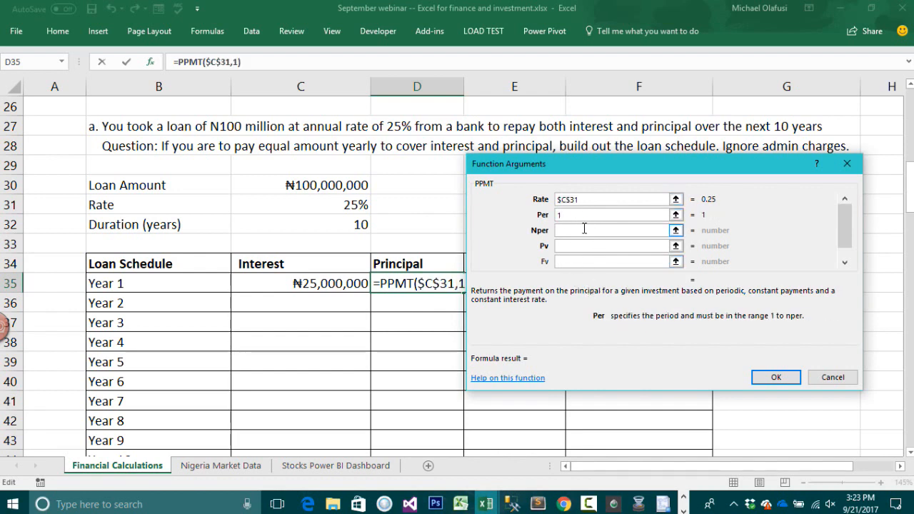
pyautogui.click(584, 229)
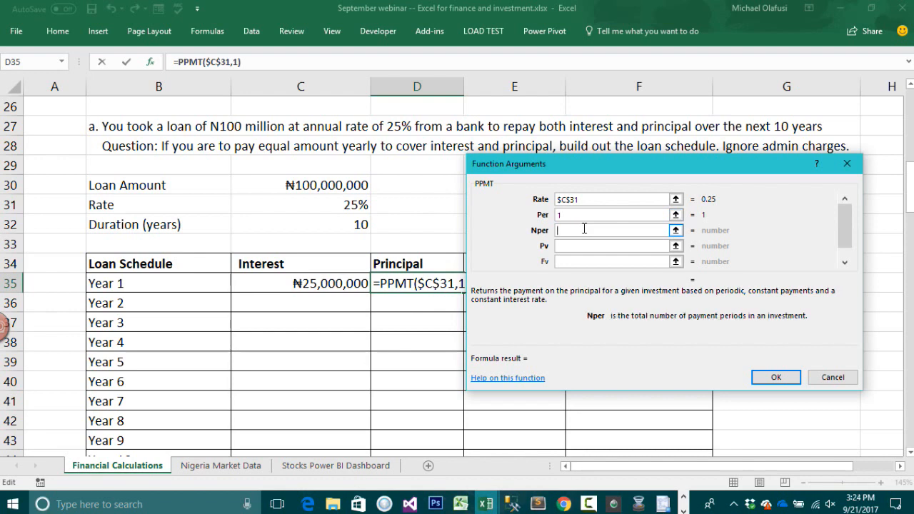
pyautogui.click(326, 223)
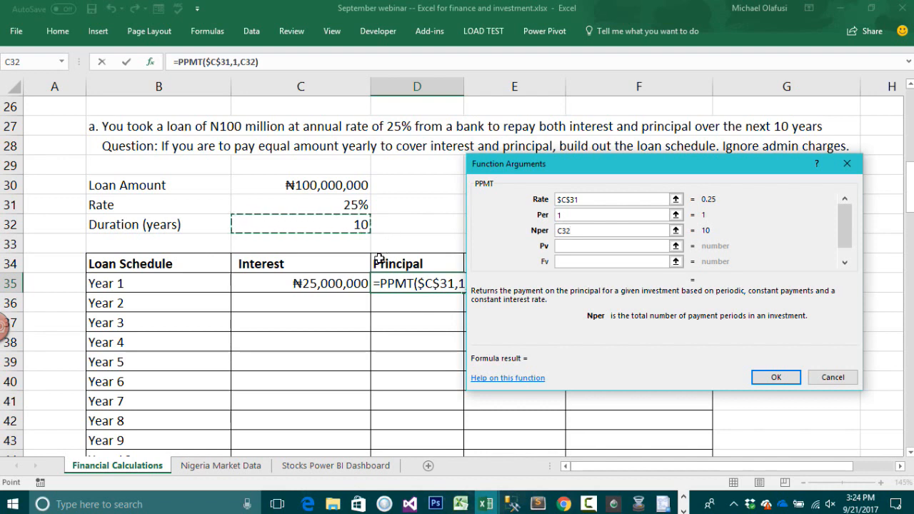
pyautogui.press('F4')
# Step: Complete the Year 1 PPMT formula with -$C$30 as the present value, leaving the future value blank
pyautogui.click(602, 245)
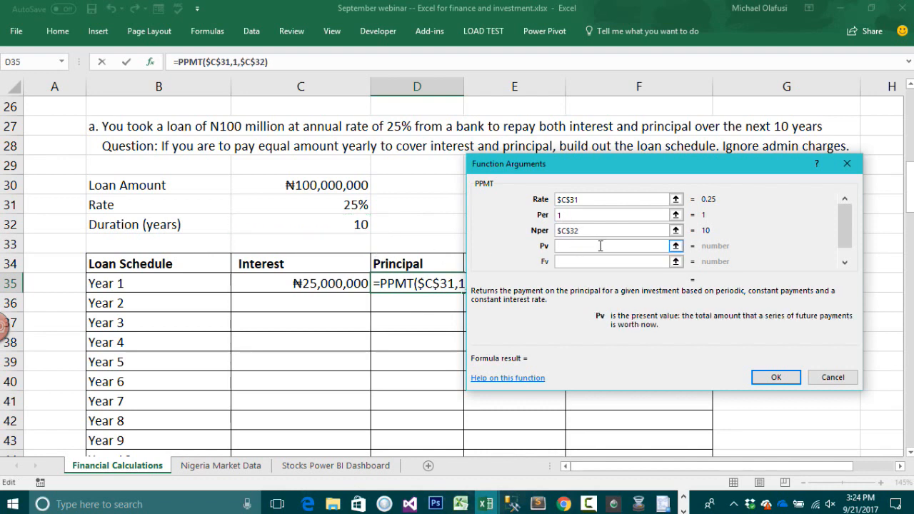
pyautogui.write('-')
pyautogui.click(327, 184)
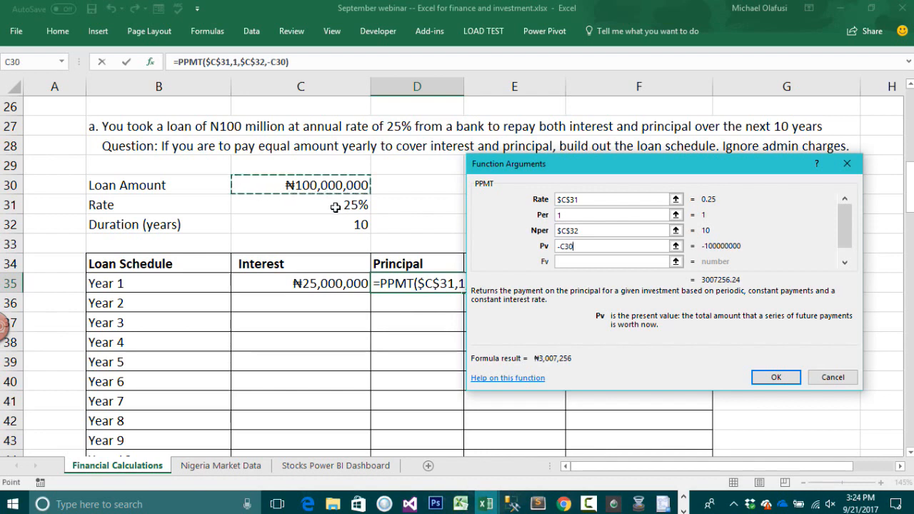
pyautogui.press('F4')
pyautogui.click(625, 262)
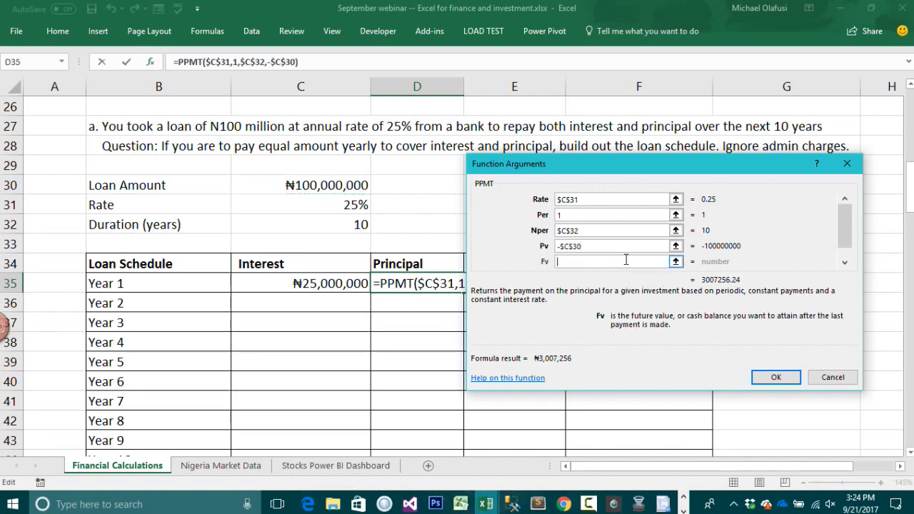
pyautogui.click(776, 378)
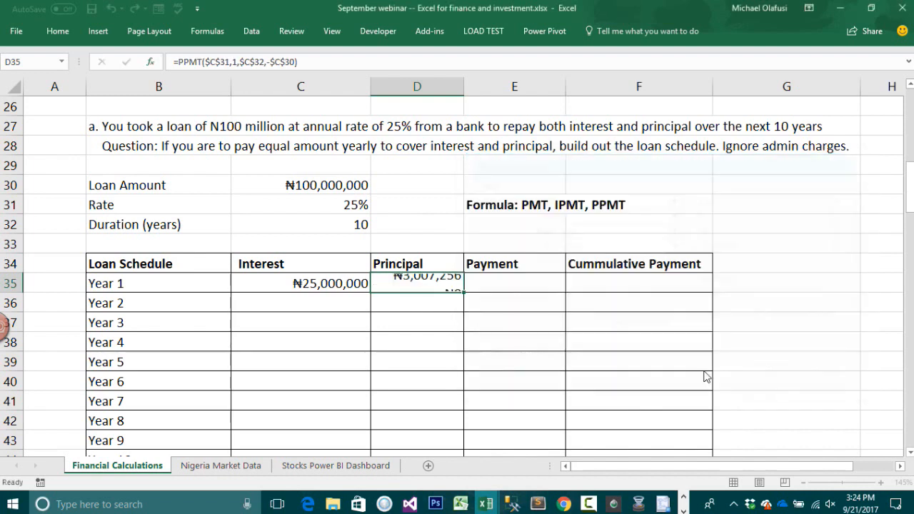
# Step: Start a PMT formula in E35 for the Year 1 payment, with C31 as the rate and C32 as the number of periods
pyautogui.click(478, 283)
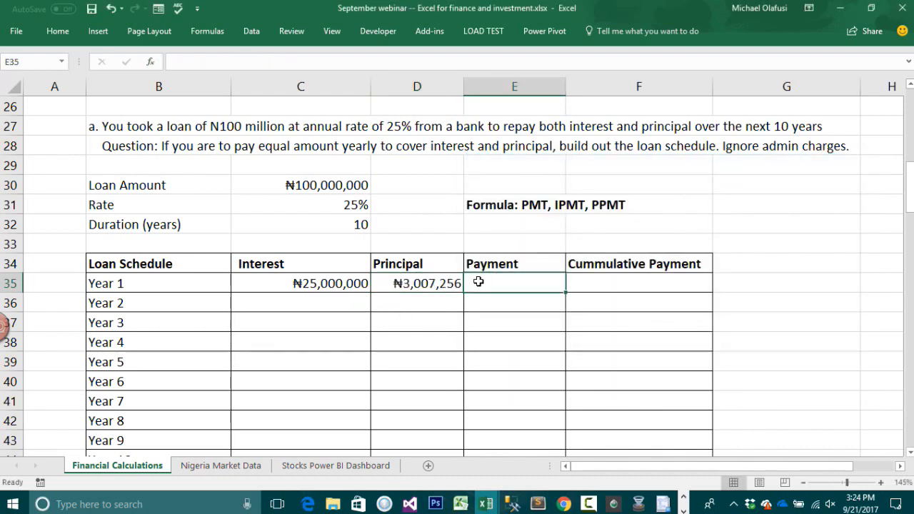
pyautogui.write('=')
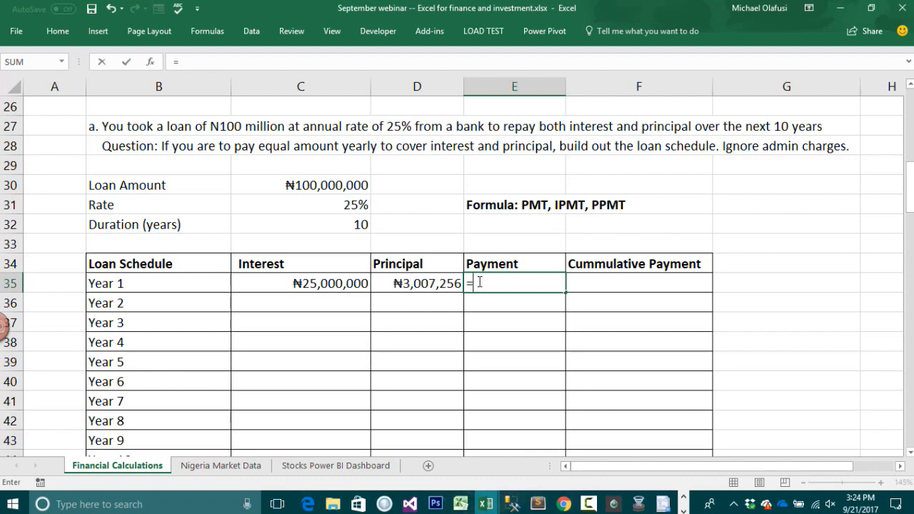
pyautogui.write('pmt')
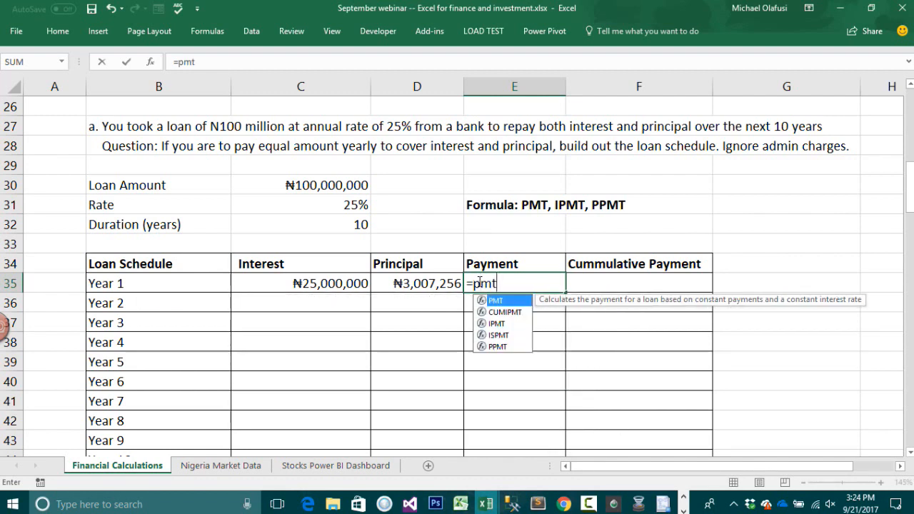
pyautogui.write('(')
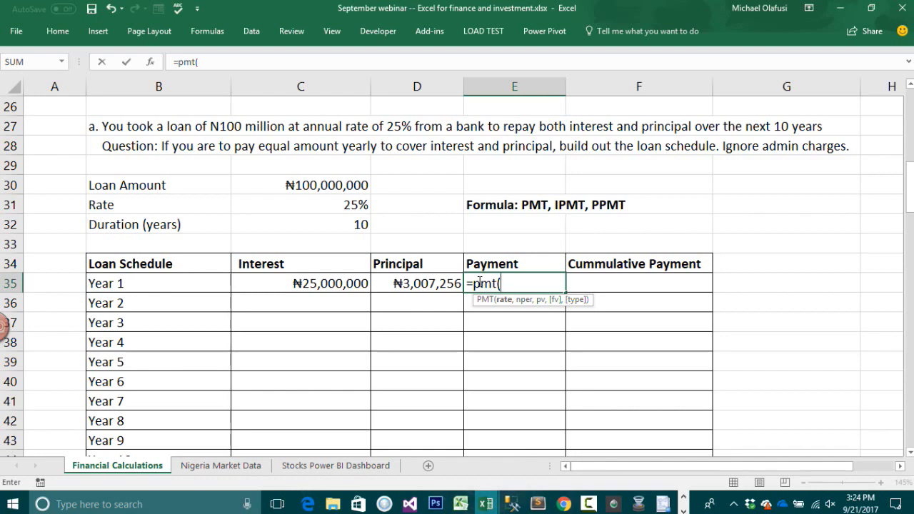
pyautogui.click(150, 63)
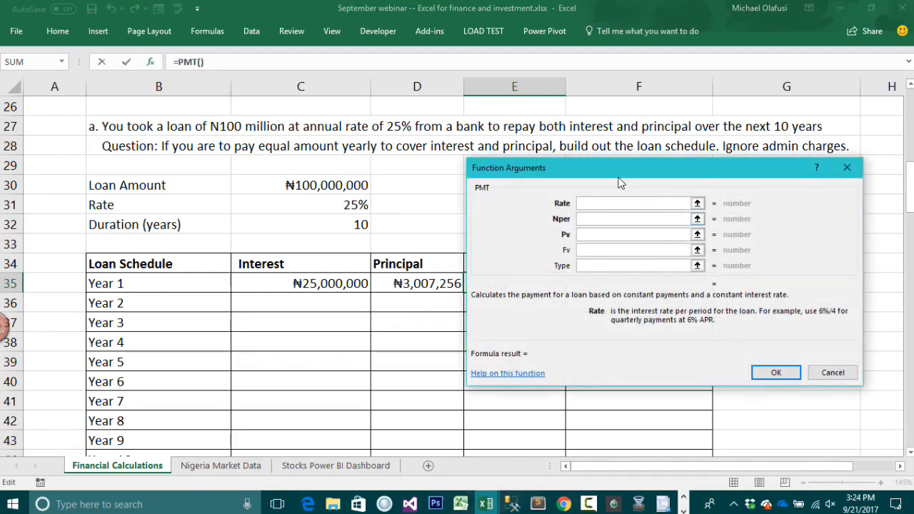
pyautogui.moveTo(618, 180); pyautogui.dragTo(708, 161)
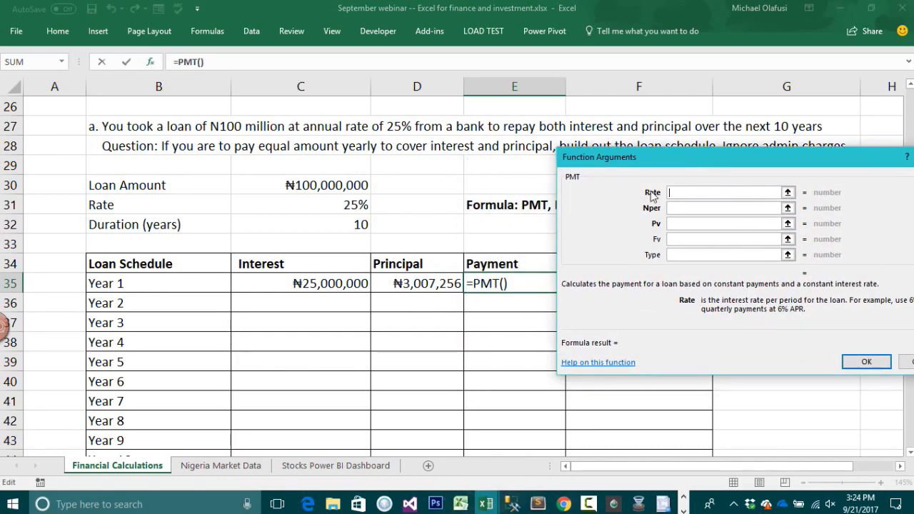
pyautogui.click(333, 202)
pyautogui.click(690, 208)
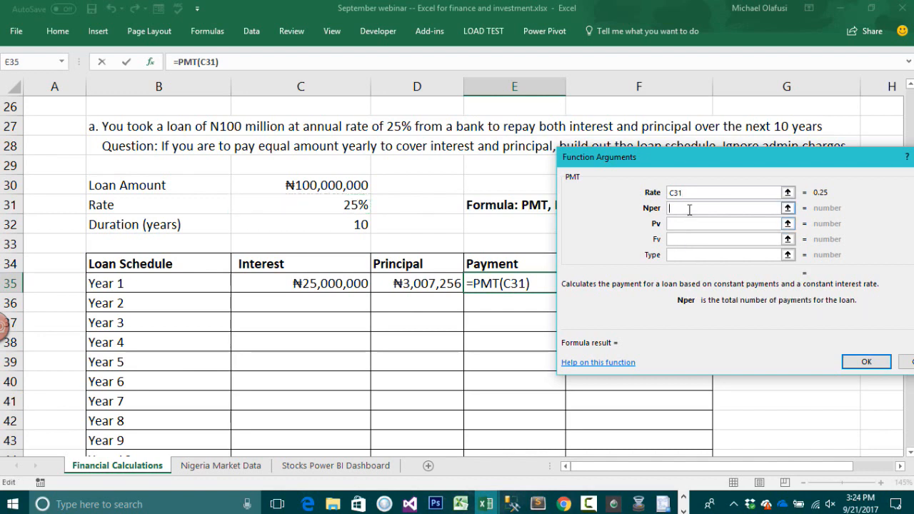
pyautogui.click(353, 224)
# Step: Make the PMT formula's rate and number-of-periods references absolute as $C$31 and $C$32
pyautogui.click(687, 193)
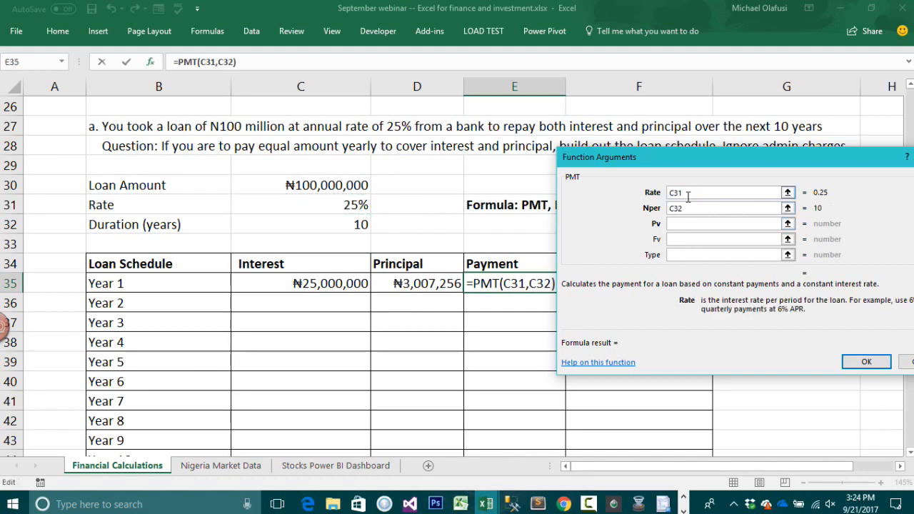
pyautogui.press('F4')
pyautogui.click(690, 208)
pyautogui.press('F4')
# Step: Complete the Year 1 PMT formula with -$C$30 as the present value, leaving the future value and type blank
pyautogui.click(684, 225)
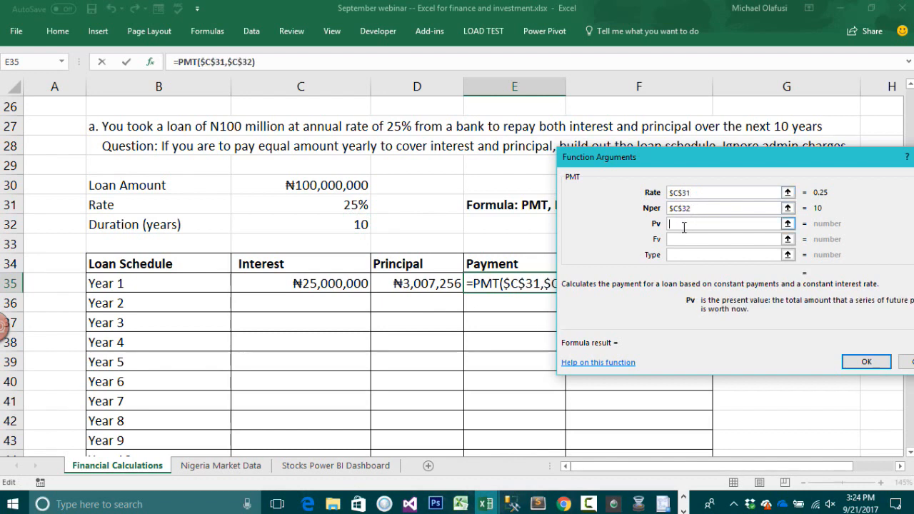
pyautogui.write('-')
pyautogui.click(335, 183)
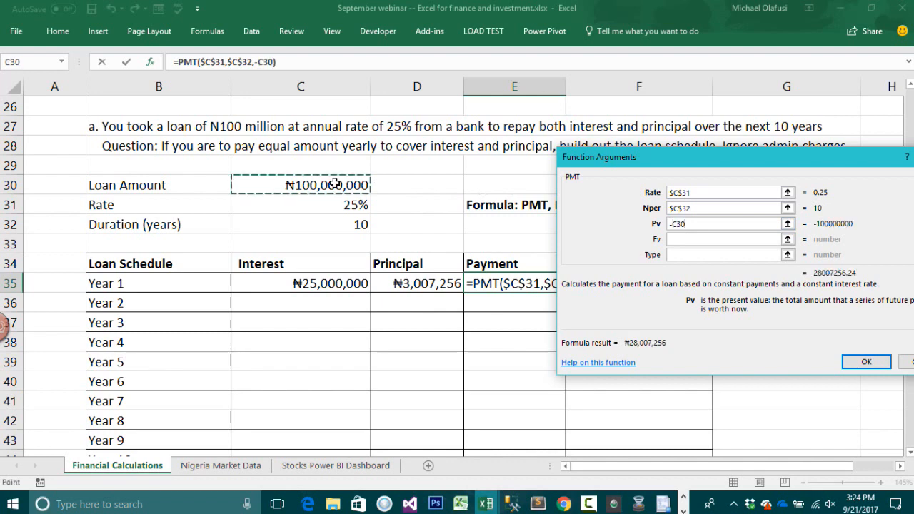
pyautogui.press('F4')
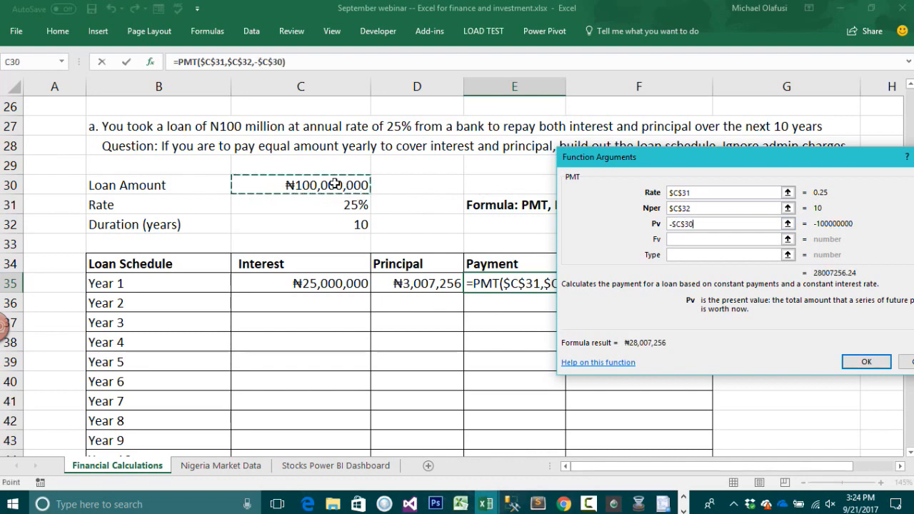
pyautogui.click(687, 239)
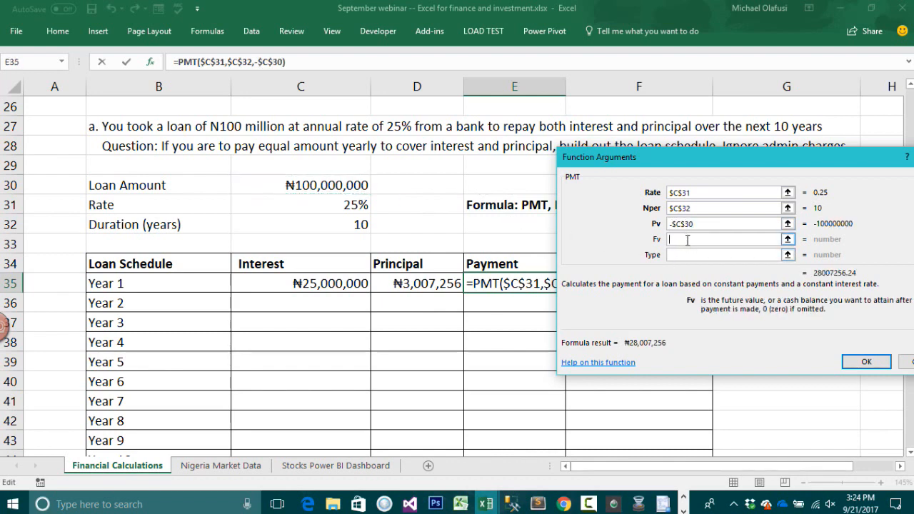
pyautogui.click(683, 255)
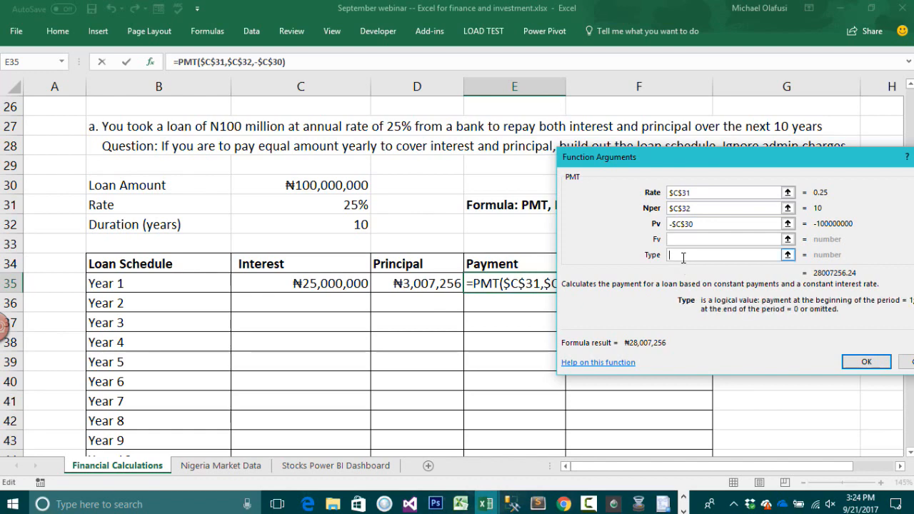
pyautogui.click(866, 361)
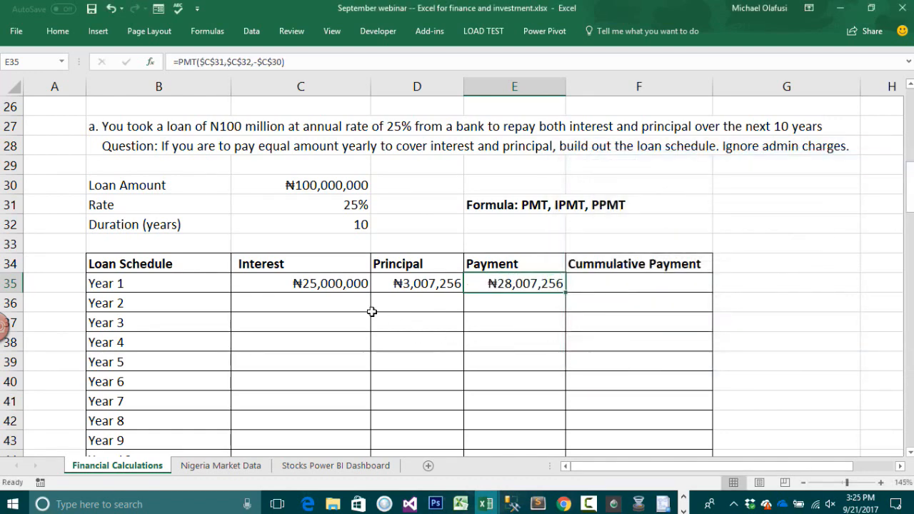
# Step: Compare the sum of the Year 1 interest and principal in C35:D35 with the payment in E35
pyautogui.click(332, 284)
pyautogui.moveTo(332, 284); pyautogui.dragTo(404, 286)
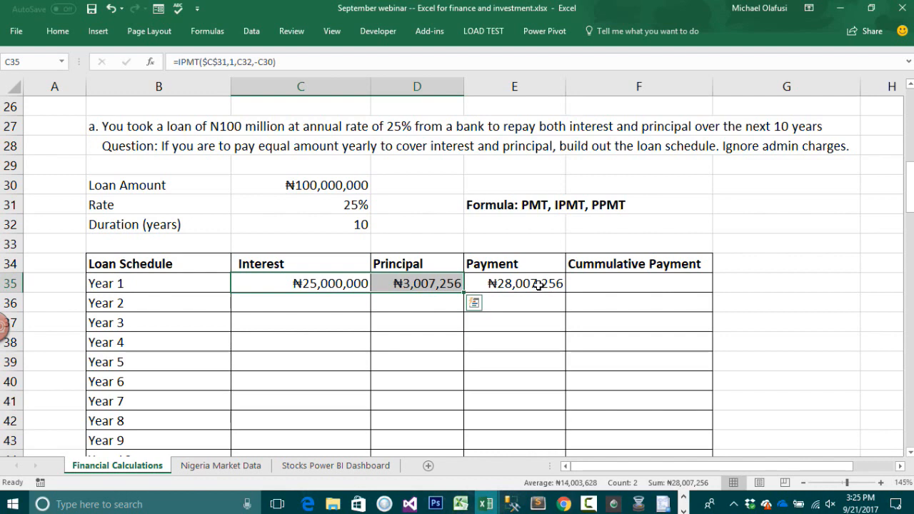
pyautogui.moveTo(305, 277); pyautogui.dragTo(382, 285)
pyautogui.click(543, 288)
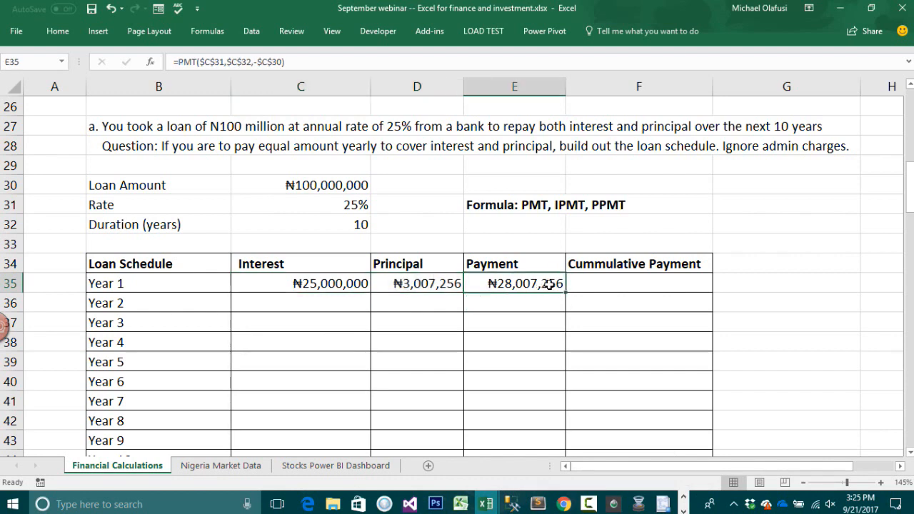
# Step: Make the duration and loan amount references in C35's IPMT formula absolute as $C$32 and -$C$30
pyautogui.doubleClick(342, 284)
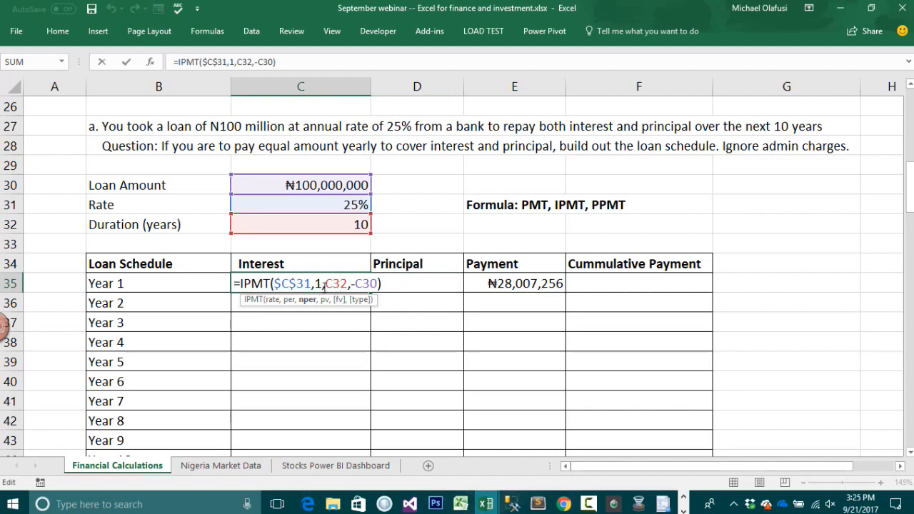
pyautogui.press('F4')
pyautogui.click(380, 284)
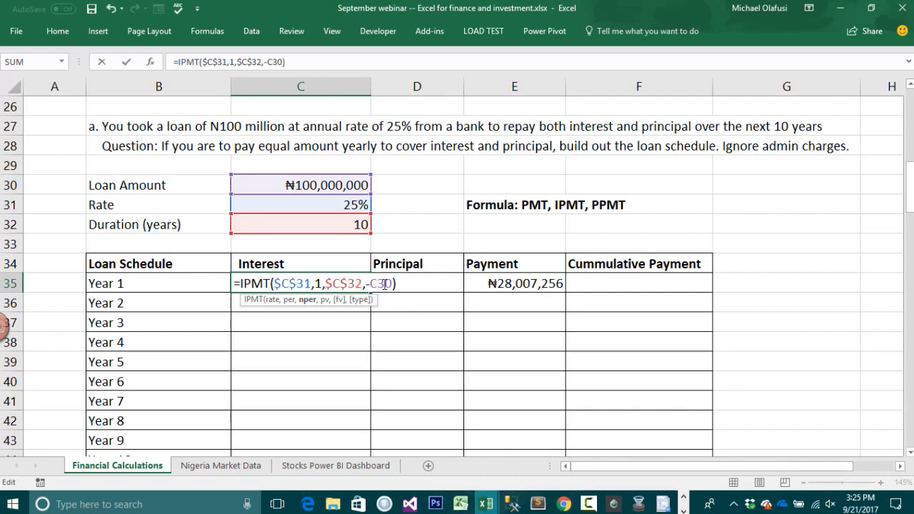
pyautogui.press('F4')
pyautogui.press('Return')
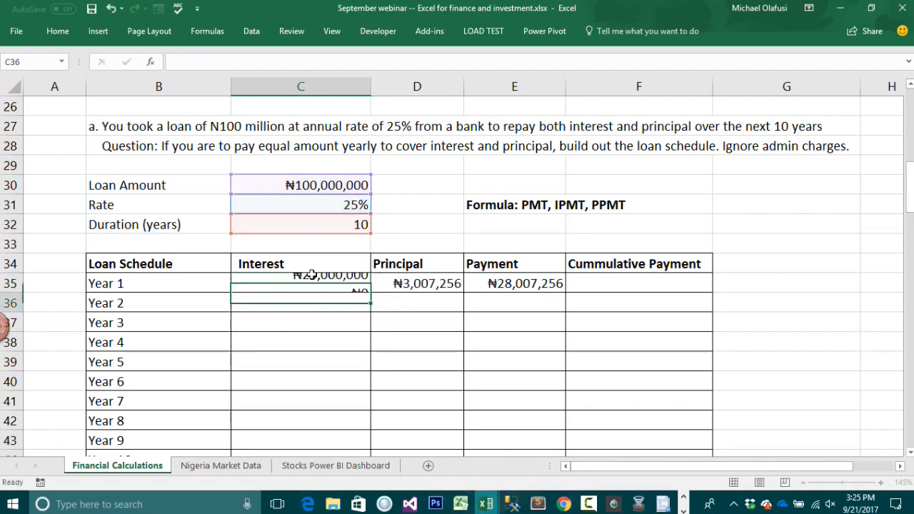
# Step: Replace the fixed period 1 in C35's Year 1 IPMT formula with ROW(A1)
pyautogui.moveTo(332, 286); pyautogui.dragTo(556, 283)
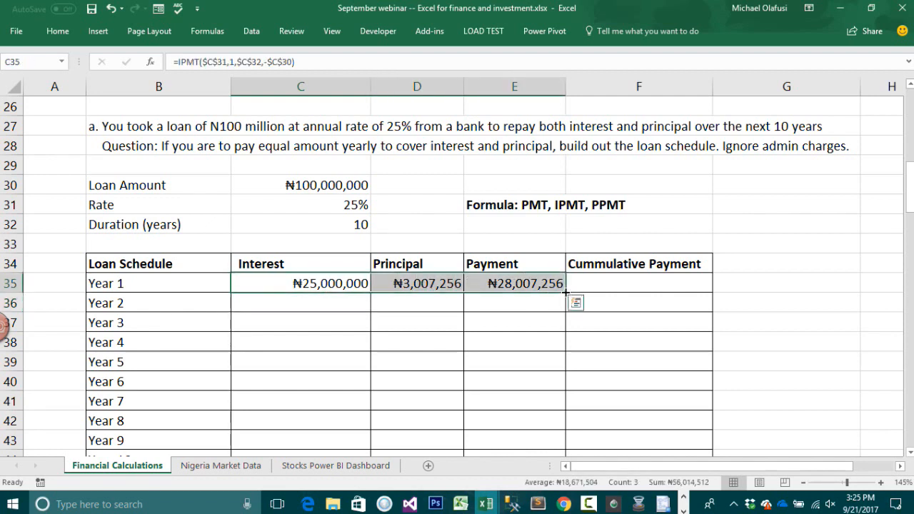
pyautogui.doubleClick(333, 284)
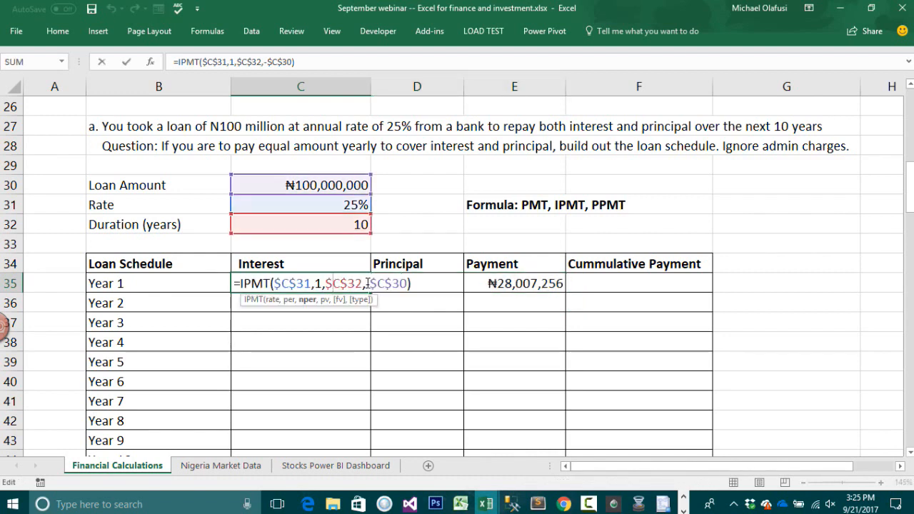
pyautogui.click(322, 284)
pyautogui.press('BackSpace')
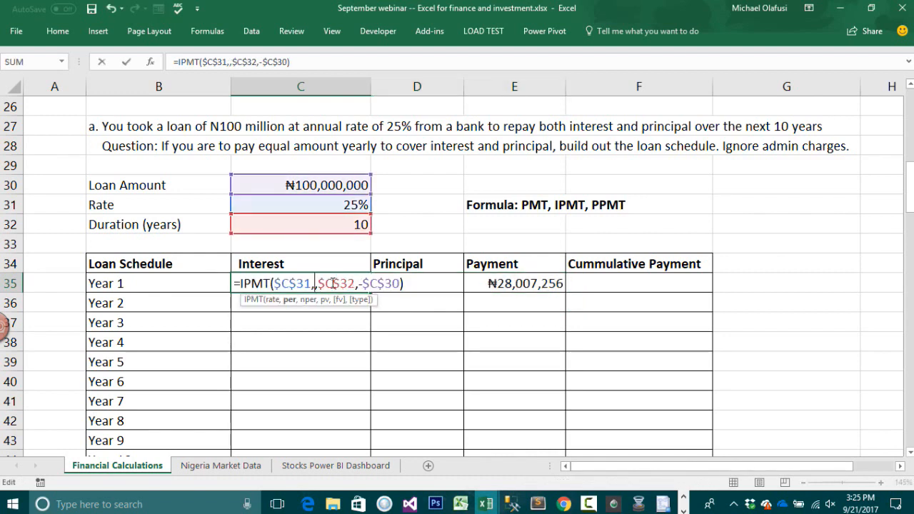
pyautogui.write('row(')
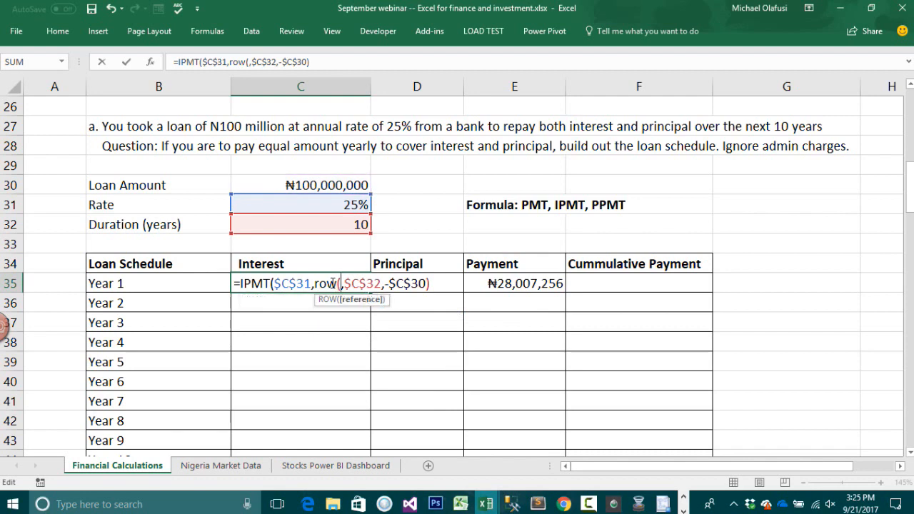
pyautogui.write('a1)')
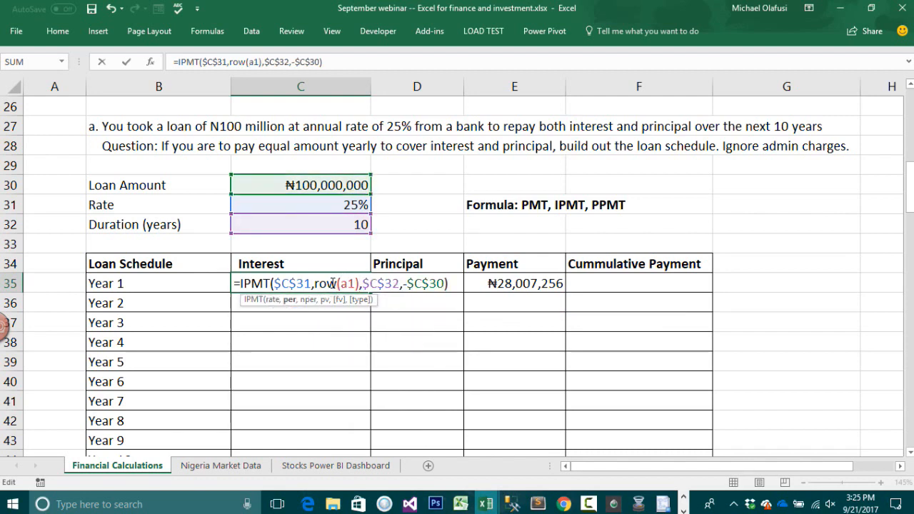
pyautogui.press('Tab')
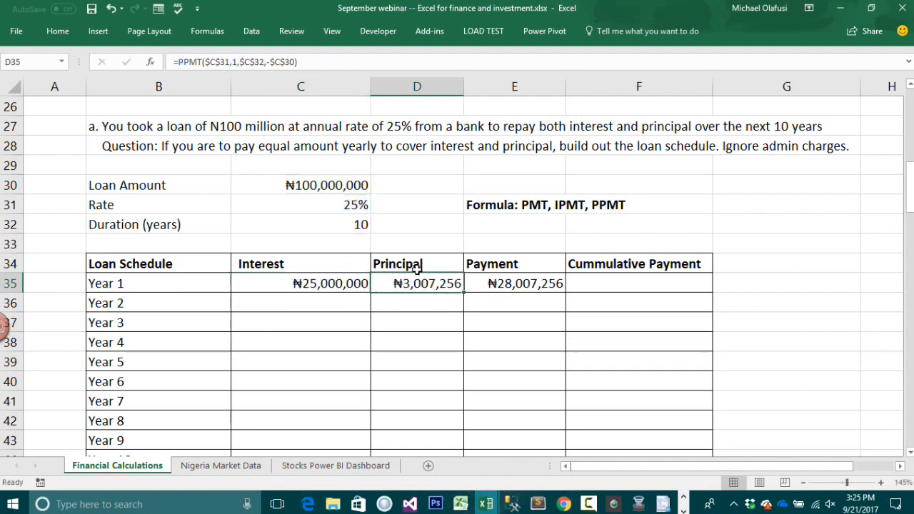
# Step: Replace the fixed period 1 in D35's Year 1 PPMT formula with ROW(A1)
pyautogui.doubleClick(461, 284)
pyautogui.click(469, 284)
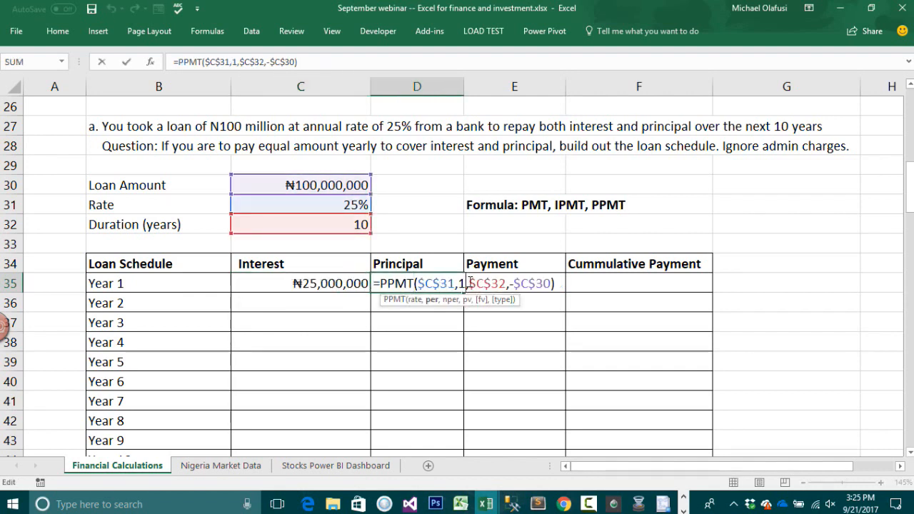
pyautogui.press('BackSpace')
pyautogui.write('ro')
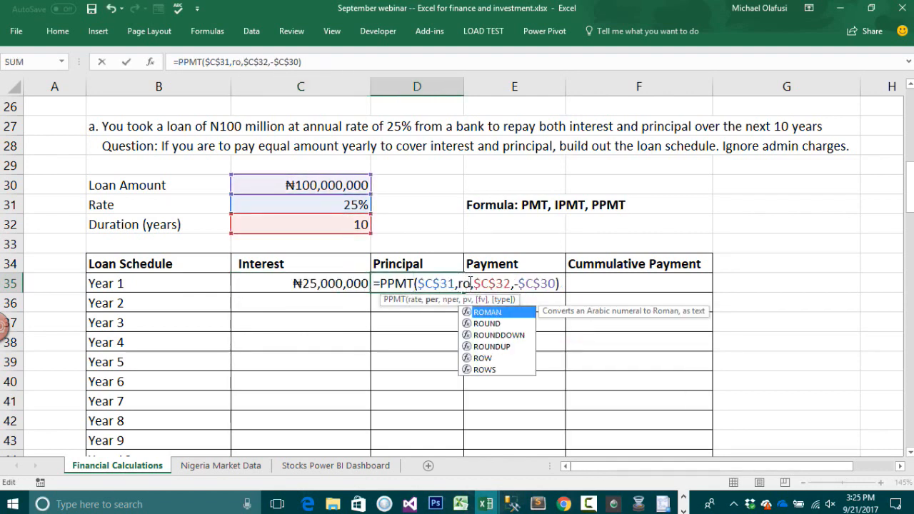
pyautogui.write('w(a')
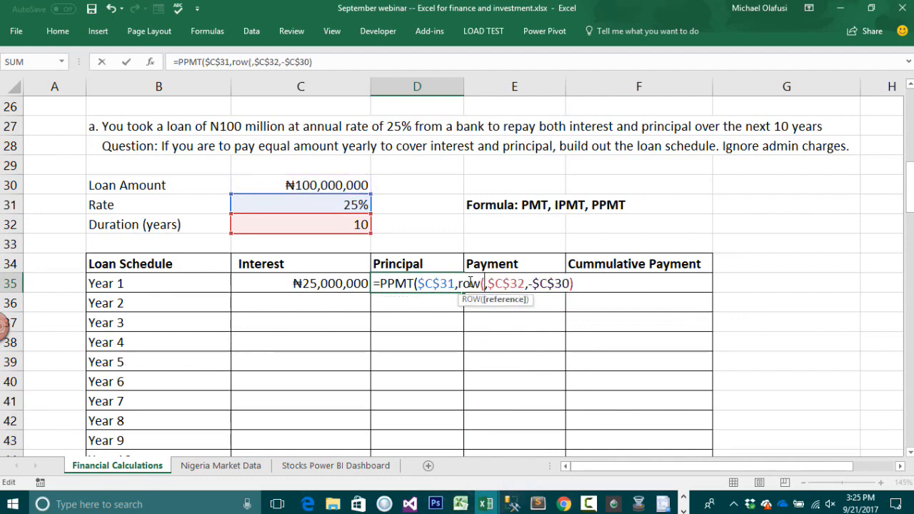
pyautogui.write('1)')
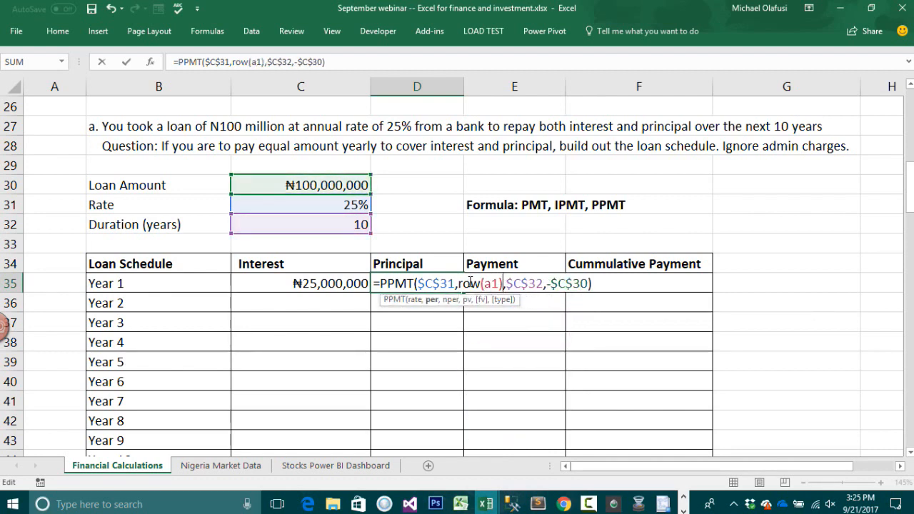
pyautogui.press('Return')
# Step: Fill the Year 1 interest, principal and payment formulas in C35:E35 down to Year 10 in row 44
pyautogui.press('Left')
pyautogui.moveTo(306, 284); pyautogui.dragTo(561, 484)
pyautogui.moveTo(571, 428); pyautogui.dragTo(569, 431)
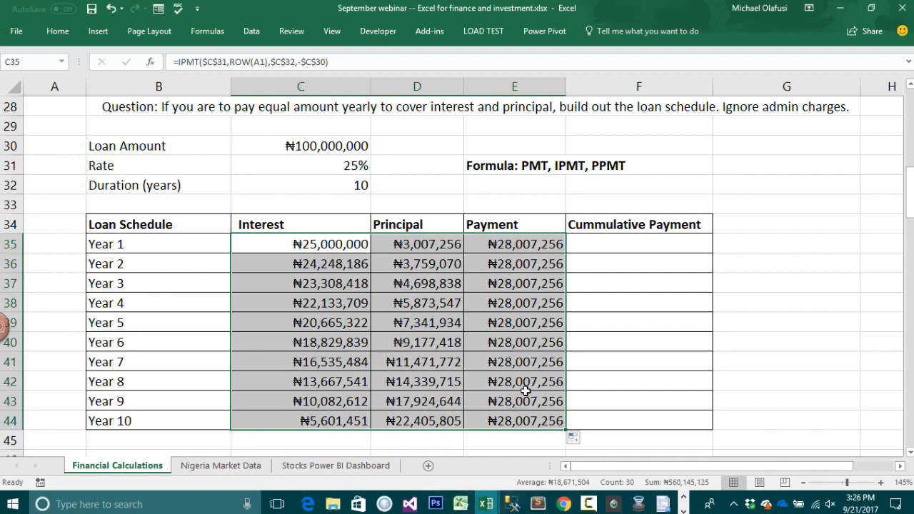
# Step: Evaluate ROW(A2) inside C36's IPMT formula and replace it with the constant period 2
pyautogui.doubleClick(332, 265)
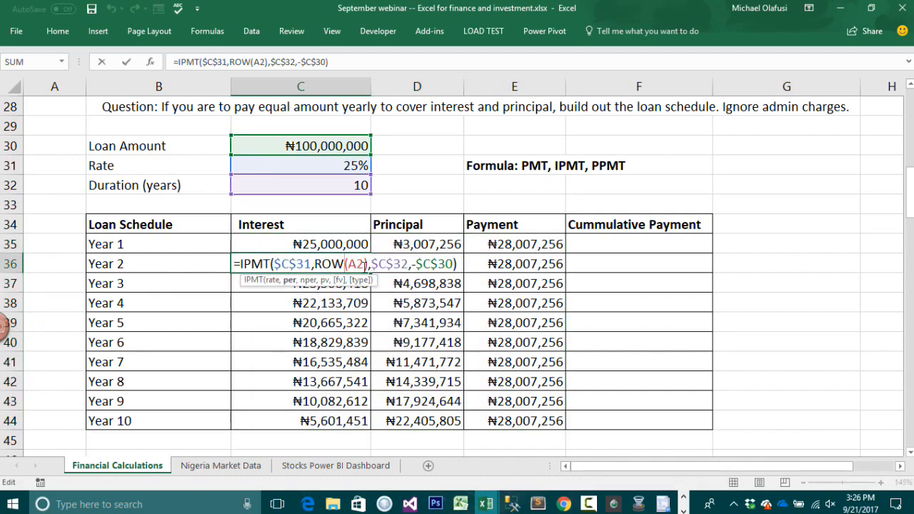
pyautogui.moveTo(368, 266); pyautogui.dragTo(317, 264)
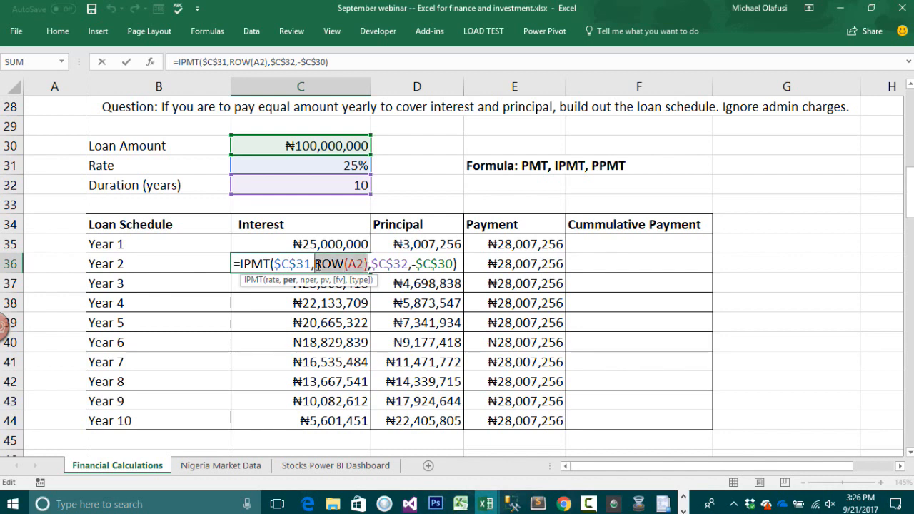
pyautogui.press('F9')
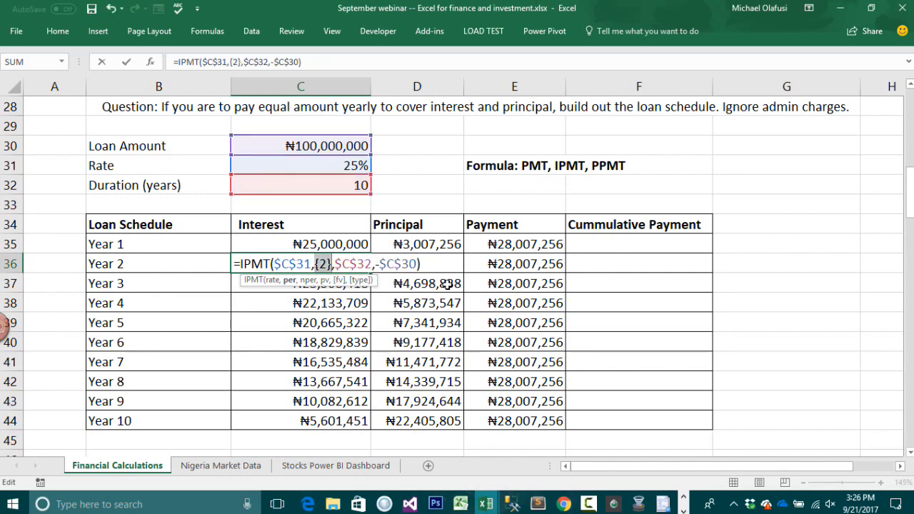
pyautogui.press('Delete')
pyautogui.write('2')
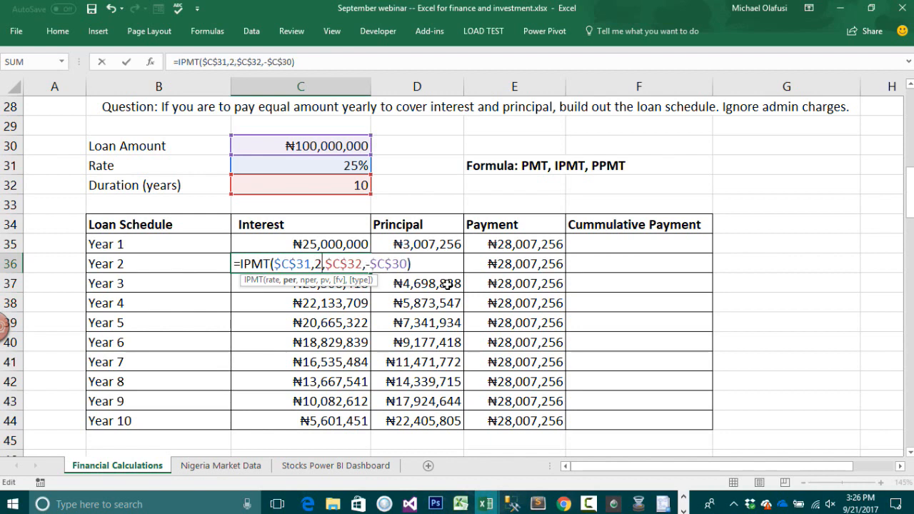
pyautogui.press('Return')
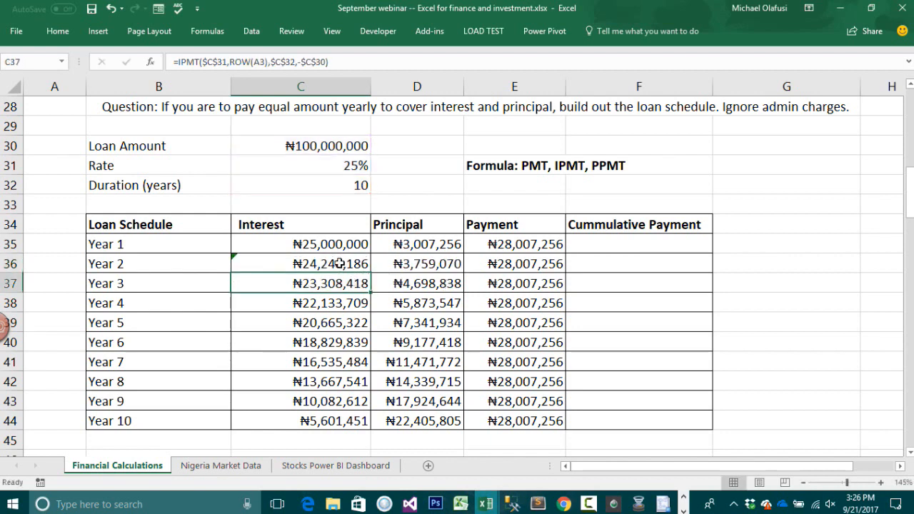
# Step: Review the ROW(A1) period argument in C35 and restore ROW(A2) in C36's IPMT formula
pyautogui.click(340, 261)
pyautogui.doubleClick(321, 243)
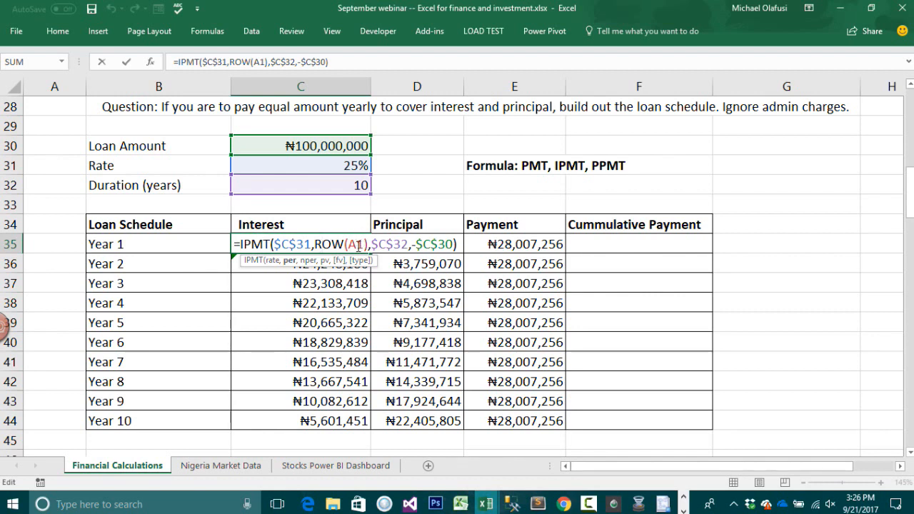
pyautogui.press('Return')
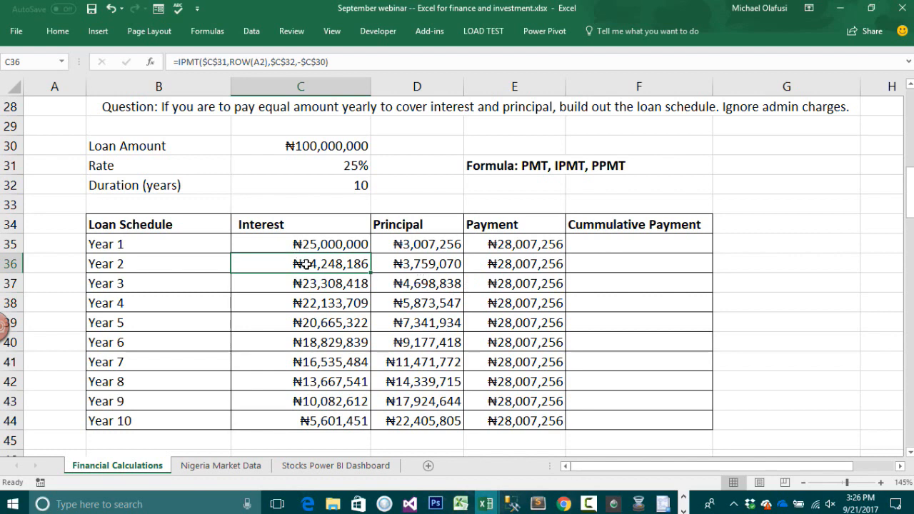
# Step: Check the filled schedule in C35:E44 and the ROW period references in the C36 and C37 interest formulas
pyautogui.moveTo(300, 244); pyautogui.dragTo(539, 420)
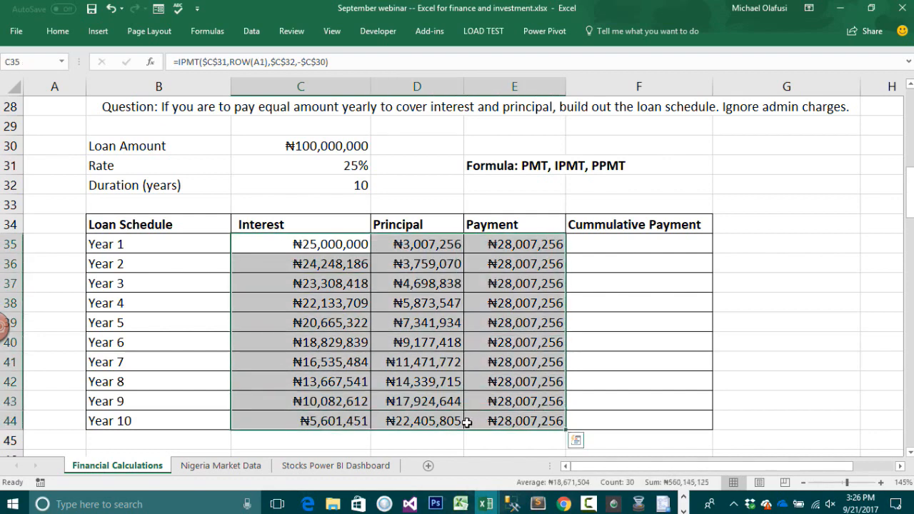
pyautogui.click(326, 264)
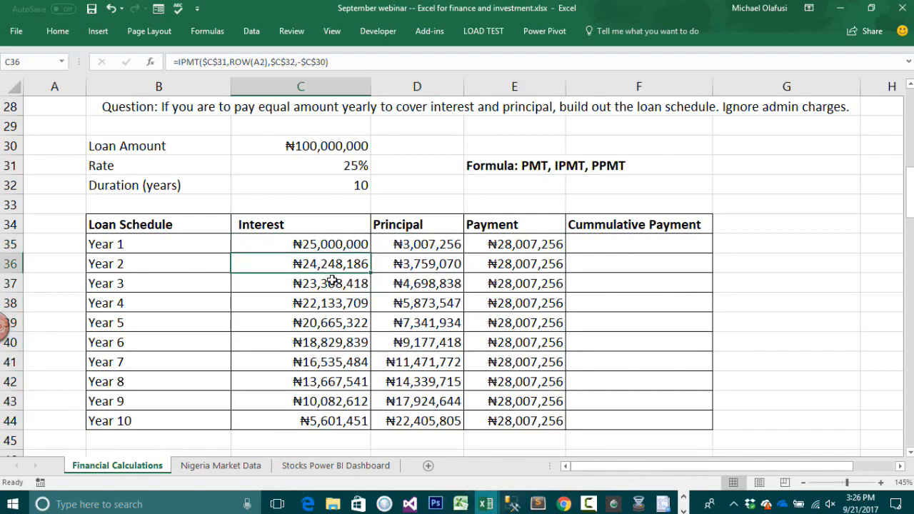
pyautogui.click(334, 283)
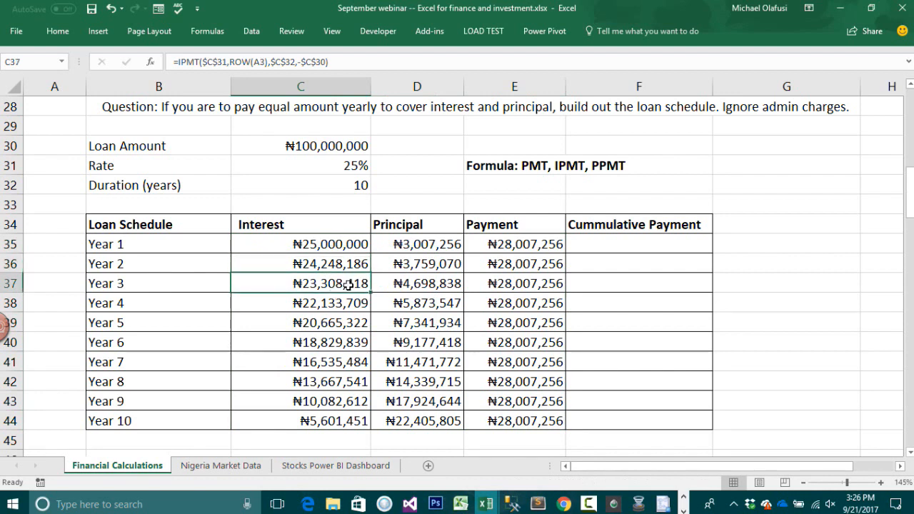
# Step: Set the Year 1 cumulative payment in F35 equal to the Year 1 payment with =E35
pyautogui.click(599, 243)
pyautogui.write('=')
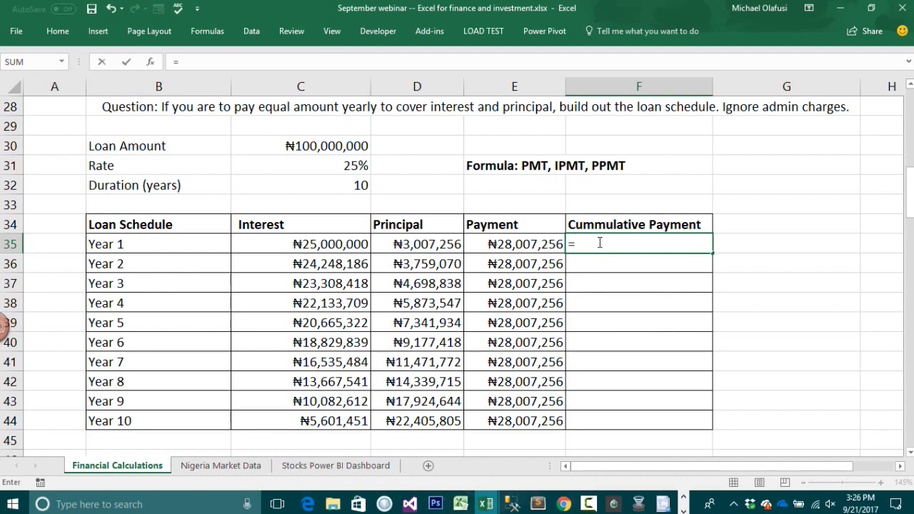
pyautogui.click(548, 244)
pyautogui.press('Return')
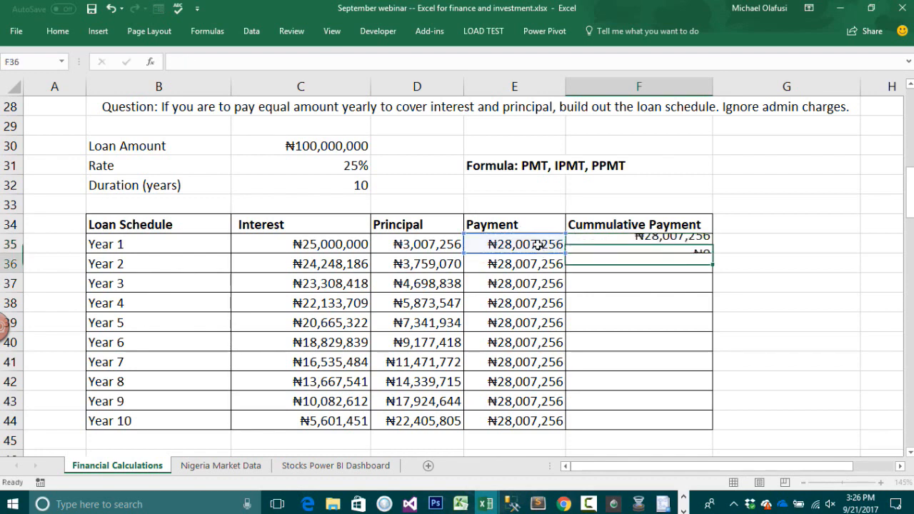
# Step: Enter =F35+E36 as the Year 2 cumulative payment in F36 and fill it down to Year 10 in F44
pyautogui.write('=')
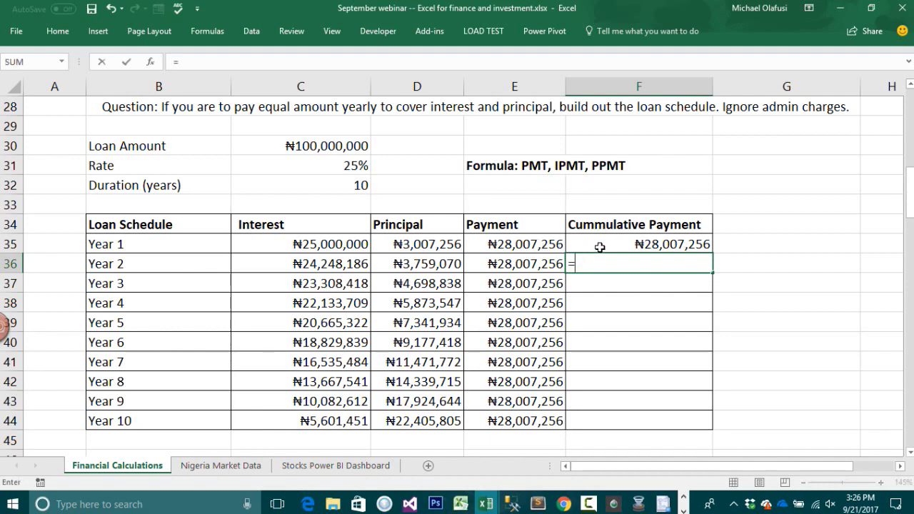
pyautogui.click(600, 246)
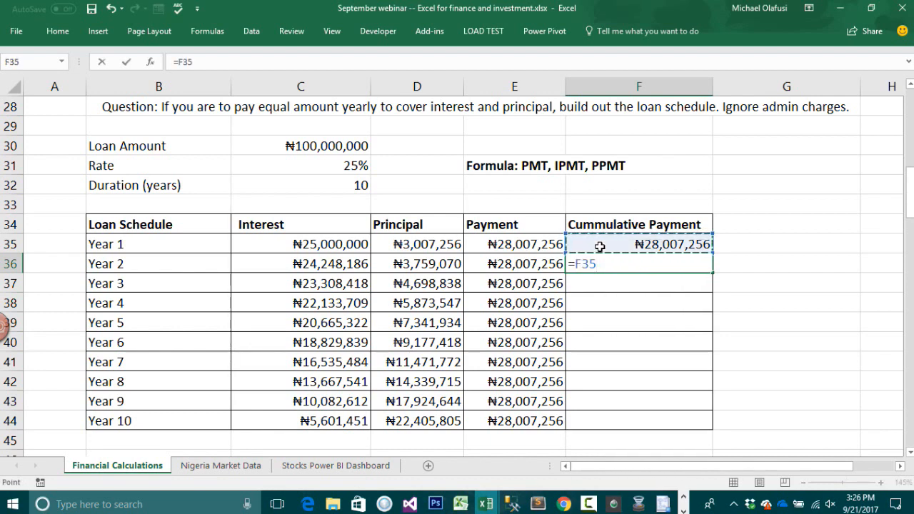
pyautogui.write('+')
pyautogui.click(543, 265)
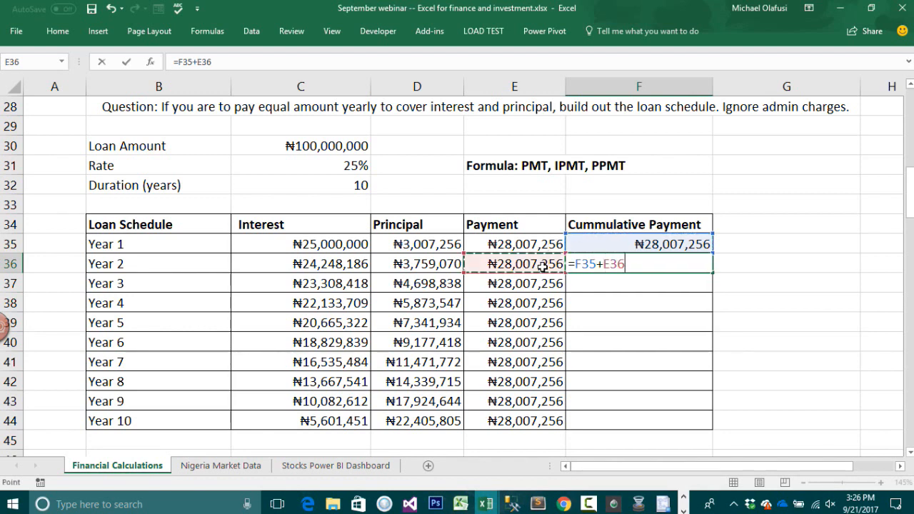
pyautogui.press('Return')
pyautogui.click(641, 261)
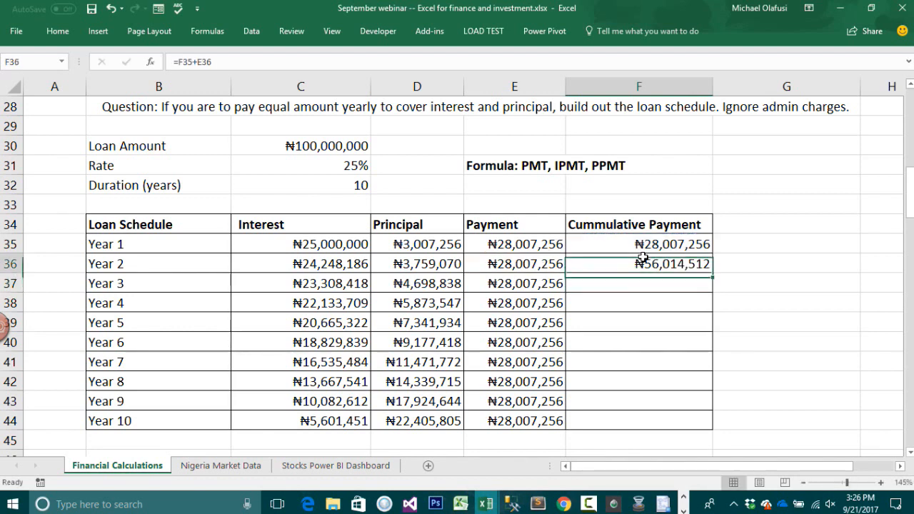
pyautogui.moveTo(711, 273); pyautogui.dragTo(689, 429)
# Step: Compare the Year 10 cumulative payment with the loan amount and rate, and review the schedule and its formula note
pyautogui.click(636, 425)
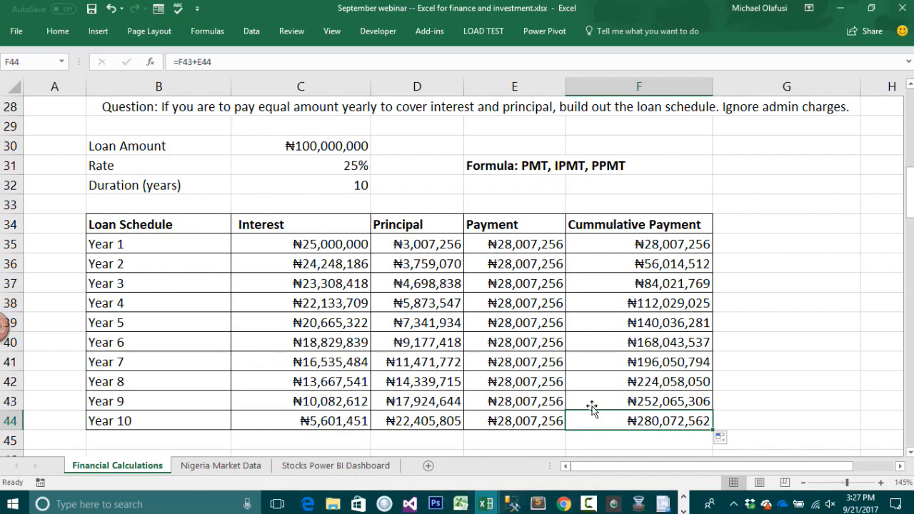
pyautogui.click(275, 146)
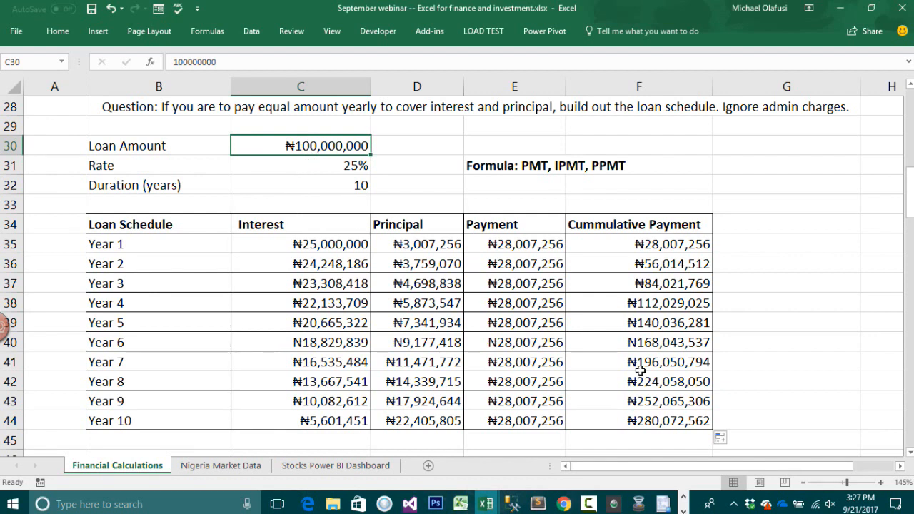
pyautogui.click(636, 423)
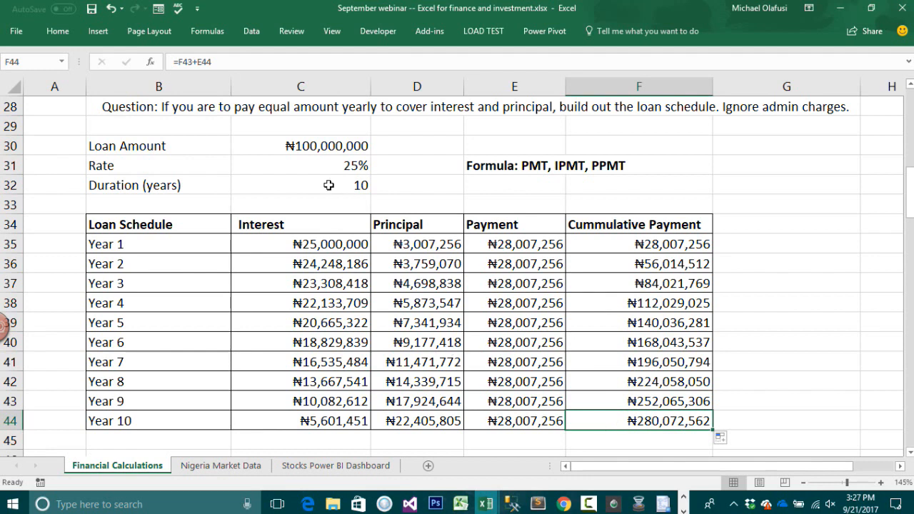
pyautogui.click(293, 143)
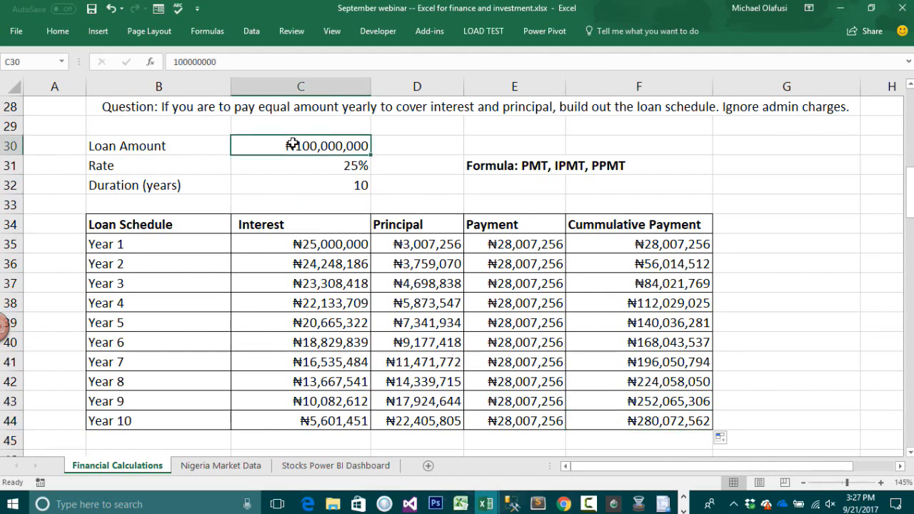
pyautogui.click(344, 165)
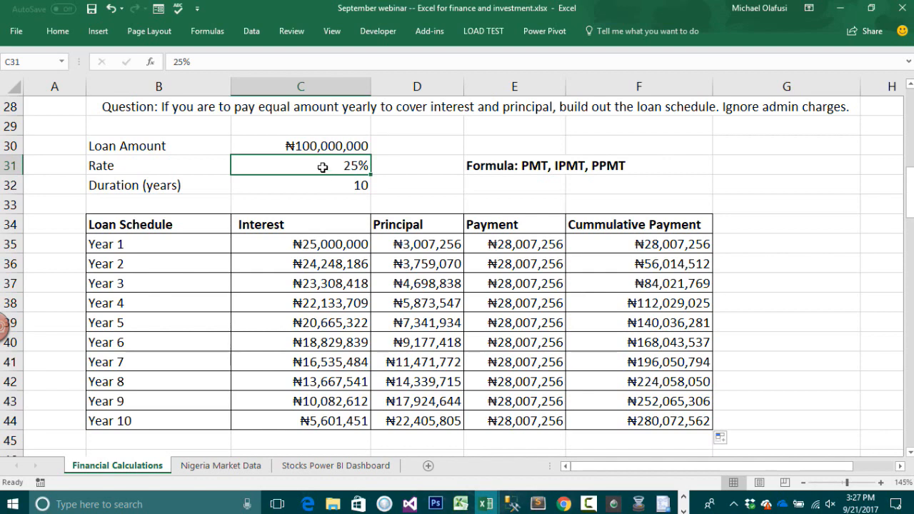
pyautogui.scroll(-1, 535, 257)
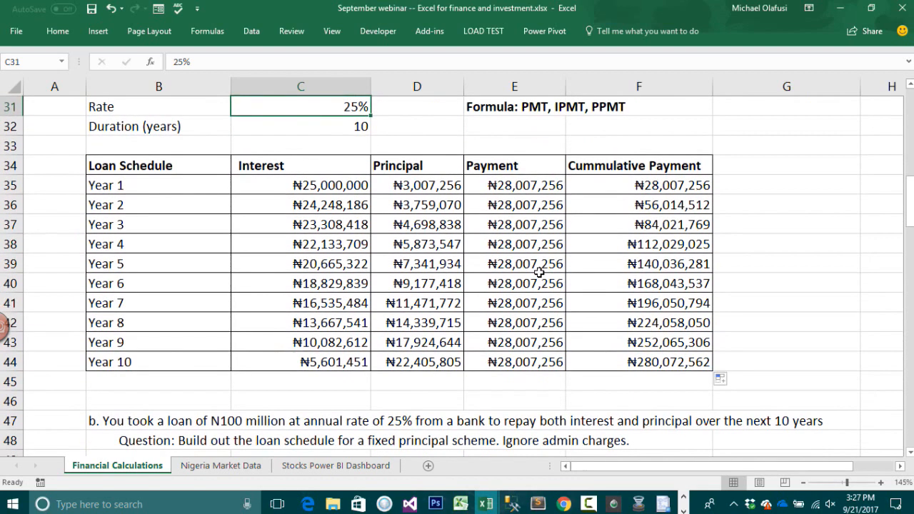
pyautogui.scroll(2, 537, 282)
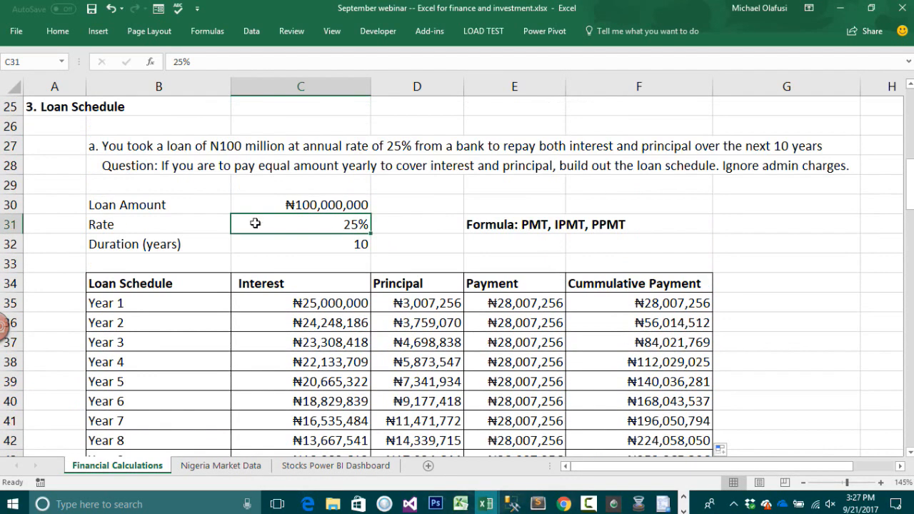
pyautogui.click(500, 229)
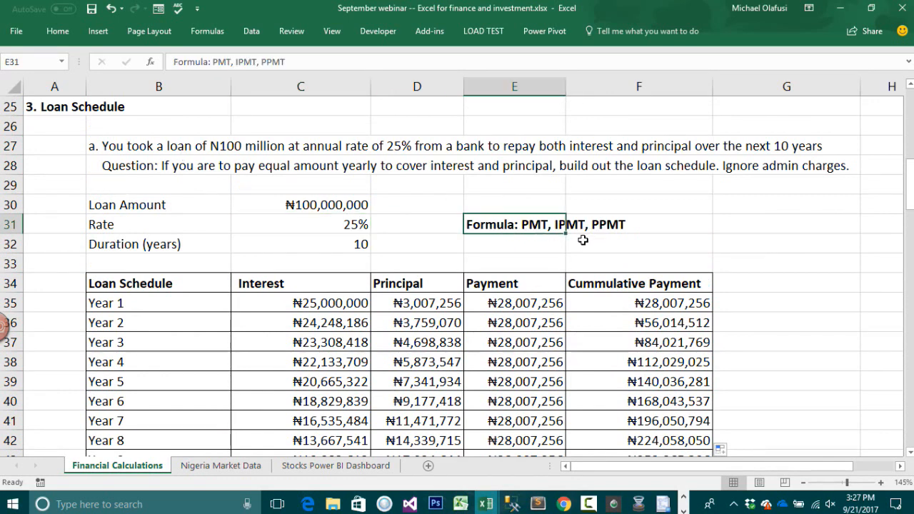
# Step: Review the yearly payments in column E and the Year 1 PPMT and IPMT formulas in D35 and C35
pyautogui.moveTo(512, 281); pyautogui.dragTo(514, 417)
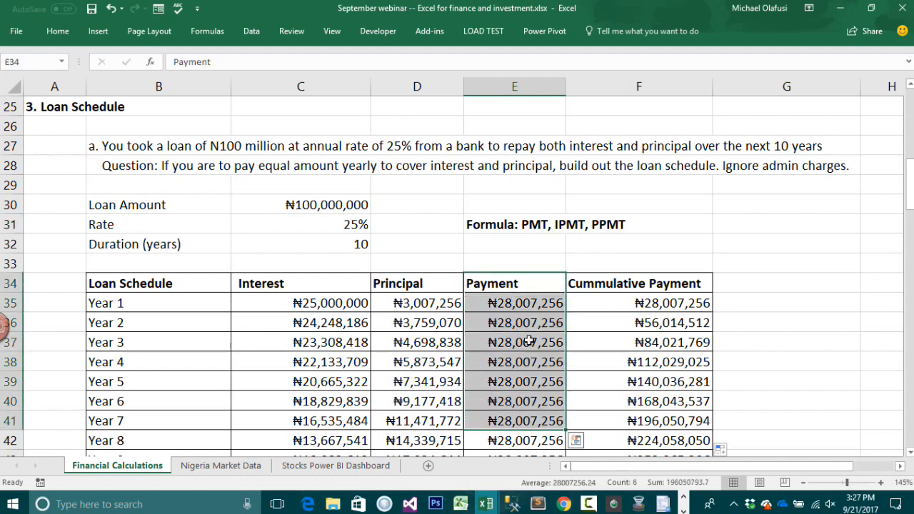
pyautogui.doubleClick(394, 303)
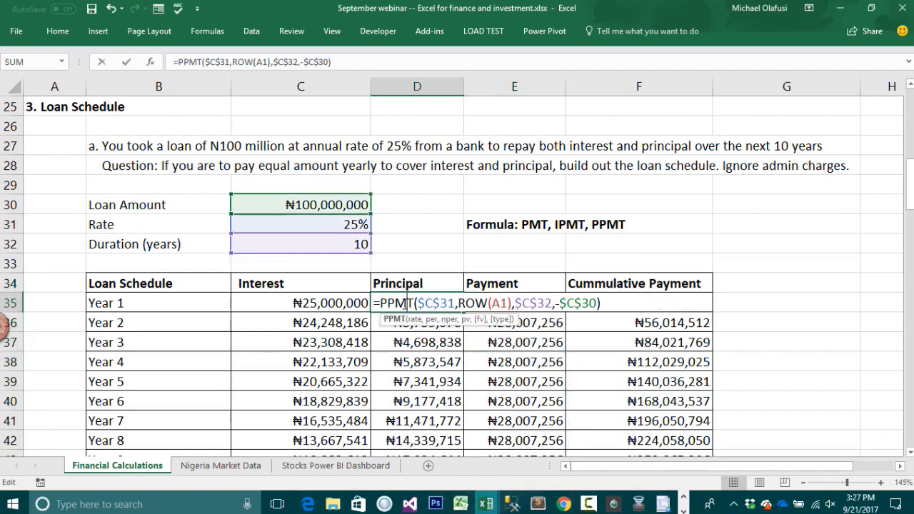
pyautogui.press('Escape')
pyautogui.doubleClick(311, 305)
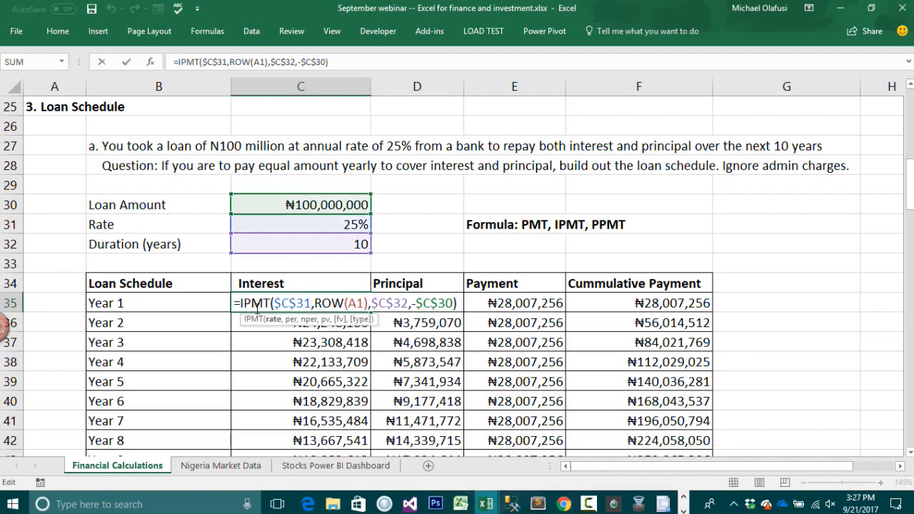
pyautogui.press('Escape')
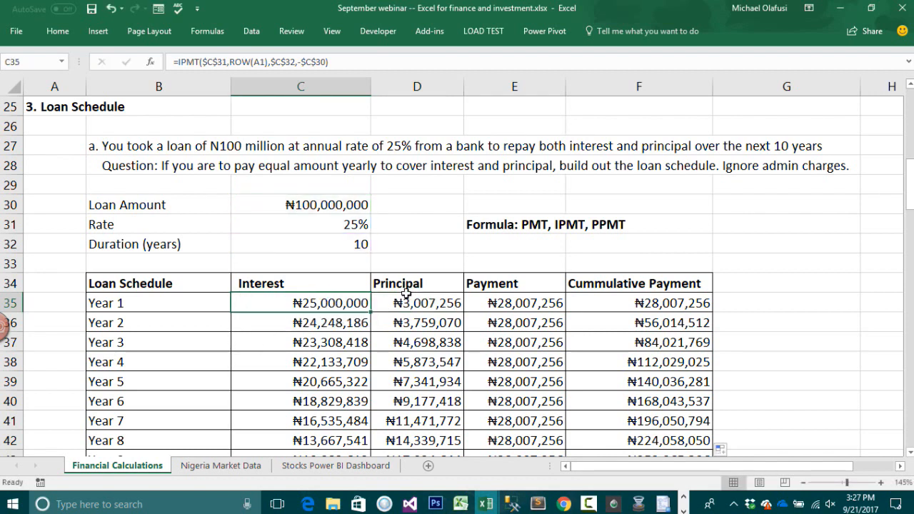
pyautogui.doubleClick(404, 300)
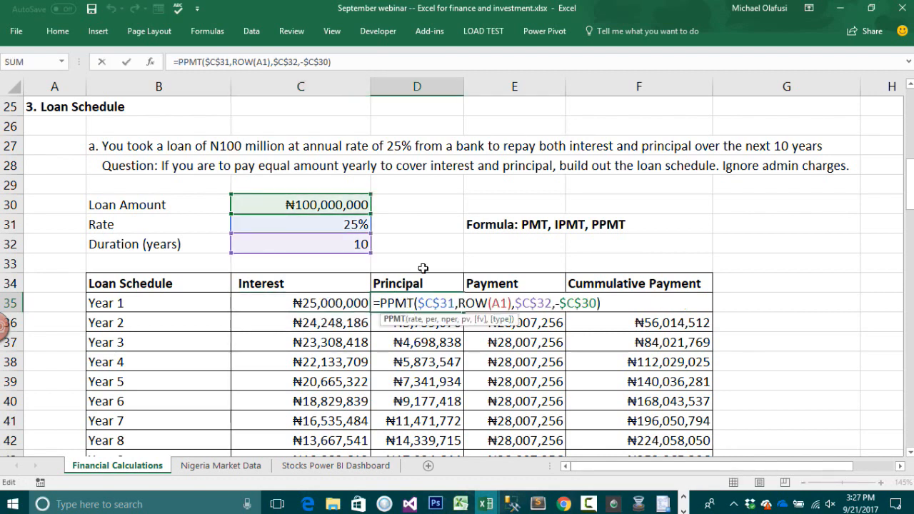
pyautogui.press('Escape')
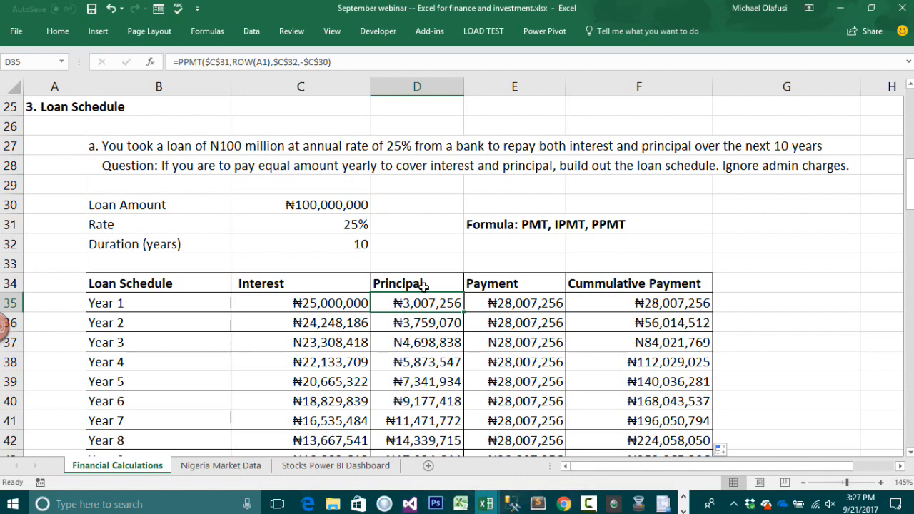
pyautogui.click(402, 247)
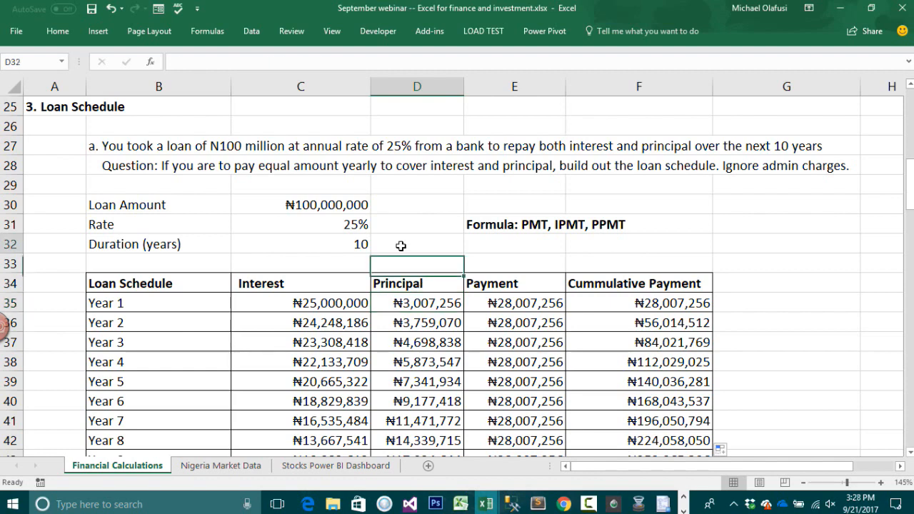
# Step: Look back at the loan figures and monthly rate in B18:C21, above the Loan Schedule section
pyautogui.scroll(3, 402, 247)
pyautogui.moveTo(112, 146); pyautogui.dragTo(335, 206)
pyautogui.click(373, 280)
pyautogui.scroll(-3, 424, 306)
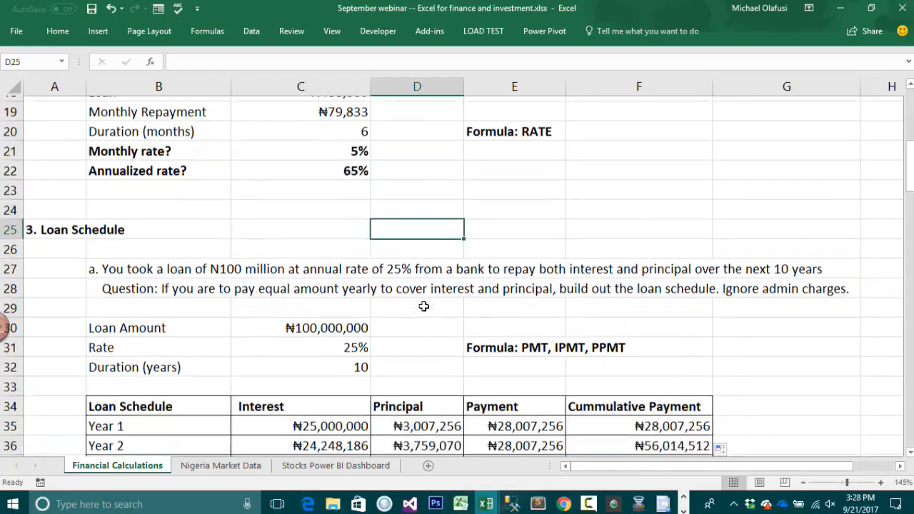
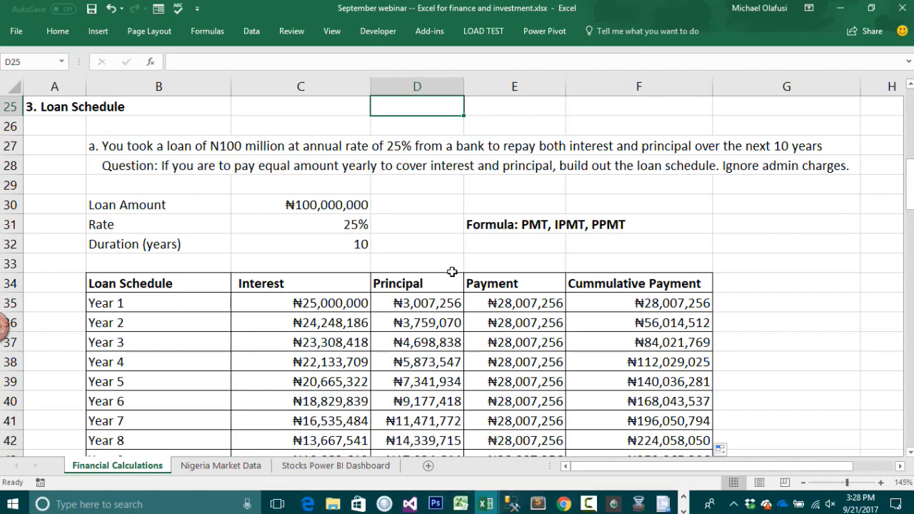
# Step: Switch to the webinar's YouTube live stream in Chrome and open the player's video quality options
pyautogui.hotkey('alt', 'Tab')
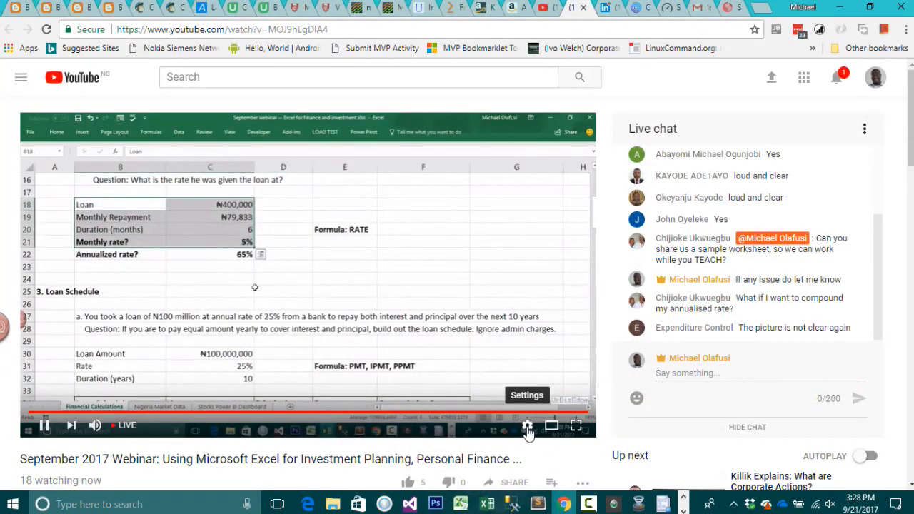
pyautogui.click(527, 427)
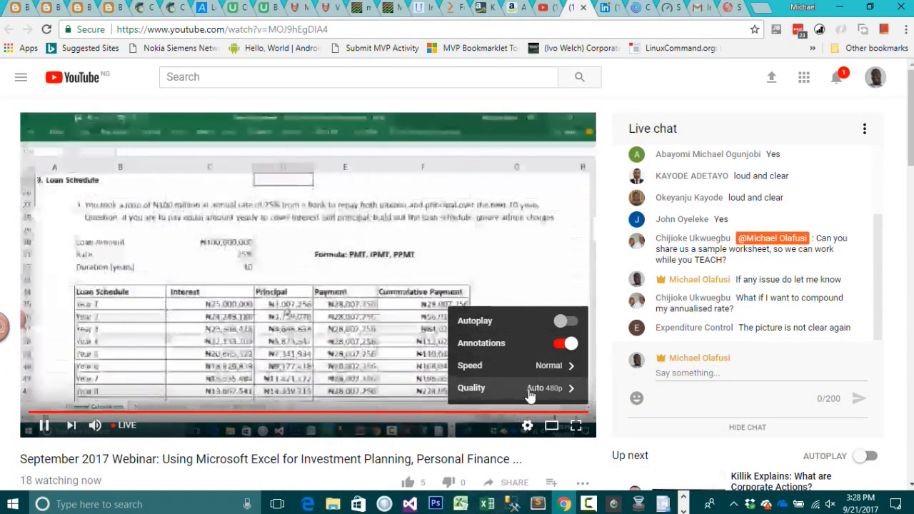
pyautogui.click(528, 389)
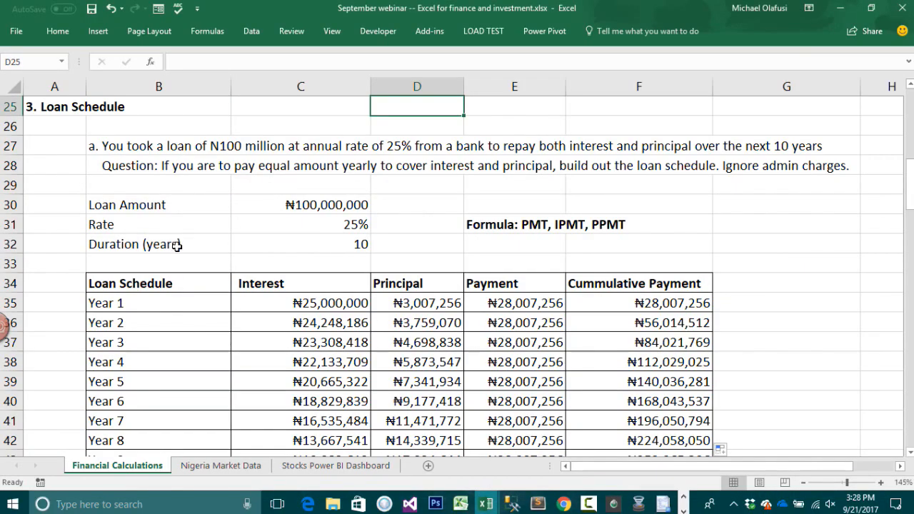
# Step: Read loan question b in rows 47 and 48, with its loan amount, rate and duration in C51:C53
pyautogui.scroll(-5, 177, 244)
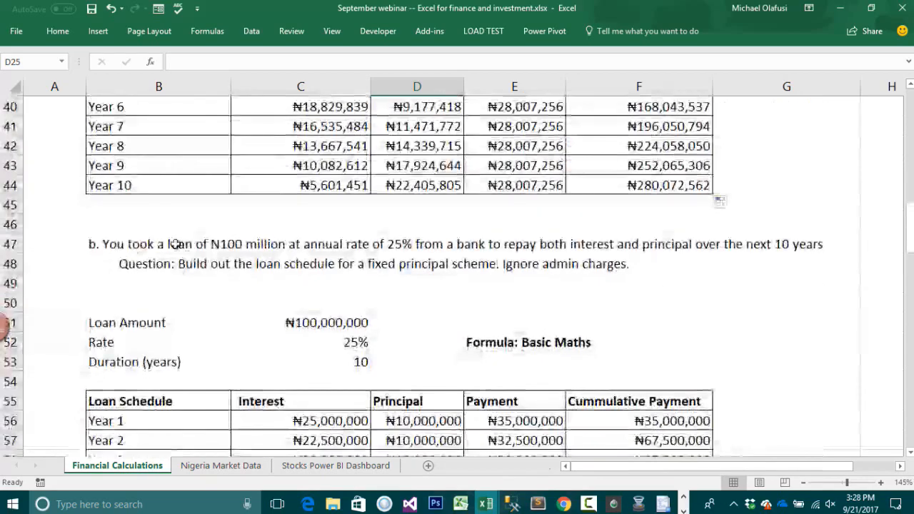
pyautogui.moveTo(176, 244); pyautogui.dragTo(446, 246)
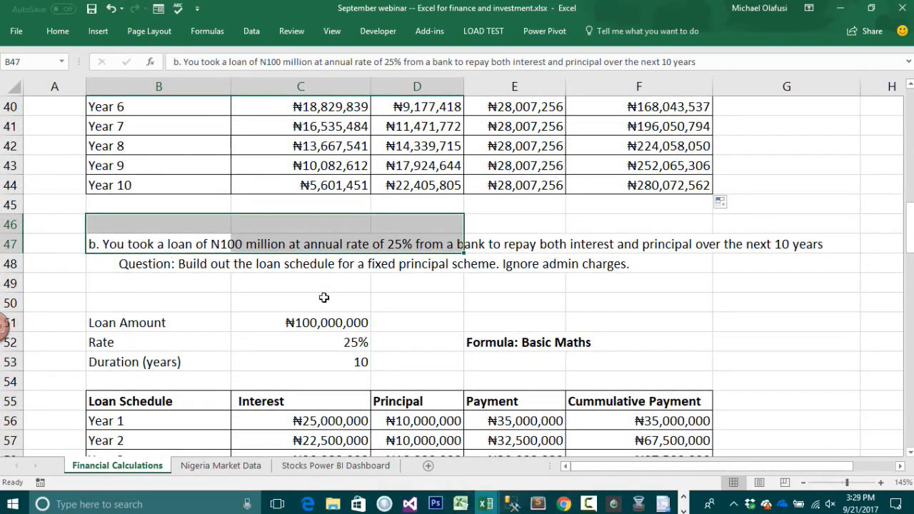
pyautogui.click(320, 322)
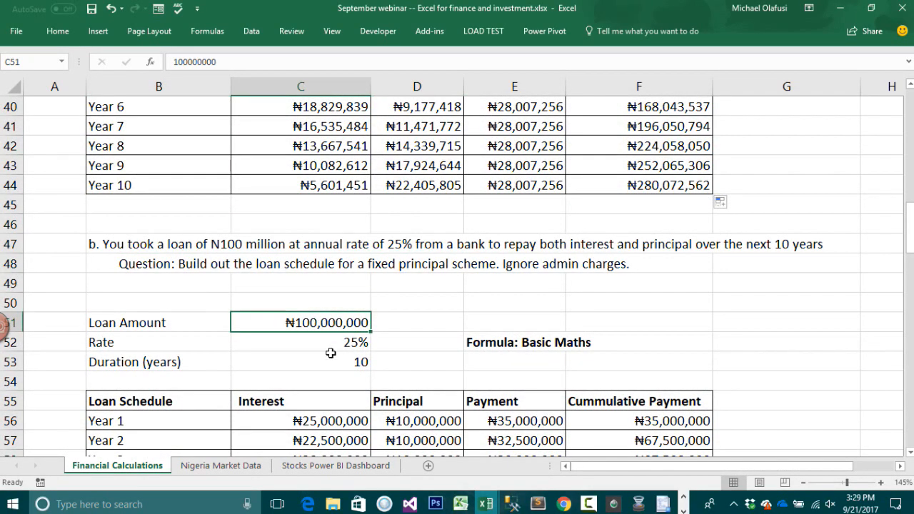
pyautogui.click(357, 342)
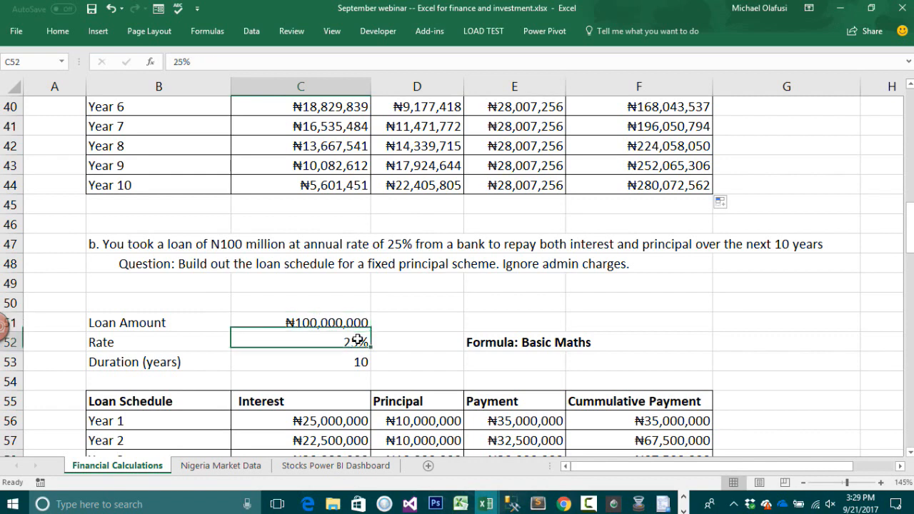
pyautogui.click(329, 363)
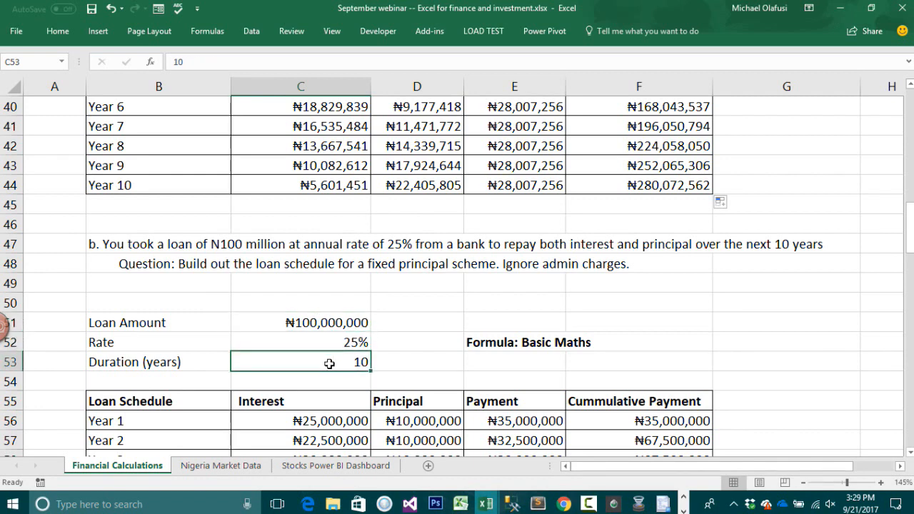
pyautogui.click(288, 265)
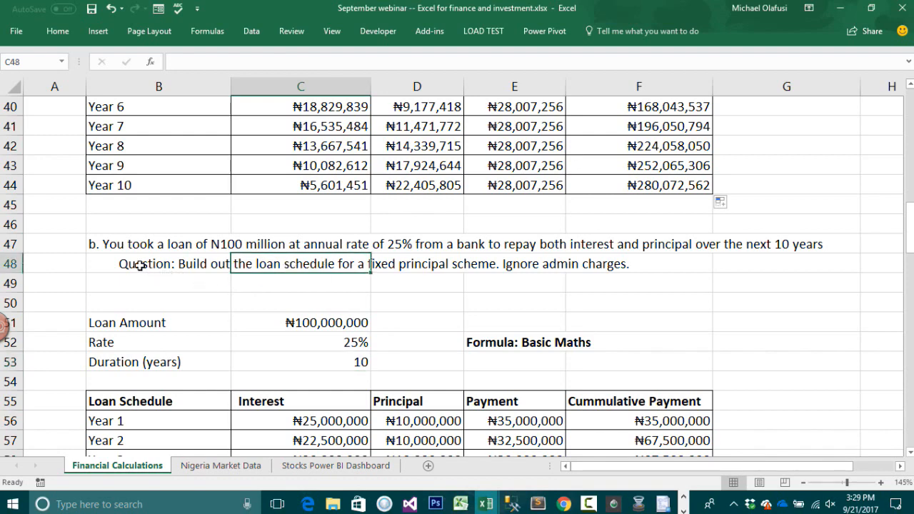
pyautogui.moveTo(140, 265); pyautogui.dragTo(599, 275)
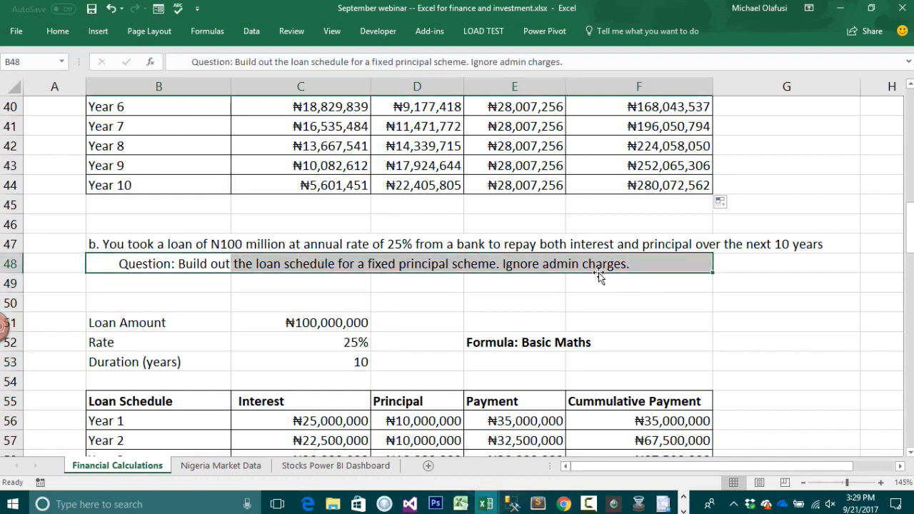
# Step: Compare question a's equal-payment wording in row 28 with the fixed yearly principal in D56:D65
pyautogui.scroll(5, 599, 275)
pyautogui.click(277, 160)
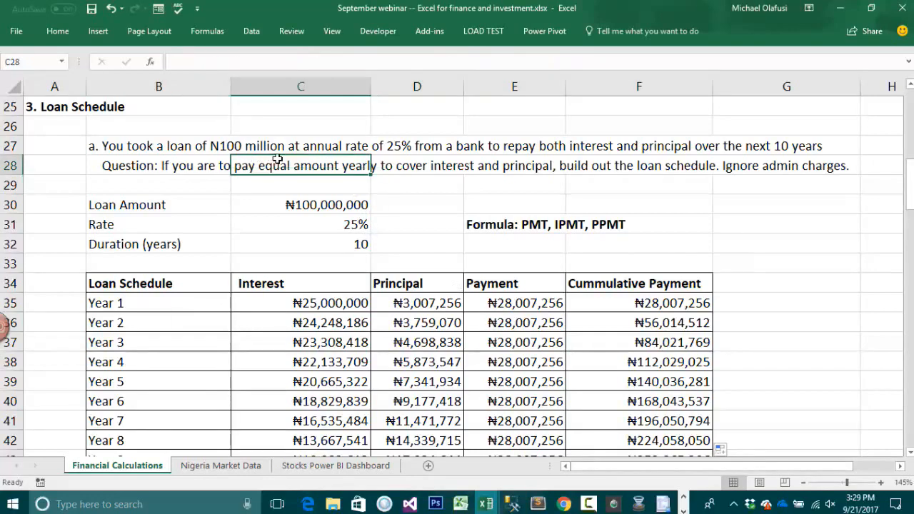
pyautogui.scroll(-5, 371, 187)
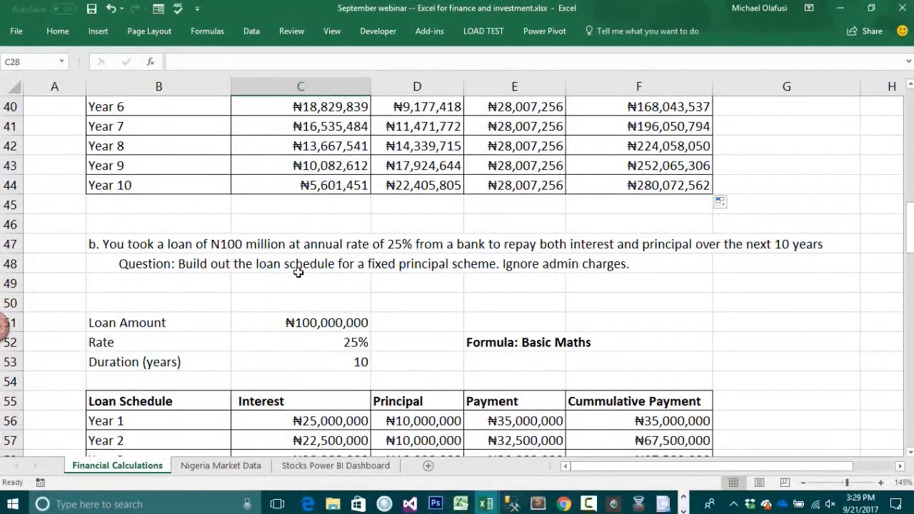
pyautogui.scroll(-4, 326, 250)
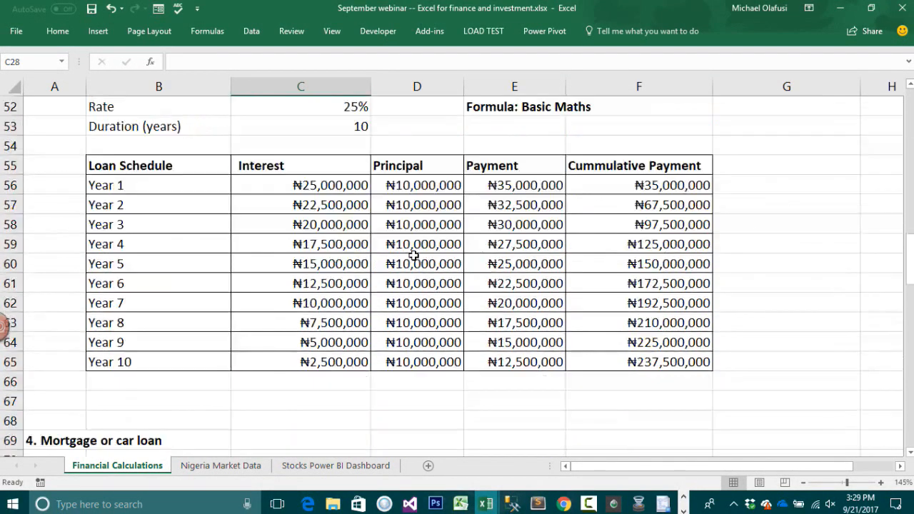
pyautogui.moveTo(404, 185); pyautogui.dragTo(443, 357)
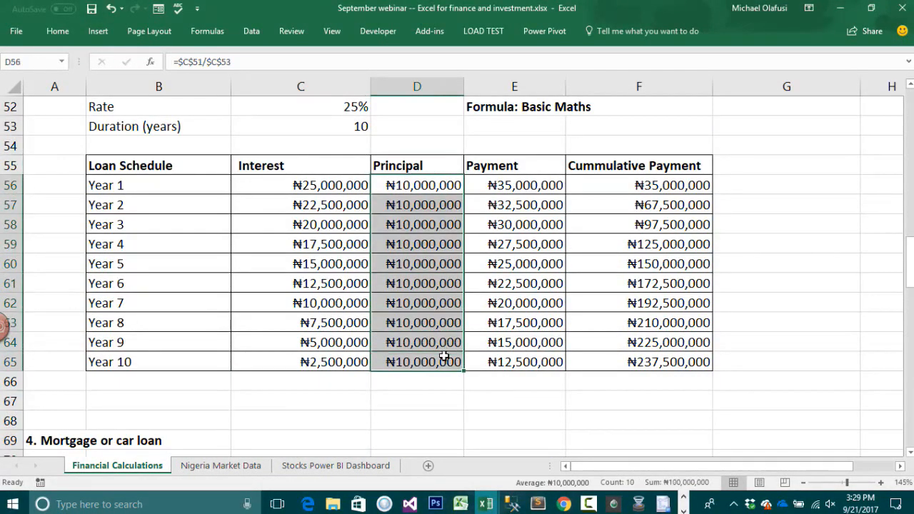
pyautogui.scroll(2, 443, 347)
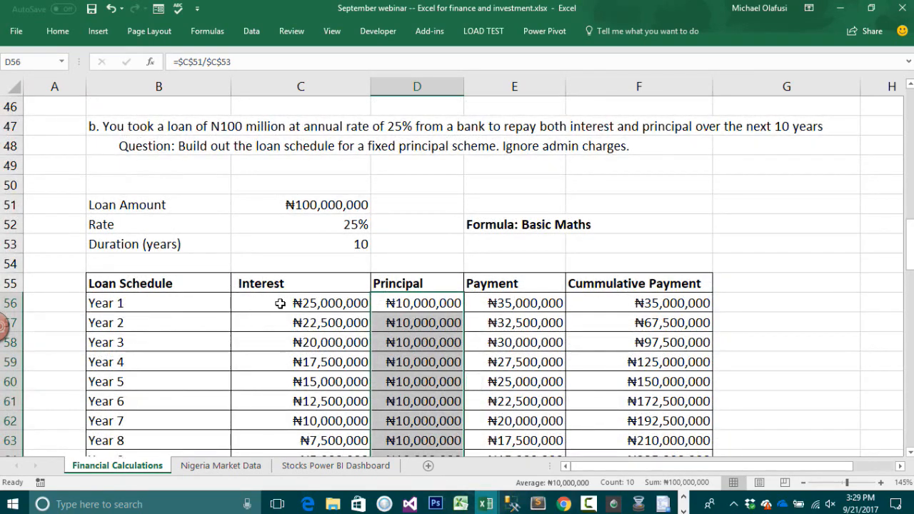
# Step: Clear the interest, principal, payment and cumulative payment values in C56:F65 of the fixed principal schedule
pyautogui.moveTo(280, 303); pyautogui.dragTo(687, 425)
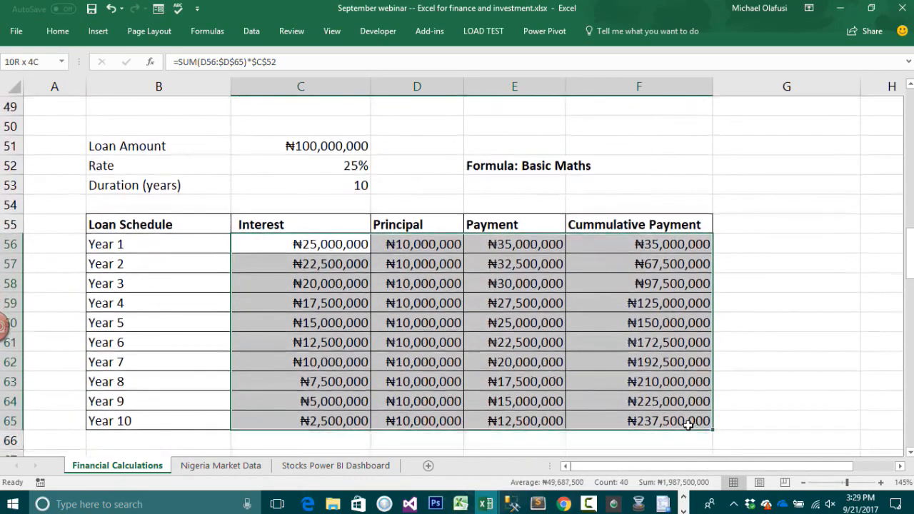
pyautogui.press('Delete')
pyautogui.scroll(2, 435, 370)
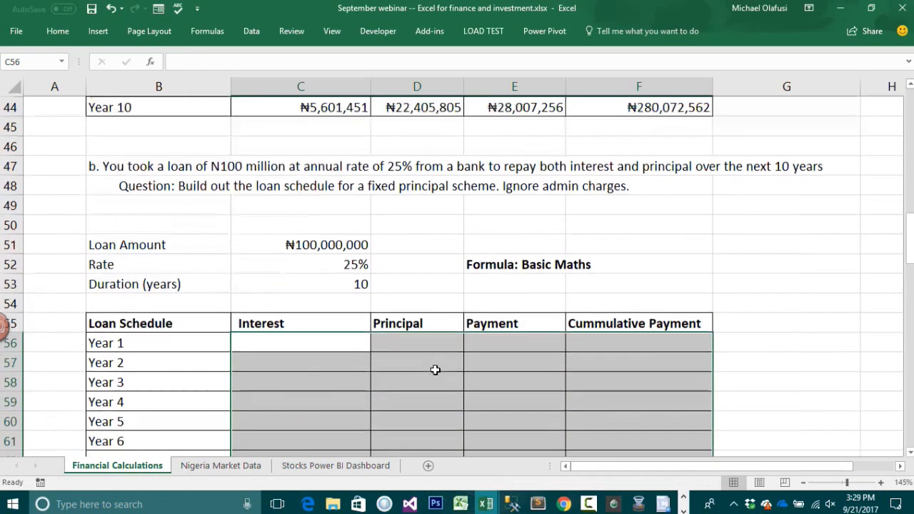
pyautogui.scroll(1, 434, 369)
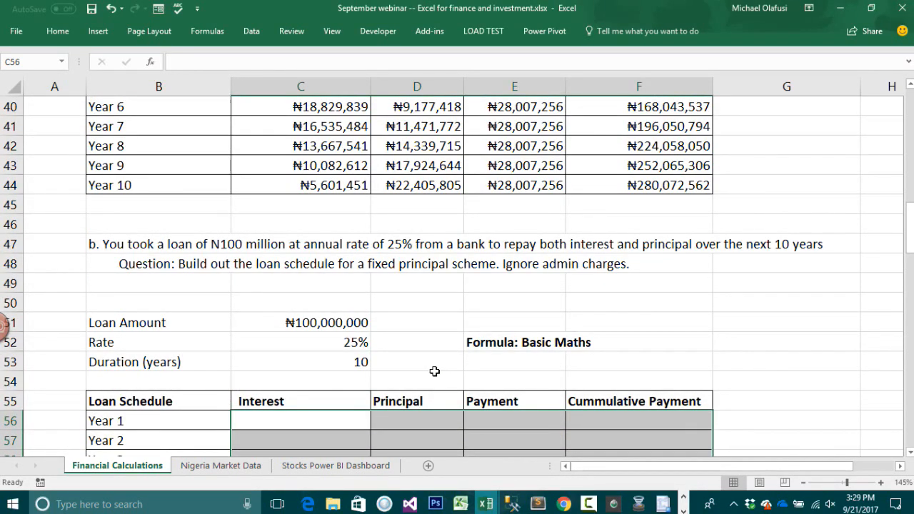
# Step: Enter =$C$51/$C$53 as the Year 1 principal in D56 of the fixed principal schedule and select that cell
pyautogui.scroll(-1, 434, 372)
pyautogui.click(427, 364)
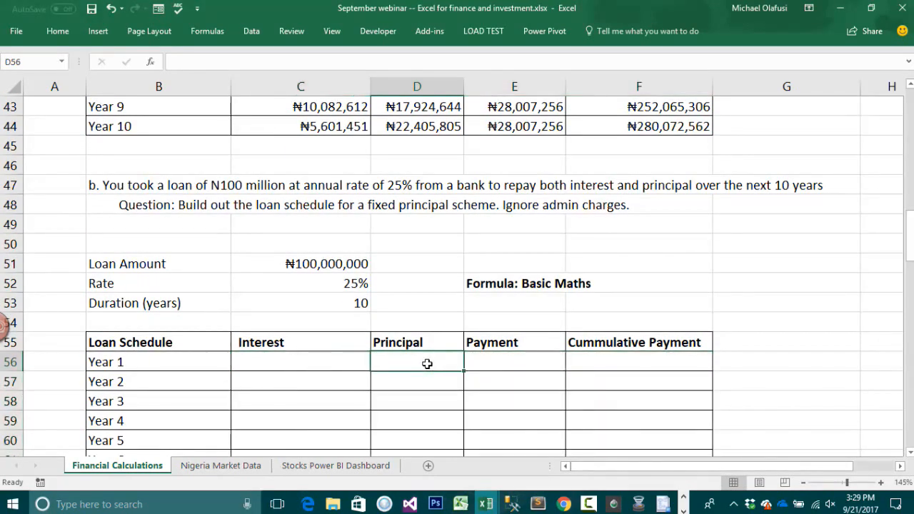
pyautogui.scroll(-1, 427, 364)
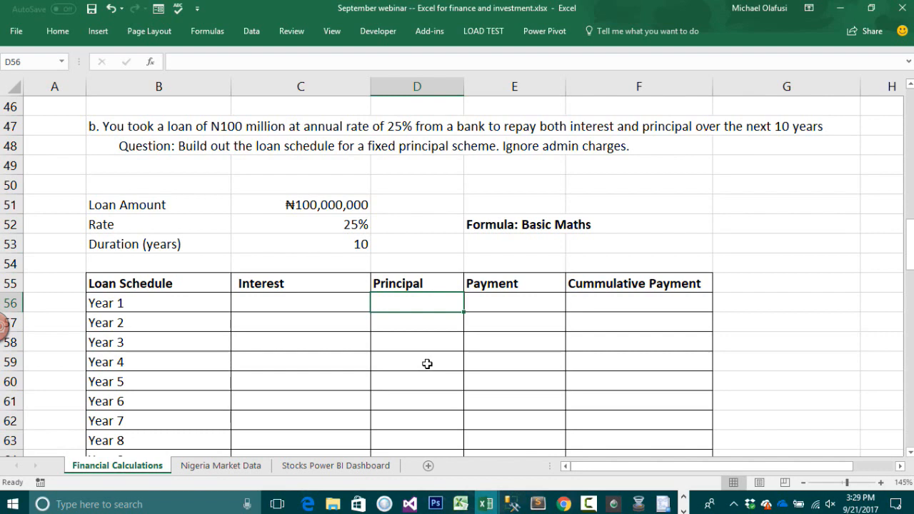
pyautogui.write('=')
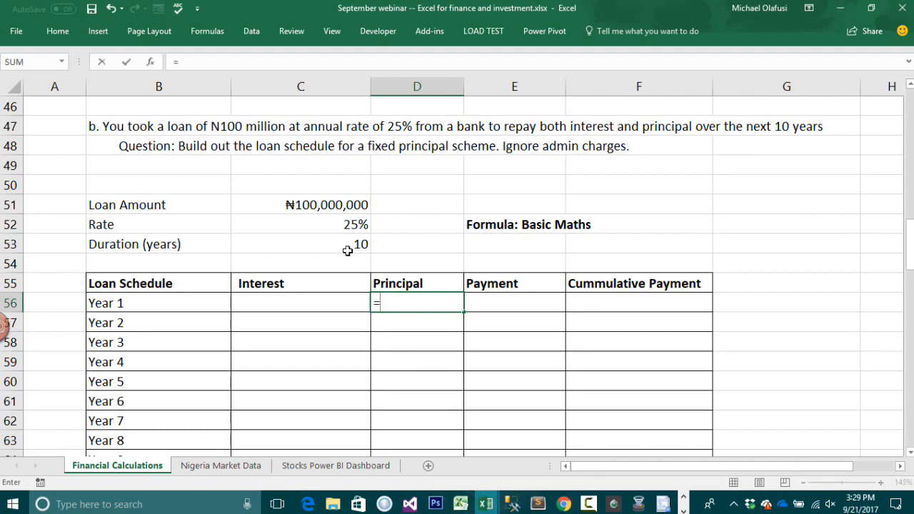
pyautogui.click(341, 202)
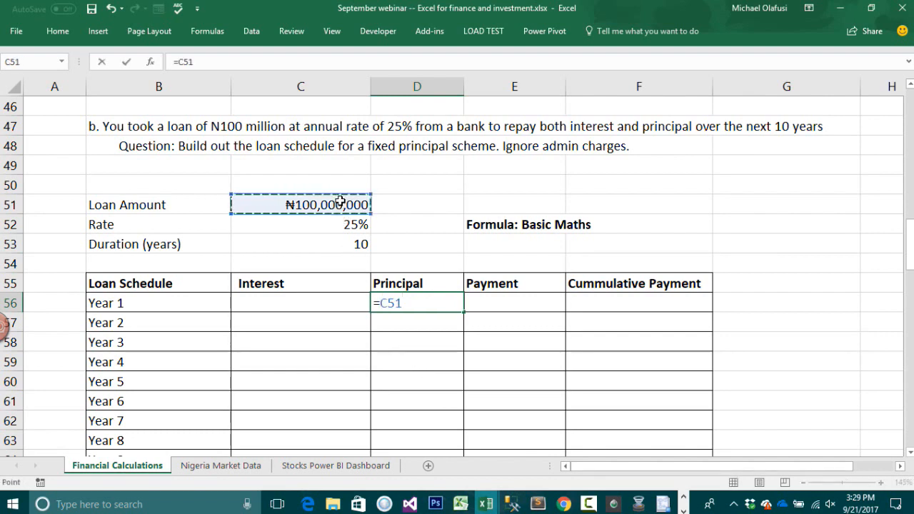
pyautogui.press('F4')
pyautogui.write('/')
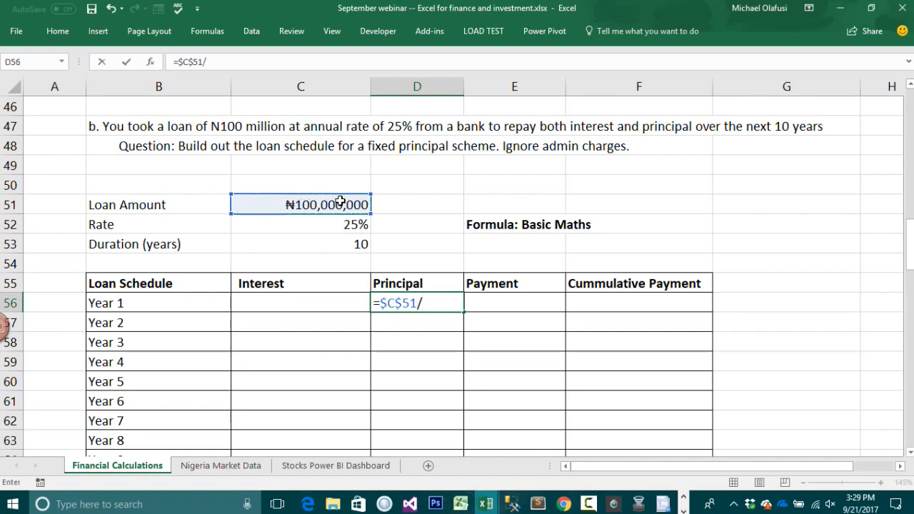
pyautogui.click(341, 245)
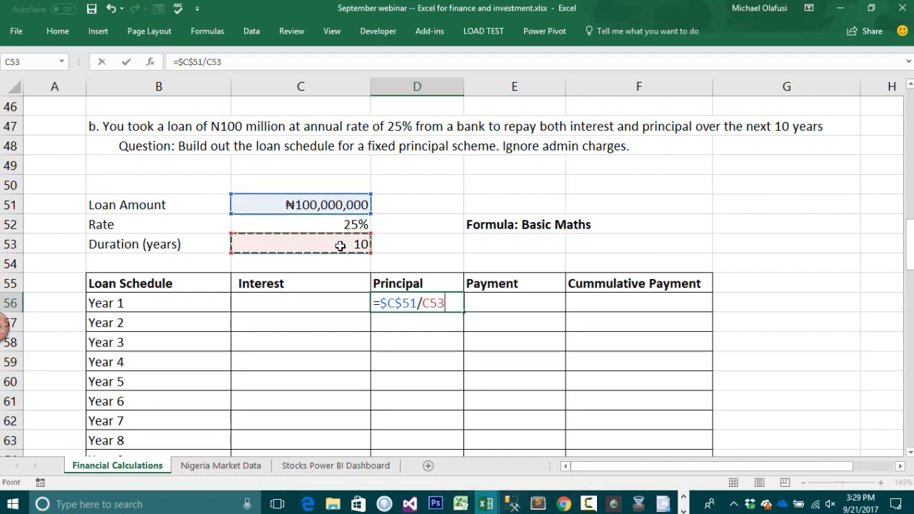
pyautogui.press('F4')
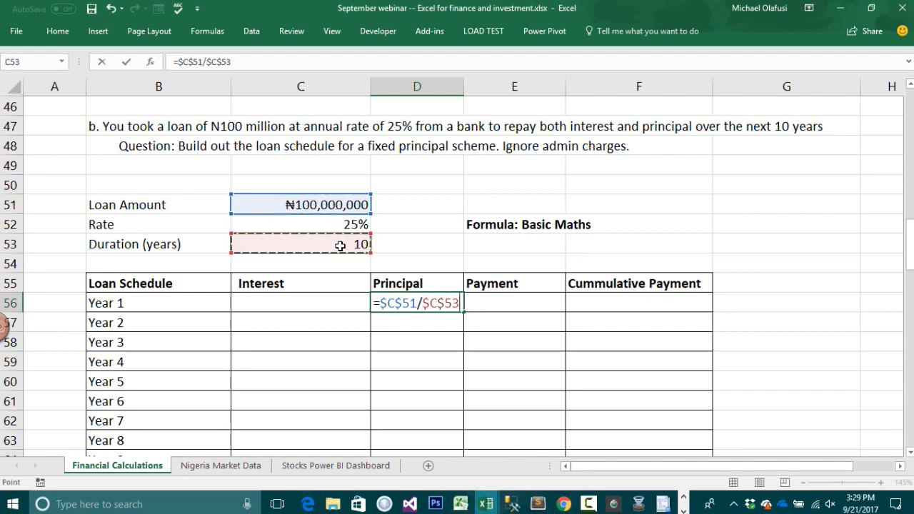
pyautogui.press('Return')
pyautogui.click(434, 306)
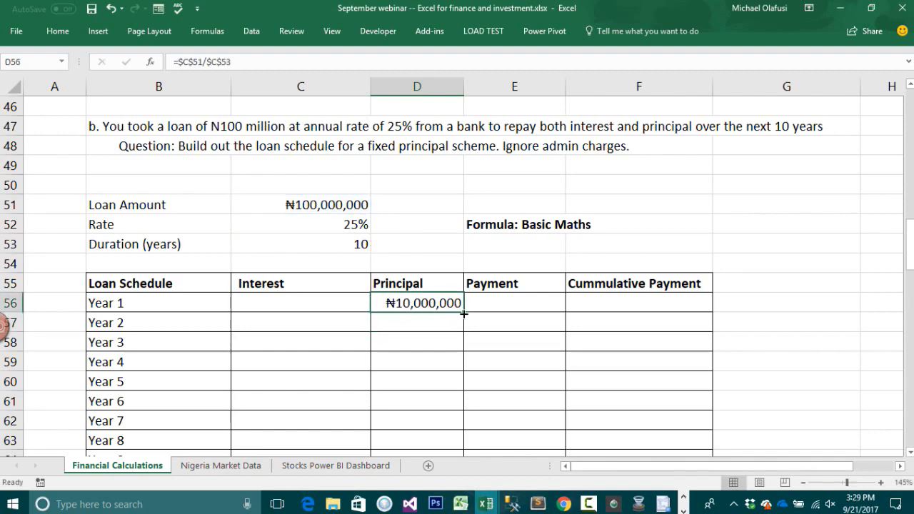
# Step: Fill the Year 1 principal formula down through D65 and compare the principal total with the loan amount in C51
pyautogui.moveTo(464, 314); pyautogui.dragTo(467, 429)
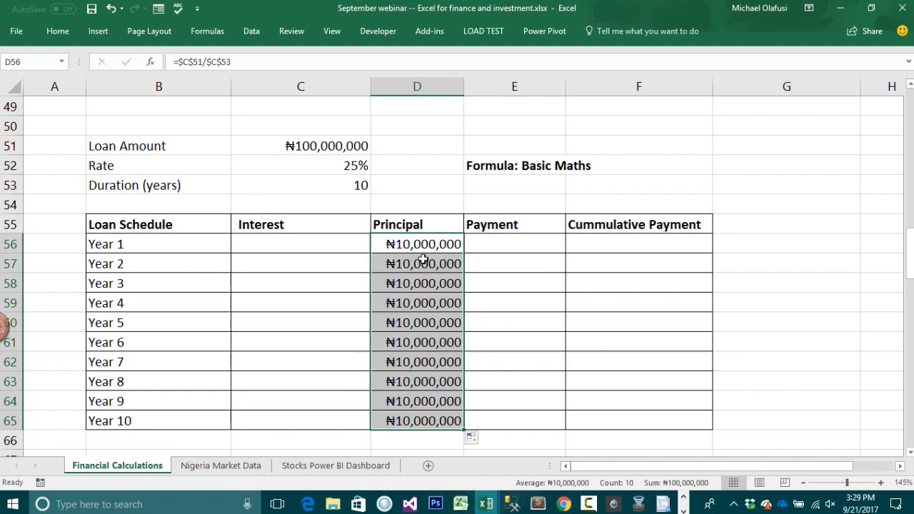
pyautogui.moveTo(418, 244); pyautogui.dragTo(425, 421)
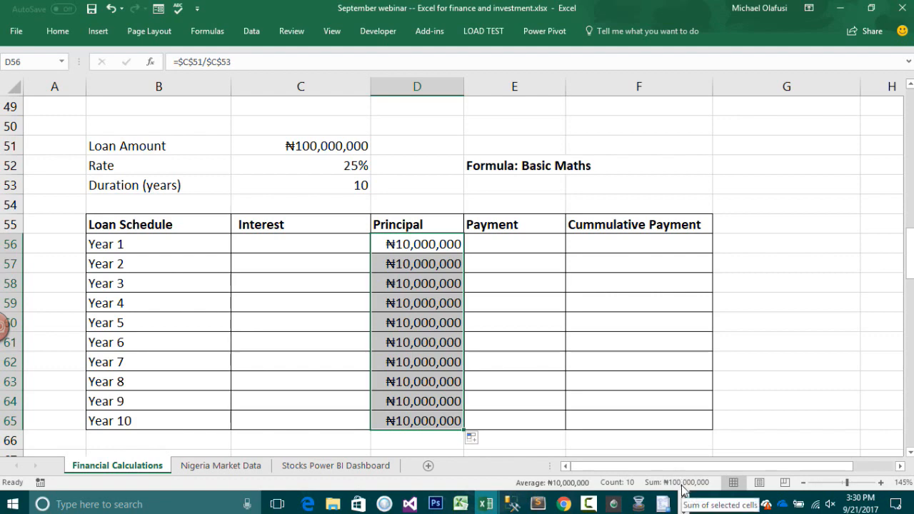
pyautogui.click(333, 147)
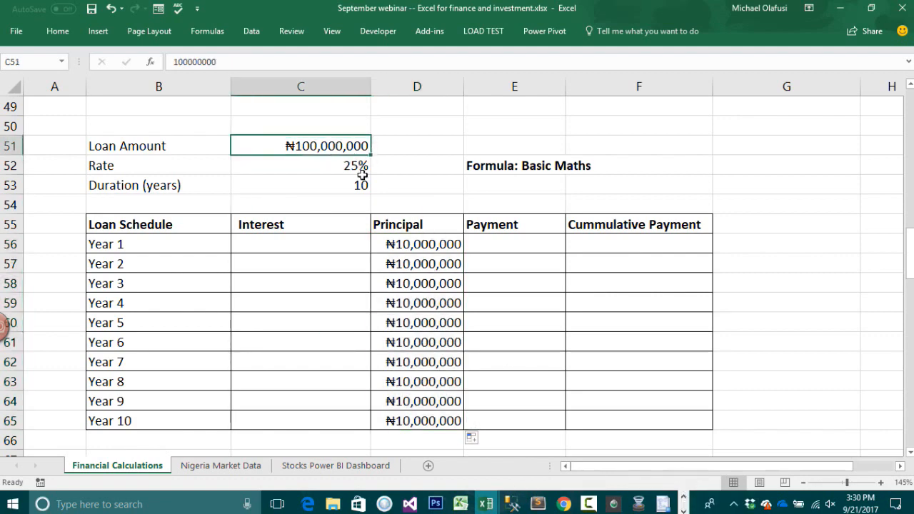
# Step: Review loan question b and the rate in C52 against the empty Year 1 interest cell C56
pyautogui.click(324, 246)
pyautogui.scroll(1, 336, 306)
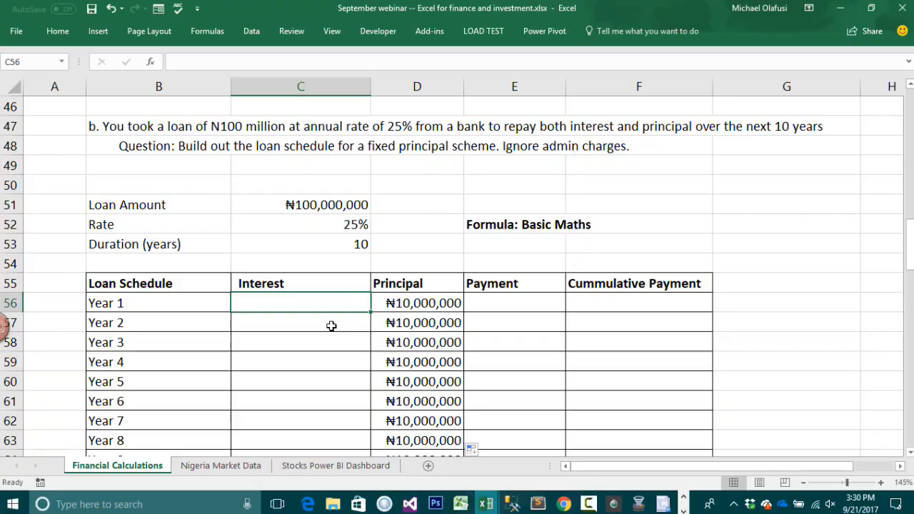
pyautogui.scroll(-1, 332, 326)
pyautogui.scroll(1, 330, 322)
pyautogui.scroll(-1, 408, 287)
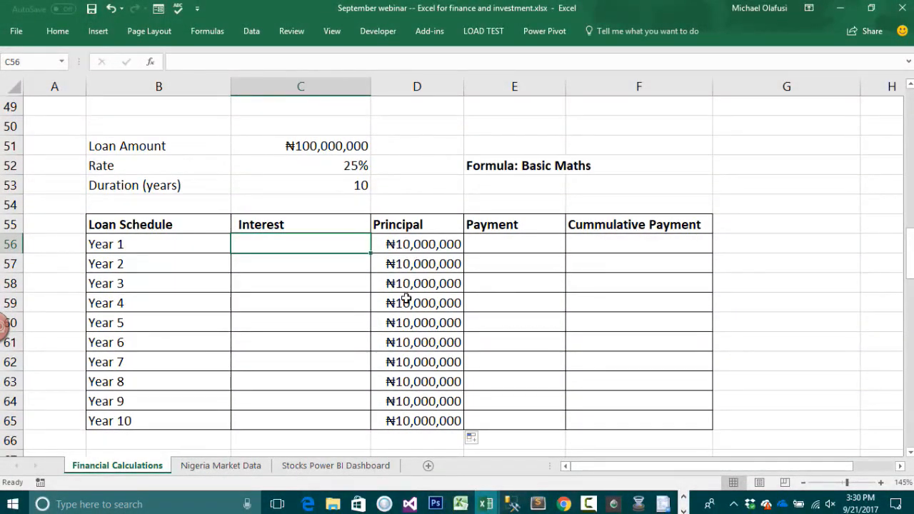
pyautogui.click(340, 165)
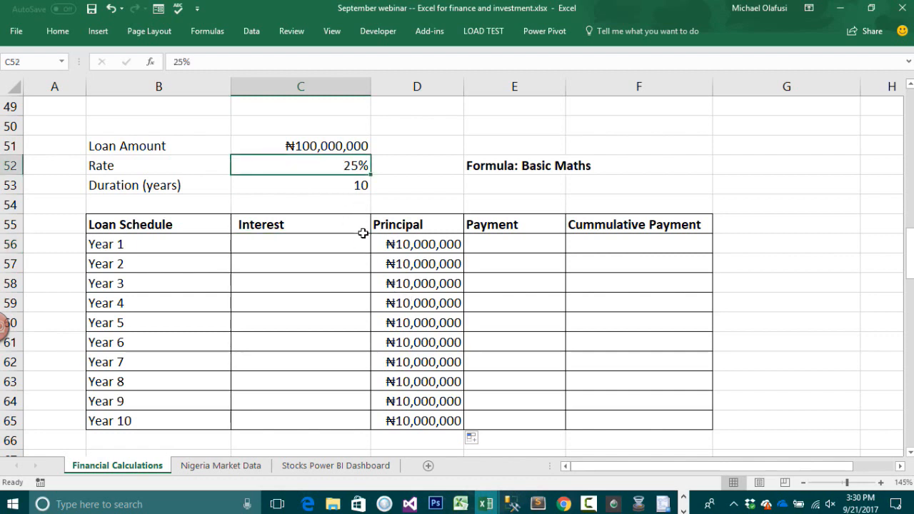
# Step: Enter =SUM(D56:$D$65)*C52 as the Year 1 interest in C56 and fill it down through C65
pyautogui.click(343, 241)
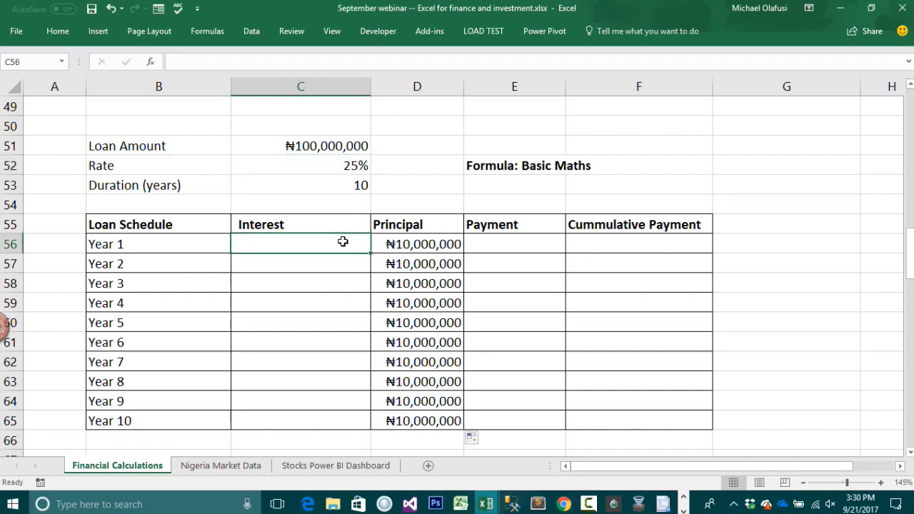
pyautogui.write('=sum')
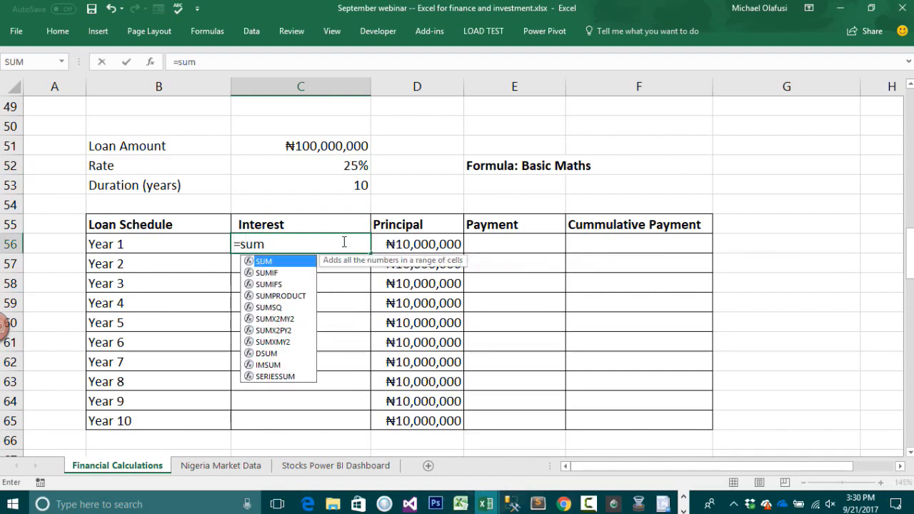
pyautogui.press('Tab')
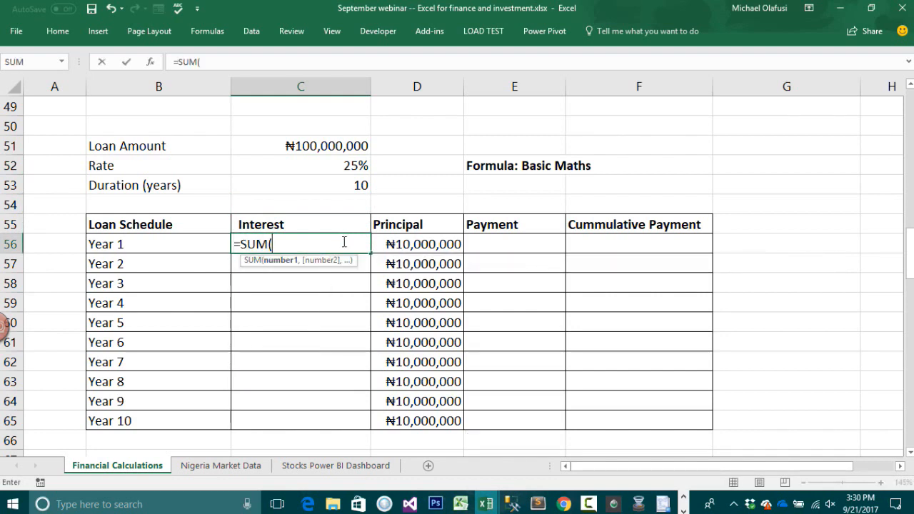
pyautogui.click(404, 245)
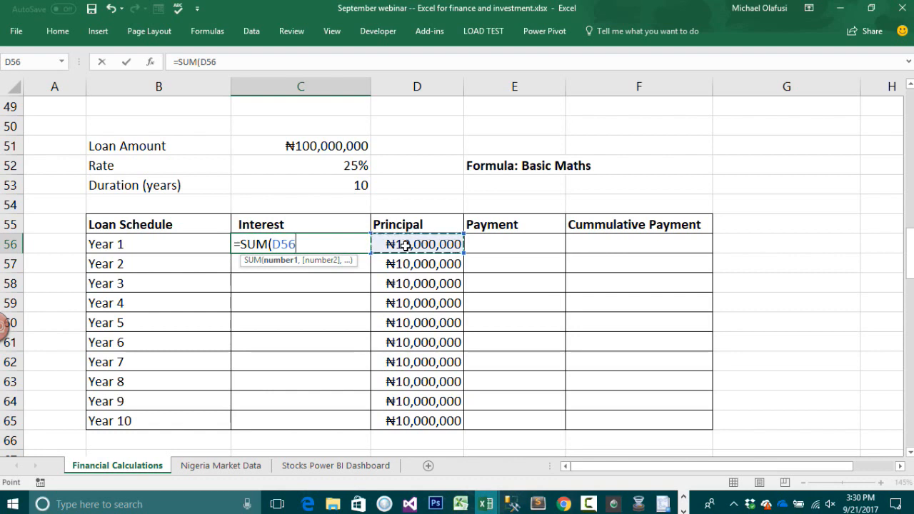
pyautogui.moveTo(405, 244); pyautogui.dragTo(388, 415)
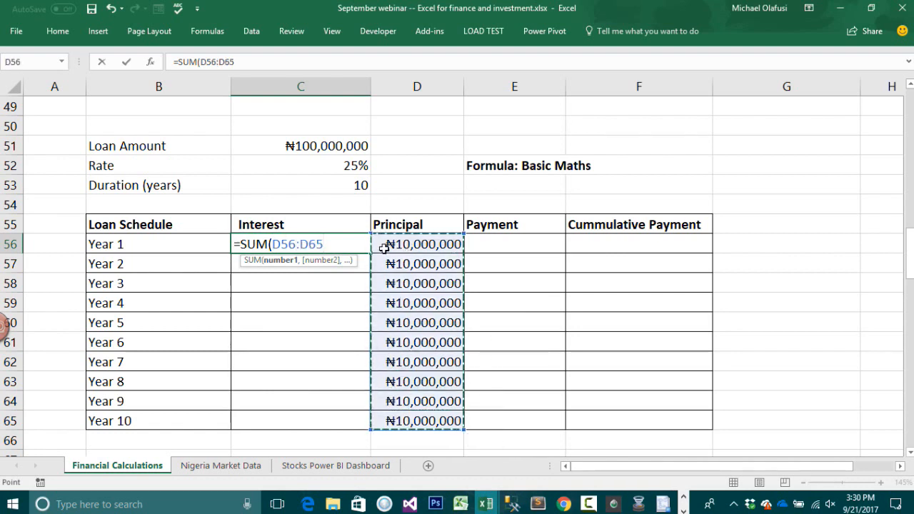
pyautogui.write(')*')
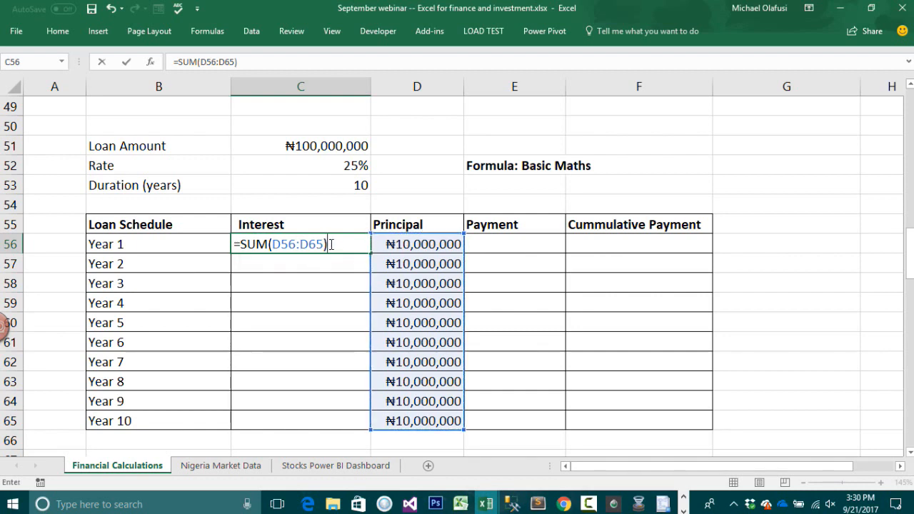
pyautogui.click(344, 161)
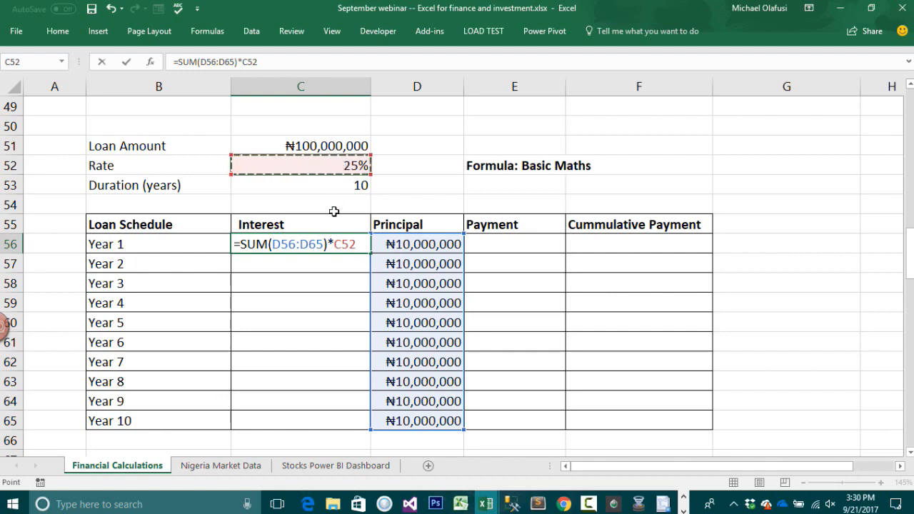
pyautogui.click(316, 244)
pyautogui.press('F4')
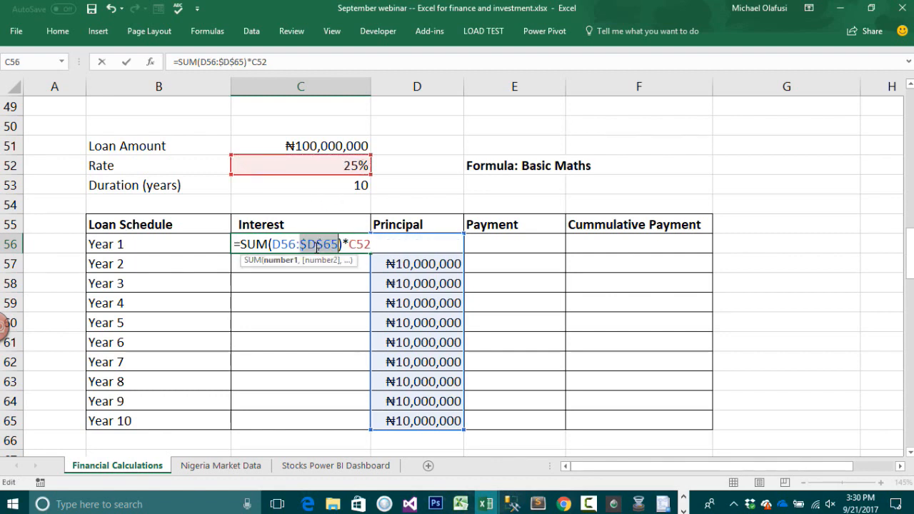
pyautogui.press('Return')
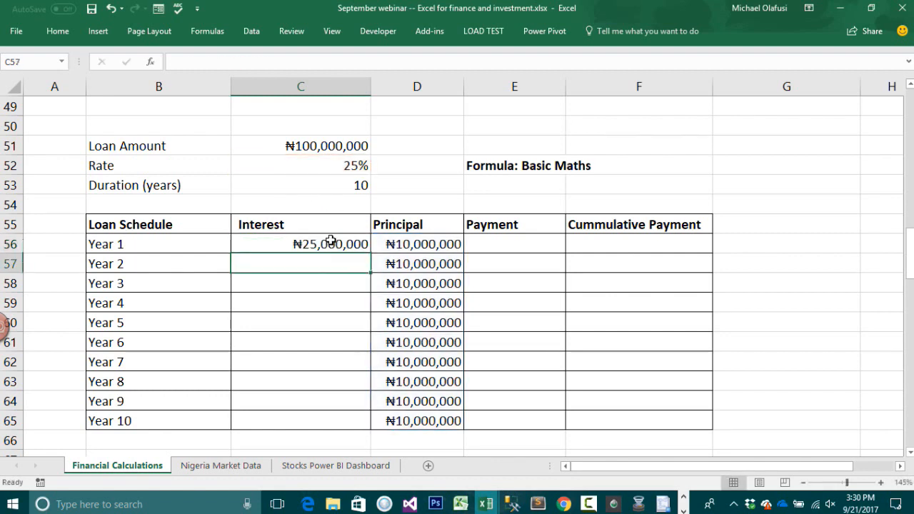
pyautogui.click(330, 243)
pyautogui.moveTo(370, 253); pyautogui.dragTo(341, 427)
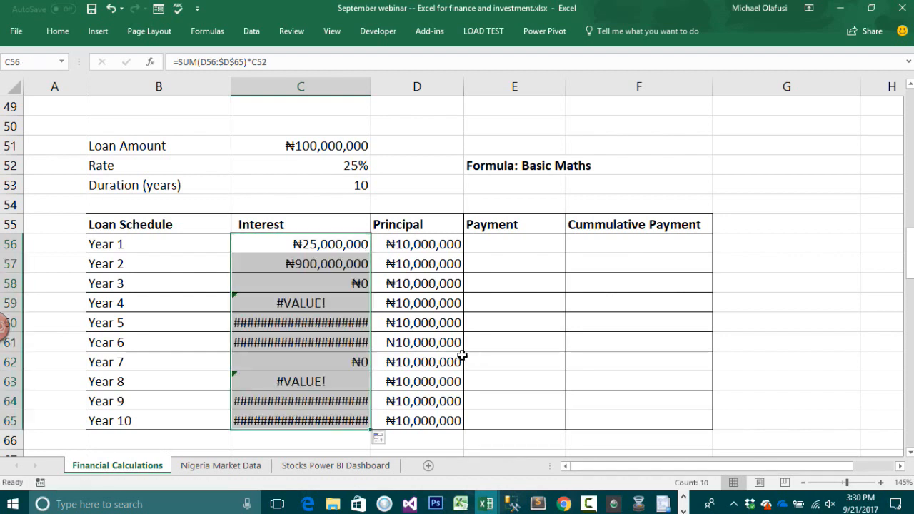
# Step: Lock the rate reference in C56 as $C$52 and refill the interest formula down through C65
pyautogui.click(331, 244)
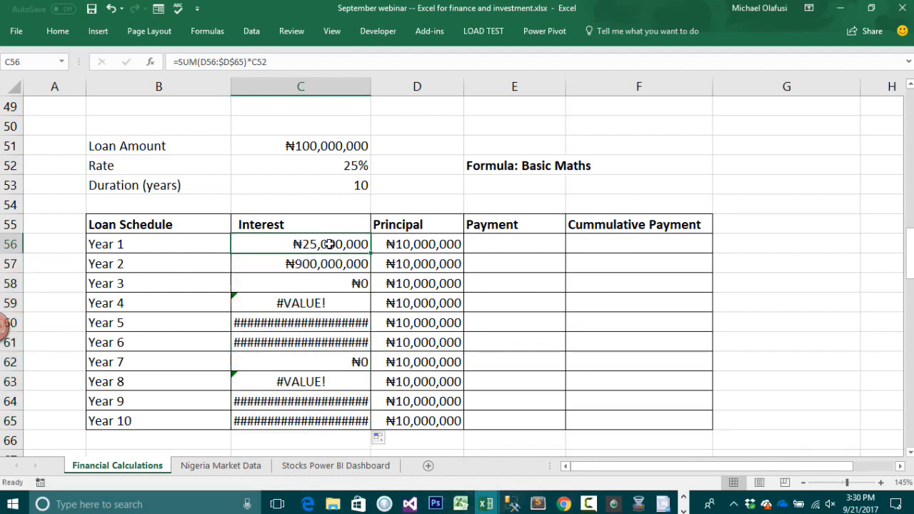
pyautogui.doubleClick(329, 244)
pyautogui.press('Right')
pyautogui.press('Right')
pyautogui.press('Right')
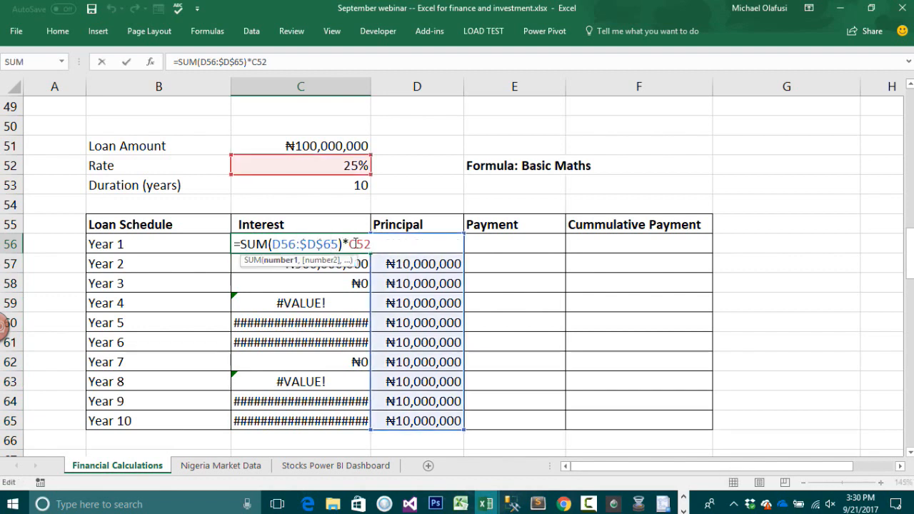
pyautogui.press('F4')
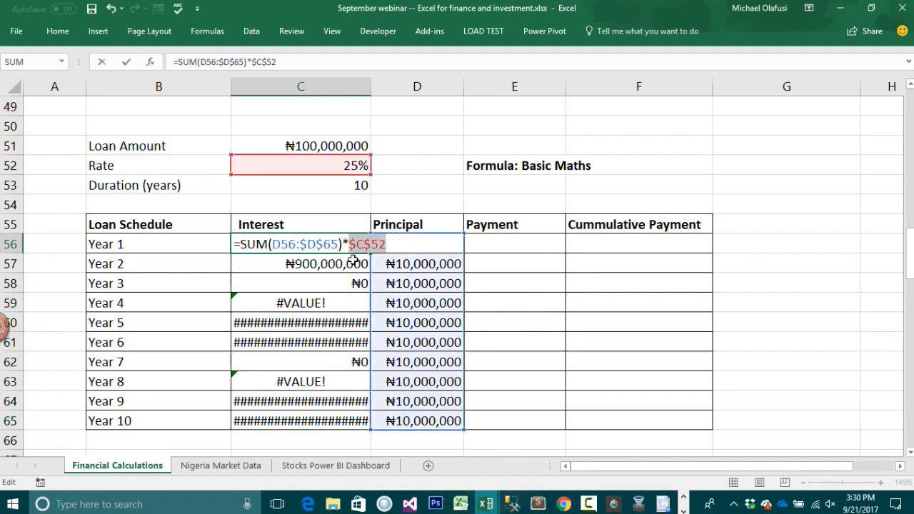
pyautogui.press('Return')
pyautogui.click(317, 244)
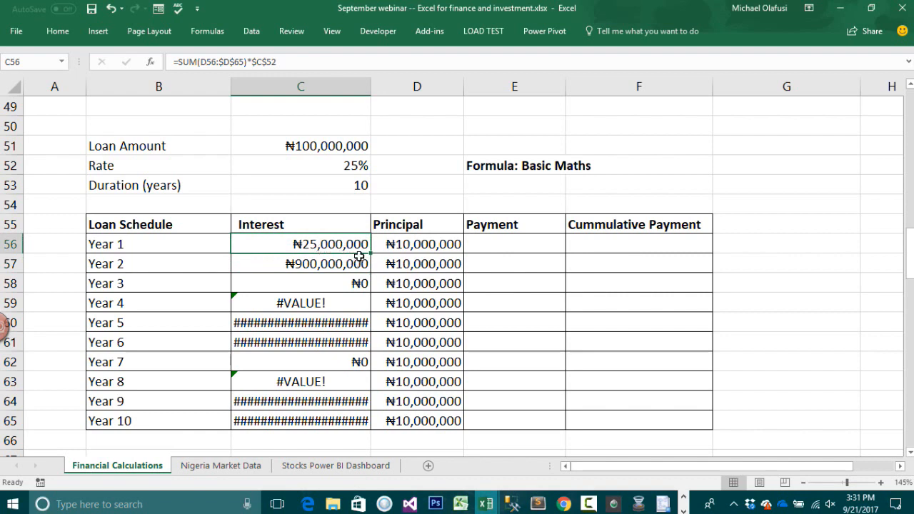
pyautogui.moveTo(371, 255); pyautogui.dragTo(361, 425)
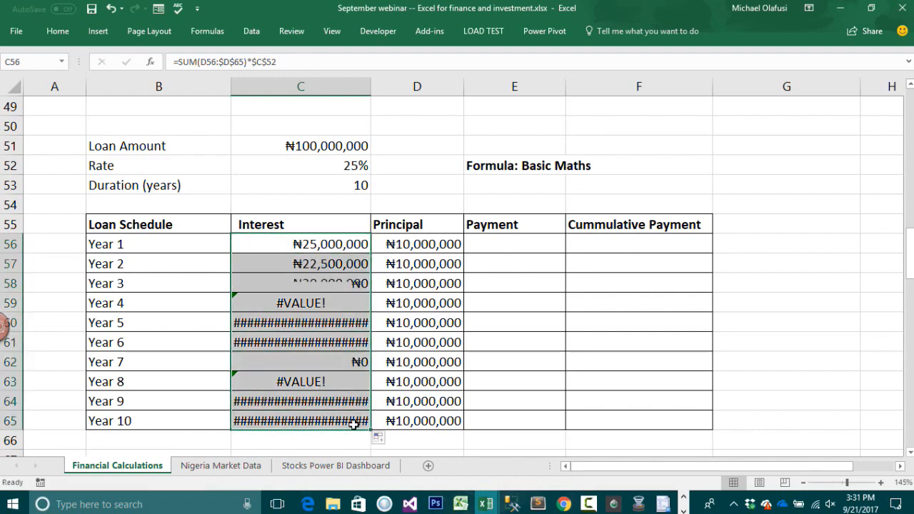
# Step: Examine the cell references in the Year 1 interest formula in C56
pyautogui.click(336, 245)
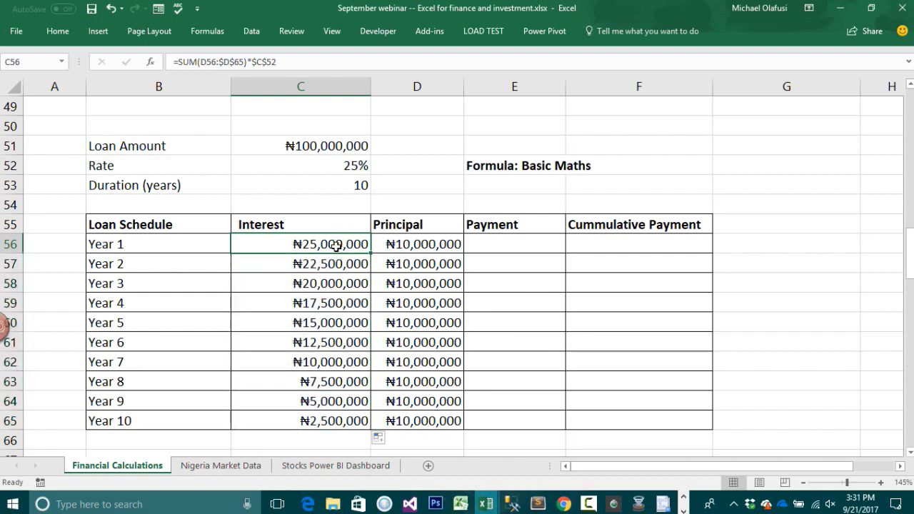
pyautogui.doubleClick(335, 245)
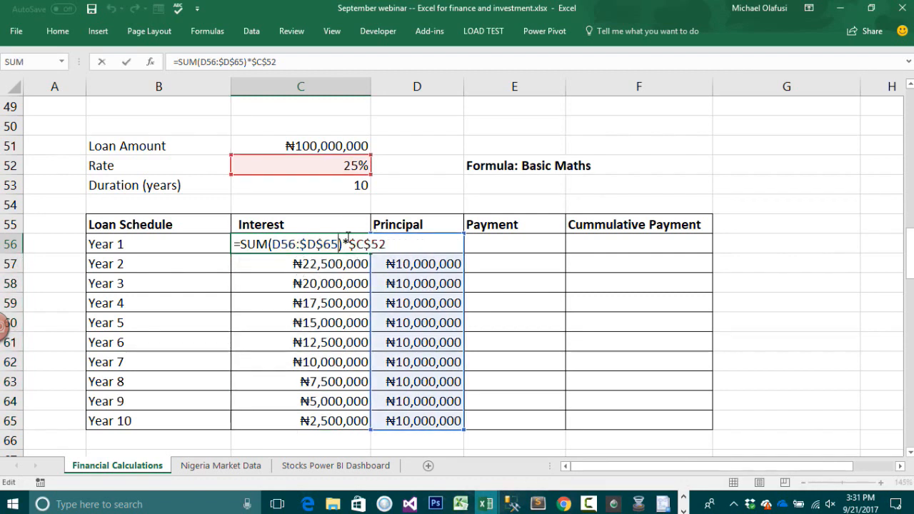
pyautogui.press('Return')
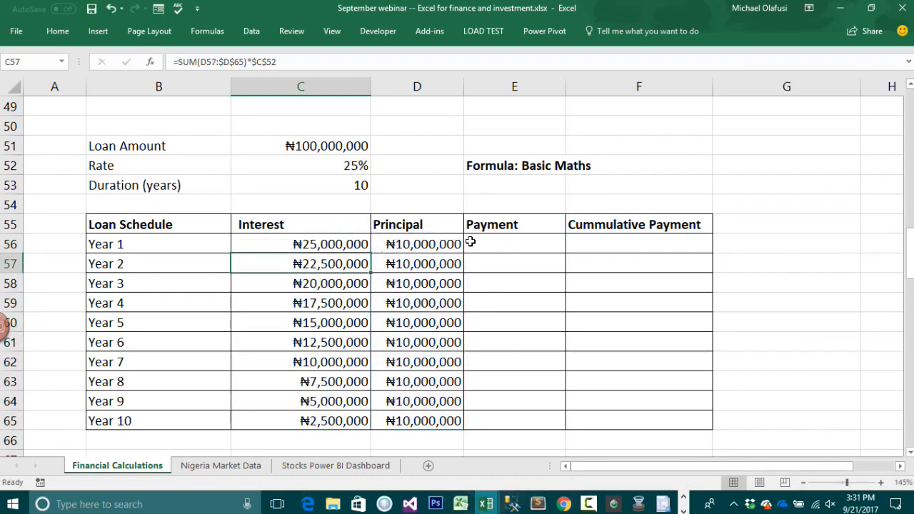
pyautogui.click(337, 244)
pyautogui.doubleClick(333, 245)
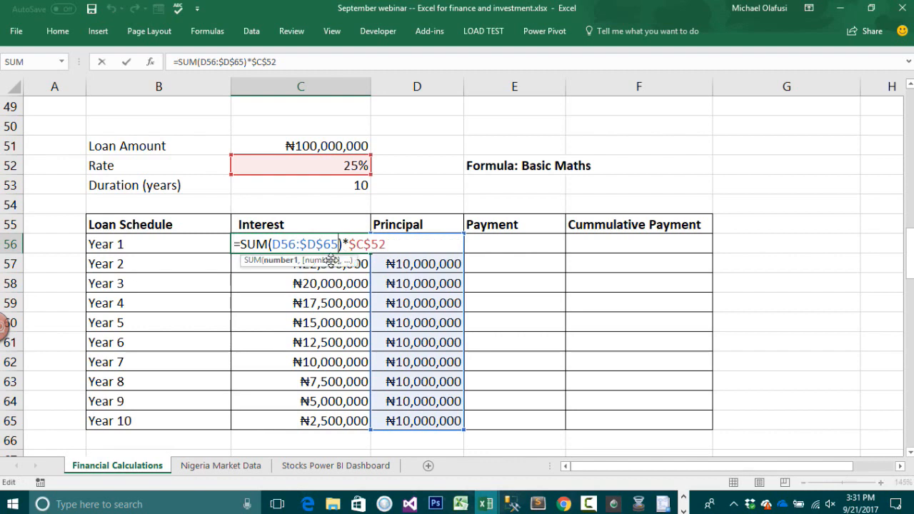
pyautogui.press('Escape')
# Step: Clear the Year 1 interest in C56 and re-enter it without locked references as =SUM(D56:D65)*C52
pyautogui.press('Delete')
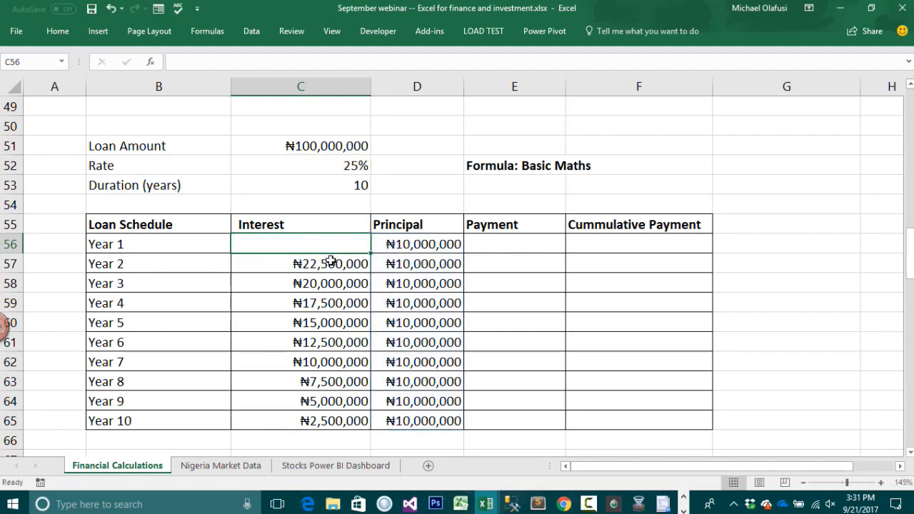
pyautogui.write('=sum')
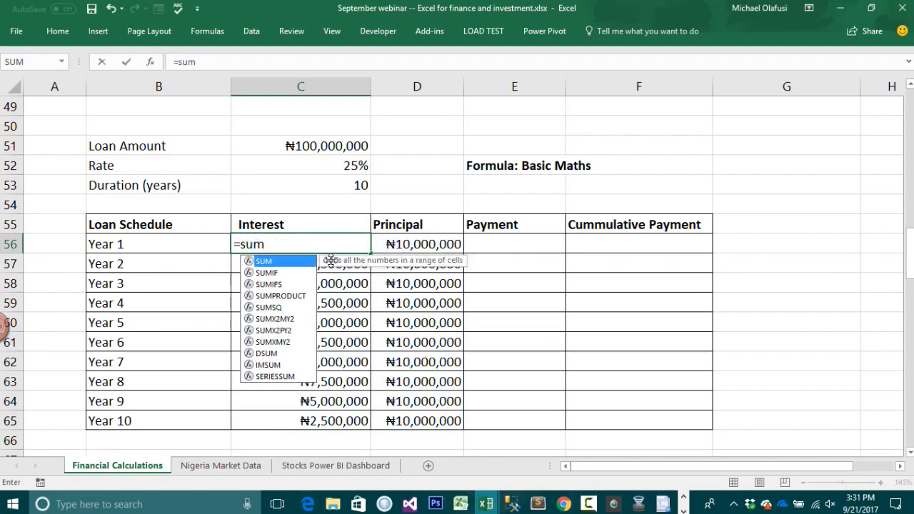
pyautogui.press('Tab')
pyautogui.moveTo(418, 241); pyautogui.dragTo(404, 414)
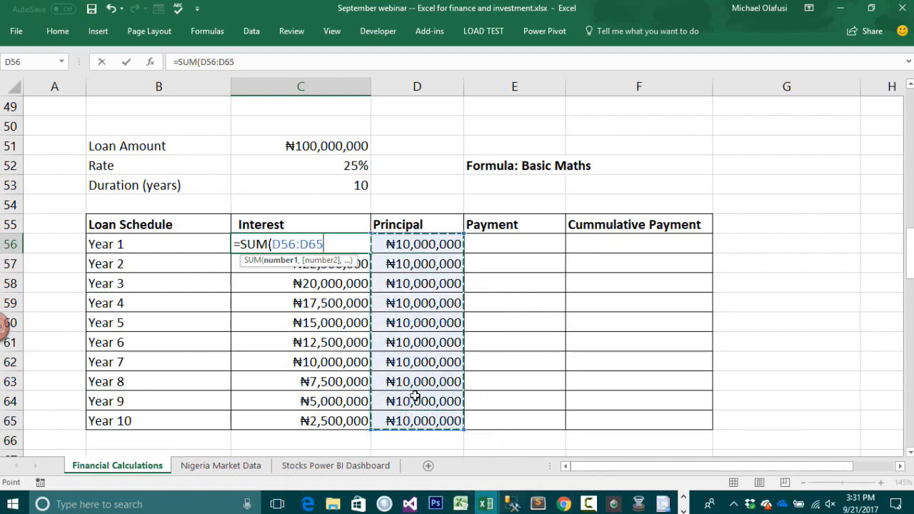
pyautogui.write(')*')
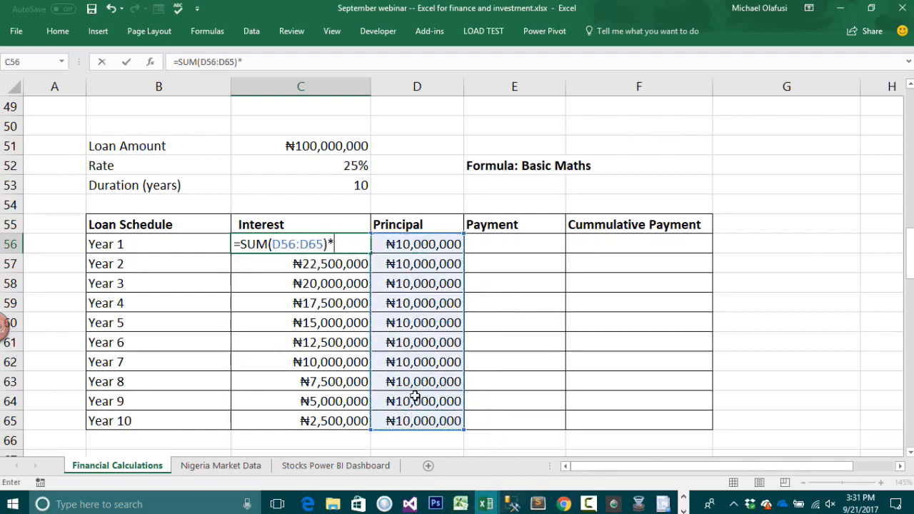
pyautogui.click(357, 174)
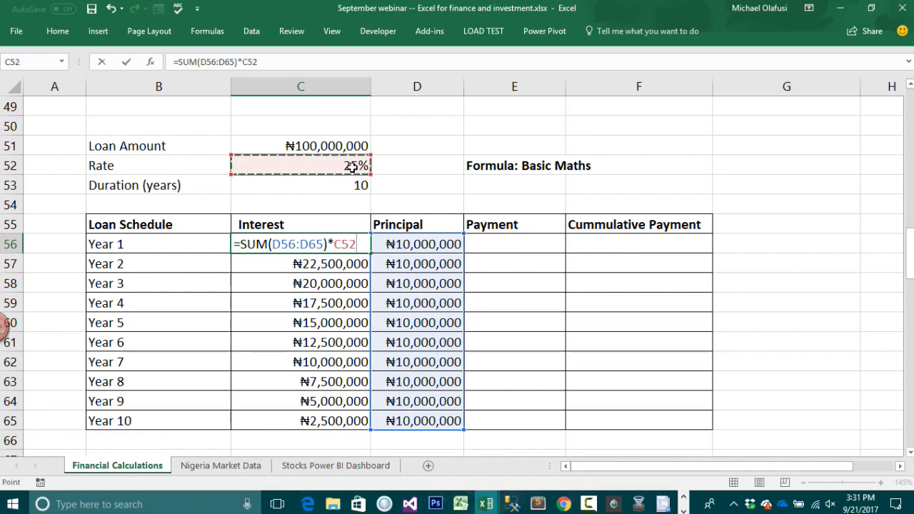
pyautogui.press('Return')
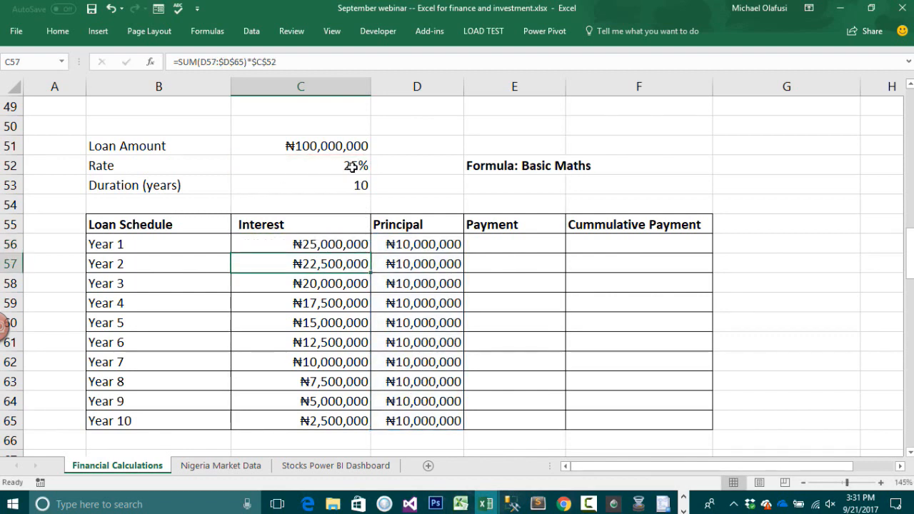
# Step: Re-enter the Year 2 interest in C57 without locked references as =SUM(D57:D65)*C52
pyautogui.write('=')
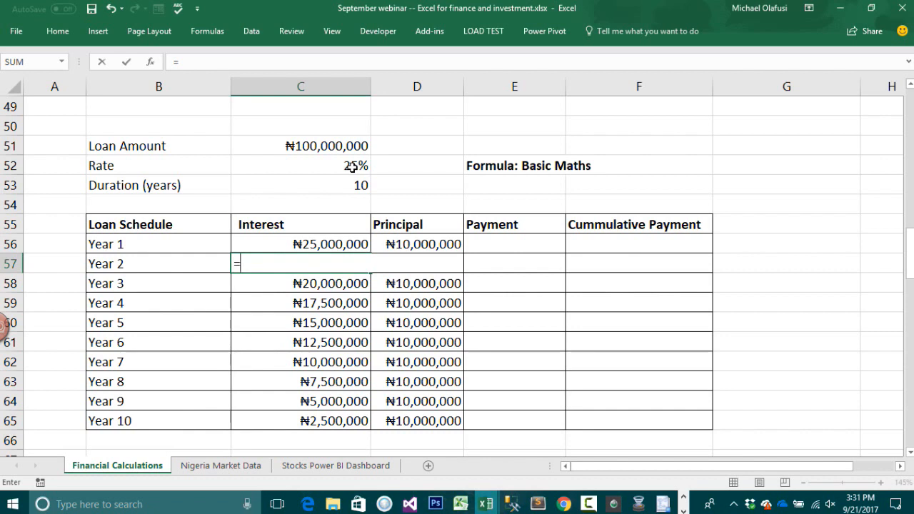
pyautogui.write('sum')
pyautogui.press('Tab')
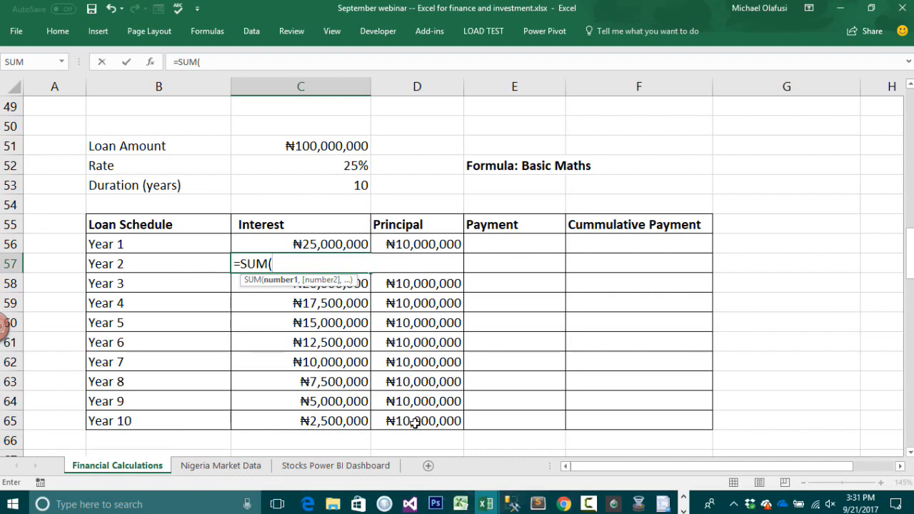
pyautogui.moveTo(414, 423); pyautogui.dragTo(406, 270)
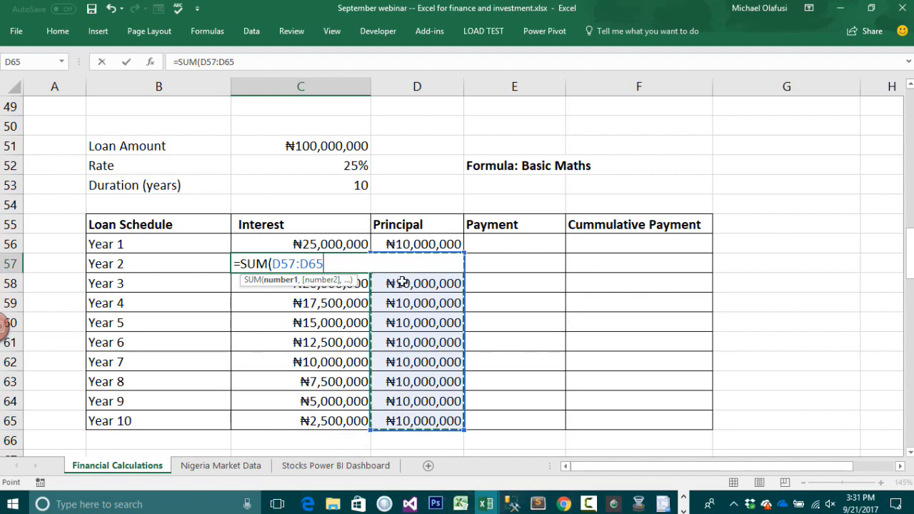
pyautogui.write(')*')
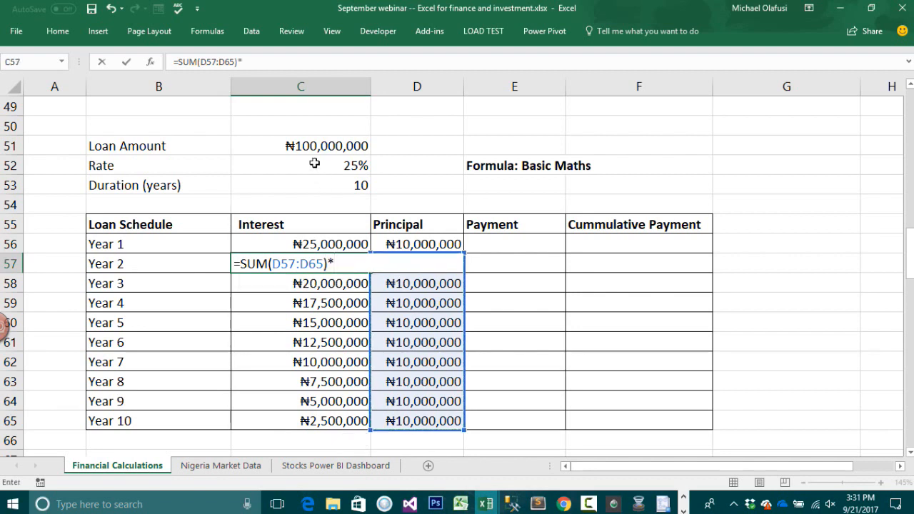
pyautogui.click(337, 165)
pyautogui.press('Return')
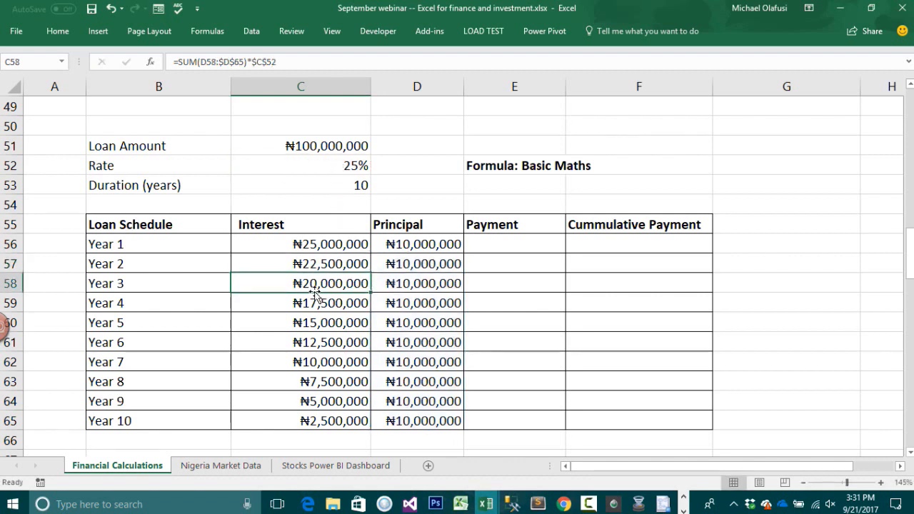
# Step: Enter =C56+D56 as the Year 1 payment in E56 and fill it down through E65
pyautogui.click(529, 241)
pyautogui.write('=')
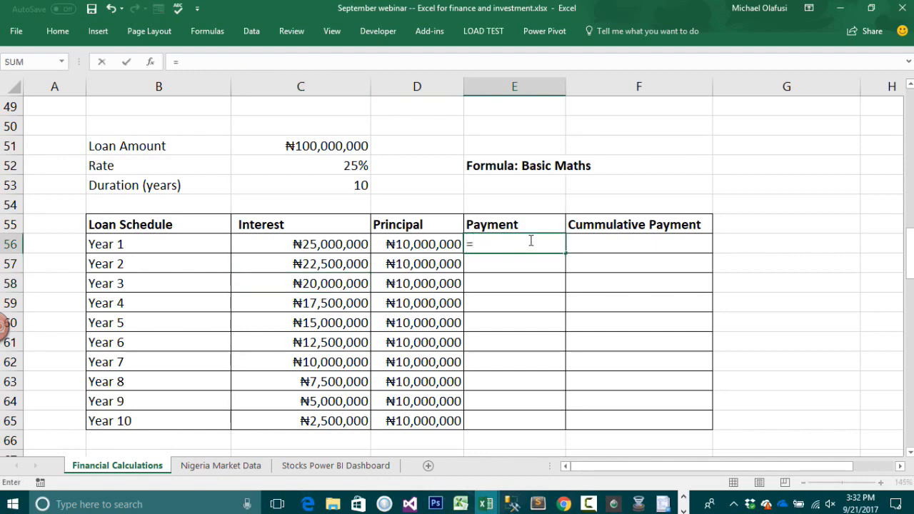
pyautogui.click(336, 241)
pyautogui.write('+')
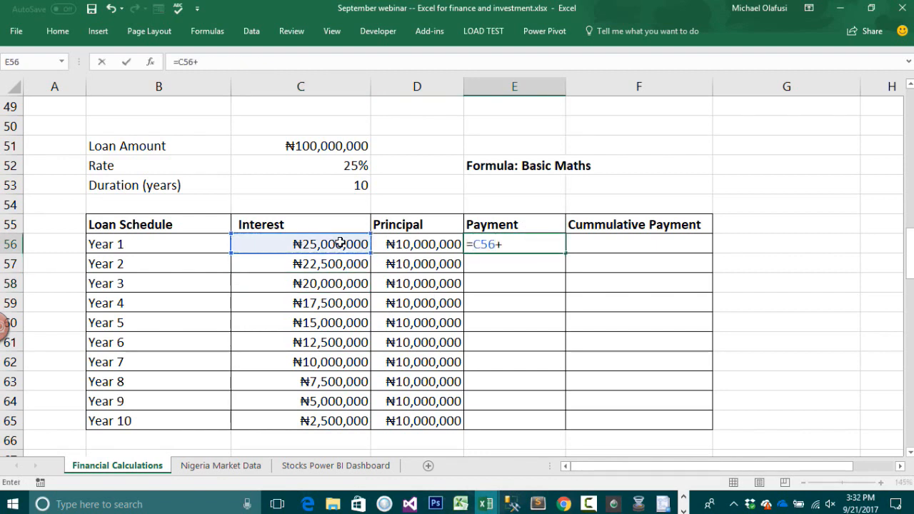
pyautogui.click(397, 245)
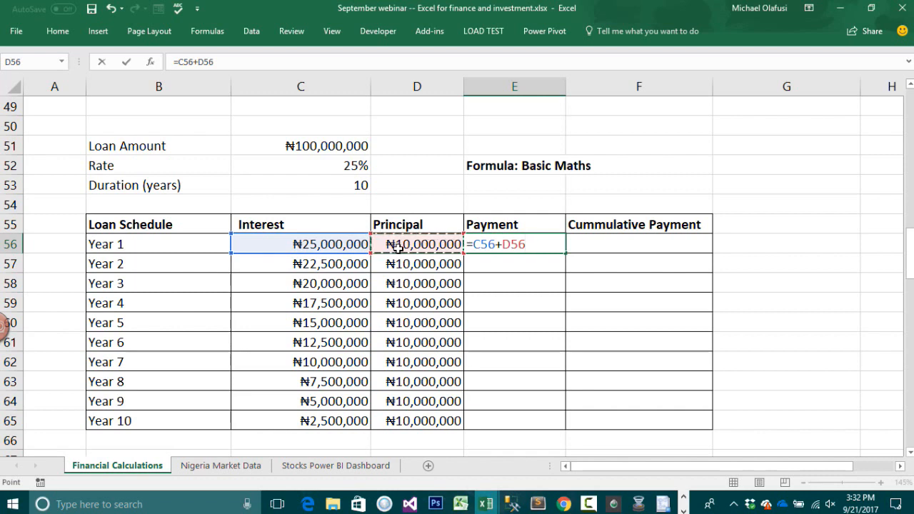
pyautogui.press('Return')
pyautogui.click(475, 244)
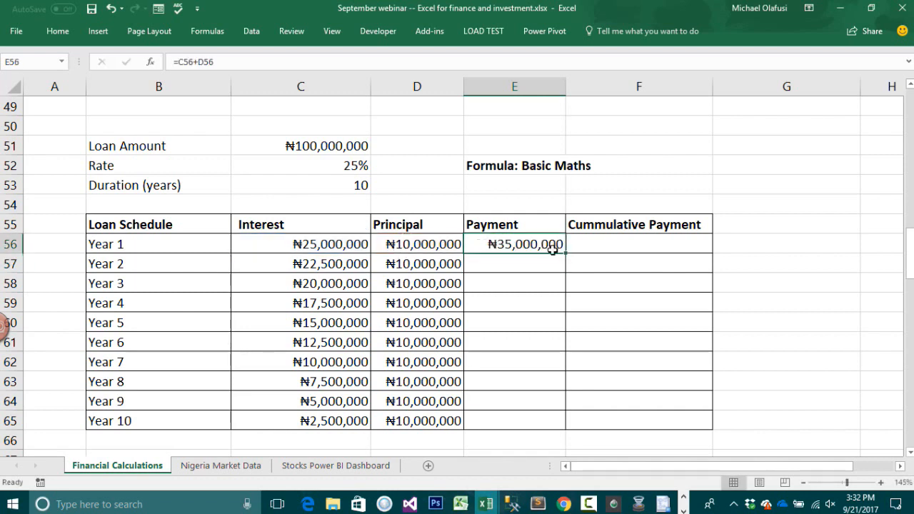
pyautogui.moveTo(564, 254); pyautogui.dragTo(554, 422)
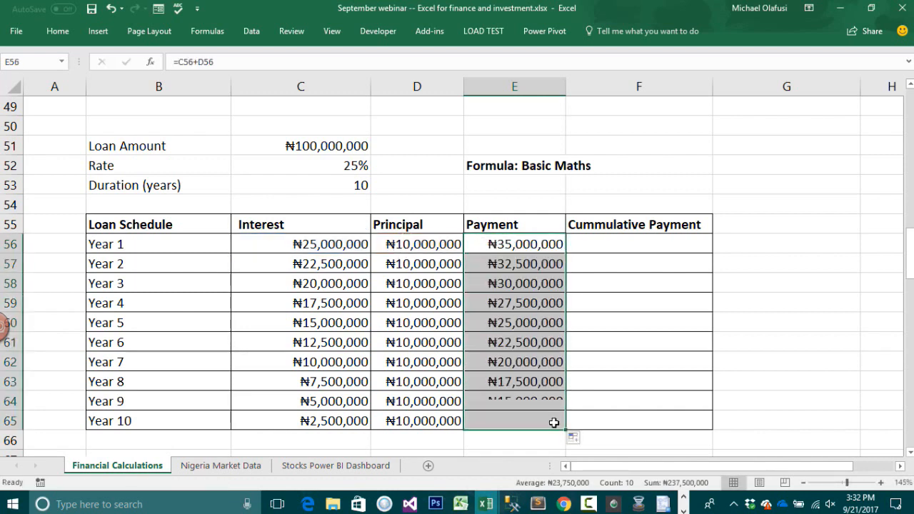
pyautogui.click(489, 240)
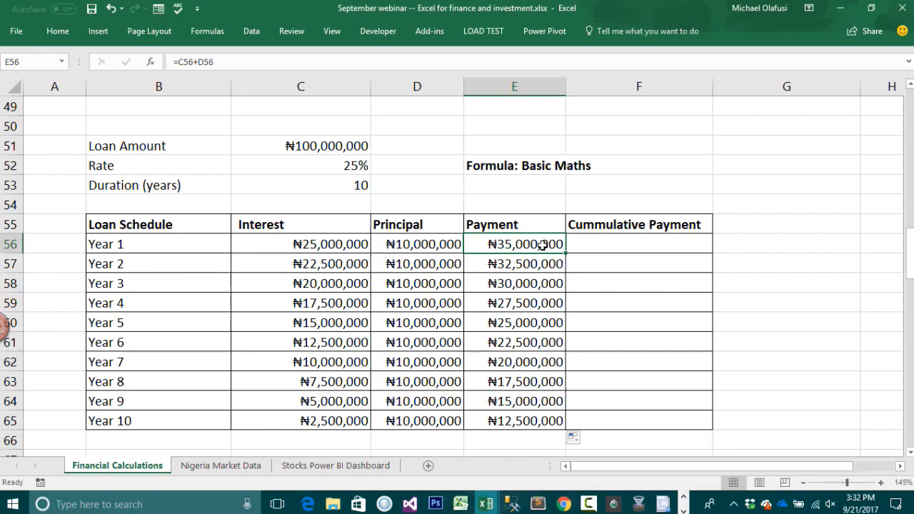
# Step: Enter =E56 as the Year 1 cumulative payment in F56
pyautogui.click(586, 242)
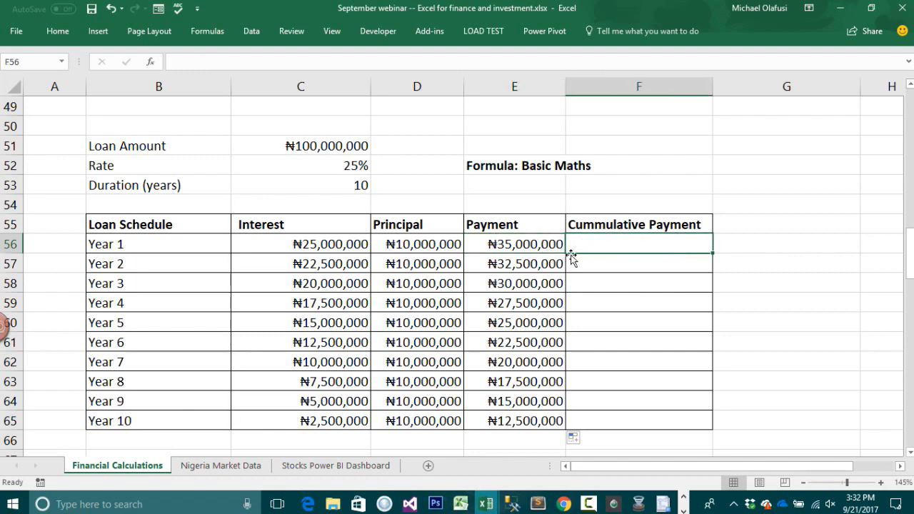
pyautogui.write('=')
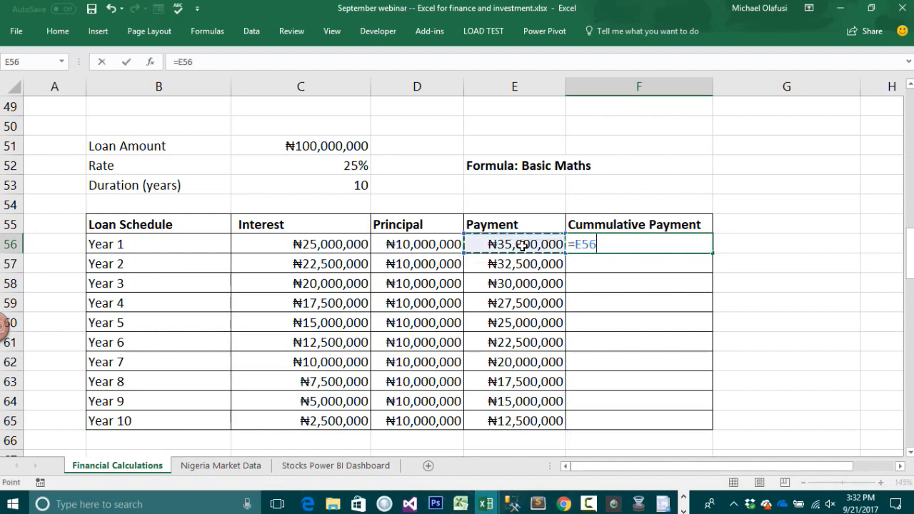
pyautogui.press('Return')
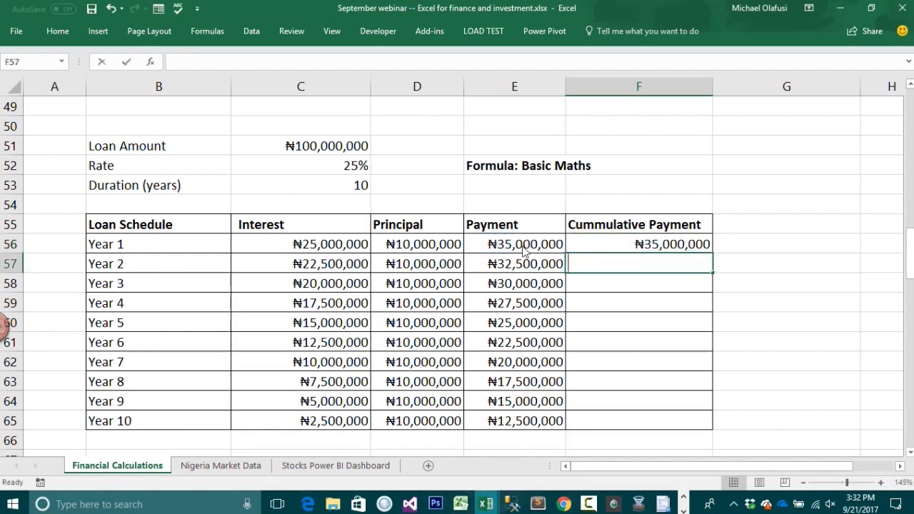
# Step: Enter =F56+E57 as the Year 2 cumulative payment in F57 and fill it down through F65
pyautogui.write('=')
pyautogui.click(664, 243)
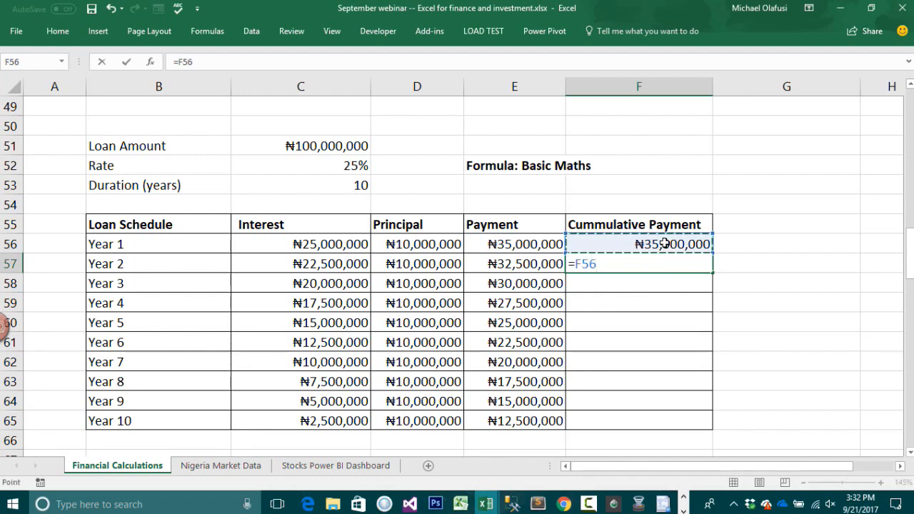
pyautogui.write('+')
pyautogui.click(544, 266)
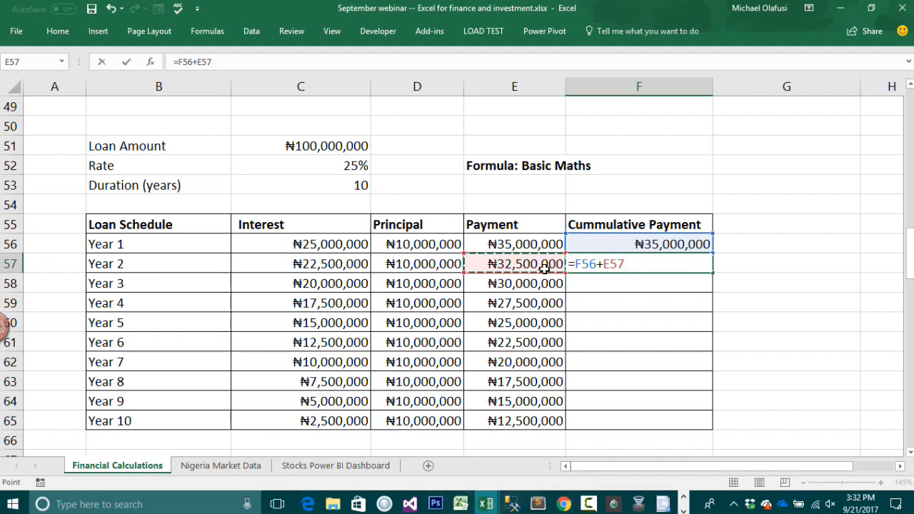
pyautogui.press('Return')
pyautogui.click(663, 261)
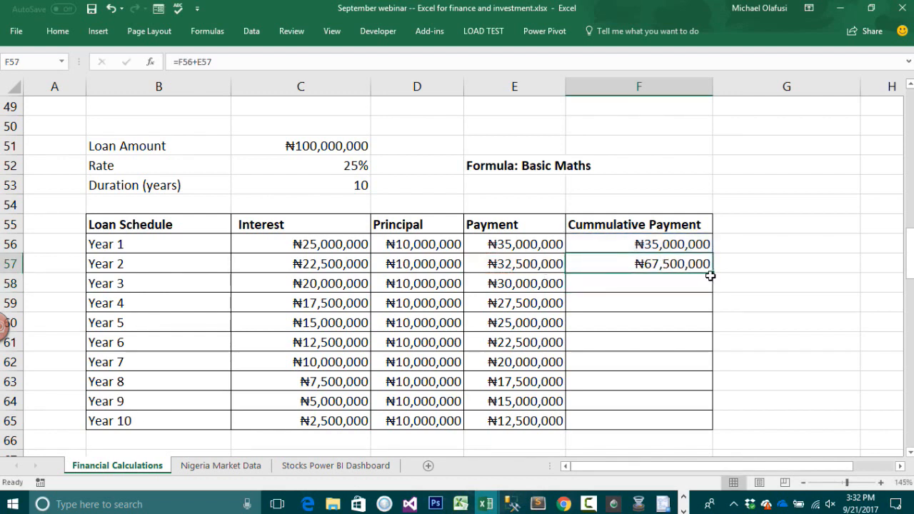
pyautogui.moveTo(712, 274); pyautogui.dragTo(705, 425)
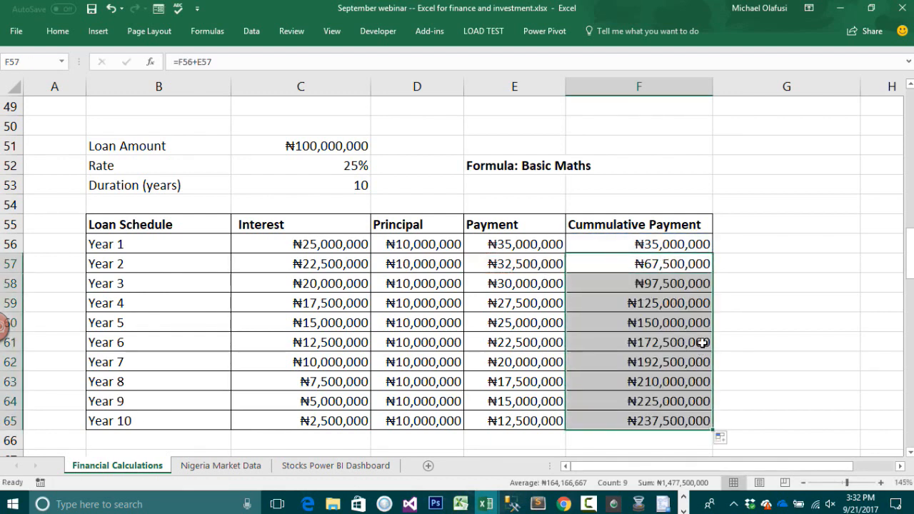
# Step: Compare the yearly payments and final cumulative payment of the fixed principal schedule with those of the PMT-based schedule above it
pyautogui.click(653, 422)
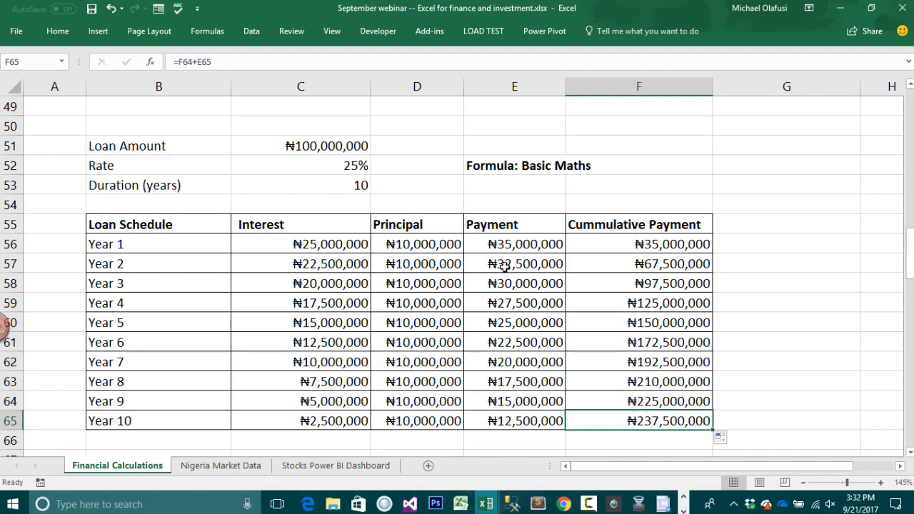
pyautogui.scroll(4, 674, 417)
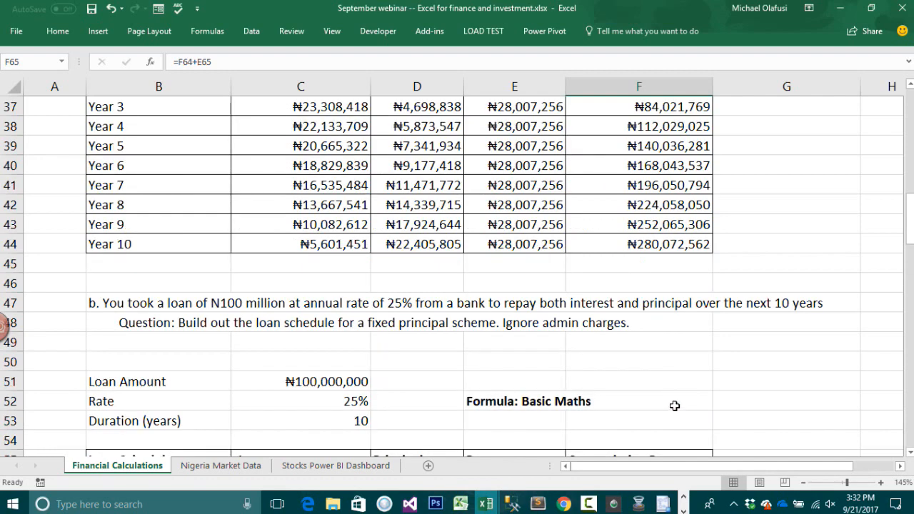
pyautogui.click(674, 242)
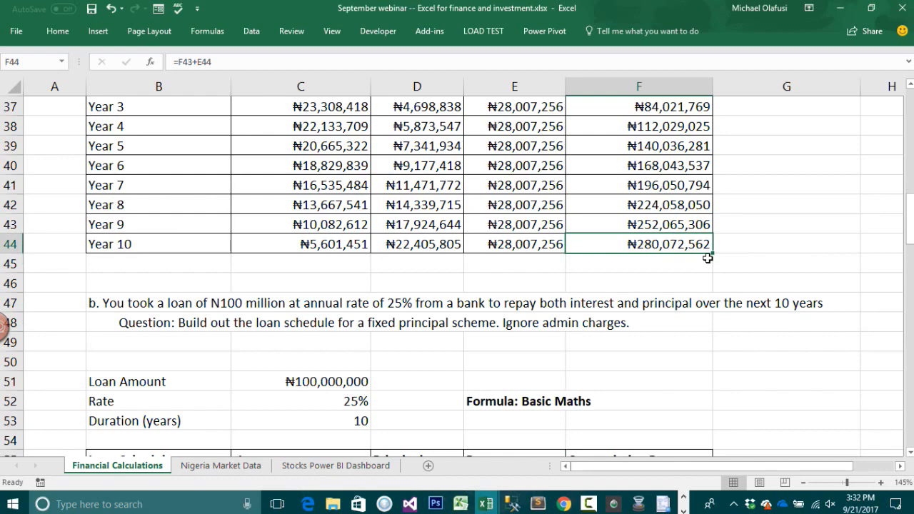
pyautogui.scroll(1, 604, 271)
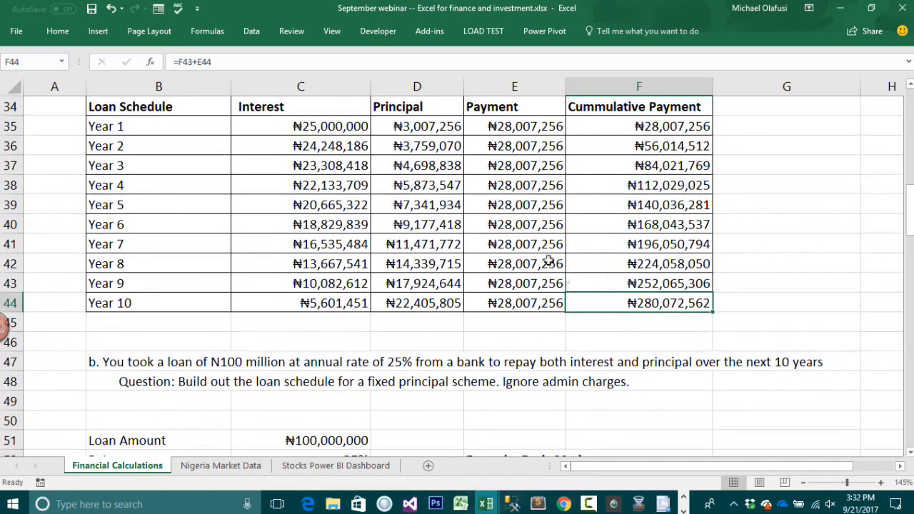
pyautogui.moveTo(506, 131); pyautogui.dragTo(486, 296)
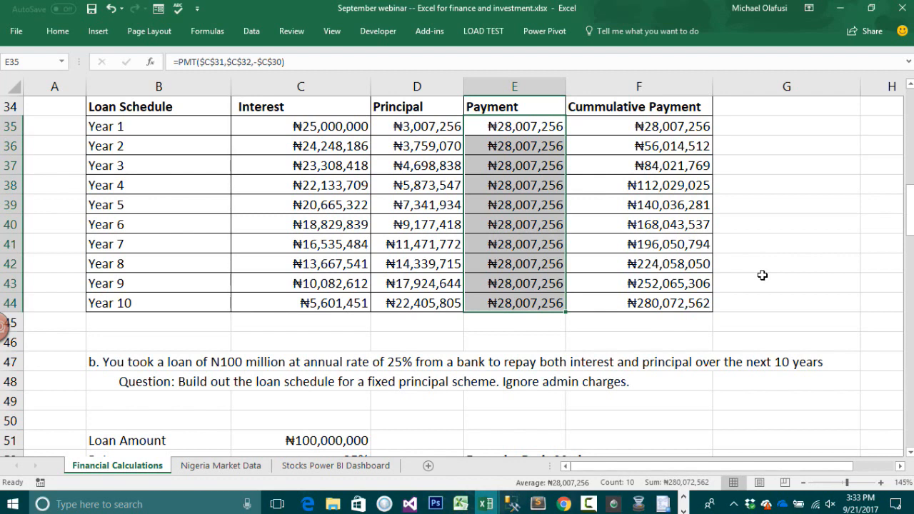
pyautogui.scroll(-4, 762, 275)
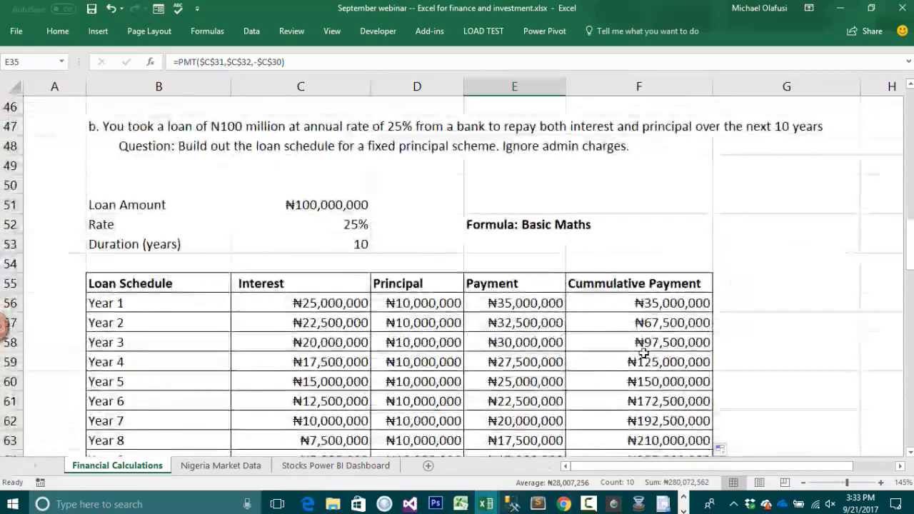
pyautogui.click(516, 301)
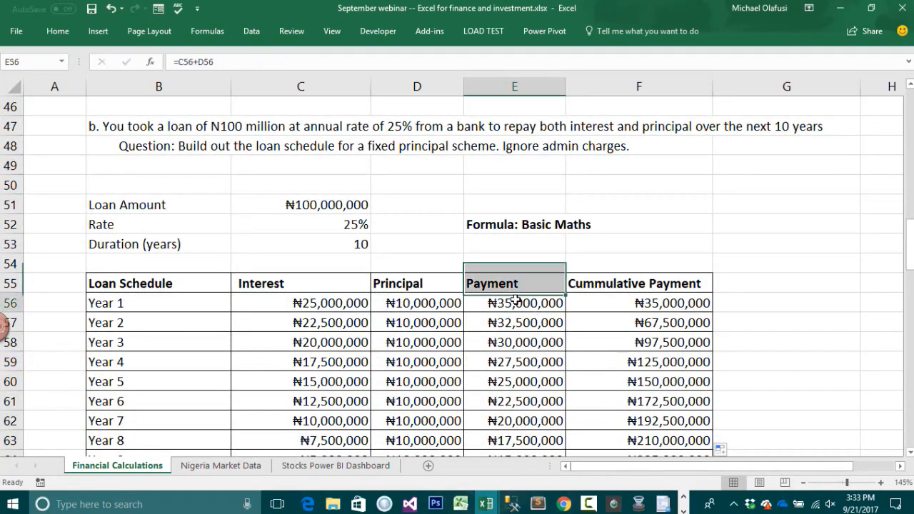
pyautogui.moveTo(515, 301); pyautogui.dragTo(510, 382)
pyautogui.scroll(-2, 510, 382)
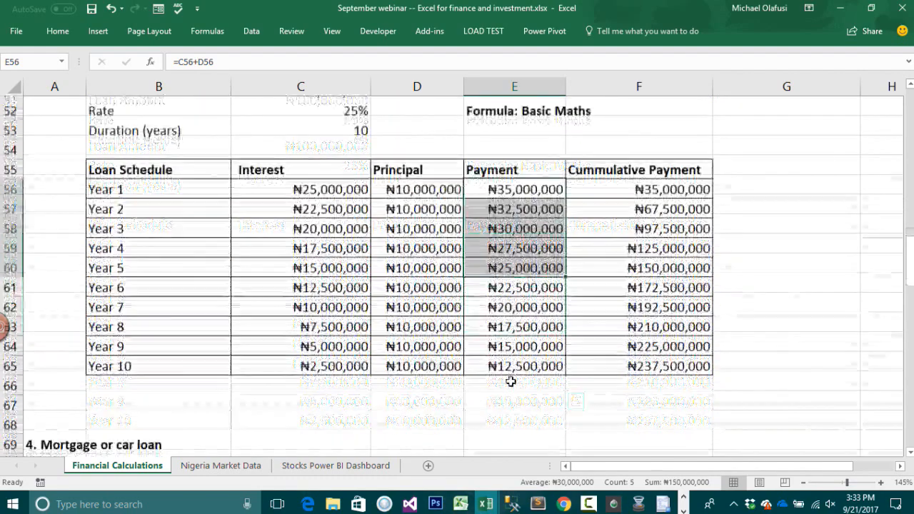
pyautogui.scroll(7, 513, 384)
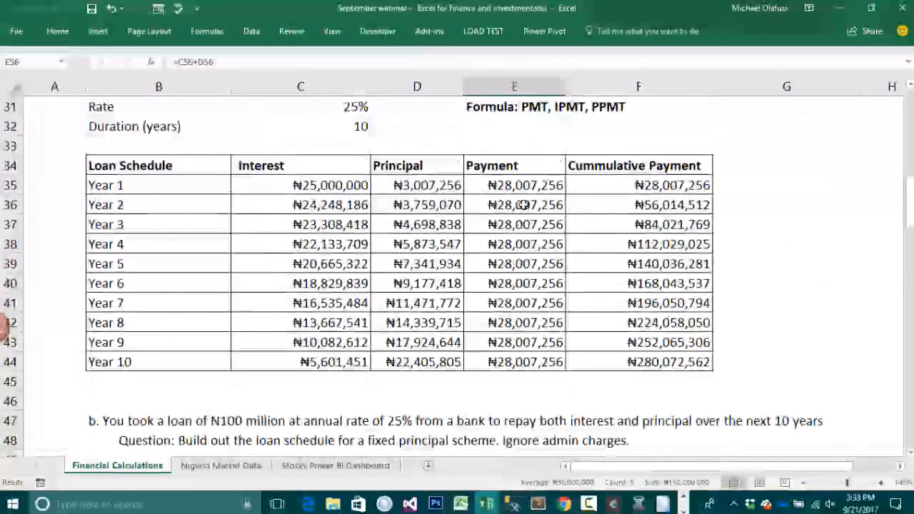
pyautogui.moveTo(524, 187); pyautogui.dragTo(536, 362)
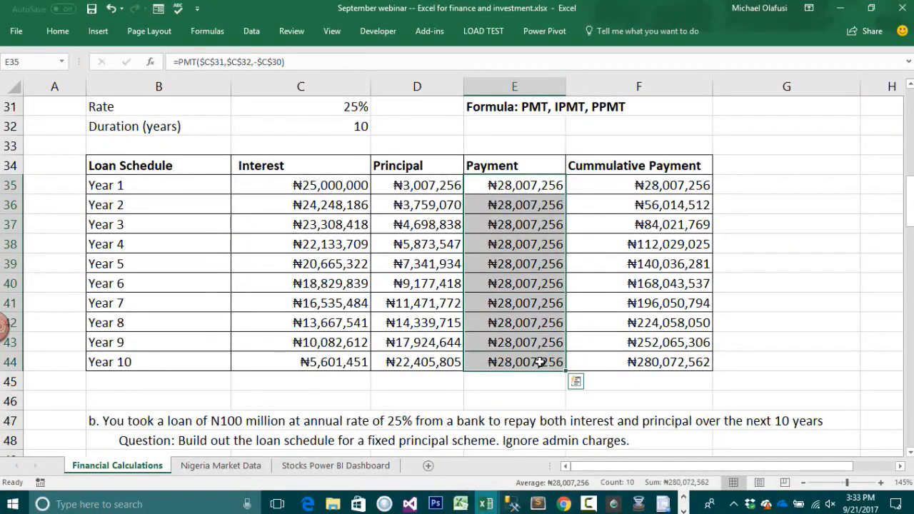
pyautogui.click(531, 384)
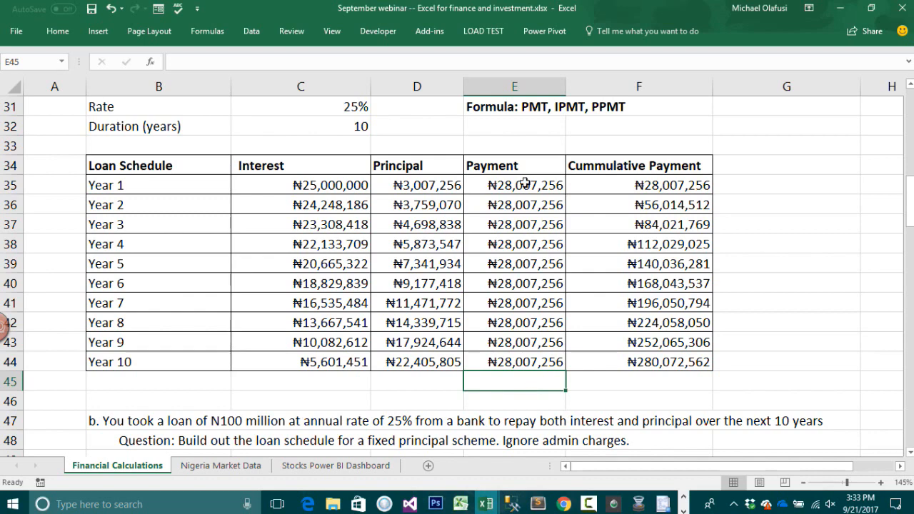
pyautogui.moveTo(525, 184); pyautogui.dragTo(518, 347)
pyautogui.scroll(-6, 531, 291)
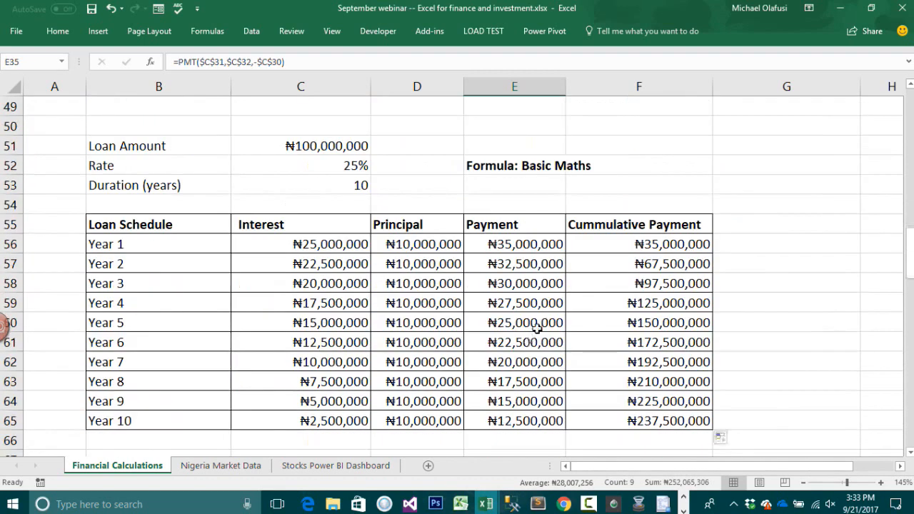
pyautogui.moveTo(548, 245); pyautogui.dragTo(519, 422)
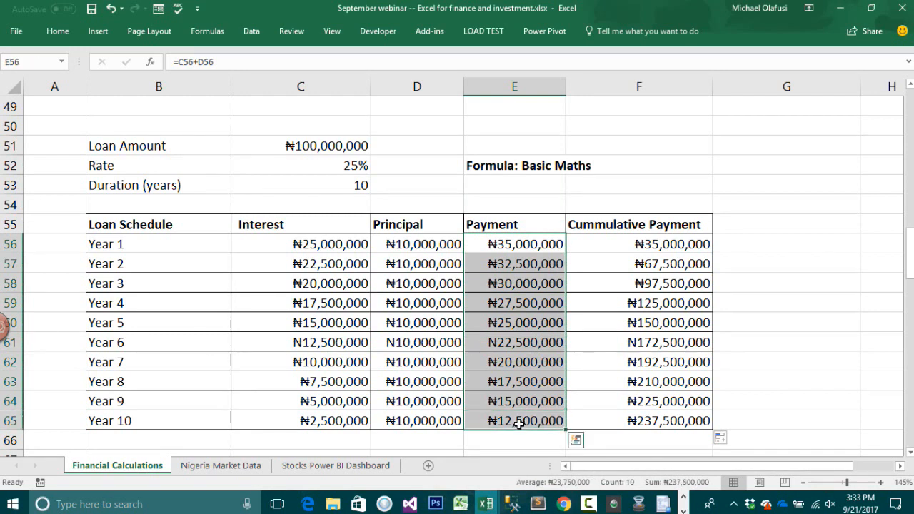
pyautogui.click(739, 314)
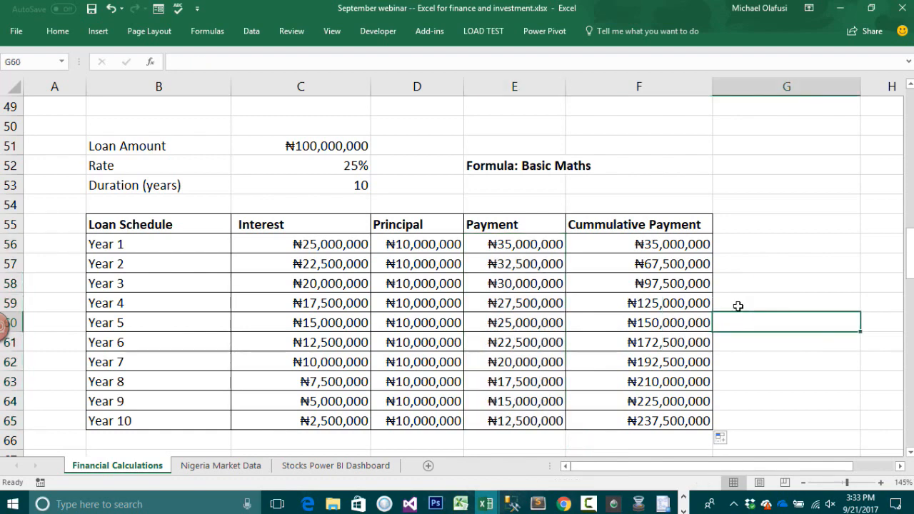
# Step: Go to section 4, Mortgage or car loan, and highlight row 71 containing question a about the 3 bedroom flat
pyautogui.scroll(-5, 614, 281)
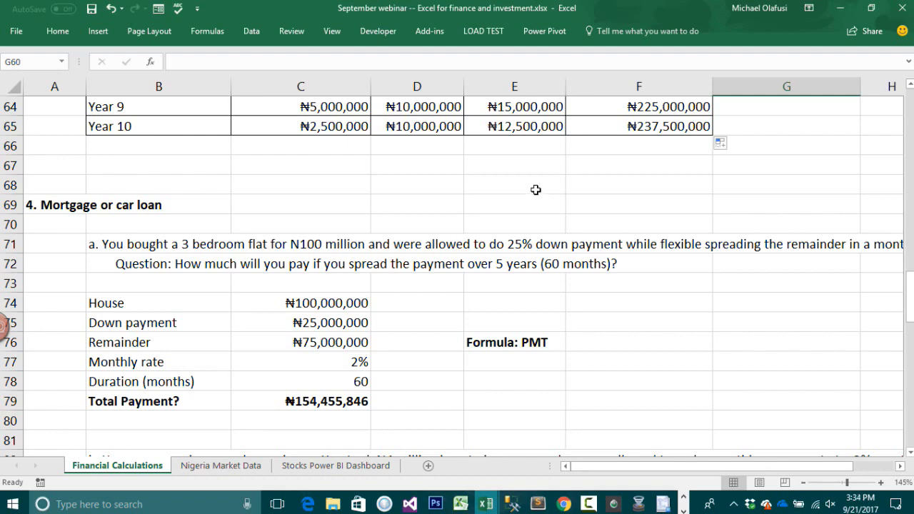
pyautogui.scroll(-1, 140, 240)
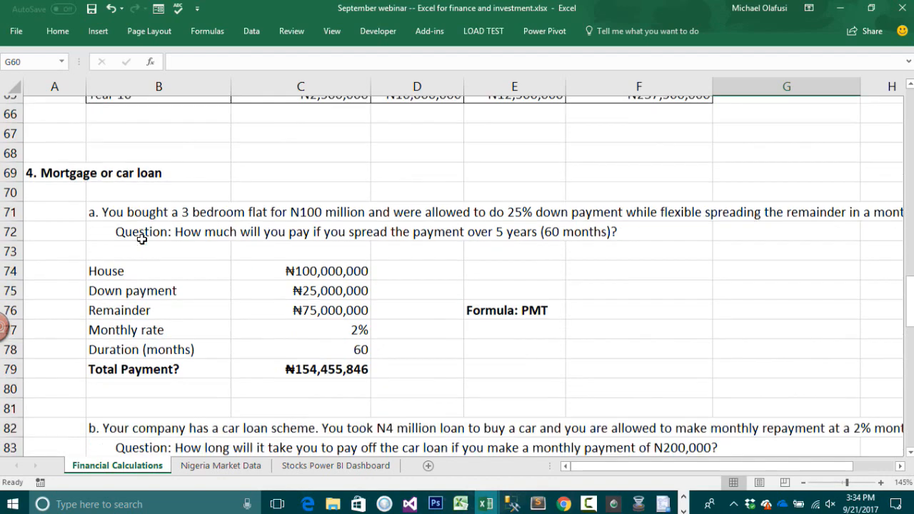
pyautogui.click(4, 185)
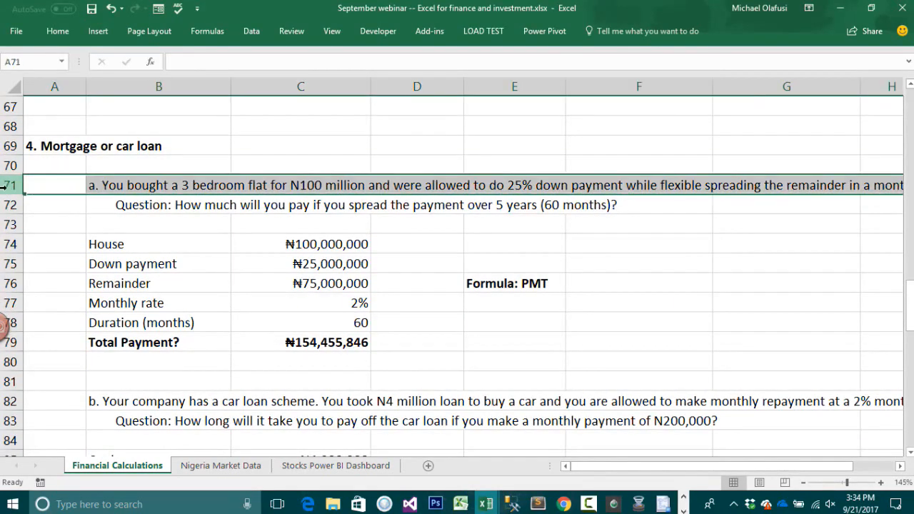
# Step: Read question a in row 71 through to its end, covering the flat price, down payment and monthly repayment rate
pyautogui.click(224, 253)
pyautogui.click(127, 185)
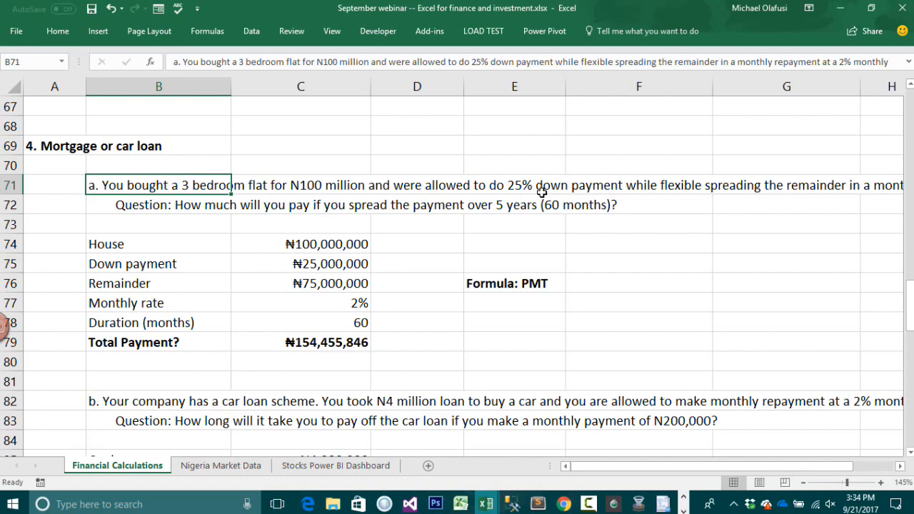
pyautogui.press('Right')
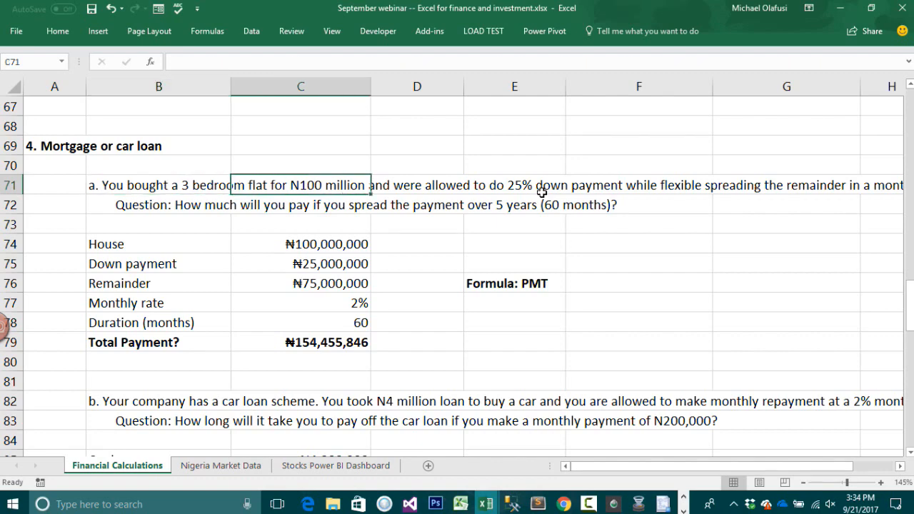
pyautogui.click(900, 465)
pyautogui.click(899, 466)
pyautogui.click(900, 465)
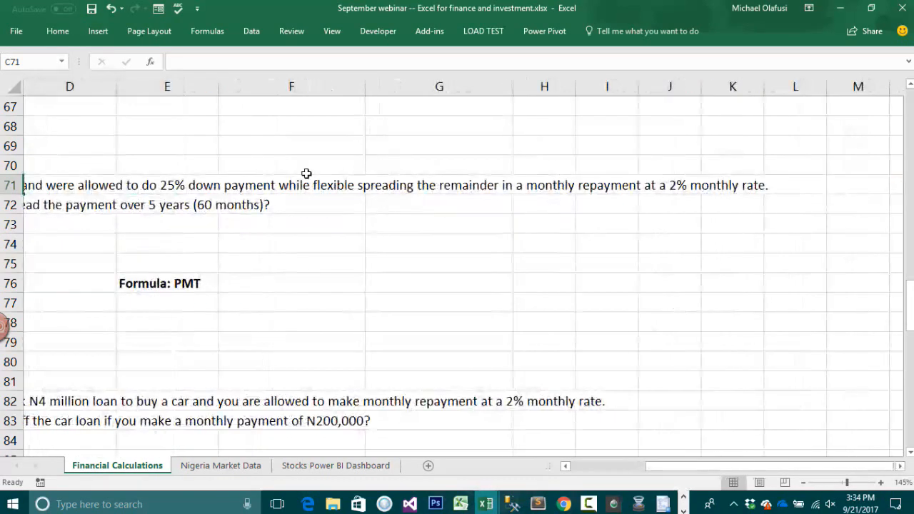
pyautogui.moveTo(231, 184); pyautogui.dragTo(733, 189)
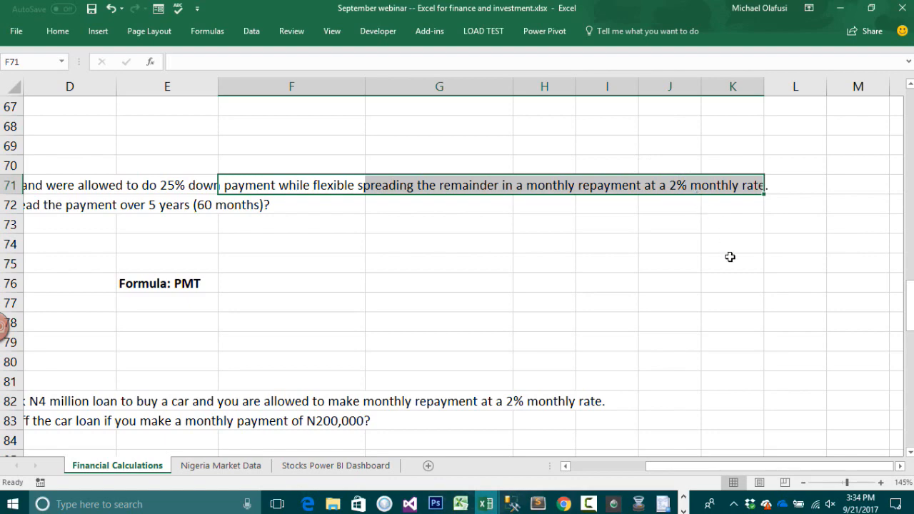
pyautogui.moveTo(800, 467); pyautogui.dragTo(669, 469)
# Step: Review the house, down payment, remainder and monthly rate inputs in C74:C77, plus the 5-year payment question in row 72
pyautogui.click(169, 241)
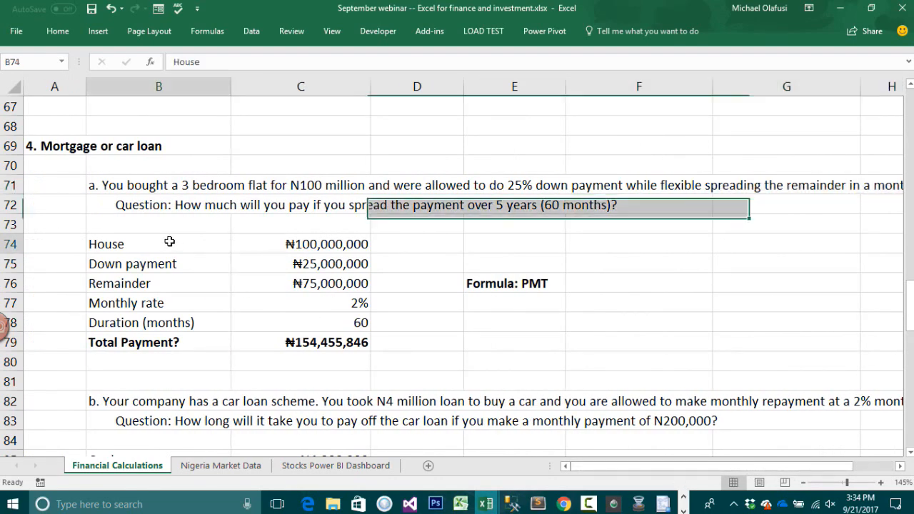
pyautogui.click(312, 244)
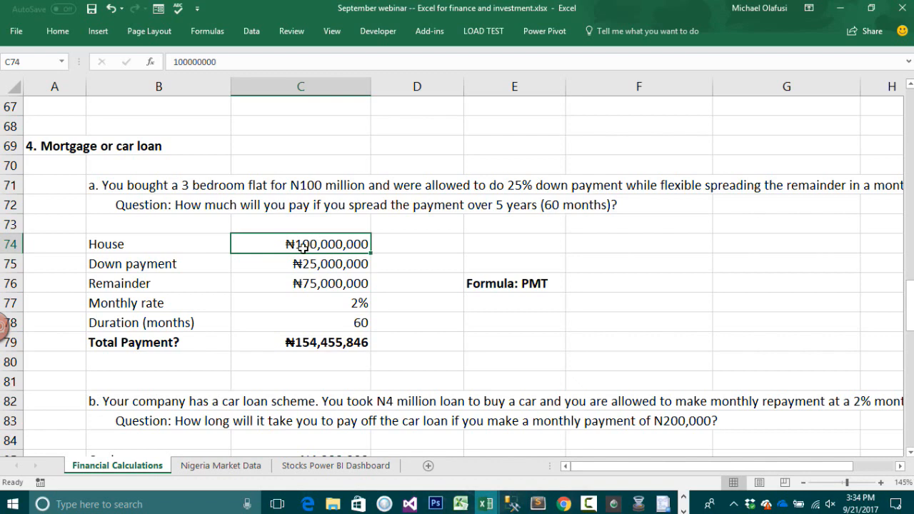
pyautogui.click(280, 266)
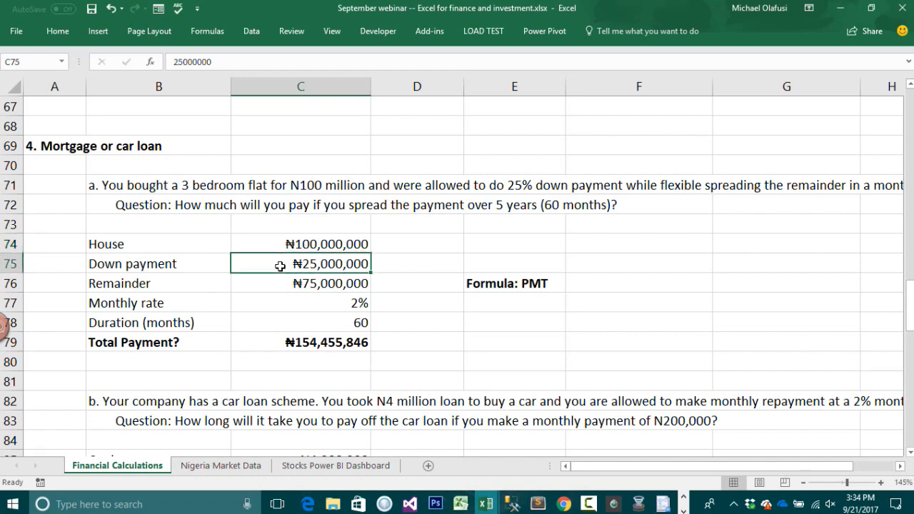
pyautogui.click(260, 286)
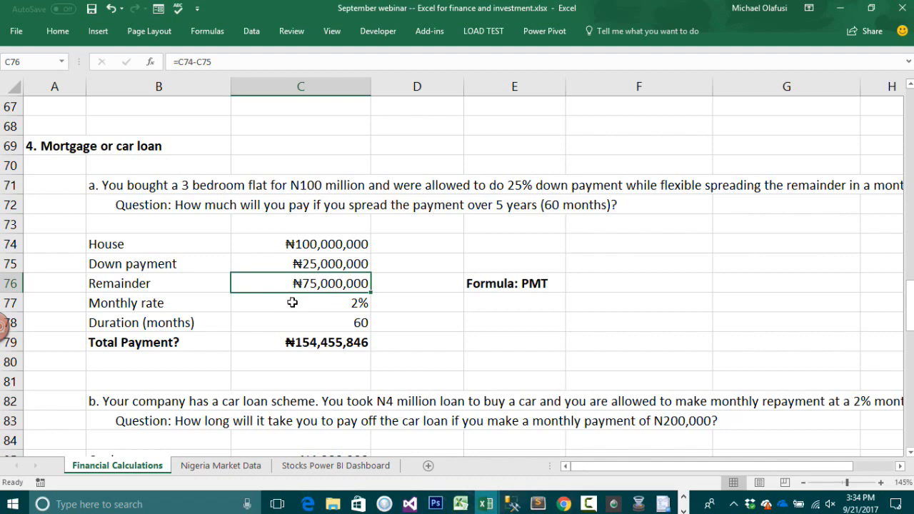
pyautogui.click(292, 302)
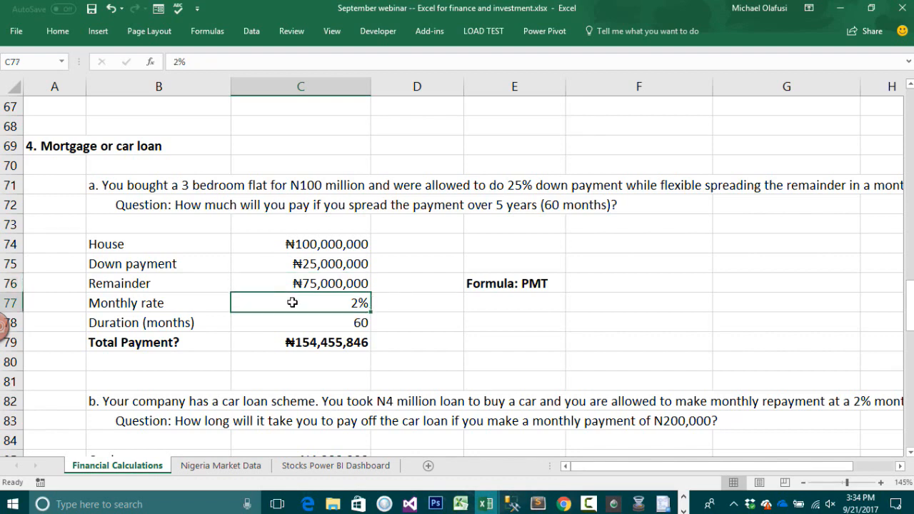
pyautogui.click(186, 205)
pyautogui.moveTo(186, 205)
pyautogui.mouseDown()
pyautogui.moveTo(619, 218)
pyautogui.moveTo(577, 206)
pyautogui.mouseUp()
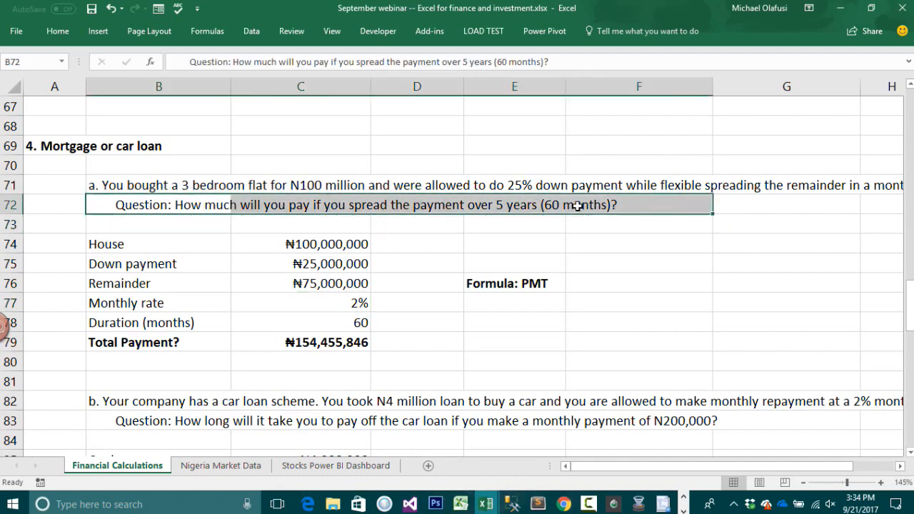
# Step: Clear the existing Total Payment formula from C79
pyautogui.click(322, 319)
pyautogui.click(319, 341)
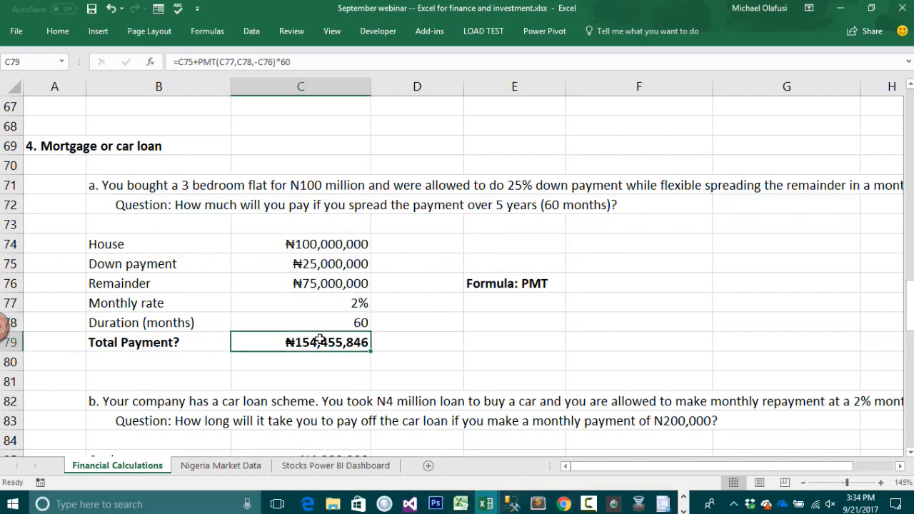
pyautogui.press('BackSpace')
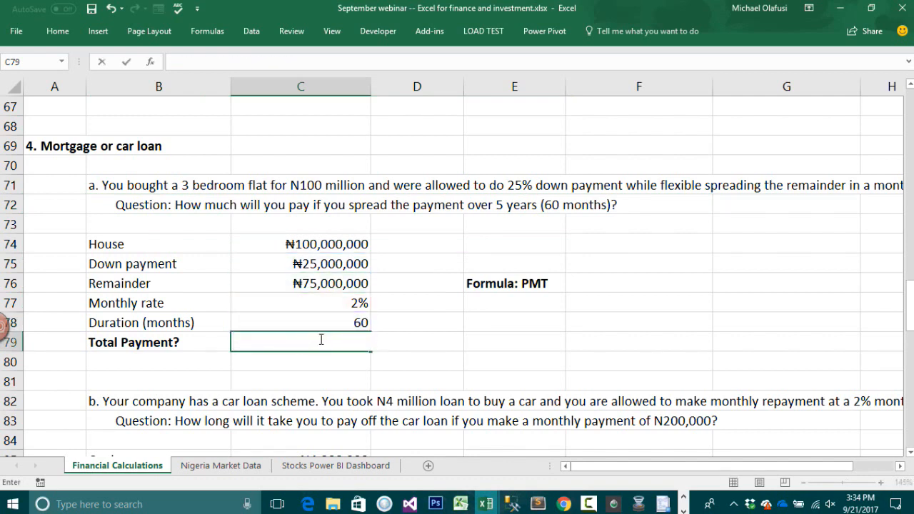
pyautogui.press('Escape')
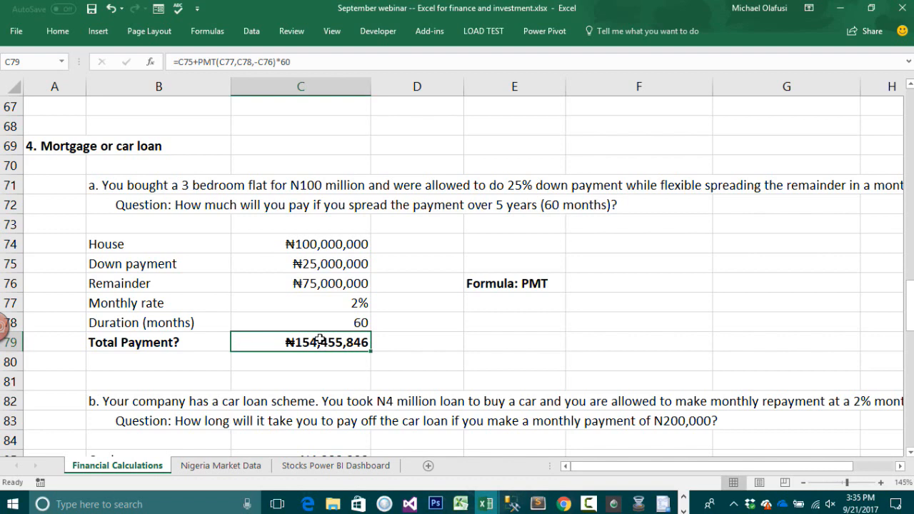
pyautogui.press('Delete')
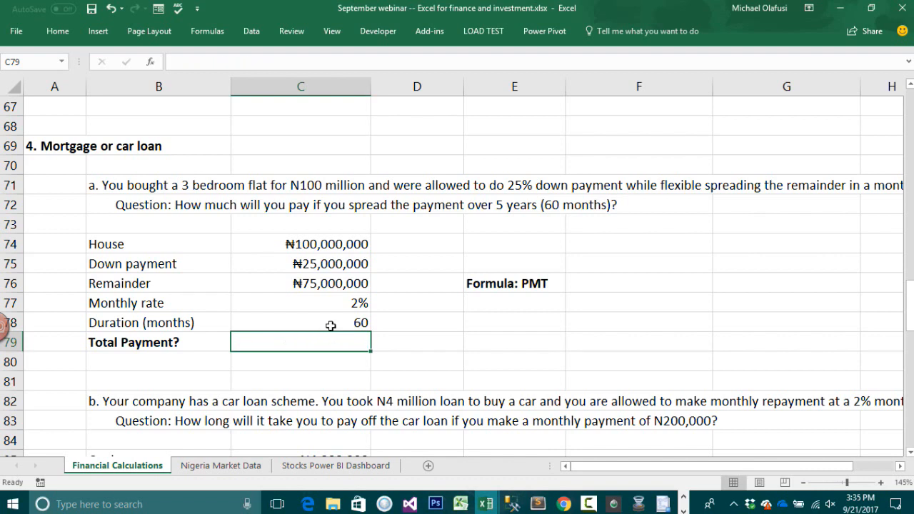
# Step: Compare the formula hint in E76 with the PMT hint of the Savings Goal exercise in E7
pyautogui.click(332, 323)
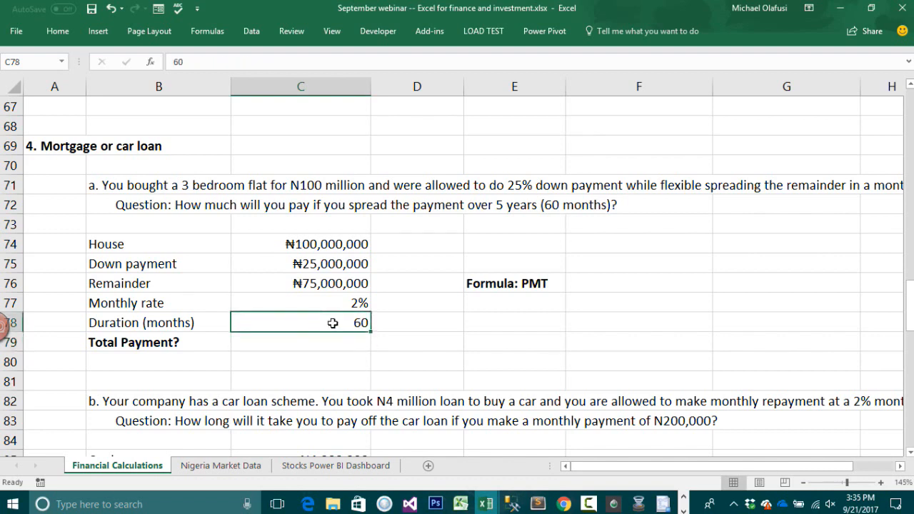
pyautogui.click(279, 342)
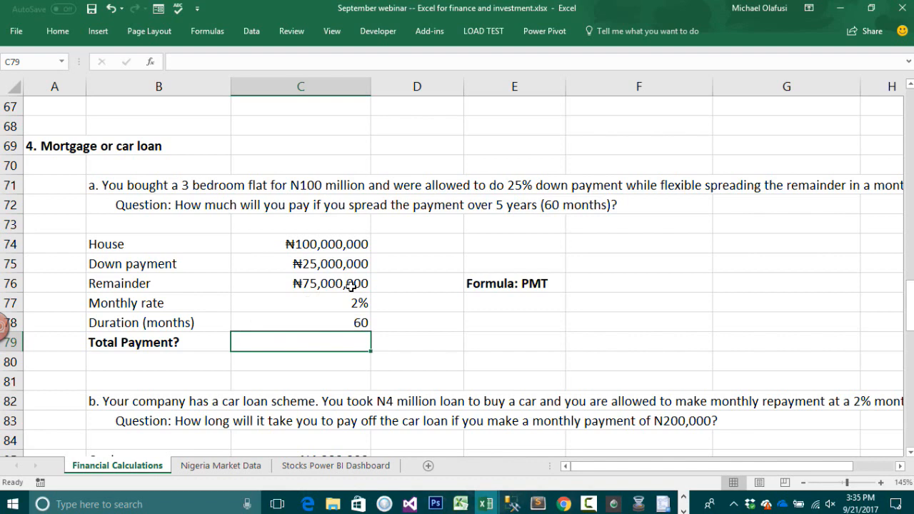
pyautogui.click(521, 286)
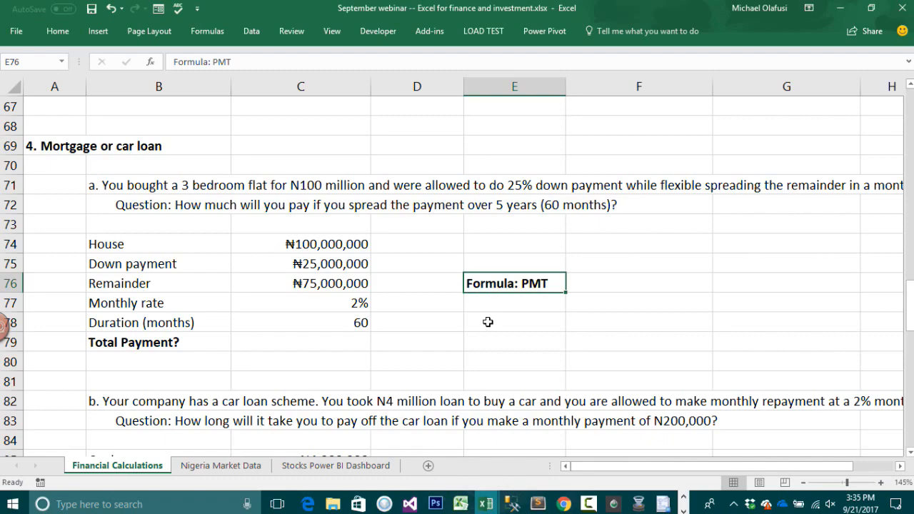
pyautogui.scroll(20, 620, 266)
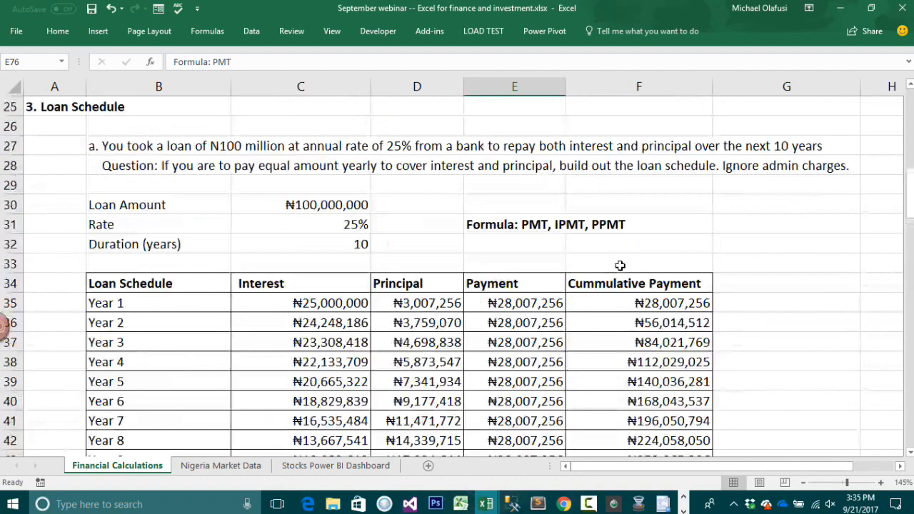
pyautogui.click(531, 225)
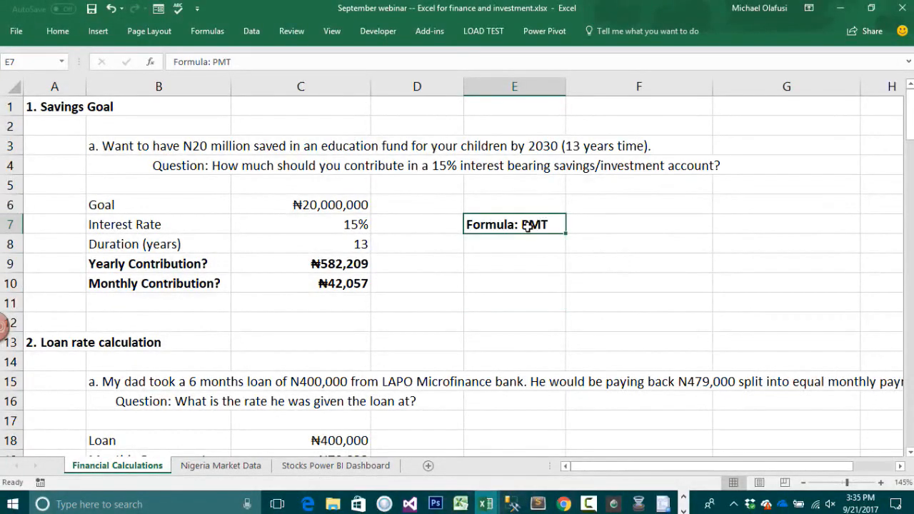
pyautogui.scroll(-9, 579, 229)
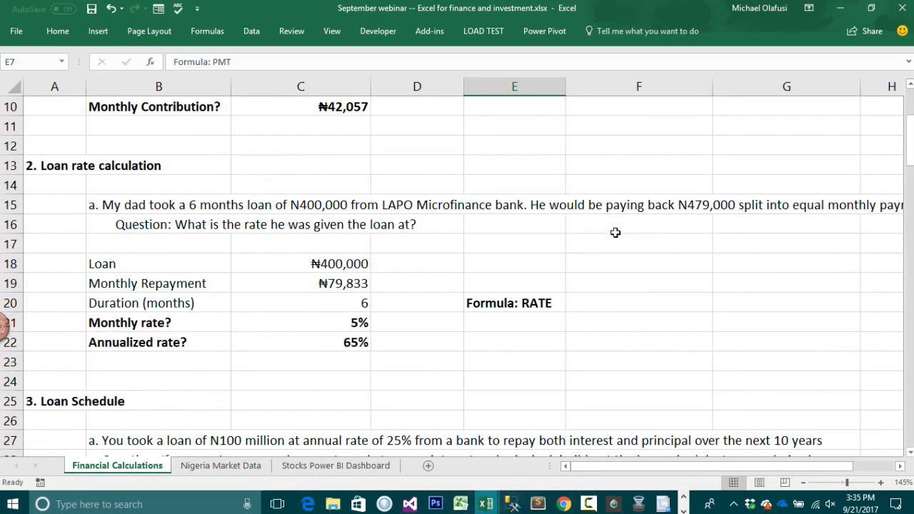
pyautogui.scroll(-14, 617, 237)
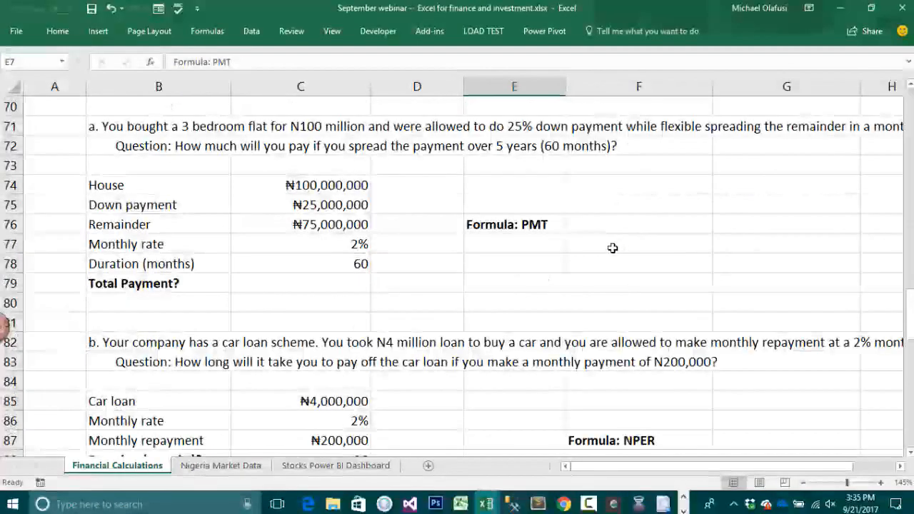
pyautogui.click(526, 227)
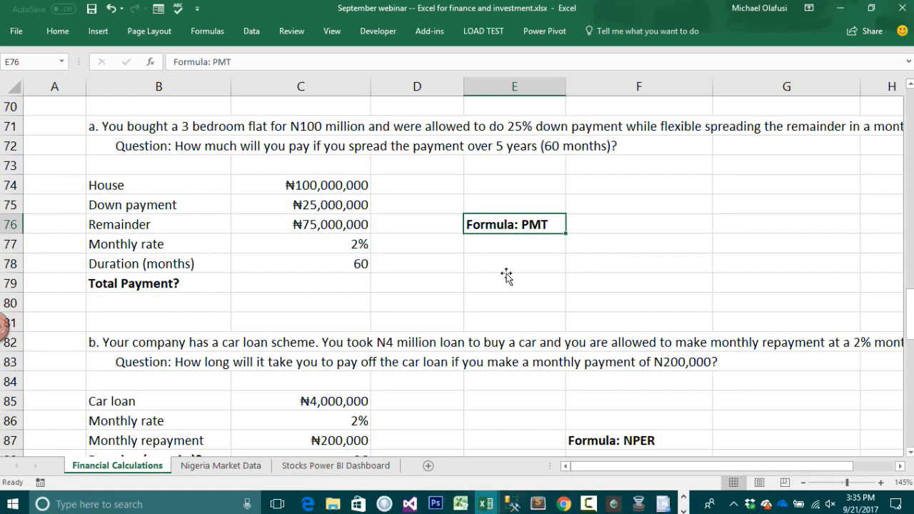
pyautogui.scroll(1, 510, 264)
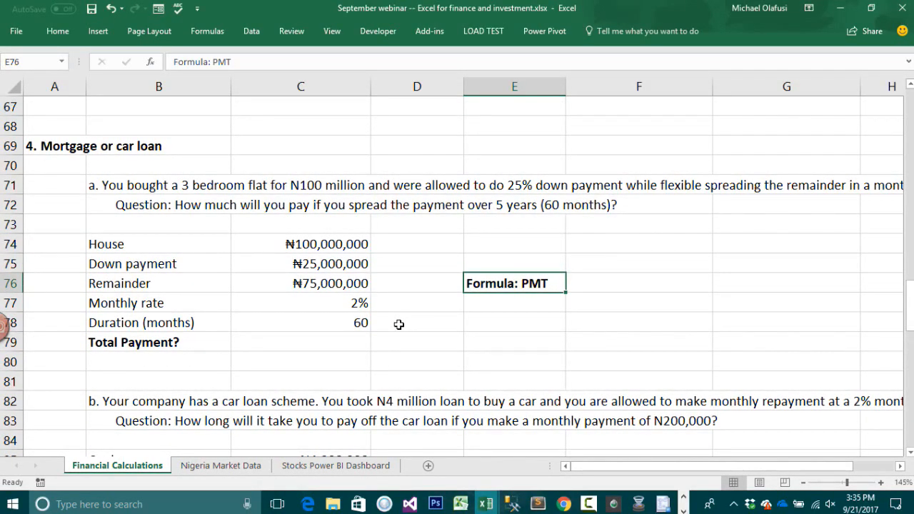
# Step: Start a PMT formula in C79 for the Total Payment and open its function arguments, keeping the input cells in view
pyautogui.click(296, 300)
pyautogui.click(317, 284)
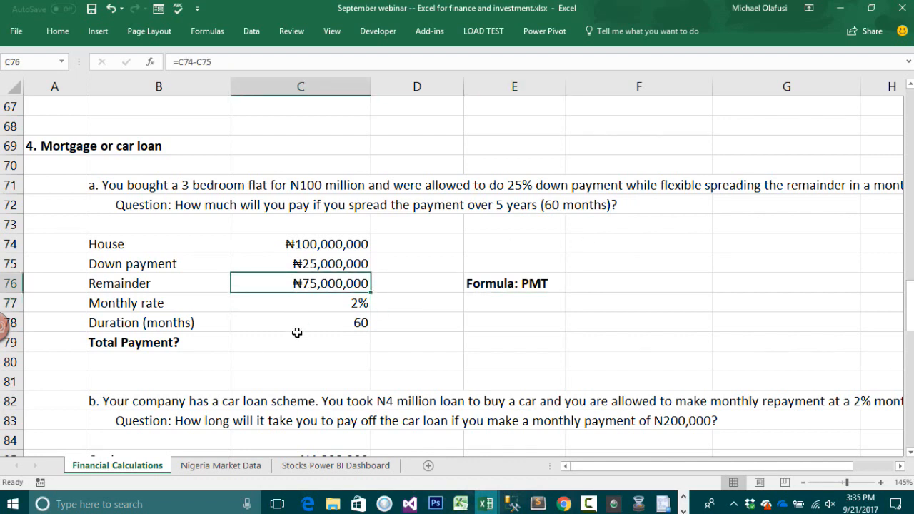
pyautogui.click(299, 329)
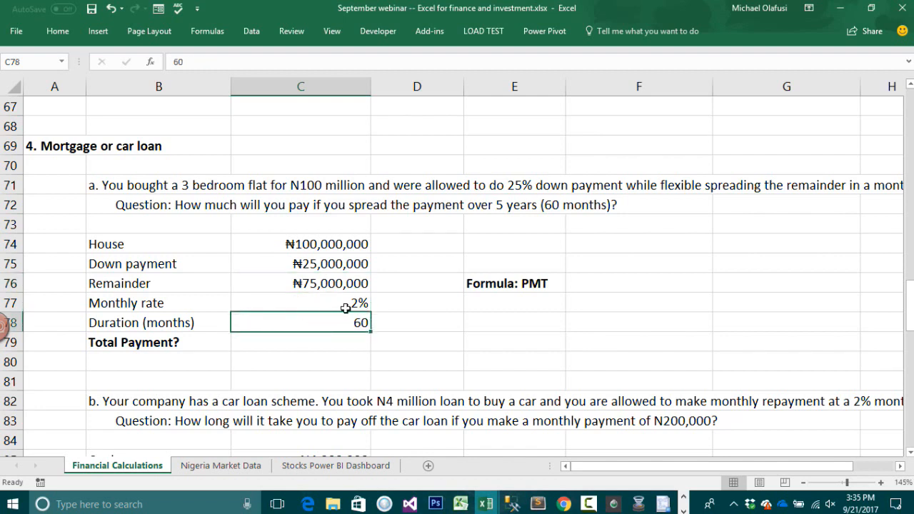
pyautogui.click(328, 342)
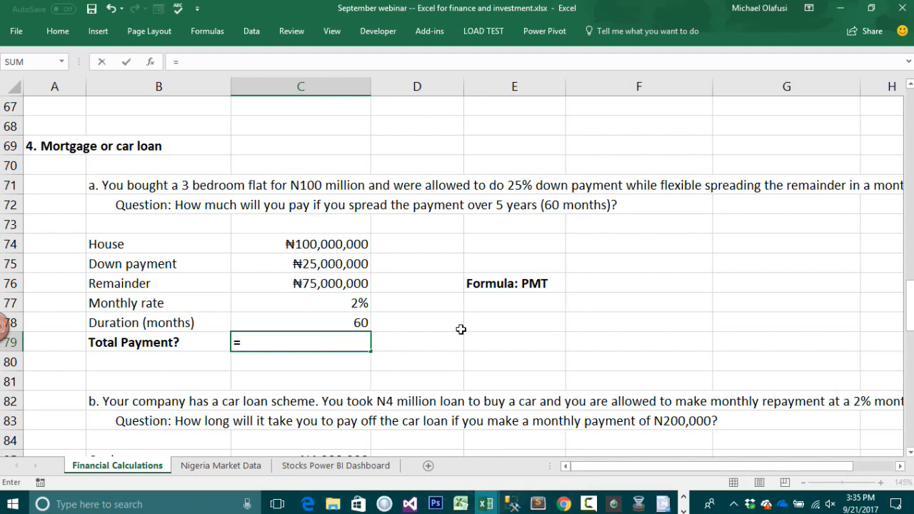
pyautogui.write('pmt(')
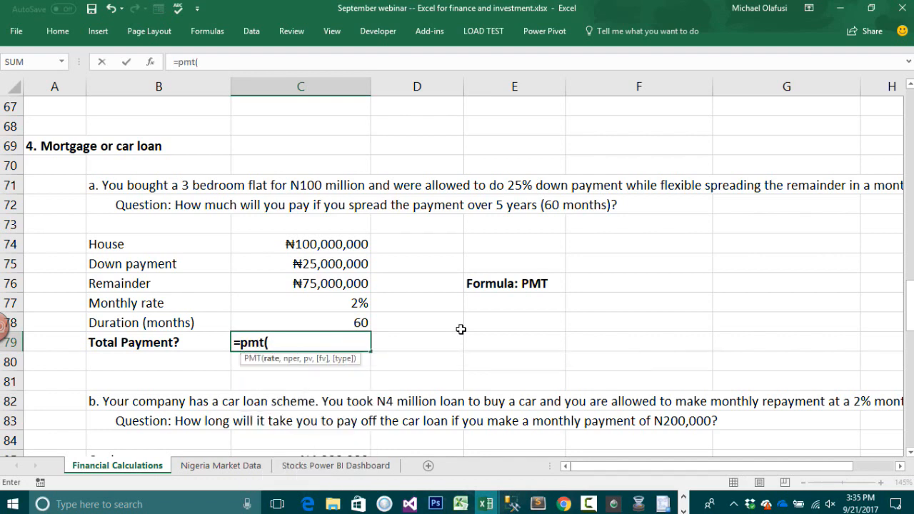
pyautogui.click(150, 63)
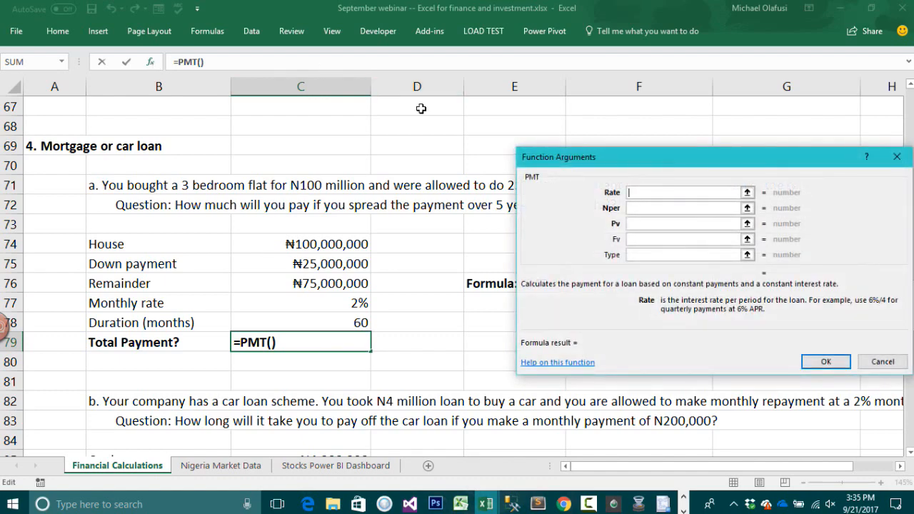
pyautogui.moveTo(565, 152); pyautogui.dragTo(480, 90)
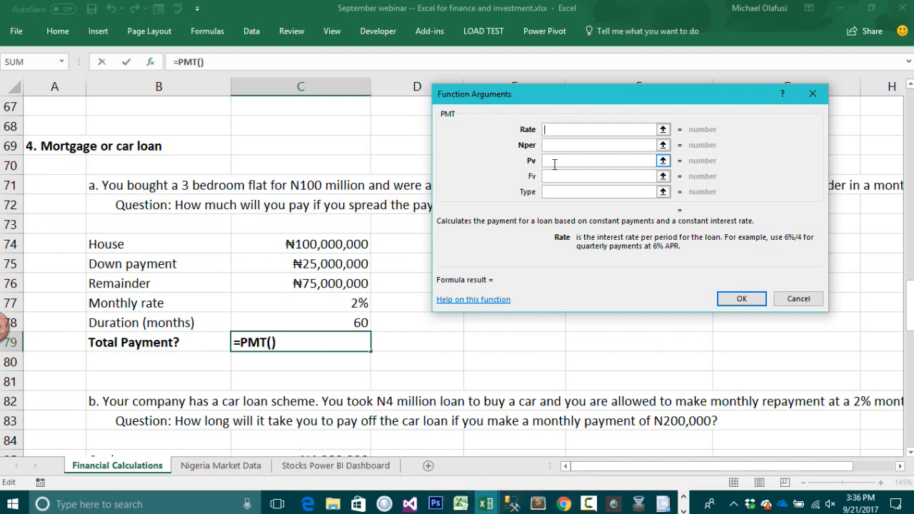
# Step: Set the PMT arguments to C77 for Rate, C78 for Nper and C76 for Pv
pyautogui.click(343, 307)
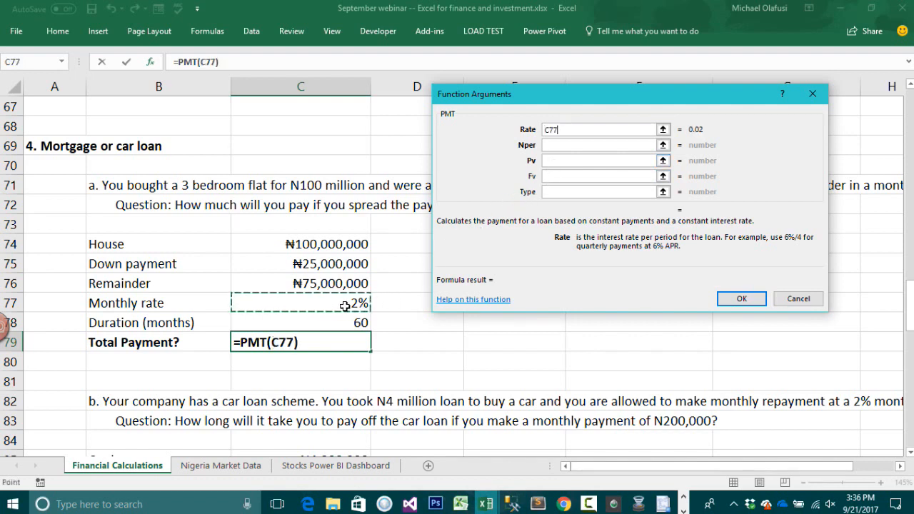
pyautogui.click(557, 144)
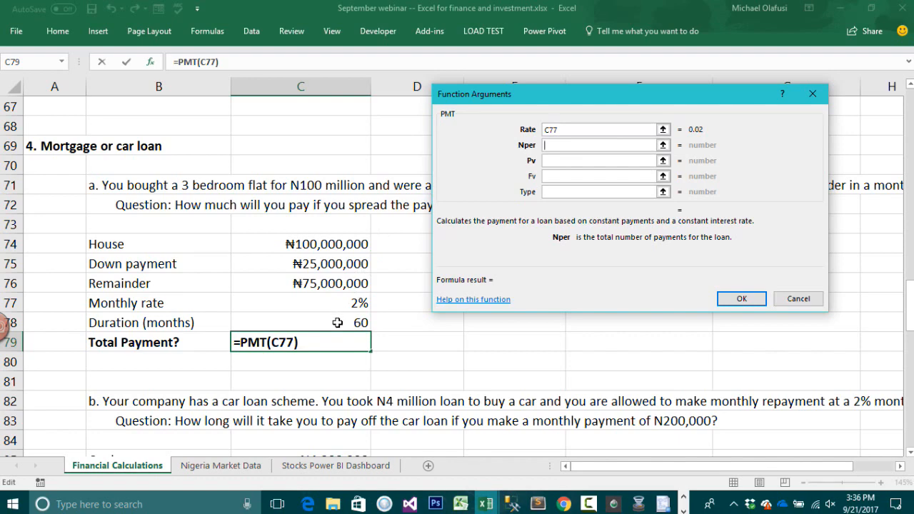
pyautogui.moveTo(500, 97)
pyautogui.mouseDown()
pyautogui.moveTo(561, 214)
pyautogui.moveTo(506, 237)
pyautogui.moveTo(544, 181)
pyautogui.moveTo(513, 109)
pyautogui.moveTo(492, 93)
pyautogui.mouseUp()
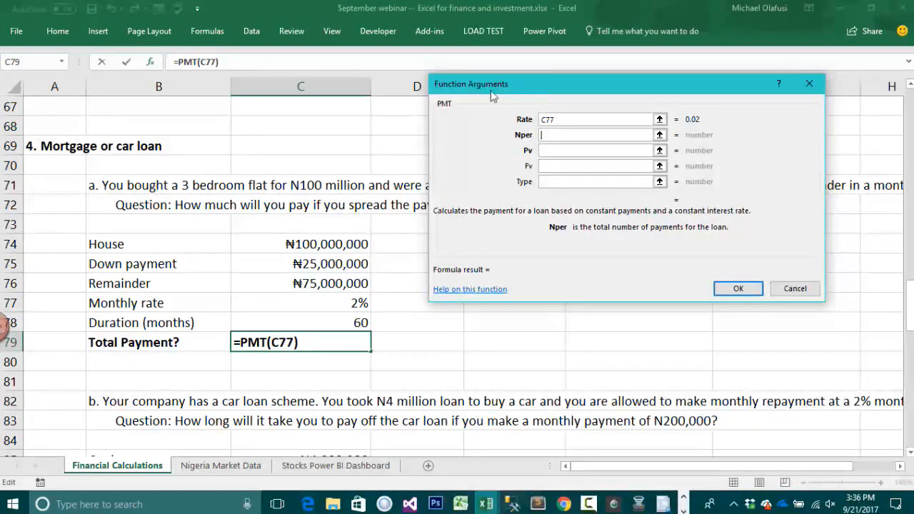
pyautogui.click(314, 325)
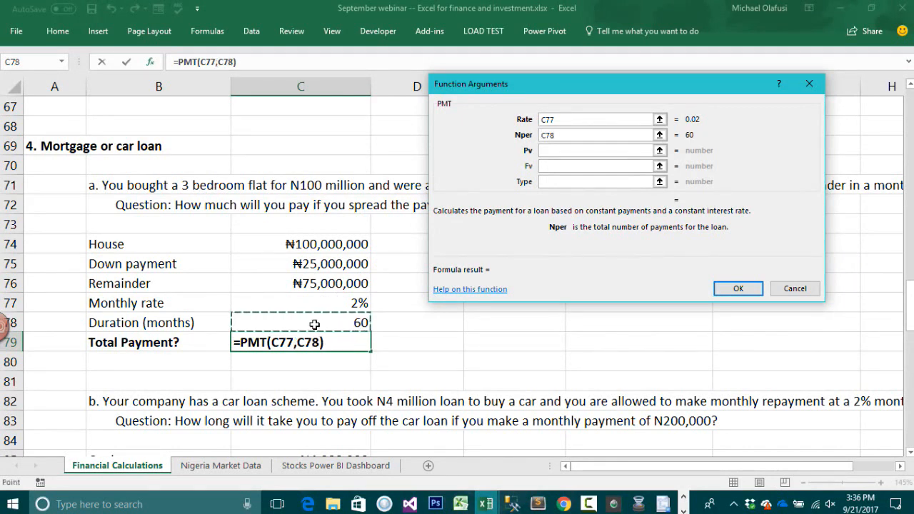
pyautogui.click(568, 150)
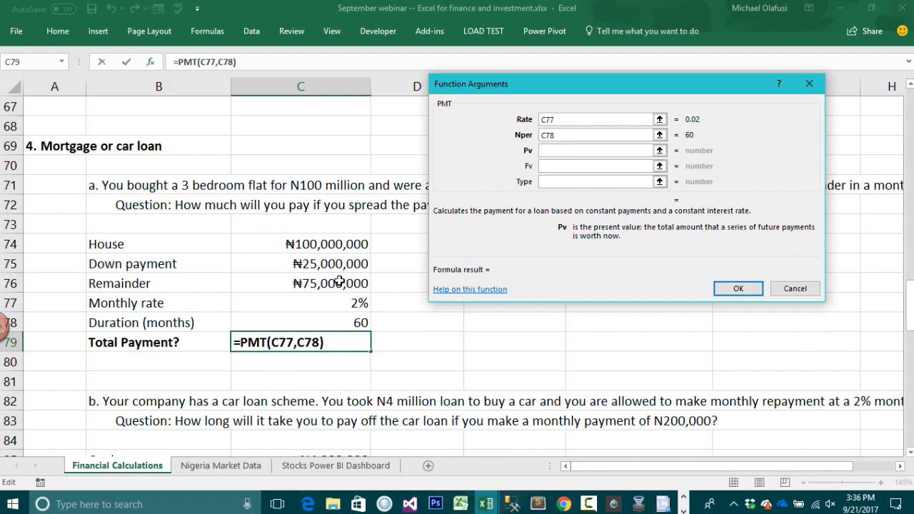
pyautogui.click(295, 281)
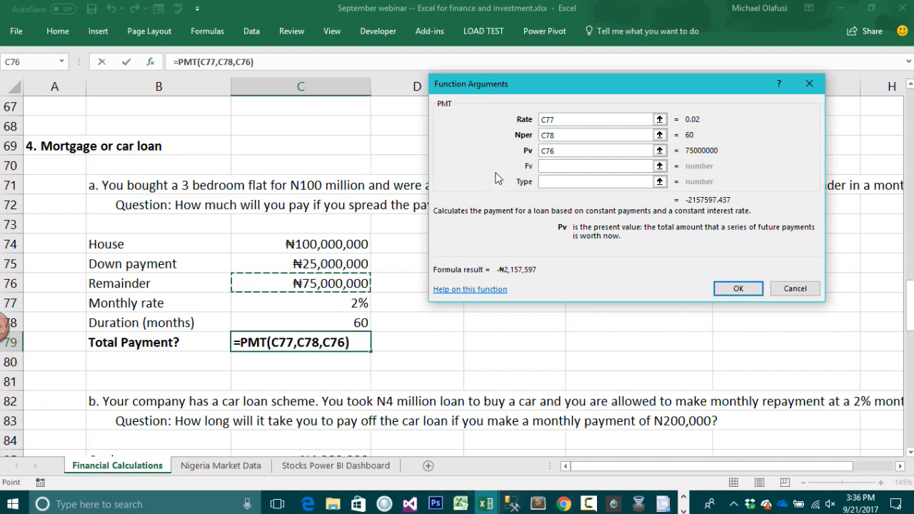
# Step: Negate the Pv argument to -C76, leave Fv and Type empty, and enter the PMT formula in C79
pyautogui.click(544, 152)
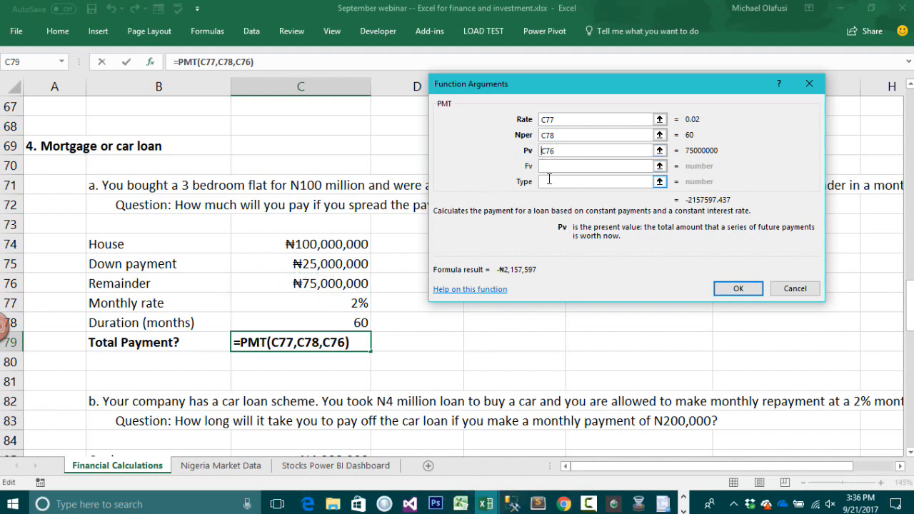
pyautogui.write('-')
pyautogui.click(554, 167)
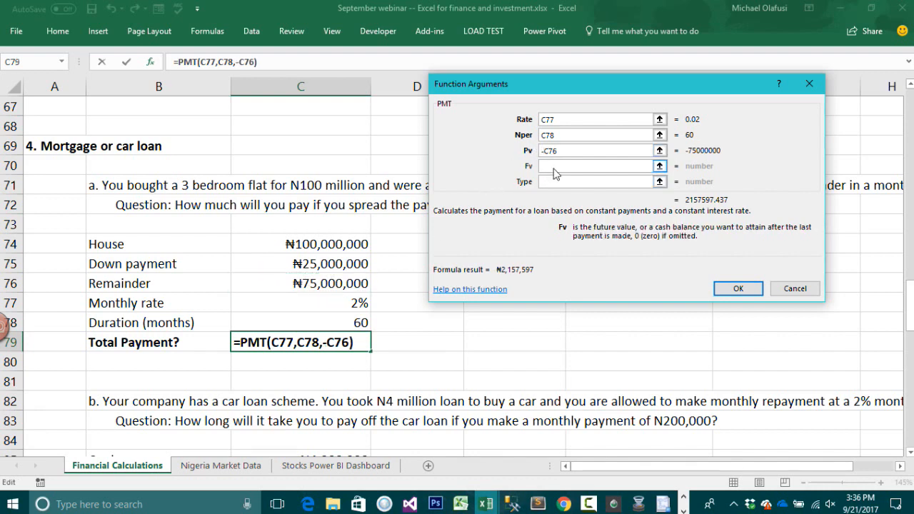
pyautogui.click(551, 182)
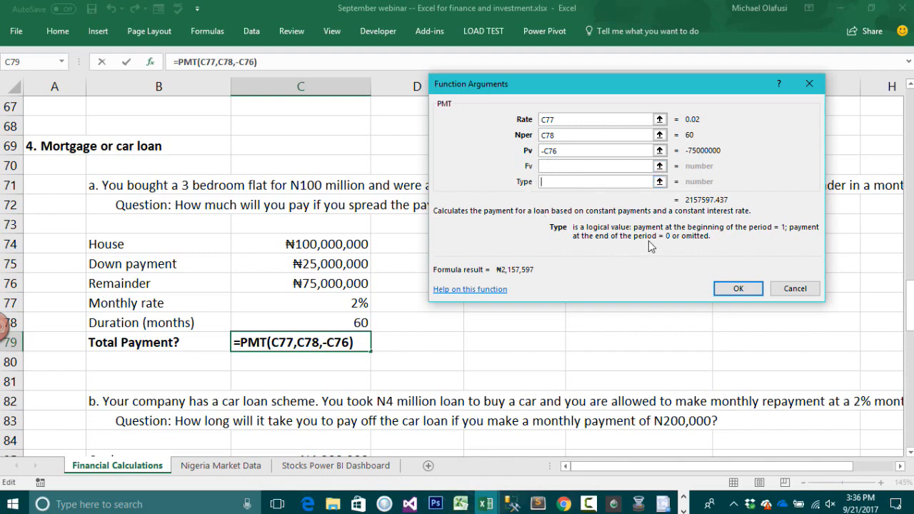
pyautogui.click(740, 288)
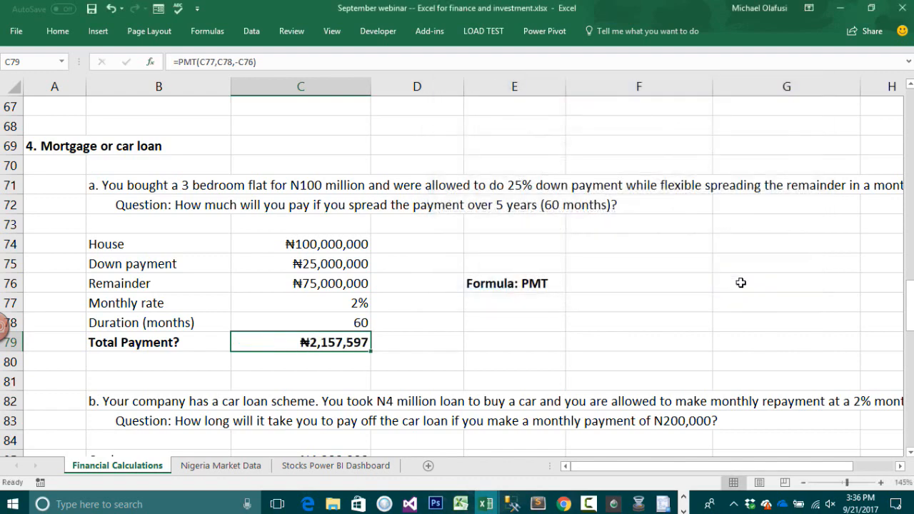
# Step: Multiply the PMT result in C79 by the duration in C78 and enclose the product in parentheses
pyautogui.doubleClick(303, 343)
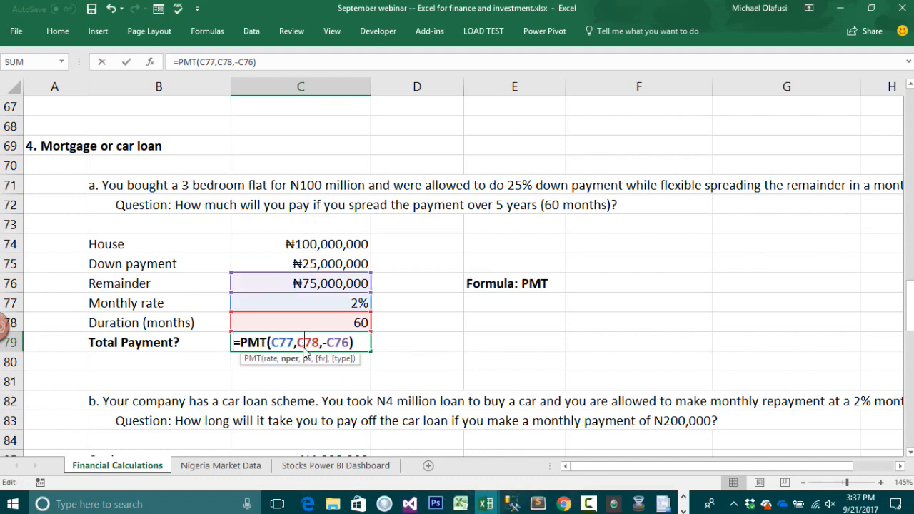
pyautogui.click(243, 346)
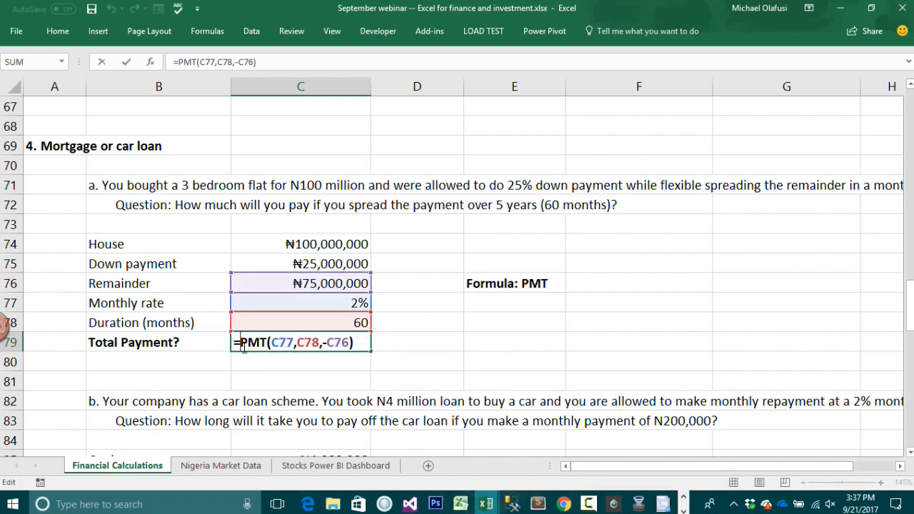
pyautogui.click(359, 342)
pyautogui.write('*')
pyautogui.click(359, 322)
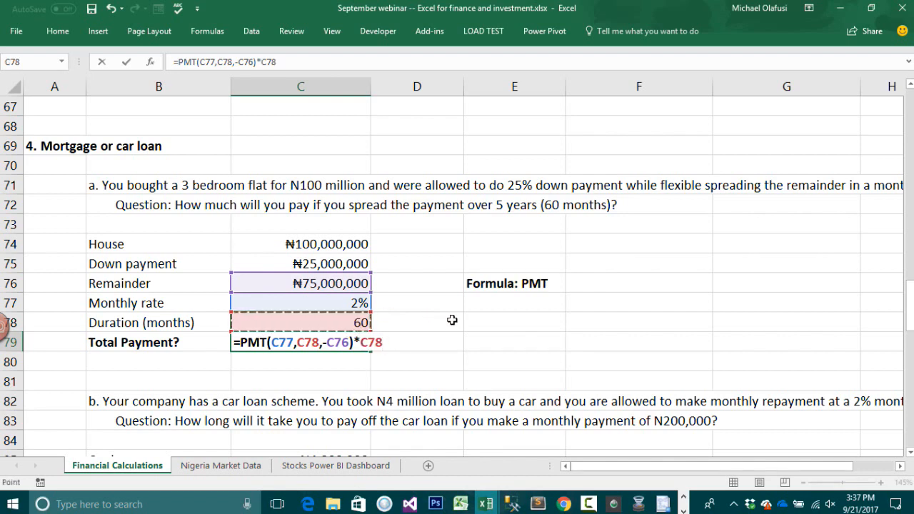
pyautogui.write(')')
pyautogui.click(241, 342)
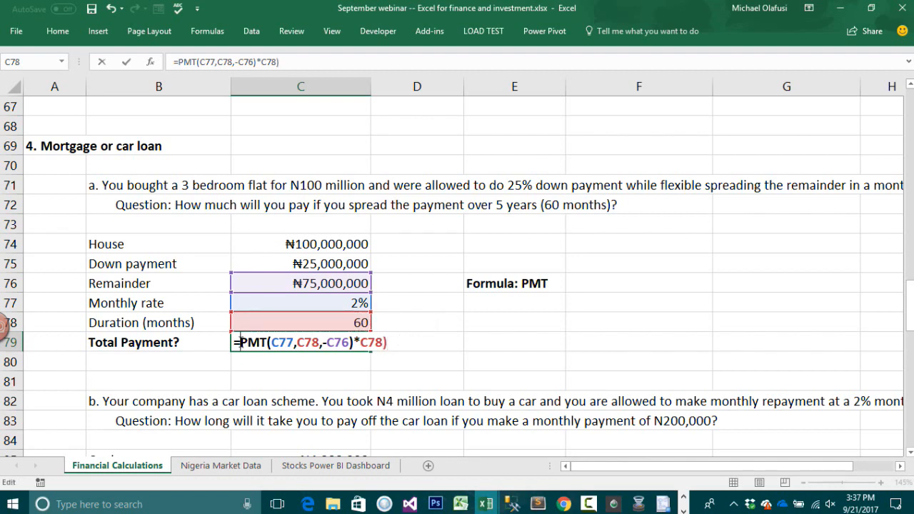
pyautogui.write('(')
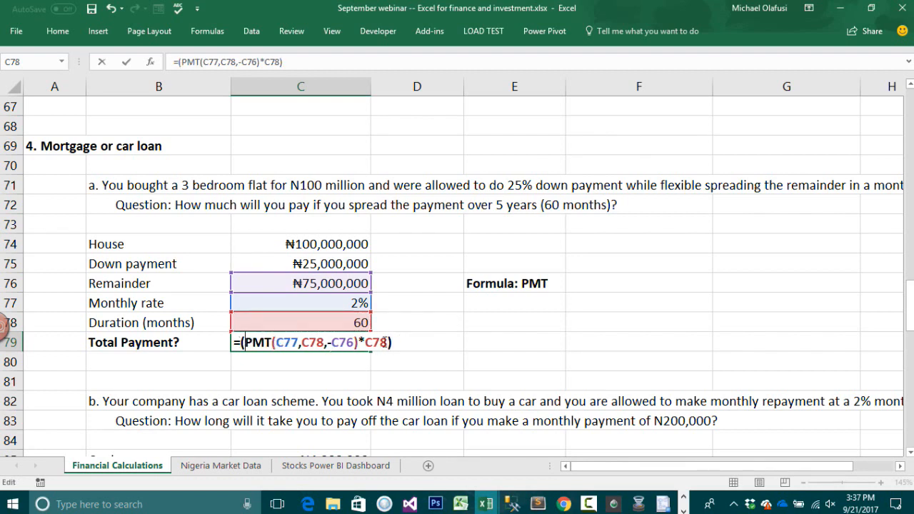
# Step: Add the down payment in C75 to the Total Payment formula, completing it as =(PMT(C77,C78,-C76)*C78)+C75
pyautogui.click(401, 337)
pyautogui.write('+')
pyautogui.click(293, 262)
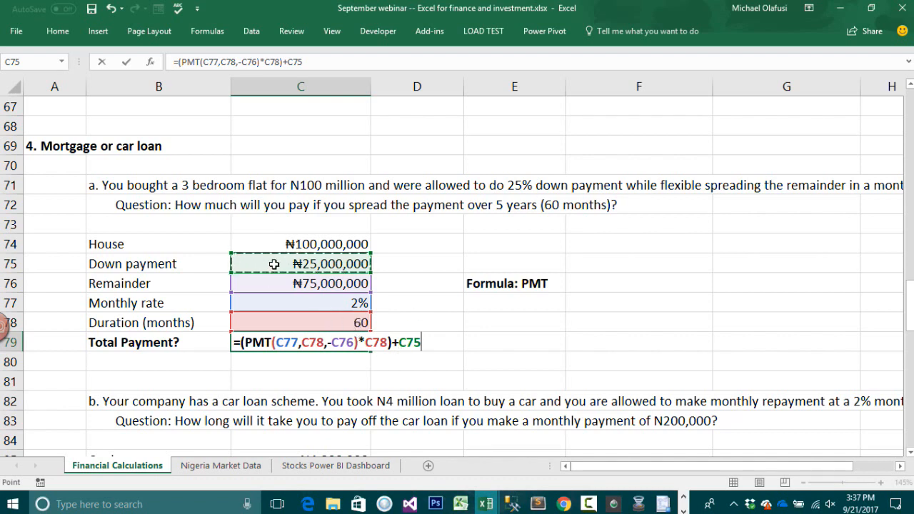
pyautogui.press('Return')
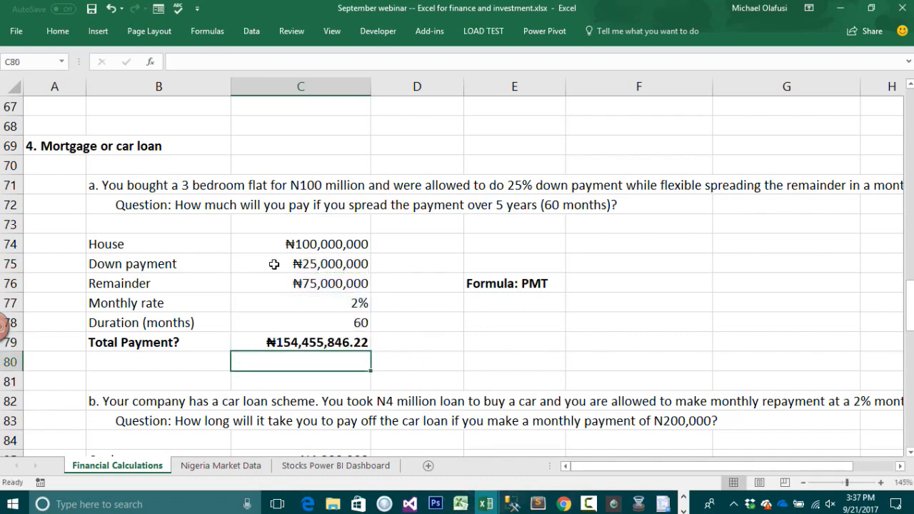
# Step: Compare the Total Payment in C79 with the house price in C74
pyautogui.click(305, 344)
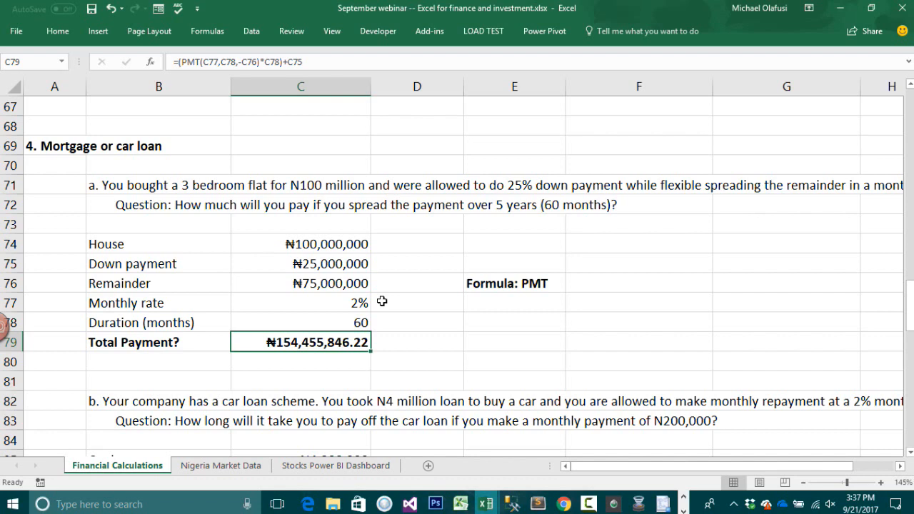
pyautogui.click(287, 250)
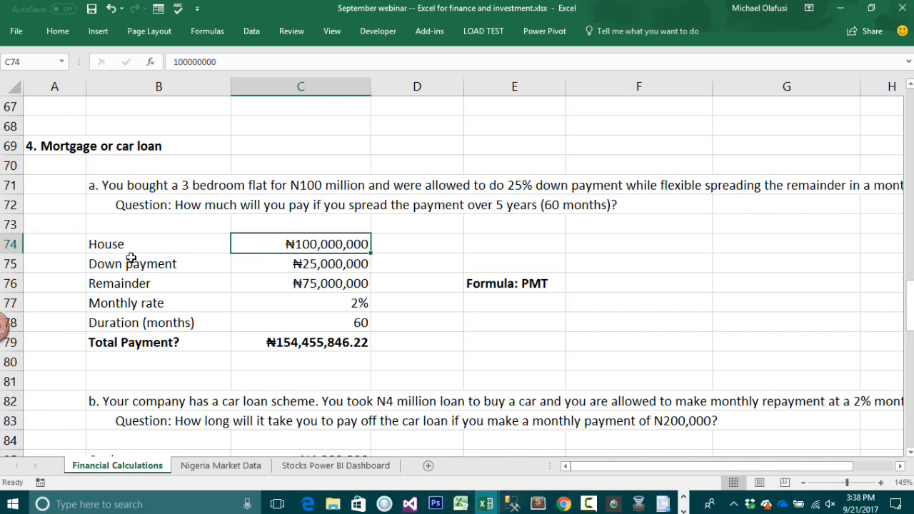
pyautogui.moveTo(135, 247); pyautogui.dragTo(323, 237)
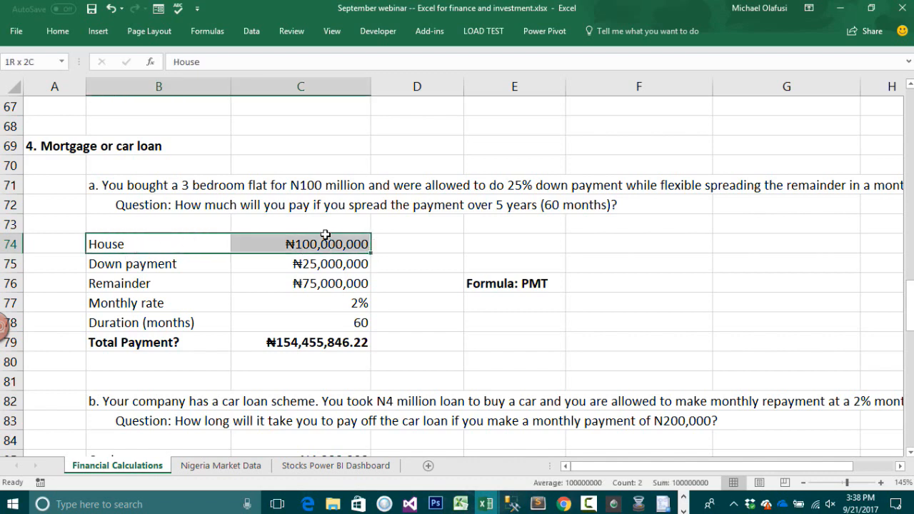
pyautogui.click(287, 243)
pyautogui.moveTo(179, 242); pyautogui.dragTo(329, 236)
pyautogui.scroll(-1, 407, 357)
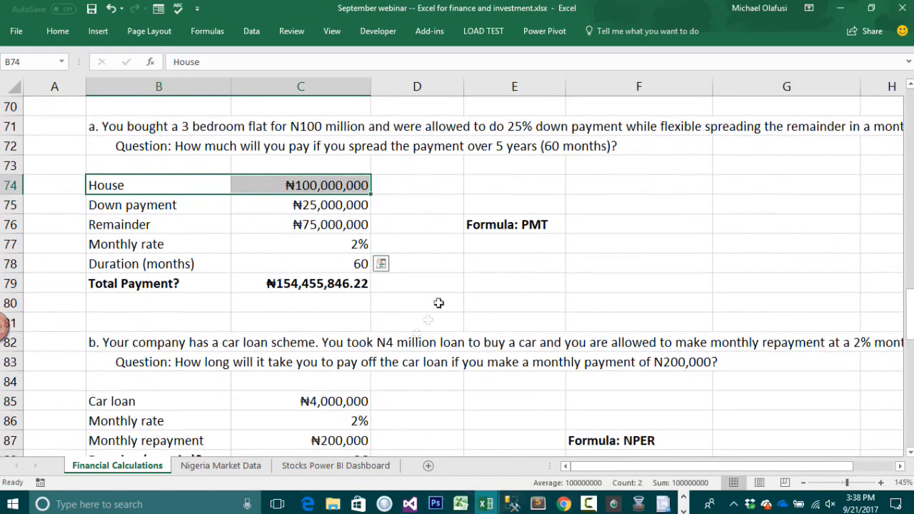
pyautogui.click(307, 285)
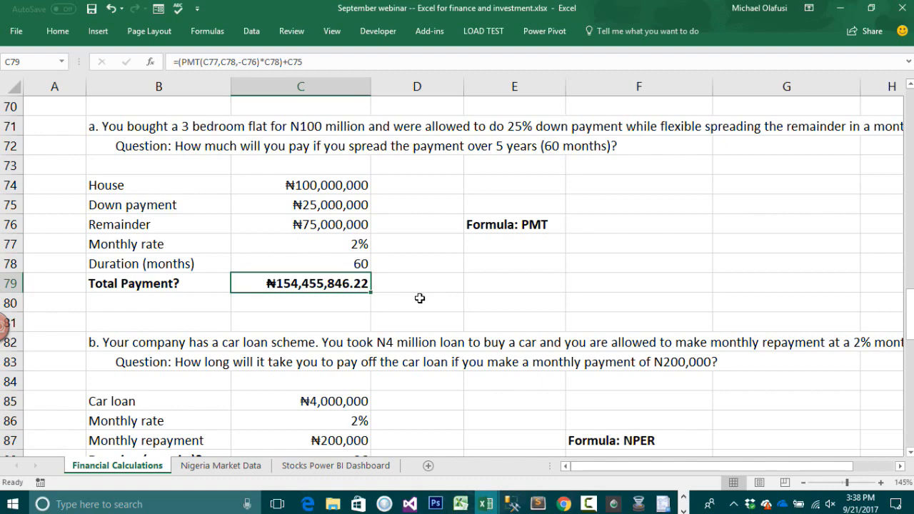
pyautogui.scroll(-1, 419, 298)
pyautogui.moveTo(194, 224); pyautogui.dragTo(283, 222)
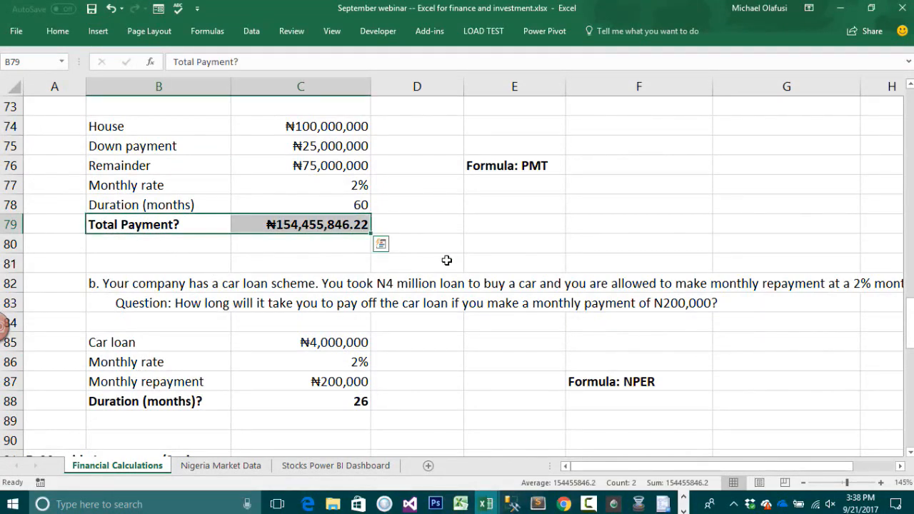
# Step: Examine the car loan scenario in row 82, checking it against the section 4 mortgage exercise
pyautogui.scroll(1, 444, 261)
pyautogui.scroll(-2, 445, 261)
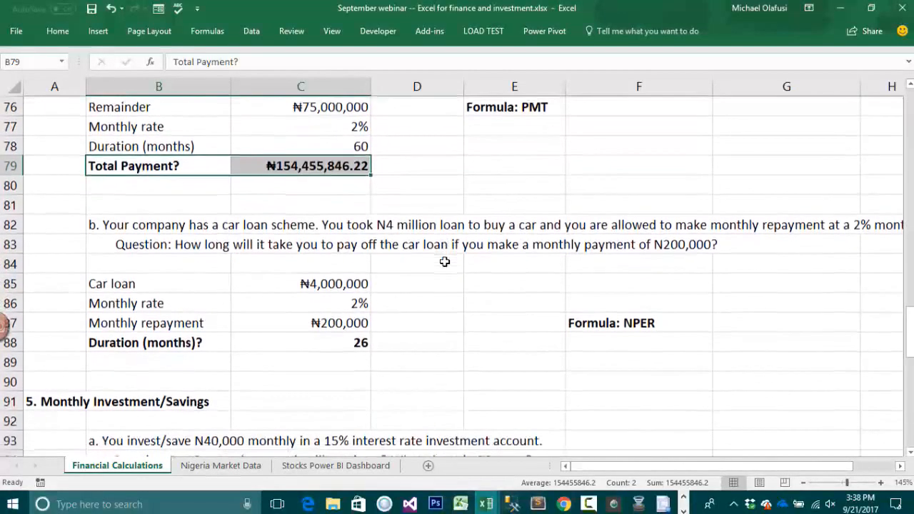
pyautogui.click(131, 226)
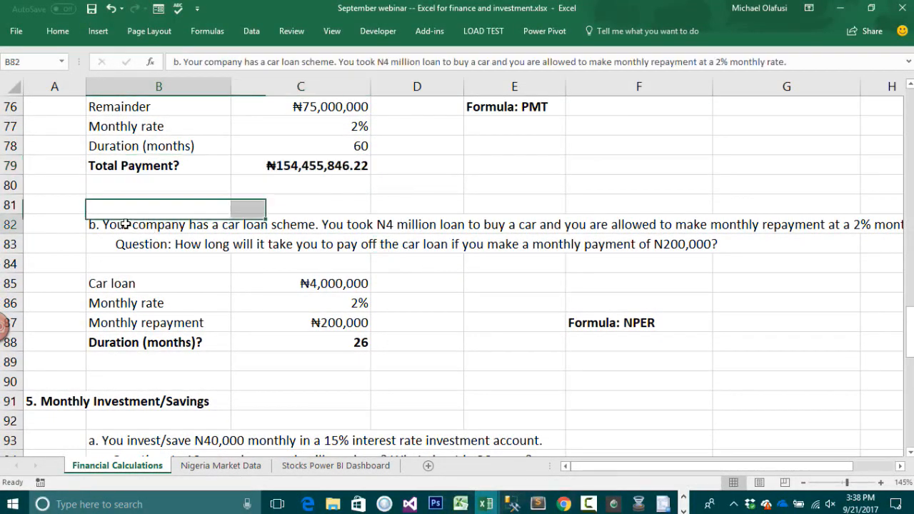
pyautogui.scroll(3, 82, 199)
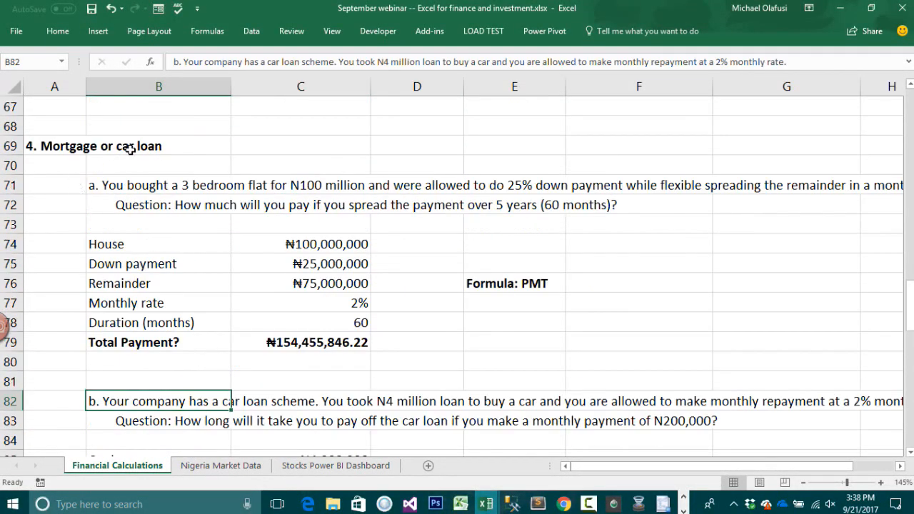
pyautogui.scroll(-3, 128, 170)
pyautogui.click(11, 224)
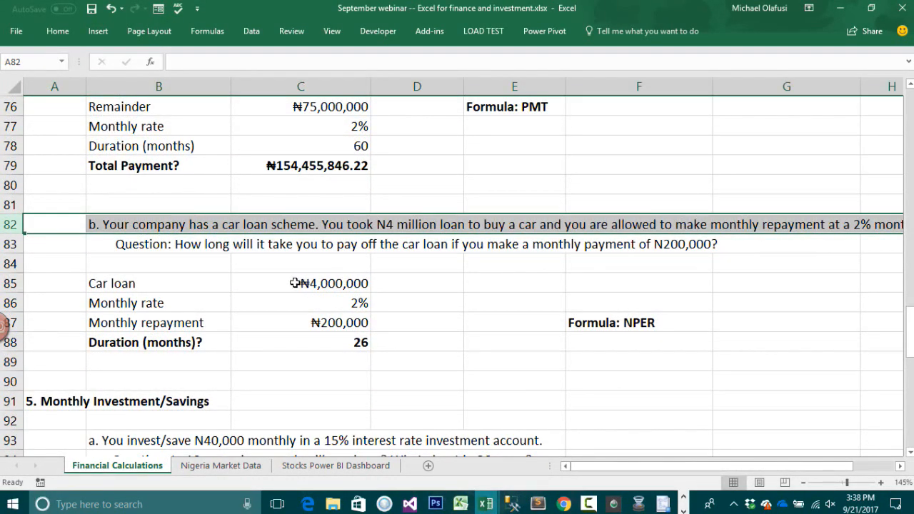
# Step: Review the car loan question in rows 82–83 and the loan amount, monthly rate and monthly repayment in C85:C87
pyautogui.click(157, 245)
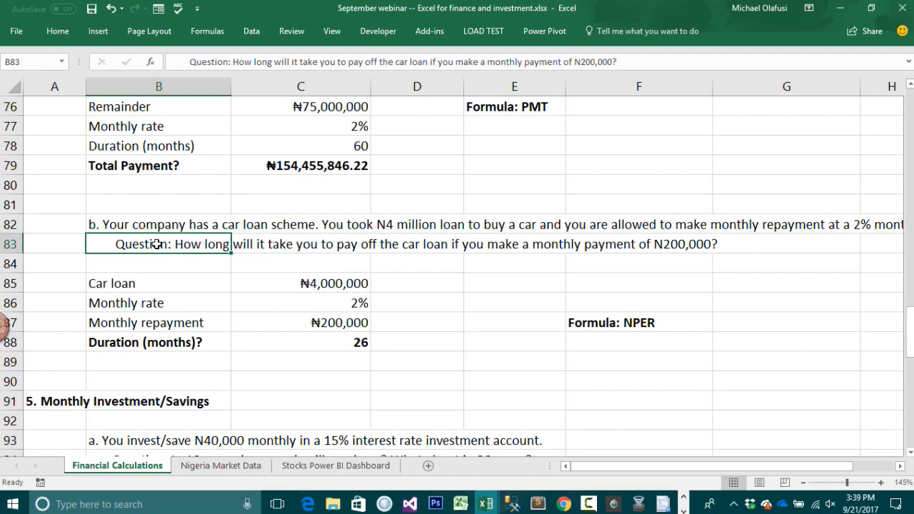
pyautogui.click(124, 224)
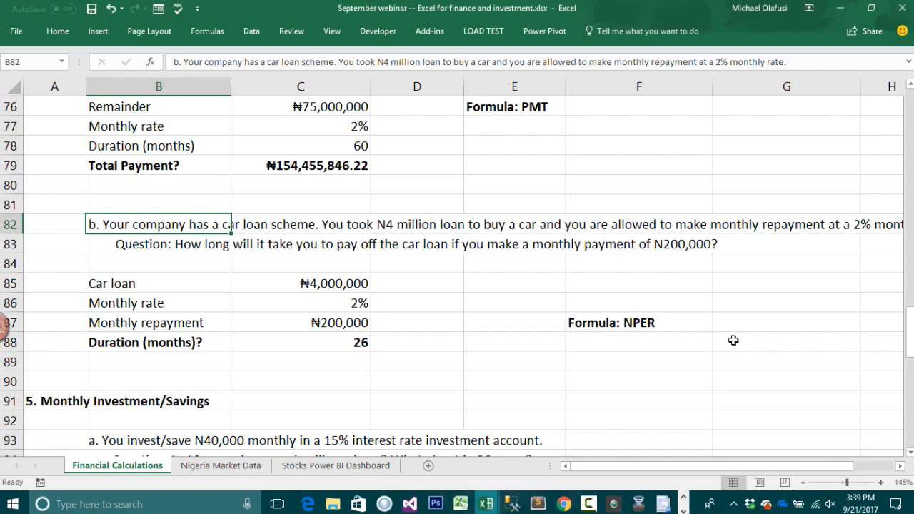
pyautogui.click(899, 465)
pyautogui.click(899, 466)
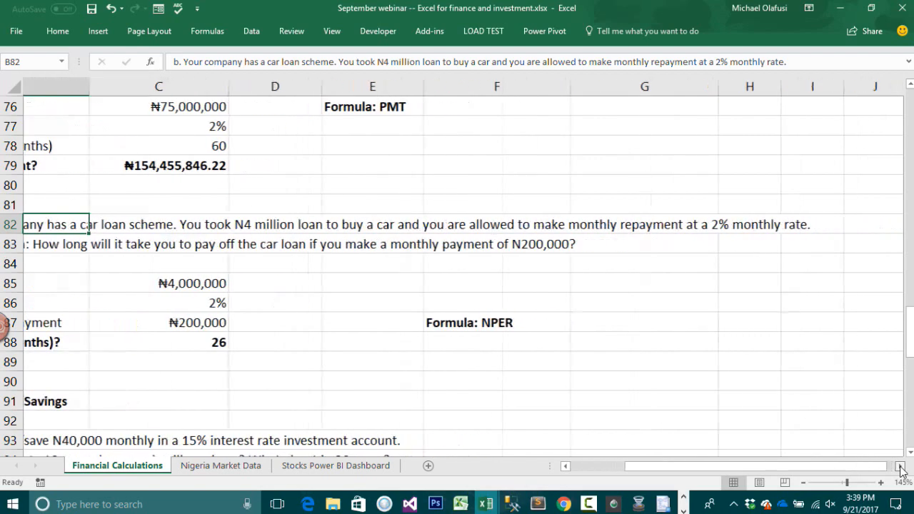
pyautogui.click(899, 465)
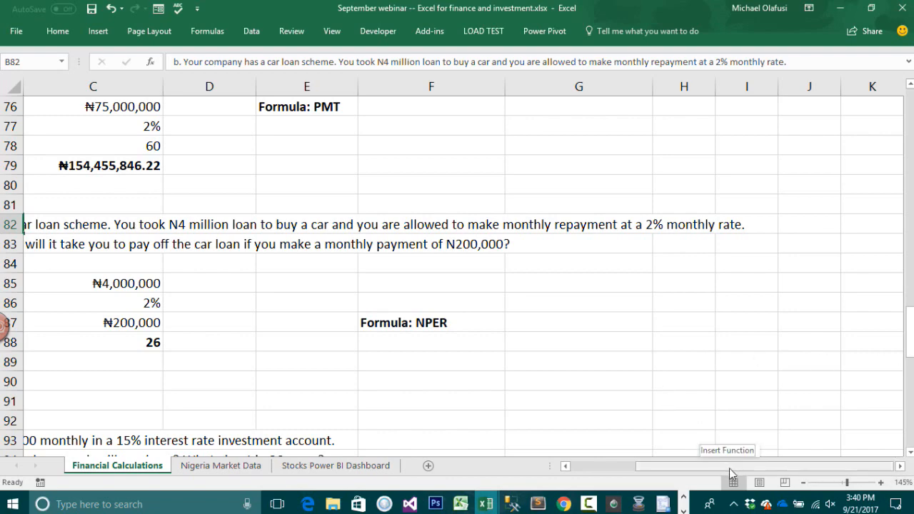
pyautogui.moveTo(729, 469); pyautogui.dragTo(597, 474)
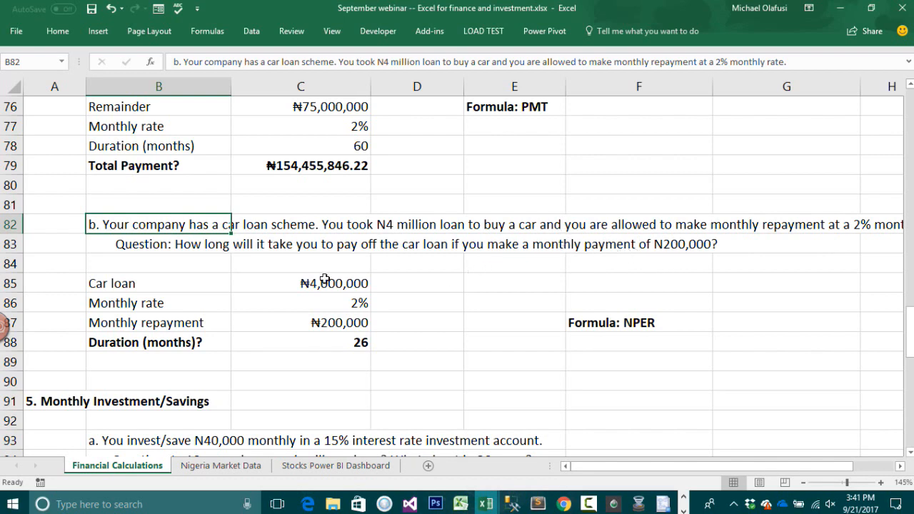
pyautogui.click(190, 288)
pyautogui.click(307, 283)
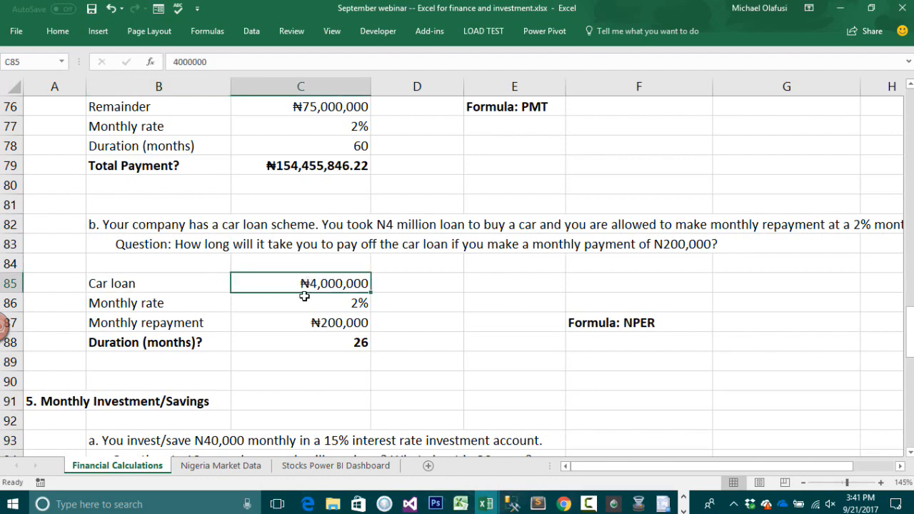
pyautogui.click(284, 306)
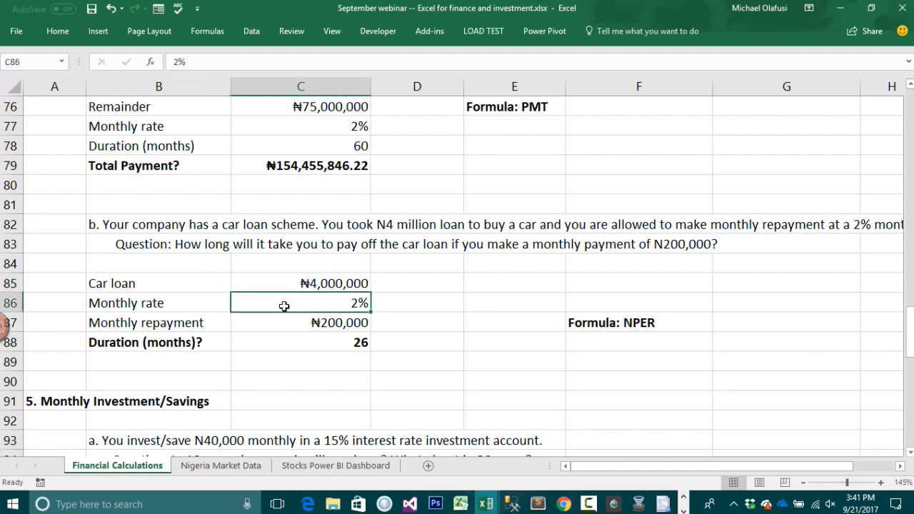
pyautogui.click(331, 325)
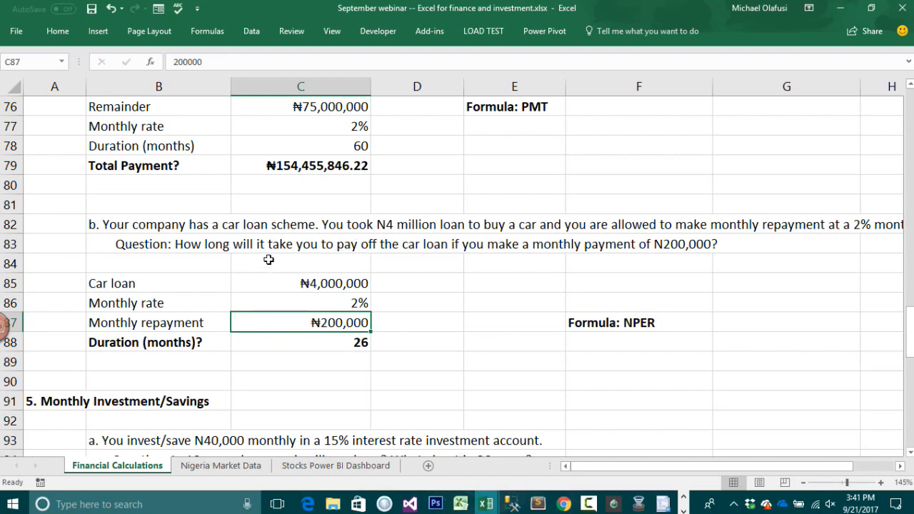
# Step: Clear the existing duration formula from cell C88 of the car loan calculation
pyautogui.click(286, 343)
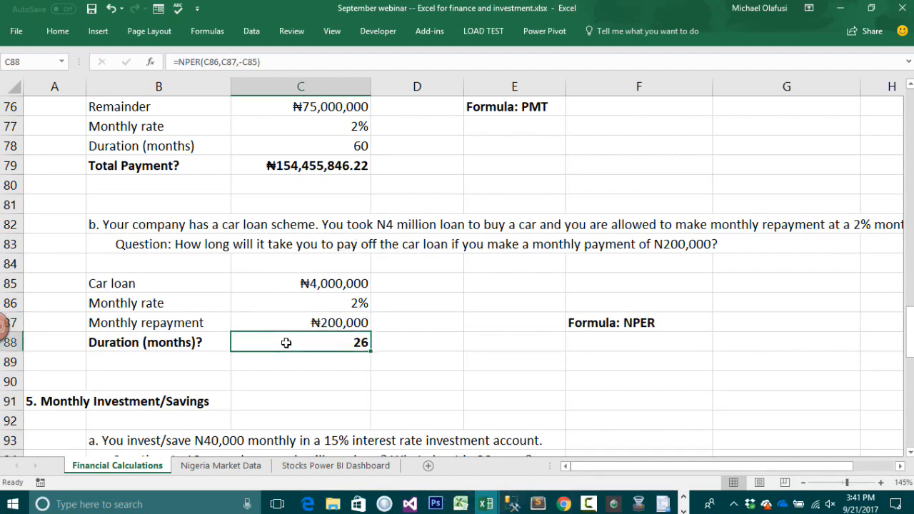
pyautogui.press('Delete')
pyautogui.click(444, 318)
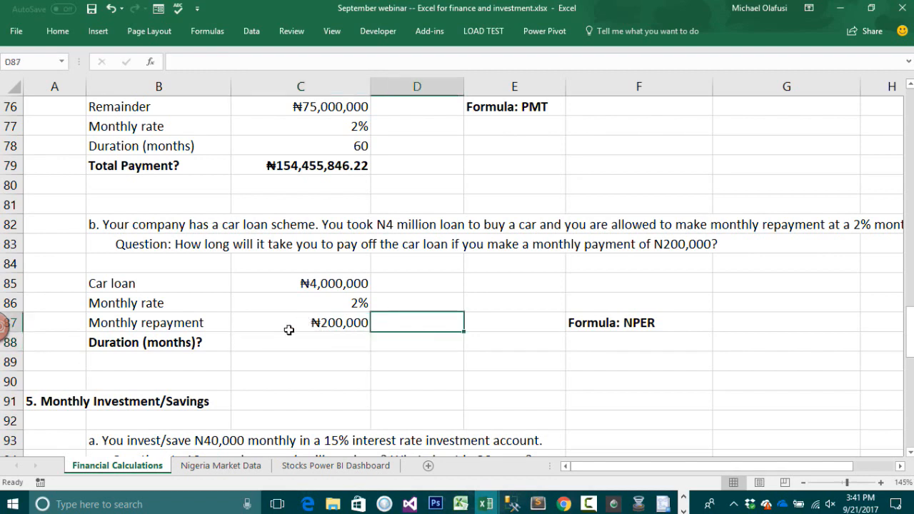
pyautogui.click(299, 283)
# Step: Begin an NPER formula in the car loan's duration cell C88 and open its function arguments
pyautogui.click(296, 345)
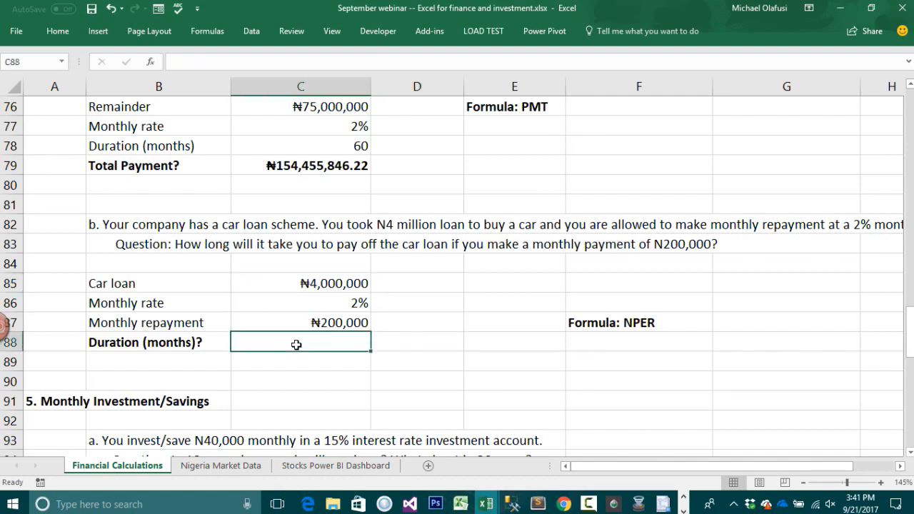
pyautogui.write('=')
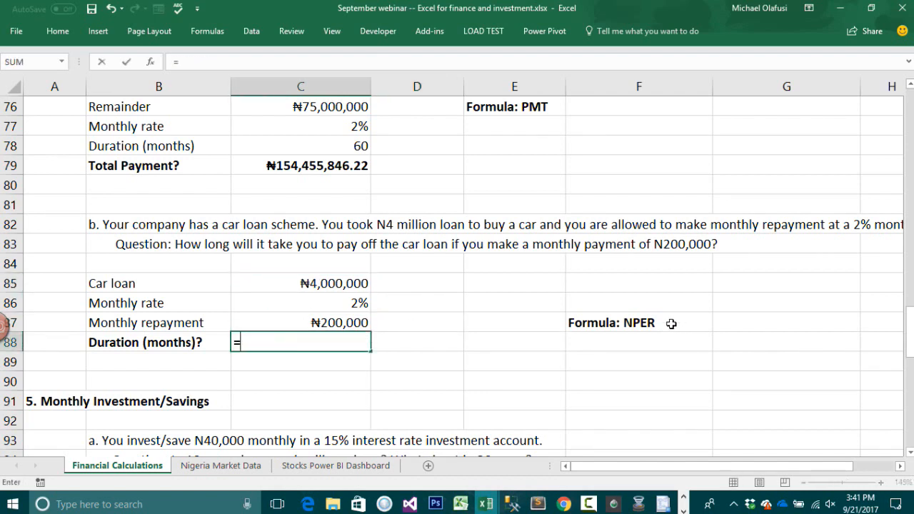
pyautogui.write('nper')
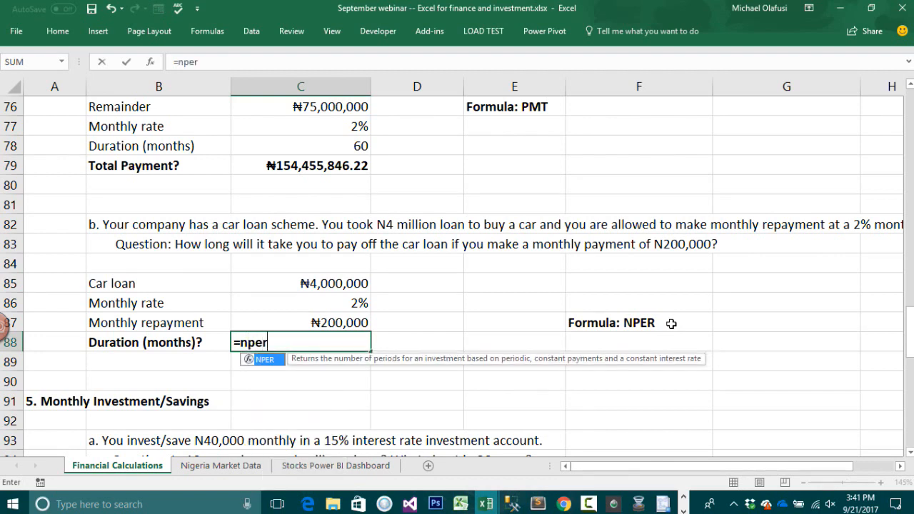
pyautogui.press('Tab')
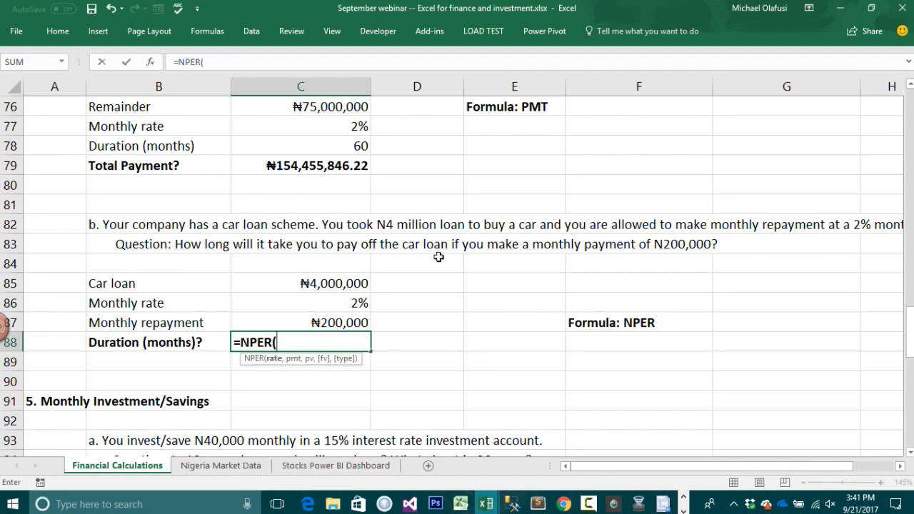
pyautogui.click(152, 63)
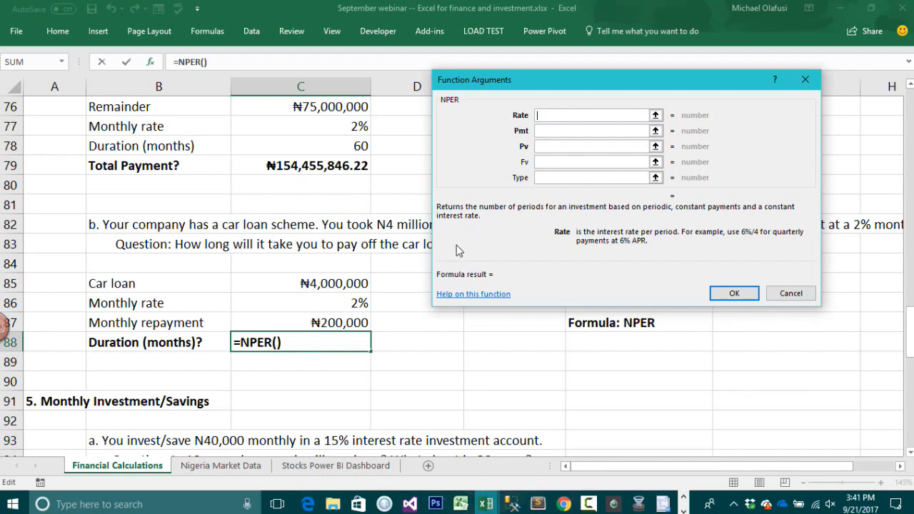
# Step: Set NPER's Rate to C86, Pmt to C87 and Pv to -C85, leave Fv and Type empty, and accept the formula
pyautogui.click(303, 304)
pyautogui.click(571, 135)
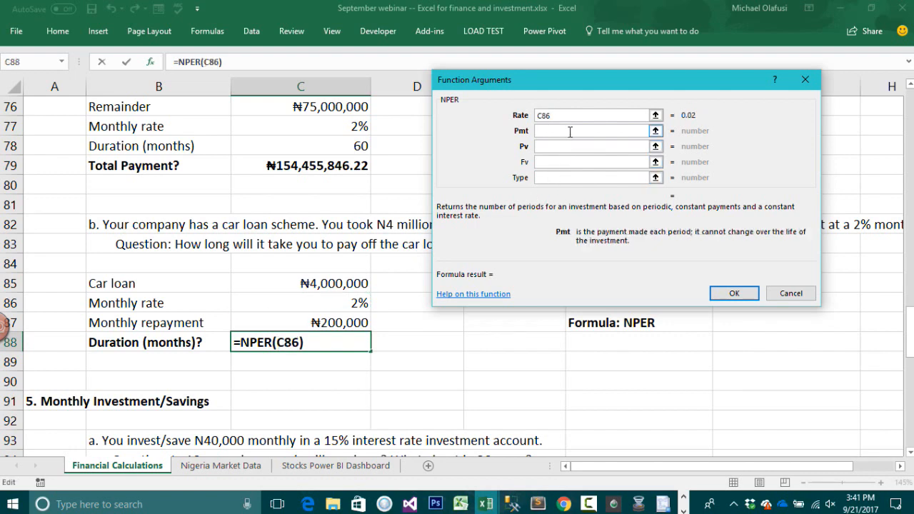
pyautogui.click(308, 323)
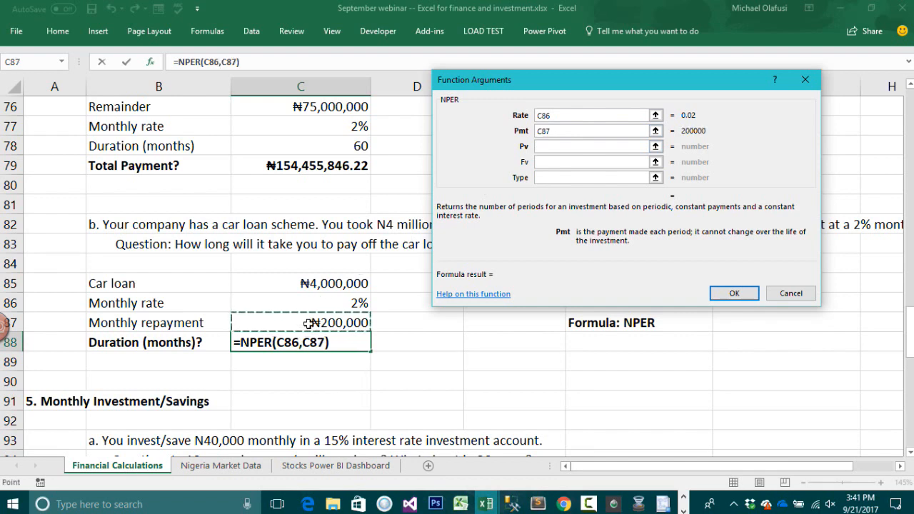
pyautogui.click(565, 146)
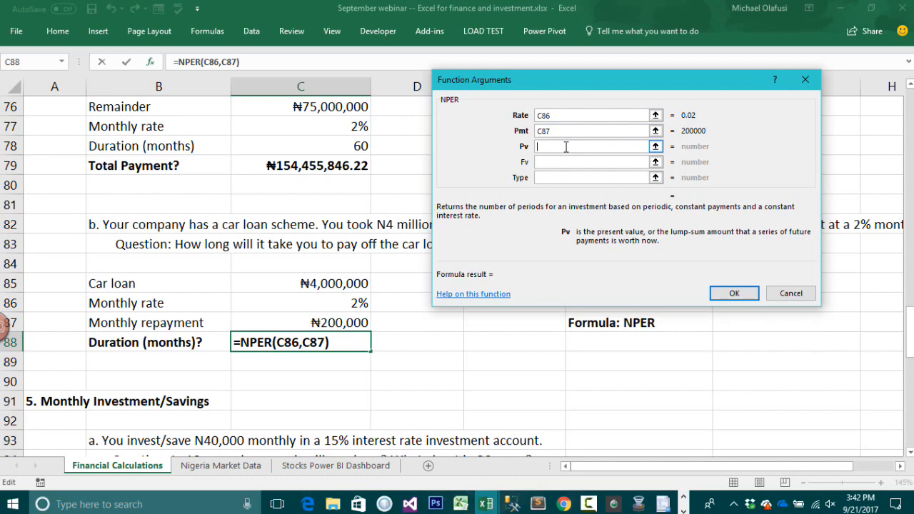
pyautogui.write('-')
pyautogui.click(334, 283)
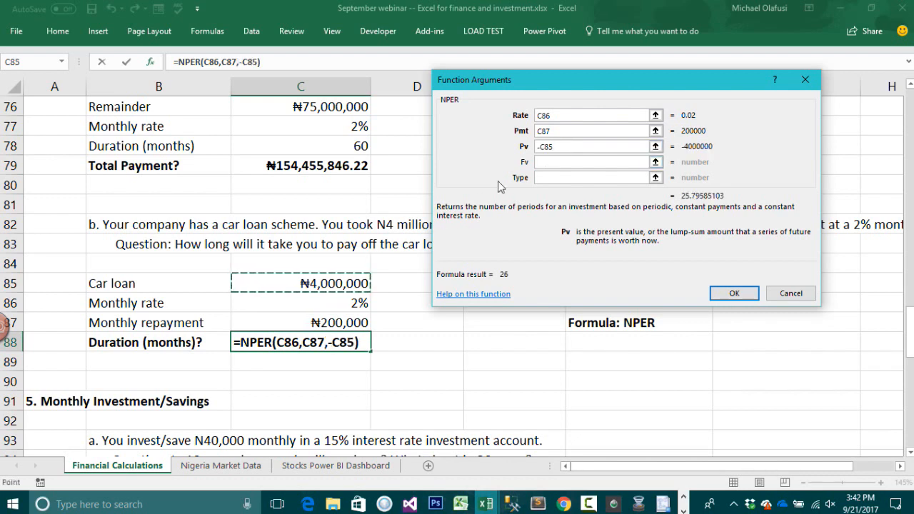
pyautogui.click(546, 164)
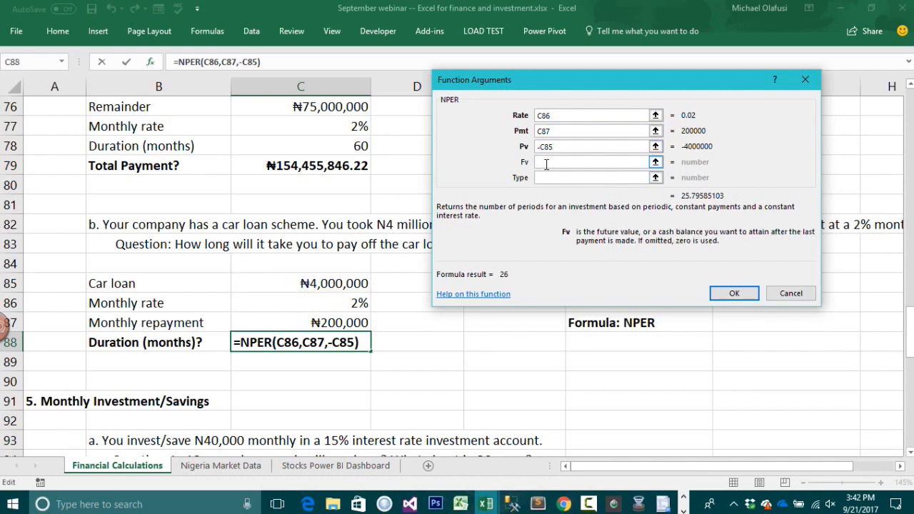
pyautogui.click(547, 178)
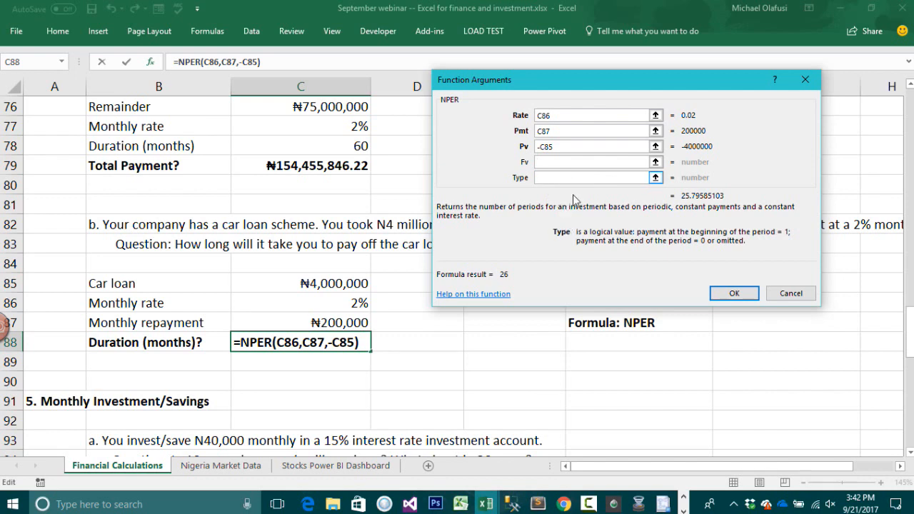
pyautogui.click(717, 292)
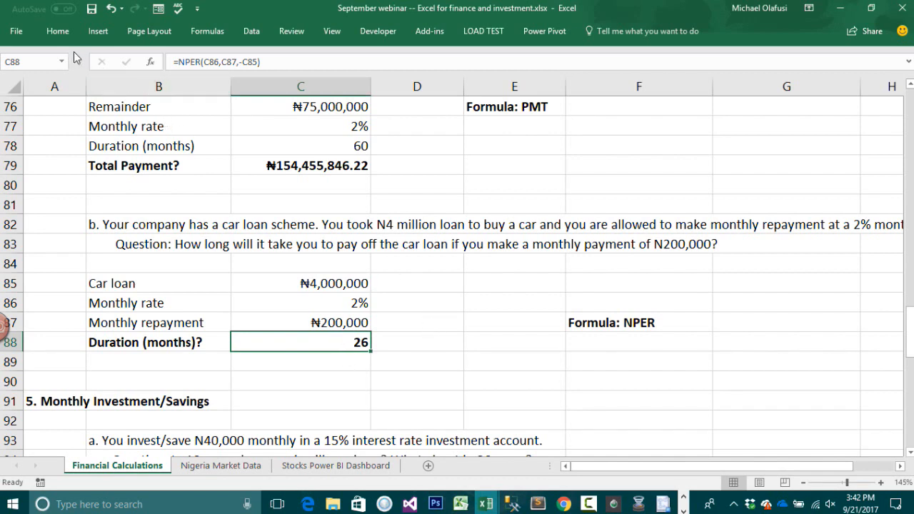
# Step: Show the duration in C88 with three decimal places and return it to zero decimal places
pyautogui.click(63, 32)
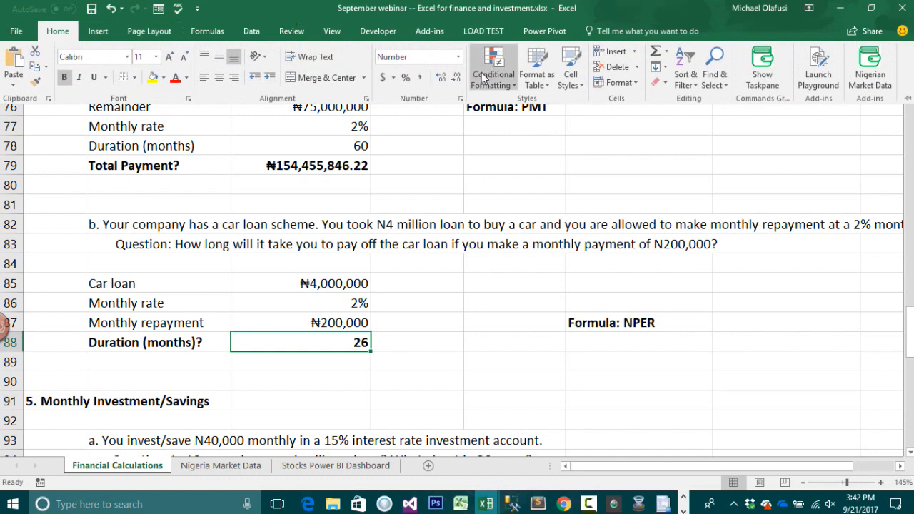
pyautogui.click(441, 79)
pyautogui.click(440, 78)
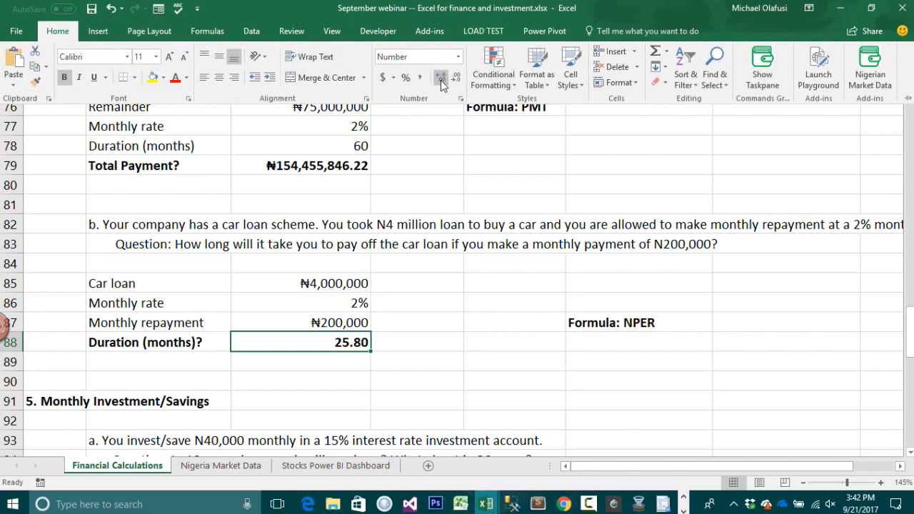
pyautogui.click(440, 80)
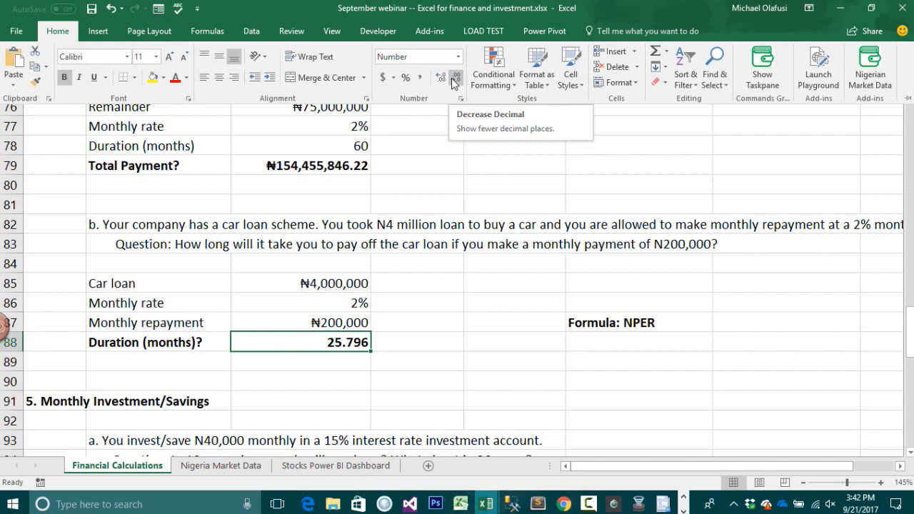
pyautogui.click(454, 80)
pyautogui.click(454, 80)
pyautogui.click(454, 80)
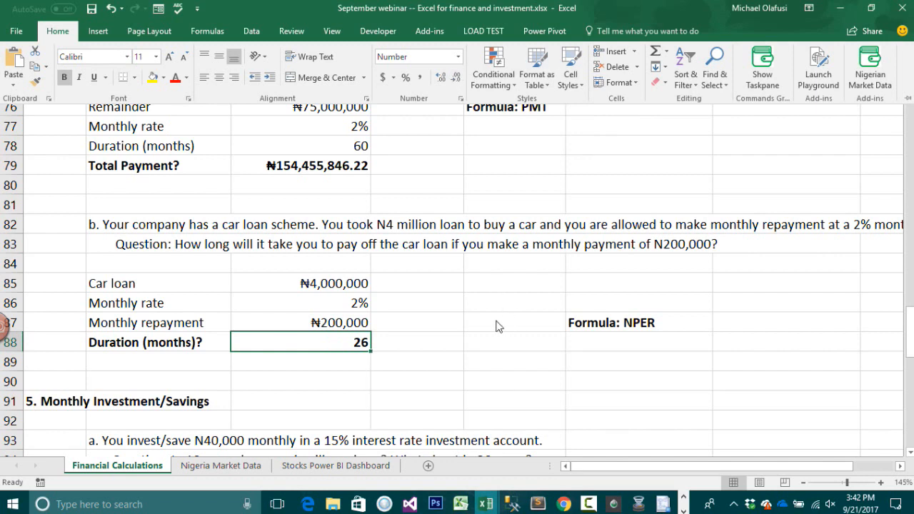
pyautogui.click(383, 385)
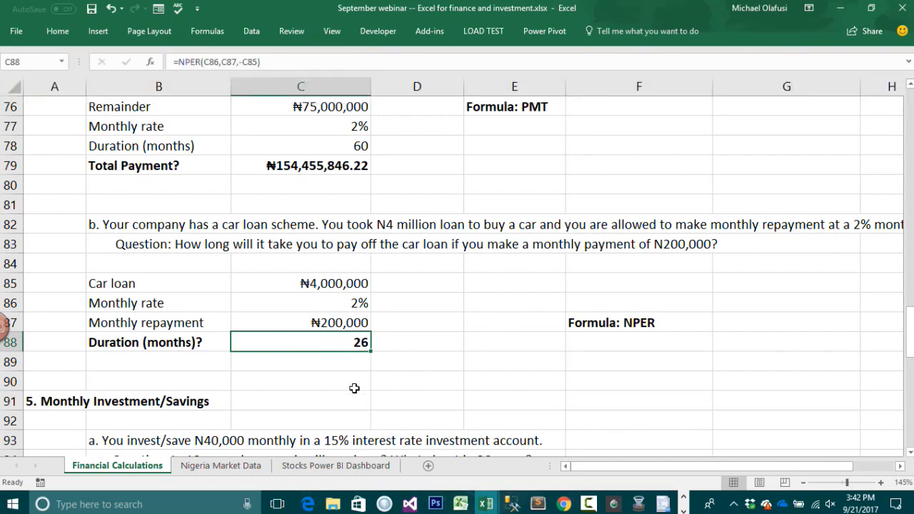
pyautogui.click(310, 364)
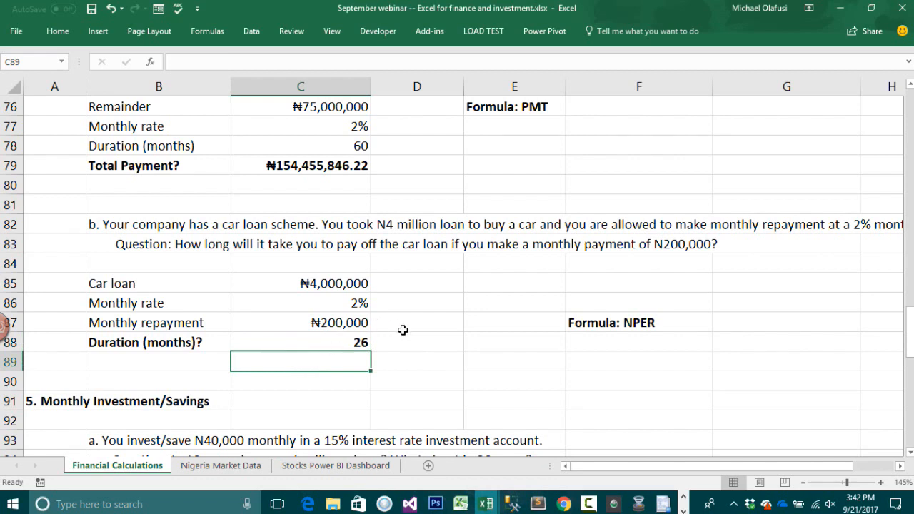
# Step: Enter the question "What if you want to pay back in exactly 2 years (24 months)?" in cell D89 below the car loan calculation
pyautogui.click(343, 319)
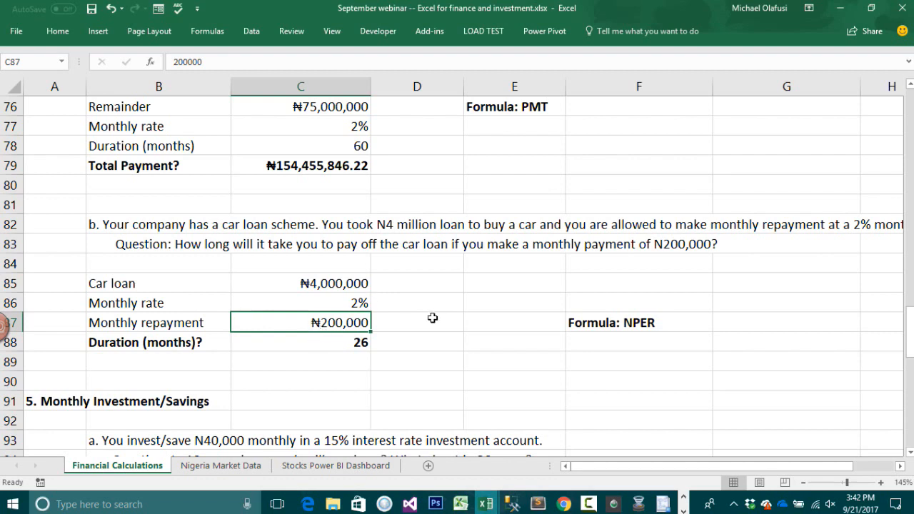
pyautogui.click(437, 357)
pyautogui.write('?')
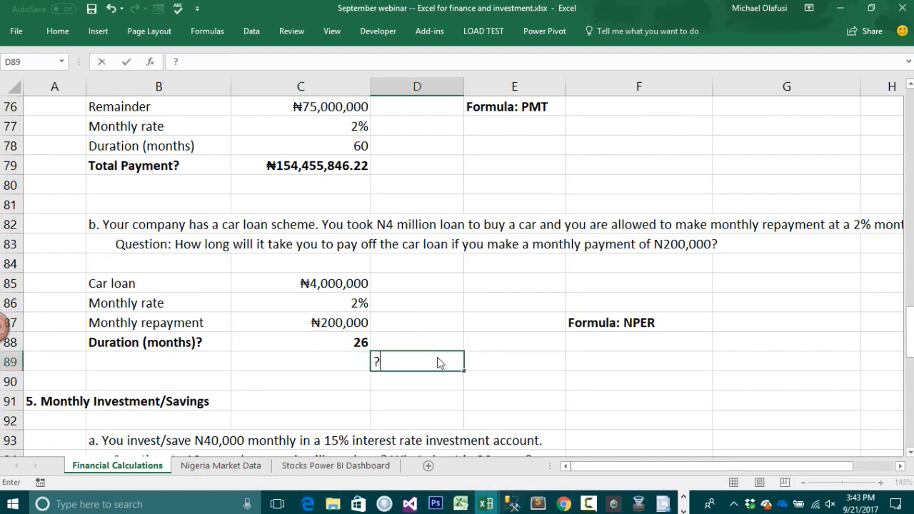
pyautogui.press('BackSpace')
pyautogui.write('Wa')
pyautogui.press('BackSpace')
pyautogui.write('hat')
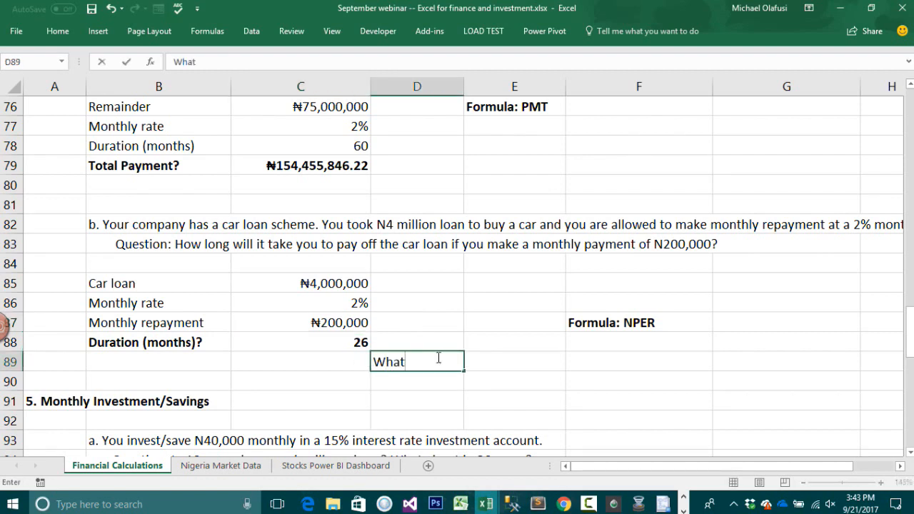
pyautogui.write(' if you want to ;pay')
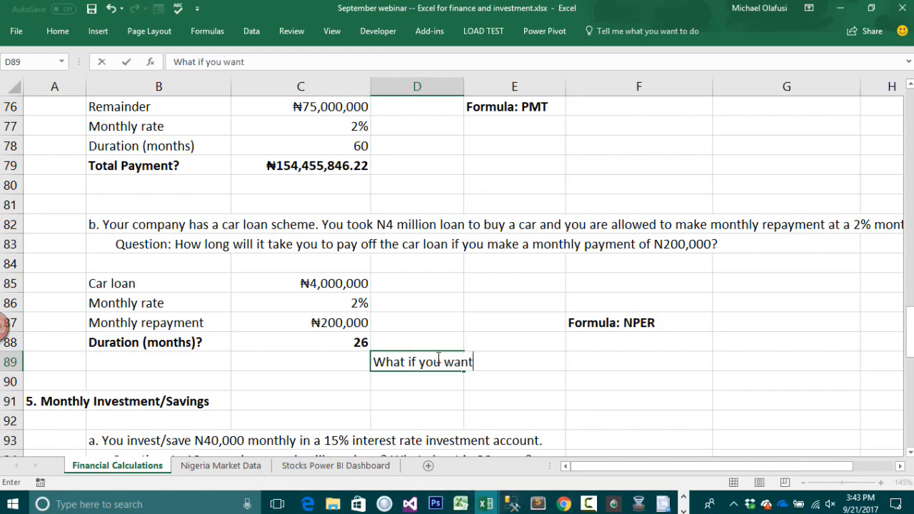
pyautogui.press('BackSpace')
pyautogui.press('BackSpace')
pyautogui.press('BackSpace')
pyautogui.press('BackSpace')
pyautogui.write('pay back in')
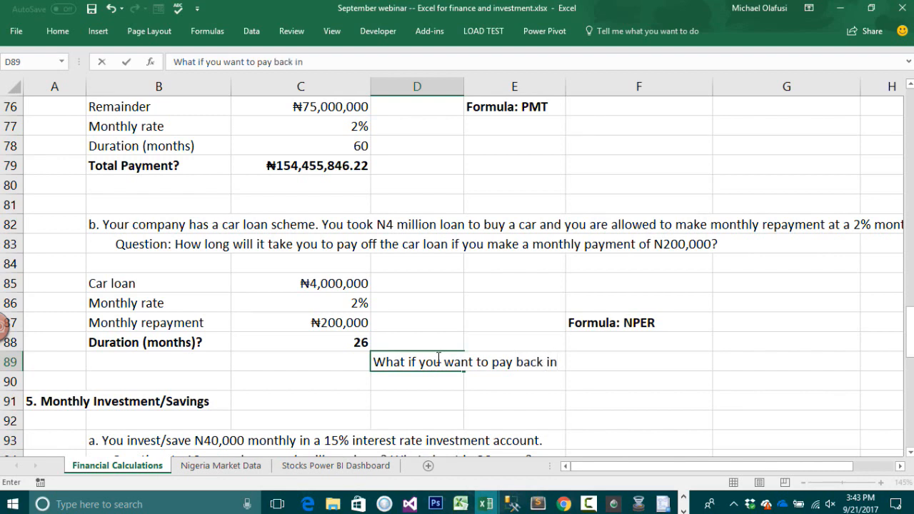
pyautogui.write(' exactly ')
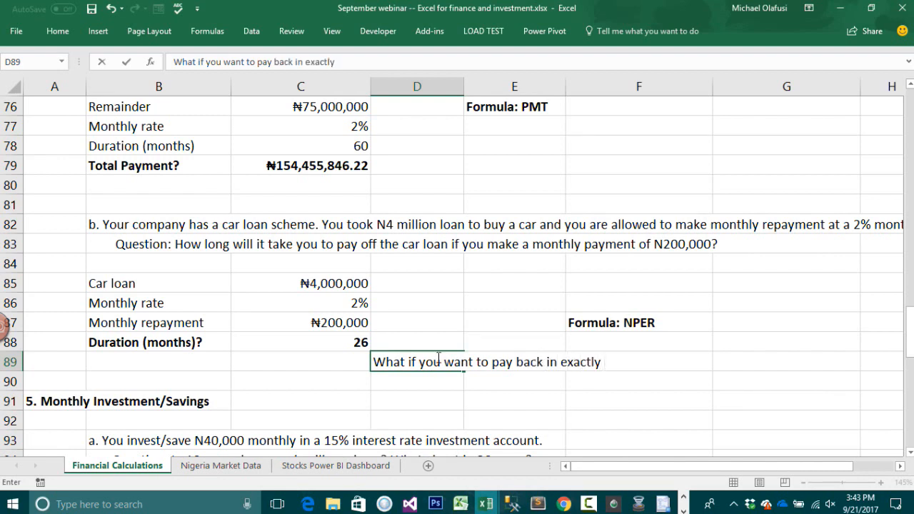
pyautogui.write('2 years (24')
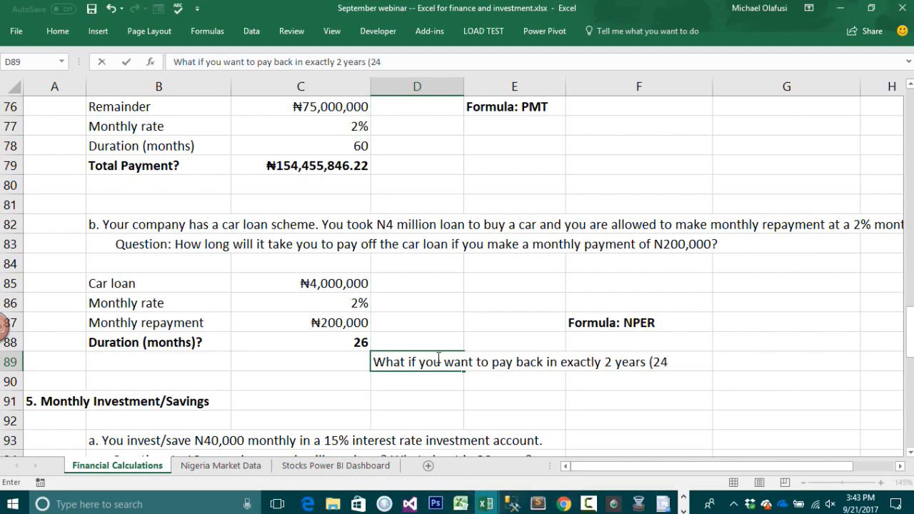
pyautogui.write(' months)')
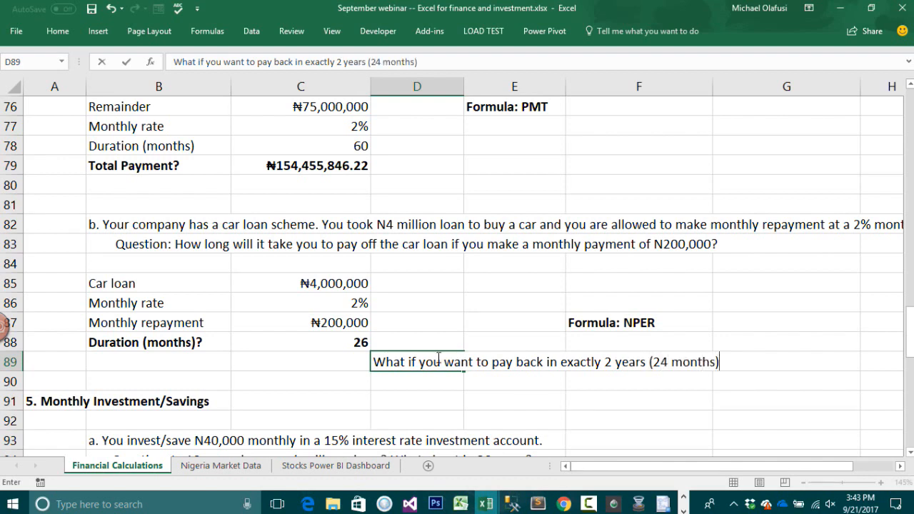
pyautogui.write('?')
pyautogui.press('Return')
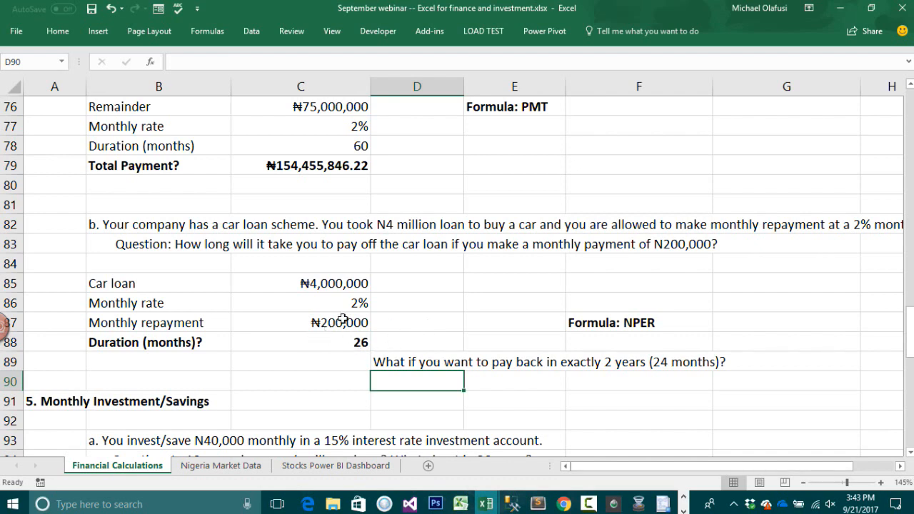
# Step: Mark the car loan's monthly repayment as the unknown with a "?" in the adjacent cell D87
pyautogui.click(348, 344)
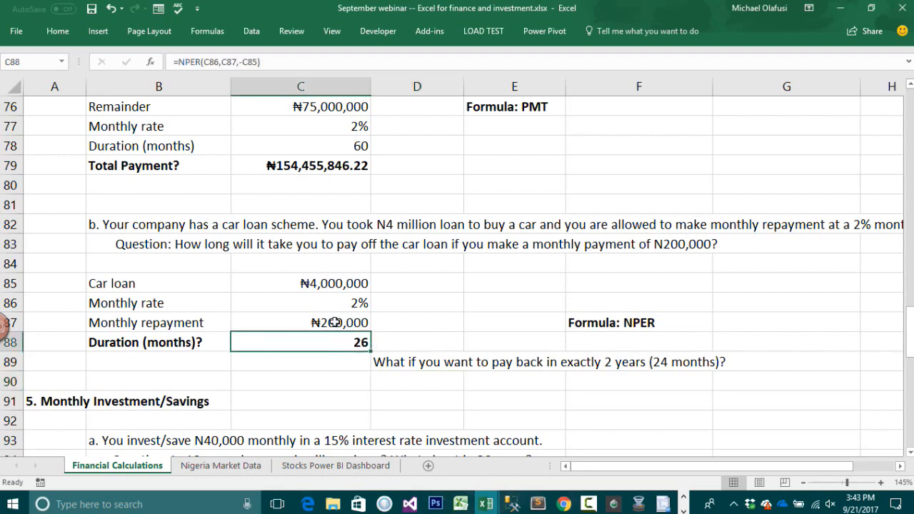
pyautogui.click(346, 323)
pyautogui.click(388, 323)
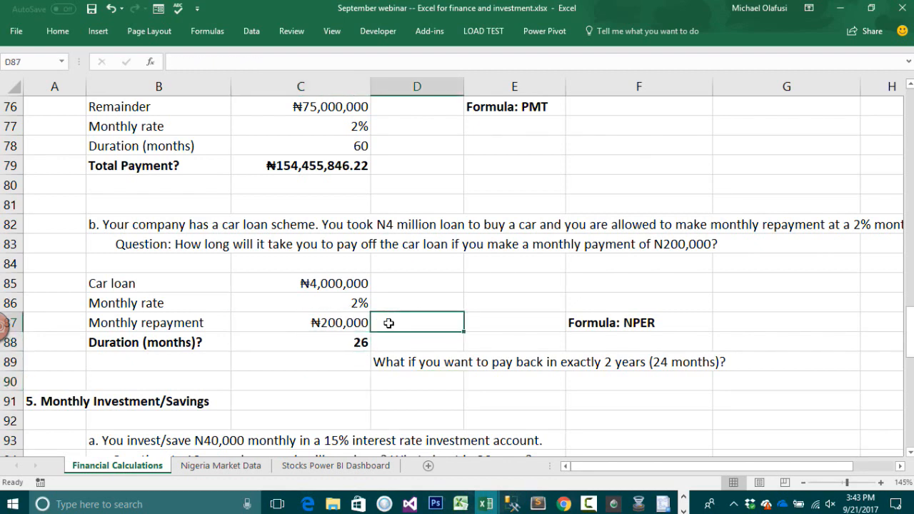
pyautogui.write('?')
pyautogui.press('Return')
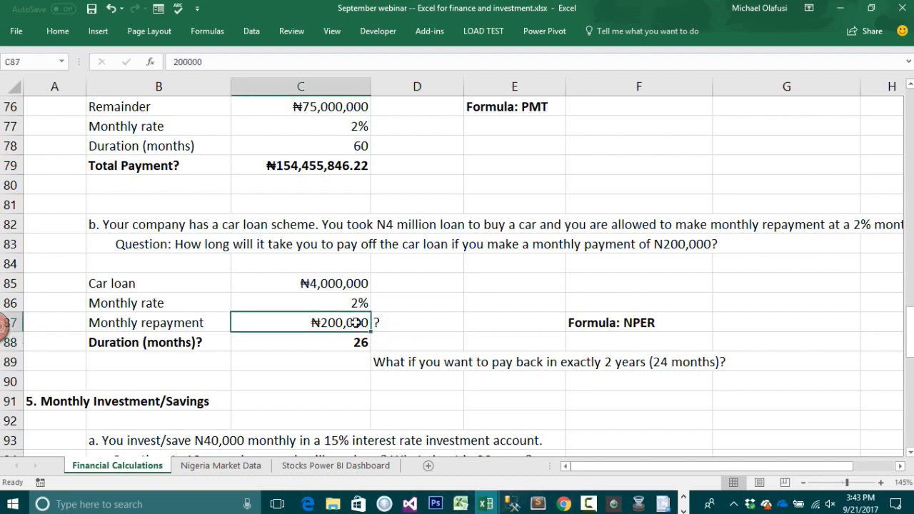
# Step: Start a Goal Seek on the car loan's duration cell C88 with a target value of 24
pyautogui.click(347, 323)
pyautogui.click(347, 342)
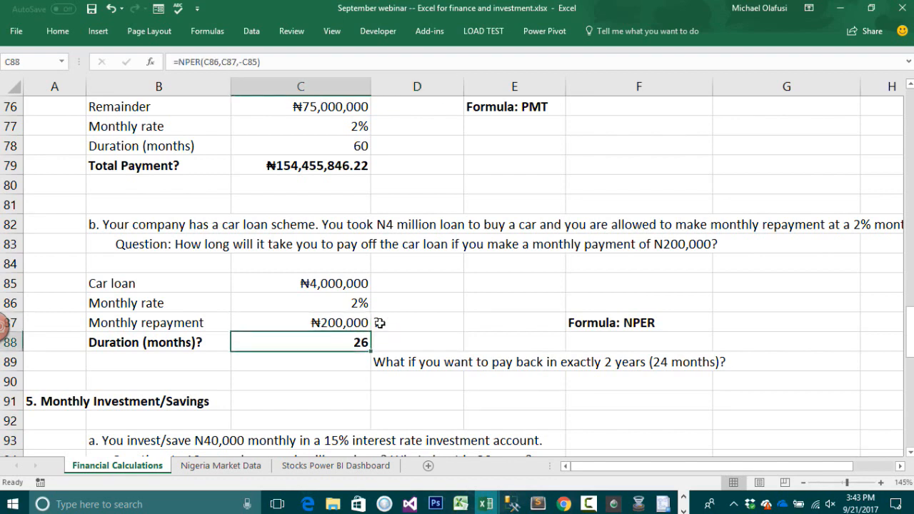
pyautogui.click(251, 31)
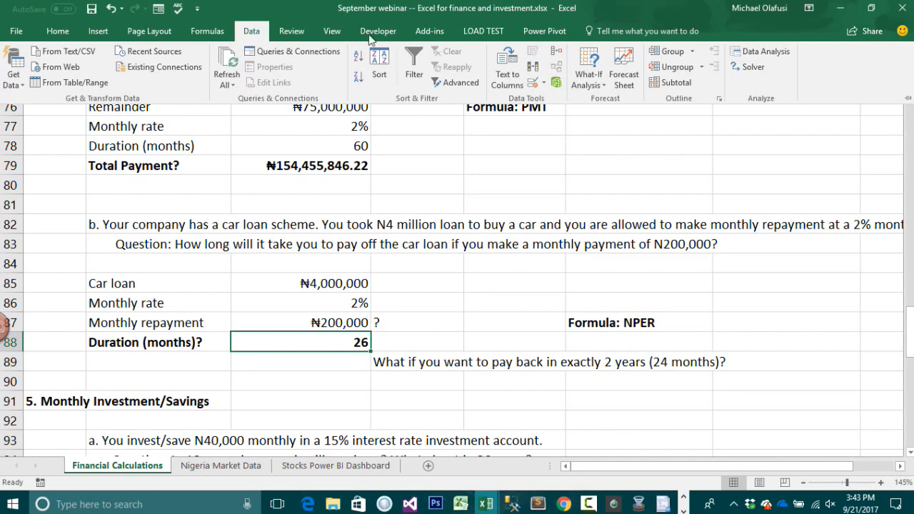
pyautogui.click(595, 87)
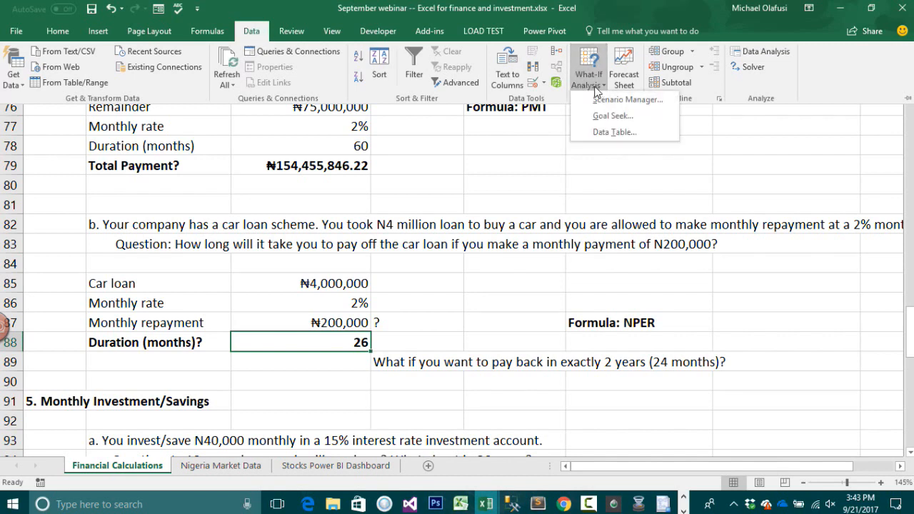
pyautogui.click(621, 115)
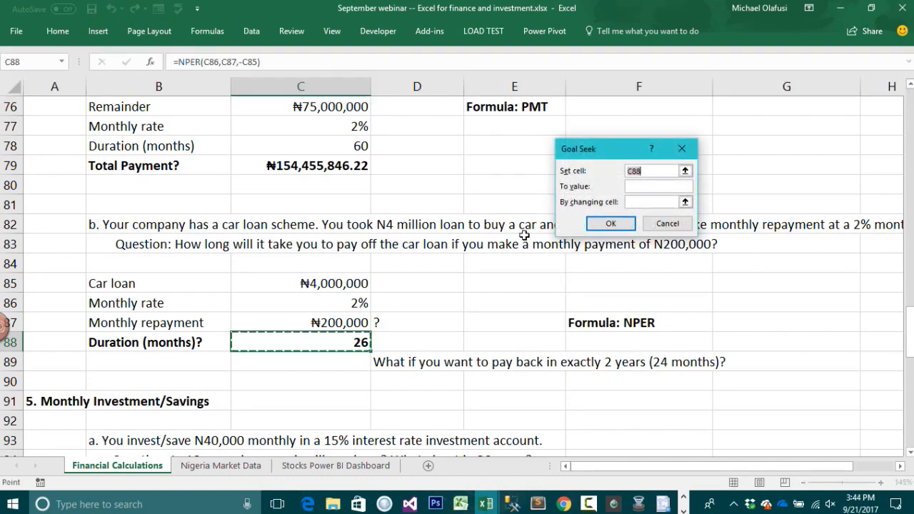
pyautogui.click(337, 344)
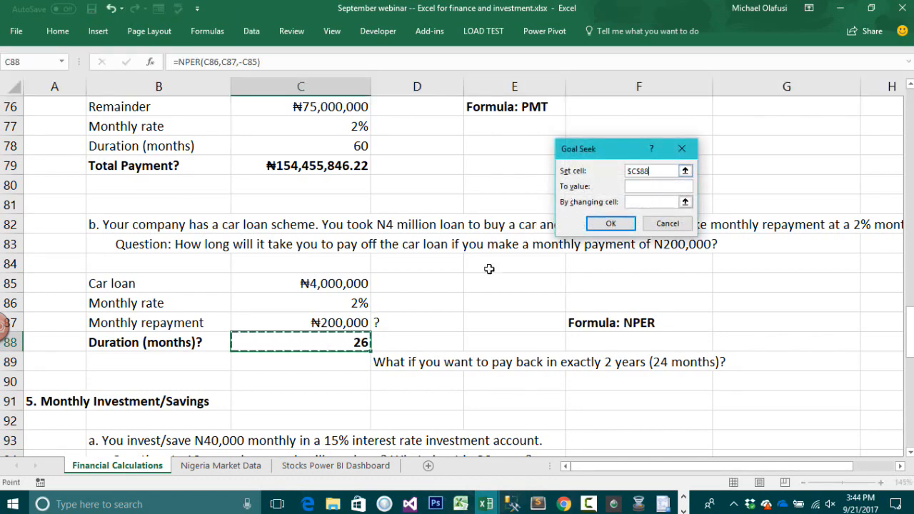
pyautogui.click(654, 185)
pyautogui.write('24')
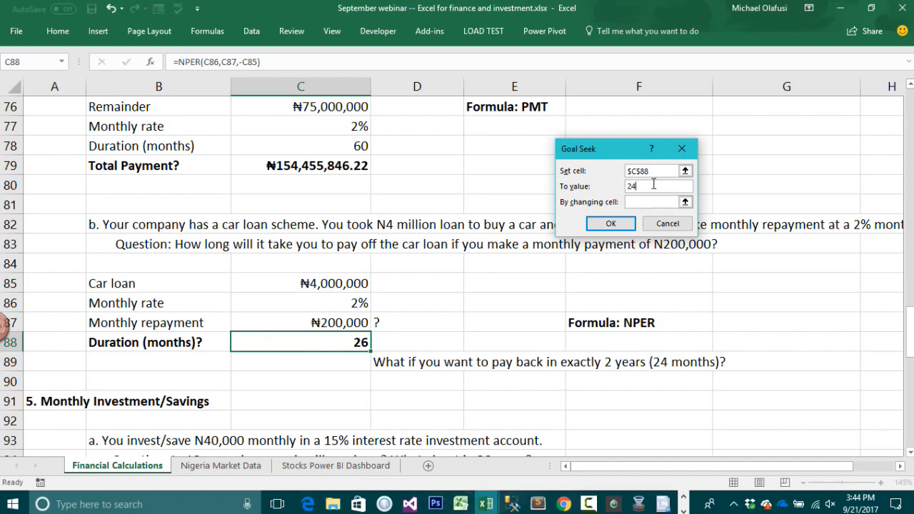
# Step: Use the monthly repayment cell C87 as the Goal Seek's changing cell, run it and keep the solution
pyautogui.click(650, 202)
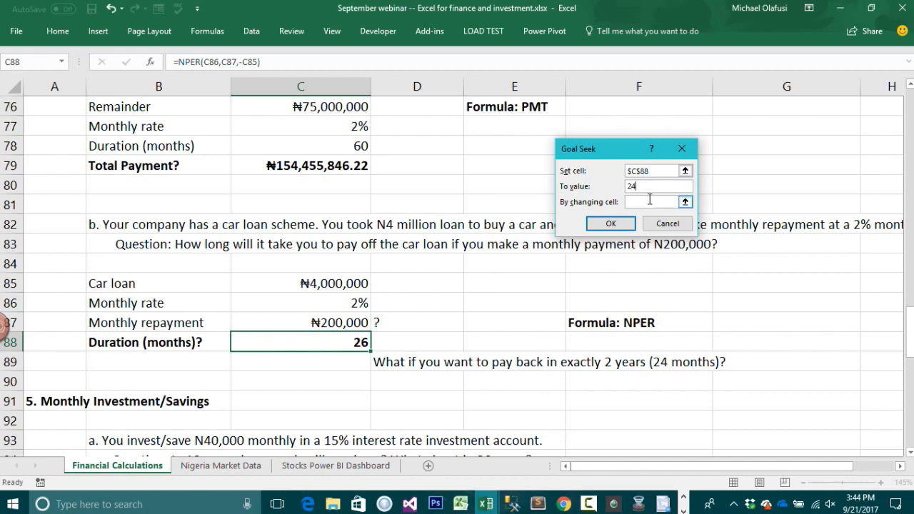
pyautogui.click(344, 322)
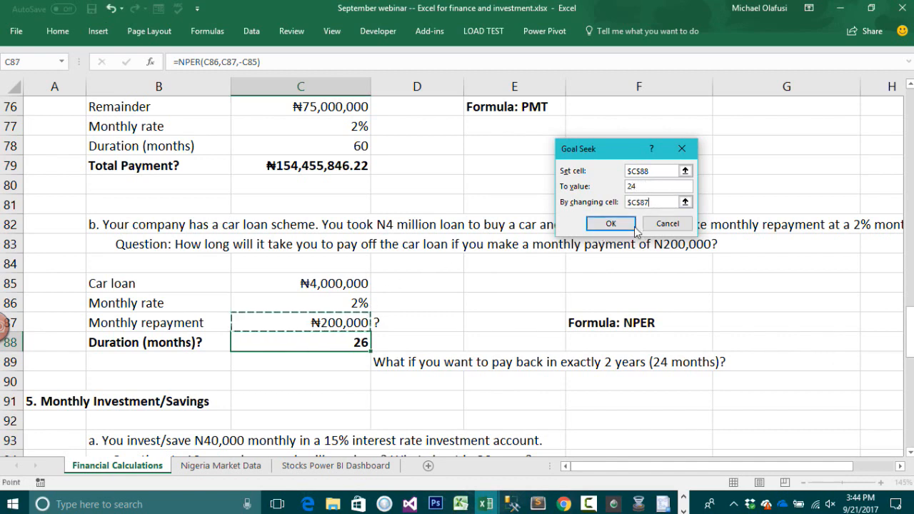
pyautogui.moveTo(624, 150); pyautogui.dragTo(525, 191)
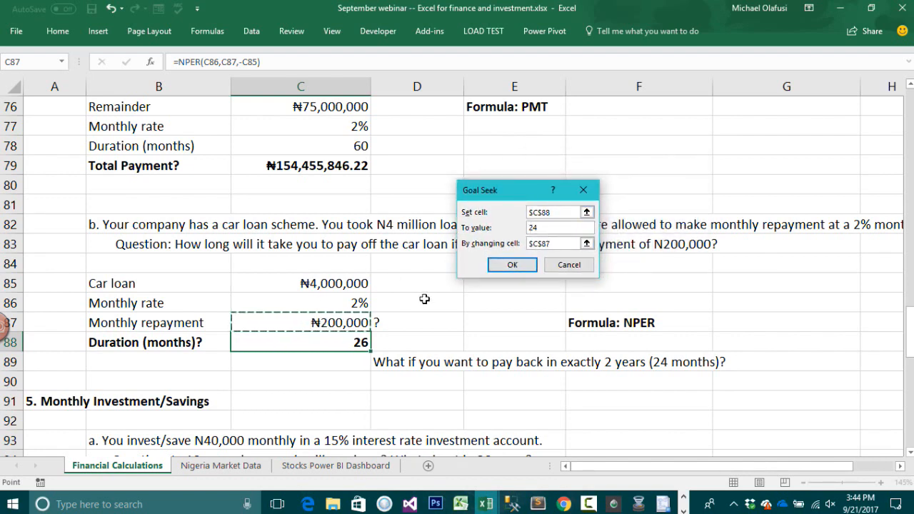
pyautogui.click(513, 266)
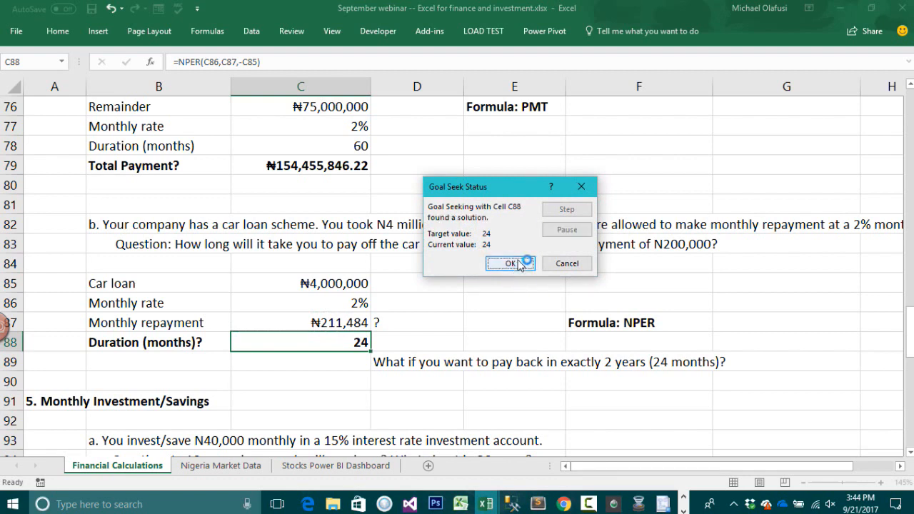
pyautogui.click(511, 264)
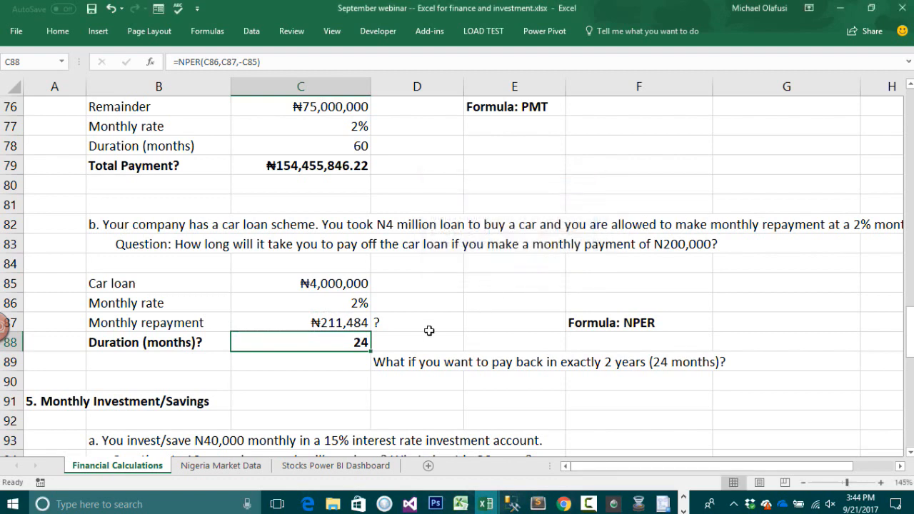
# Step: Inspect the unrounded monthly repayment stored in C87 without changing it
pyautogui.click(322, 326)
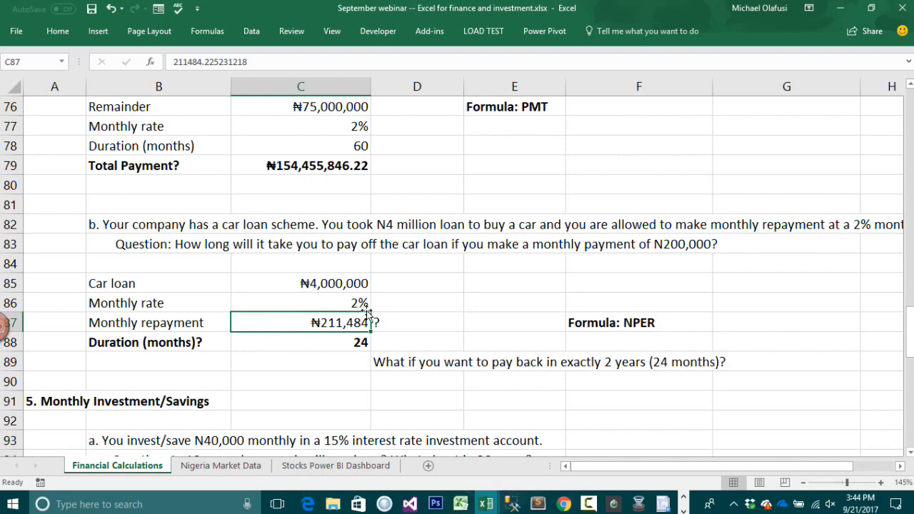
pyautogui.doubleClick(251, 60)
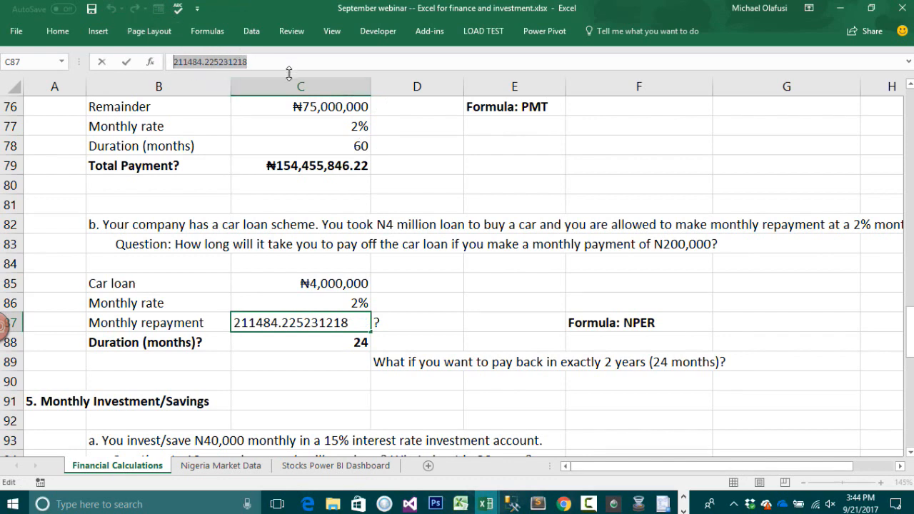
pyautogui.press('Escape')
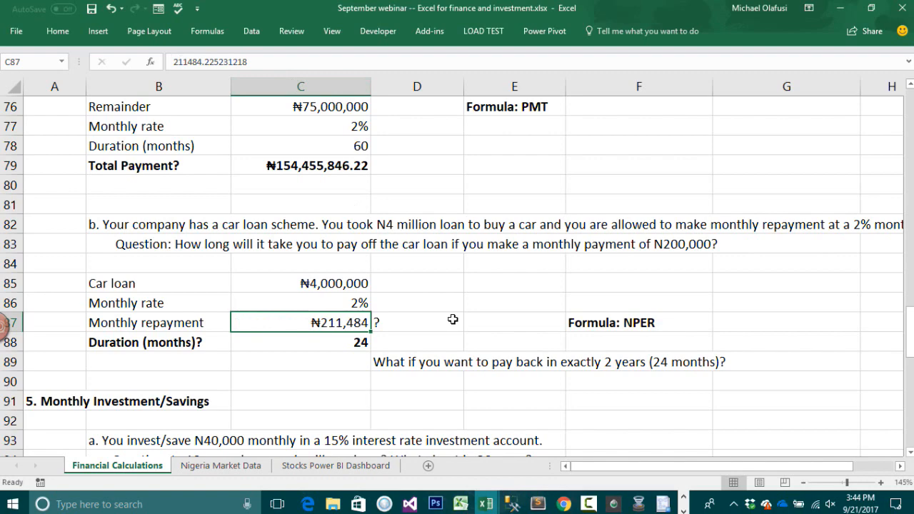
# Step: Clear the Total Investment formulas for both durations, C100:D100, in the Monthly Investment/Savings example
pyautogui.scroll(-1, 452, 319)
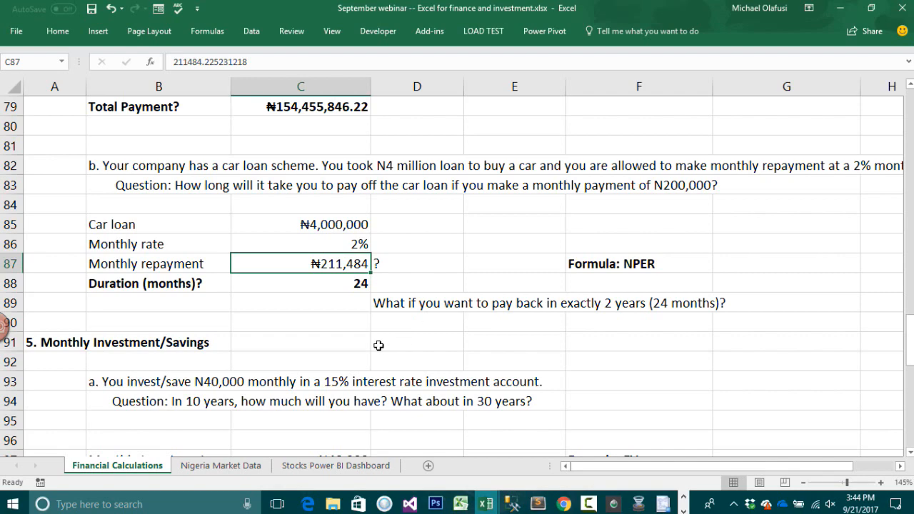
pyautogui.scroll(-1, 378, 343)
pyautogui.scroll(-1, 370, 342)
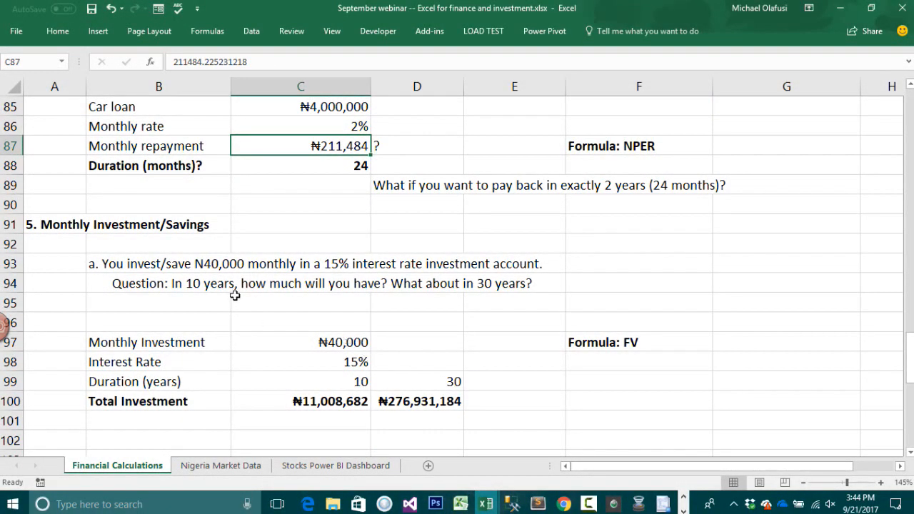
pyautogui.scroll(-1, 239, 286)
pyautogui.scroll(-1, 242, 281)
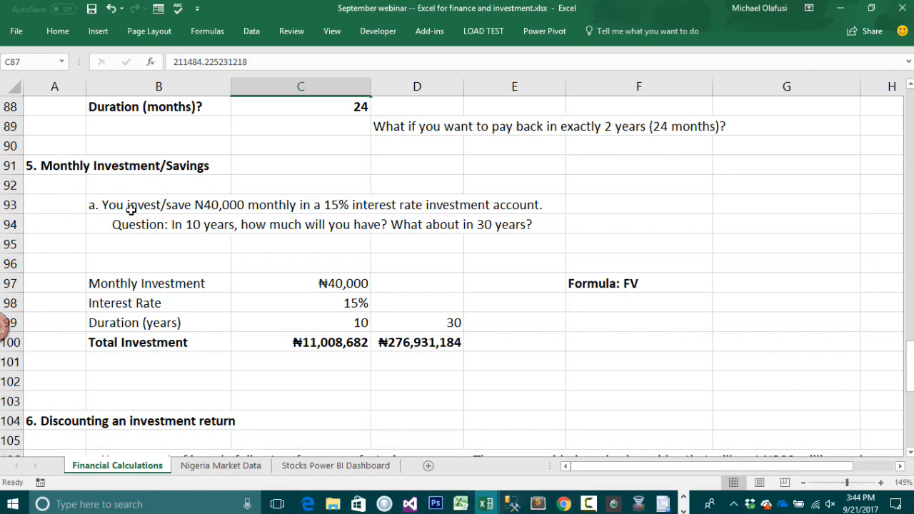
pyautogui.click(132, 209)
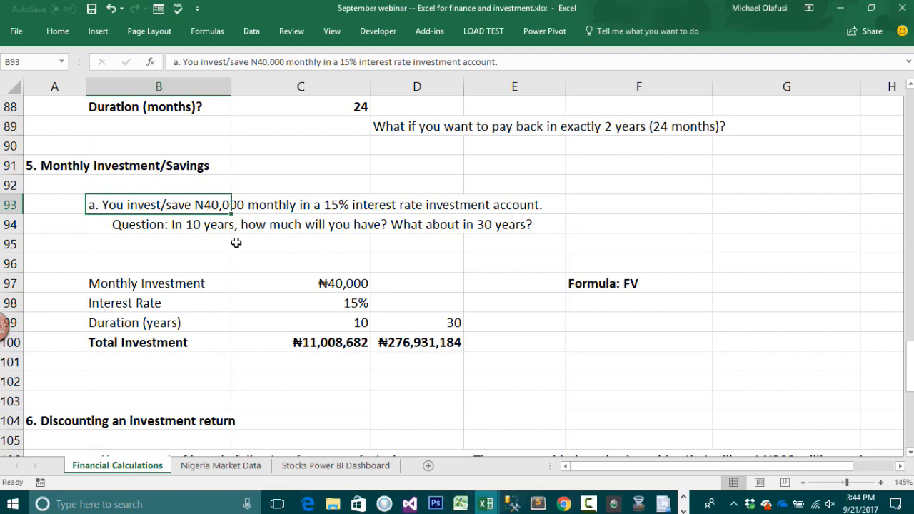
pyautogui.click(165, 230)
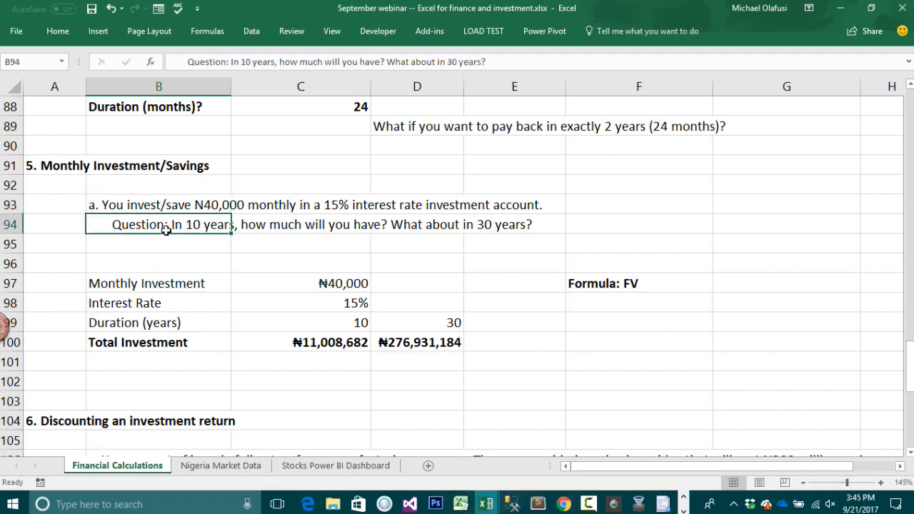
pyautogui.click(496, 233)
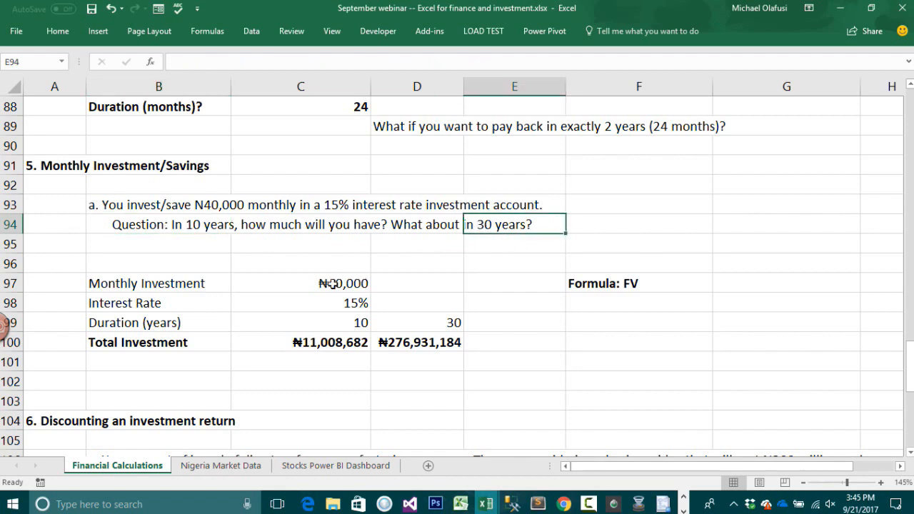
pyautogui.moveTo(281, 343); pyautogui.dragTo(393, 344)
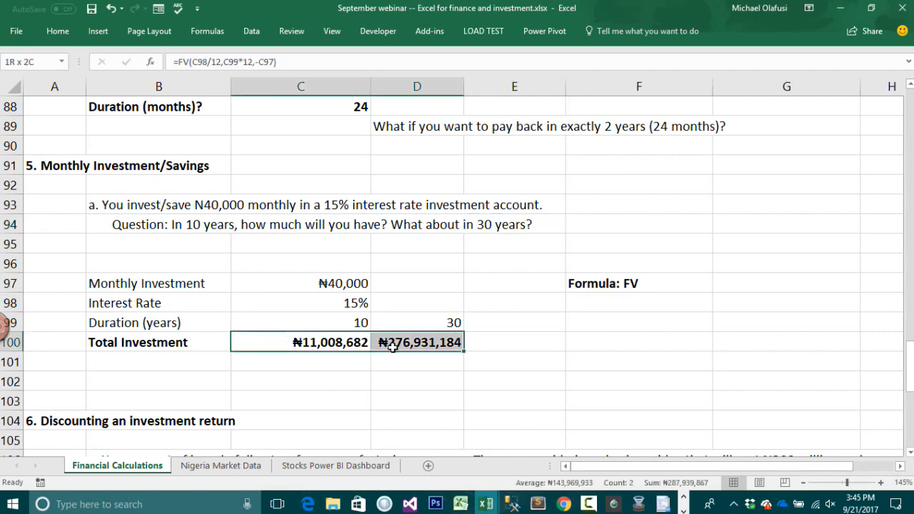
pyautogui.press('Delete')
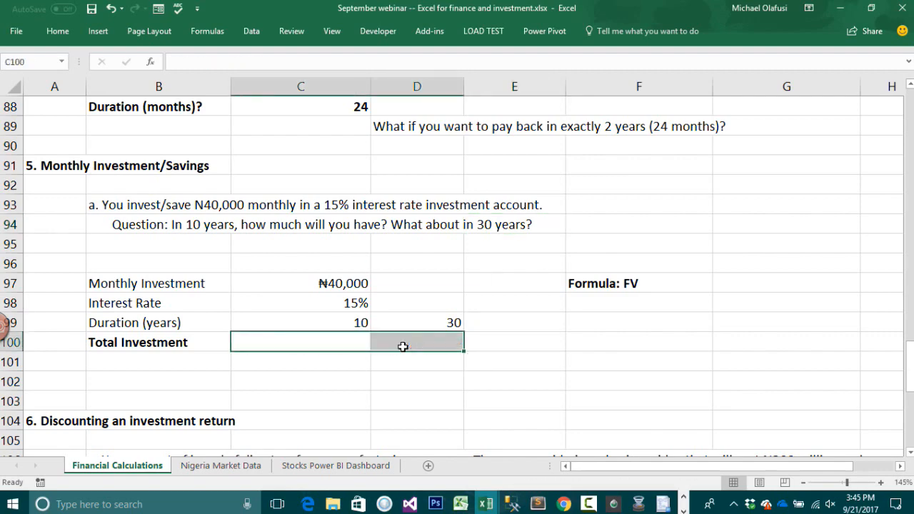
pyautogui.click(604, 289)
pyautogui.scroll(1, 587, 351)
pyautogui.scroll(2, 587, 351)
pyautogui.scroll(-2, 586, 353)
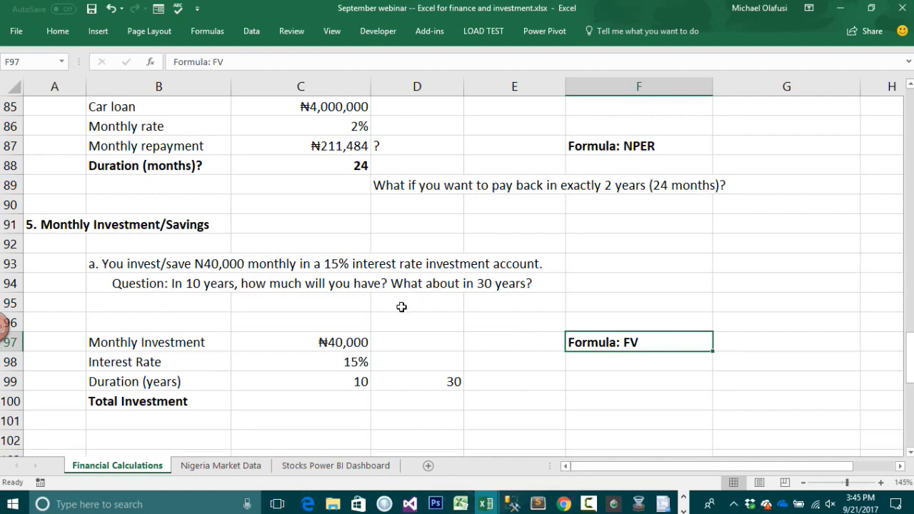
# Step: Set the car loan's monthly repayment in C87 back to 200000
pyautogui.scroll(2, 401, 307)
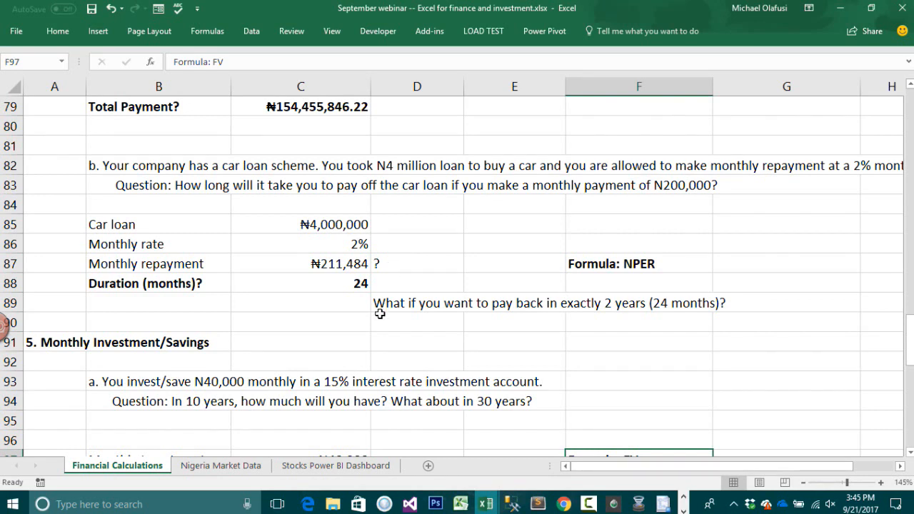
pyautogui.click(338, 287)
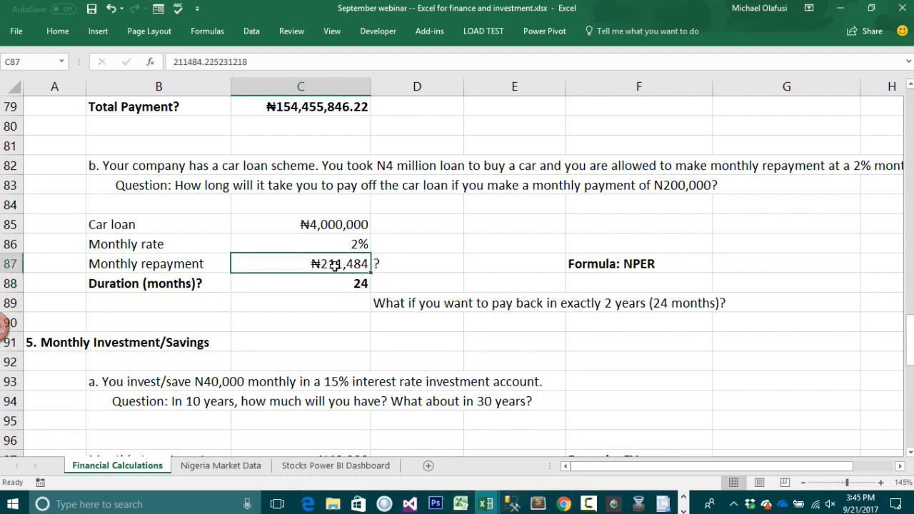
pyautogui.write('200000')
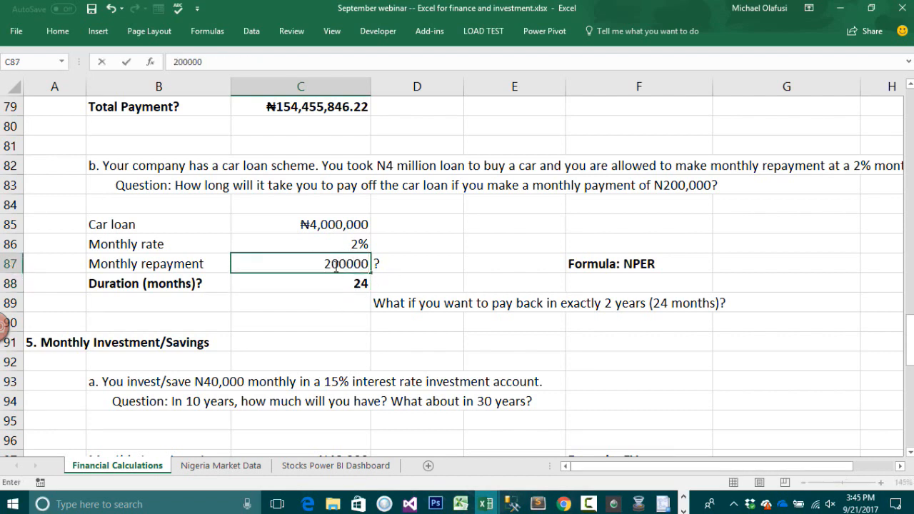
pyautogui.press('Return')
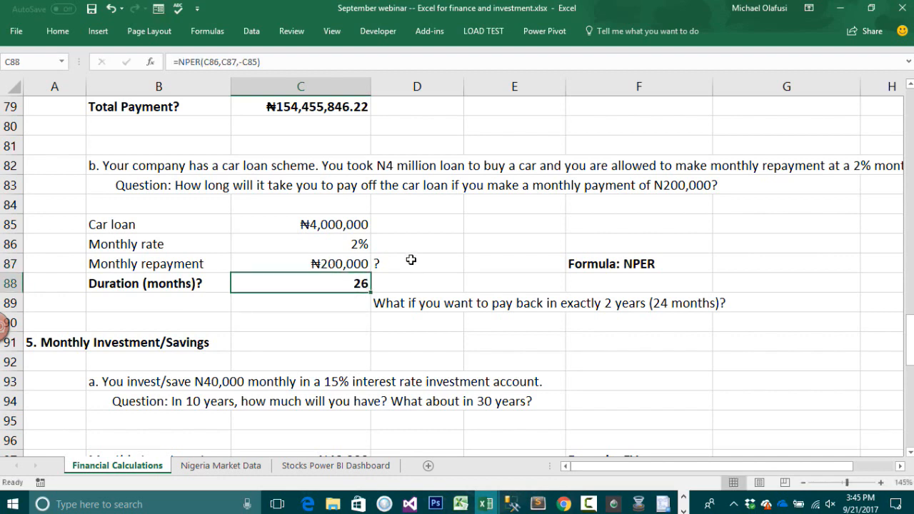
# Step: Set up a Goal Seek that brings the car loan's duration in C88 to a value of 24
pyautogui.click(400, 298)
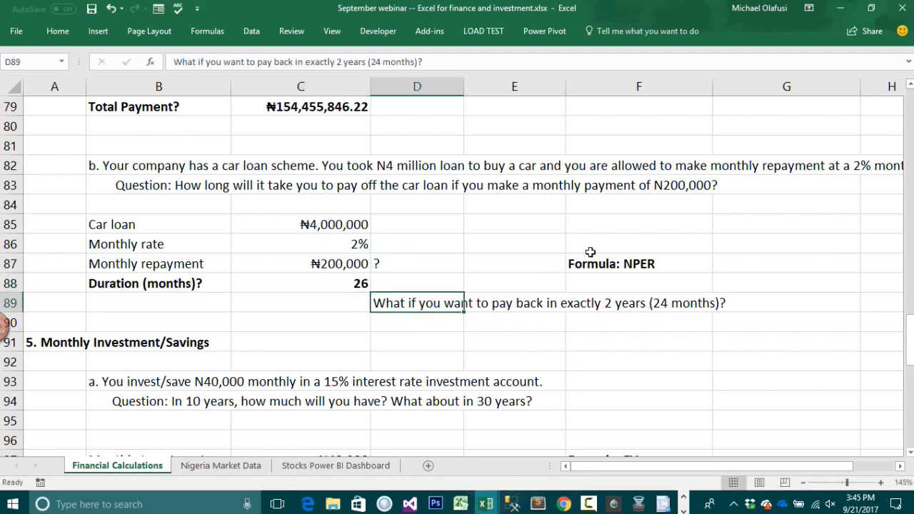
pyautogui.click(254, 32)
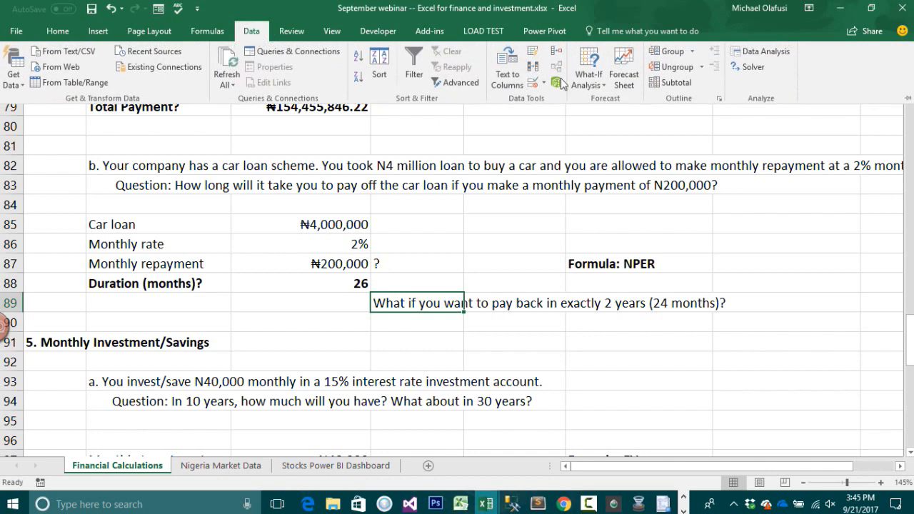
pyautogui.click(588, 77)
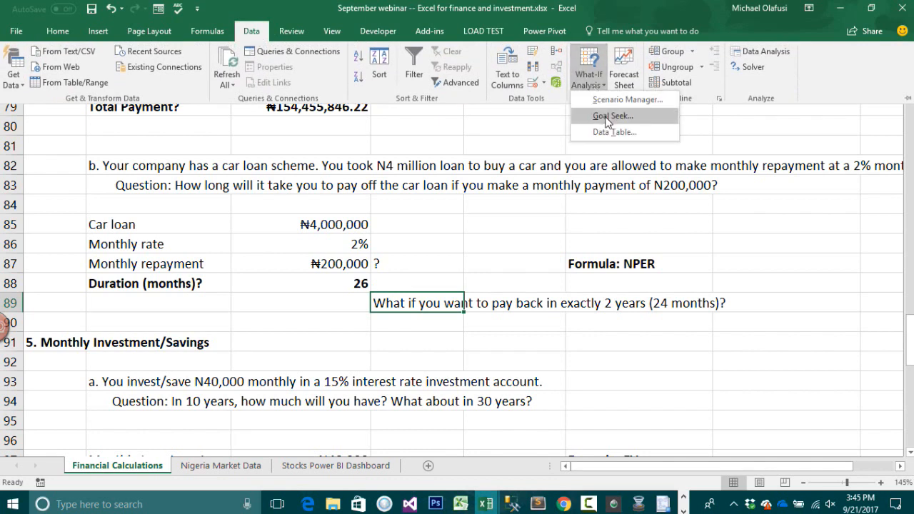
pyautogui.click(606, 116)
pyautogui.moveTo(500, 151); pyautogui.dragTo(569, 168)
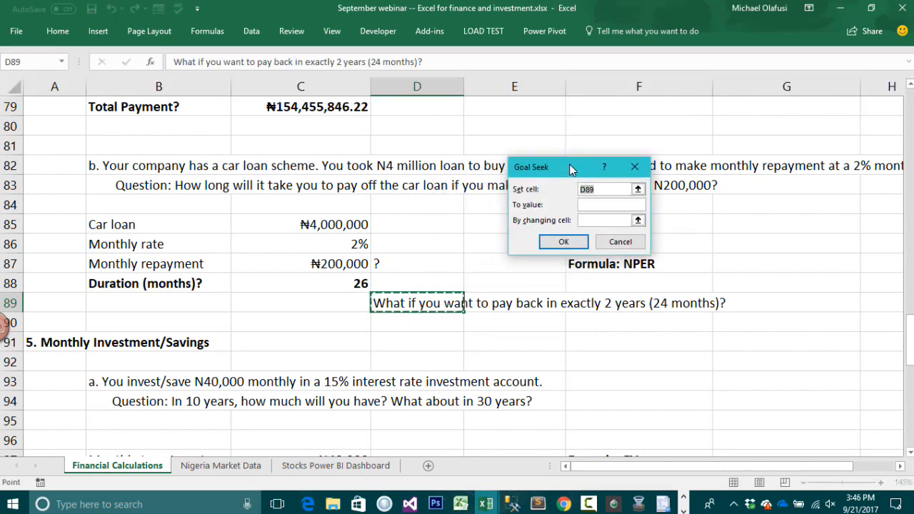
pyautogui.click(333, 284)
pyautogui.click(591, 207)
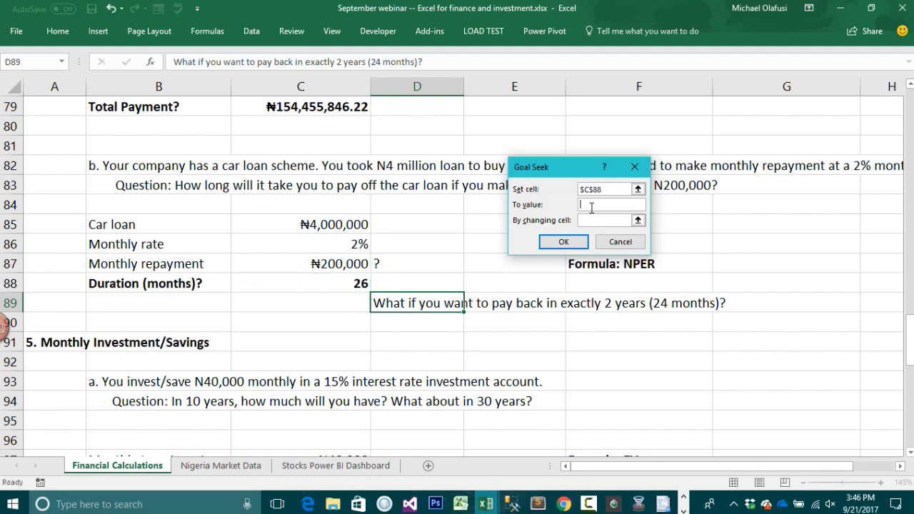
pyautogui.write('24')
# Step: Choose the monthly repayment C87 as the changing cell, run the Goal Seek, accept the solution and check the resulting repayment
pyautogui.click(593, 221)
pyautogui.click(316, 266)
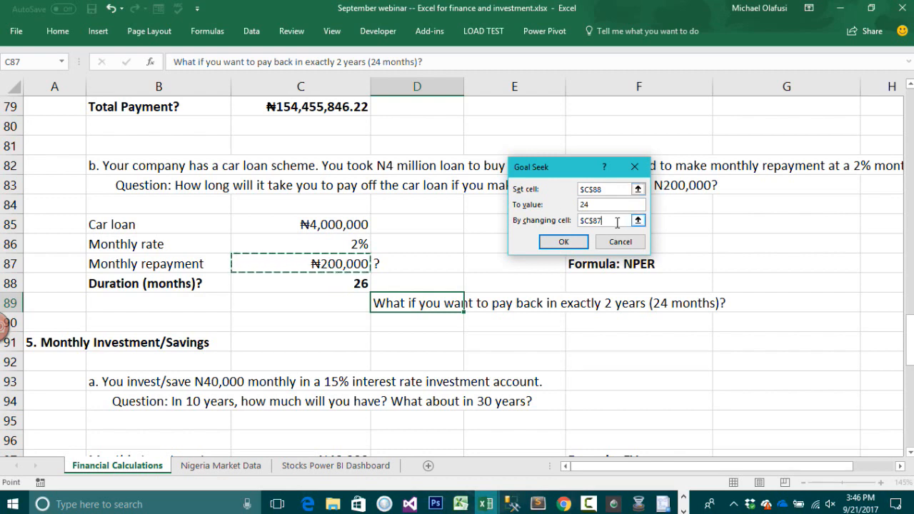
pyautogui.moveTo(619, 220); pyautogui.dragTo(571, 222)
pyautogui.click(584, 222)
pyautogui.write('$')
pyautogui.press('BackSpace')
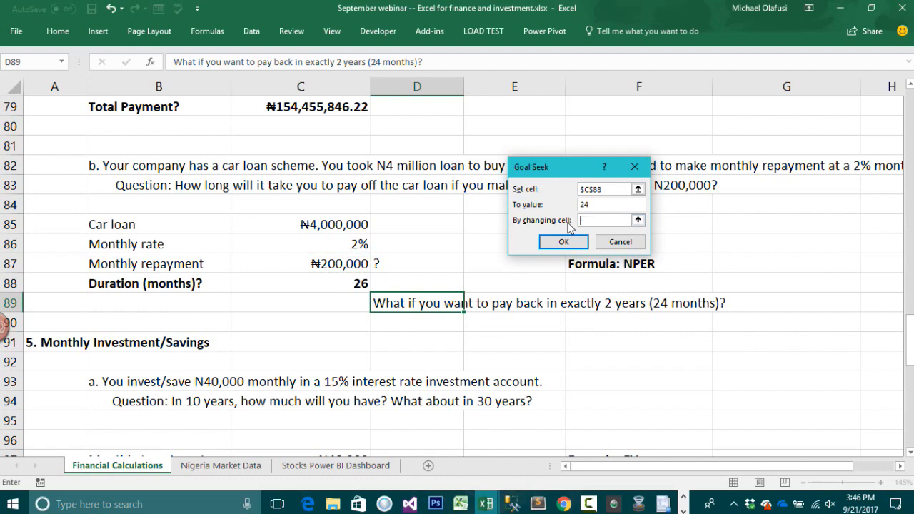
pyautogui.click(347, 263)
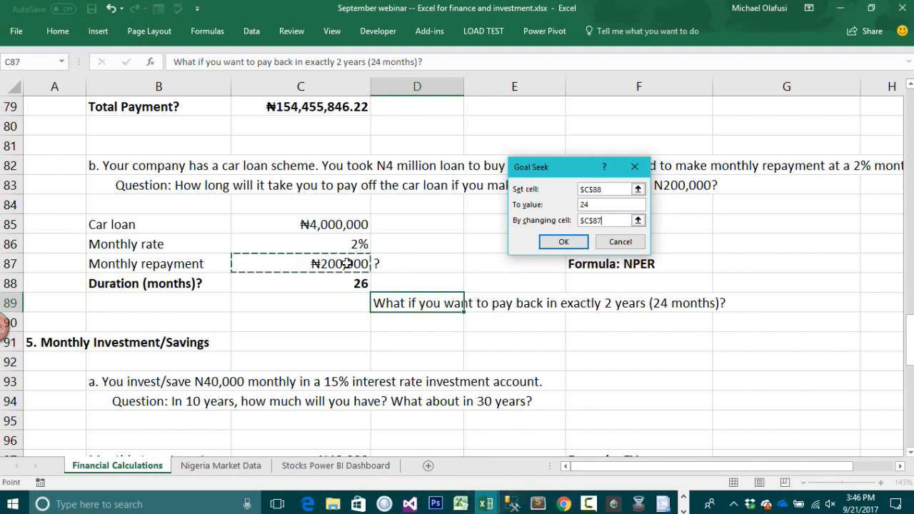
pyautogui.click(561, 243)
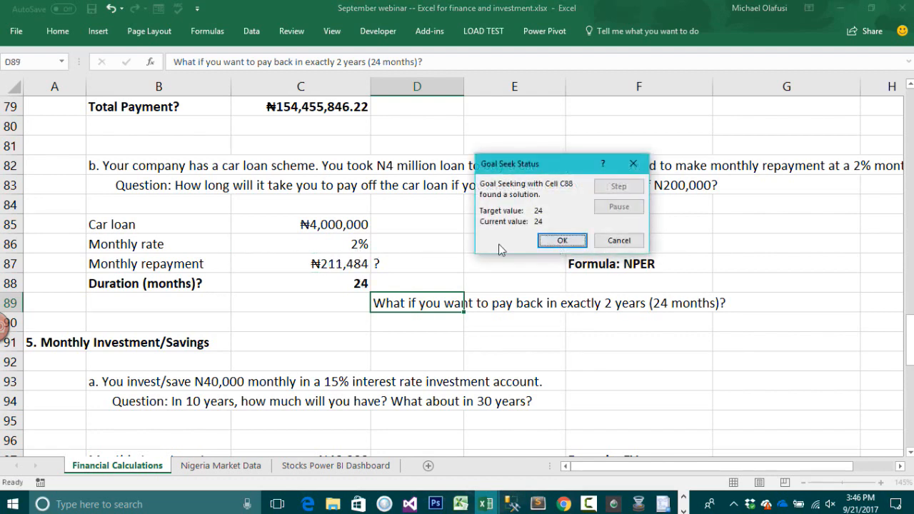
pyautogui.click(561, 241)
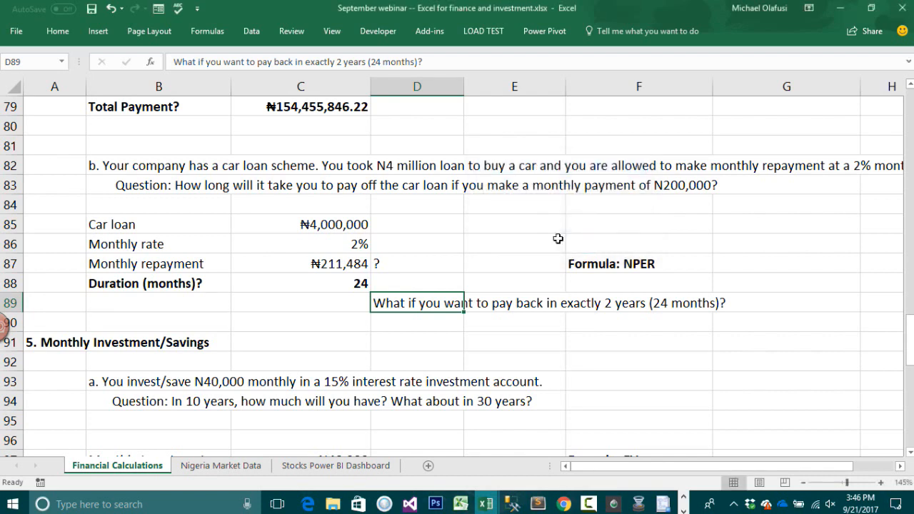
pyautogui.click(343, 266)
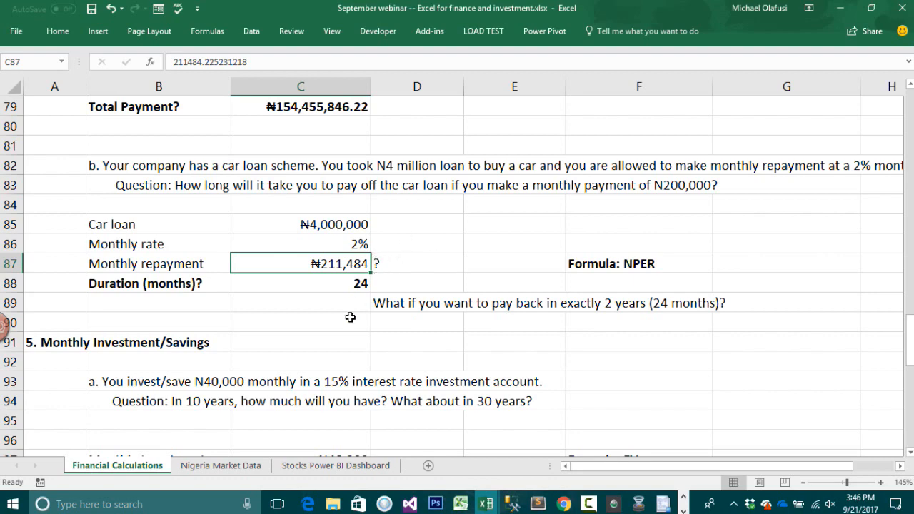
# Step: Review the Monthly Investment/Savings inputs and calculate the total paid in over 10 years in D97 with =C97*12*10
pyautogui.scroll(-1, 351, 316)
pyautogui.scroll(-2, 350, 316)
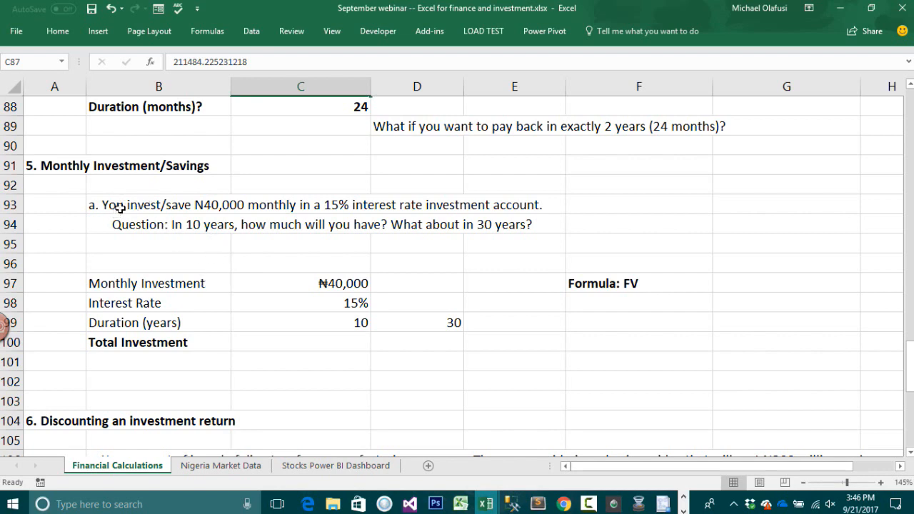
pyautogui.click(296, 303)
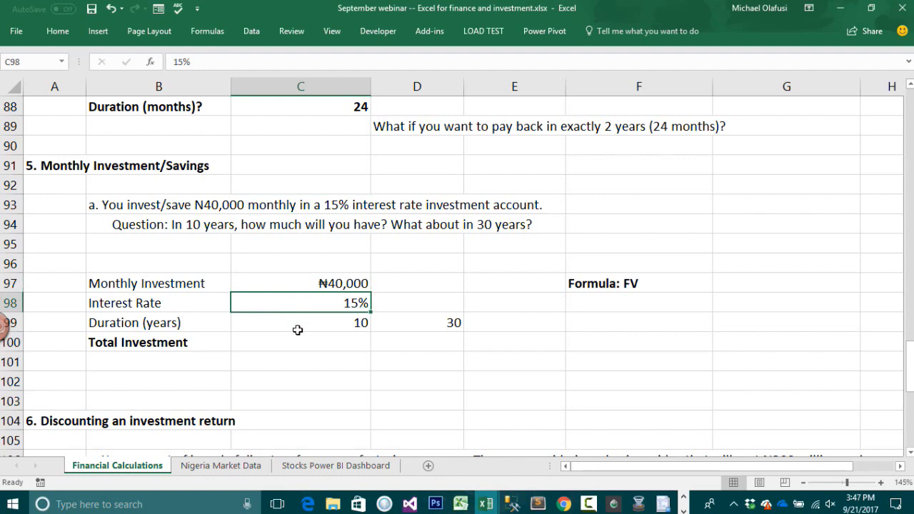
pyautogui.click(341, 325)
pyautogui.click(387, 323)
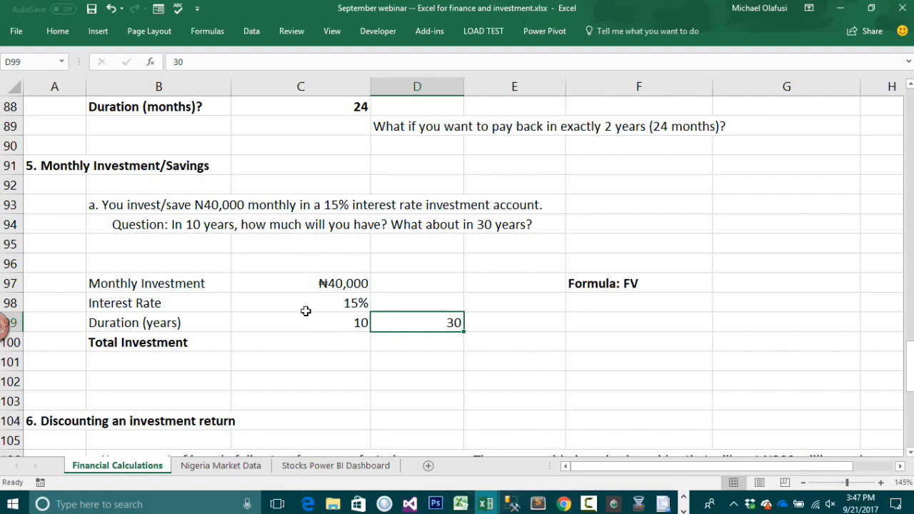
pyautogui.click(410, 284)
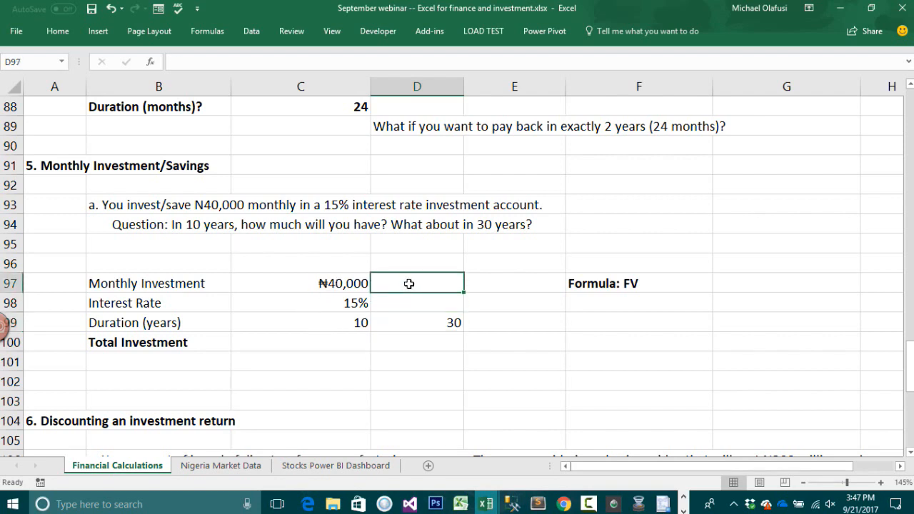
pyautogui.write('=')
pyautogui.click(300, 291)
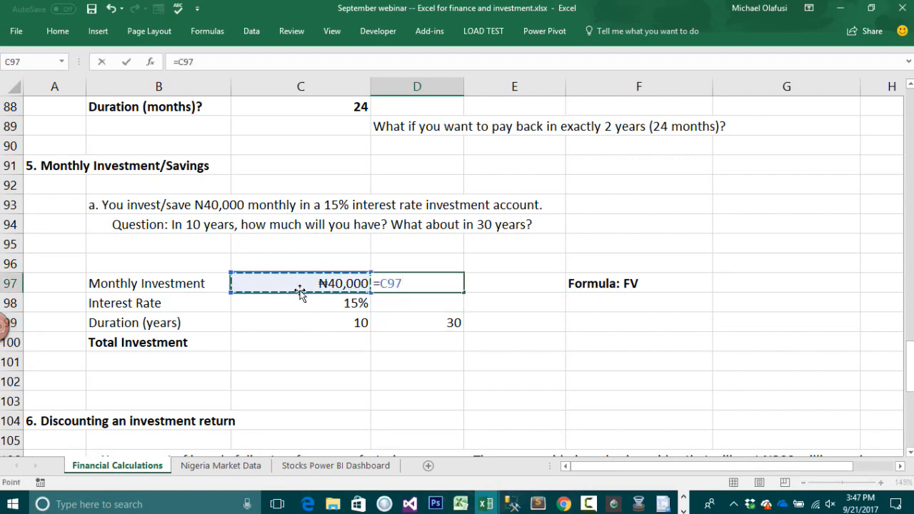
pyautogui.write('*12')
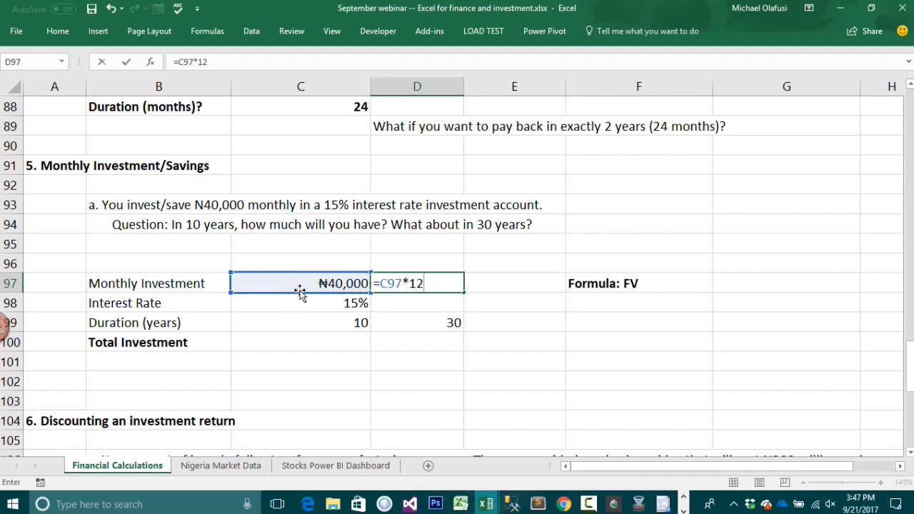
pyautogui.write('*10')
pyautogui.press('Return')
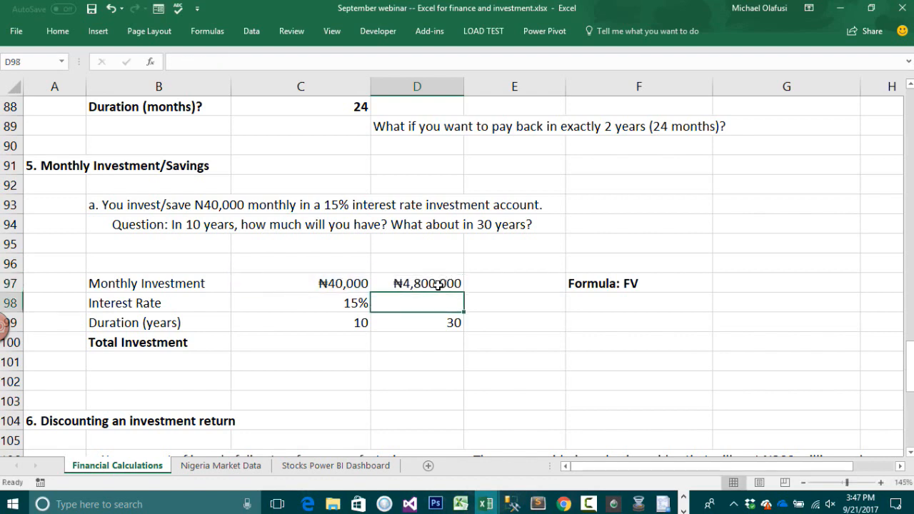
# Step: Compare the trial contribution total in D97 with the interest rate and clear D97
pyautogui.click(438, 284)
pyautogui.click(357, 302)
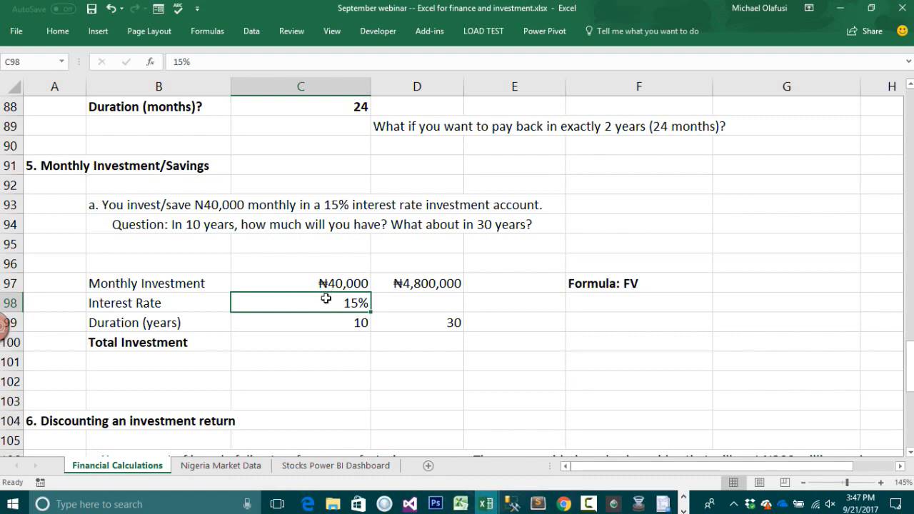
pyautogui.click(392, 279)
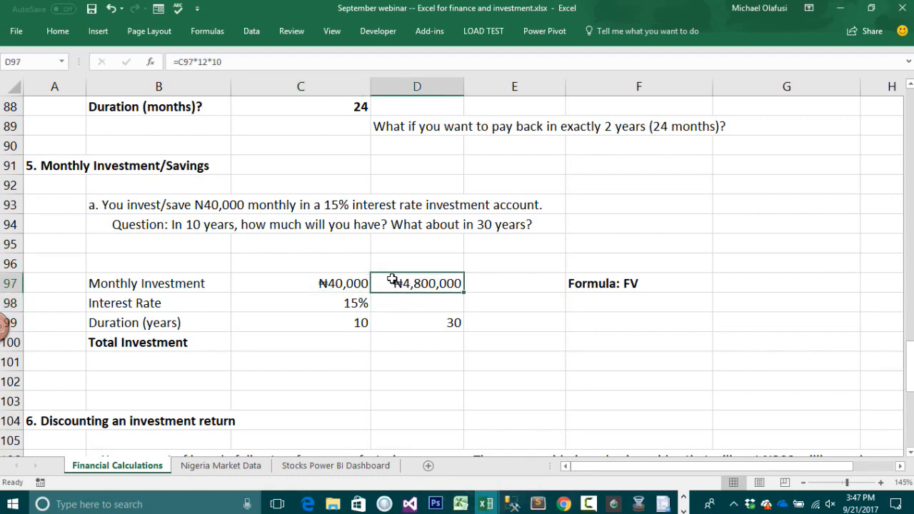
pyautogui.press('Delete')
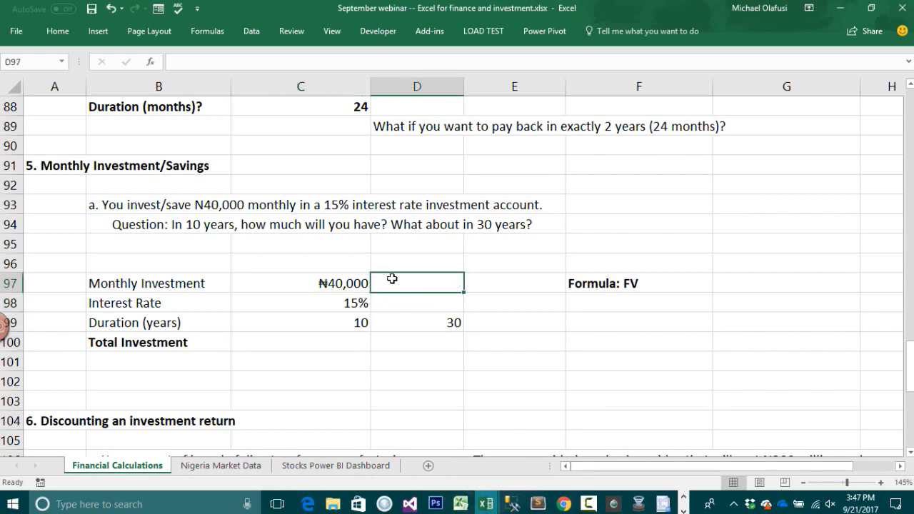
# Step: Begin an FV formula for the 10-year Total Investment in C100 and bring up its function arguments
pyautogui.click(335, 321)
pyautogui.click(322, 343)
pyautogui.click(629, 282)
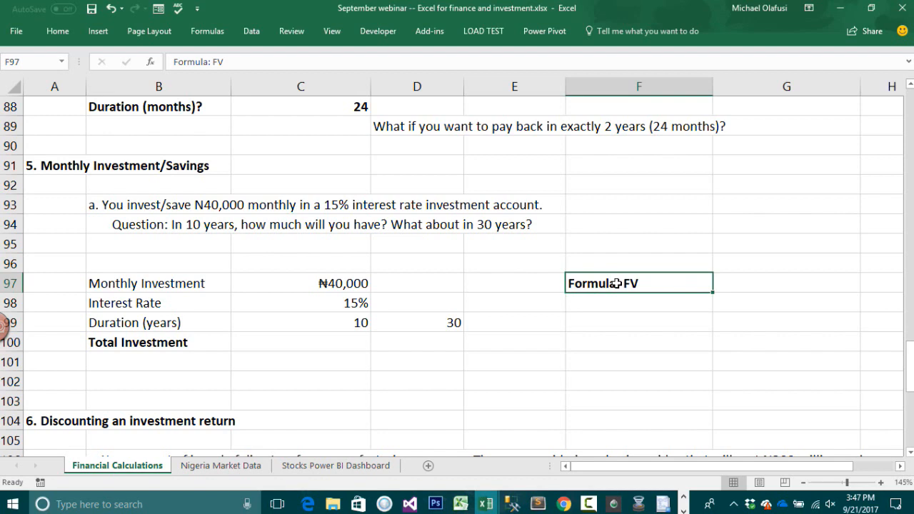
pyautogui.doubleClick(354, 347)
pyautogui.write('=')
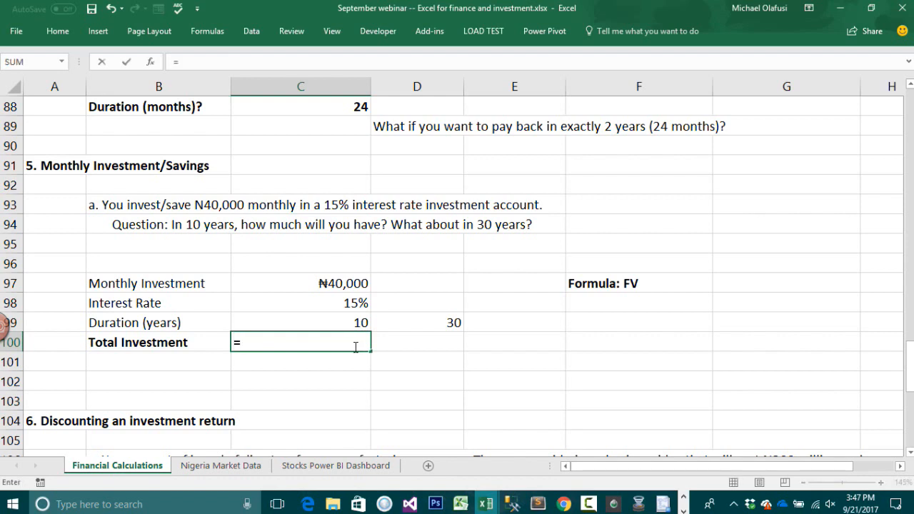
pyautogui.write('fv(')
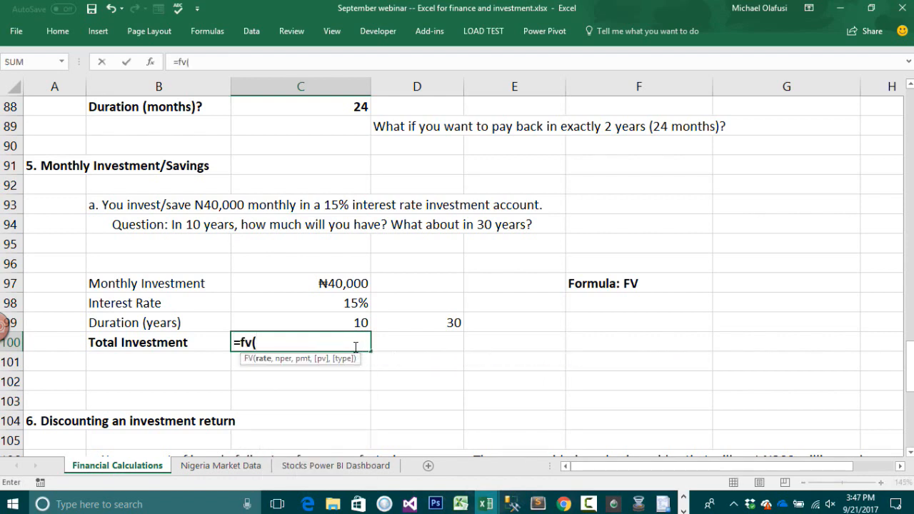
pyautogui.click(152, 62)
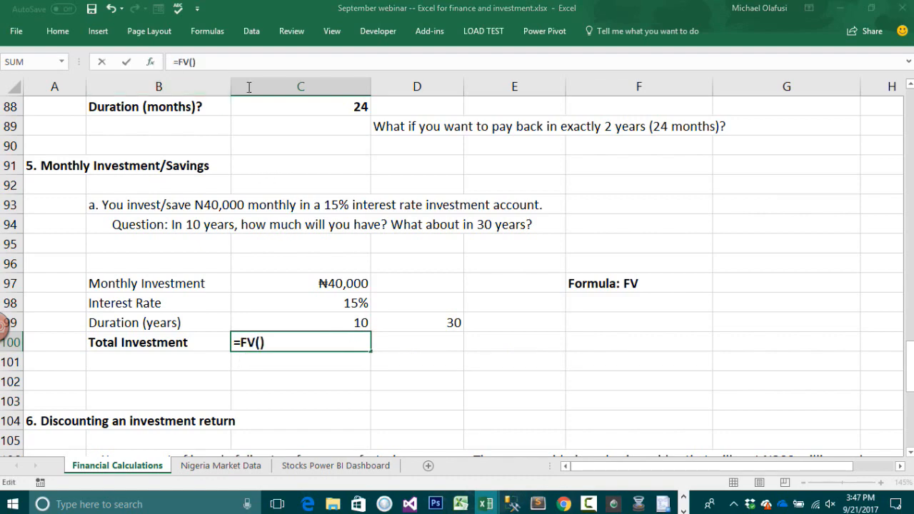
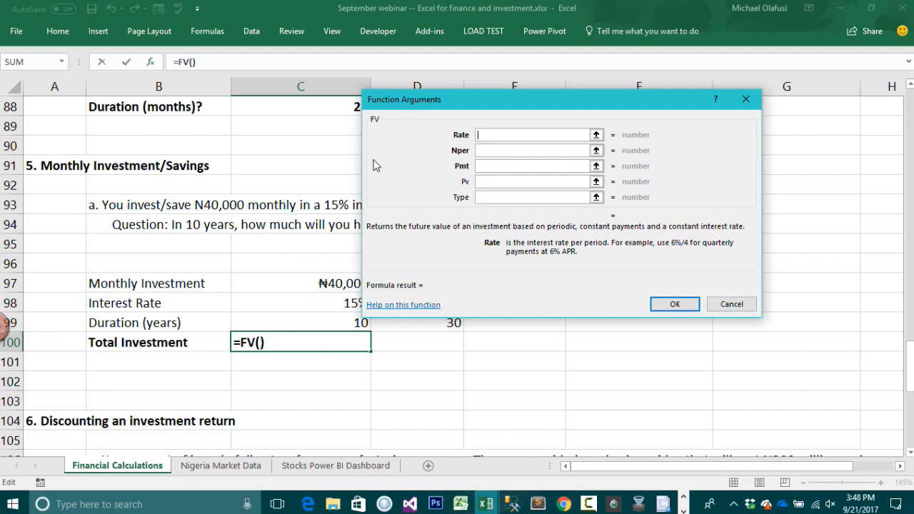
pyautogui.moveTo(466, 100); pyautogui.dragTo(524, 124)
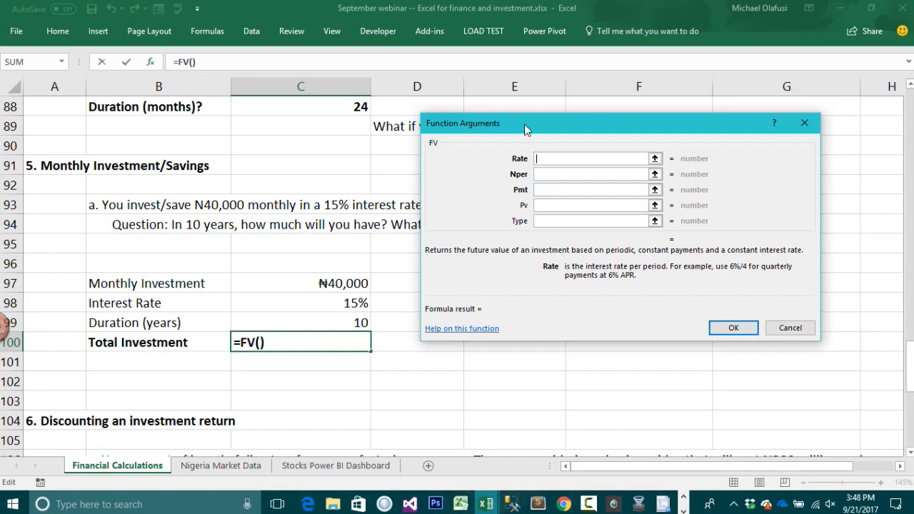
pyautogui.click(322, 303)
pyautogui.click(556, 175)
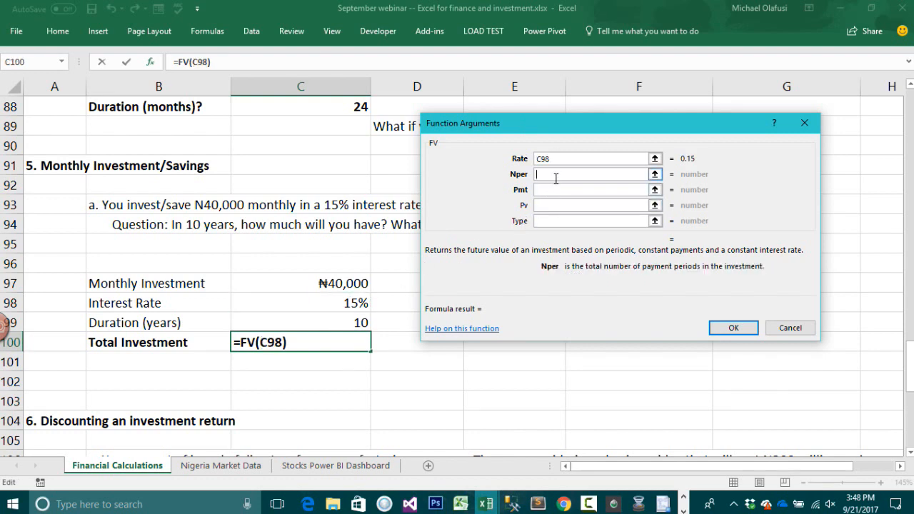
pyautogui.click(328, 322)
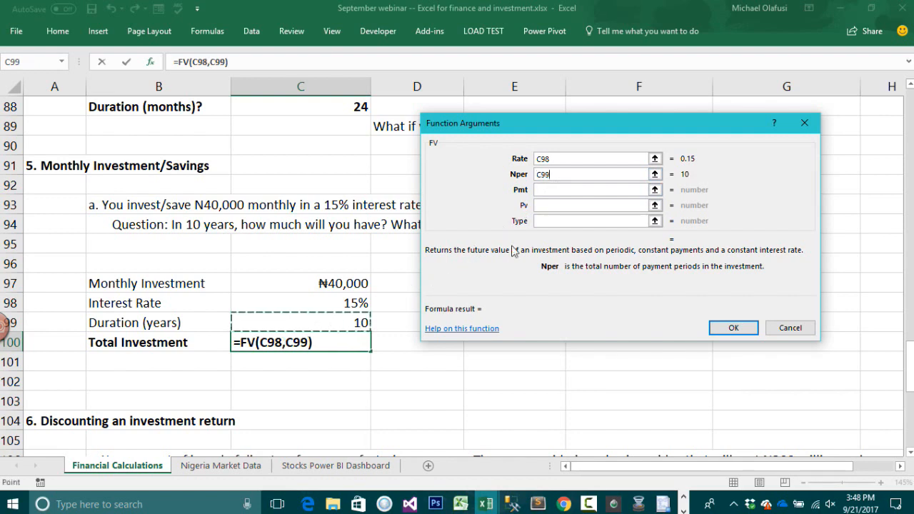
pyautogui.click(551, 190)
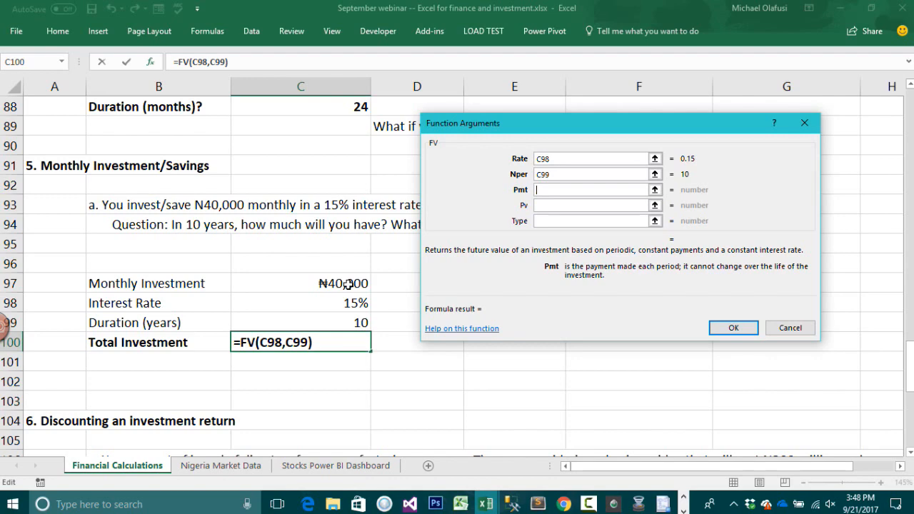
pyautogui.moveTo(523, 125)
pyautogui.mouseDown()
pyautogui.moveTo(556, 337)
pyautogui.moveTo(540, 129)
pyautogui.mouseUp()
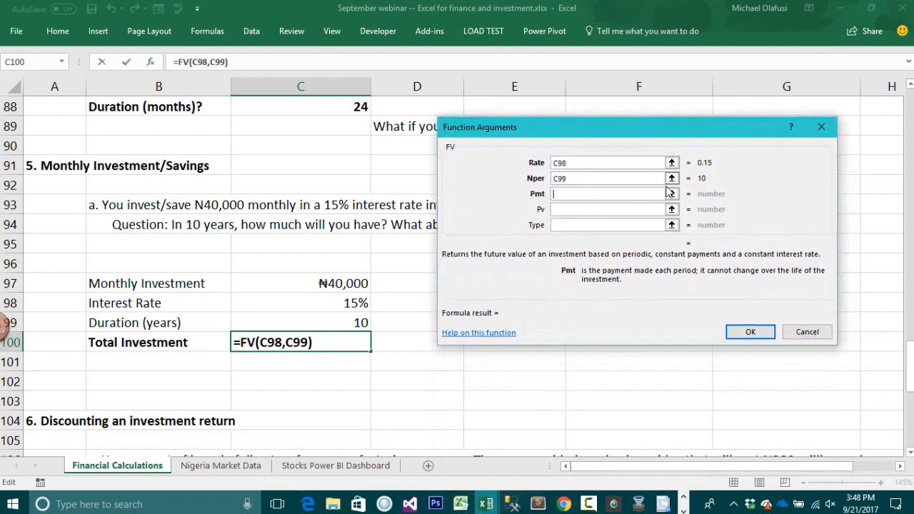
pyautogui.click(823, 129)
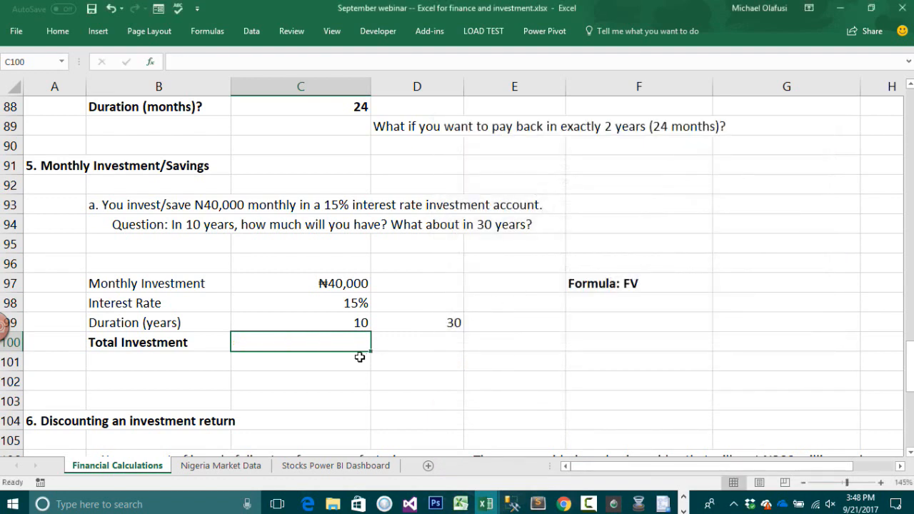
# Step: Start an FV formula in C100 with its function arguments and set the Rate to the monthly rate C98/12
pyautogui.write('=fv(')
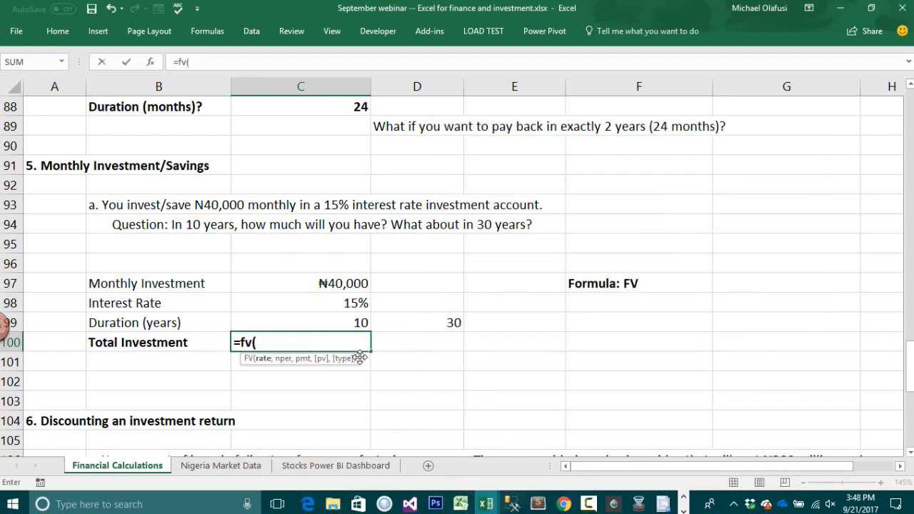
pyautogui.click(150, 61)
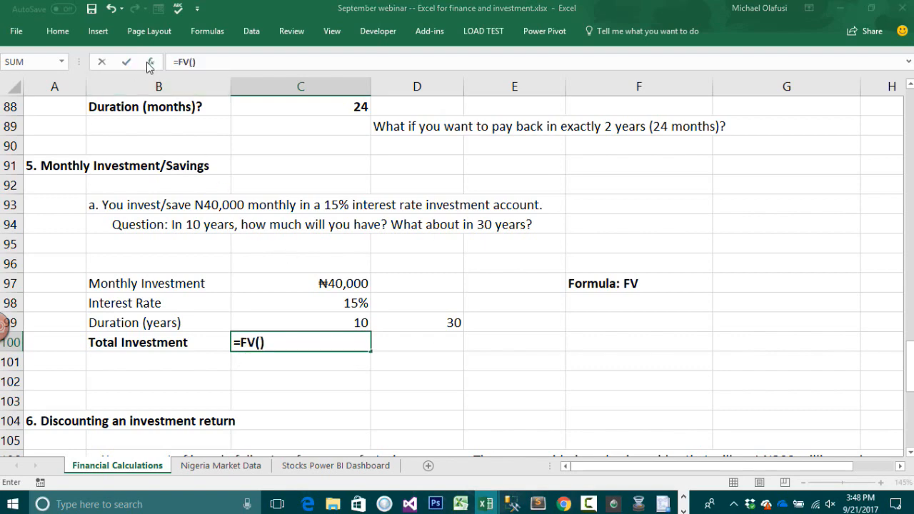
pyautogui.moveTo(499, 160); pyautogui.dragTo(520, 174)
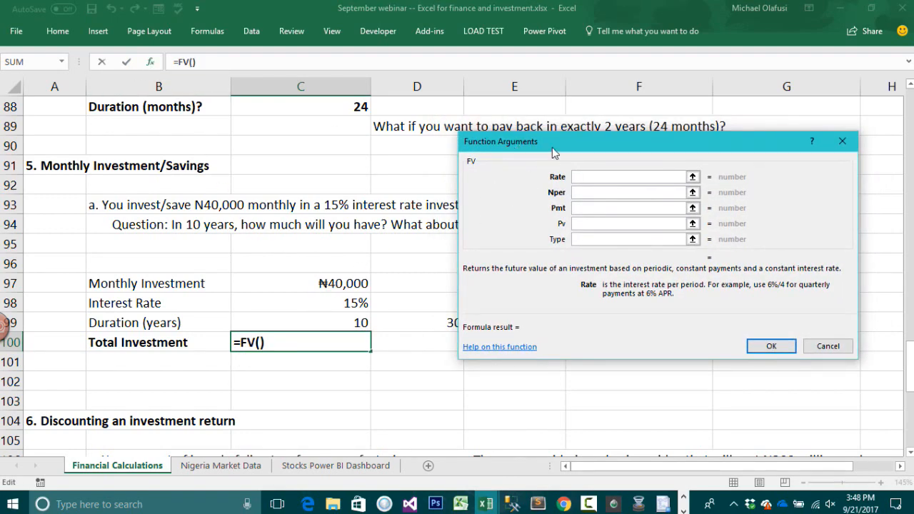
pyautogui.moveTo(552, 149)
pyautogui.mouseDown()
pyautogui.moveTo(536, 389)
pyautogui.moveTo(547, 174)
pyautogui.moveTo(539, 154)
pyautogui.mouseUp()
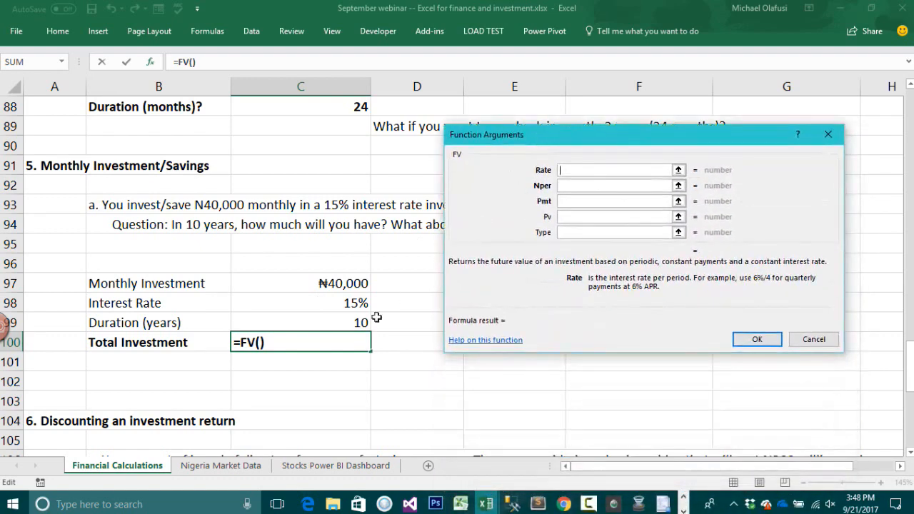
pyautogui.click(323, 306)
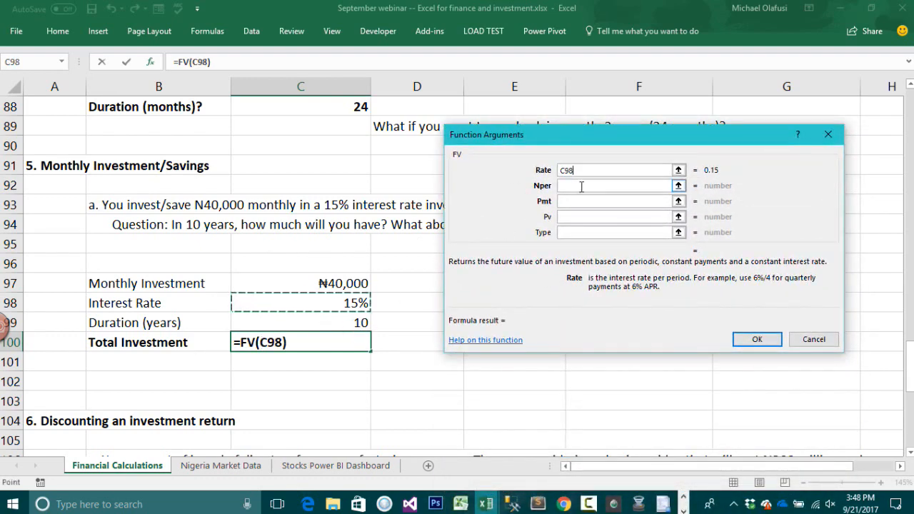
pyautogui.write('/')
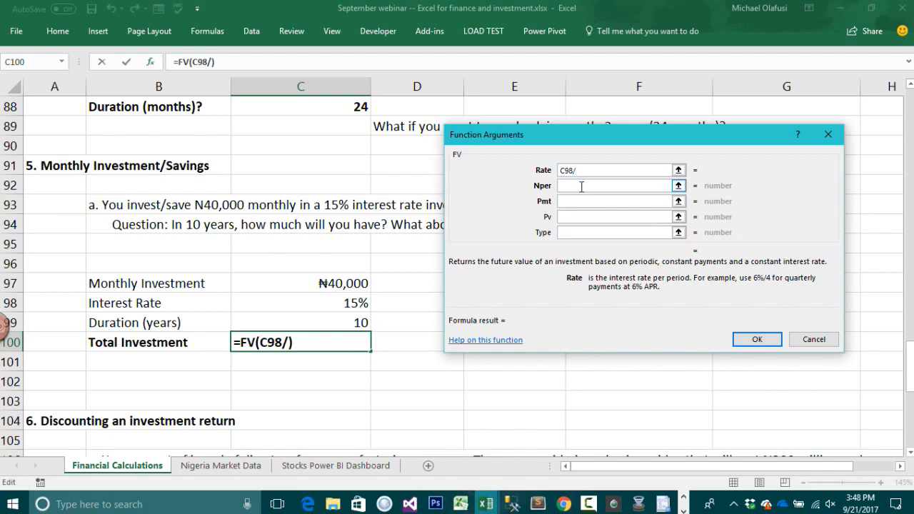
pyautogui.write('12')
# Step: Set the FV formula's Nper to C99*12 so the 10-year duration is counted in months
pyautogui.click(581, 187)
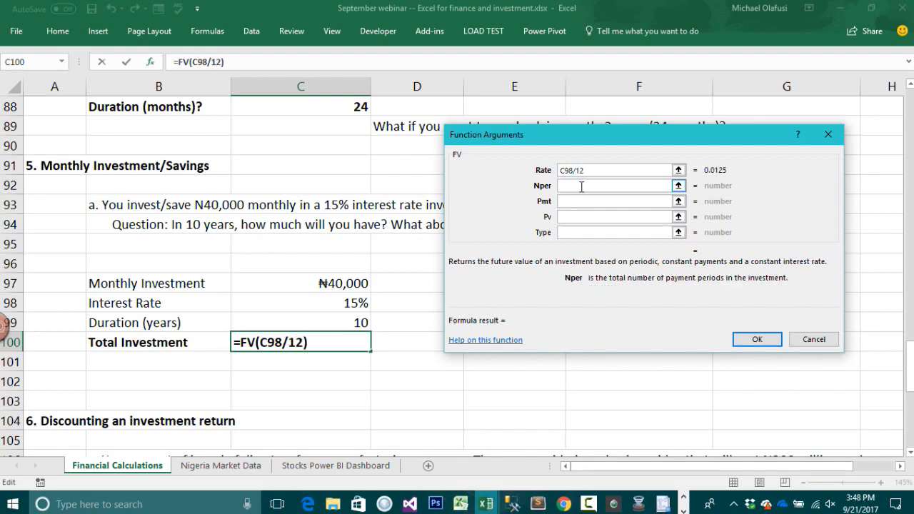
pyautogui.moveTo(581, 139); pyautogui.dragTo(602, 171)
pyautogui.click(307, 325)
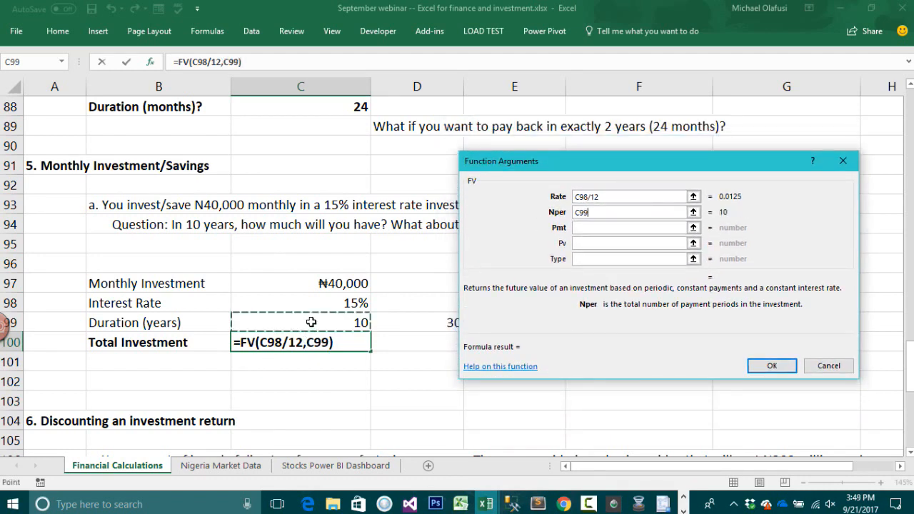
pyautogui.click(613, 212)
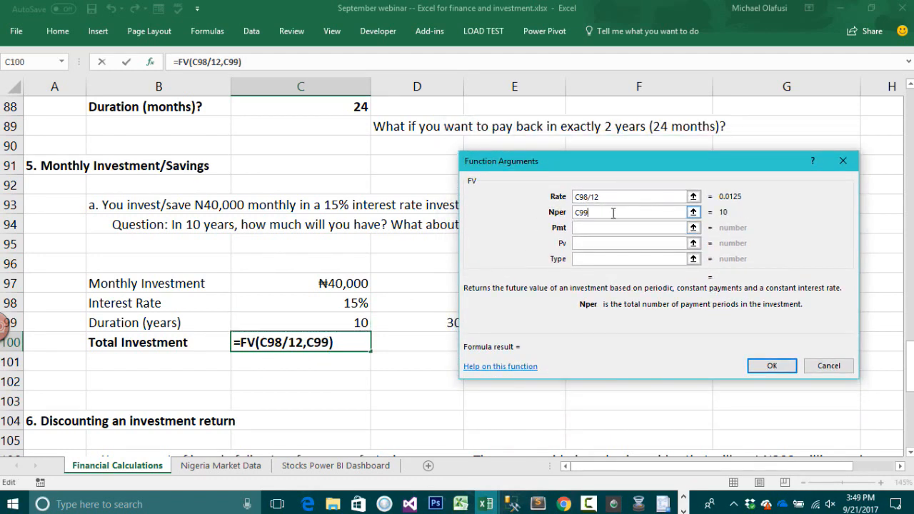
pyautogui.write('*12')
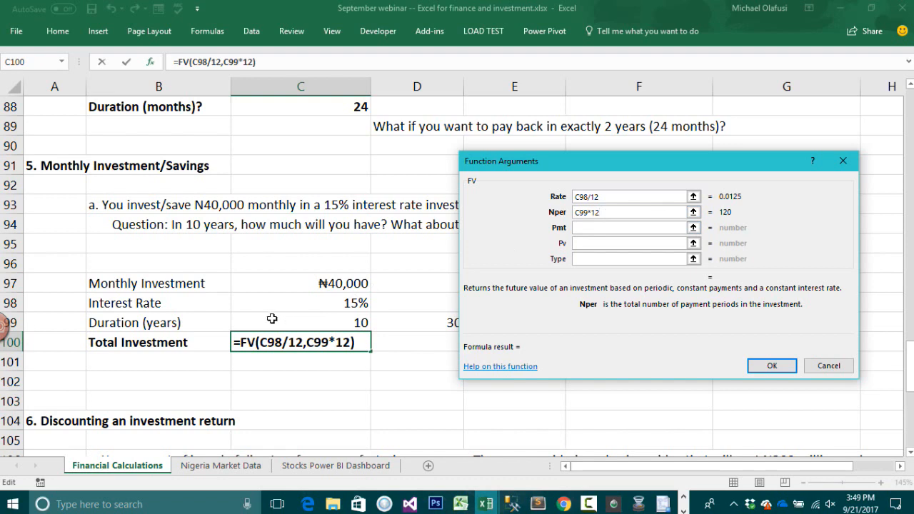
# Step: Set the FV formula's Pmt to the negative monthly investment -C97 and complete the Total Investment in C100
pyautogui.click(594, 229)
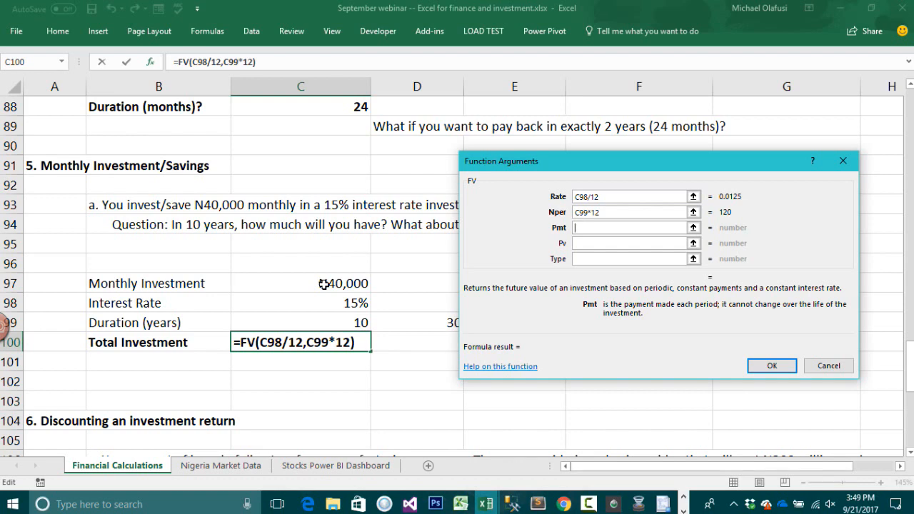
pyautogui.write('-')
pyautogui.click(323, 285)
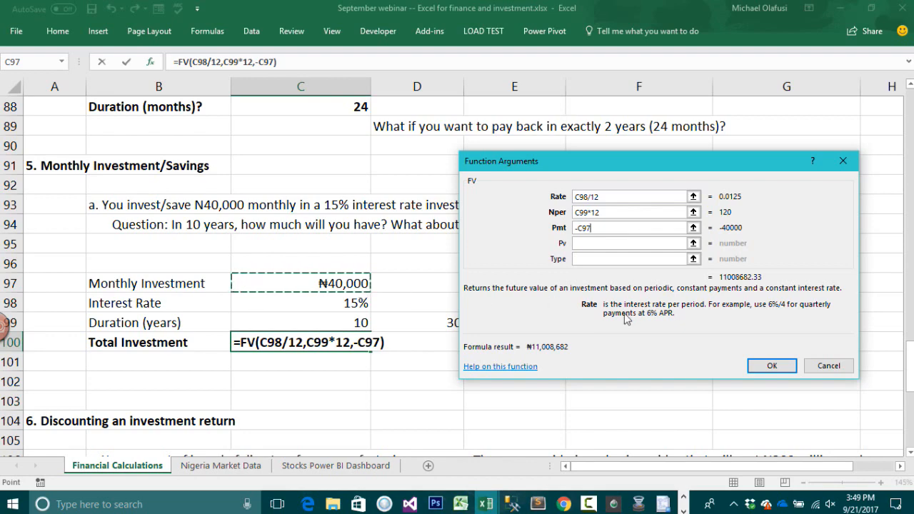
pyautogui.click(758, 367)
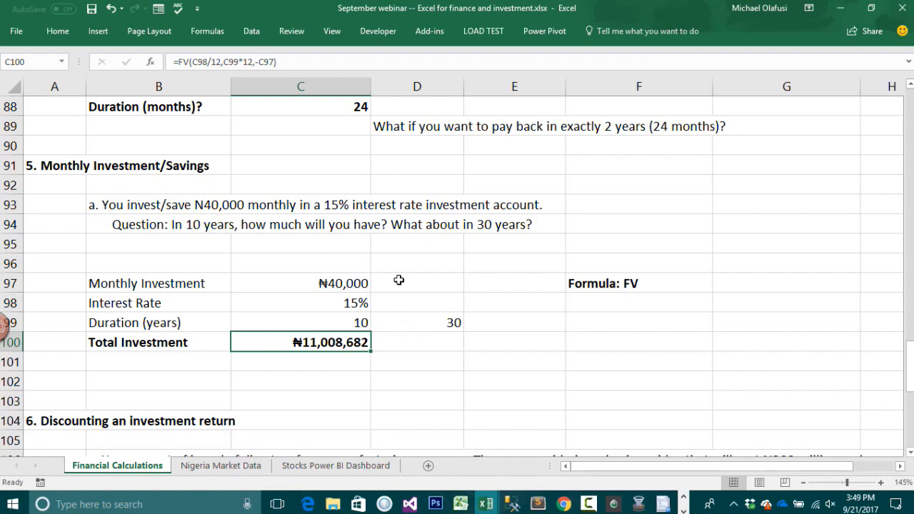
# Step: Calculate the total amount contributed over the 10 years in C101 with =C97*C99*12
pyautogui.click(325, 365)
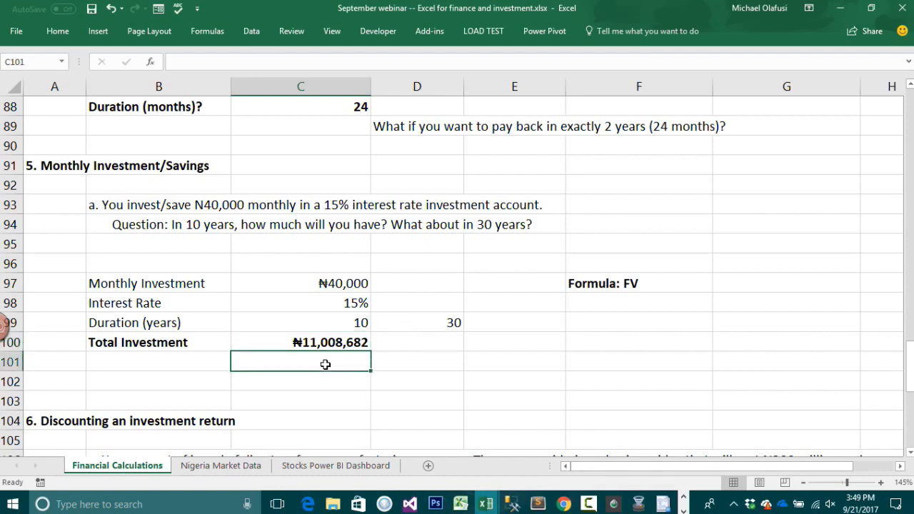
pyautogui.write('=')
pyautogui.click(327, 282)
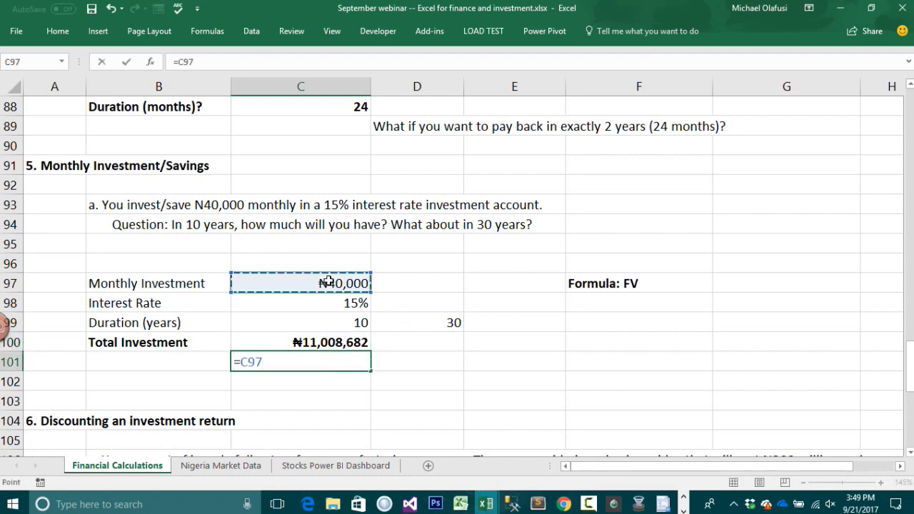
pyautogui.write('*')
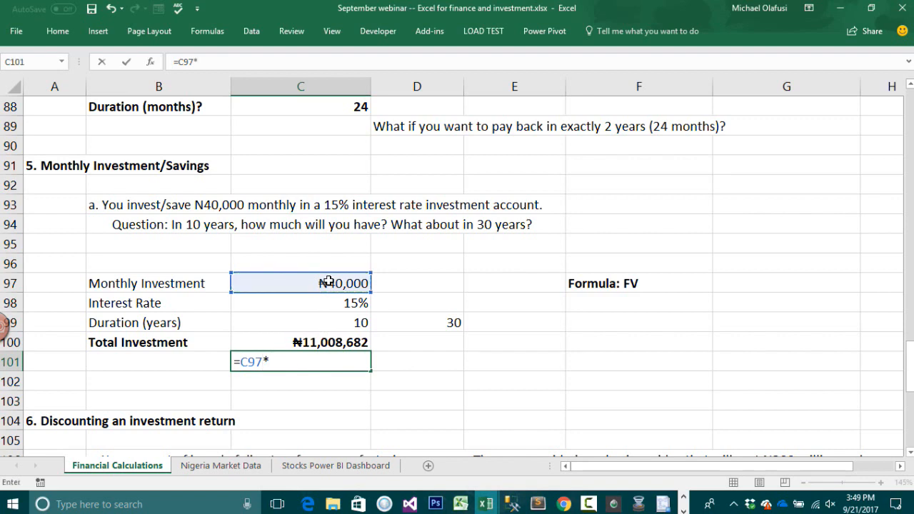
pyautogui.click(321, 322)
pyautogui.write('*12')
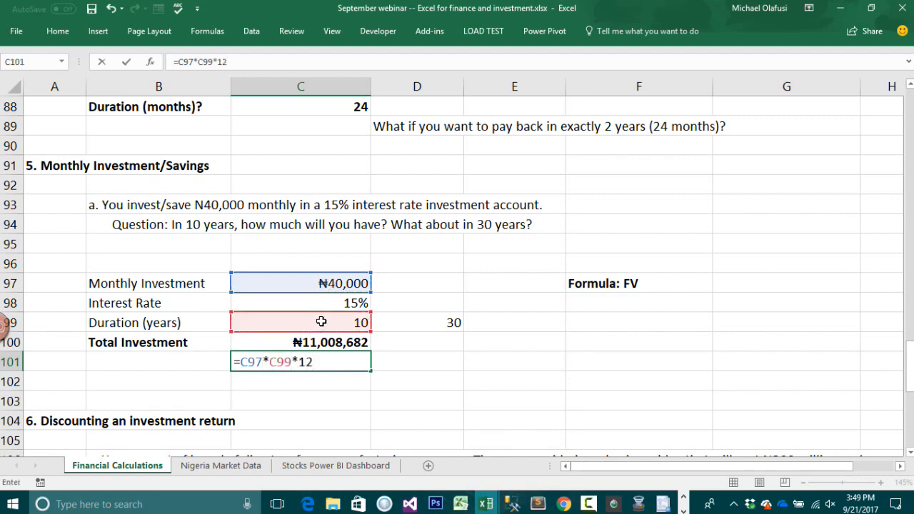
pyautogui.press('Return')
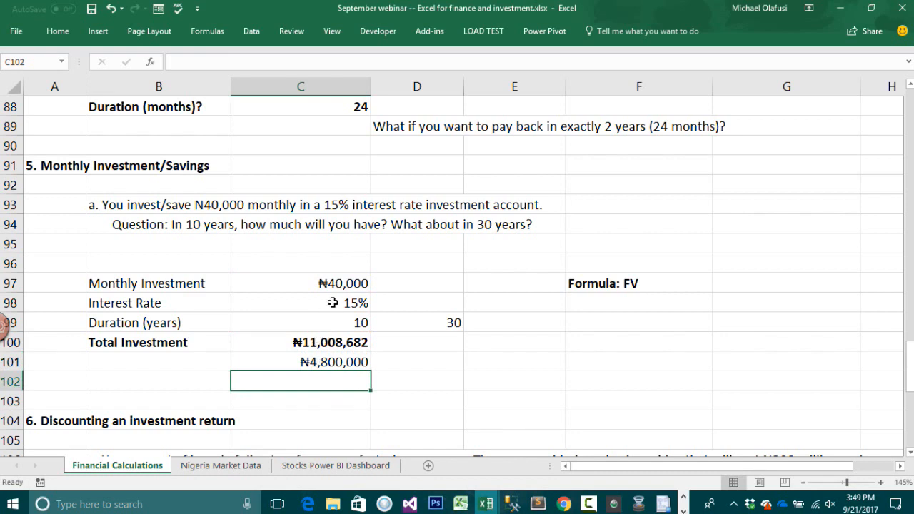
# Step: Compare the contribution total in C101 with the interest rate and the scenario text, and clear C101
pyautogui.click(327, 304)
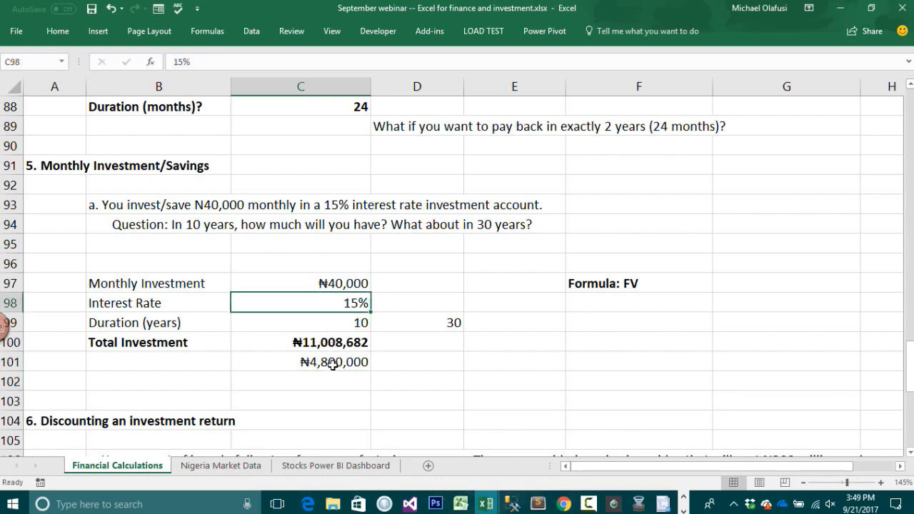
pyautogui.click(274, 367)
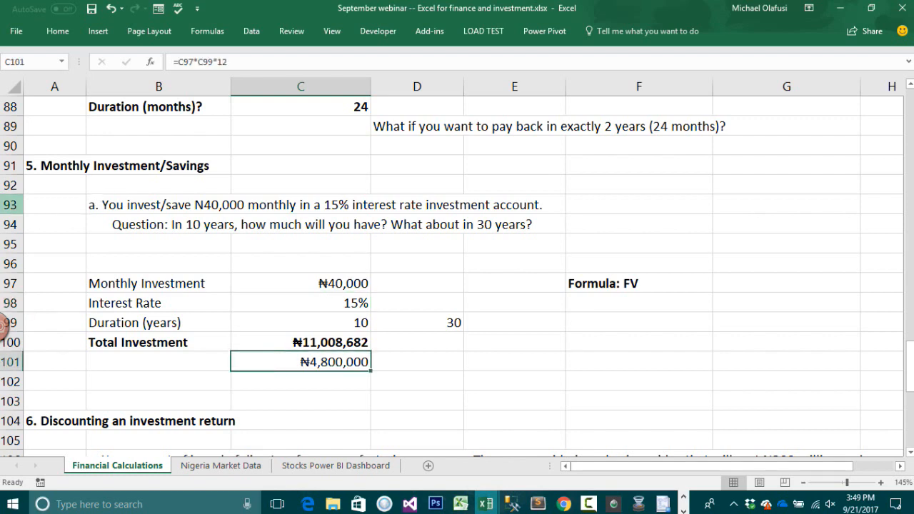
pyautogui.click(11, 205)
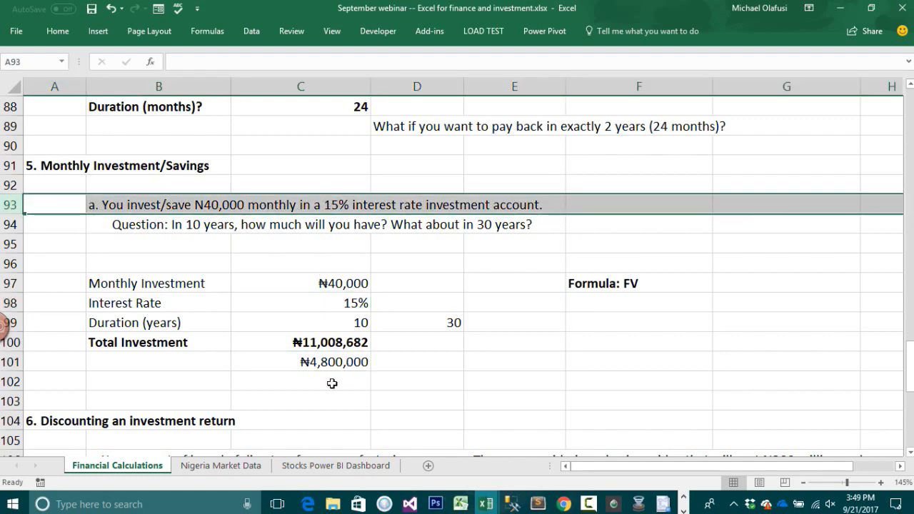
pyautogui.click(339, 362)
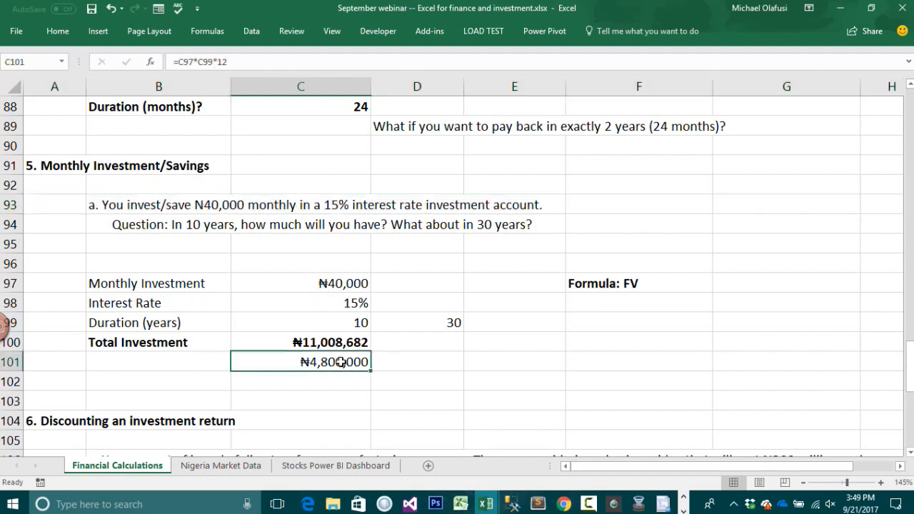
pyautogui.press('Delete')
# Step: Start an FV formula for the 30-year Total Investment in D100 and set its Rate to C98/12
pyautogui.click(419, 341)
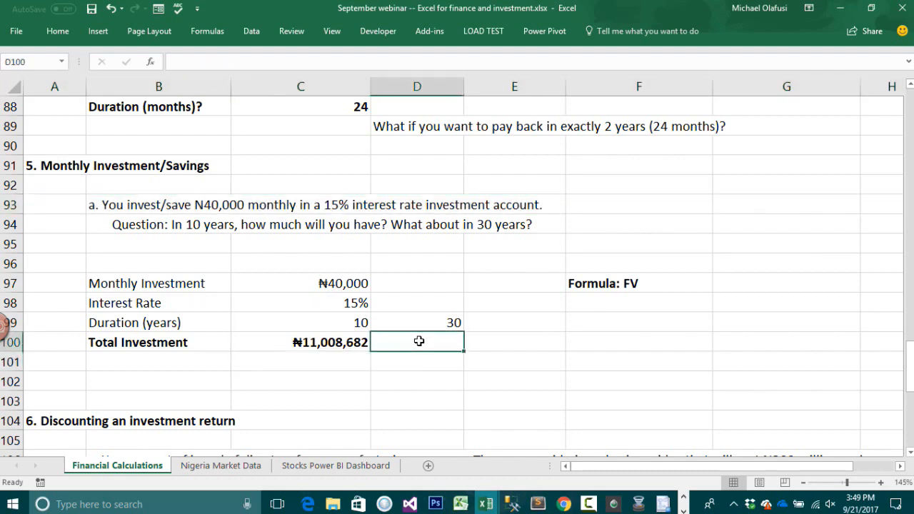
pyautogui.write('=fv(')
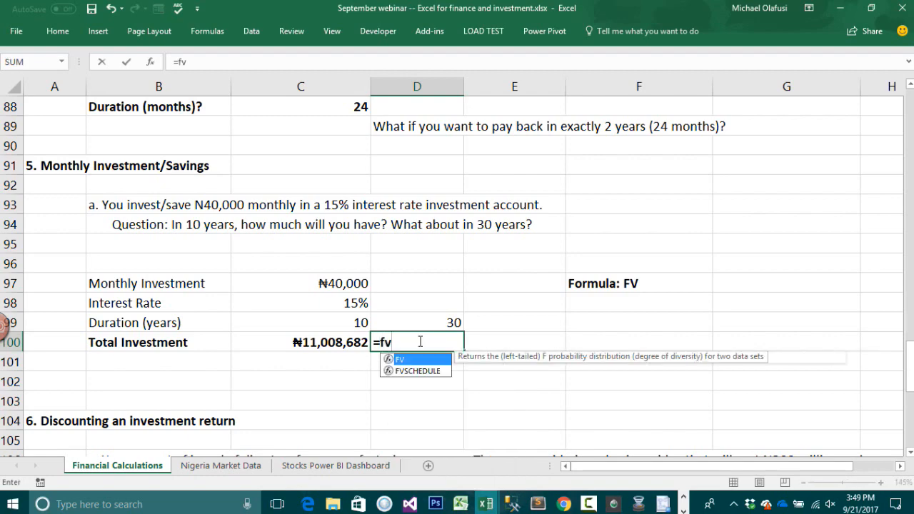
pyautogui.click(150, 62)
pyautogui.moveTo(504, 166); pyautogui.dragTo(546, 171)
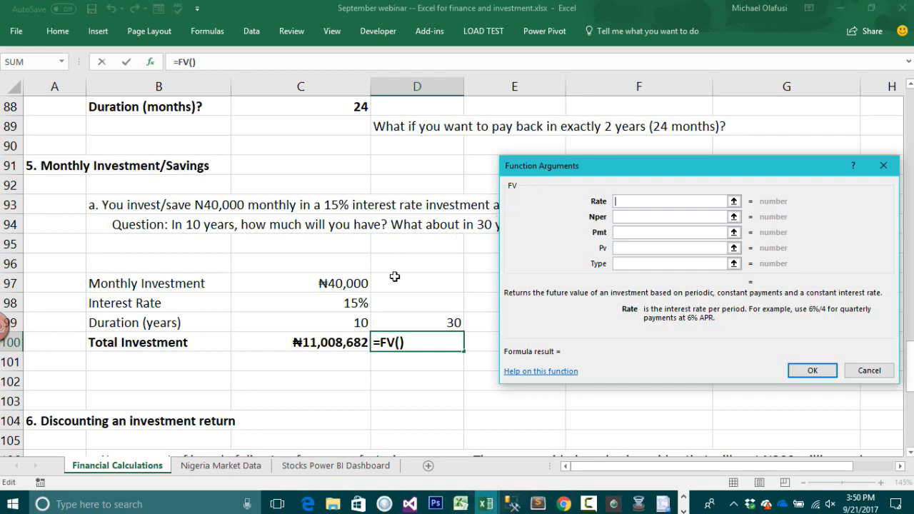
pyautogui.click(355, 304)
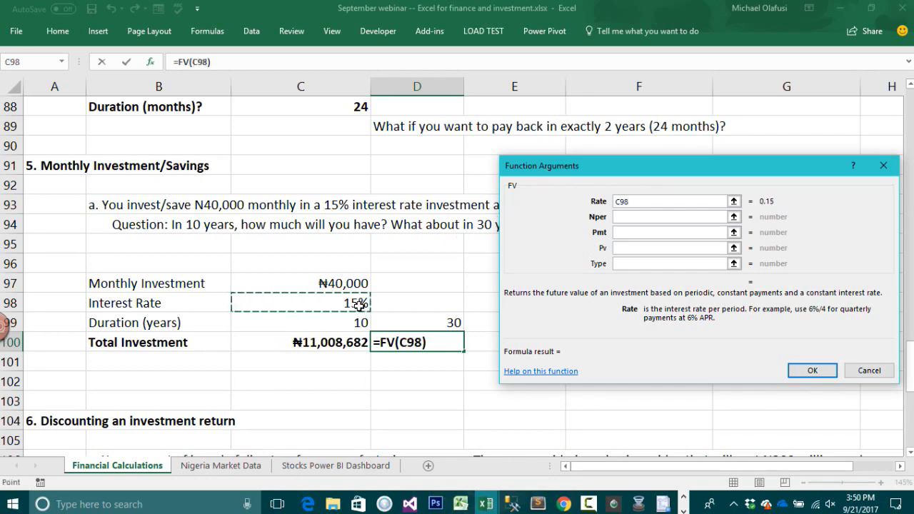
pyautogui.write('/12')
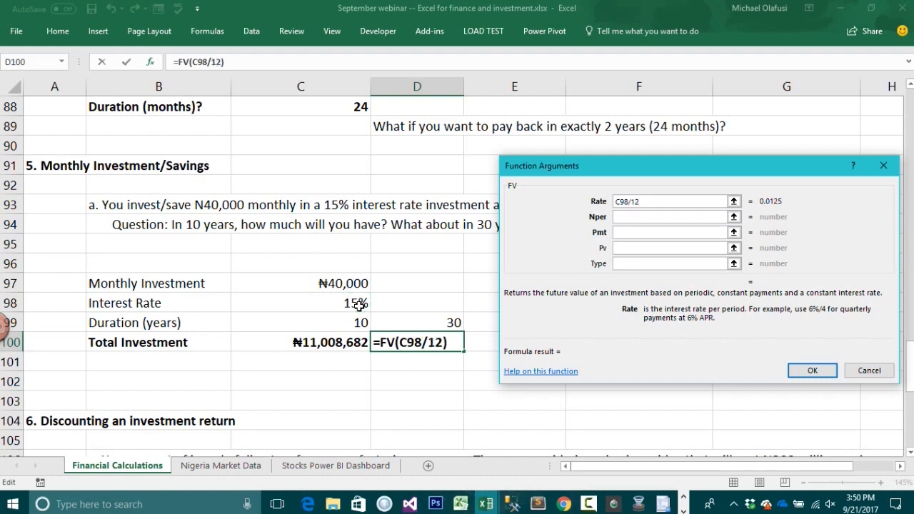
# Step: Complete the 30-year FV formula in D100 with Nper D99*12 and Pmt -C97
pyautogui.click(627, 216)
pyautogui.click(433, 322)
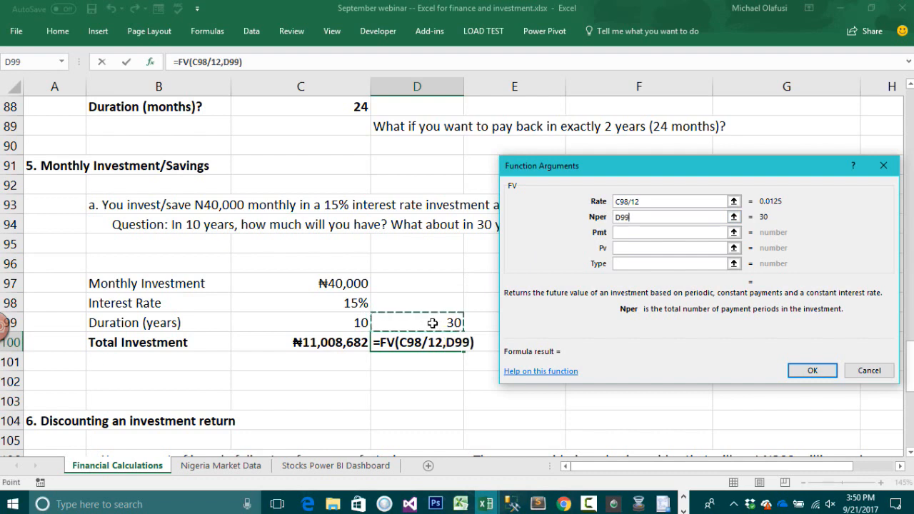
pyautogui.write('*')
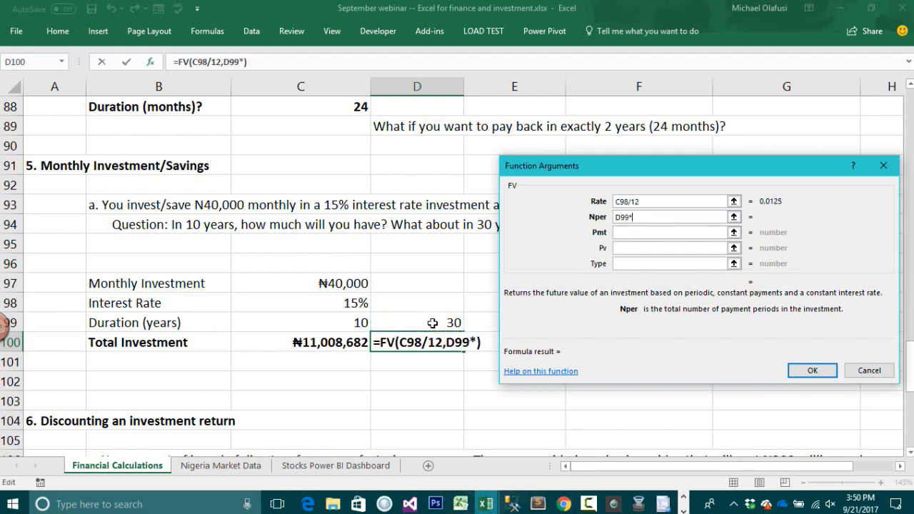
pyautogui.write('12')
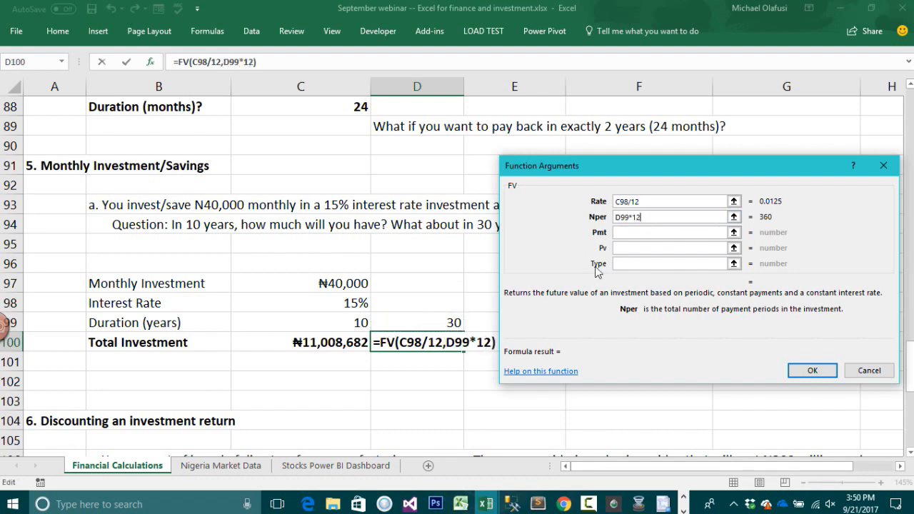
pyautogui.click(621, 234)
pyautogui.write('-')
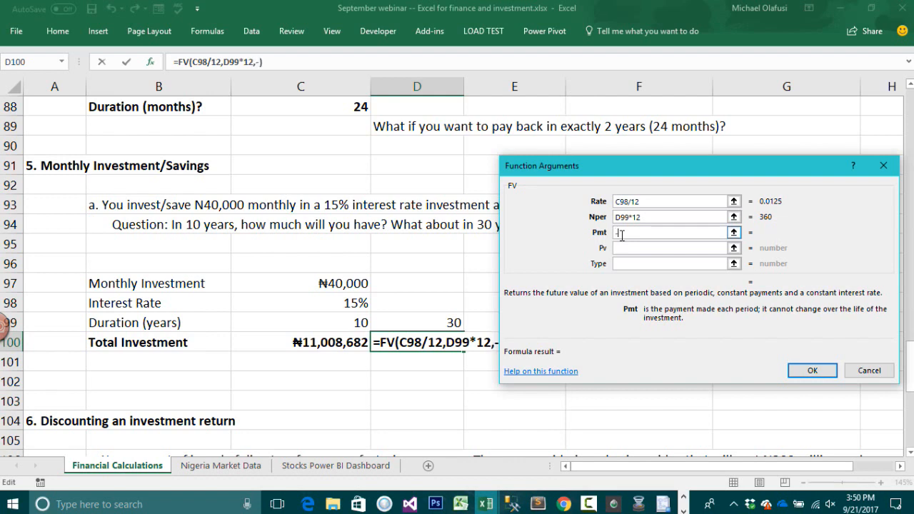
pyautogui.click(357, 283)
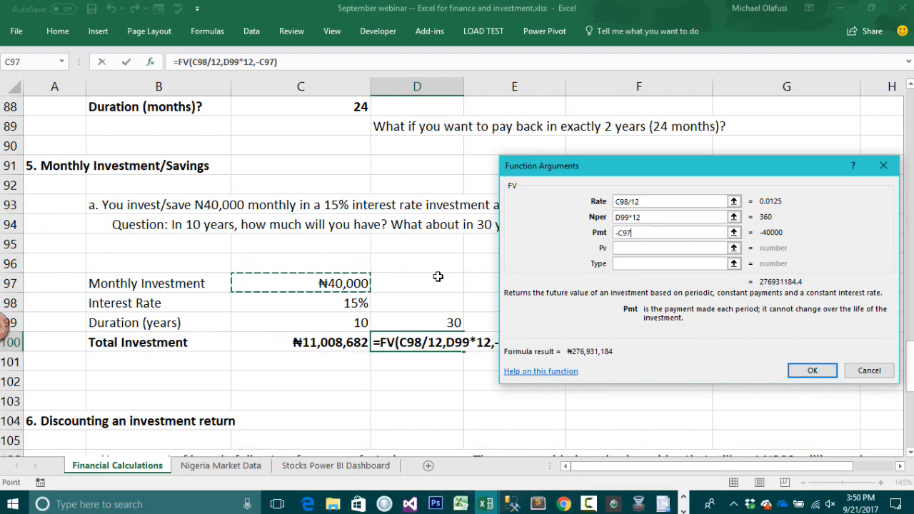
pyautogui.click(812, 370)
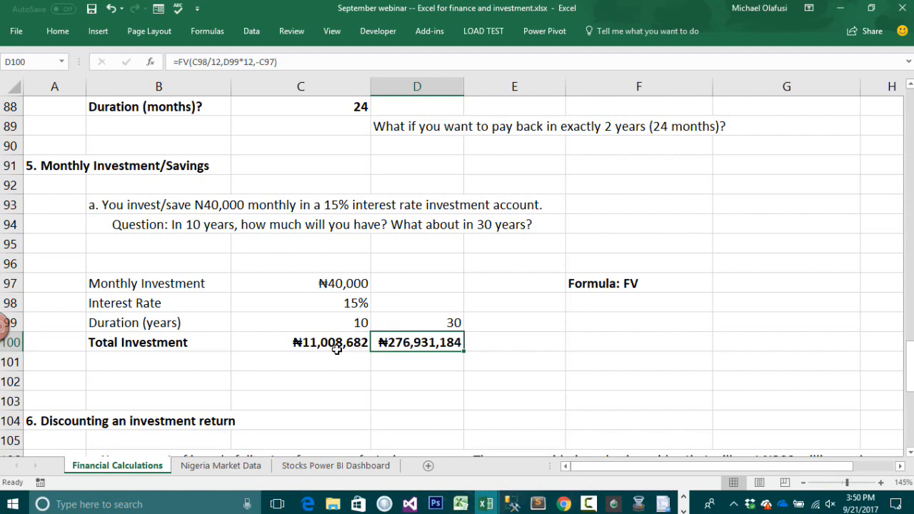
# Step: Compare the 10-year and 30-year durations and Total Investment results with the interest rate and the FV formula note
pyautogui.click(357, 323)
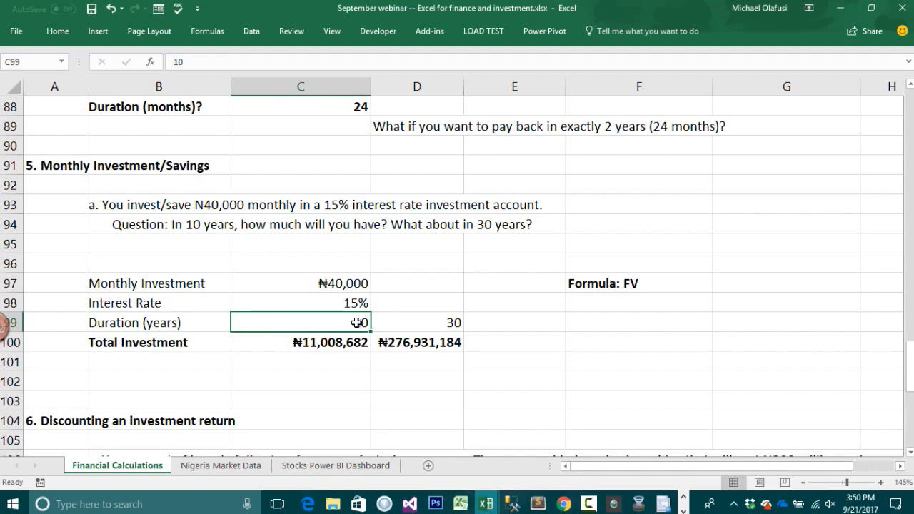
pyautogui.click(407, 322)
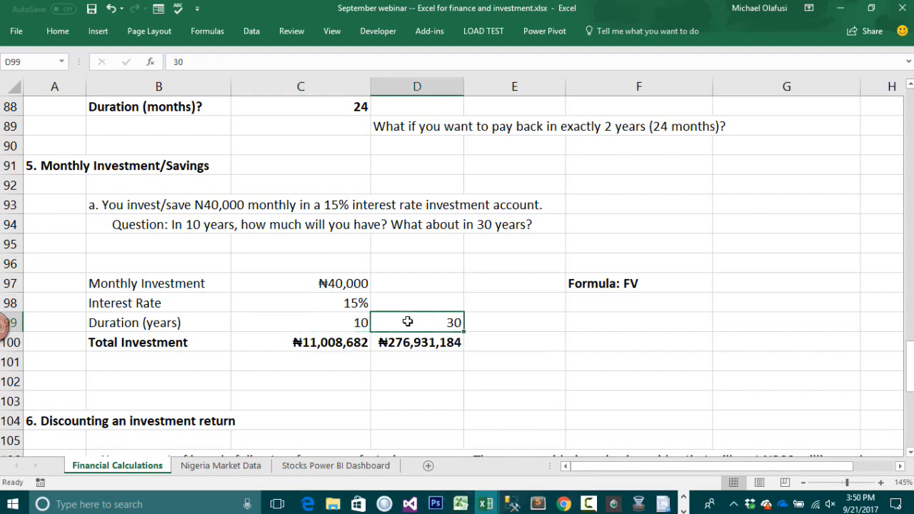
pyautogui.click(359, 322)
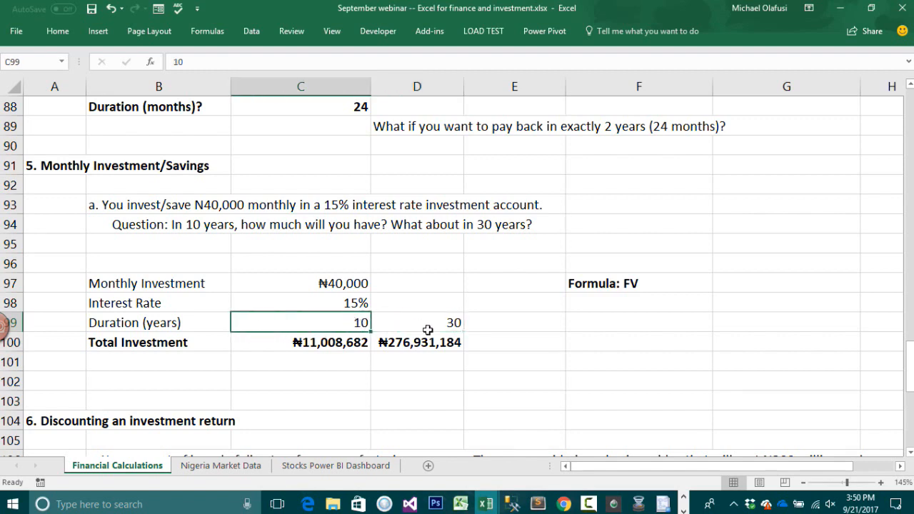
pyautogui.click(392, 344)
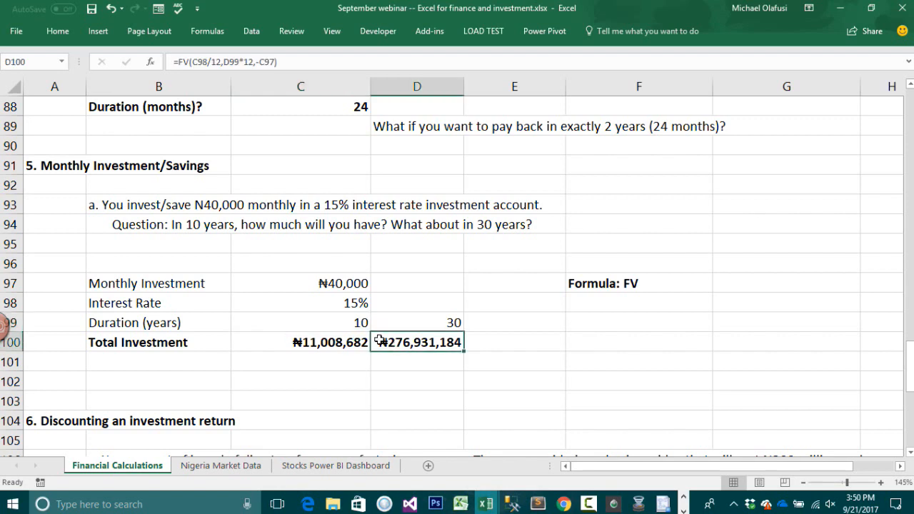
pyautogui.click(308, 341)
pyautogui.click(379, 343)
pyautogui.click(329, 350)
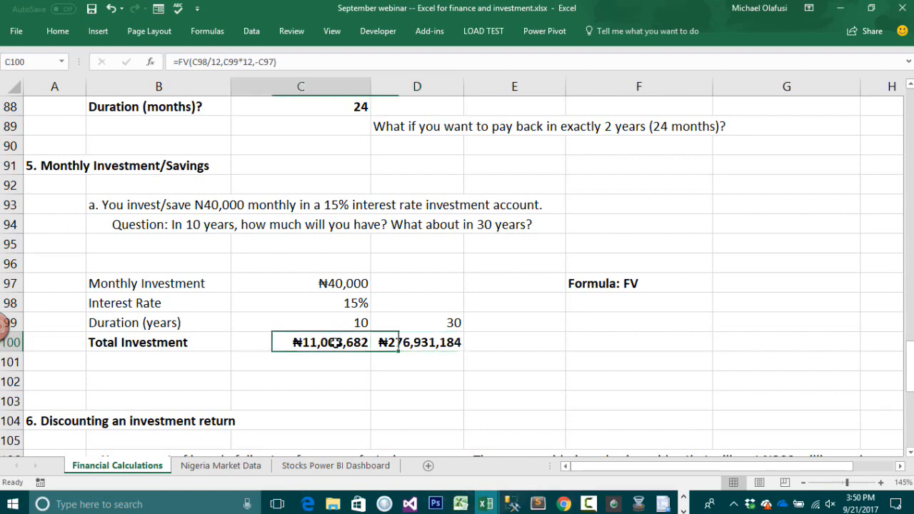
pyautogui.click(346, 304)
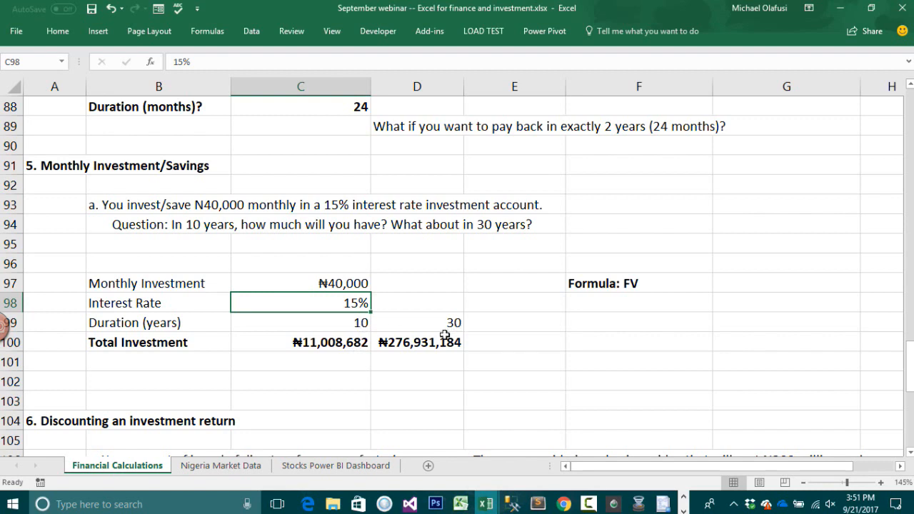
pyautogui.click(620, 286)
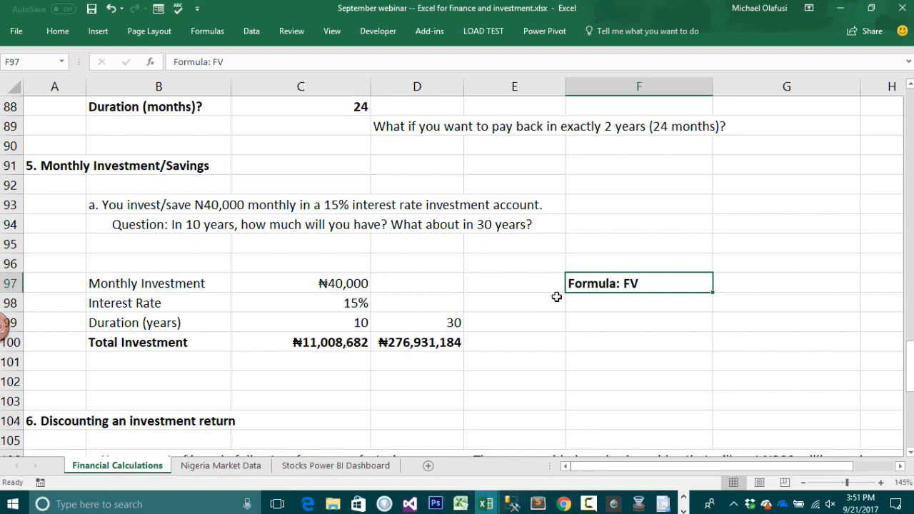
# Step: Look over the two examples in section 6, Discounting an investment return, and go back to its heading
pyautogui.scroll(-1, 556, 300)
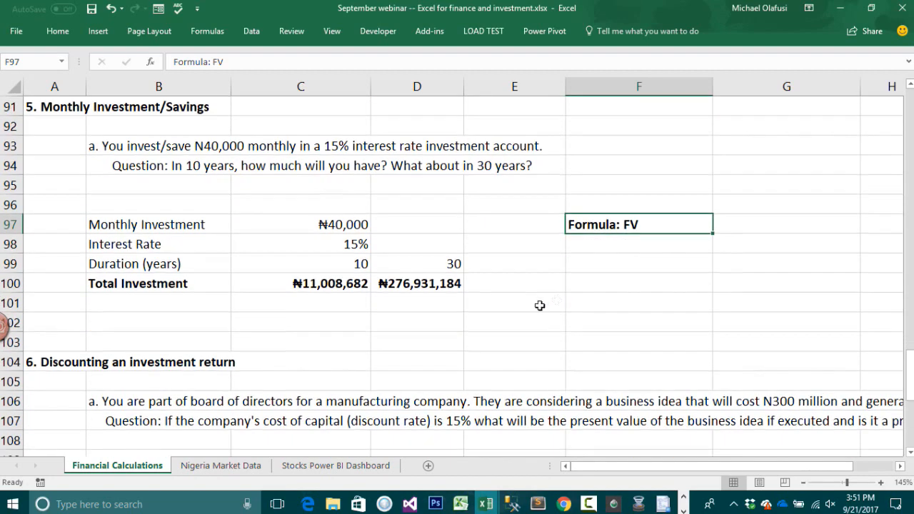
pyautogui.click(75, 111)
pyautogui.scroll(-5, 485, 207)
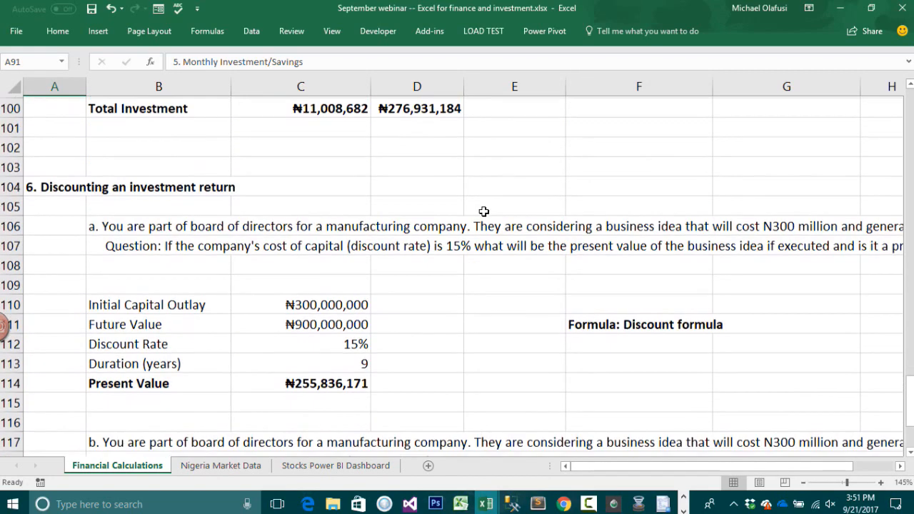
pyautogui.scroll(-5, 484, 212)
pyautogui.scroll(6, 485, 211)
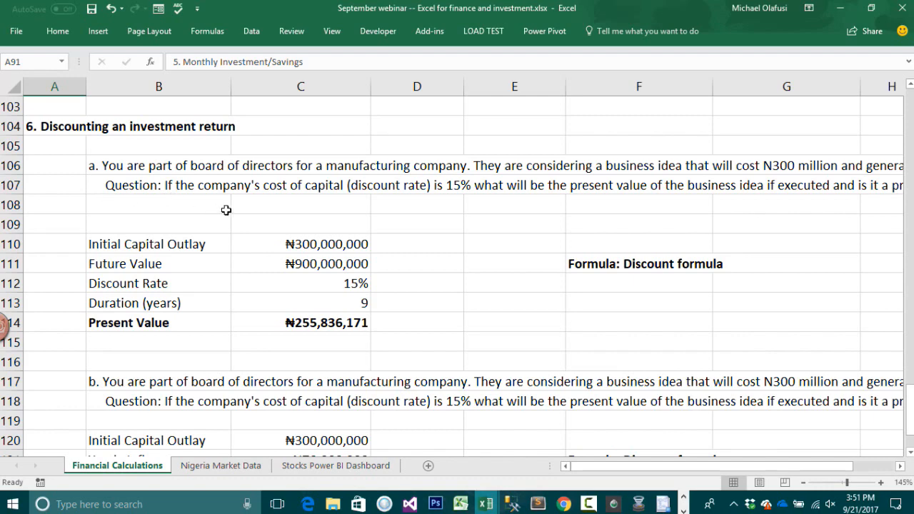
pyautogui.keyDown('ctrl'); pyautogui.scroll(-1, 527, 257); pyautogui.keyUp('ctrl')
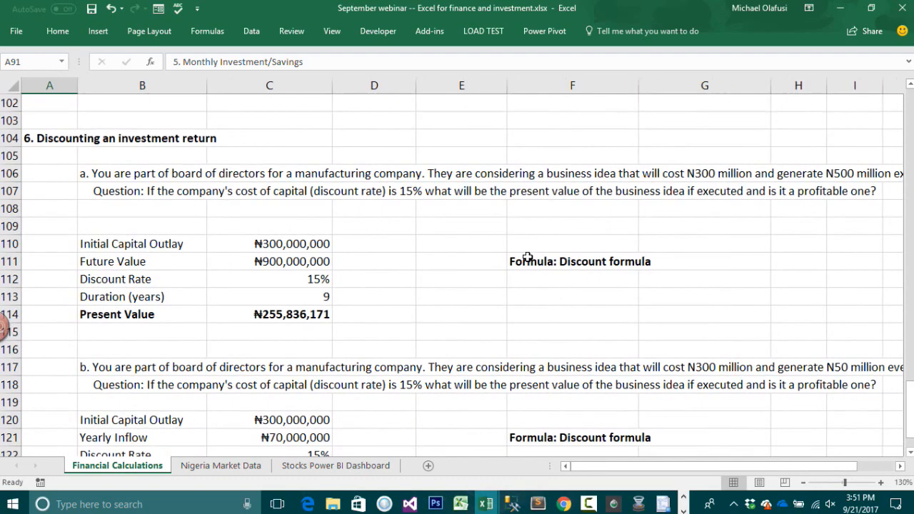
# Step: Read scenario a of section 6 in row 106 through to the end of its text, including the cost and return
pyautogui.click(6, 172)
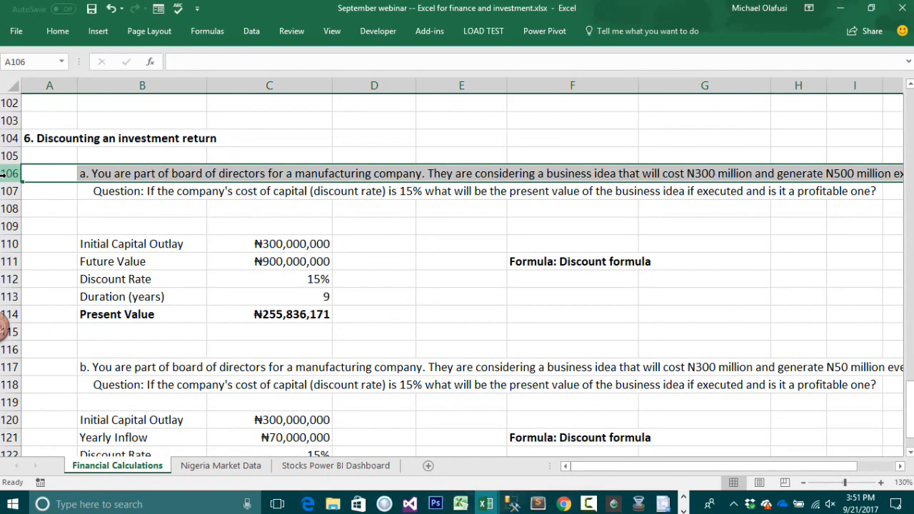
pyautogui.click(198, 192)
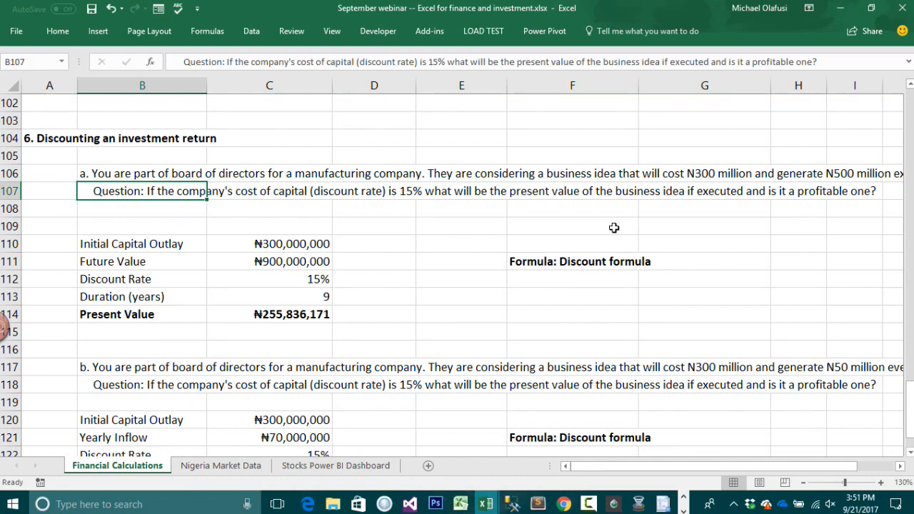
pyautogui.click(726, 175)
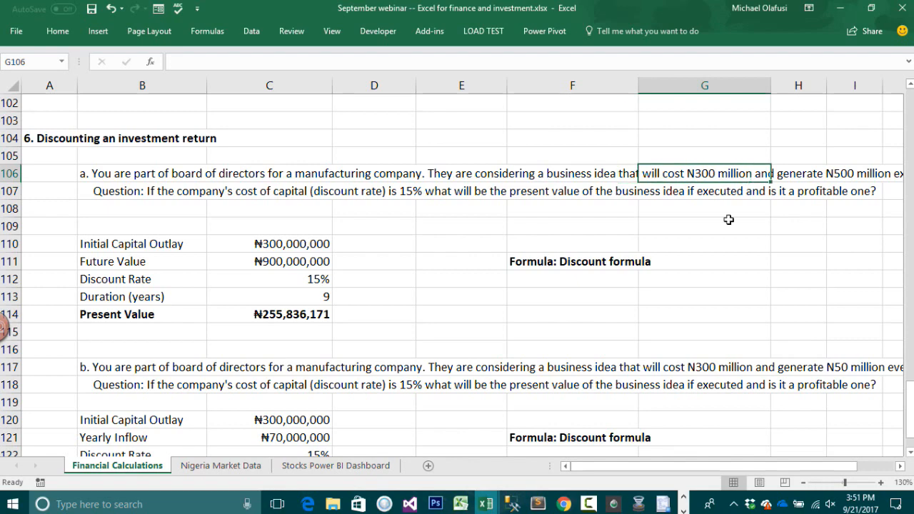
pyautogui.click(900, 466)
pyautogui.click(899, 465)
pyautogui.click(899, 465)
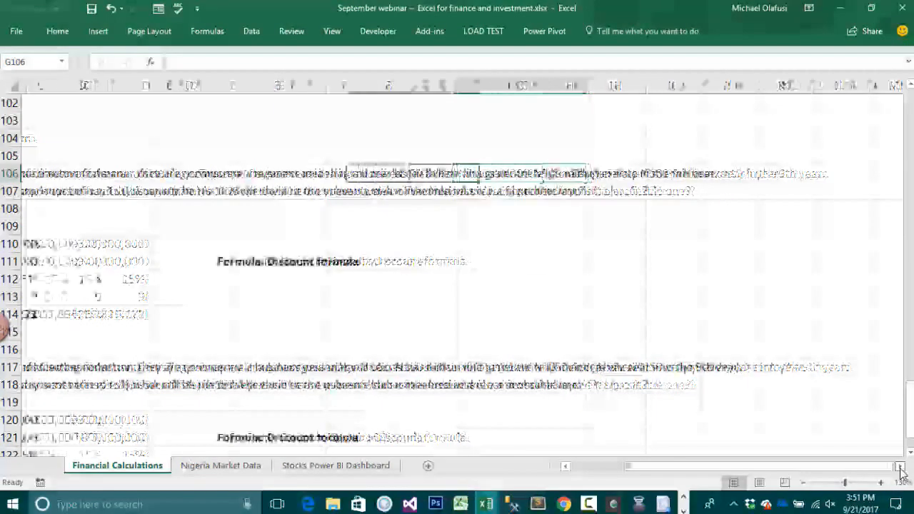
pyautogui.click(530, 180)
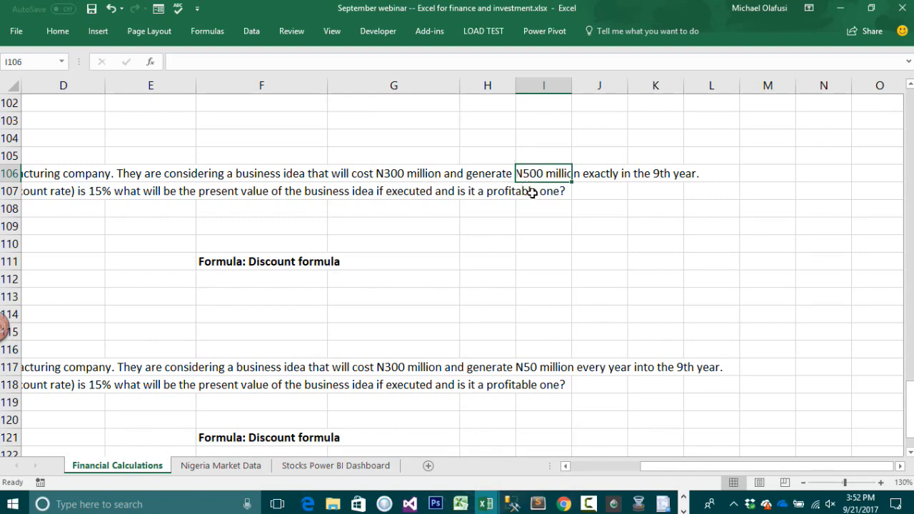
pyautogui.moveTo(782, 465); pyautogui.dragTo(712, 466)
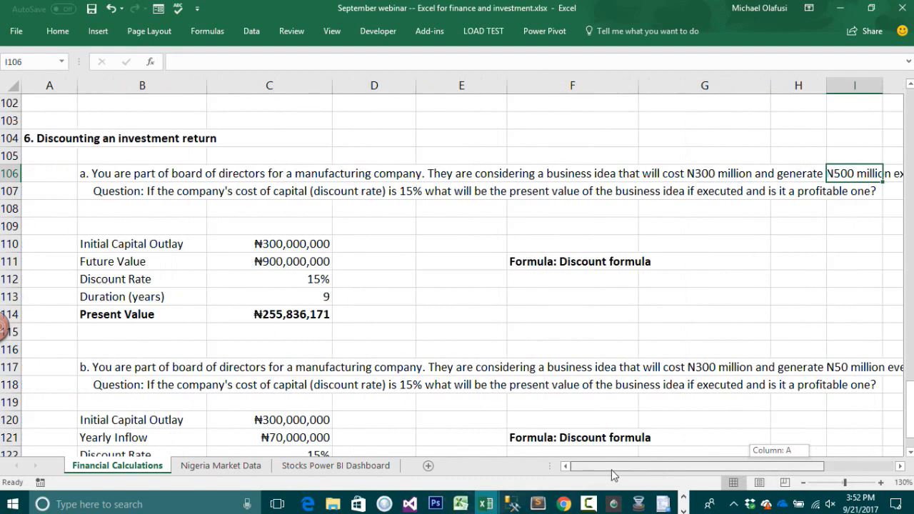
# Step: Examine the discount rate question in row 107 against the business idea and its expected return in row 106
pyautogui.click(226, 200)
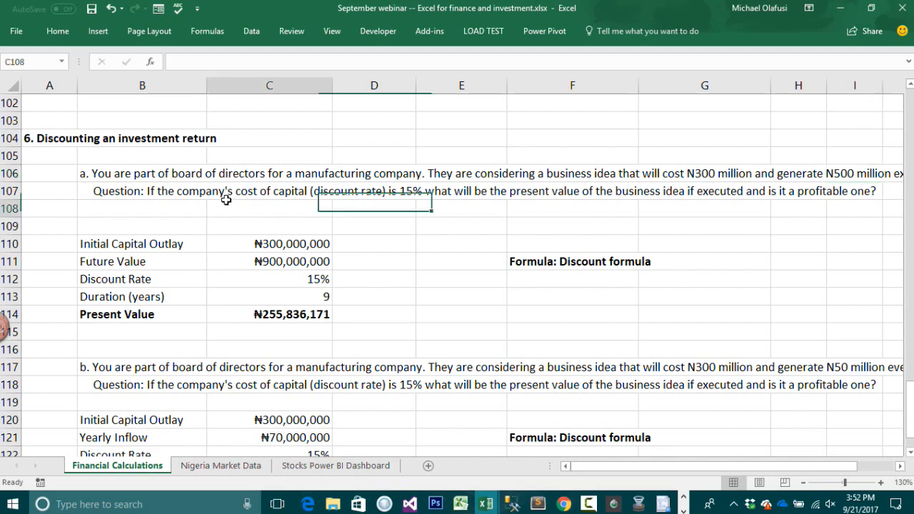
pyautogui.click(158, 193)
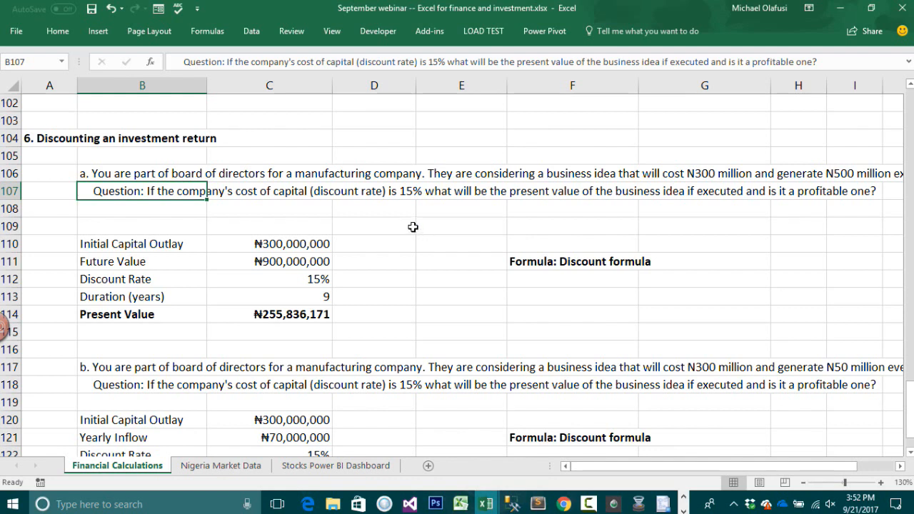
pyautogui.click(227, 193)
pyautogui.click(182, 200)
pyautogui.click(620, 176)
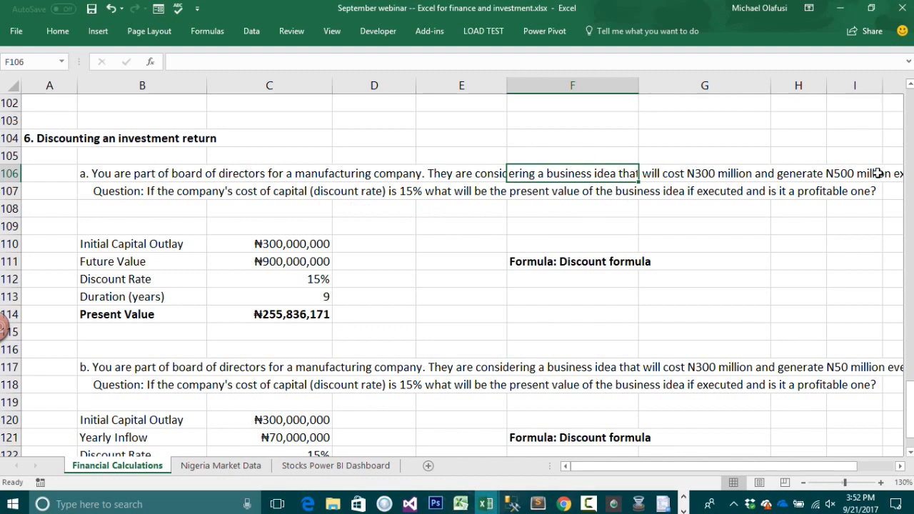
pyautogui.click(844, 175)
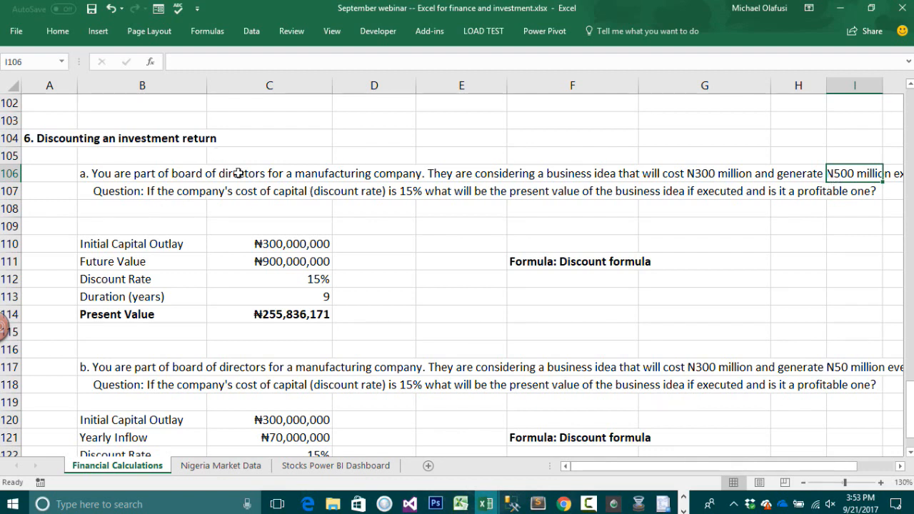
# Step: Clear the existing Present Value formula from C114
pyautogui.click(303, 317)
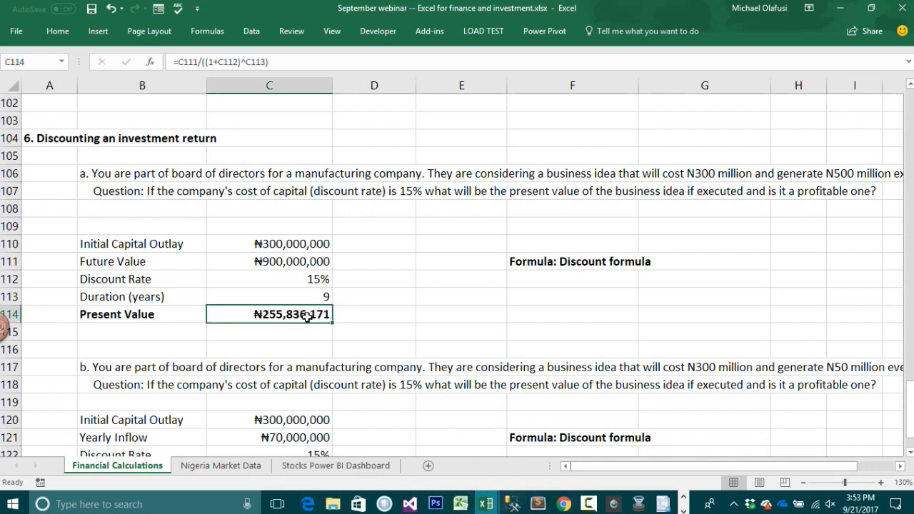
pyautogui.press('Delete')
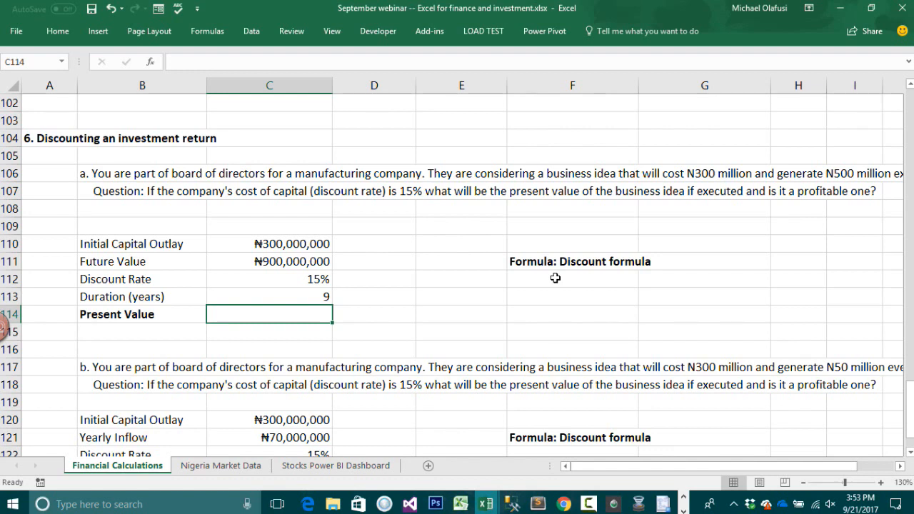
pyautogui.click(436, 296)
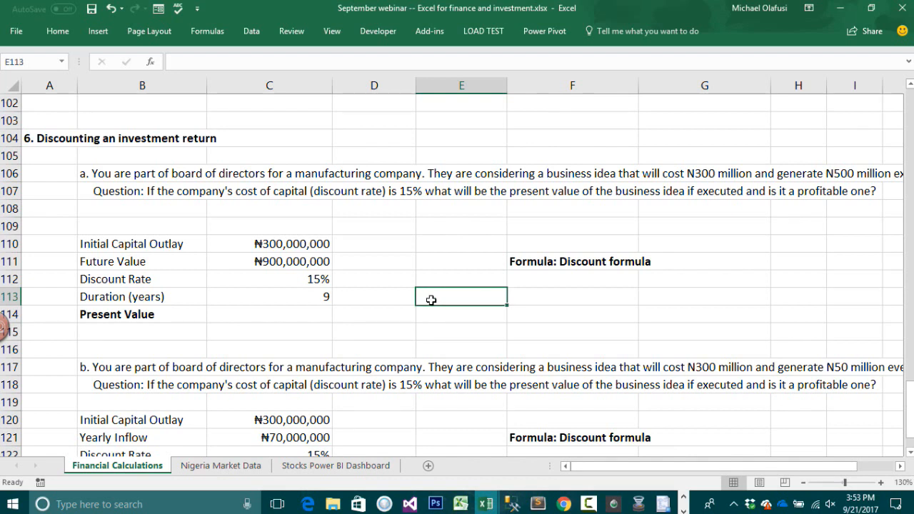
pyautogui.click(274, 312)
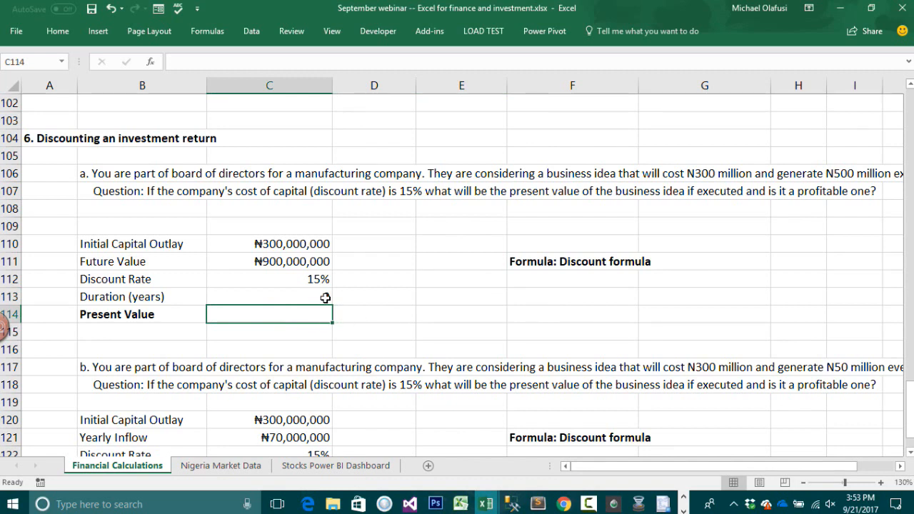
# Step: Set scenario a's Future Value in C111 to 500000000 to match the case text in row 106, and save the workbook
pyautogui.click(276, 244)
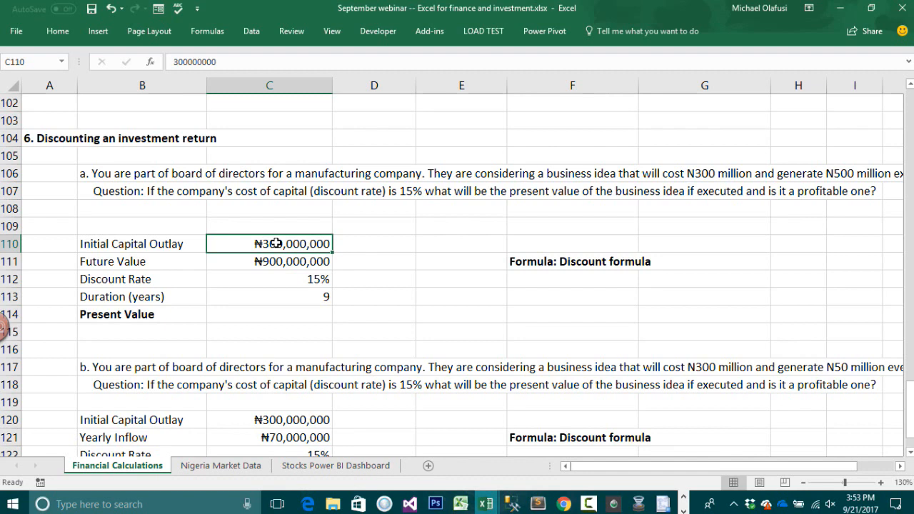
pyautogui.click(269, 261)
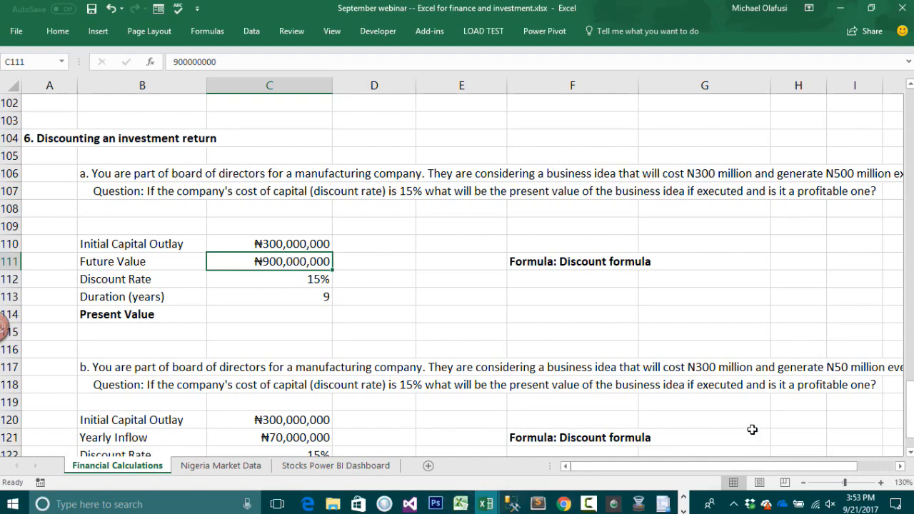
pyautogui.moveTo(853, 466); pyautogui.dragTo(893, 474)
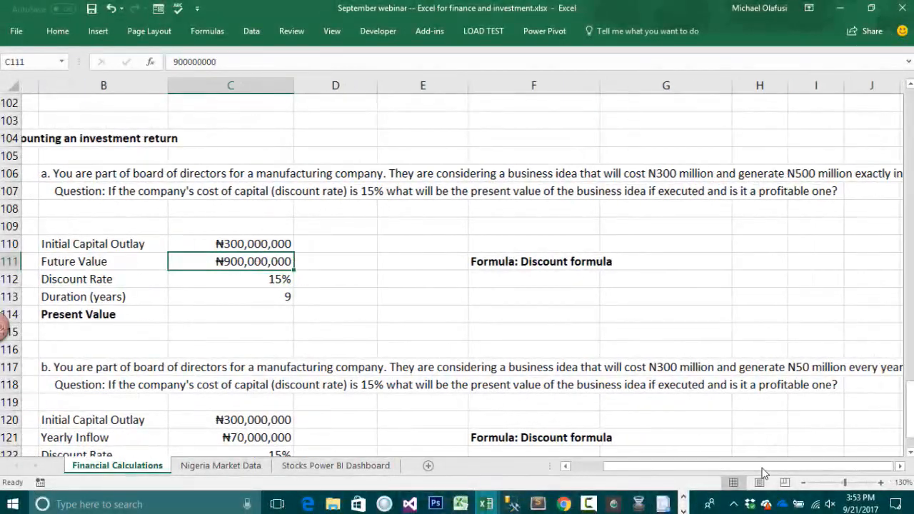
pyautogui.click(179, 62)
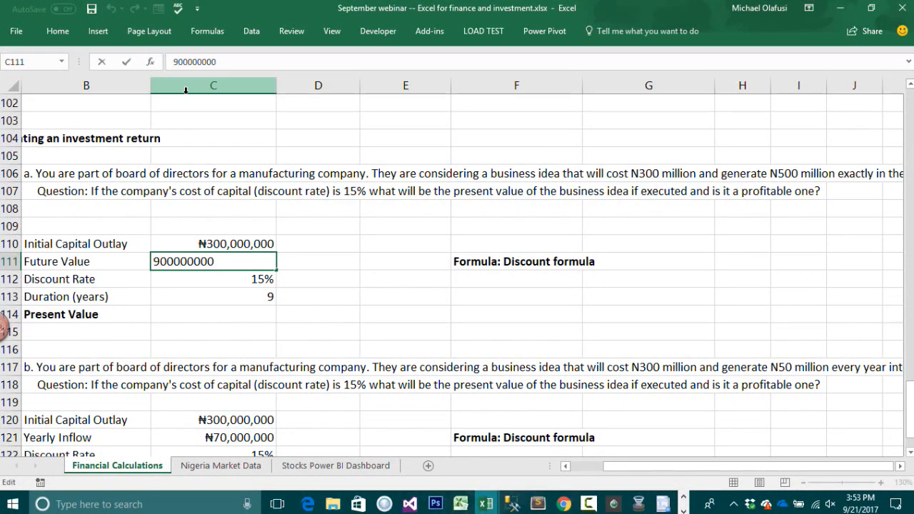
pyautogui.press('BackSpace')
pyautogui.write('5')
pyautogui.press('Return')
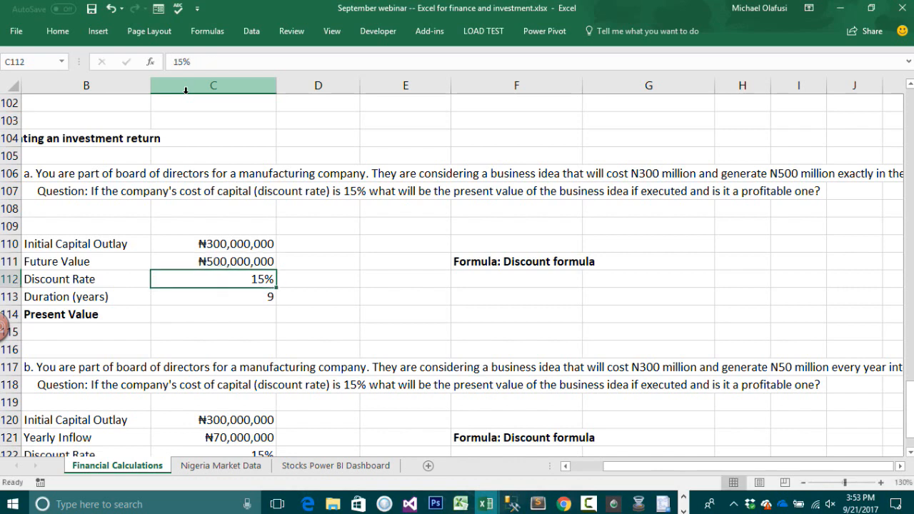
pyautogui.hotkey('ctrl', 's')
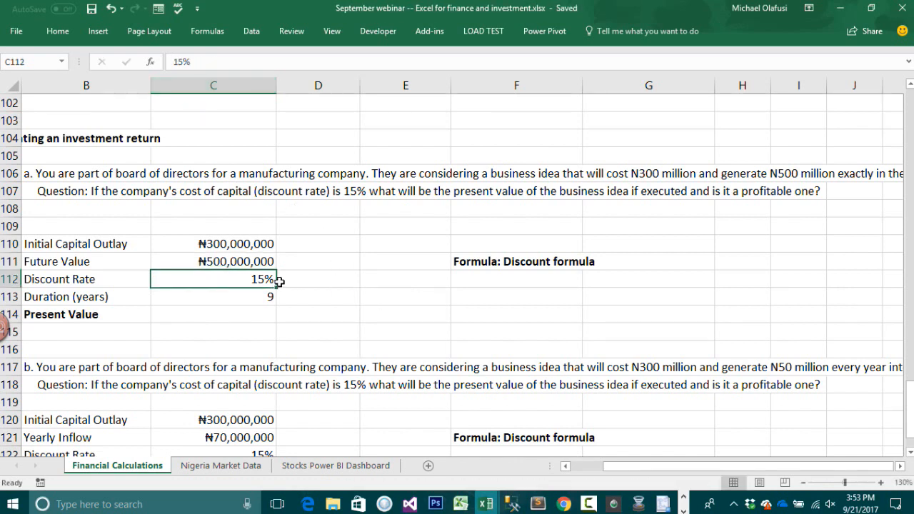
# Step: Review scenario a's discount rate, duration, future value, present value and initial outlay in rows 110 to 114
pyautogui.moveTo(74, 279); pyautogui.dragTo(227, 274)
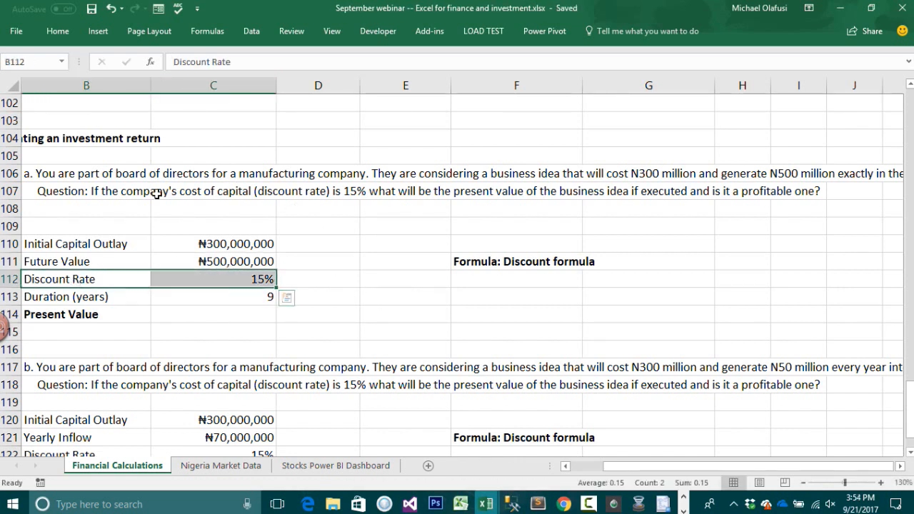
pyautogui.click(205, 278)
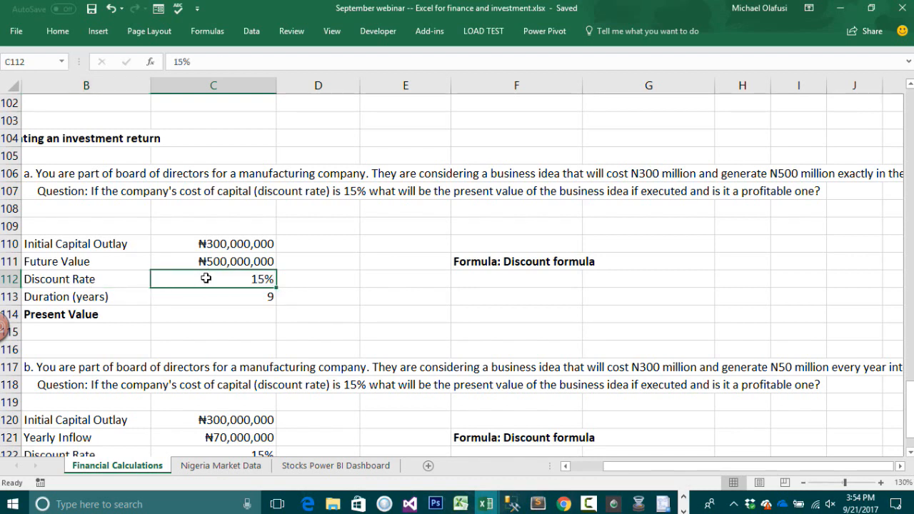
pyautogui.click(208, 291)
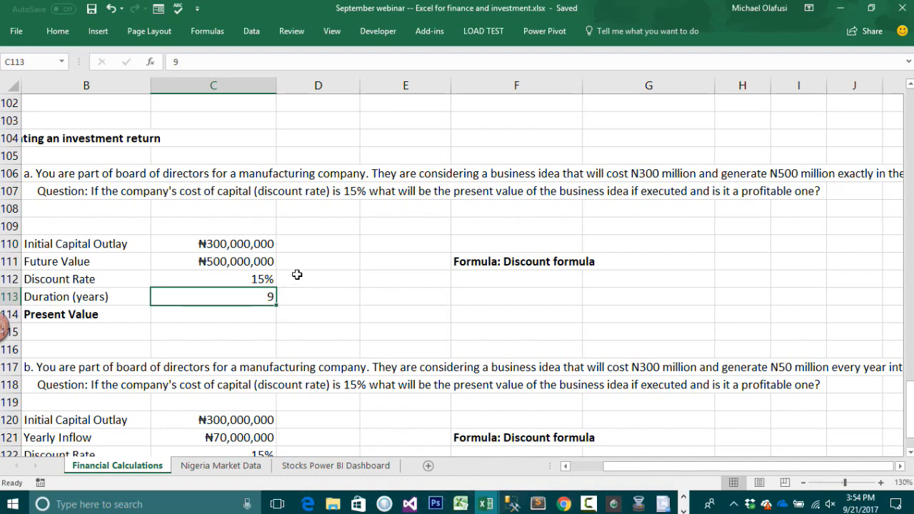
pyautogui.scroll(-1, 296, 273)
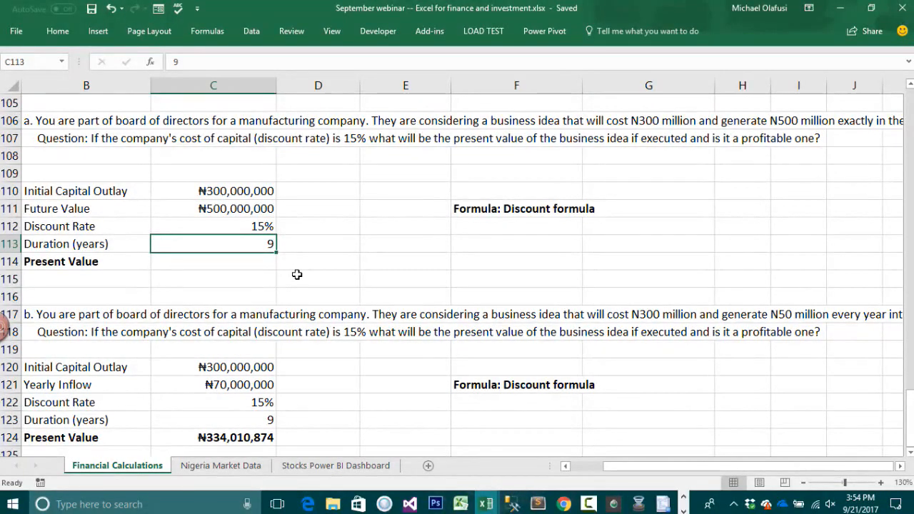
pyautogui.click(240, 262)
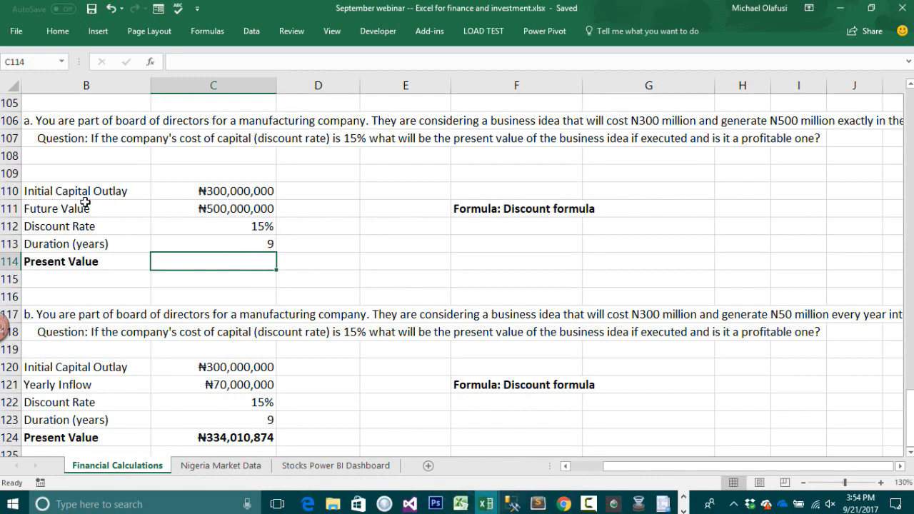
pyautogui.moveTo(85, 209); pyautogui.dragTo(223, 208)
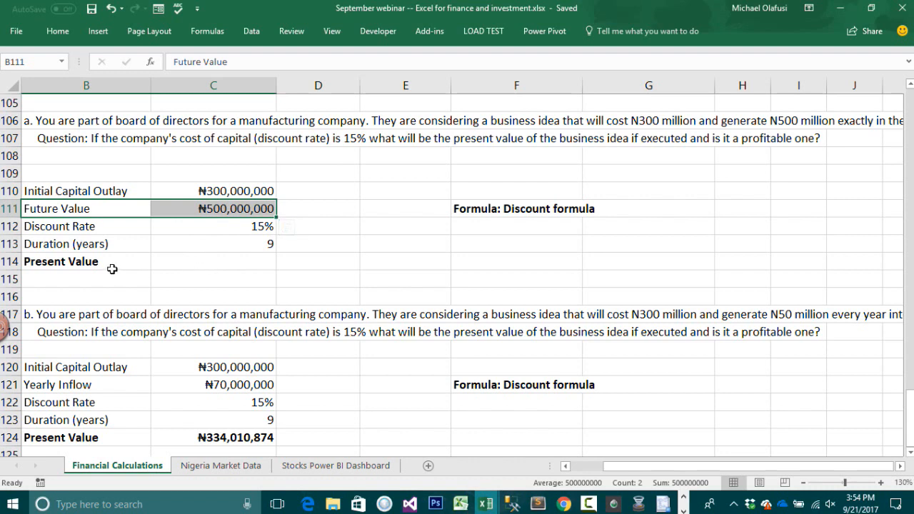
pyautogui.click(149, 262)
pyautogui.moveTo(150, 261); pyautogui.dragTo(224, 262)
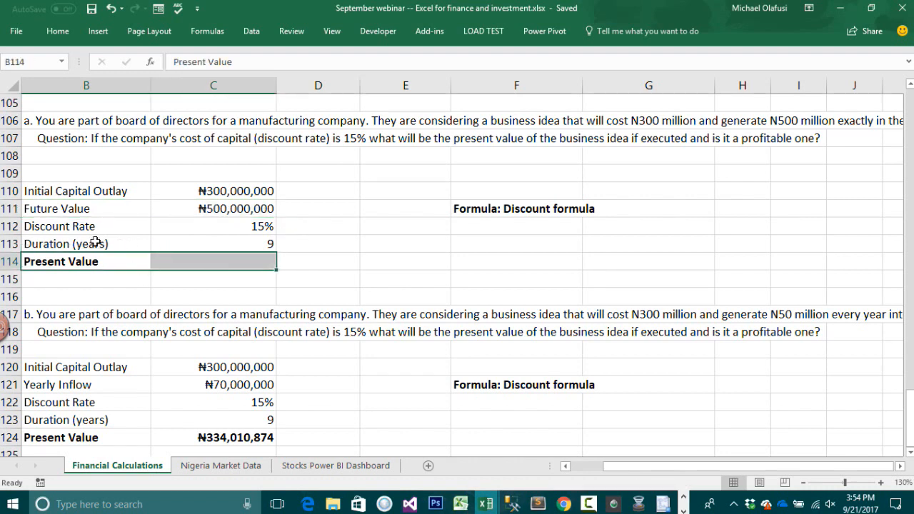
pyautogui.moveTo(95, 226); pyautogui.dragTo(216, 226)
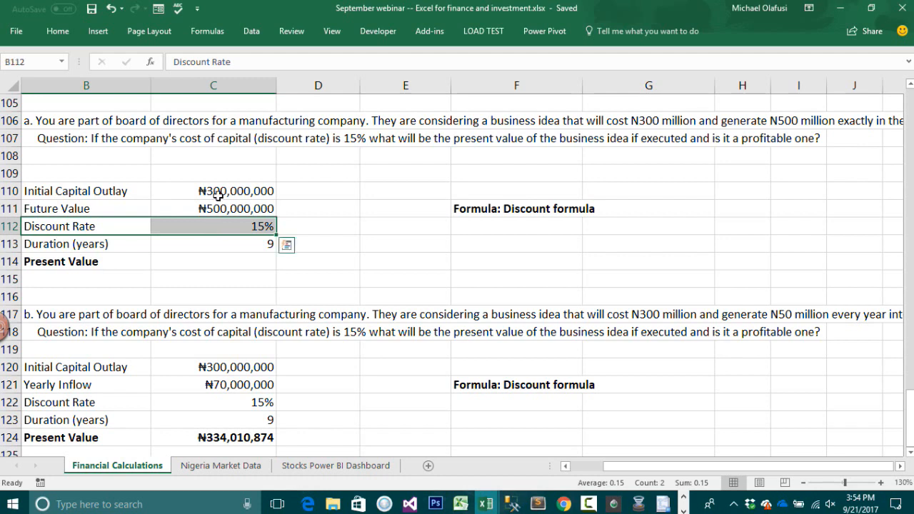
pyautogui.click(207, 191)
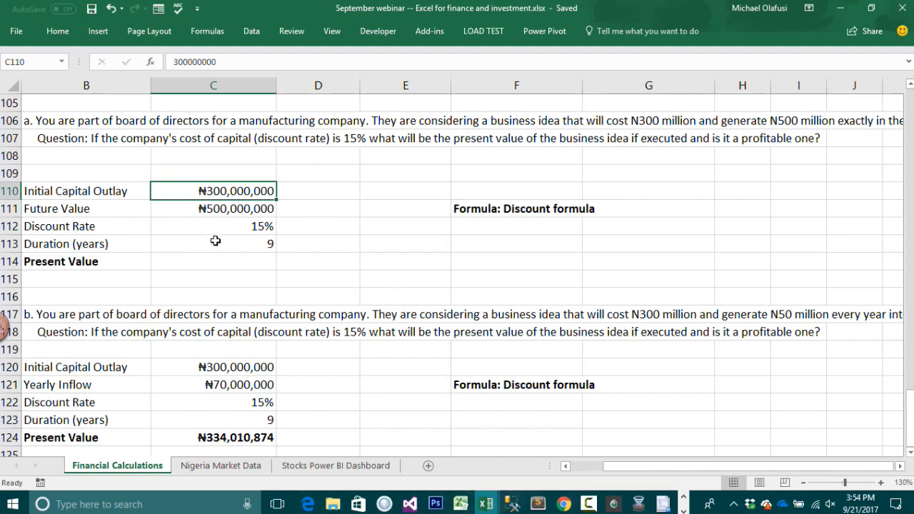
# Step: Build the discount formula in C114 up to =C111*(1/(1+C112)^C113, using the future value, discount rate and duration
pyautogui.click(218, 262)
pyautogui.write('=')
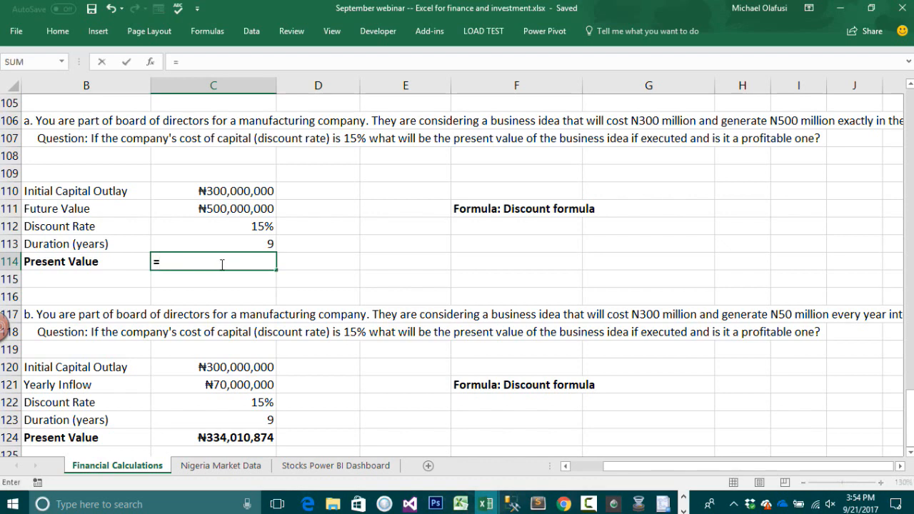
pyautogui.click(220, 207)
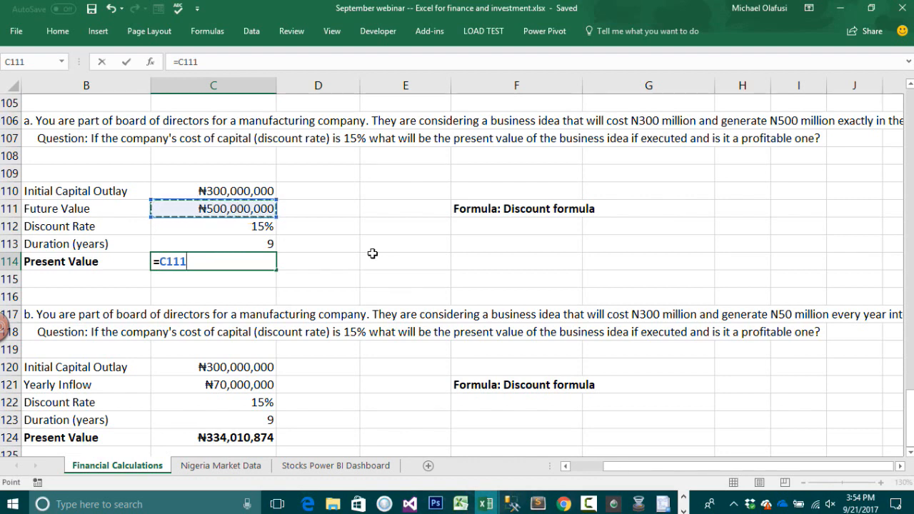
pyautogui.write('*')
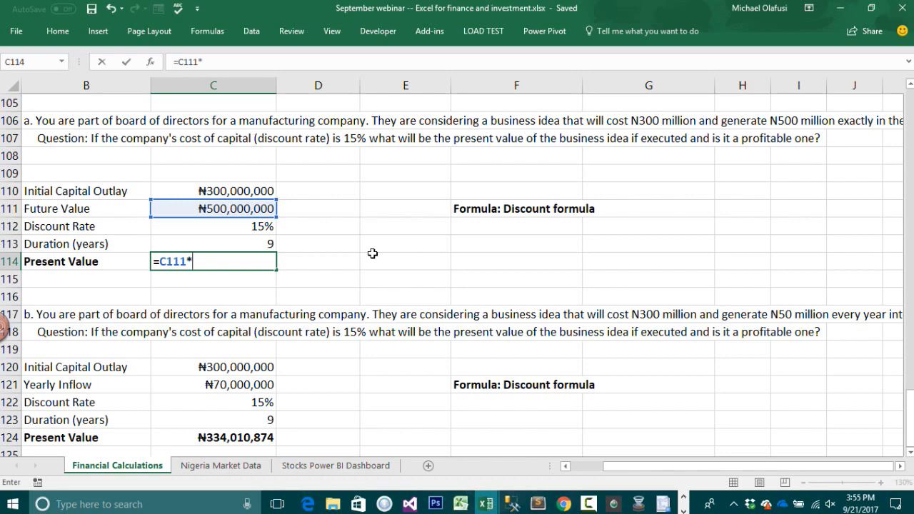
pyautogui.write('(1/(1+')
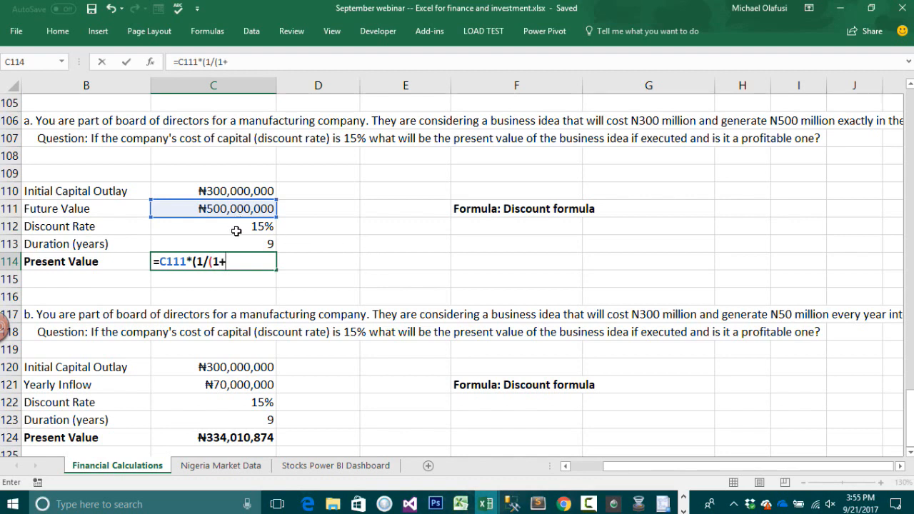
pyautogui.click(237, 227)
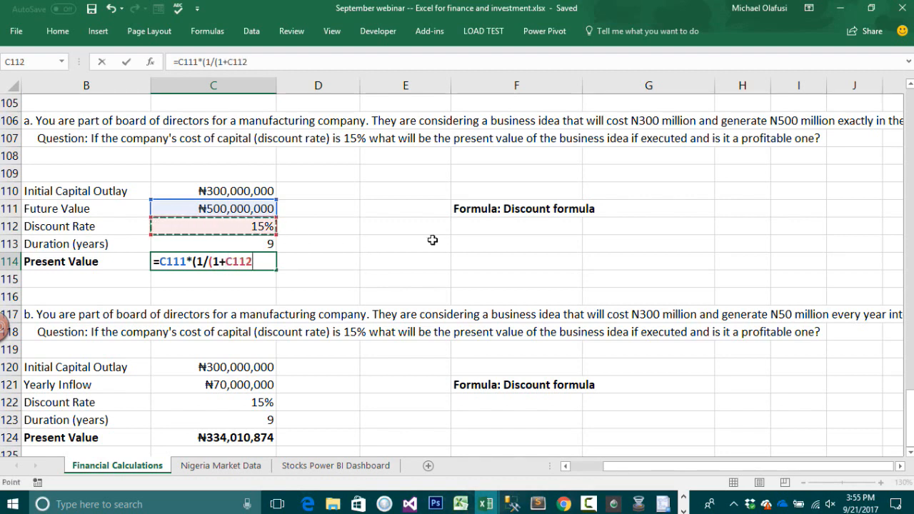
pyautogui.write(')')
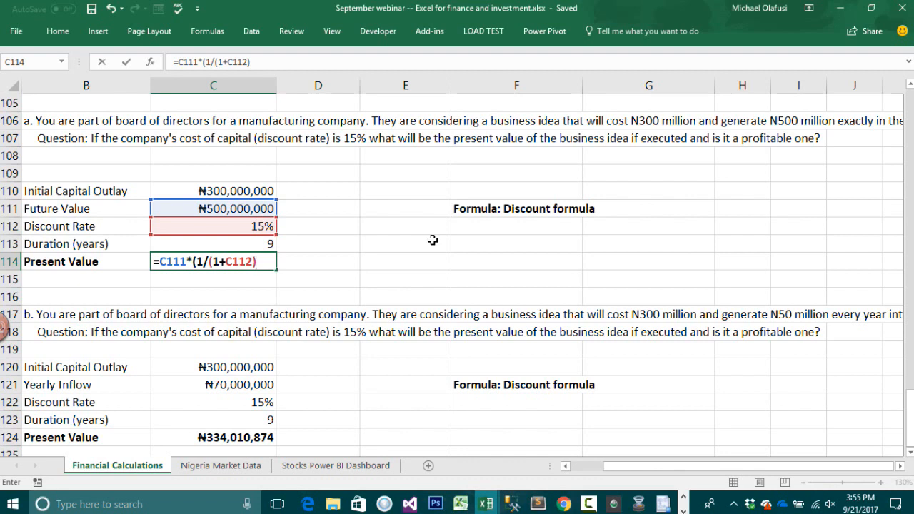
pyautogui.write('^')
pyautogui.click(252, 242)
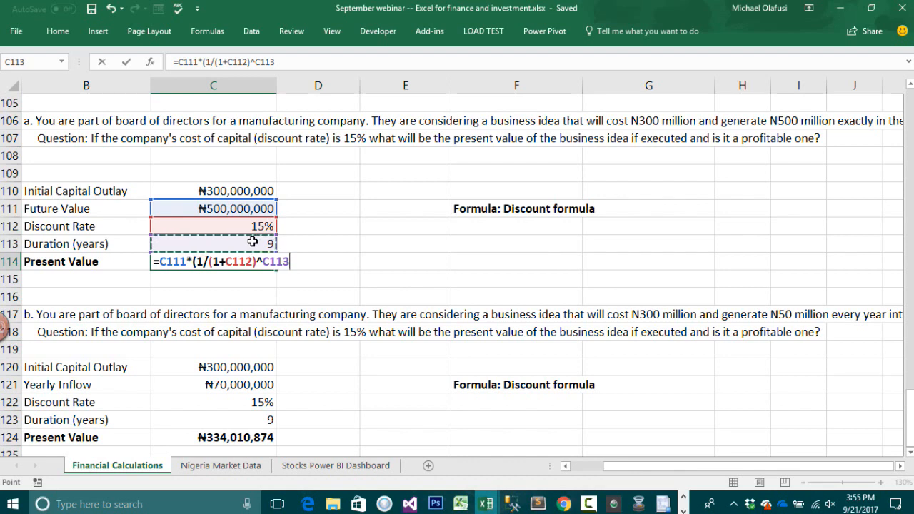
# Step: Wrap the power term in its own parentheses and enter the Present Value formula as =C111*(1/((1+C112)^C113))
pyautogui.click(295, 261)
pyautogui.write(')')
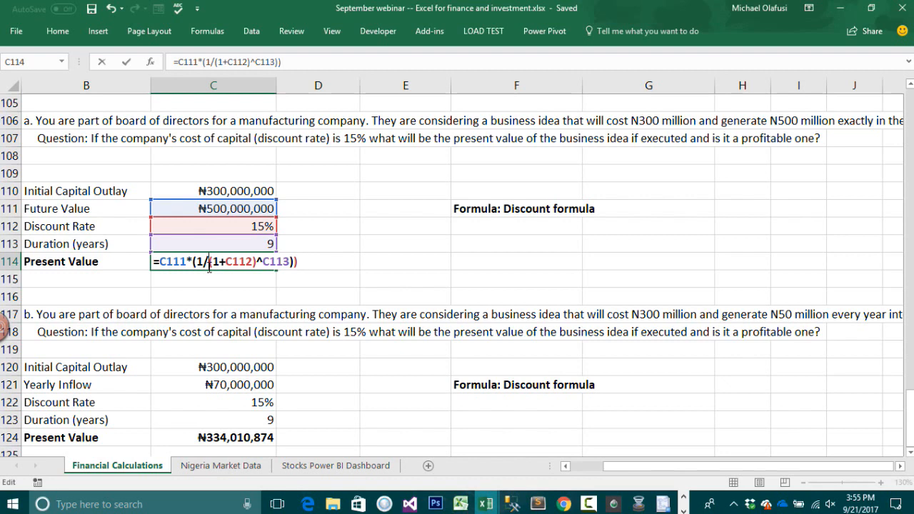
pyautogui.click(208, 263)
pyautogui.write('(')
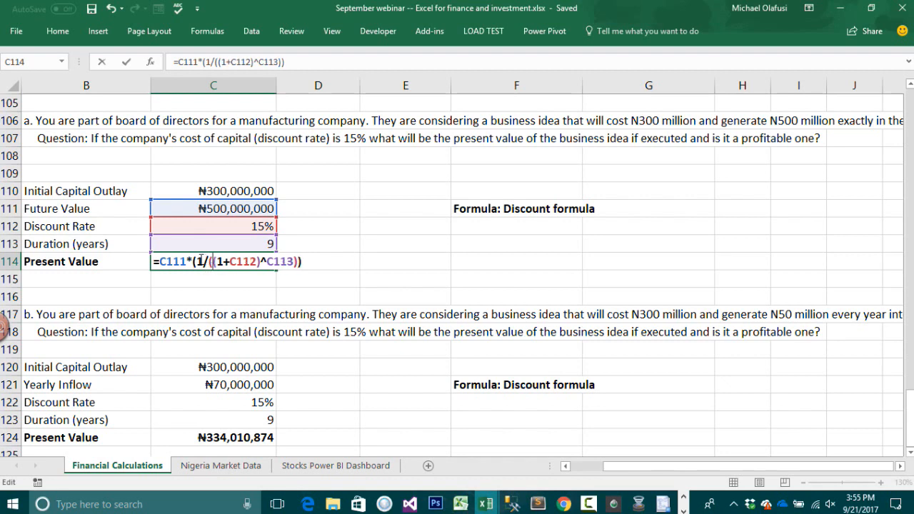
pyautogui.moveTo(193, 261); pyautogui.dragTo(306, 258)
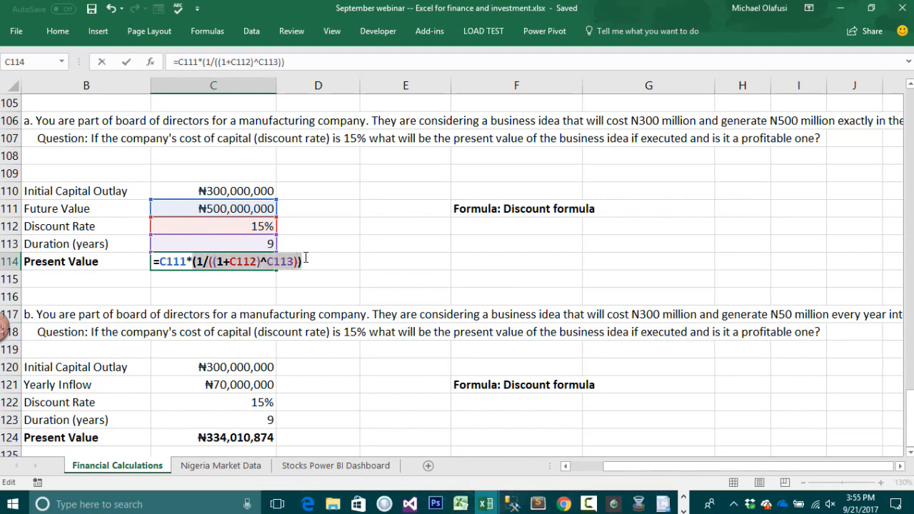
pyautogui.click(307, 263)
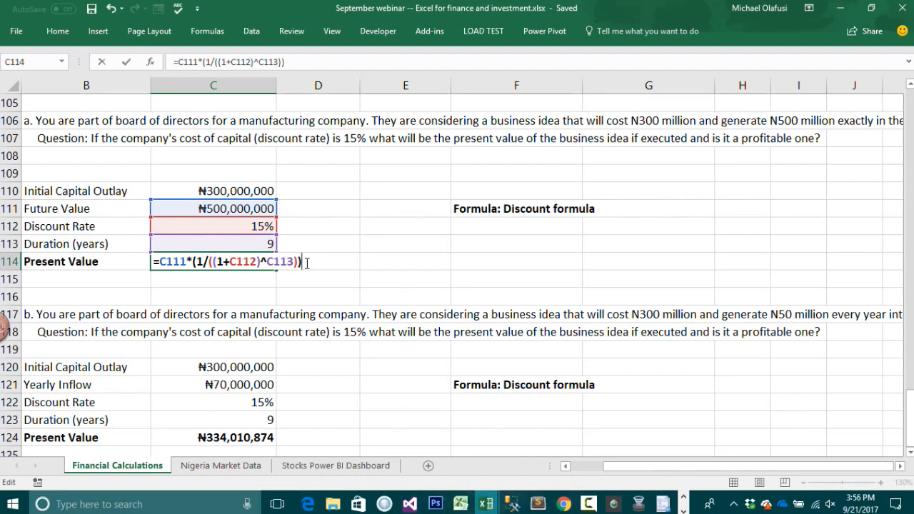
pyautogui.press('Return')
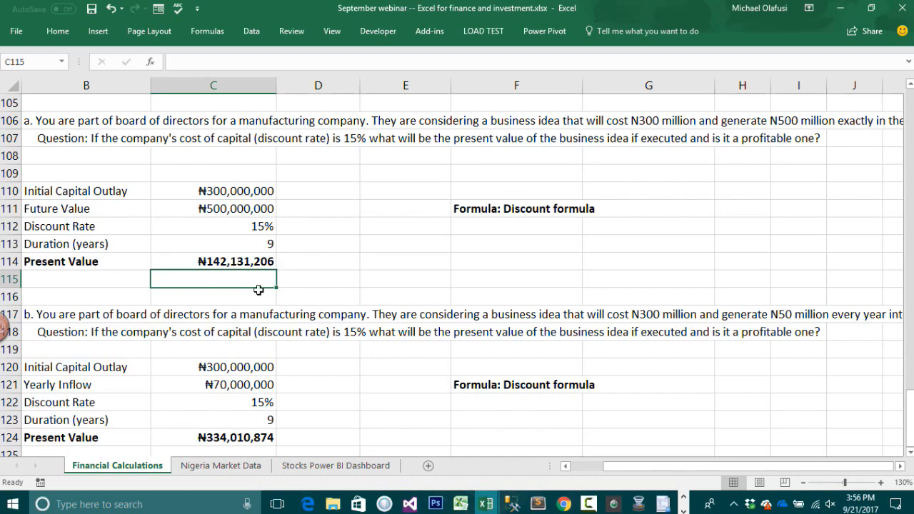
# Step: Compare the present value in C114 with scenario a's initial outlay, future value, discount rate and duration
pyautogui.click(217, 193)
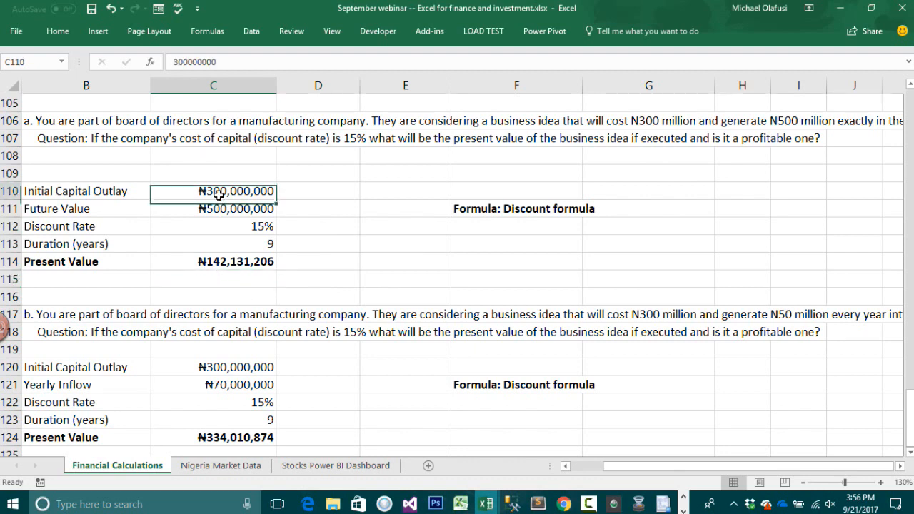
pyautogui.click(219, 210)
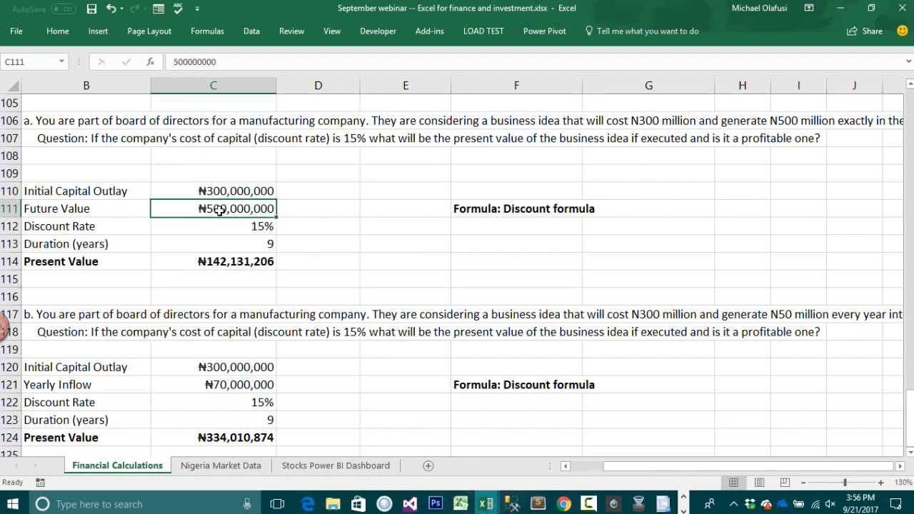
pyautogui.press('Down')
pyautogui.press('Down')
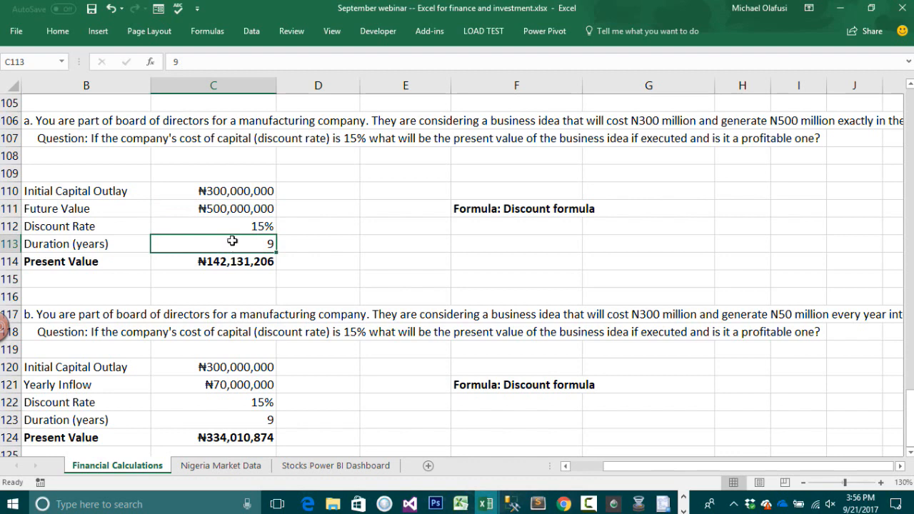
pyautogui.click(237, 226)
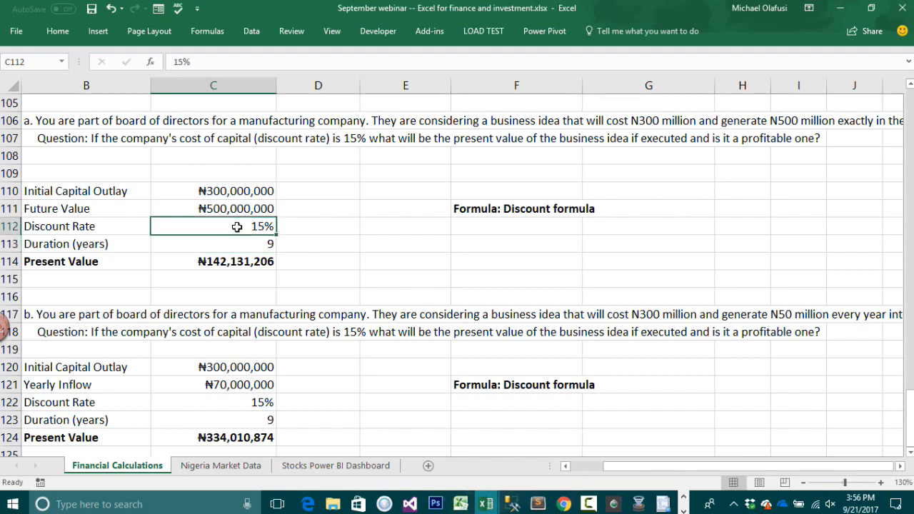
pyautogui.click(225, 264)
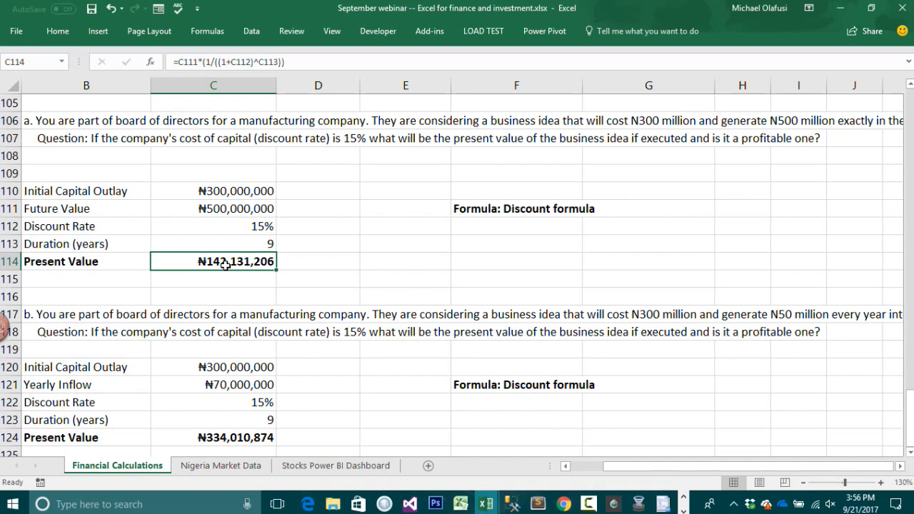
# Step: Read scenario b in rows 117 and 118 and compare its yearly inflow with scenario a's future value in C111
pyautogui.scroll(-1, 25, 286)
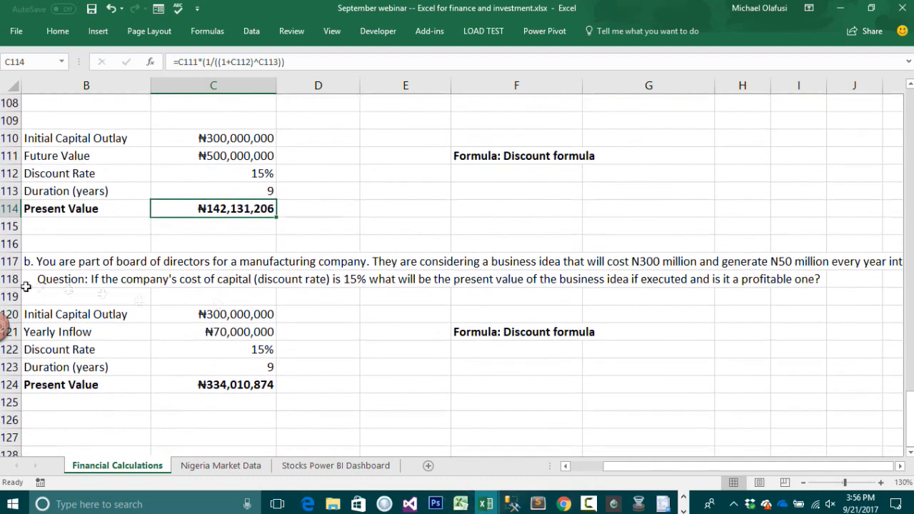
pyautogui.moveTo(612, 465); pyautogui.dragTo(577, 465)
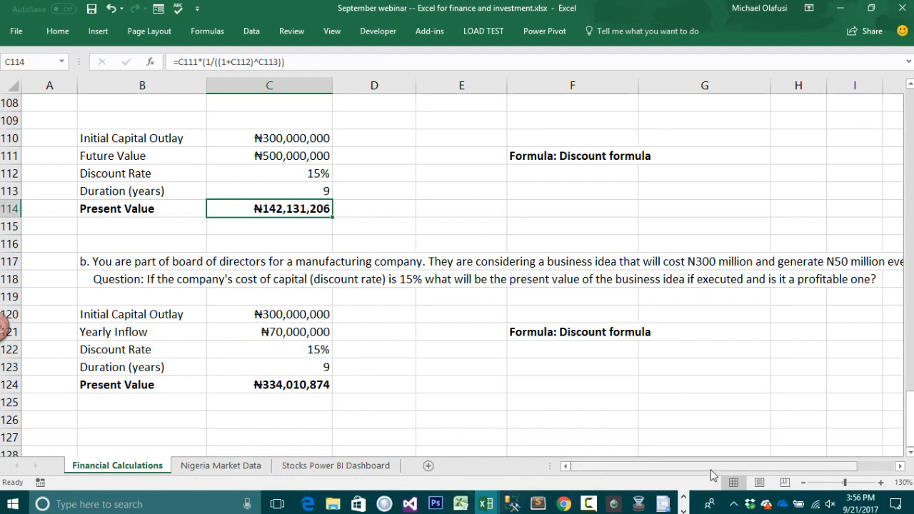
pyautogui.moveTo(712, 475); pyautogui.dragTo(742, 466)
pyautogui.click(204, 157)
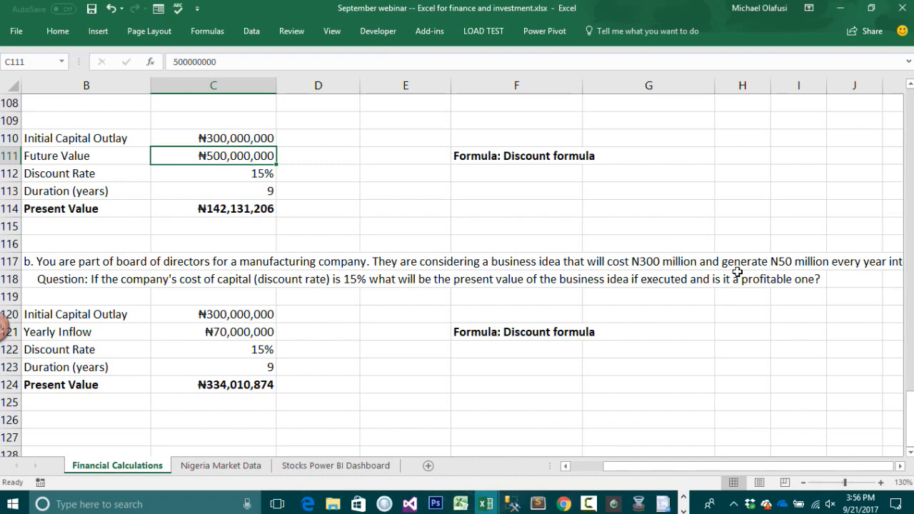
# Step: Read the rest of scenario b's description in row 117 and check the Present Value formula in C124
pyautogui.click(719, 465)
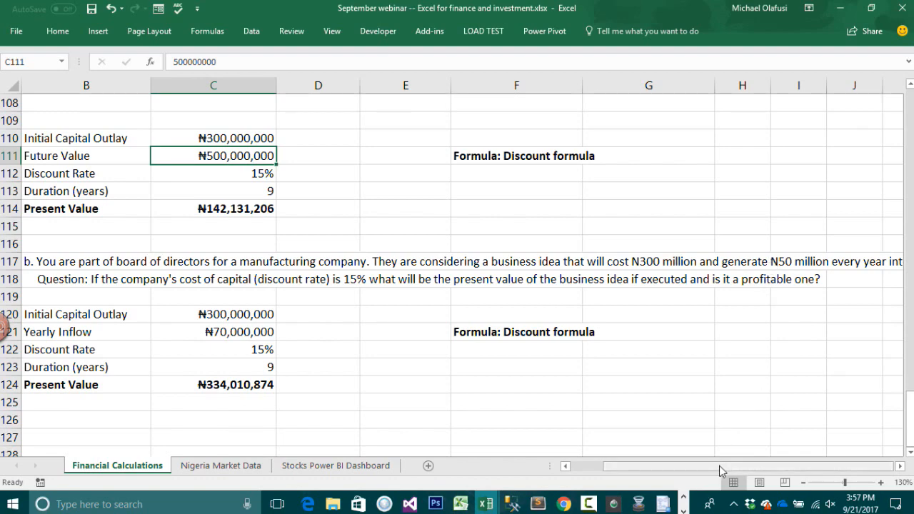
pyautogui.moveTo(719, 465); pyautogui.dragTo(746, 465)
pyautogui.click(899, 466)
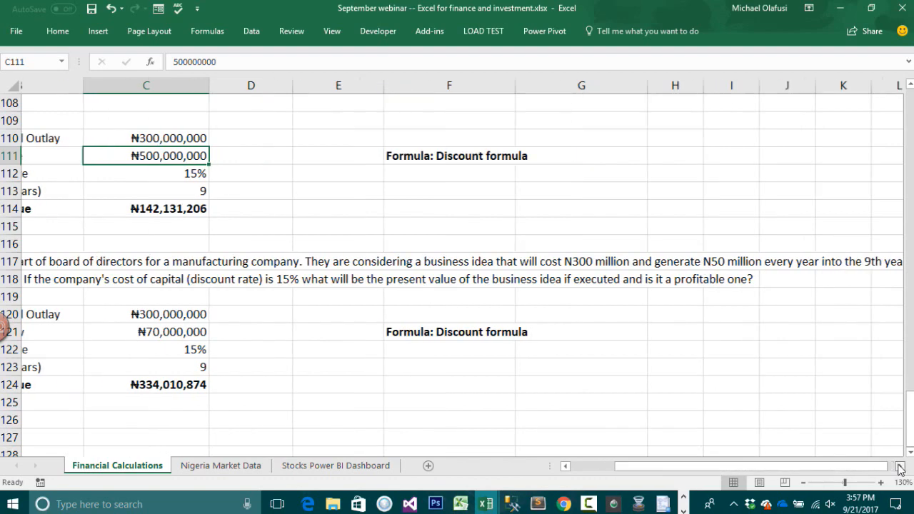
pyautogui.click(899, 467)
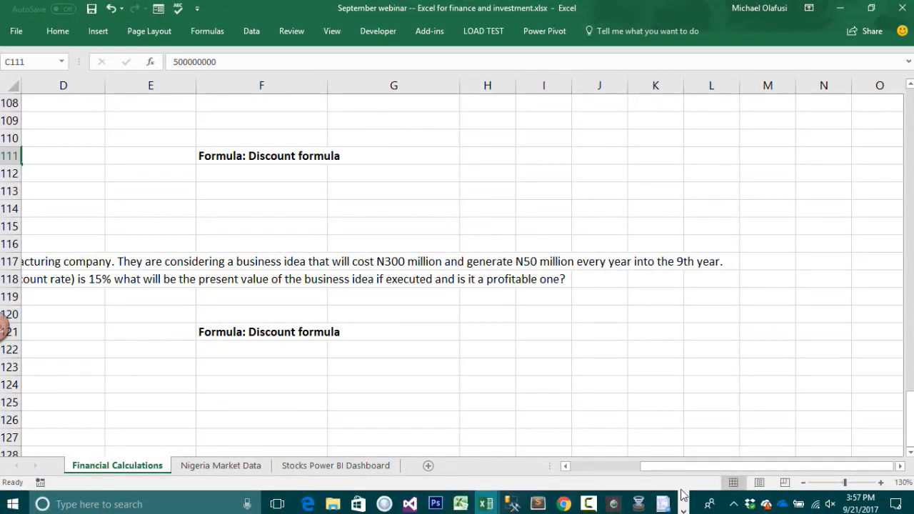
pyautogui.moveTo(727, 469); pyautogui.dragTo(565, 484)
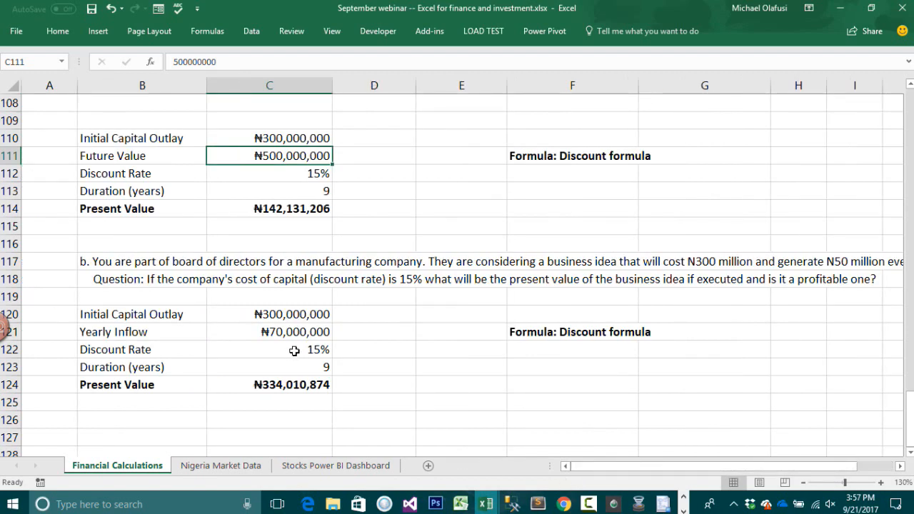
pyautogui.click(296, 383)
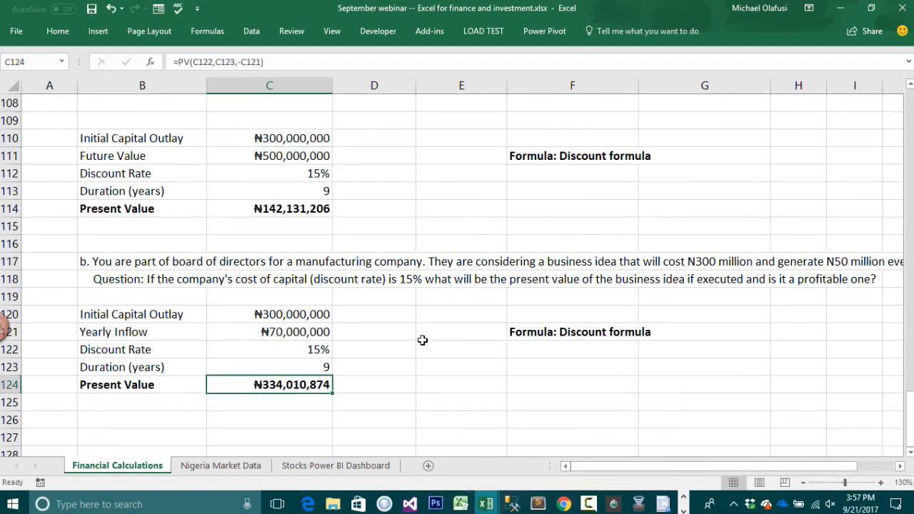
# Step: Change scenario b's formula note in F121 to "Formula: PV" and save the workbook
pyautogui.click(532, 336)
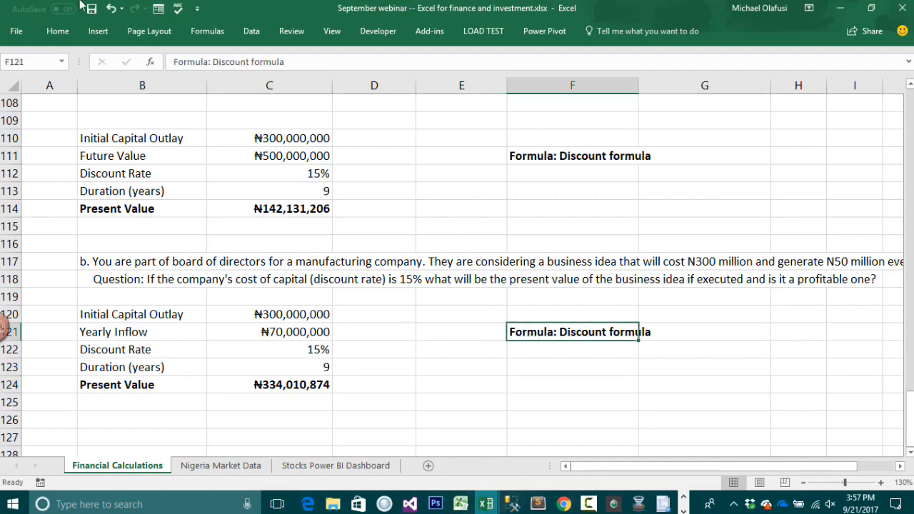
pyautogui.moveTo(212, 61); pyautogui.dragTo(428, 64)
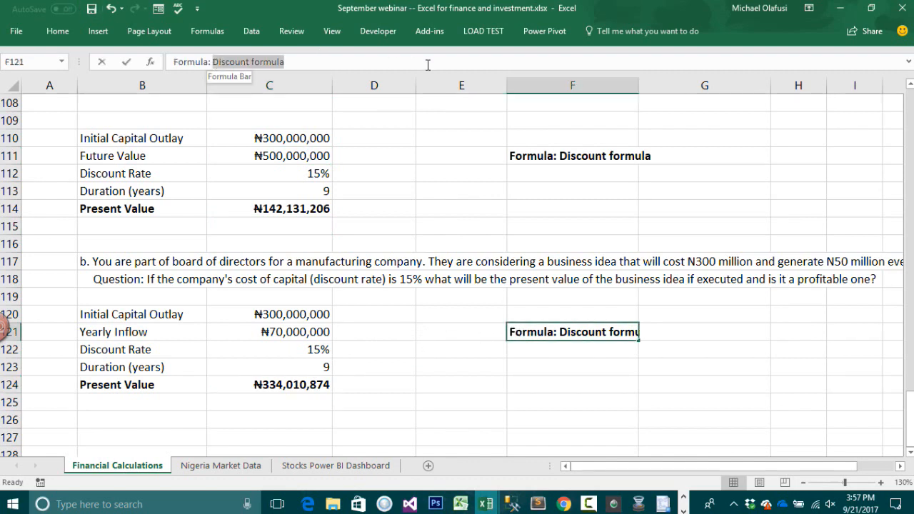
pyautogui.write('PV')
pyautogui.press('Return')
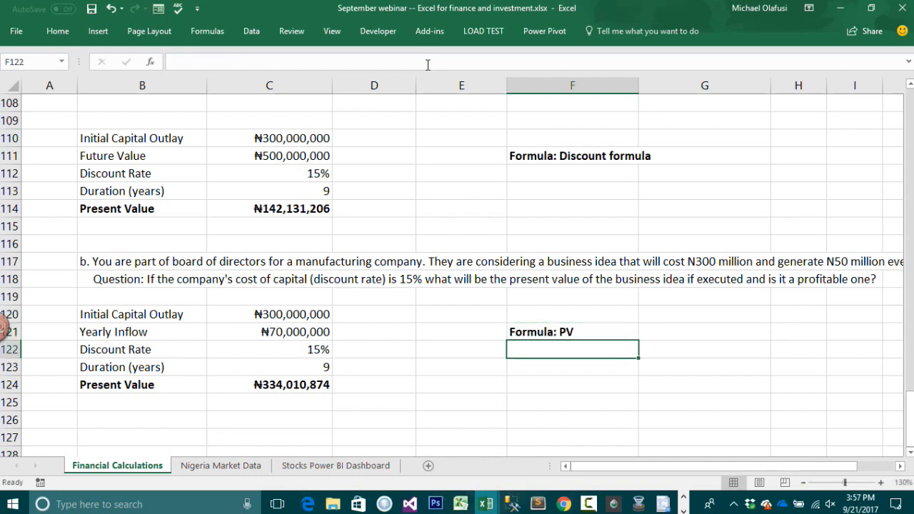
pyautogui.hotkey('ctrl', 's')
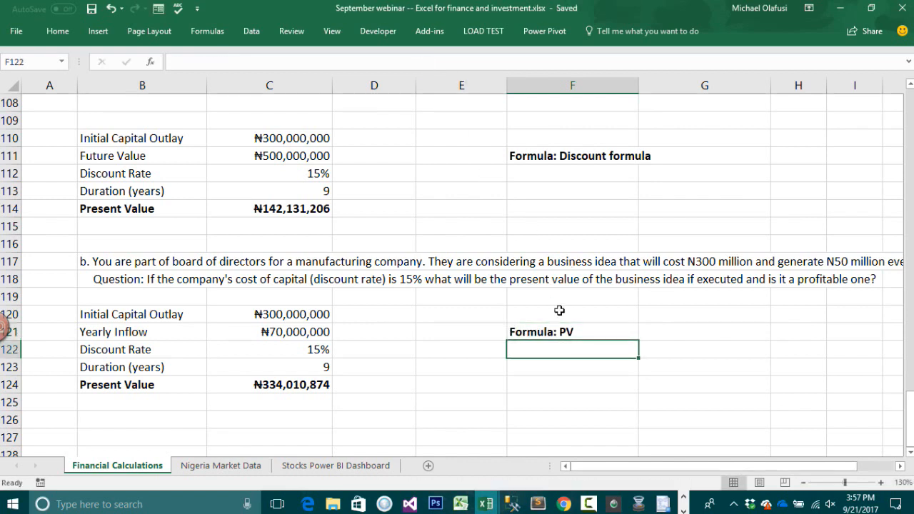
# Step: Clear scenario b's Present Value in C124 and review its initial outlay, yearly inflow, discount rate and duration
pyautogui.click(301, 385)
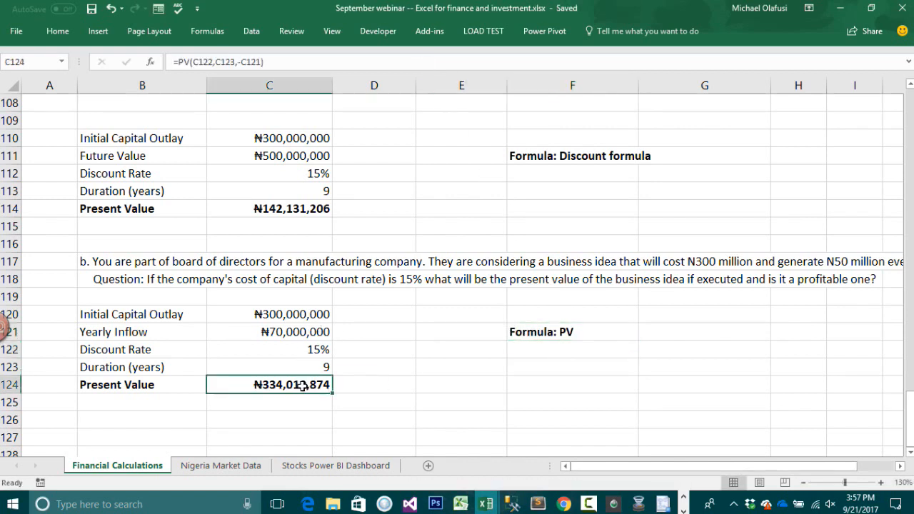
pyautogui.press('Delete')
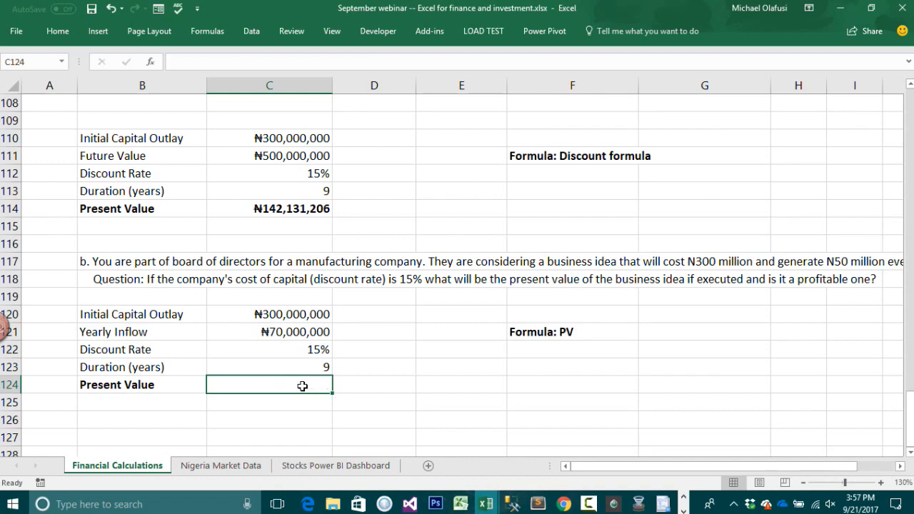
pyautogui.moveTo(117, 315); pyautogui.dragTo(273, 313)
pyautogui.click(286, 314)
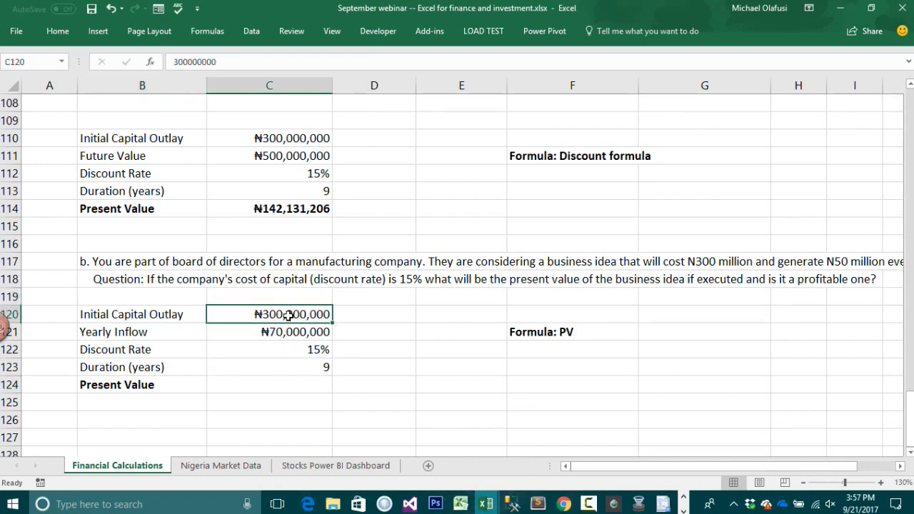
pyautogui.moveTo(164, 335); pyautogui.dragTo(272, 332)
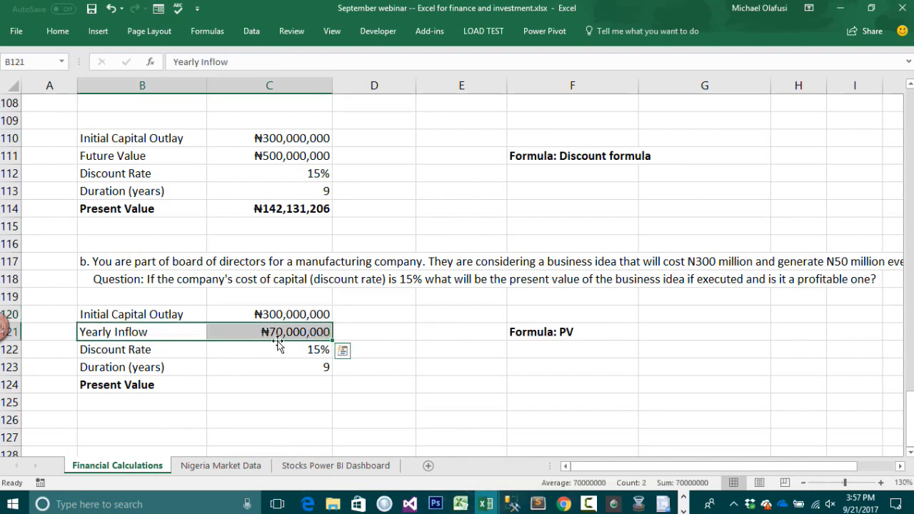
pyautogui.click(227, 348)
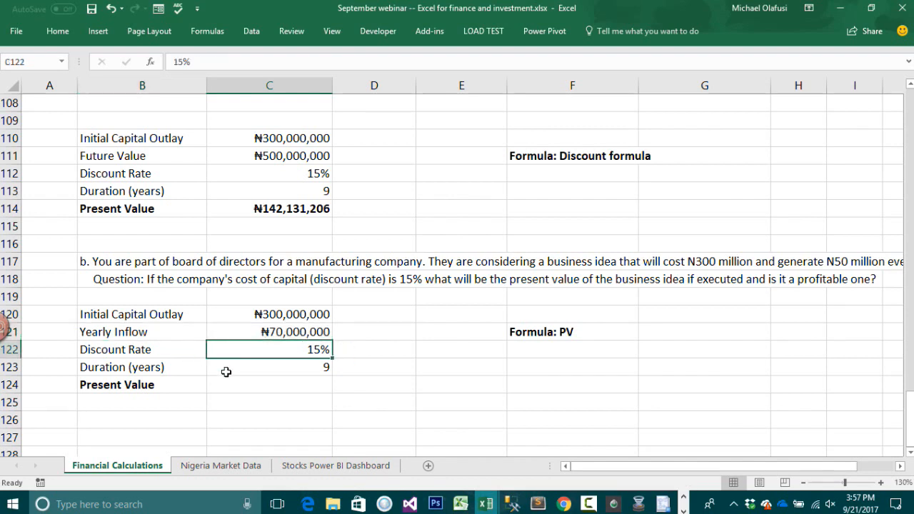
pyautogui.click(224, 369)
pyautogui.click(218, 389)
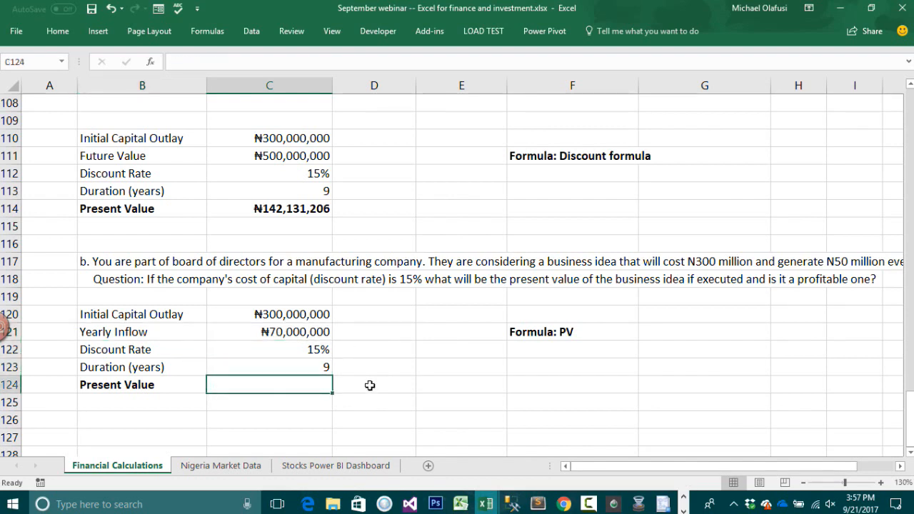
# Step: Start a PV function in C124 with its arguments dialog, using C122 as Rate and C123 as Nper
pyautogui.write('=pv')
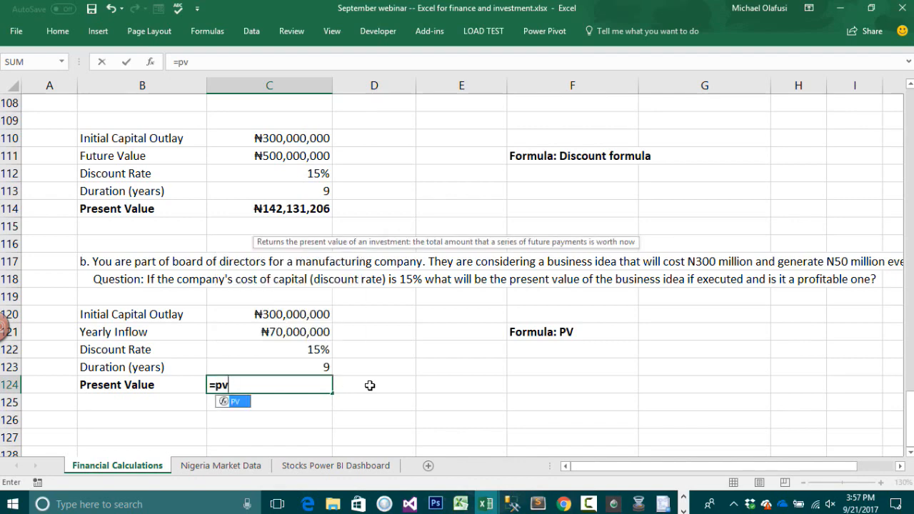
pyautogui.write('(')
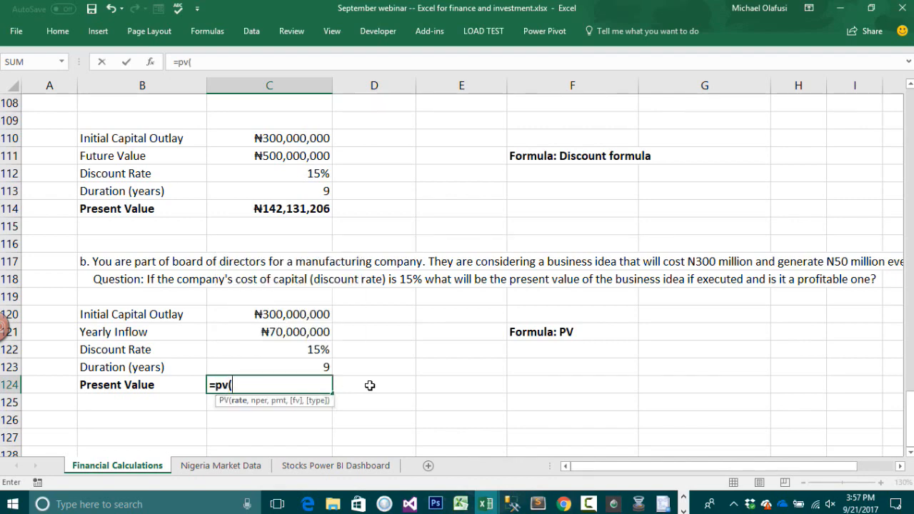
pyautogui.click(150, 62)
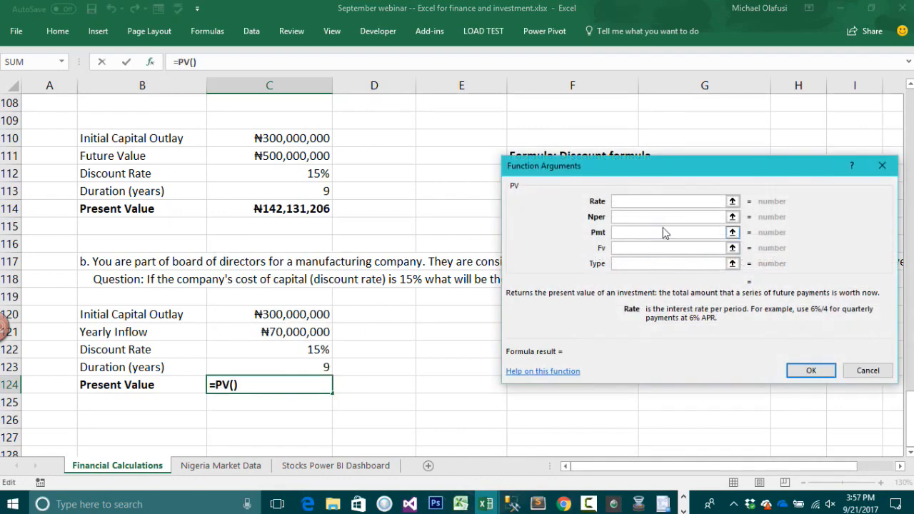
pyautogui.moveTo(644, 165); pyautogui.dragTo(539, 166)
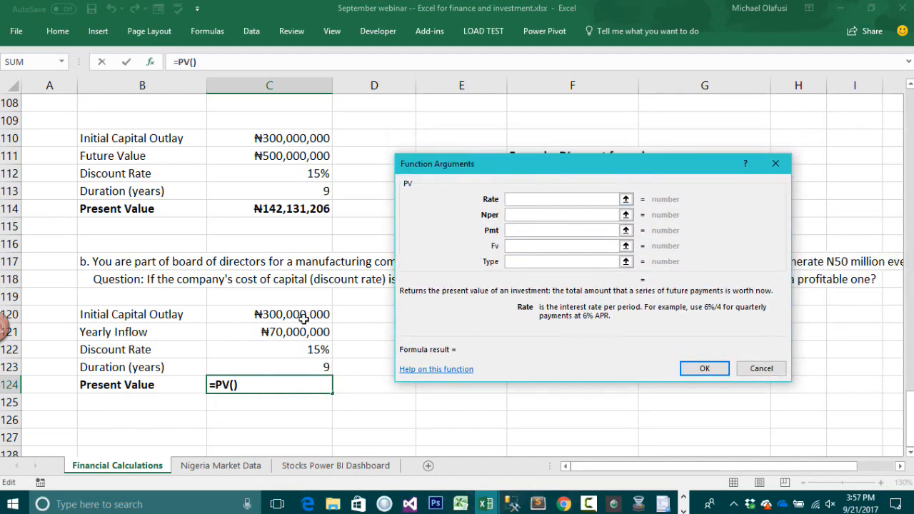
pyautogui.click(283, 354)
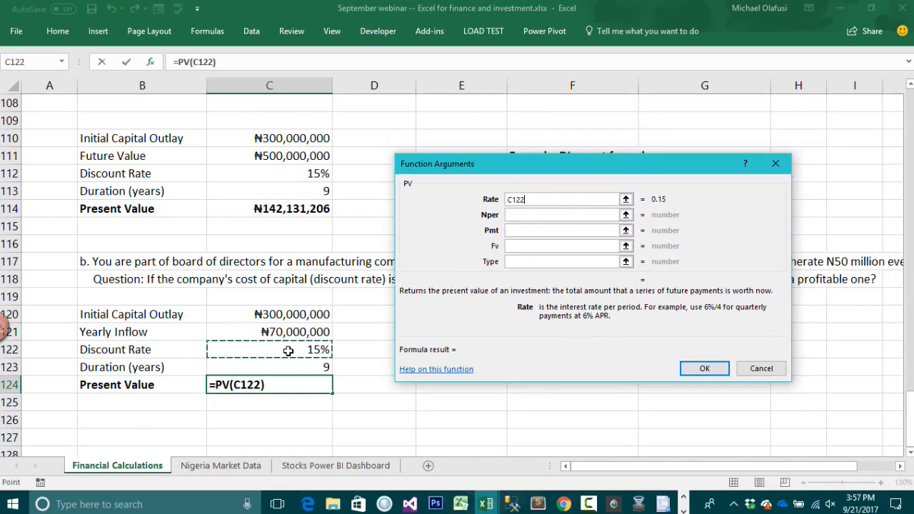
pyautogui.click(516, 215)
pyautogui.click(288, 367)
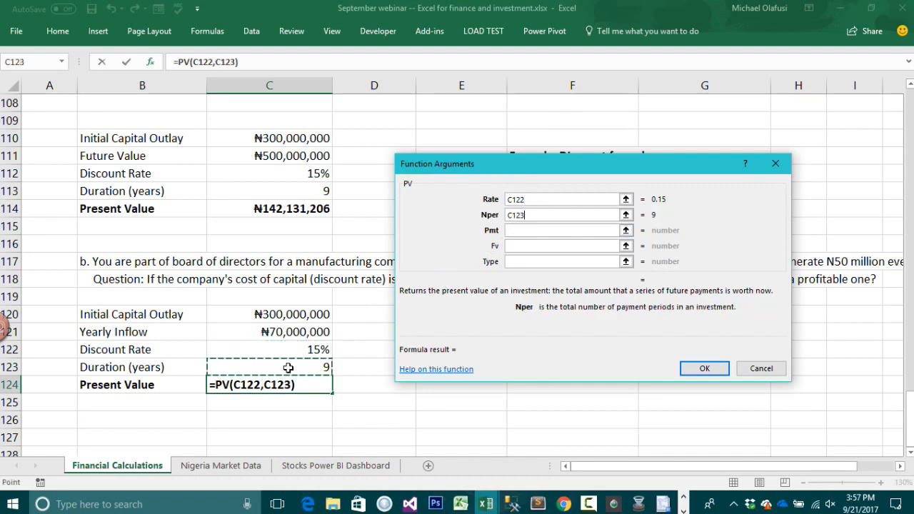
# Step: Set the Pmt argument to the negative yearly inflow, -C121, and enter the formula as =PV(C122,C123,-C121)
pyautogui.click(541, 230)
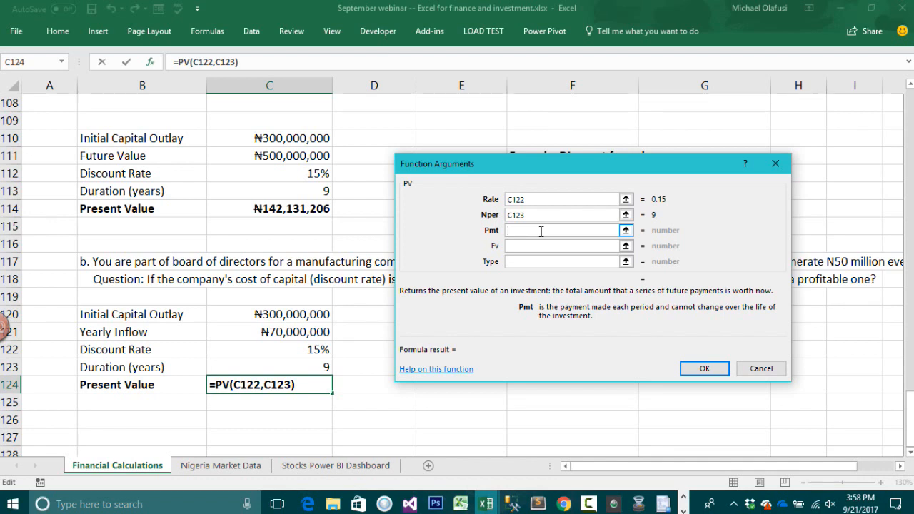
pyautogui.write('-')
pyautogui.click(300, 332)
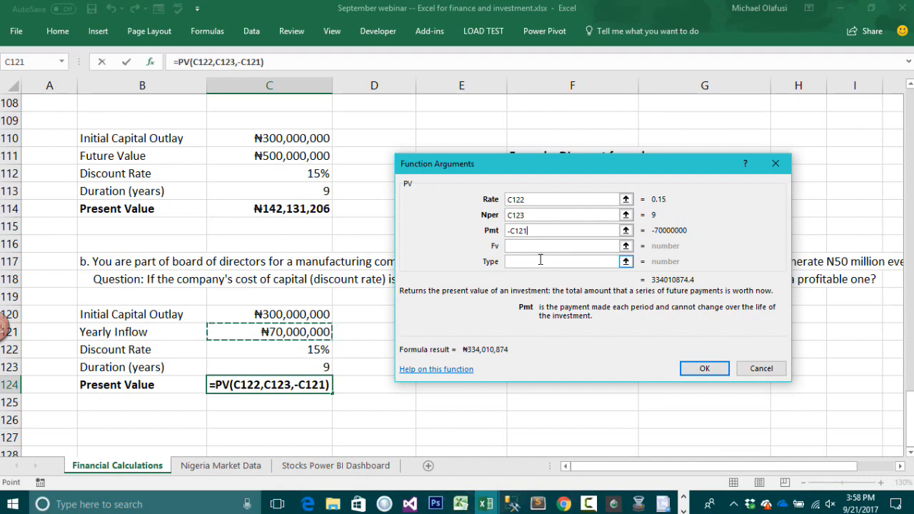
pyautogui.click(702, 368)
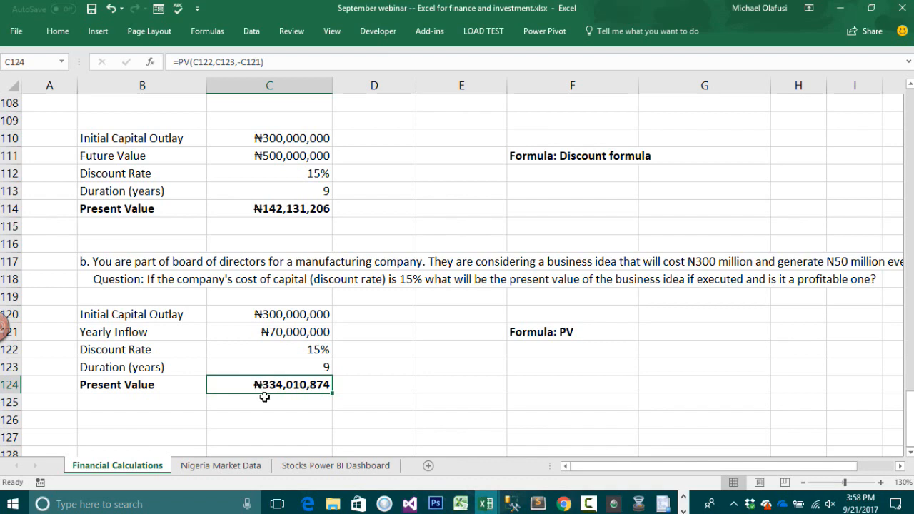
# Step: Compare scenario b's initial capital outlay in C120 with its present value, and save the workbook
pyautogui.click(297, 307)
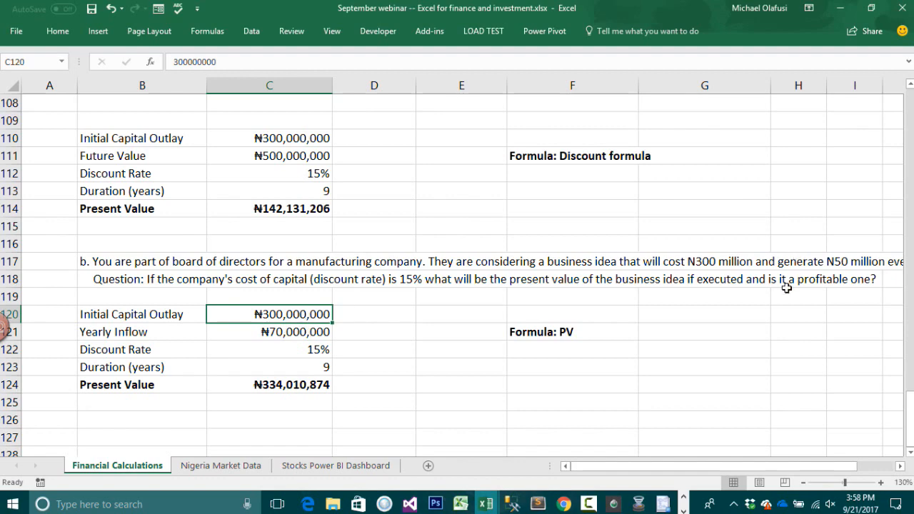
pyautogui.scroll(-1, 402, 312)
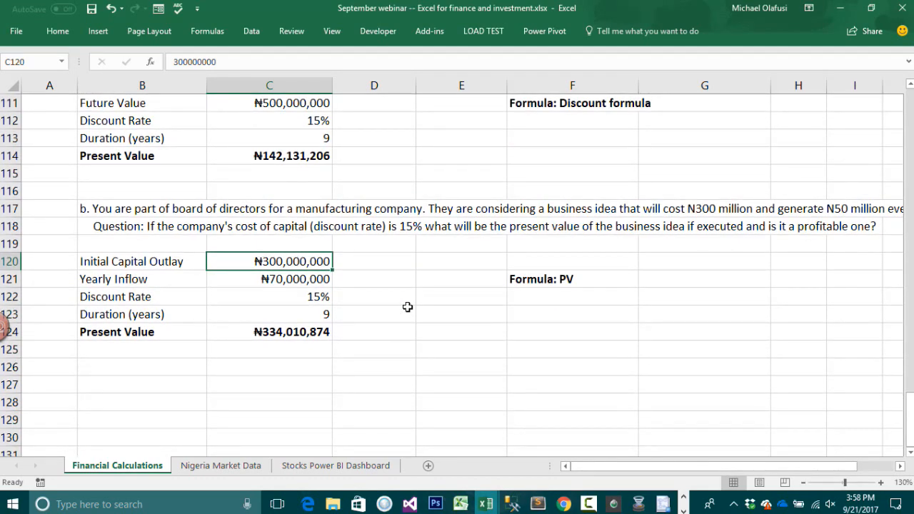
pyautogui.hotkey('ctrl', 's')
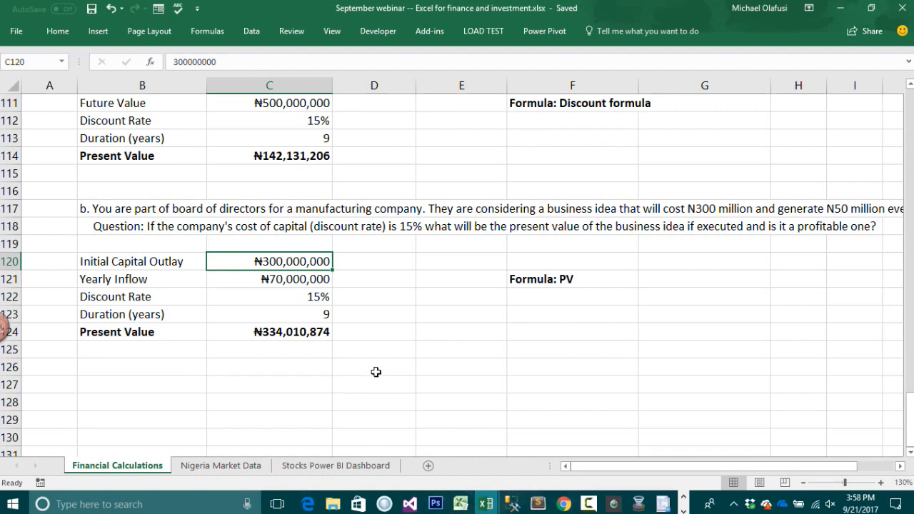
# Step: Start a list in E125 headed "Formulas" with the entries PMT, IPMT and PPMT in the cells below
pyautogui.click(442, 348)
pyautogui.write('Formulas')
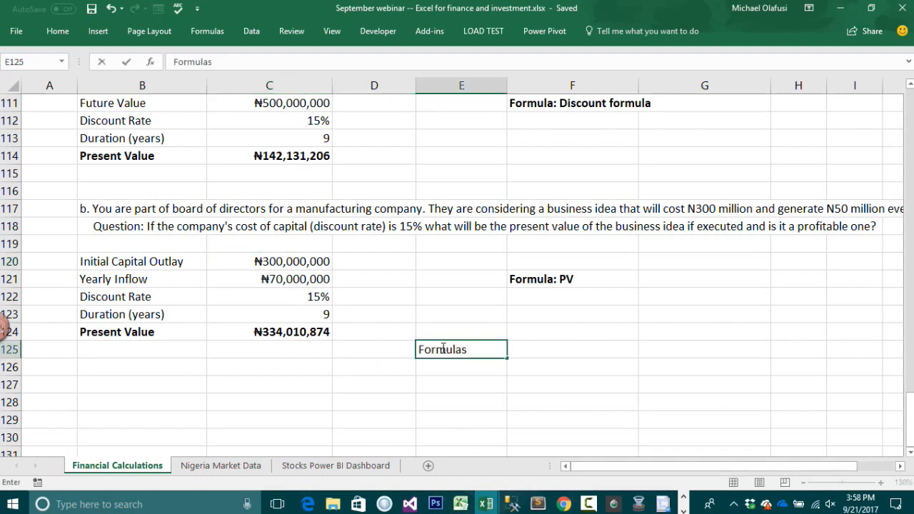
pyautogui.press('Return')
pyautogui.write('PMT')
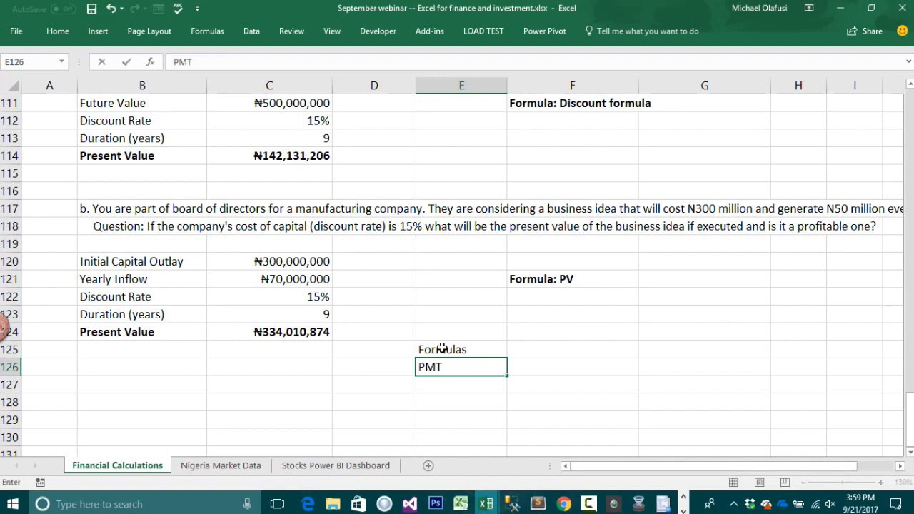
pyautogui.press('Return')
pyautogui.write('IPMT')
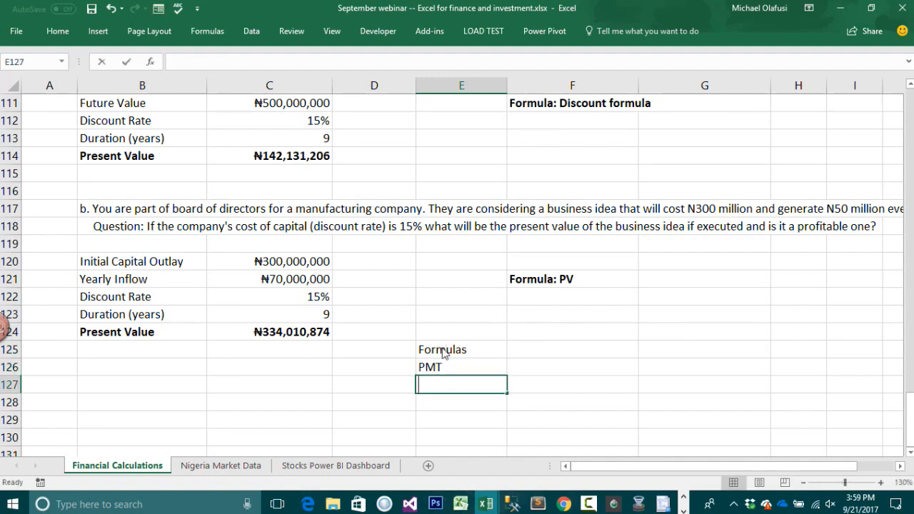
pyautogui.press('Return')
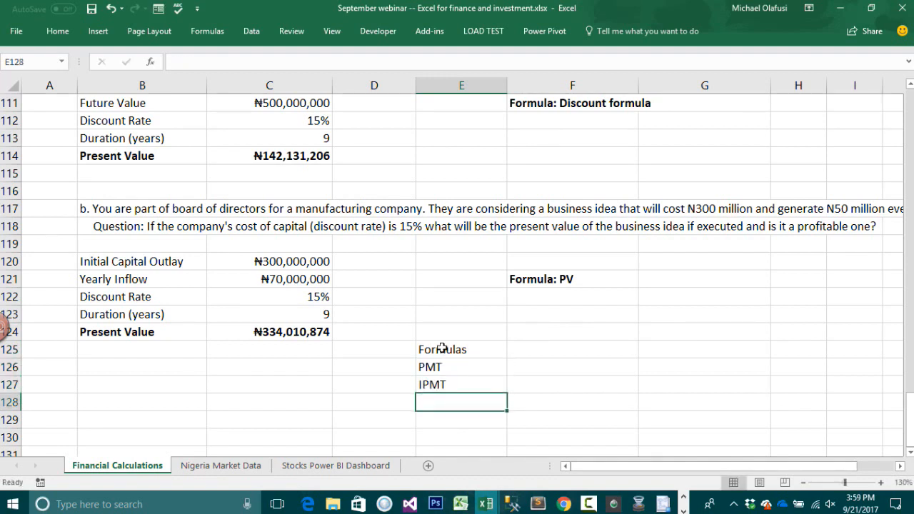
pyautogui.write('PPMT')
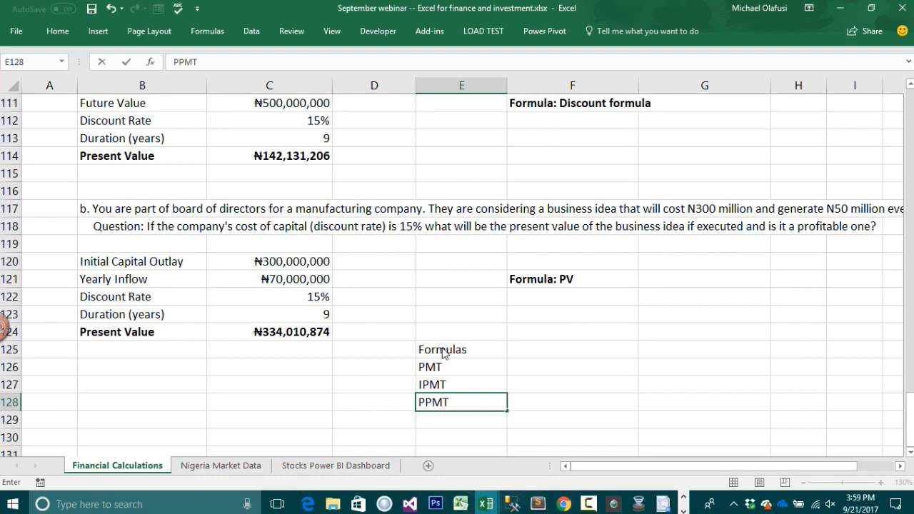
pyautogui.press('Return')
# Step: Extend the formula list below PPMT with the entries PV, FV, RATE and NPER in E129:E132
pyautogui.write('PV')
pyautogui.press('Return')
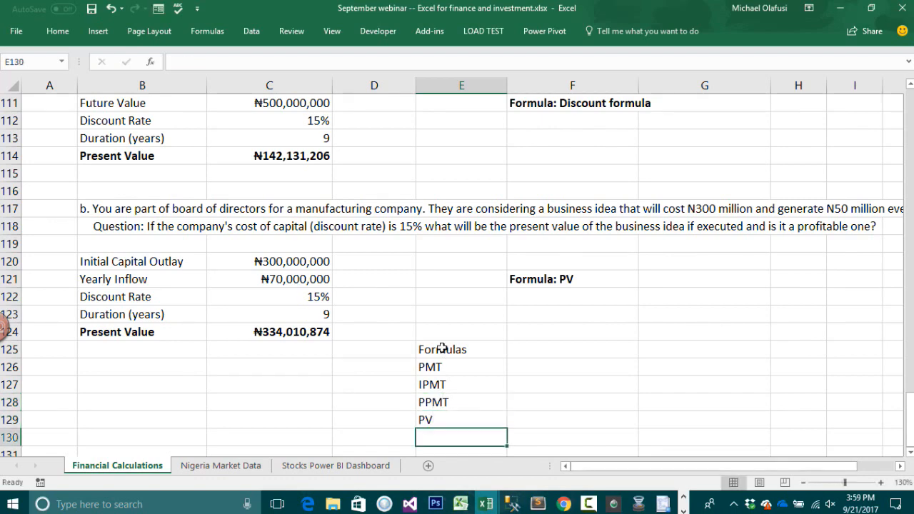
pyautogui.write('FV')
pyautogui.press('Return')
pyautogui.write('R')
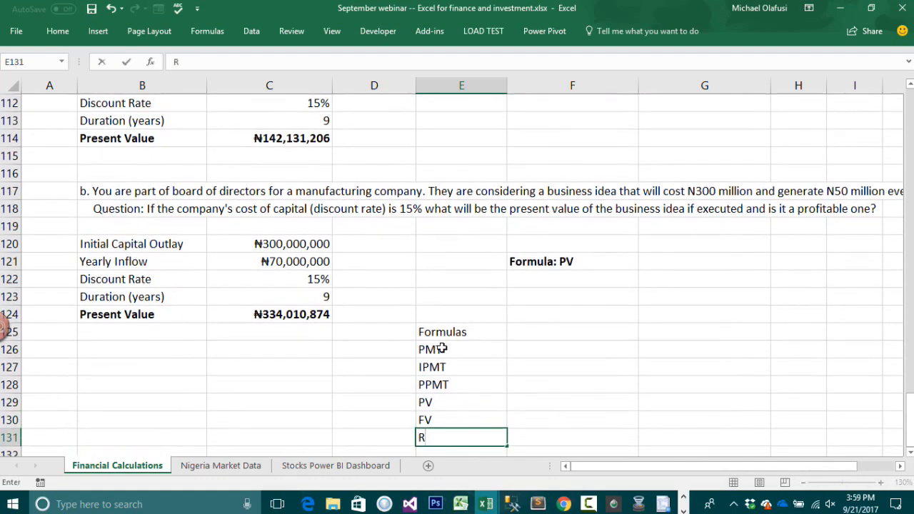
pyautogui.write('ATE')
pyautogui.press('Return')
pyautogui.write('NPER')
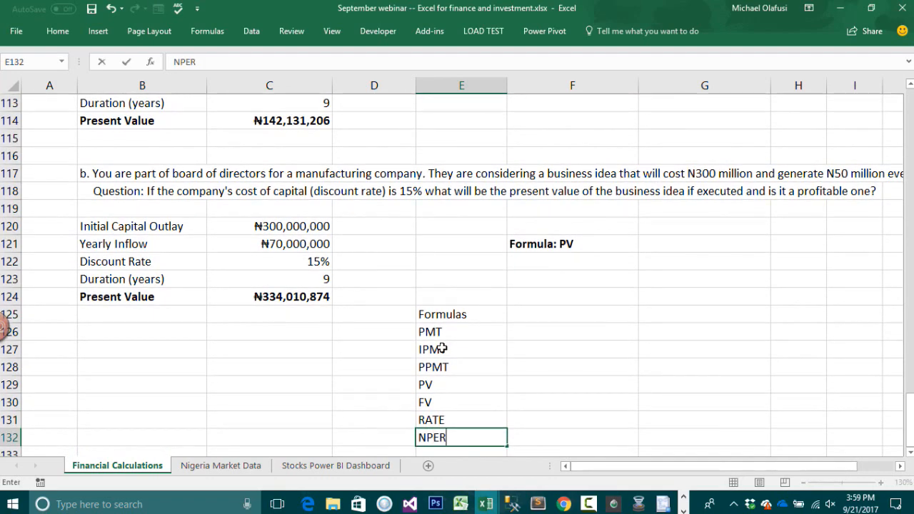
pyautogui.press('Return')
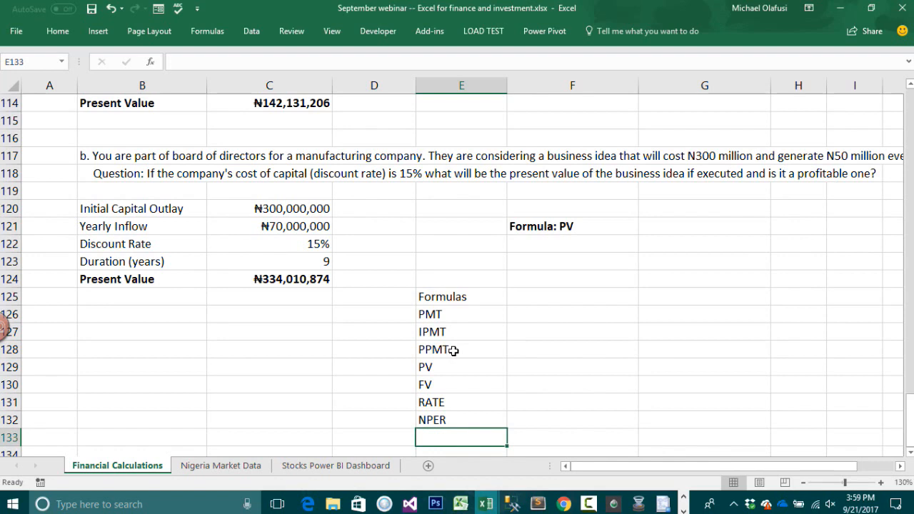
# Step: Add "Discount rate formula" as the last entry of the formula list in E133
pyautogui.write('Discoun')
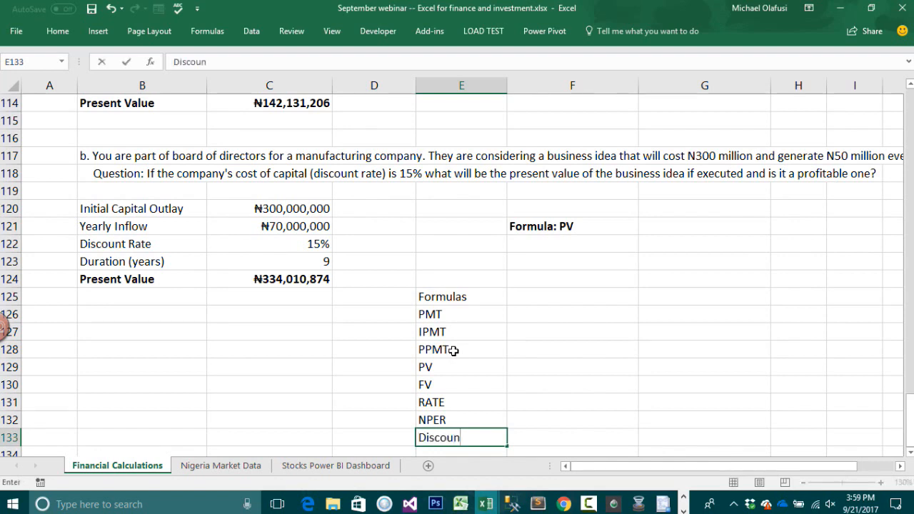
pyautogui.write('t for')
pyautogui.press('BackSpace')
pyautogui.press('BackSpace')
pyautogui.press('BackSpace')
pyautogui.press('BackSpace')
pyautogui.write('rate fprm')
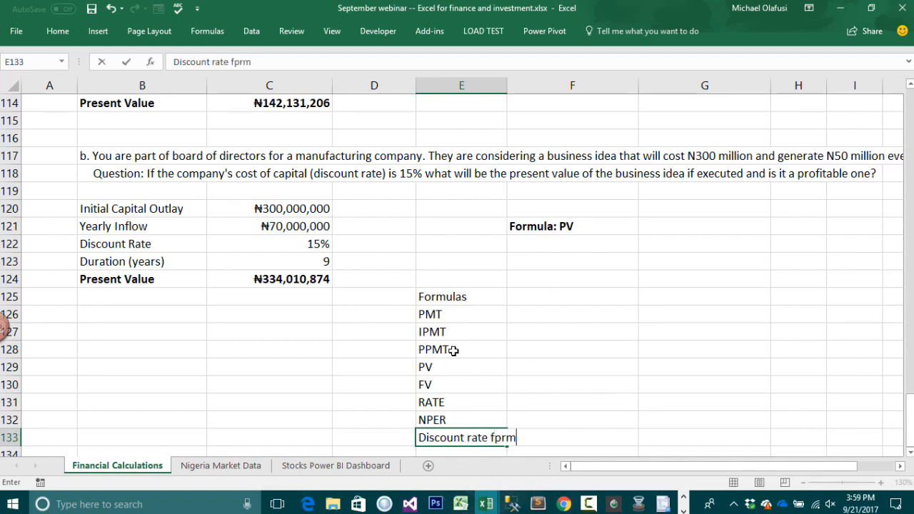
pyautogui.press('BackSpace')
pyautogui.press('BackSpace')
pyautogui.press('BackSpace')
pyautogui.write('ormula')
pyautogui.press('Return')
# Step: Review the discount formula in C114 and the function names listed in E126:E132
pyautogui.scroll(2, 238, 195)
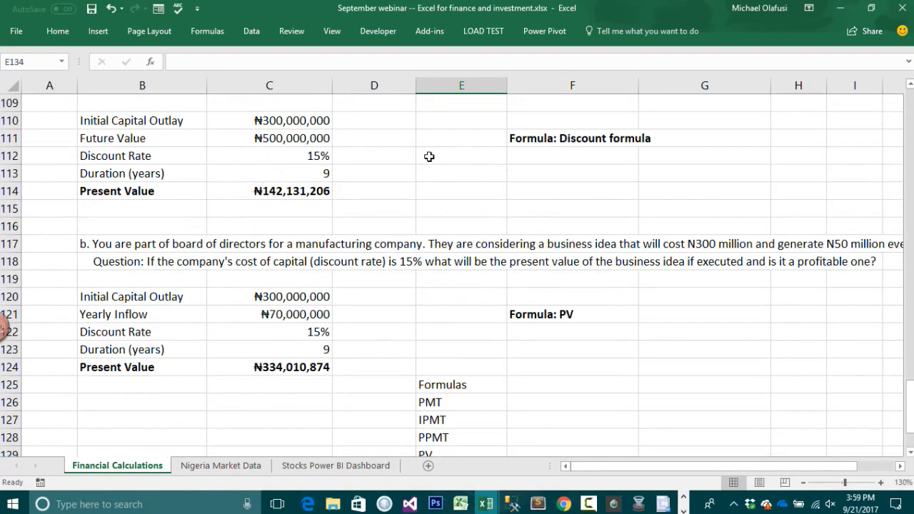
pyautogui.click(265, 192)
pyautogui.scroll(-2, 446, 230)
pyautogui.scroll(-1, 447, 230)
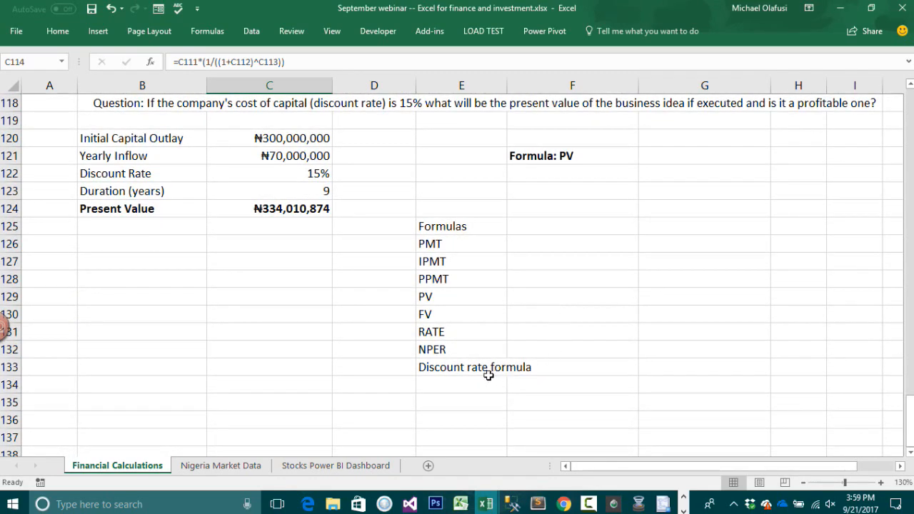
pyautogui.moveTo(448, 244); pyautogui.dragTo(461, 351)
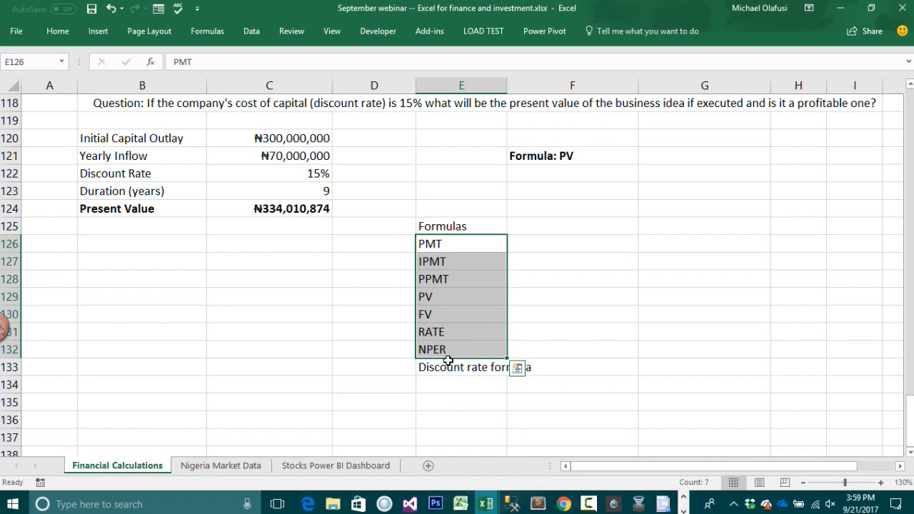
pyautogui.click(565, 279)
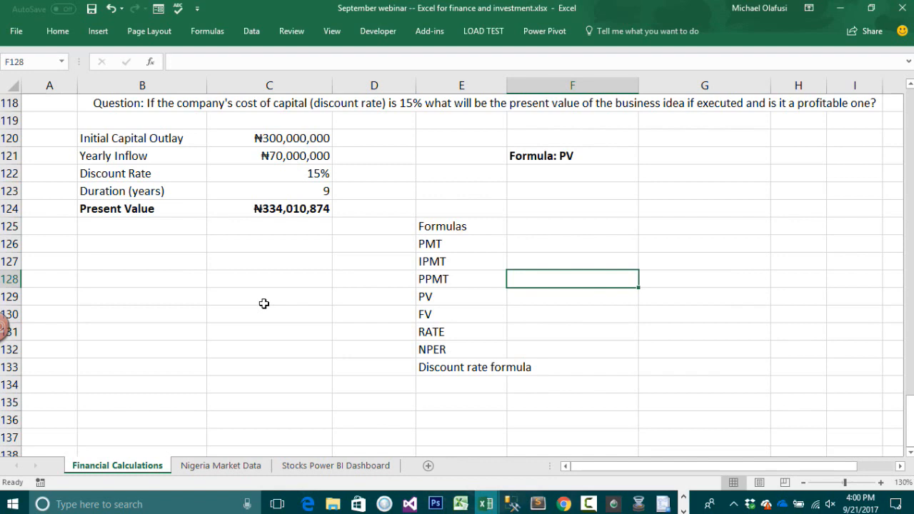
# Step: Switch to the Nigeria Market Data sheet and use the Nigerian Market Data add-in to load yesterday's stock data
pyautogui.click(228, 465)
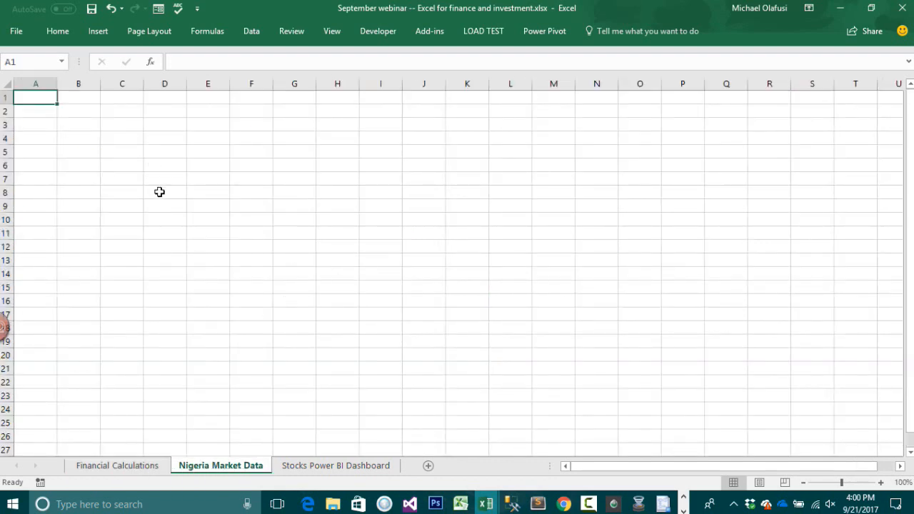
pyautogui.doubleClick(57, 31)
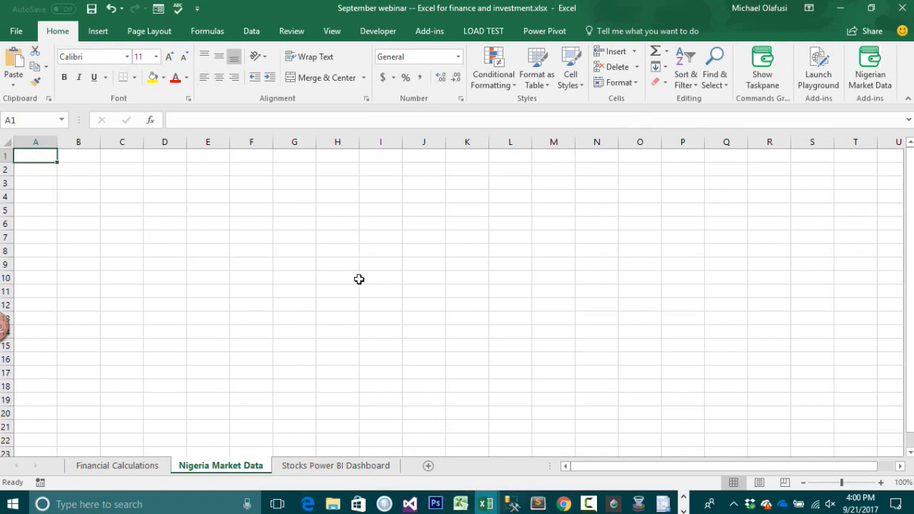
pyautogui.click(876, 68)
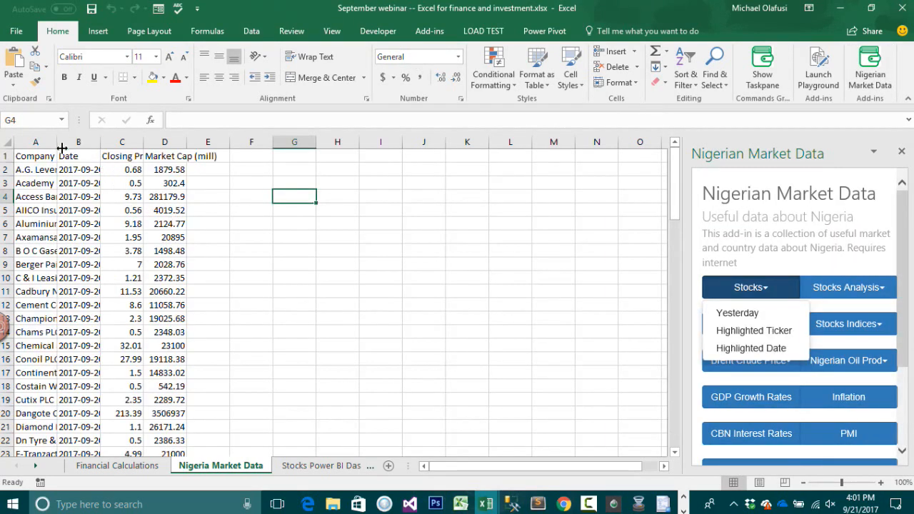
# Step: Widen the Company column and adjust the Date column's width in the imported stock table
pyautogui.moveTo(60, 153); pyautogui.dragTo(102, 153)
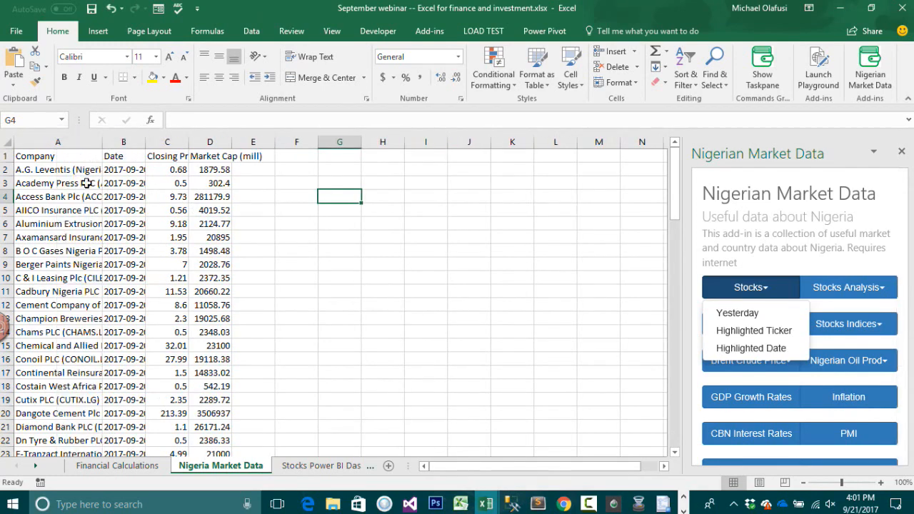
pyautogui.doubleClick(145, 142)
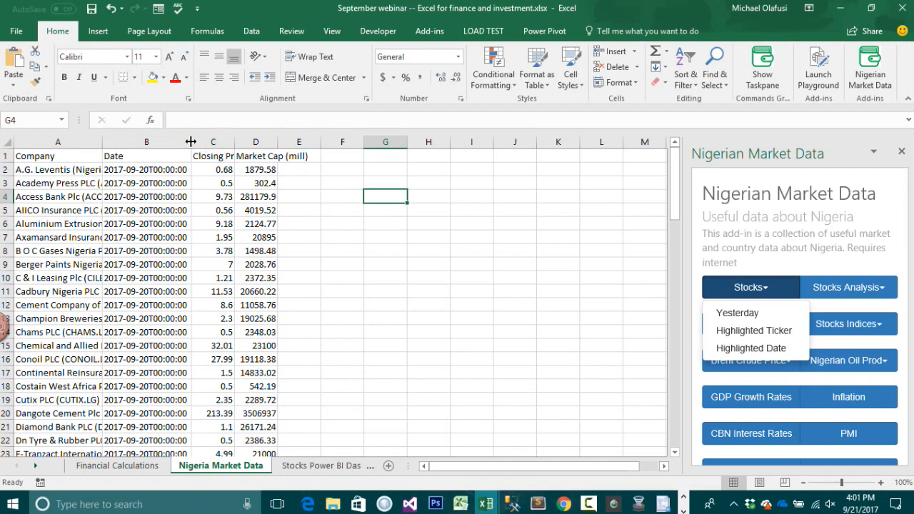
pyautogui.moveTo(191, 142); pyautogui.dragTo(155, 142)
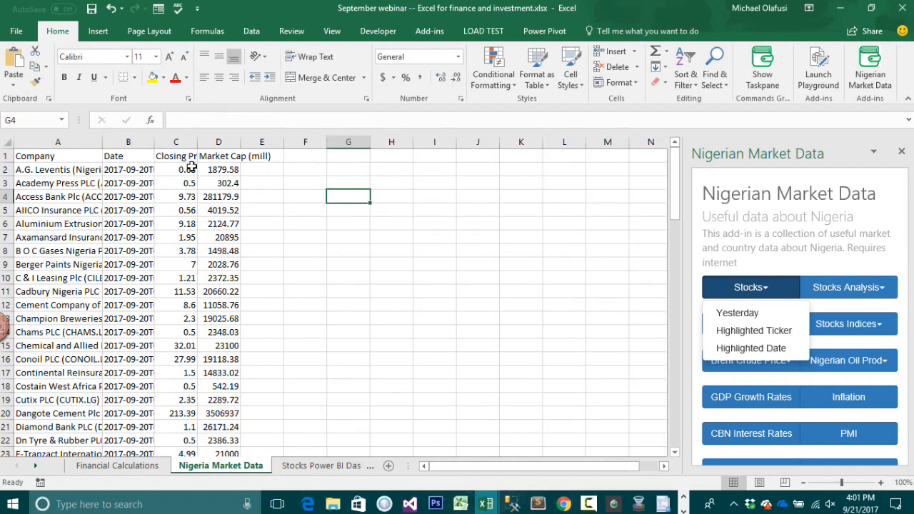
pyautogui.moveTo(191, 167); pyautogui.dragTo(218, 333)
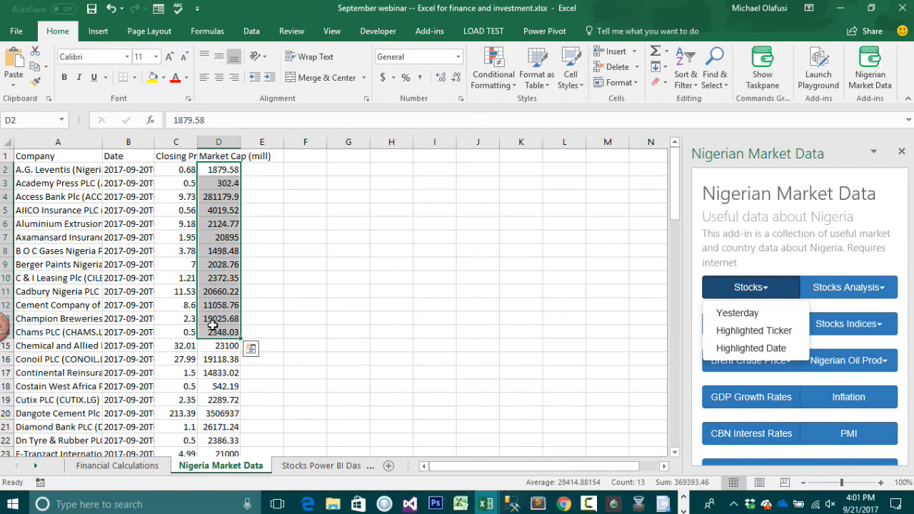
pyautogui.moveTo(102, 141); pyautogui.dragTo(118, 153)
# Step: Look through the imported stock list and widen the Company column further for the names and ticker codes
pyautogui.scroll(-14, 121, 322)
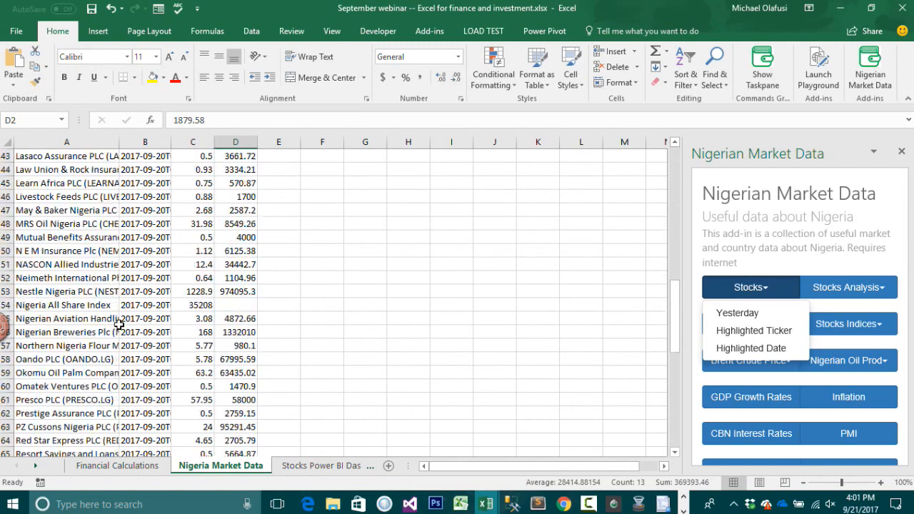
pyautogui.scroll(8, 119, 325)
pyautogui.scroll(6, 119, 323)
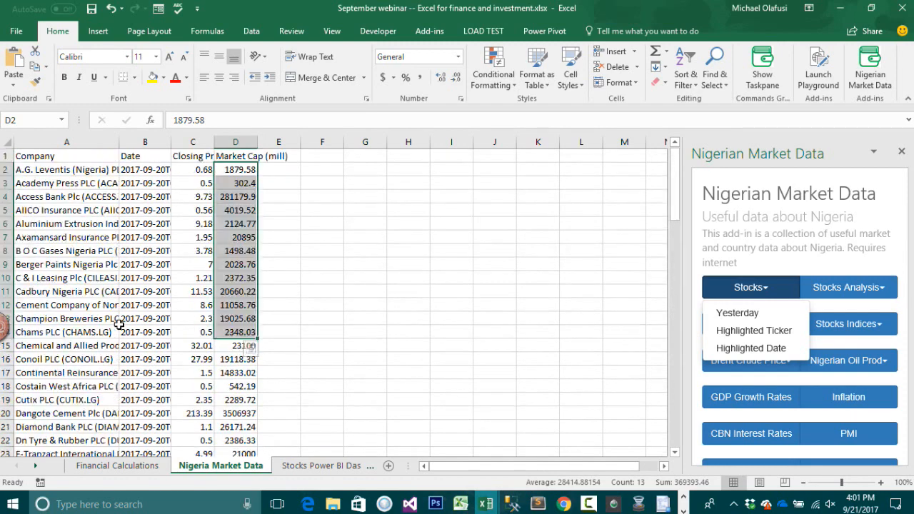
pyautogui.click(352, 190)
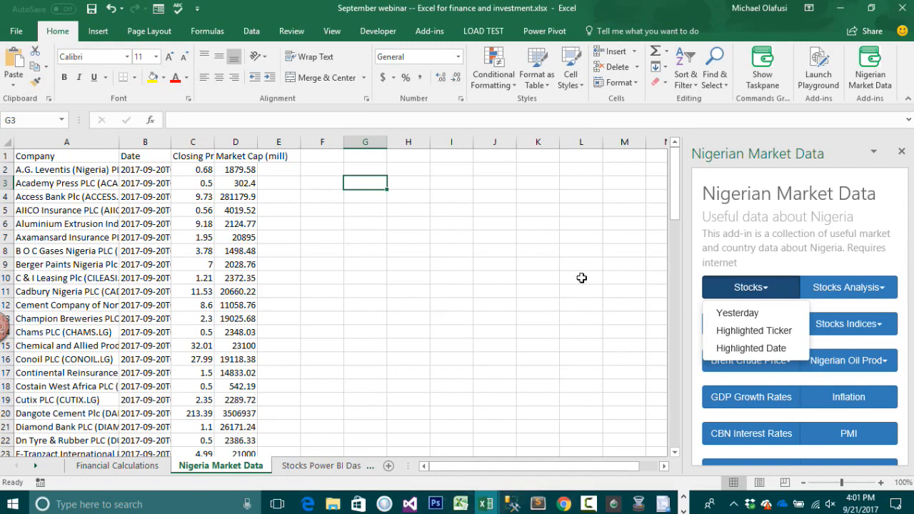
pyautogui.click(200, 226)
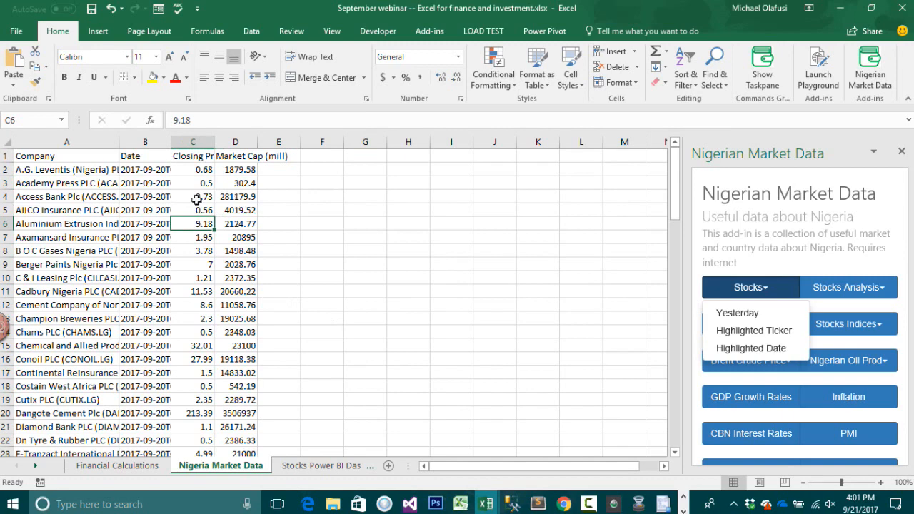
pyautogui.moveTo(119, 142); pyautogui.dragTo(150, 141)
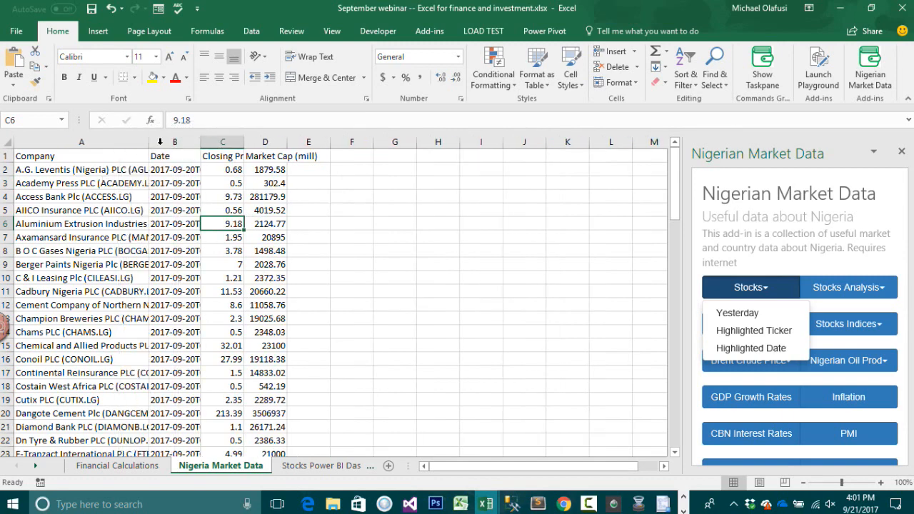
# Step: Enter the date 2016-09-20 as text in H1 and load the stock data for that highlighted date
pyautogui.moveTo(176, 170); pyautogui.dragTo(177, 264)
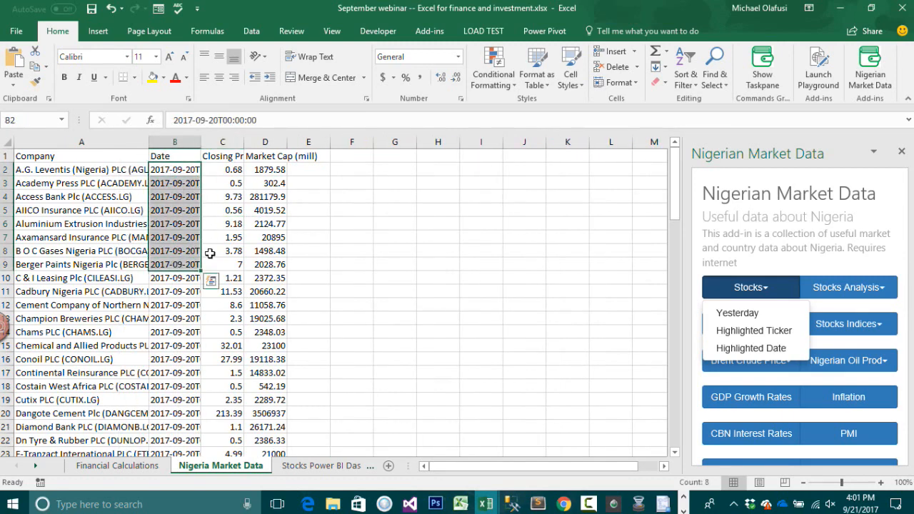
pyautogui.click(420, 160)
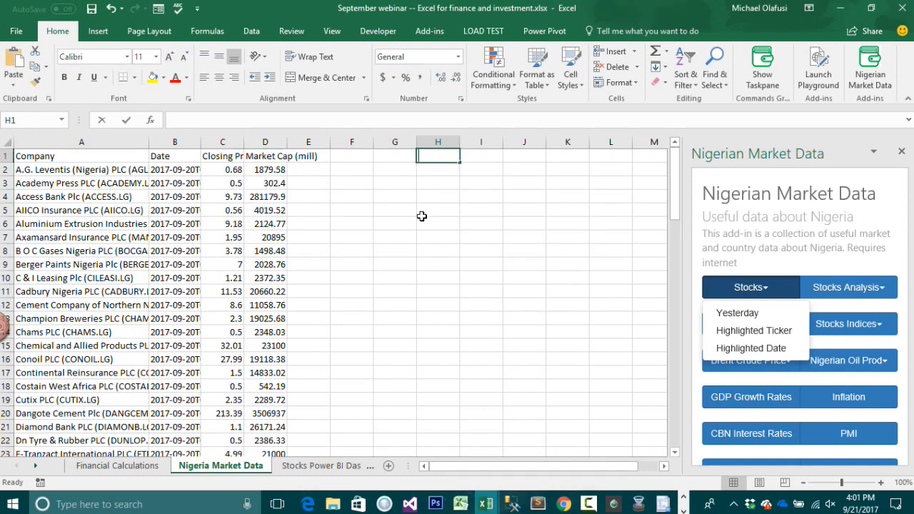
pyautogui.write("'2016-09-20")
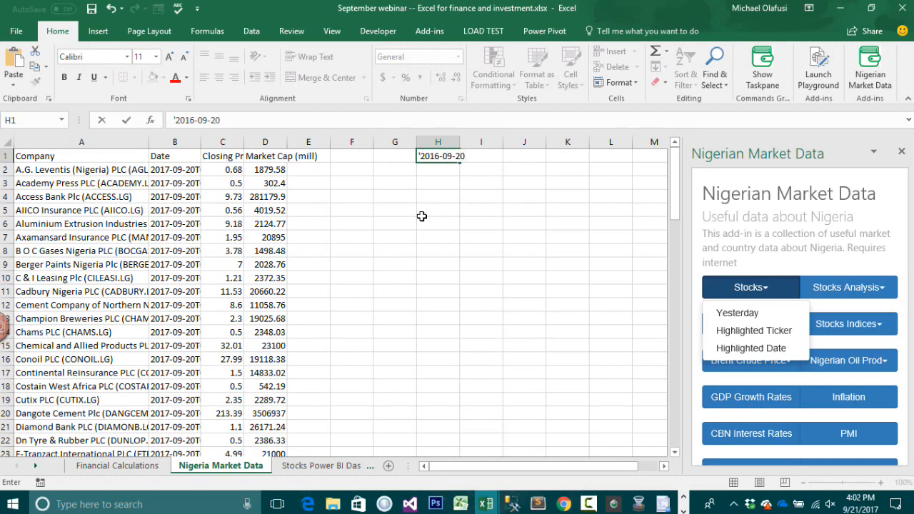
pyautogui.press('Return')
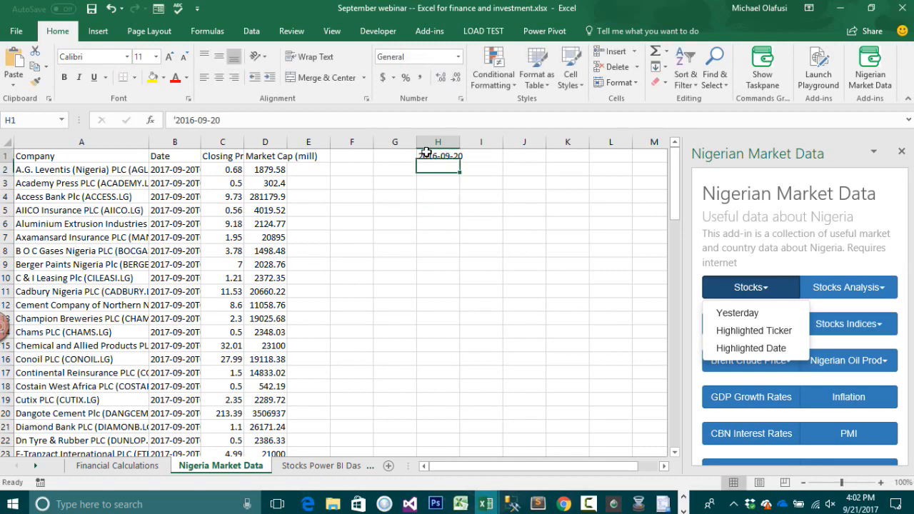
pyautogui.click(426, 153)
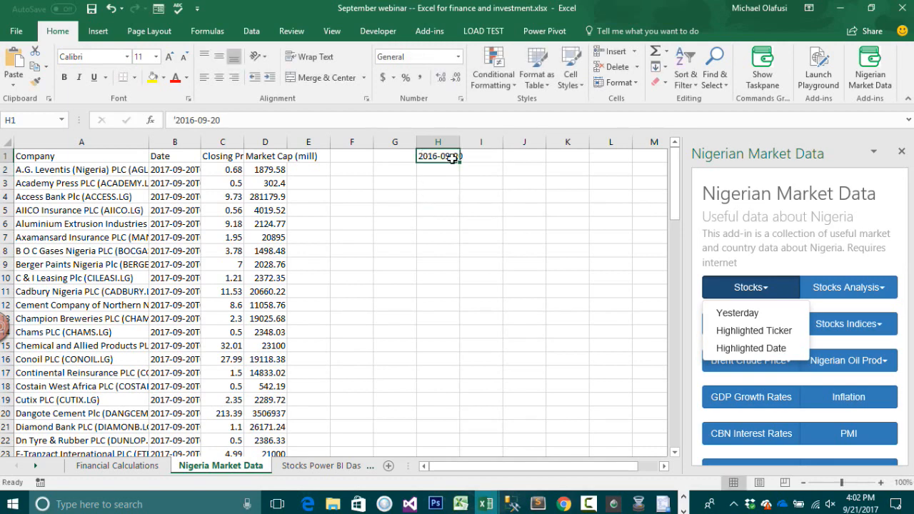
pyautogui.click(753, 332)
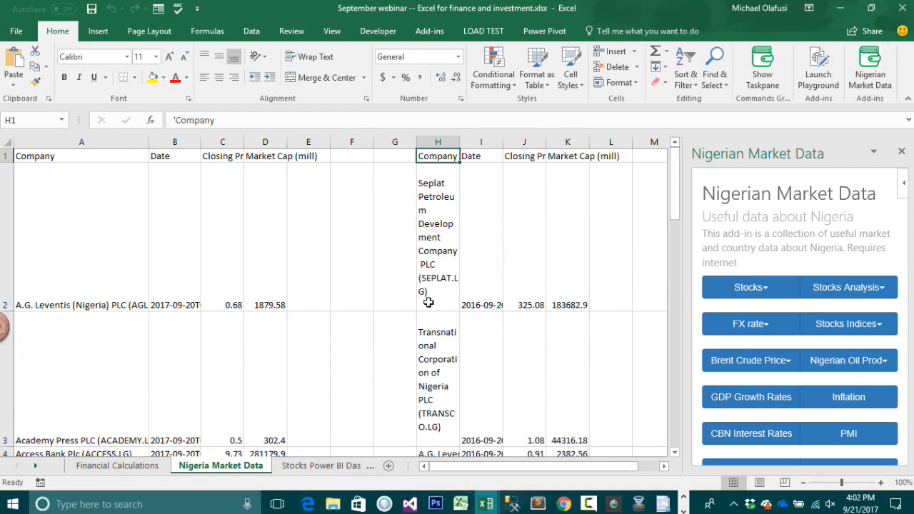
# Step: Turn off text wrapping for the whole Nigeria Market Data sheet to bring the rows back to normal height
pyautogui.click(270, 226)
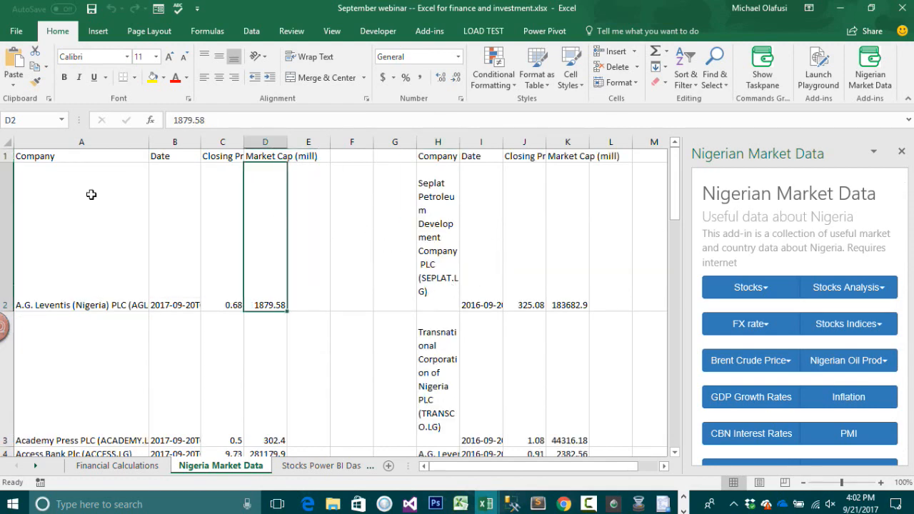
pyautogui.click(7, 156)
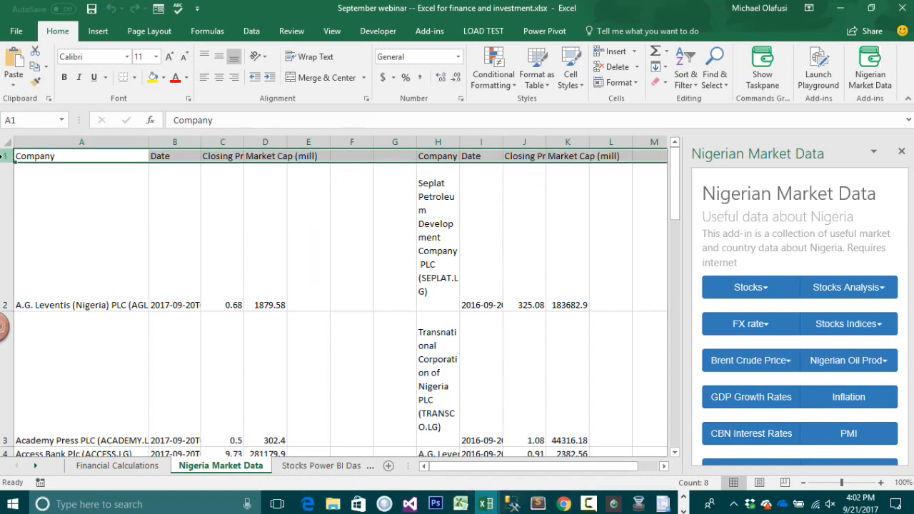
pyautogui.click(41, 235)
pyautogui.click(8, 156)
pyautogui.click(9, 143)
pyautogui.click(307, 57)
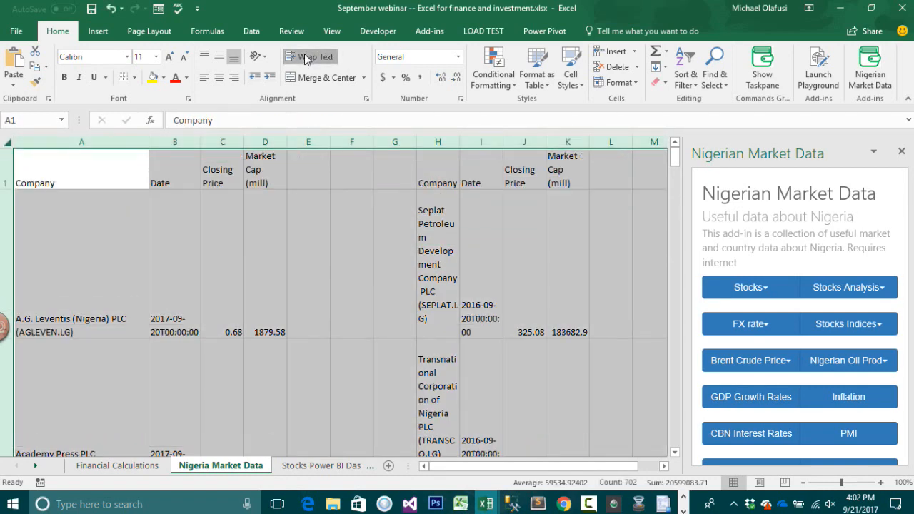
pyautogui.click(305, 57)
pyautogui.click(528, 305)
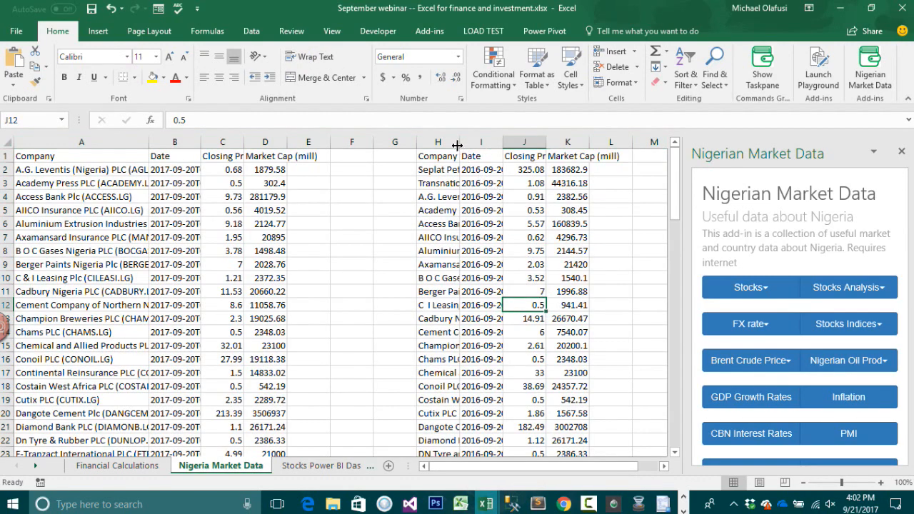
# Step: Widen columns H and I of the 2016-09-20 stock table and compare its rows with yesterday's table
pyautogui.moveTo(457, 146); pyautogui.dragTo(524, 150)
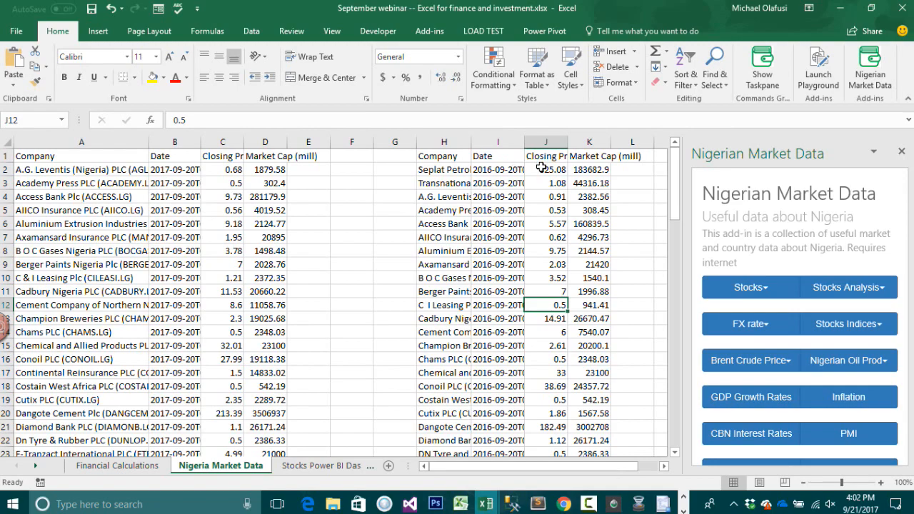
pyautogui.scroll(-1, 488, 274)
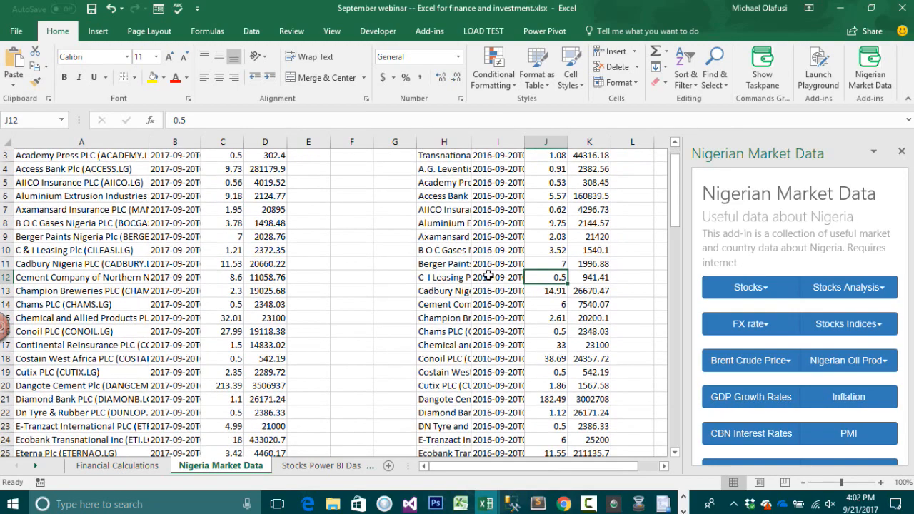
pyautogui.scroll(-2, 489, 276)
pyautogui.scroll(3, 488, 275)
pyautogui.scroll(-1, 488, 275)
pyautogui.scroll(1, 488, 276)
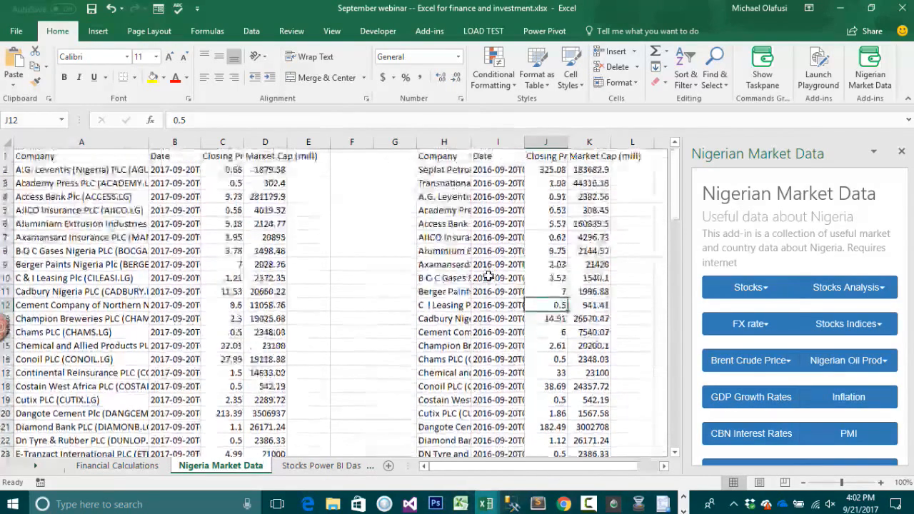
# Step: Look through the company rows of both stock tables to find Dangote Cement in each
pyautogui.click(445, 182)
pyautogui.scroll(-1, 457, 236)
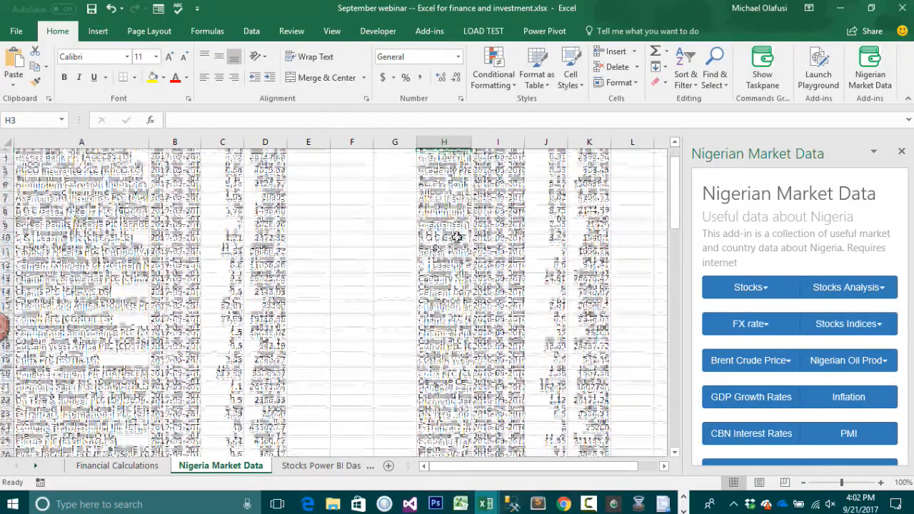
pyautogui.scroll(-9, 456, 237)
pyautogui.scroll(9, 455, 237)
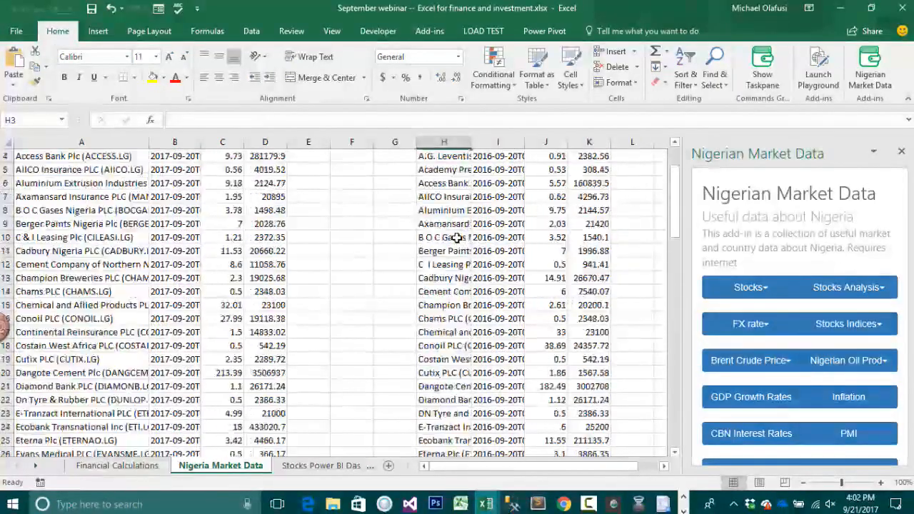
pyautogui.scroll(1, 457, 238)
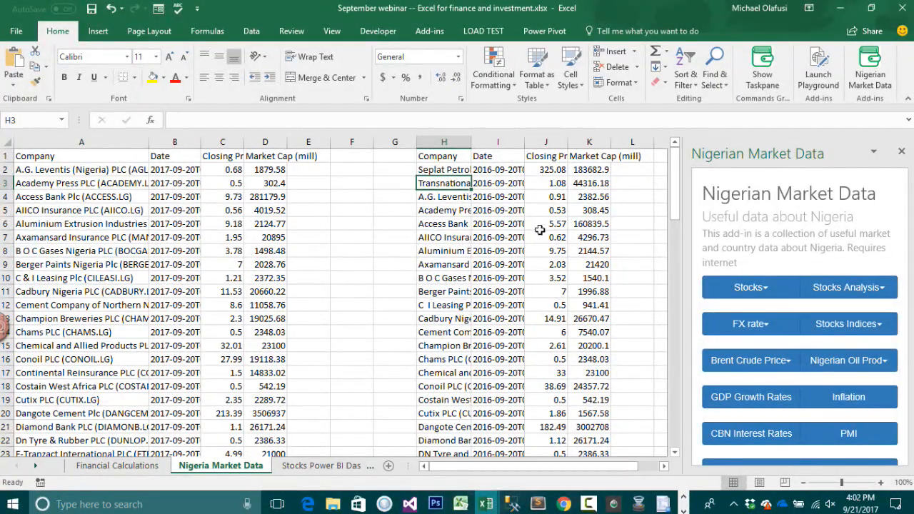
pyautogui.scroll(-7, 528, 285)
pyautogui.scroll(2, 464, 299)
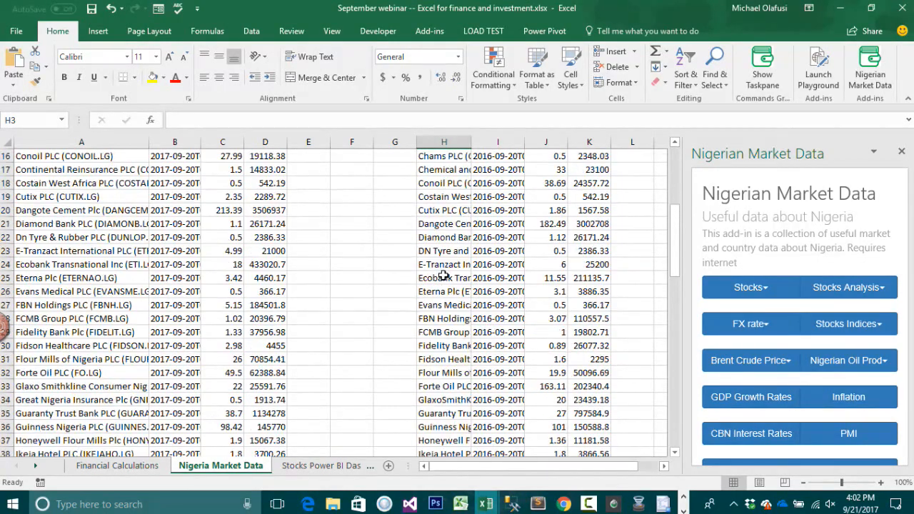
pyautogui.scroll(1, 439, 285)
pyautogui.scroll(1, 437, 293)
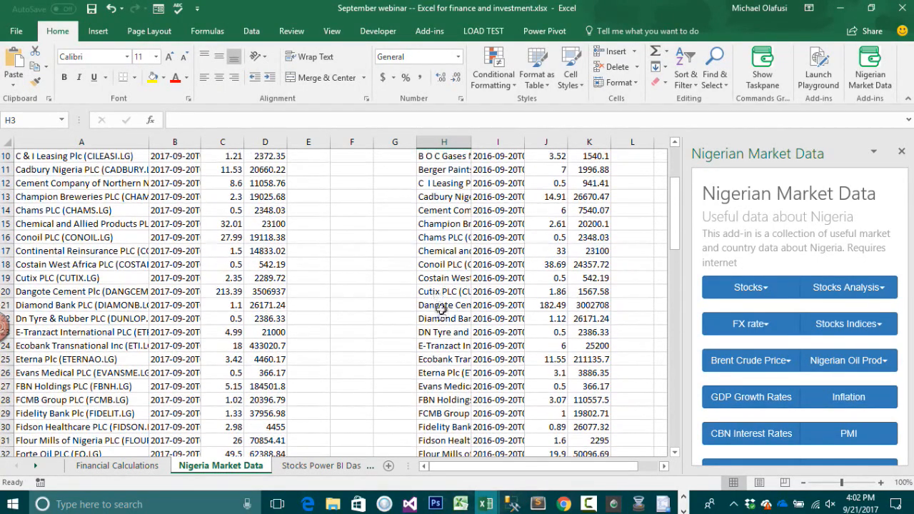
# Step: Highlight the Dangote Cement rows in yellow in both the 2016-09-20 and 2017-09-20 stock tables
pyautogui.click(441, 309)
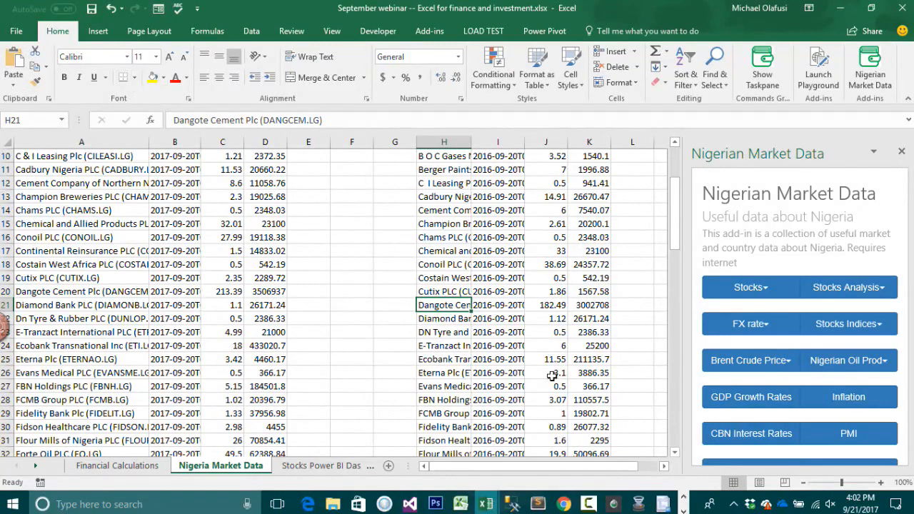
pyautogui.moveTo(442, 305); pyautogui.dragTo(557, 302)
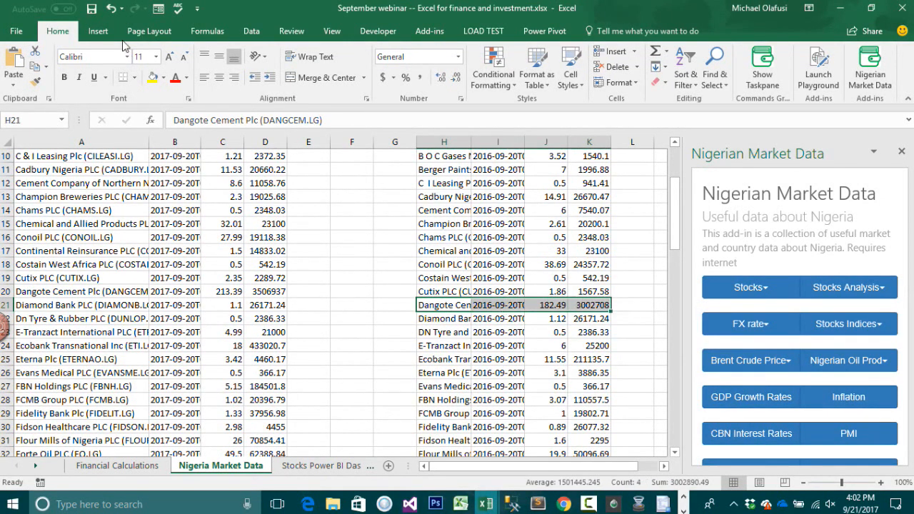
pyautogui.click(152, 77)
pyautogui.scroll(-1, 89, 288)
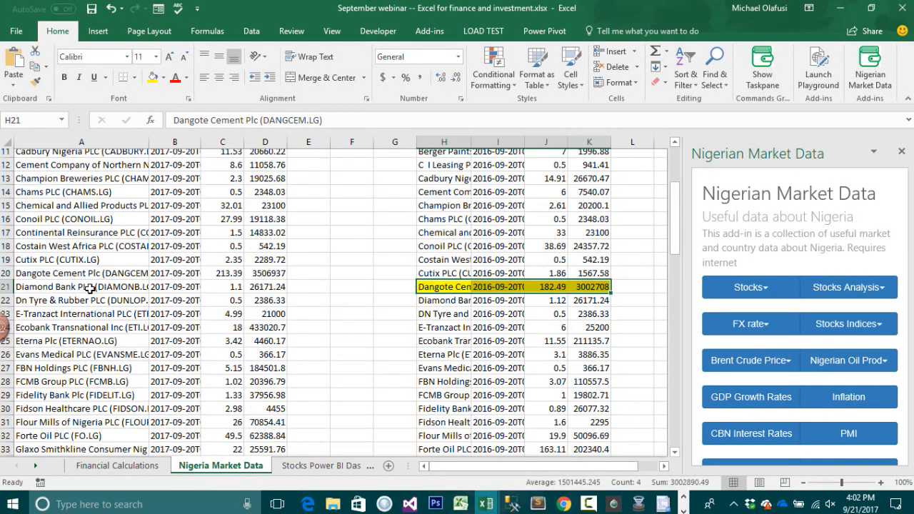
pyautogui.moveTo(32, 252); pyautogui.dragTo(267, 252)
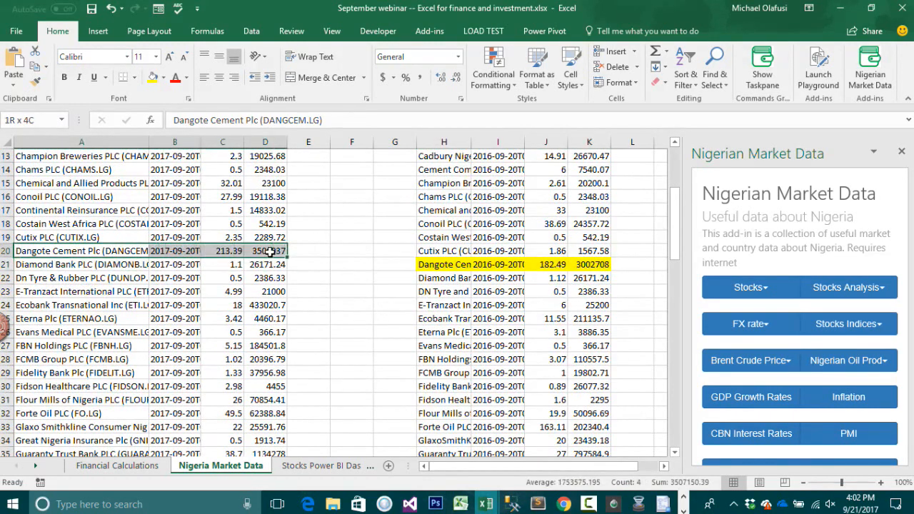
pyautogui.click(152, 77)
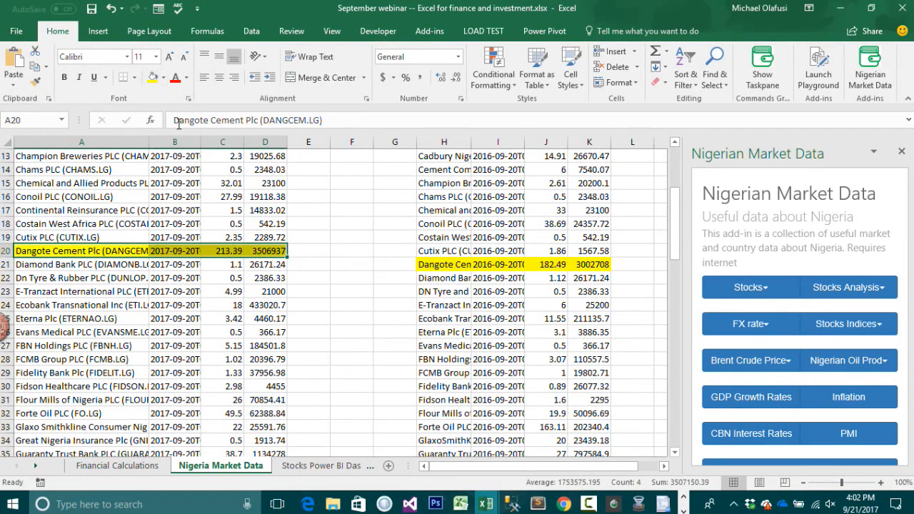
pyautogui.click(365, 294)
# Step: Compare Dangote Cement's two closing prices and calculate the price growth in F23 with =C20/J21-1
pyautogui.click(219, 248)
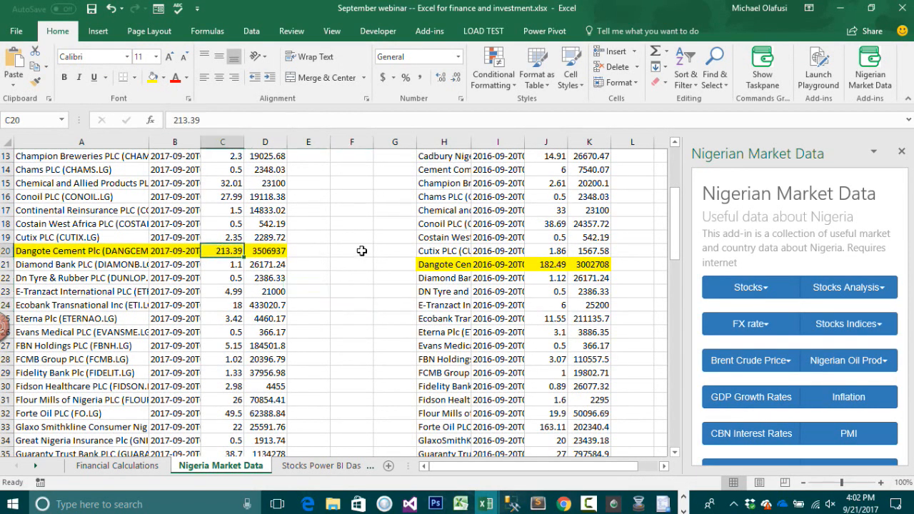
pyautogui.click(547, 266)
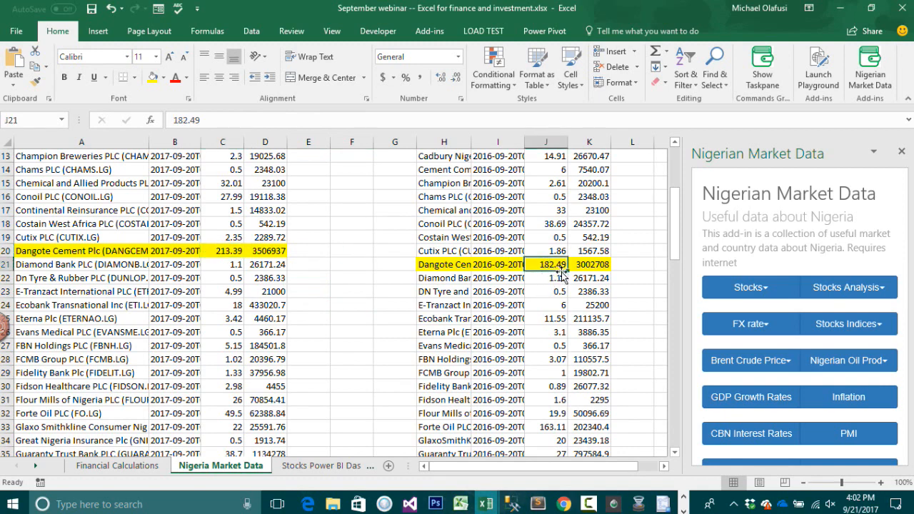
pyautogui.click(348, 290)
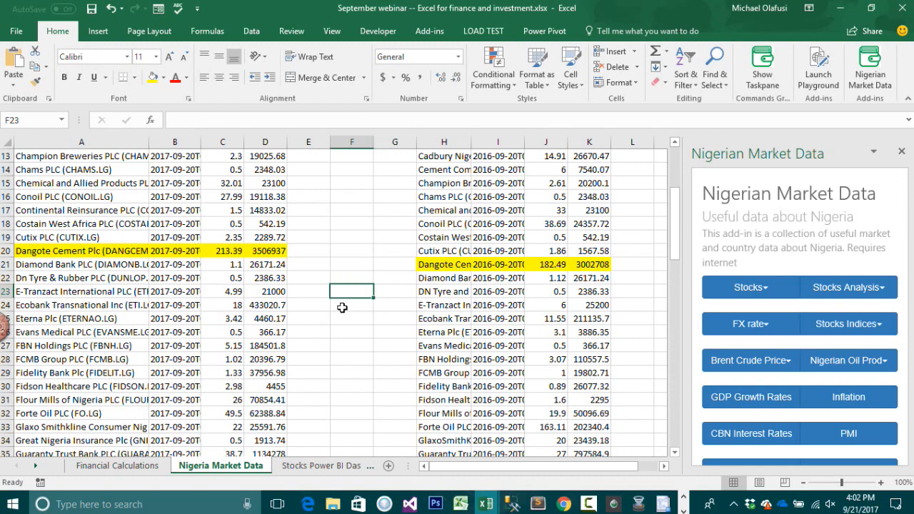
pyautogui.write('=')
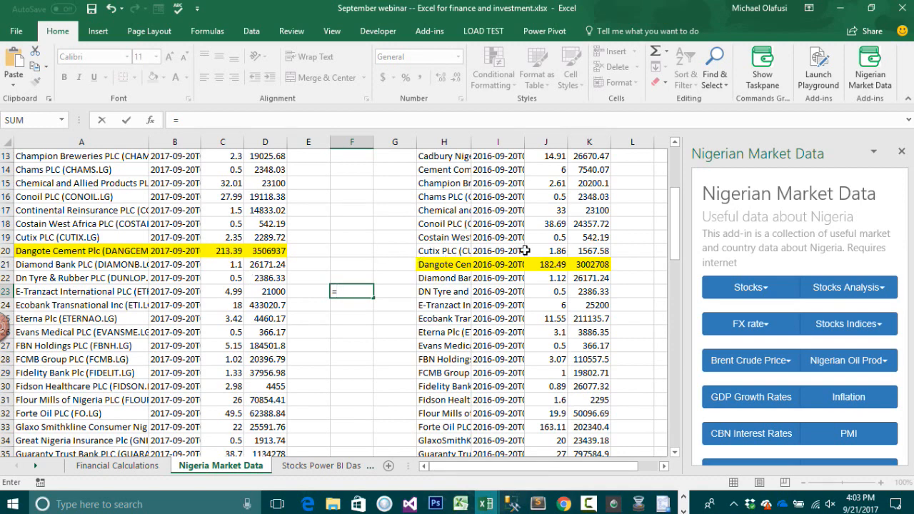
pyautogui.click(224, 250)
pyautogui.write('/')
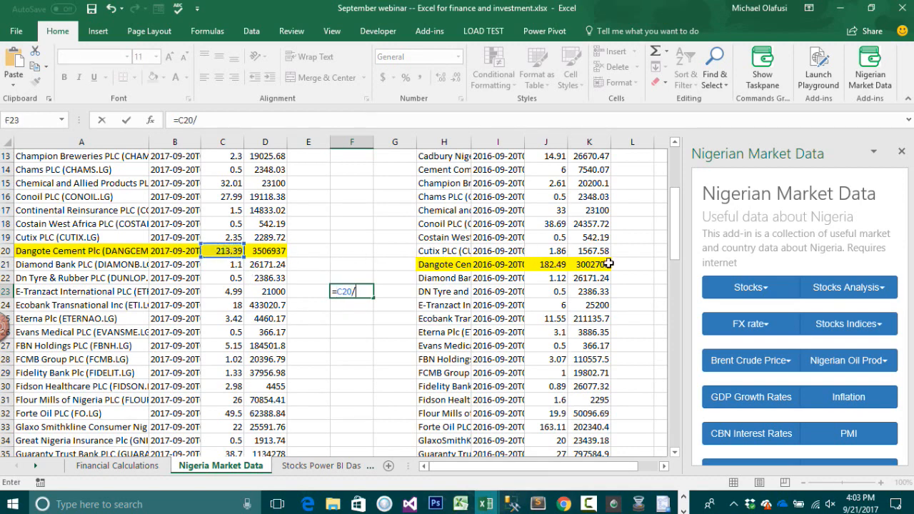
pyautogui.click(553, 264)
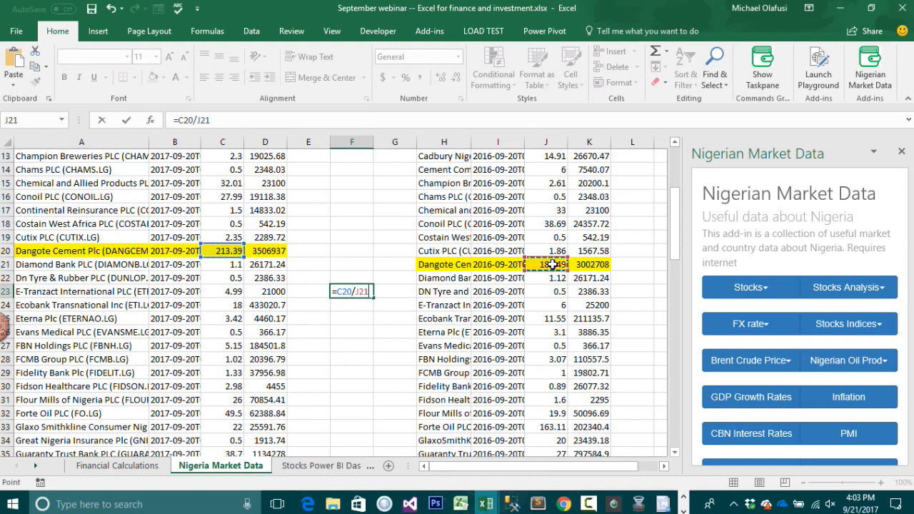
pyautogui.press('Return')
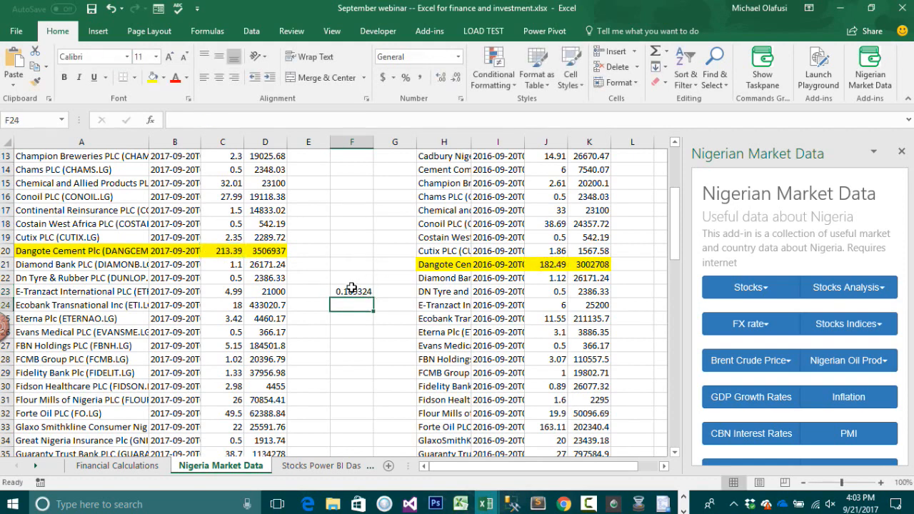
# Step: Format the growth result in F23 as a percentage with two decimal places
pyautogui.click(352, 288)
pyautogui.click(404, 77)
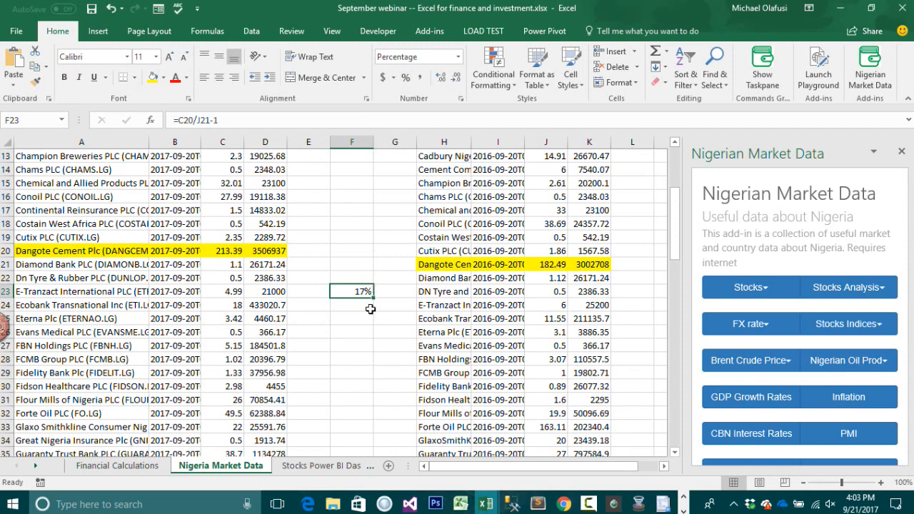
pyautogui.click(439, 77)
pyautogui.click(439, 77)
# Step: Load yesterday's FX rates from the Nigerian Market Data add-in into the sheet starting at N1
pyautogui.click(663, 466)
pyautogui.click(663, 465)
pyautogui.scroll(4, 490, 199)
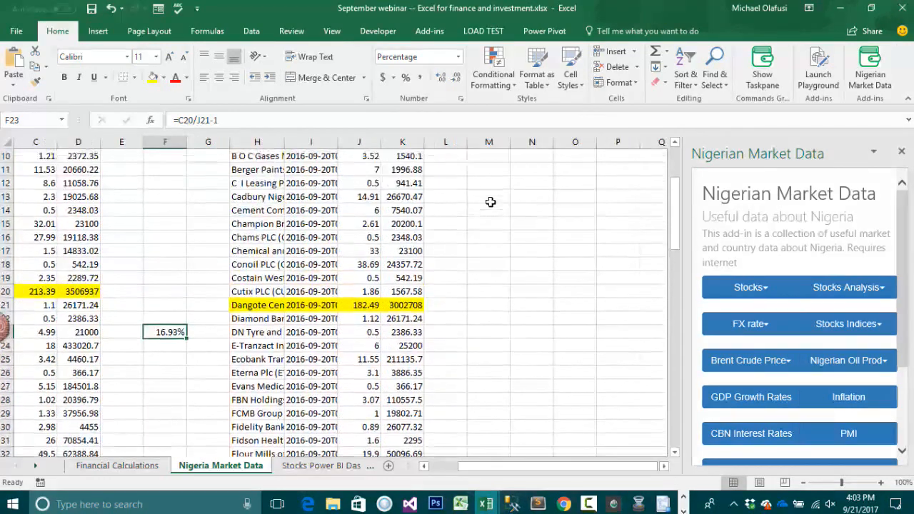
pyautogui.click(516, 161)
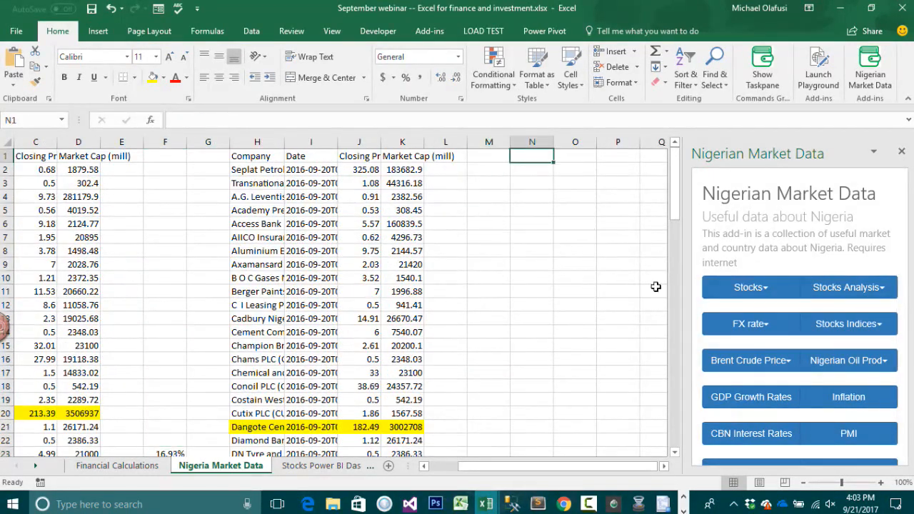
pyautogui.click(751, 323)
pyautogui.click(754, 351)
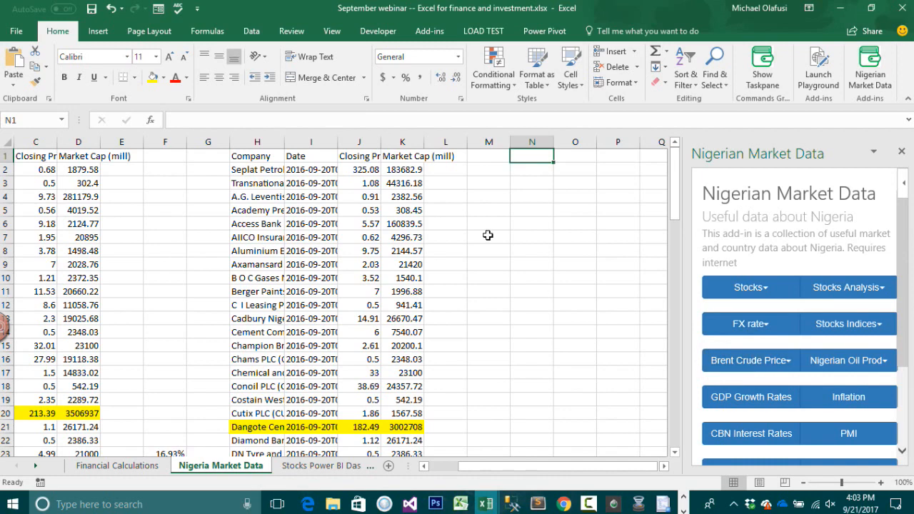
# Step: Examine yesterday's USD, EUR and GBP exchange rates in the imported FX table
pyautogui.click(585, 172)
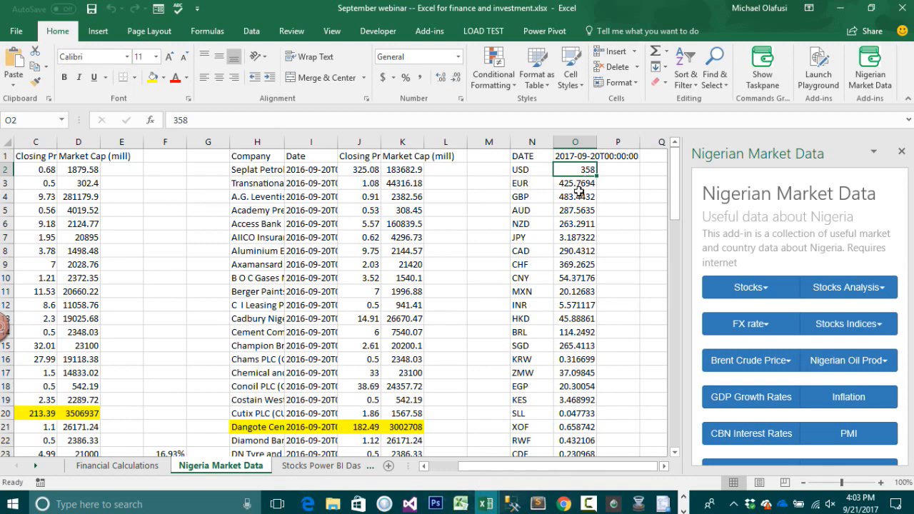
pyautogui.click(577, 184)
pyautogui.click(576, 197)
pyautogui.click(582, 169)
pyautogui.click(530, 170)
pyautogui.click(568, 167)
# Step: Enter the date 2017-05-20 as text in R1 and load the FX rates for that highlighted date
pyautogui.click(643, 156)
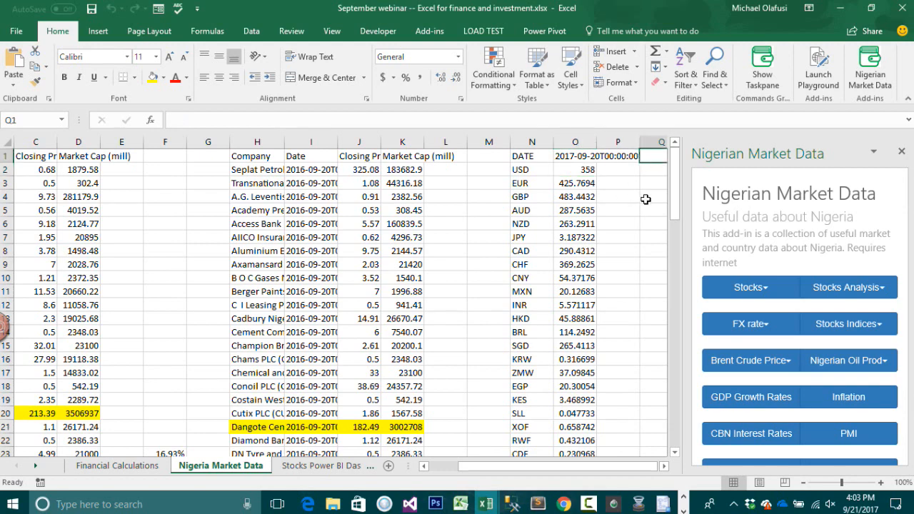
pyautogui.press('Right')
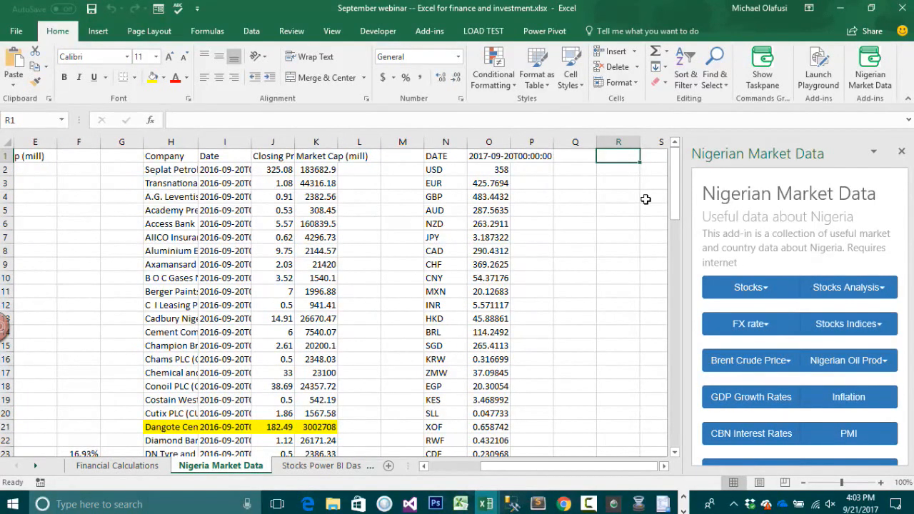
pyautogui.write("'2017-05-20")
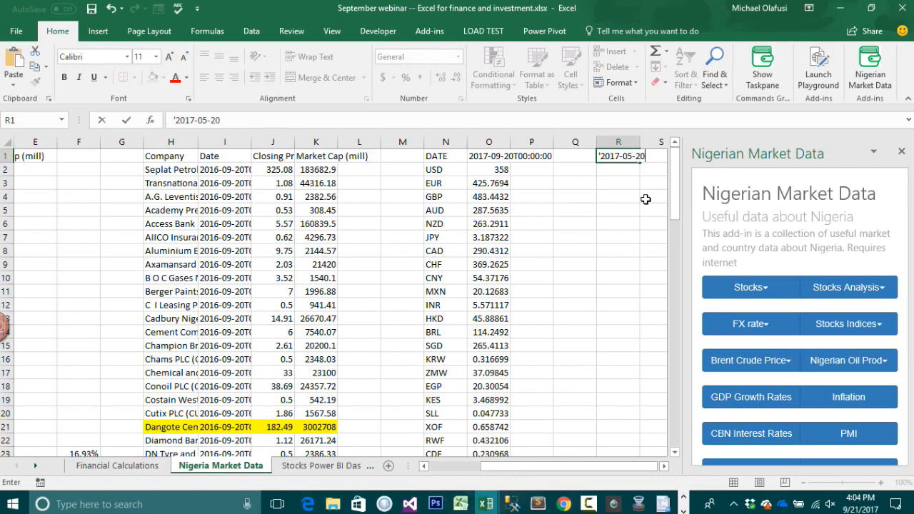
pyautogui.press('Return')
pyautogui.click(618, 156)
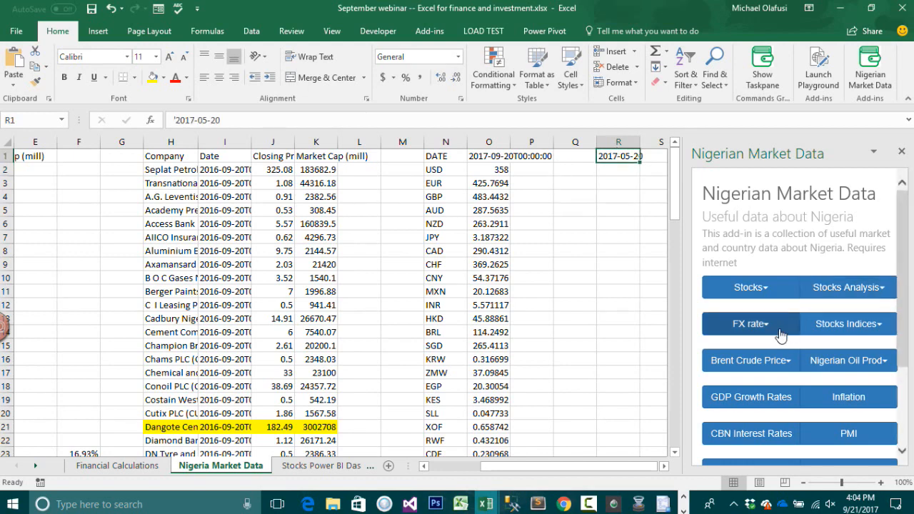
pyautogui.click(742, 324)
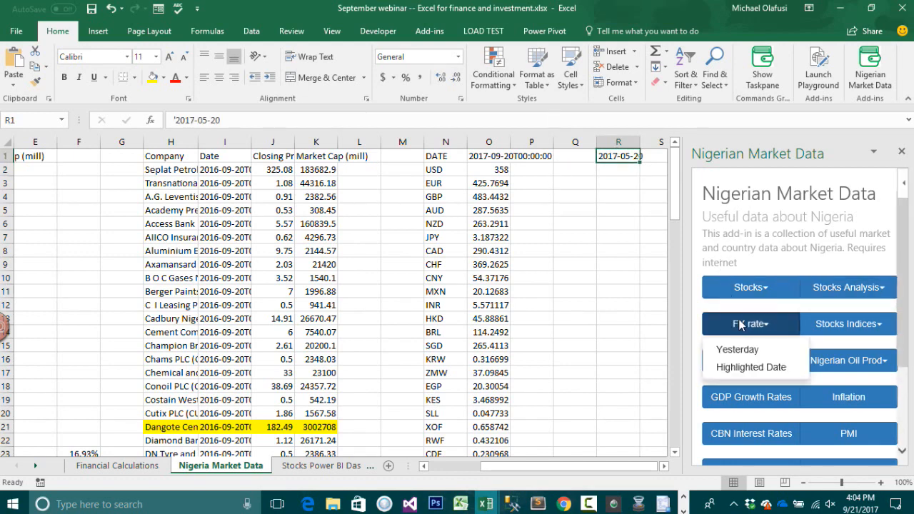
pyautogui.click(745, 369)
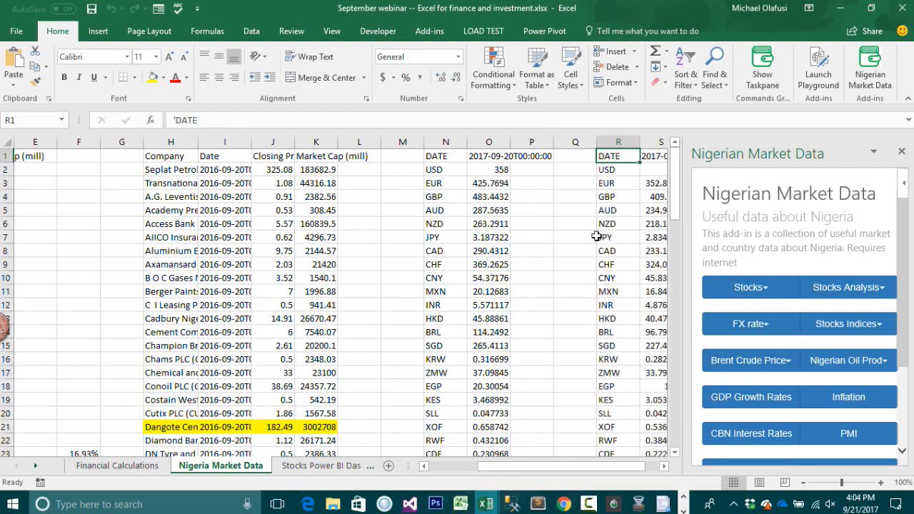
# Step: Check the EUR and USD rates in the 2017-05-20 FX table
pyautogui.click(624, 180)
pyautogui.press('Right')
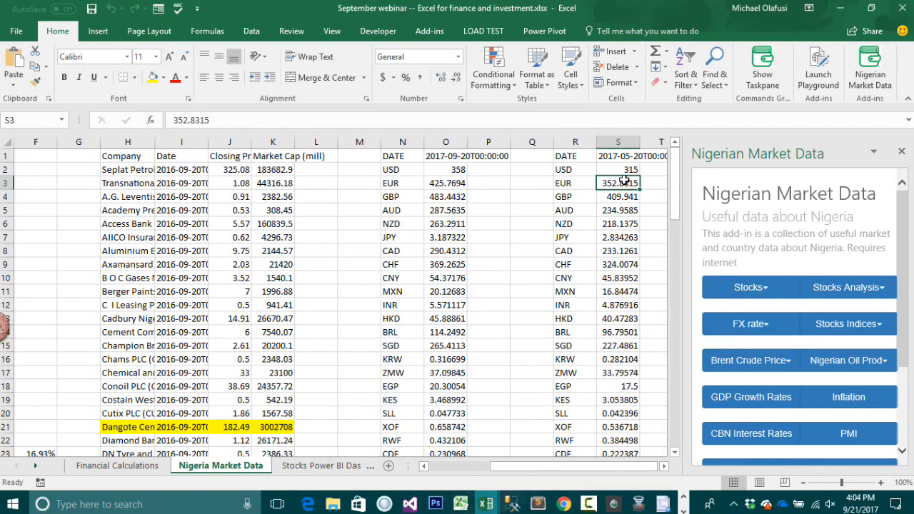
pyautogui.click(624, 172)
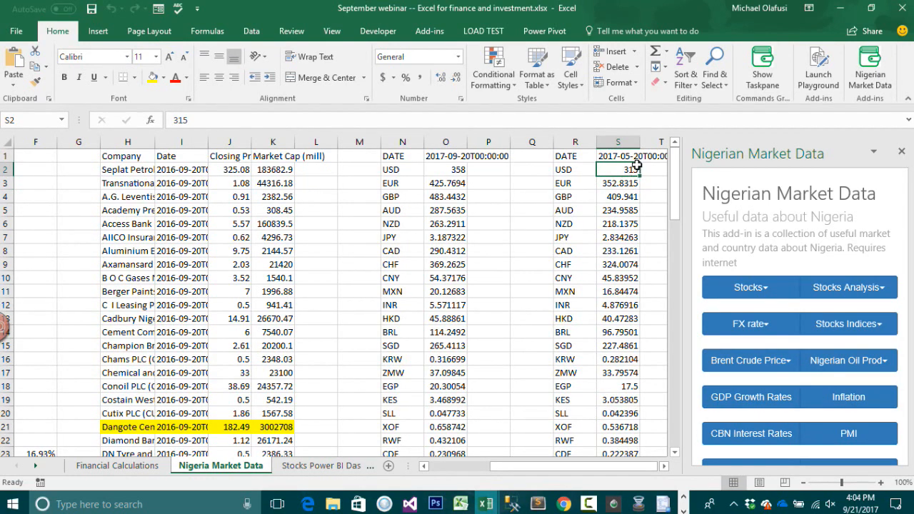
# Step: Request the inflation data from the Nigerian Market Data add-in with V1 as the starting cell
pyautogui.press('Right')
pyautogui.press('Right')
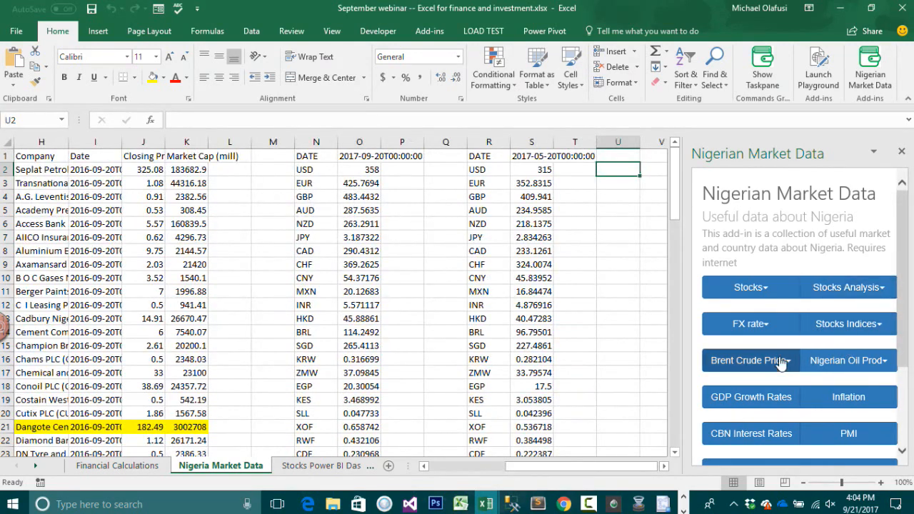
pyautogui.scroll(-3, 778, 357)
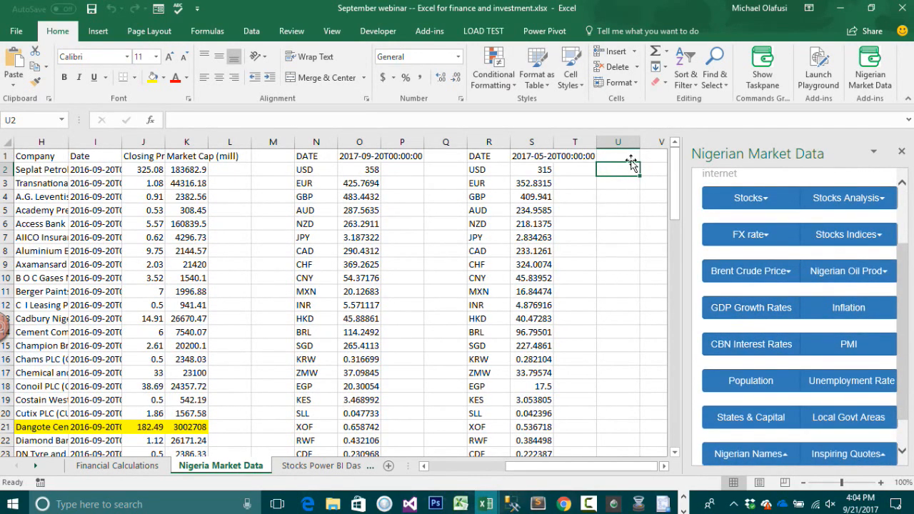
pyautogui.click(617, 145)
pyautogui.click(612, 153)
pyautogui.press('Right')
pyautogui.press('Right')
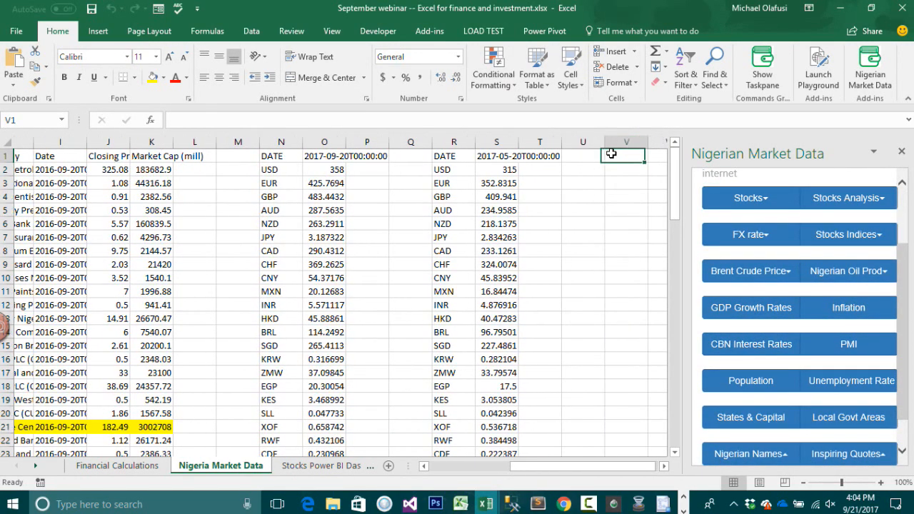
pyautogui.press('Left')
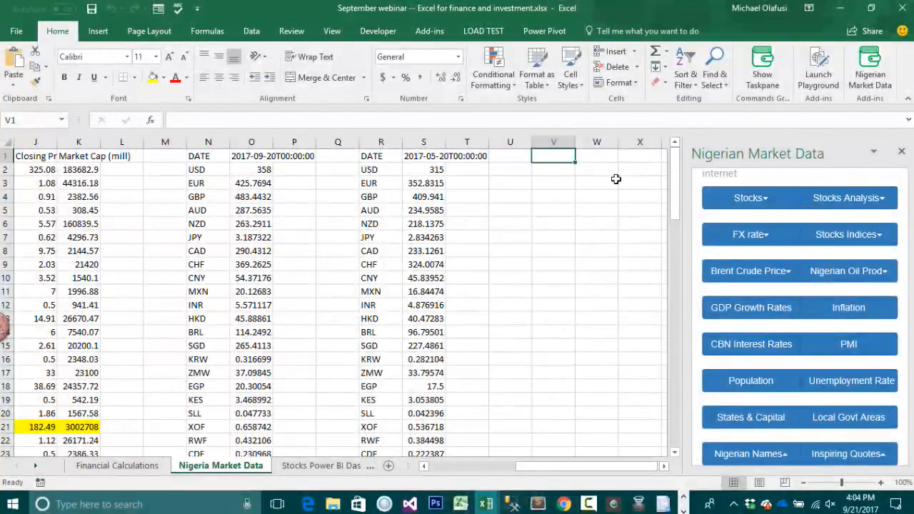
pyautogui.click(847, 319)
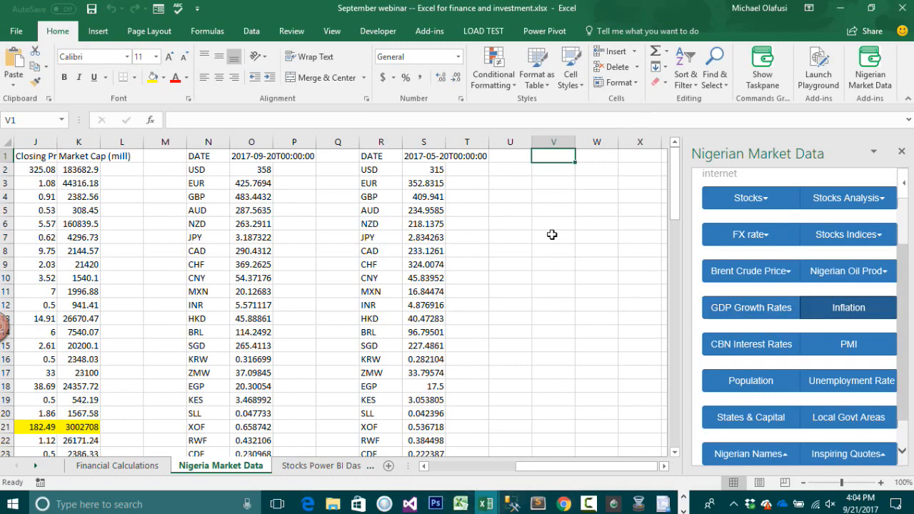
# Step: Widen column V slightly to show more of the imported inflation dates
pyautogui.click(607, 170)
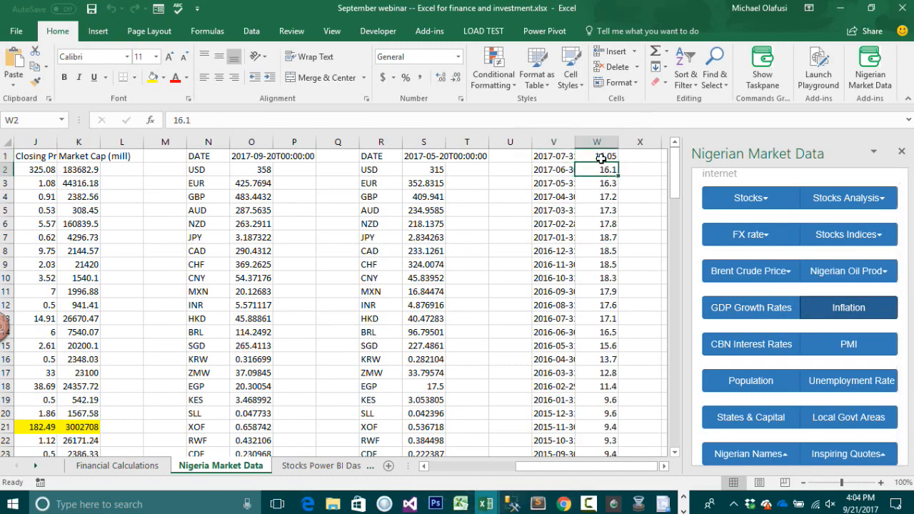
pyautogui.moveTo(578, 141); pyautogui.dragTo(581, 141)
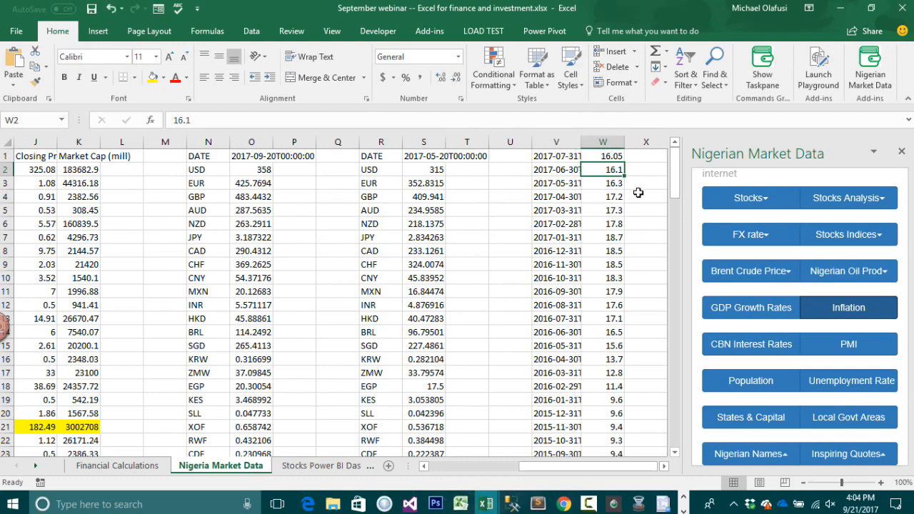
# Step: Examine the monthly inflation figures in columns V and W, comparing the 2017 rates with those of earlier years
pyautogui.click(616, 156)
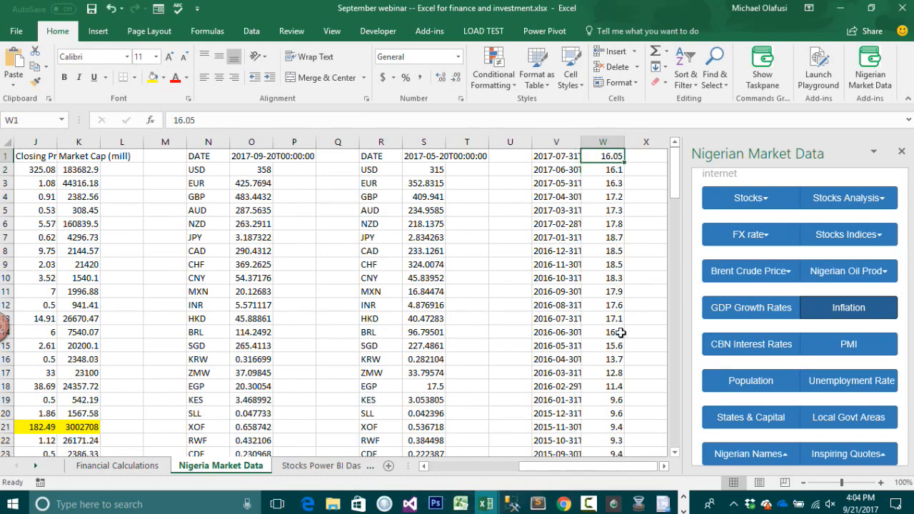
pyautogui.scroll(-5, 620, 333)
pyautogui.scroll(-4, 620, 335)
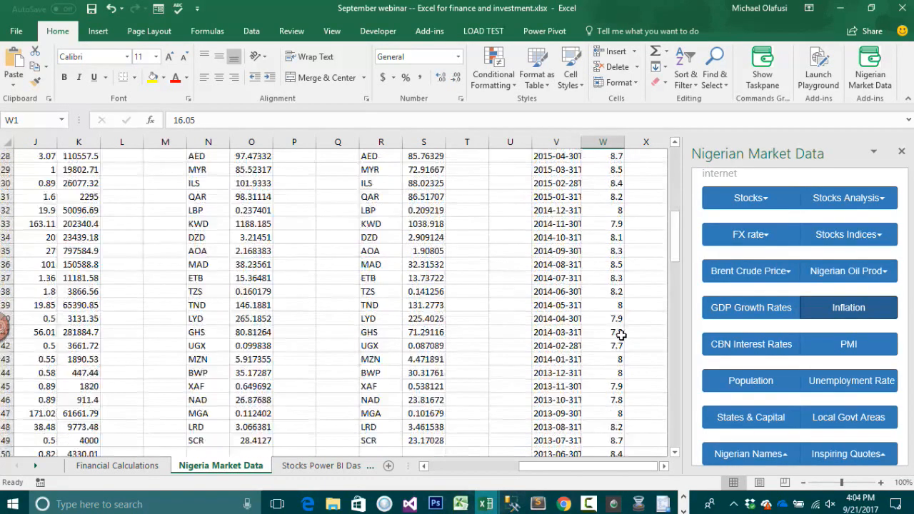
pyautogui.scroll(6, 620, 335)
pyautogui.scroll(3, 620, 335)
pyautogui.scroll(-1, 609, 353)
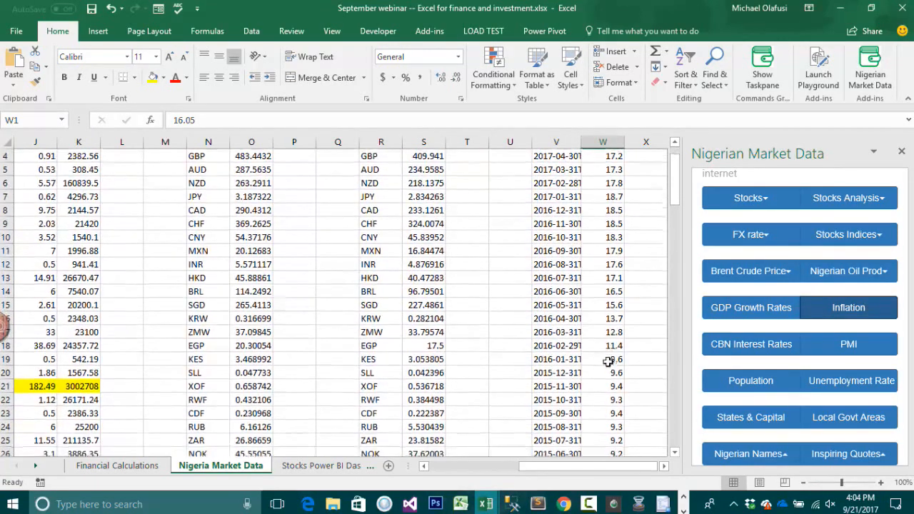
pyautogui.moveTo(544, 347); pyautogui.dragTo(606, 197)
pyautogui.scroll(1, 605, 247)
pyautogui.click(607, 238)
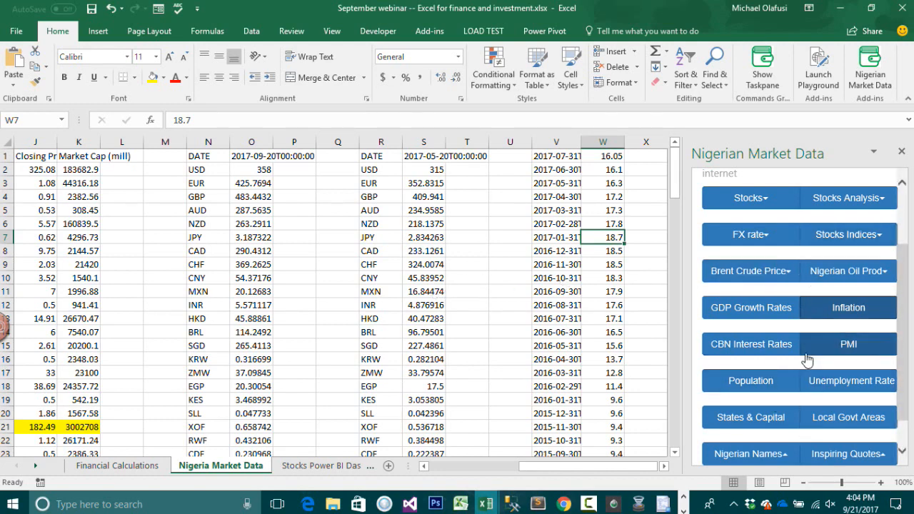
# Step: Look through the other data options offered by the Nigerian Market Data add-in
pyautogui.scroll(-1, 807, 350)
pyautogui.scroll(3, 807, 361)
pyautogui.scroll(-3, 806, 360)
pyautogui.scroll(3, 807, 361)
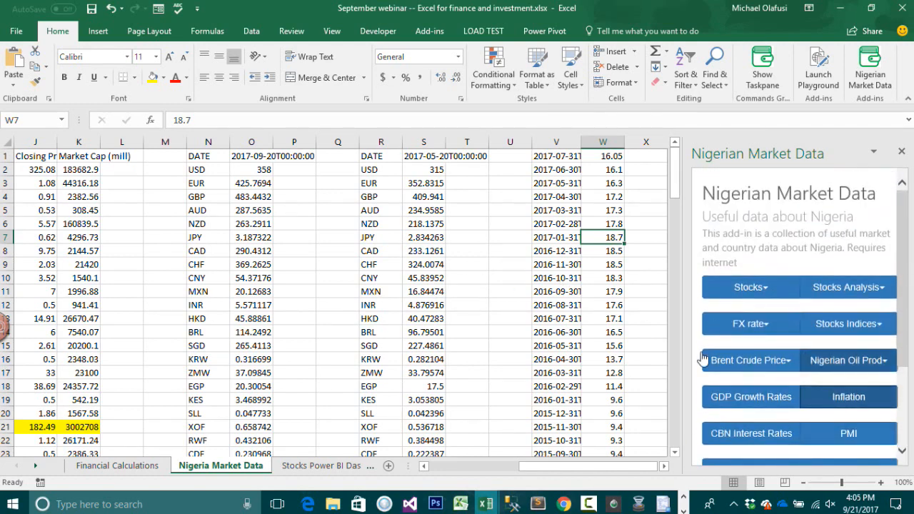
pyautogui.click(337, 291)
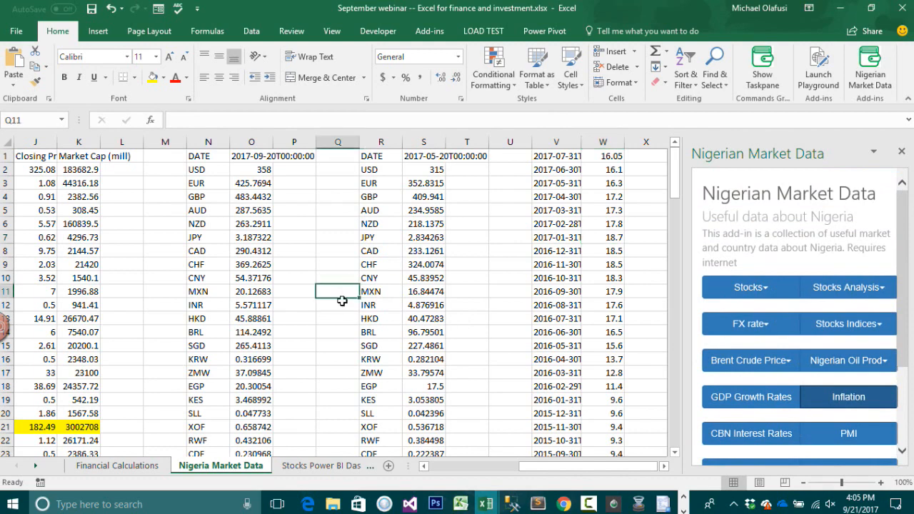
# Step: Look over the insert and add-in commands to locate where Office add-ins are obtained
pyautogui.click(99, 34)
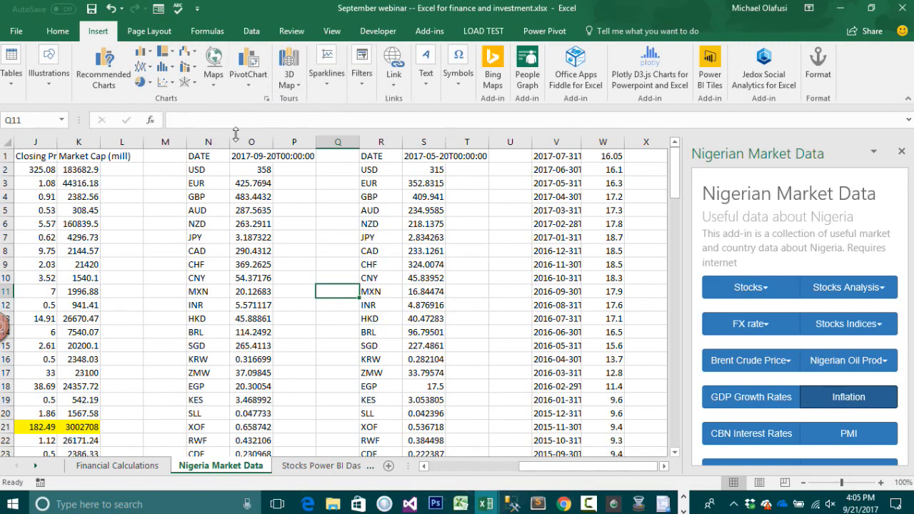
pyautogui.click(419, 40)
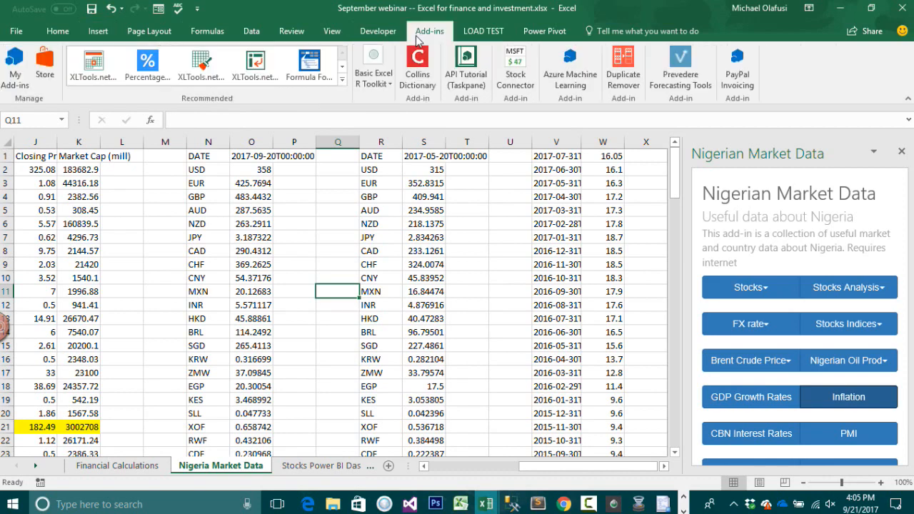
pyautogui.click(102, 35)
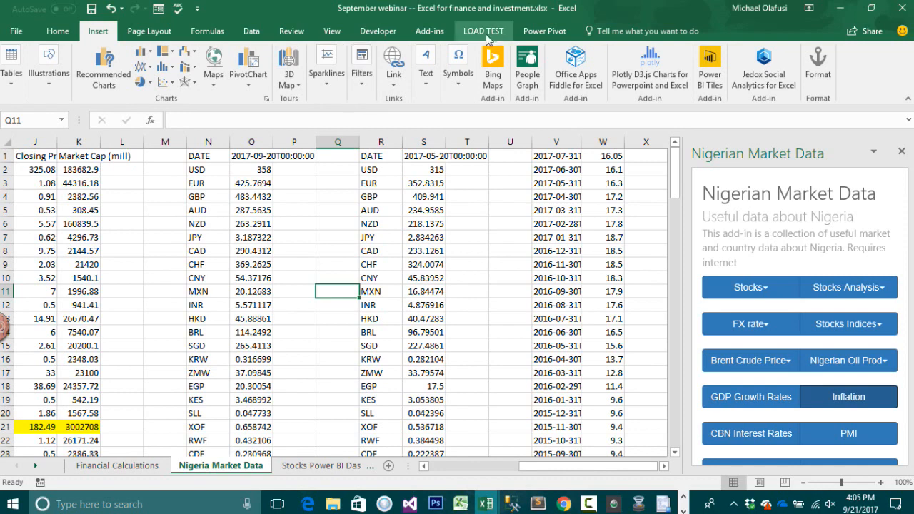
pyautogui.click(430, 35)
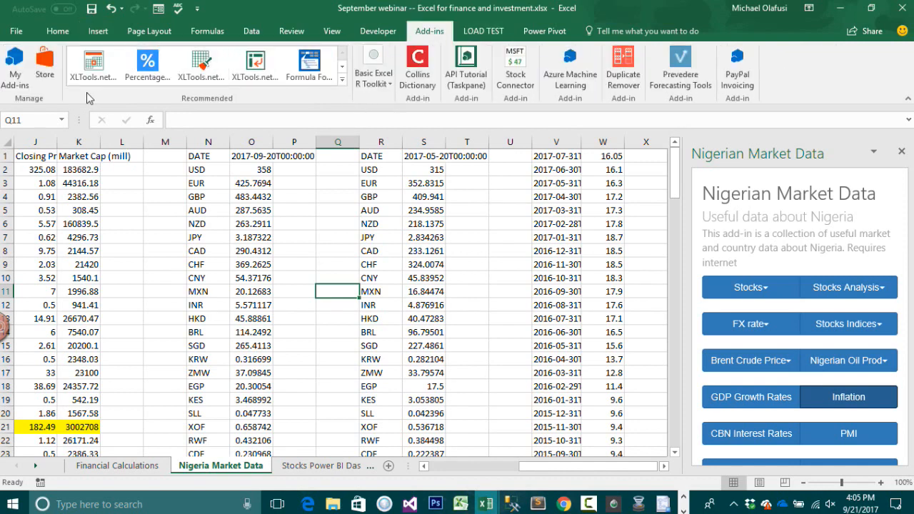
pyautogui.click(100, 33)
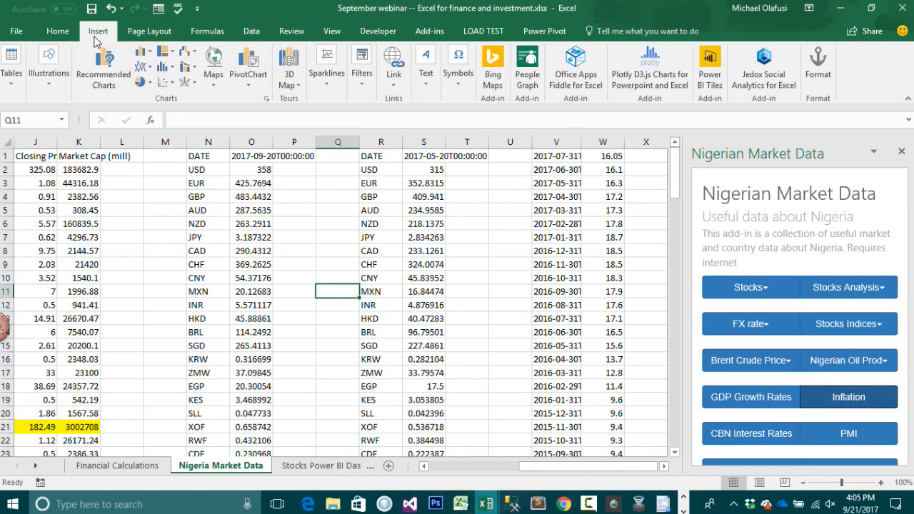
pyautogui.click(437, 37)
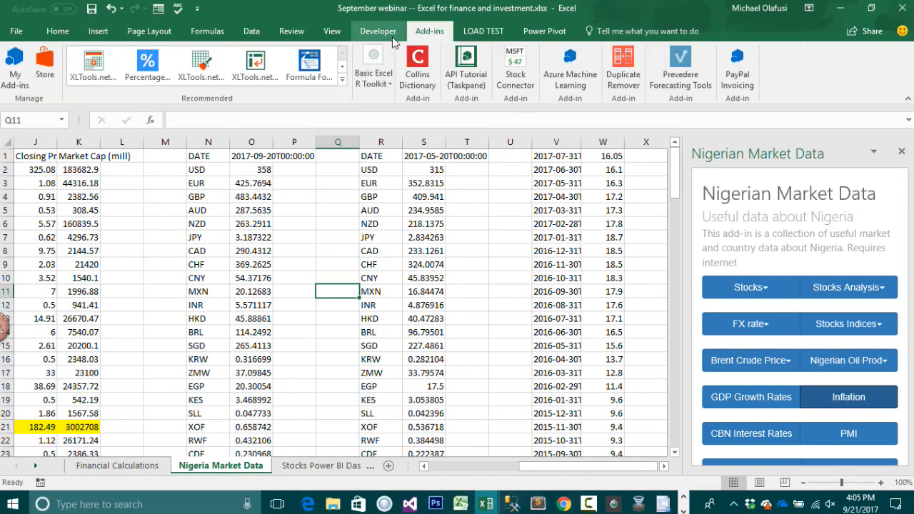
# Step: Open the Office Add-ins store and search it for "nigerian market data"
pyautogui.click(12, 63)
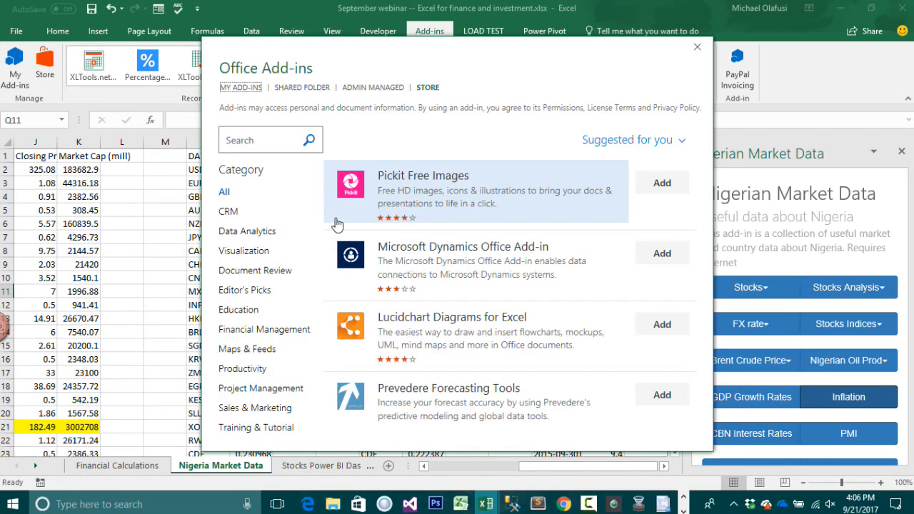
pyautogui.click(259, 140)
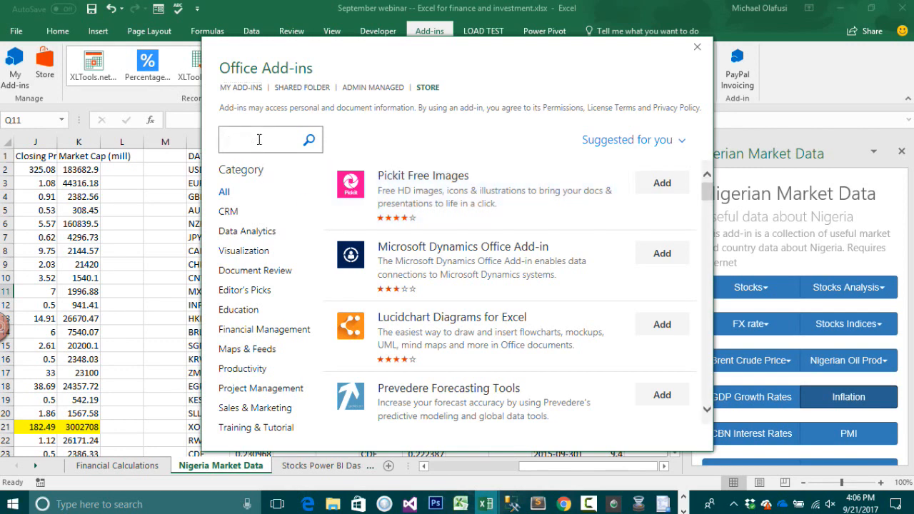
pyautogui.write('nigerian mar')
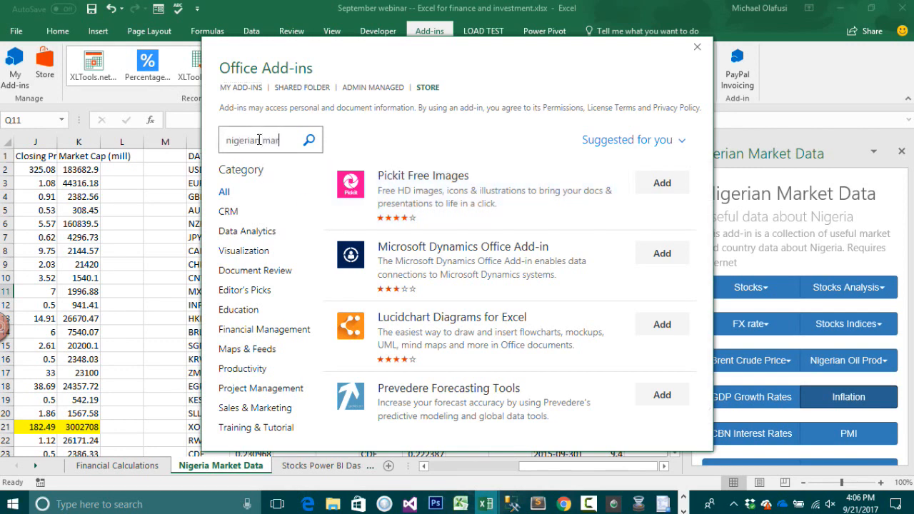
pyautogui.write('ket data')
pyautogui.press('Return')
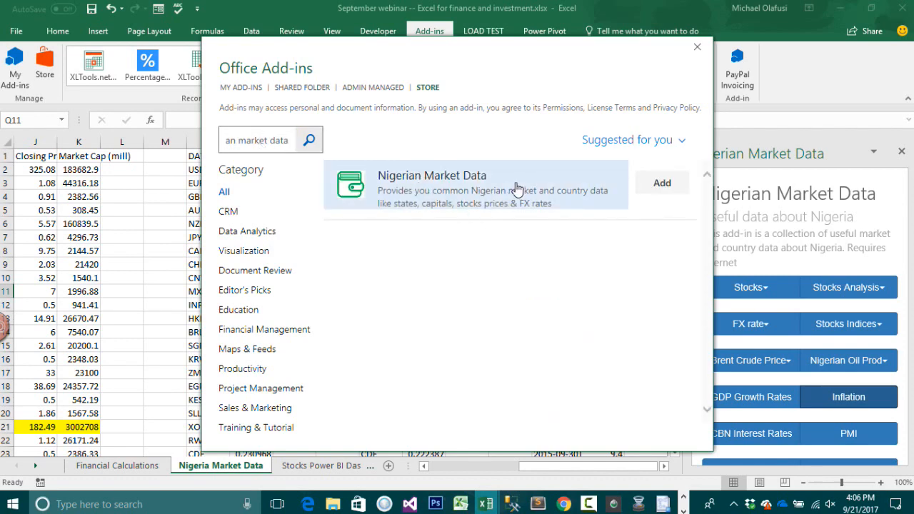
# Step: Review the Nigerian Market Data store listing, including its description and additional information, and close the store
pyautogui.click(474, 199)
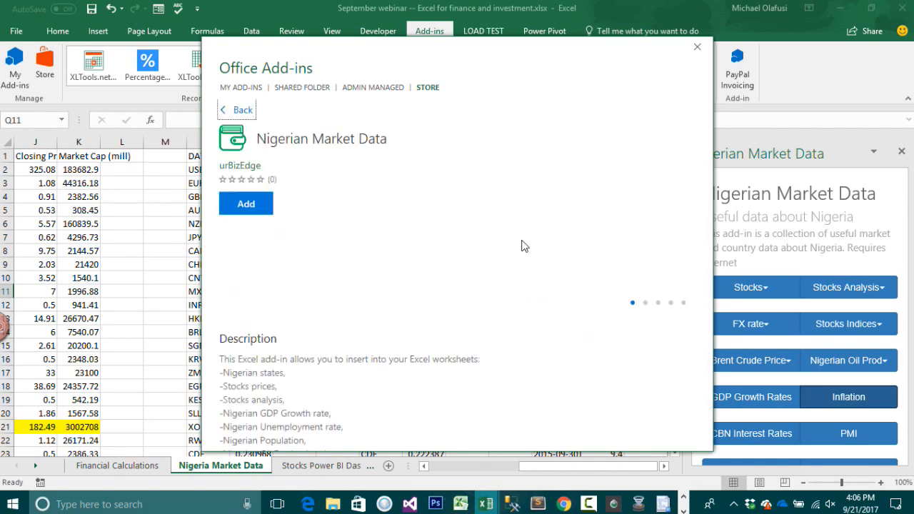
pyautogui.scroll(-3, 493, 272)
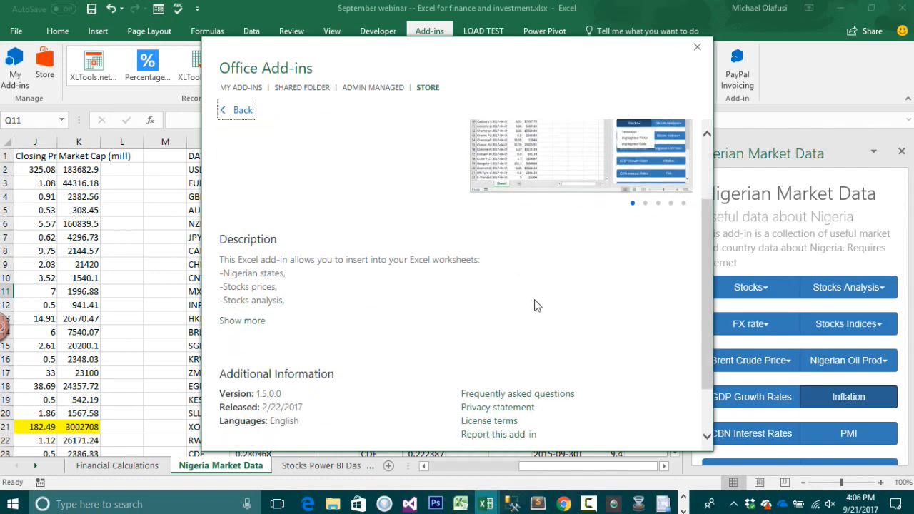
pyautogui.scroll(3, 537, 305)
pyautogui.scroll(-3, 556, 307)
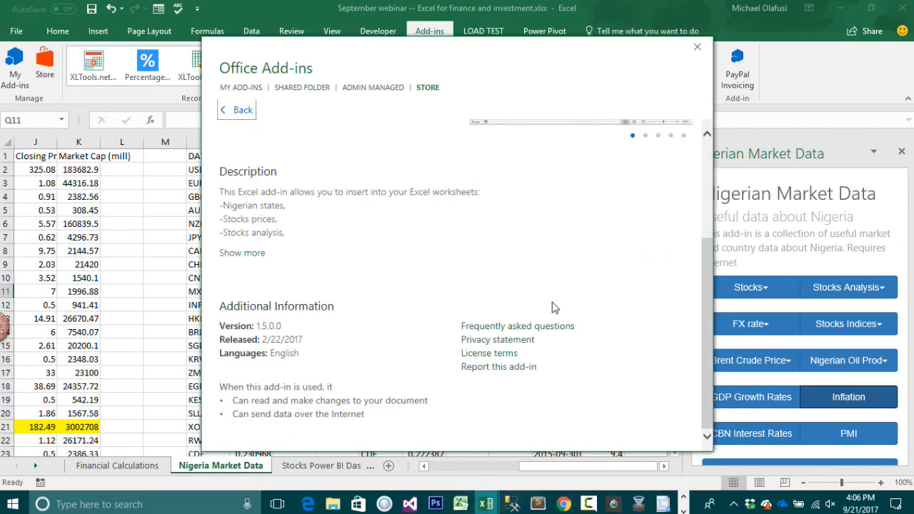
pyautogui.scroll(3, 492, 310)
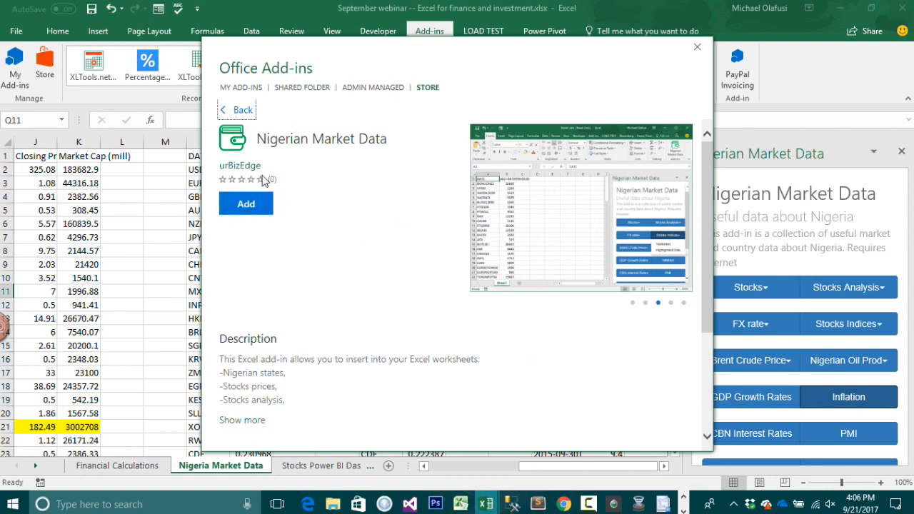
pyautogui.scroll(-3, 379, 238)
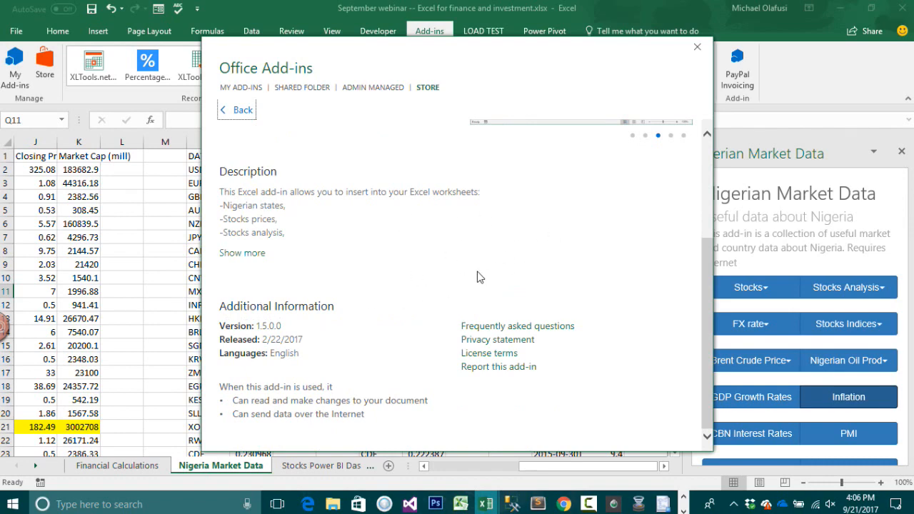
pyautogui.scroll(3, 638, 224)
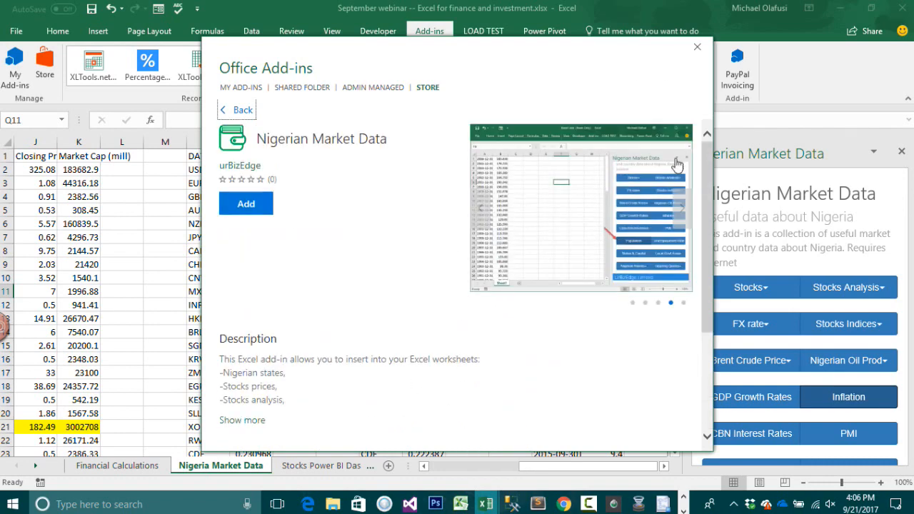
pyautogui.click(697, 47)
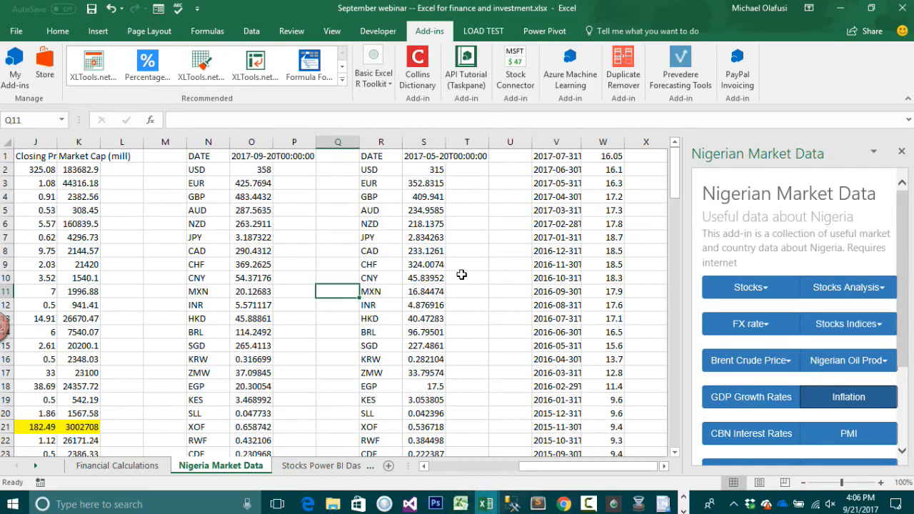
# Step: Copy the web address in B1 of the Stocks Power BI Dashboard sheet
pyautogui.click(320, 466)
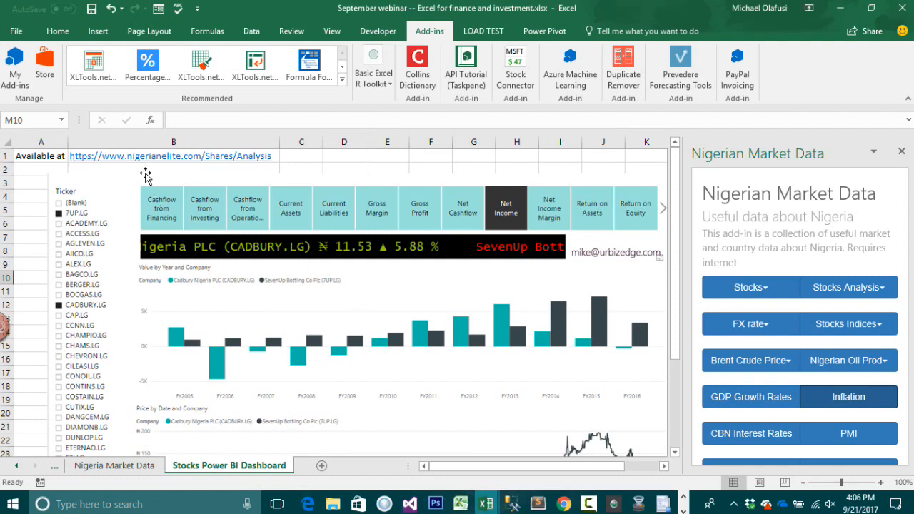
pyautogui.click(49, 156)
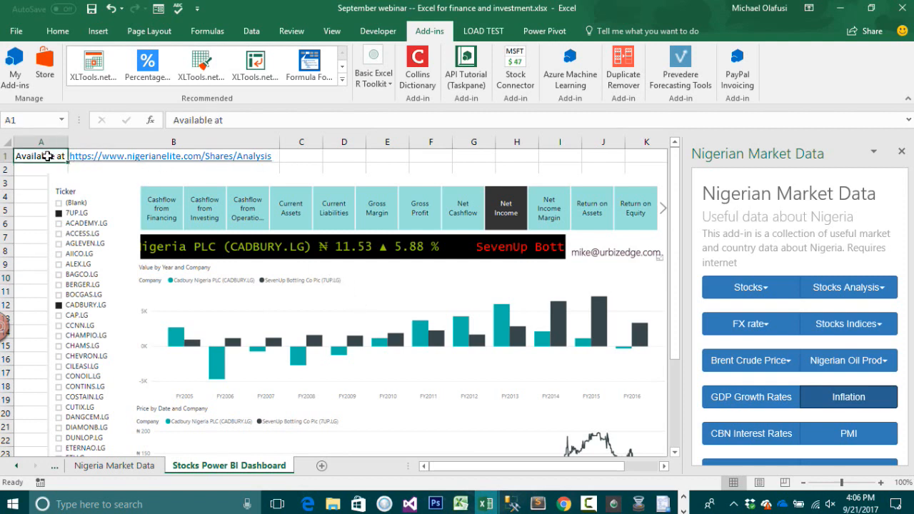
pyautogui.press('Right')
pyautogui.moveTo(397, 118); pyautogui.dragTo(159, 122)
pyautogui.hotkey('ctrl', 'c')
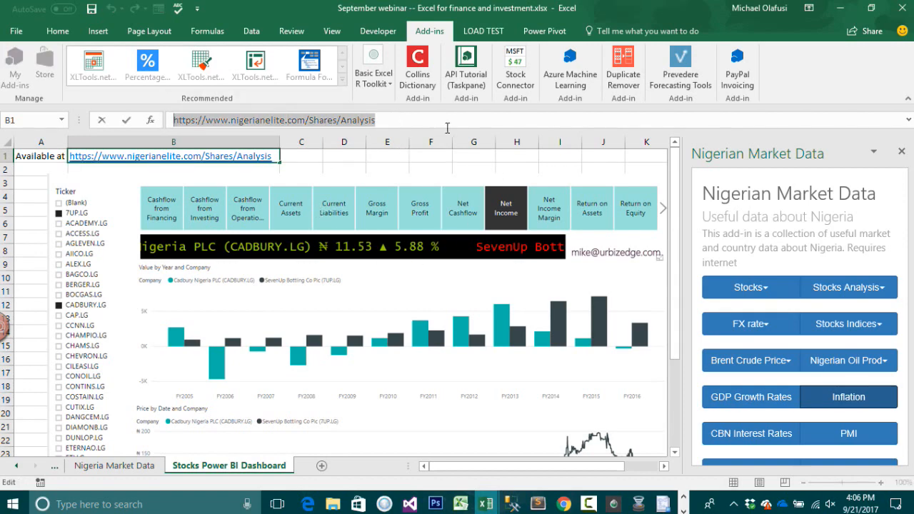
pyautogui.hotkey('alt', 'Tab')
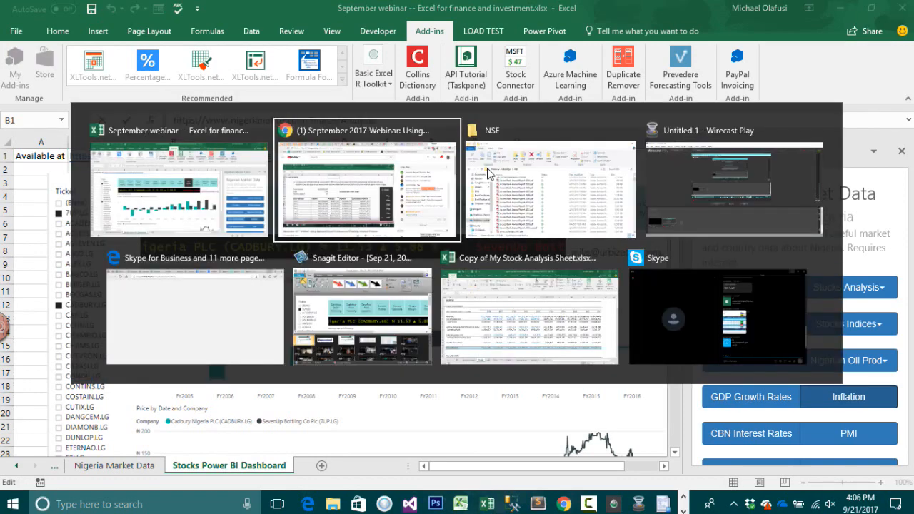
pyautogui.scroll(-5, 735, 368)
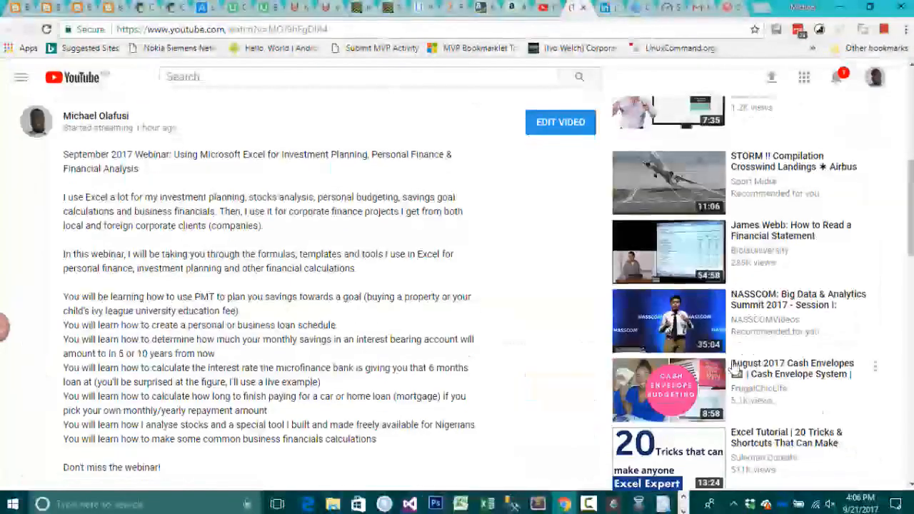
pyautogui.scroll(5, 735, 367)
pyautogui.click(677, 306)
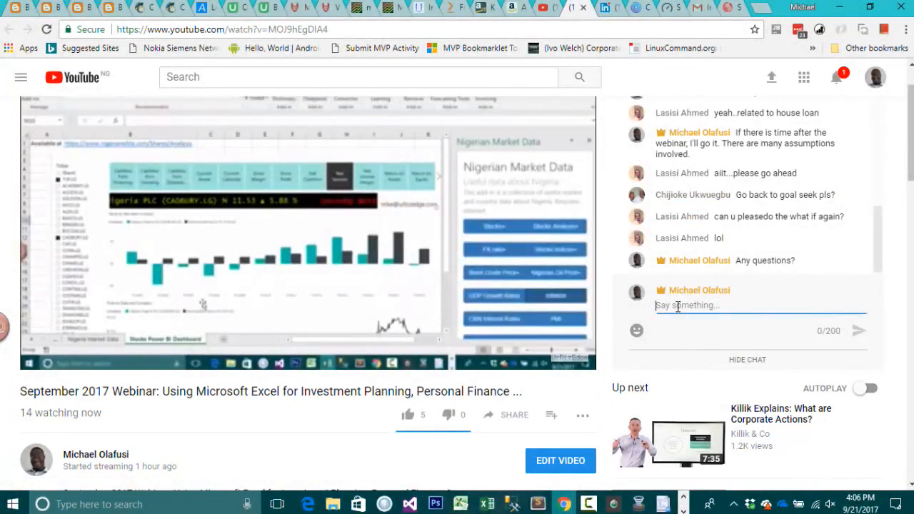
pyautogui.hotkey('ctrl', 'v')
pyautogui.press('Return')
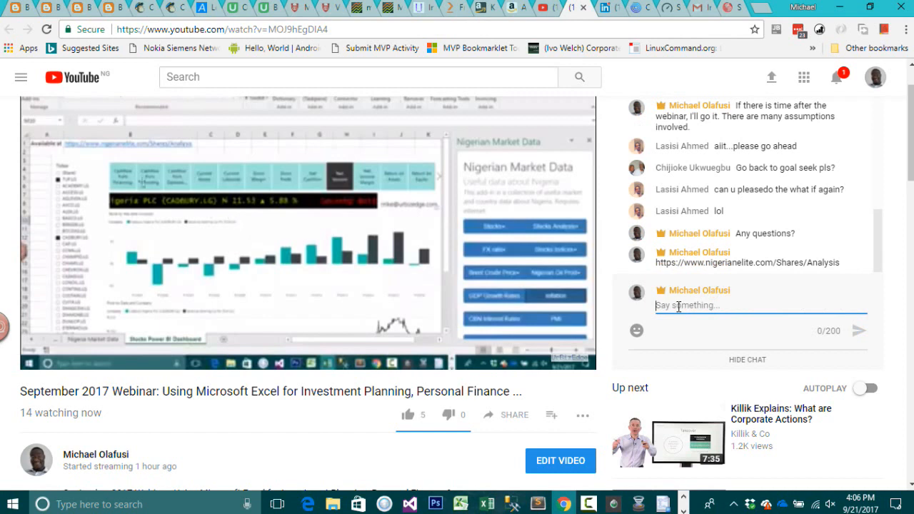
# Step: Post the message "The stocks analysis dashboard" in the live chat
pyautogui.write('The ')
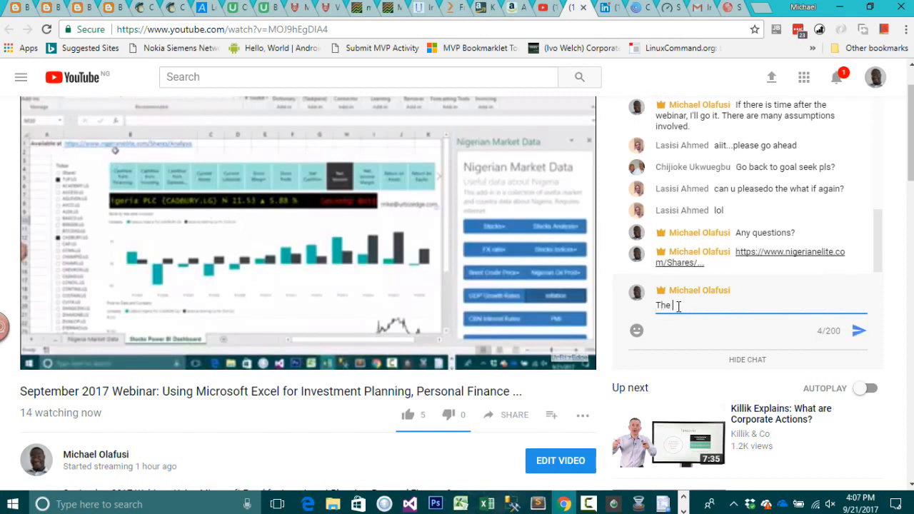
pyautogui.write('stock')
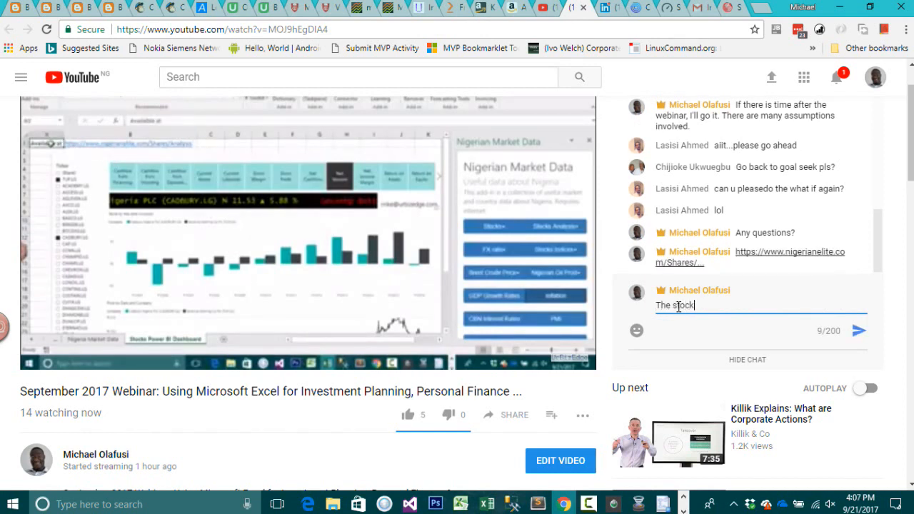
pyautogui.write('s analysis')
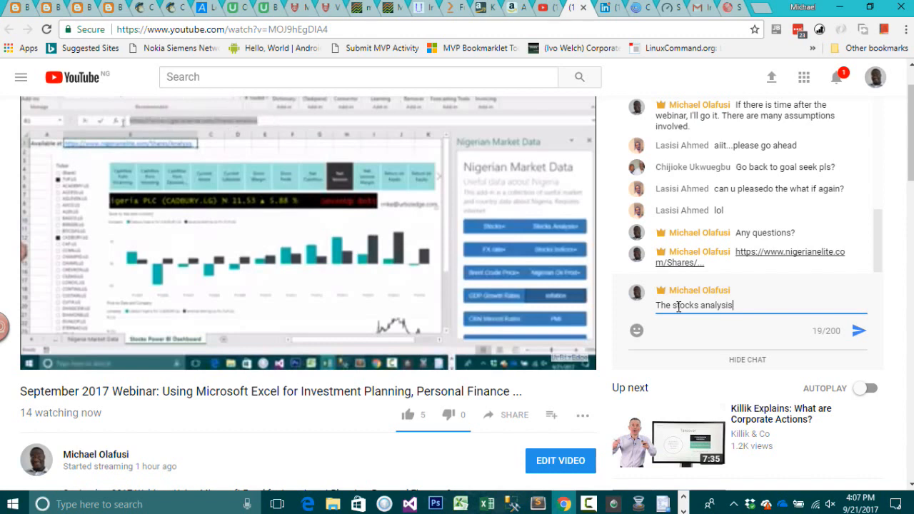
pyautogui.write(' dashboar')
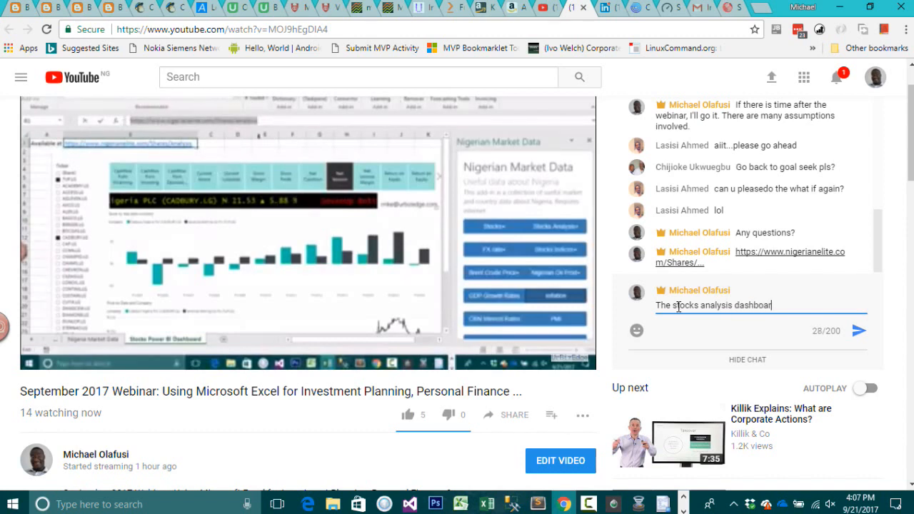
pyautogui.write('d')
pyautogui.press('Return')
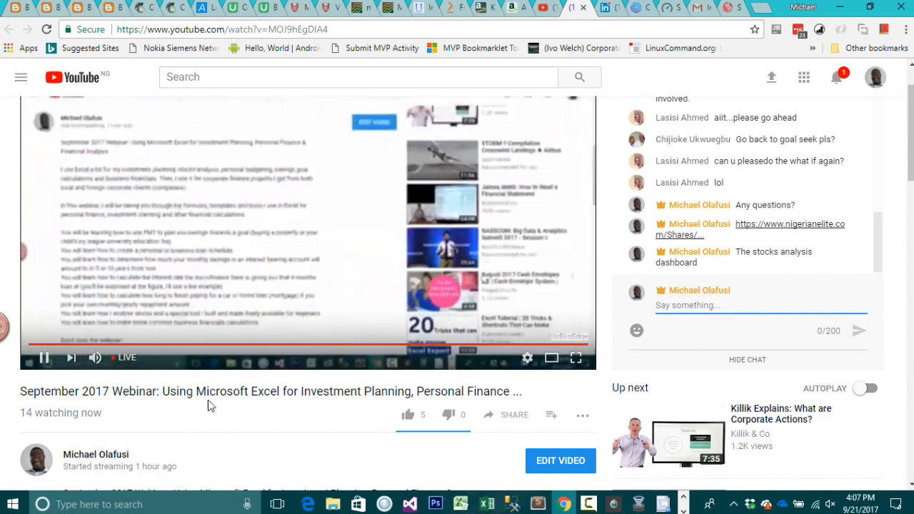
pyautogui.scroll(-4, 202, 394)
pyautogui.scroll(5, 326, 333)
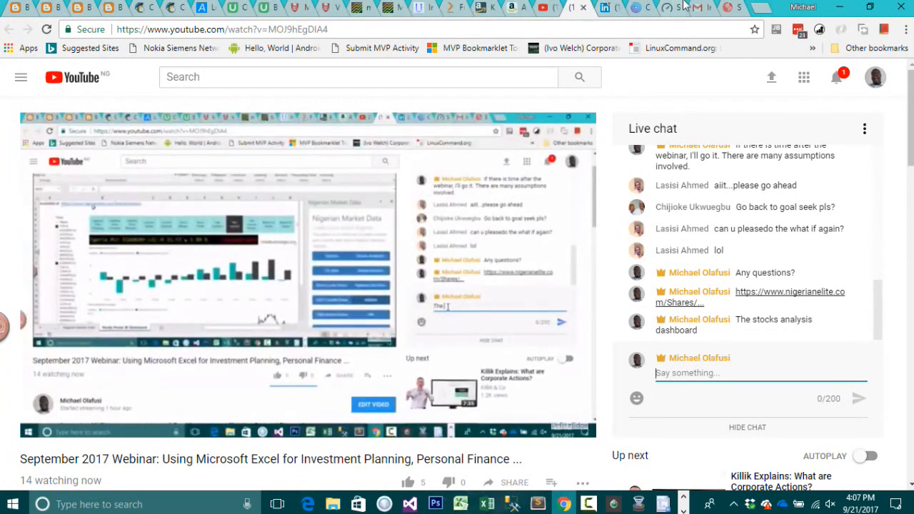
pyautogui.click(727, 6)
pyautogui.click(481, 30)
pyautogui.hotkey('ctrl', 'v')
pyautogui.press('Return')
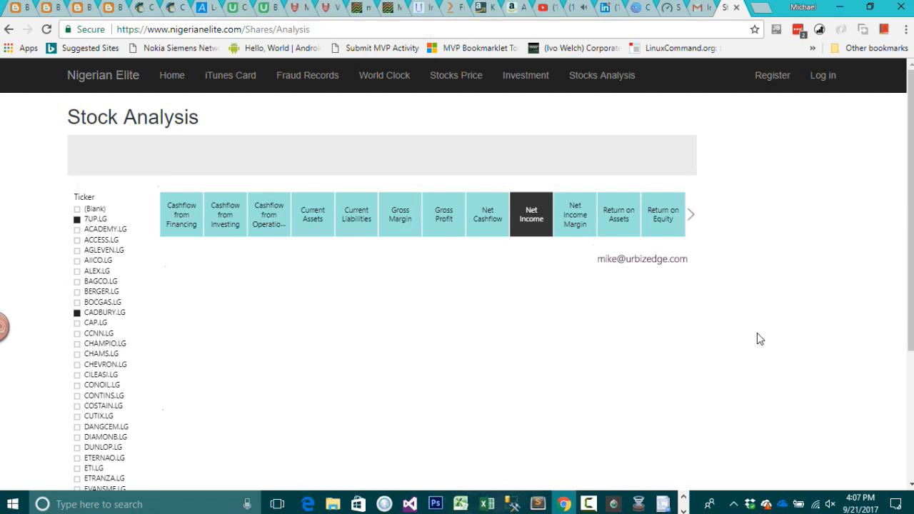
pyautogui.scroll(-3, 746, 364)
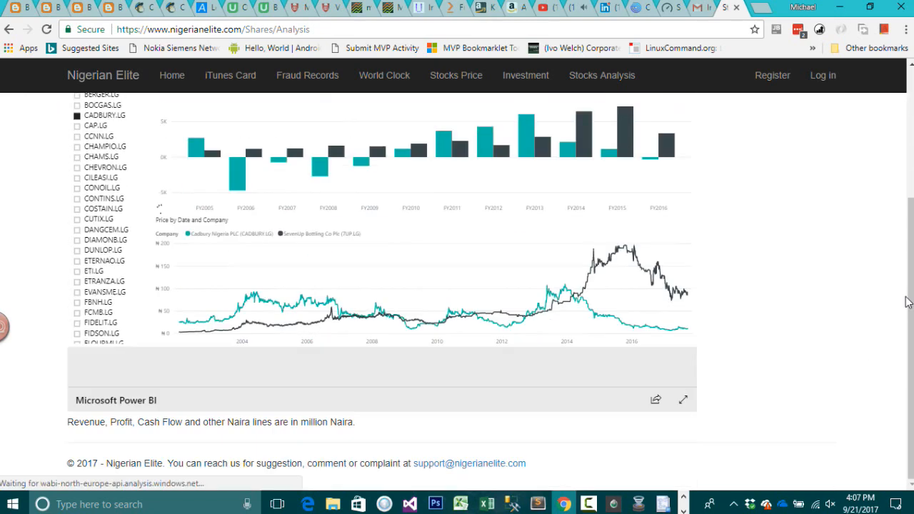
pyautogui.click(682, 406)
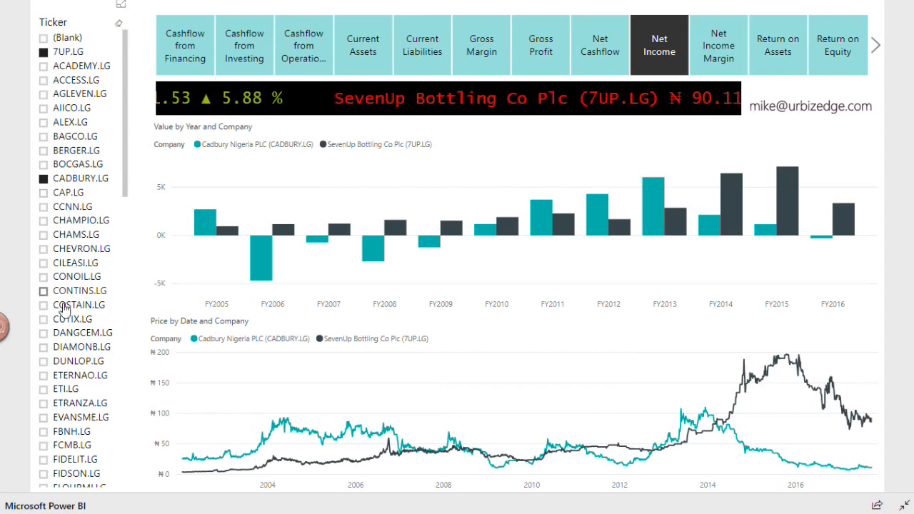
# Step: Filter the stock analysis report to the ticker NESTLE.LG
pyautogui.scroll(-5, 64, 314)
pyautogui.scroll(-2, 66, 378)
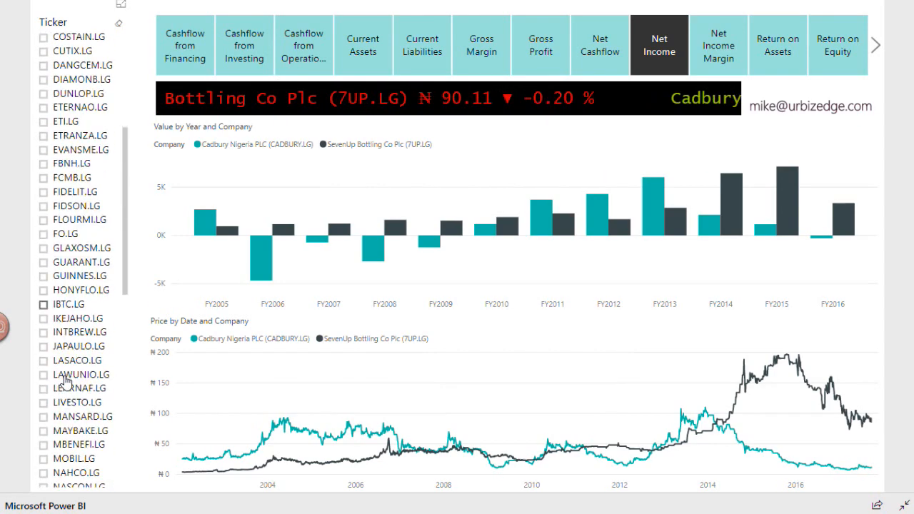
pyautogui.scroll(-5, 64, 380)
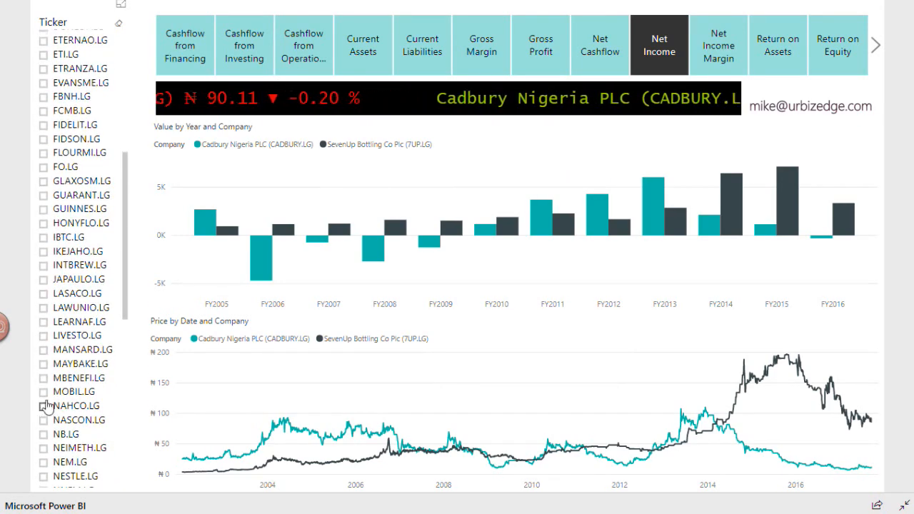
pyautogui.scroll(-5, 45, 393)
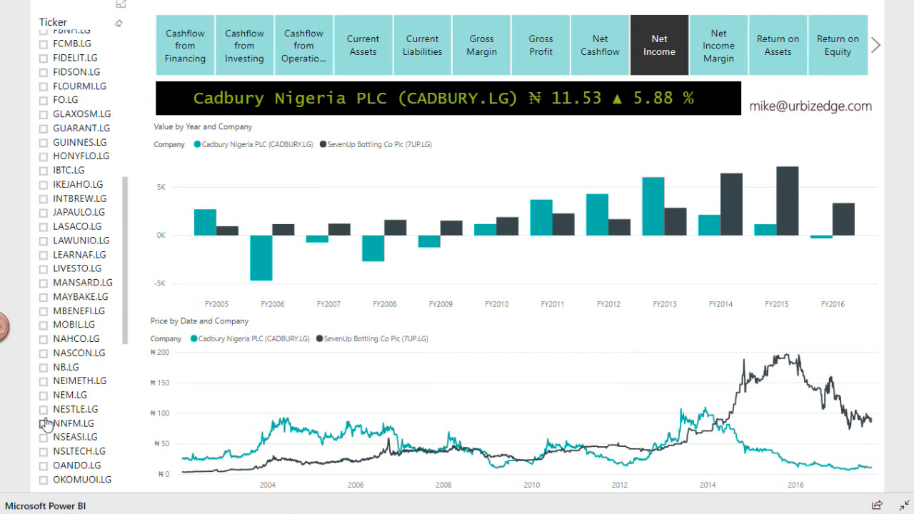
pyautogui.click(43, 411)
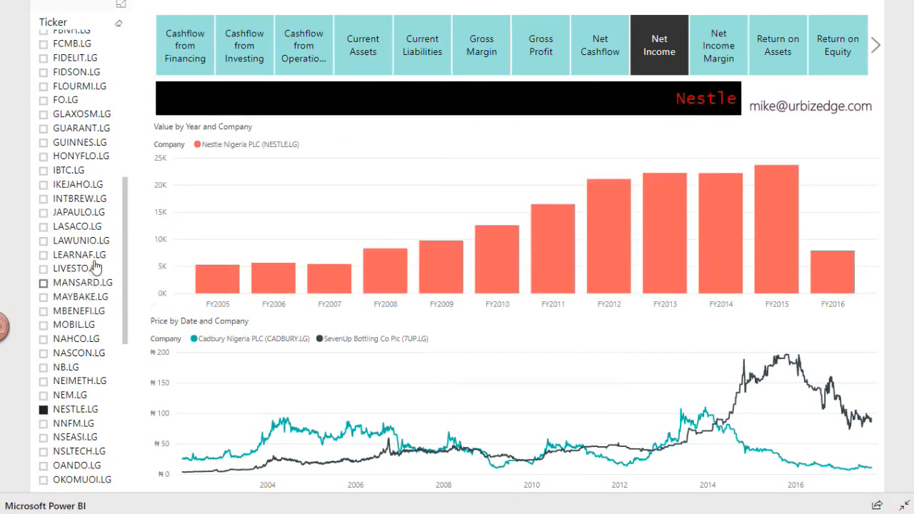
# Step: Add the ticker CADBURY.LG to the report's selection alongside NESTLE.LG
pyautogui.scroll(10, 80, 164)
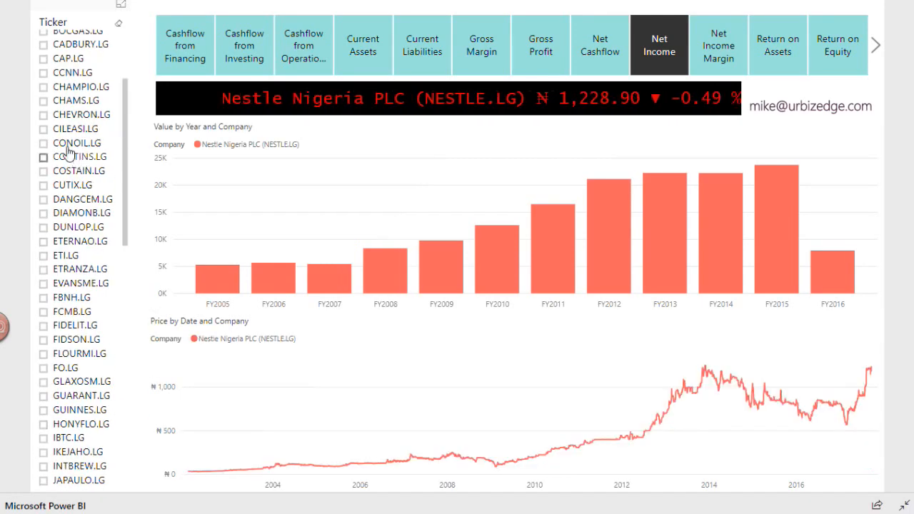
pyautogui.scroll(3, 57, 127)
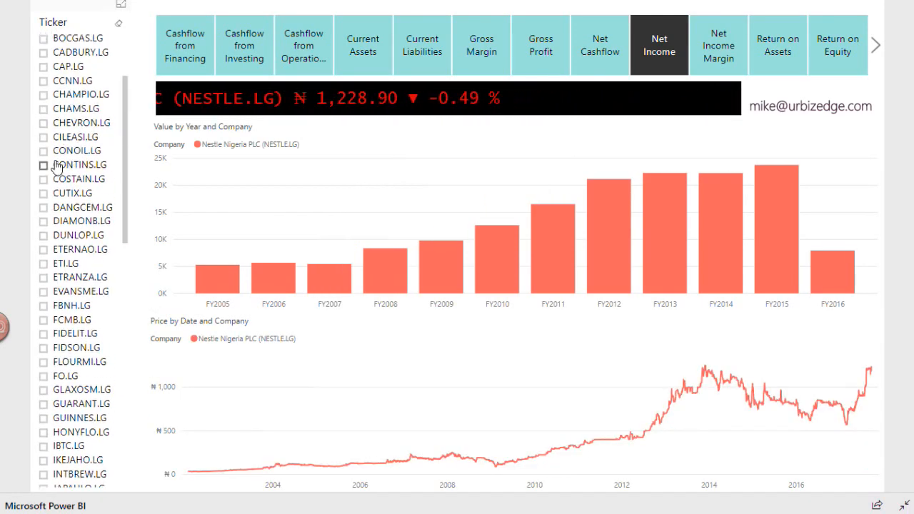
pyautogui.click(42, 112)
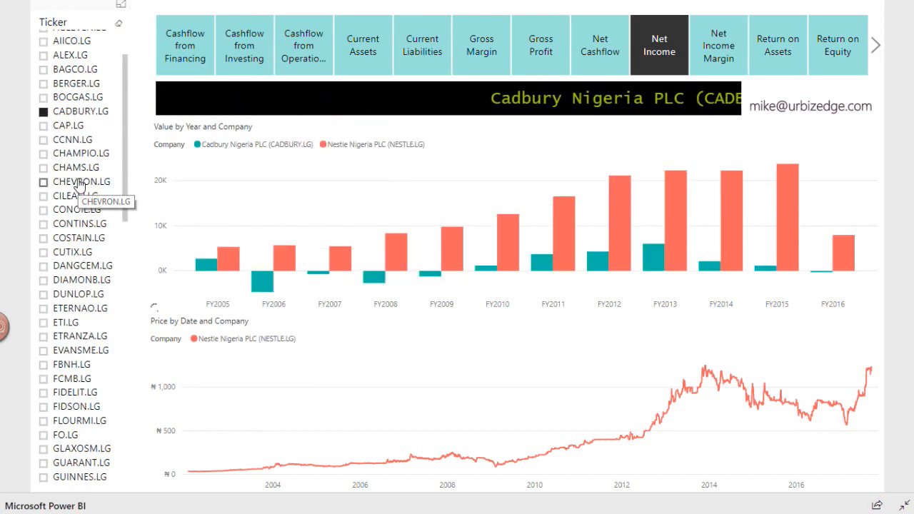
# Step: Compare the two selected companies' net income bars by year, and switch the report's measure to Return on Assets
pyautogui.scroll(-8, 79, 182)
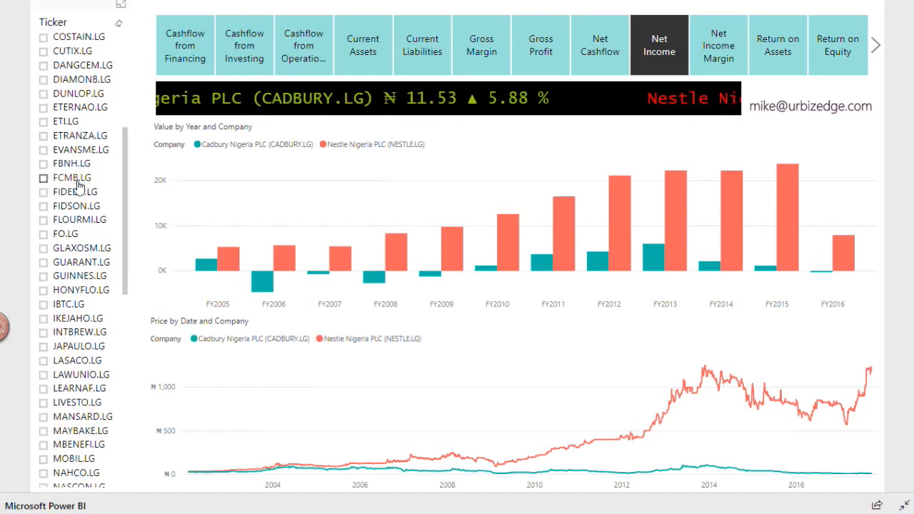
pyautogui.scroll(3, 79, 186)
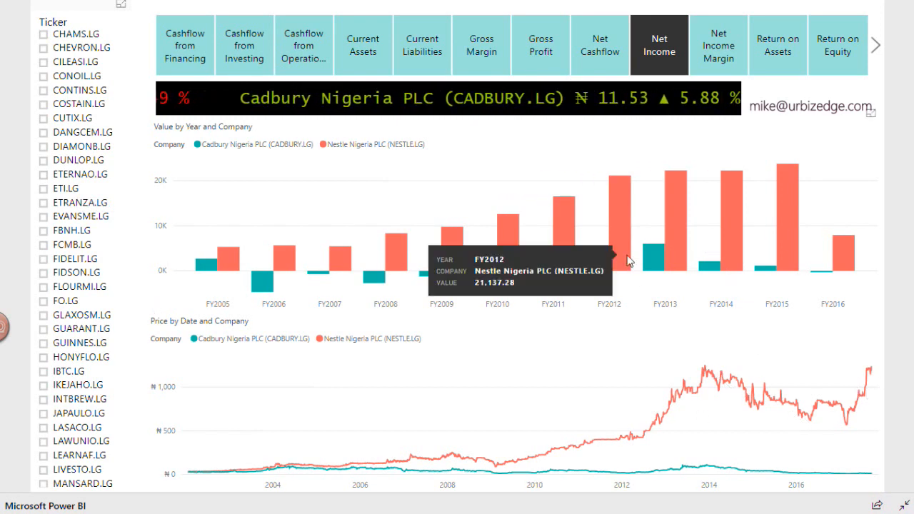
pyautogui.click(674, 56)
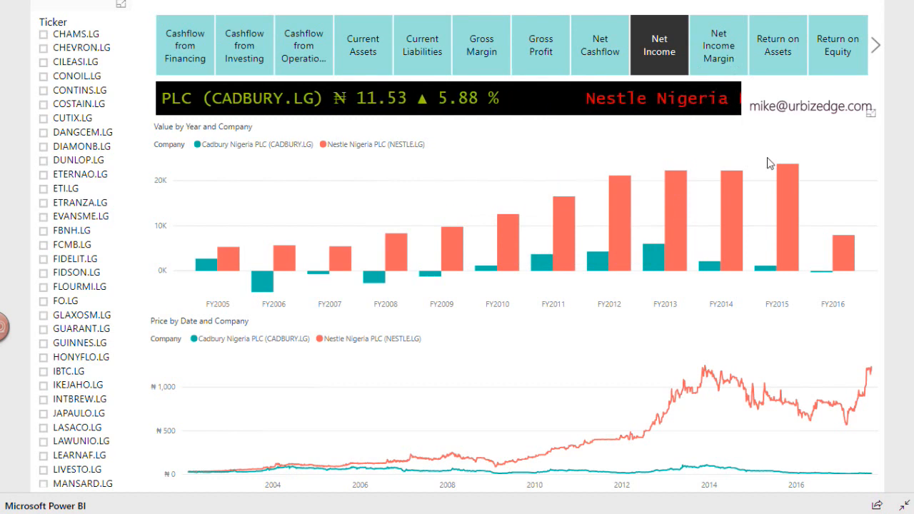
pyautogui.click(760, 44)
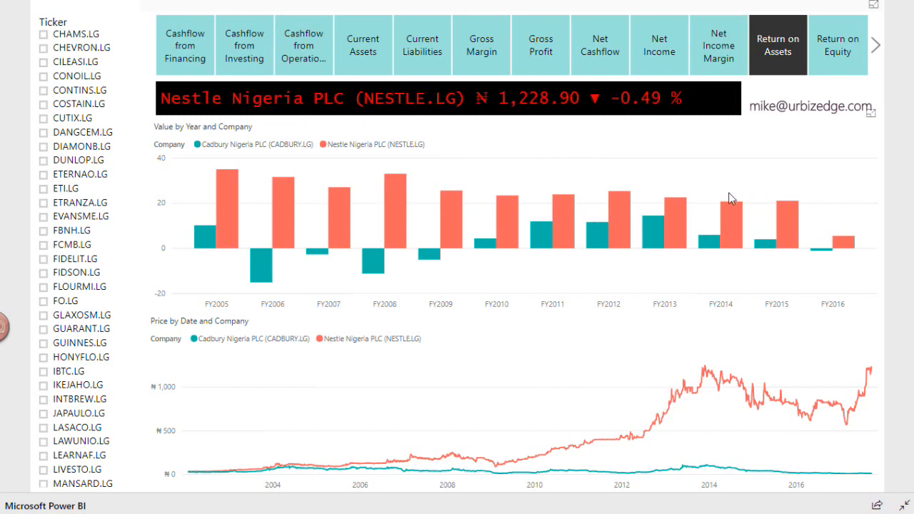
# Step: Filter the report to TOTAL.LG and add MOBIL.LG to compare the two companies
pyautogui.scroll(-10, 73, 236)
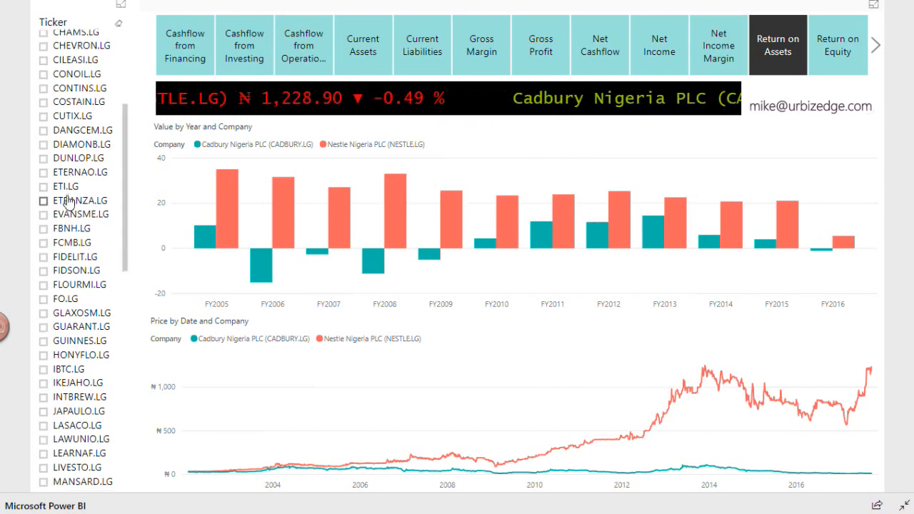
pyautogui.scroll(-3, 77, 227)
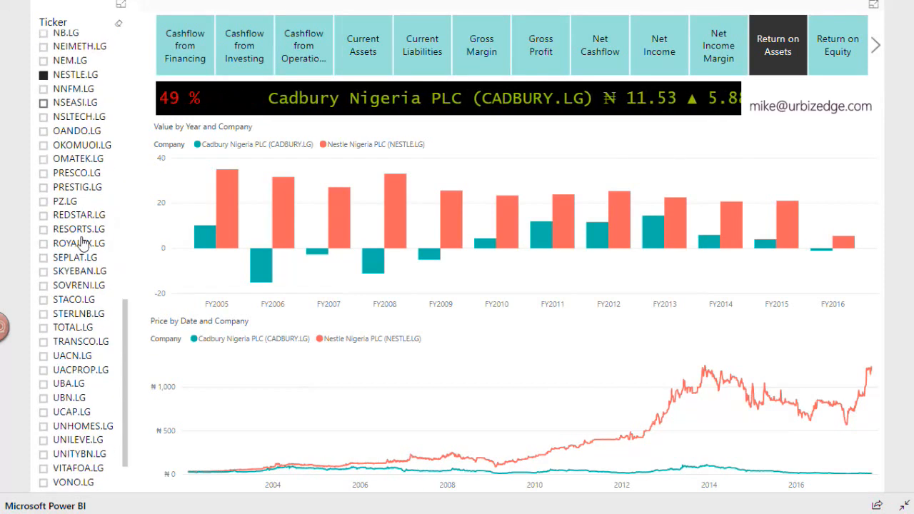
pyautogui.click(43, 329)
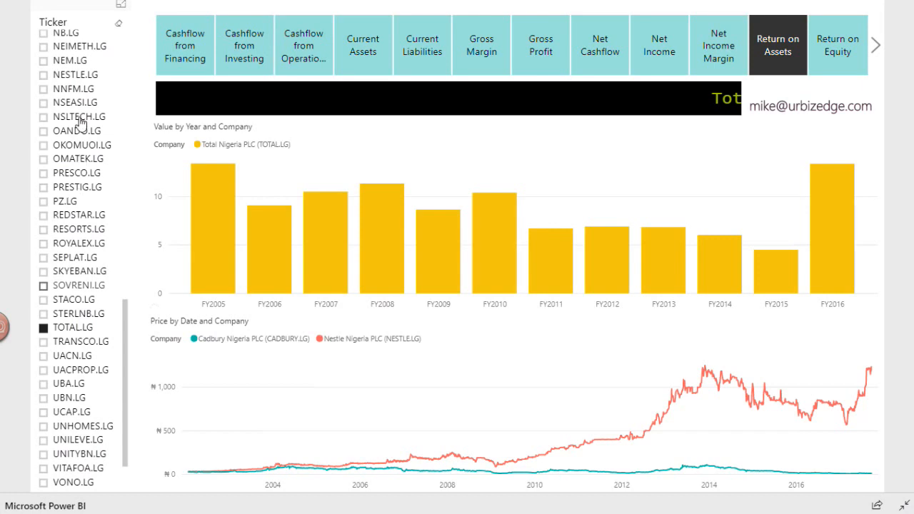
pyautogui.scroll(6, 74, 121)
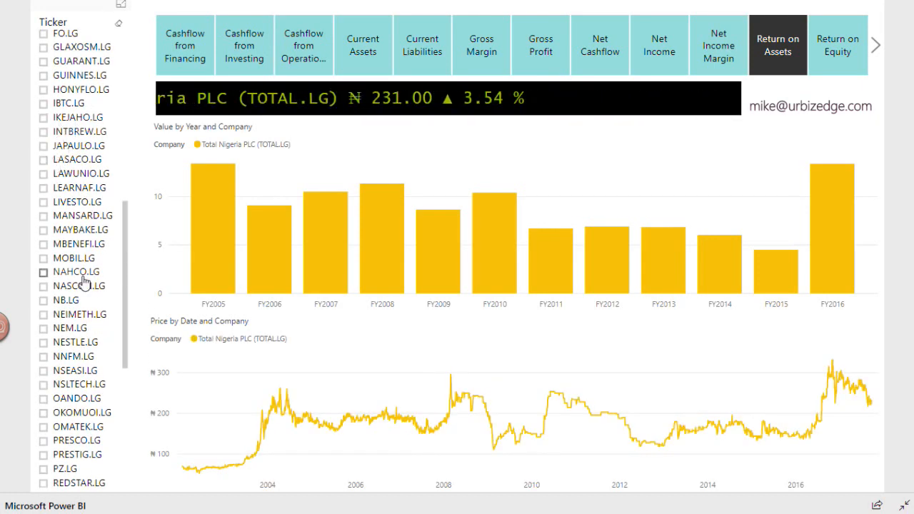
pyautogui.click(44, 258)
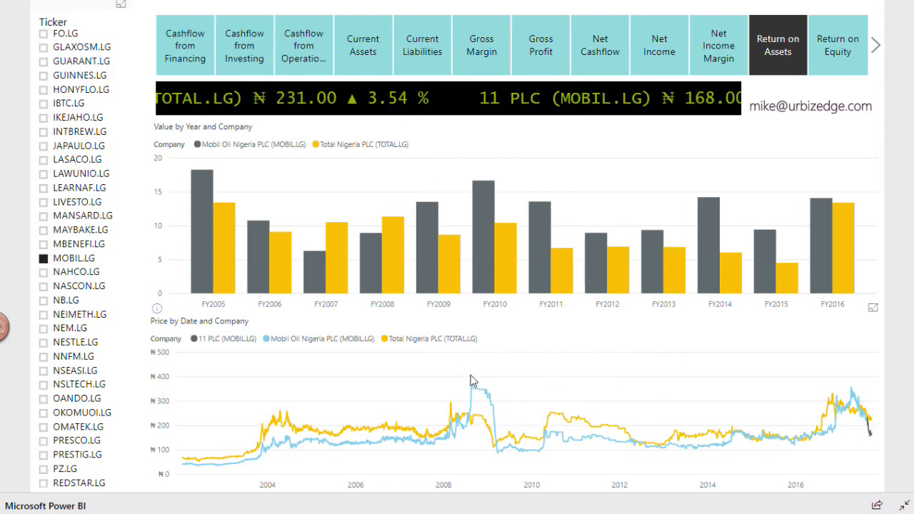
# Step: Examine the Mobil and Total price history, switch the measure to Net Income and inspect the yearly bars, then exit full screen
pyautogui.moveTo(471, 380)
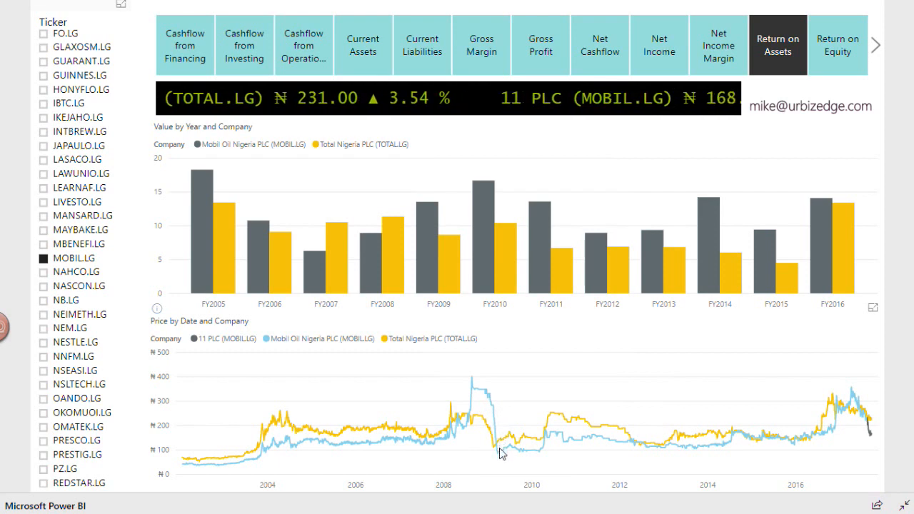
pyautogui.moveTo(500, 457)
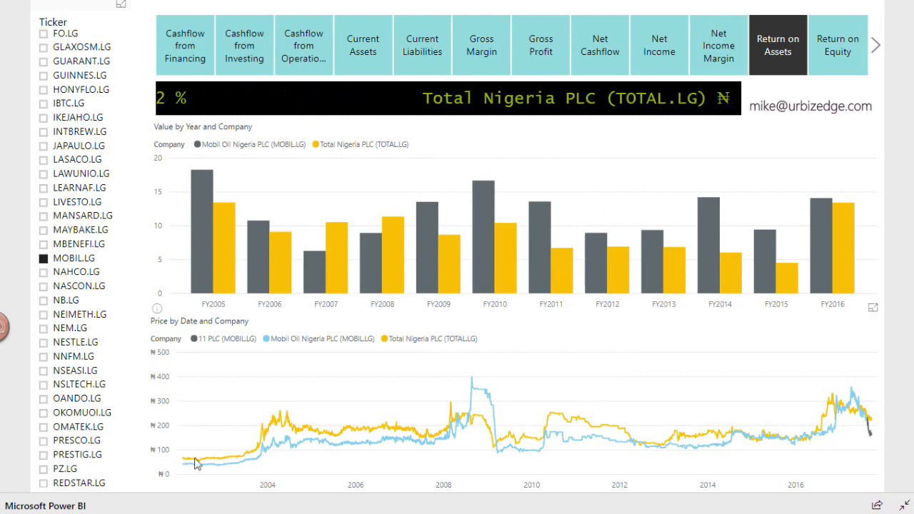
pyautogui.moveTo(183, 465)
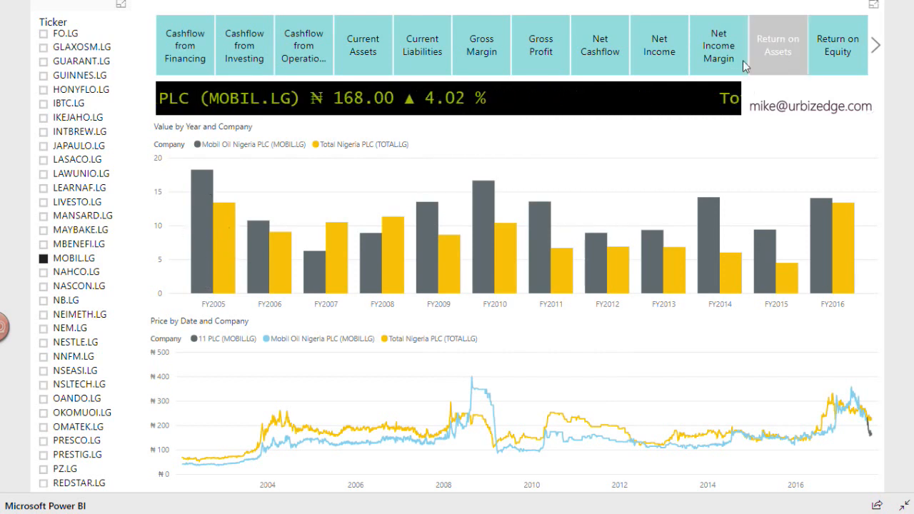
pyautogui.click(646, 52)
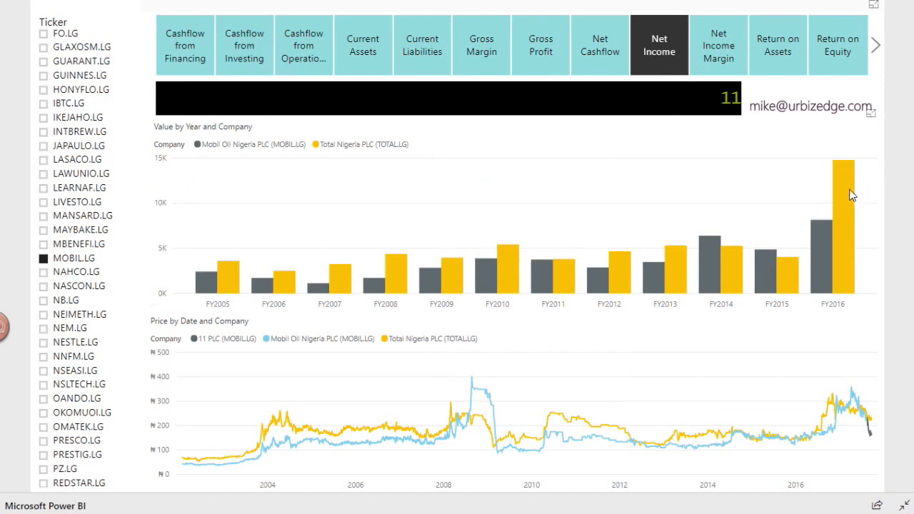
pyautogui.moveTo(390, 266)
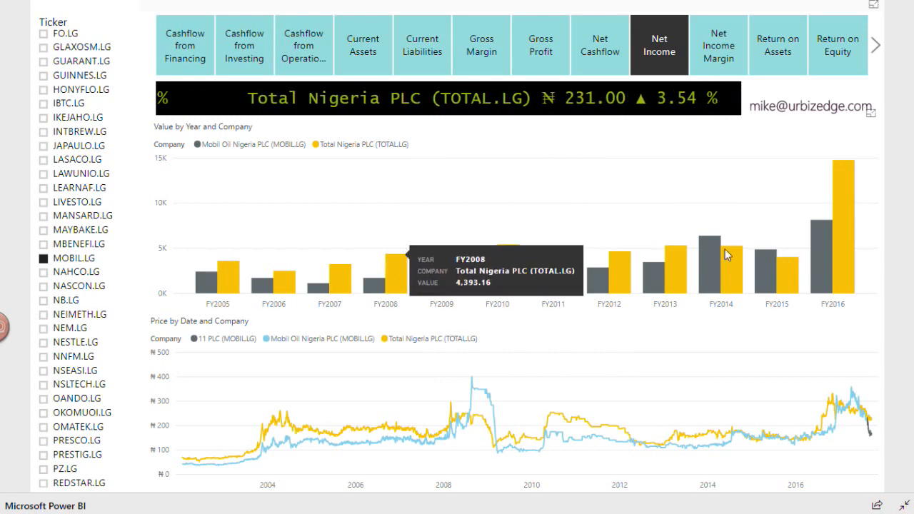
pyautogui.moveTo(846, 228)
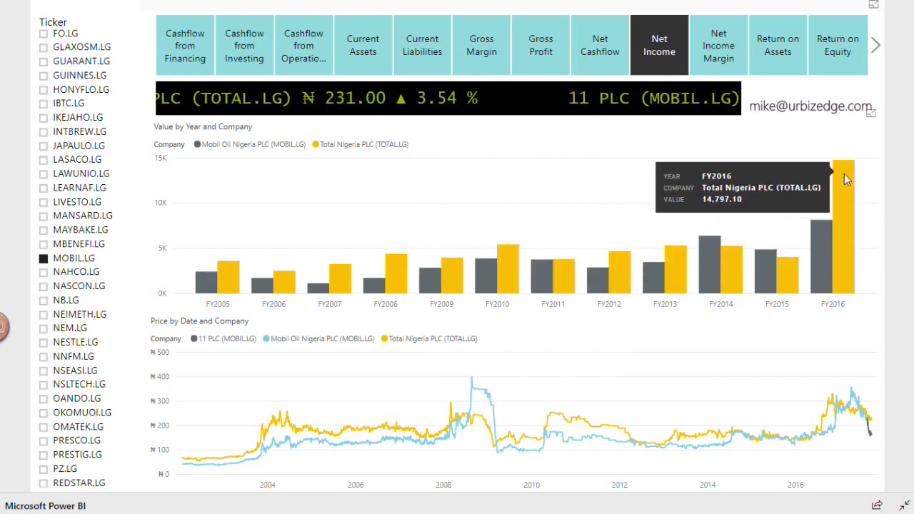
pyautogui.moveTo(761, 275)
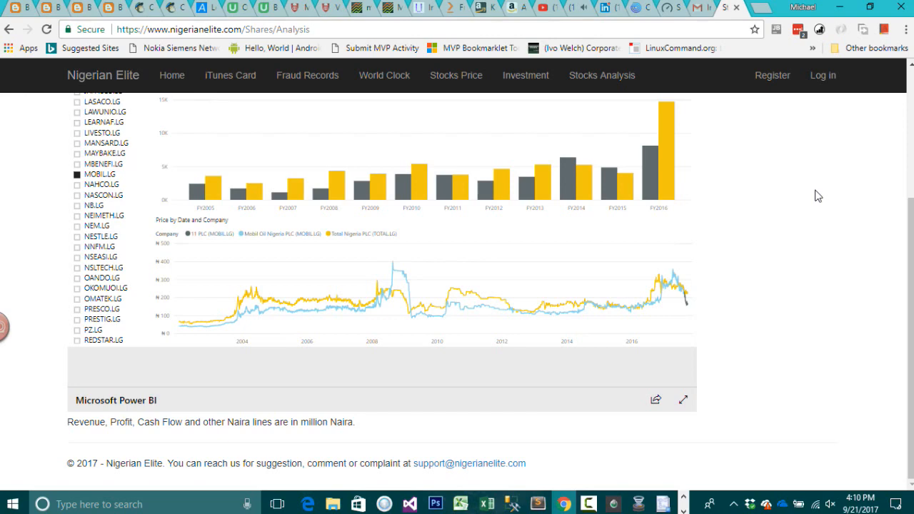
# Step: Switch to the Excel webinar workbook and open the Office add-in store's Financial Management category
pyautogui.hotkey('alt', 'Tab')
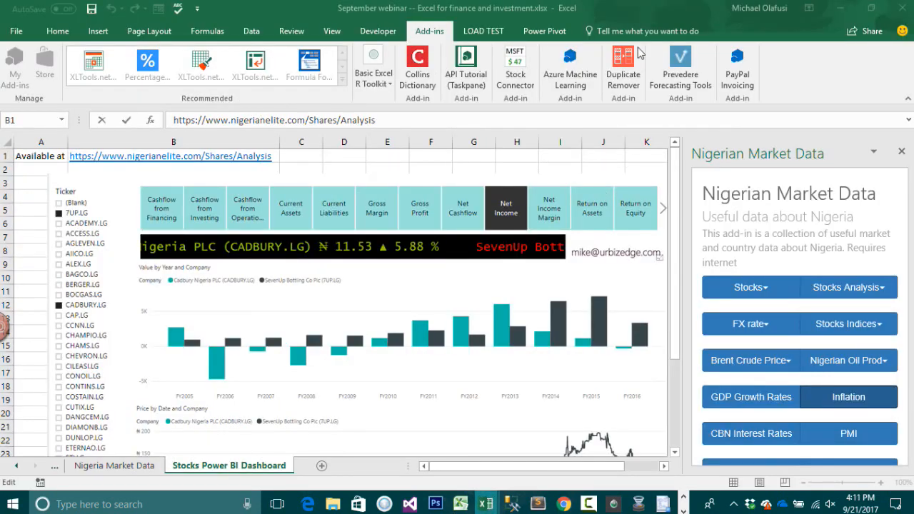
pyautogui.click(394, 180)
pyautogui.click(375, 162)
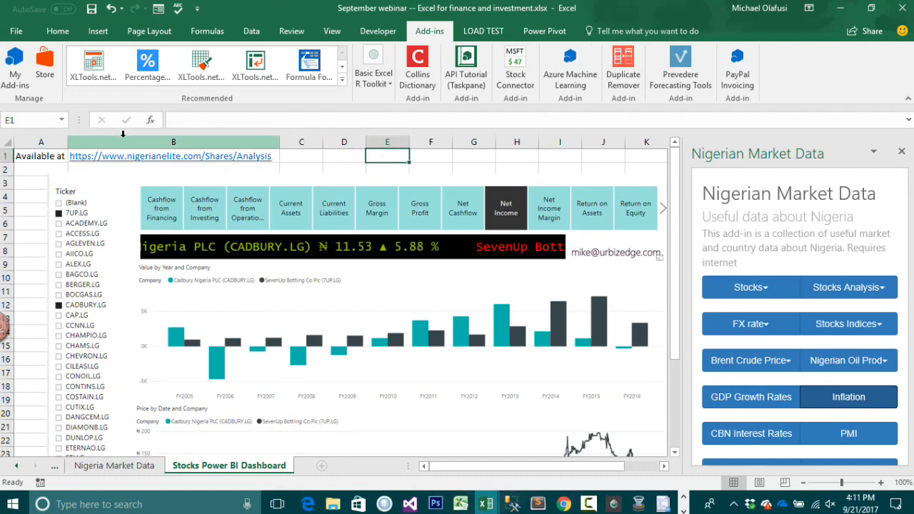
pyautogui.click(44, 66)
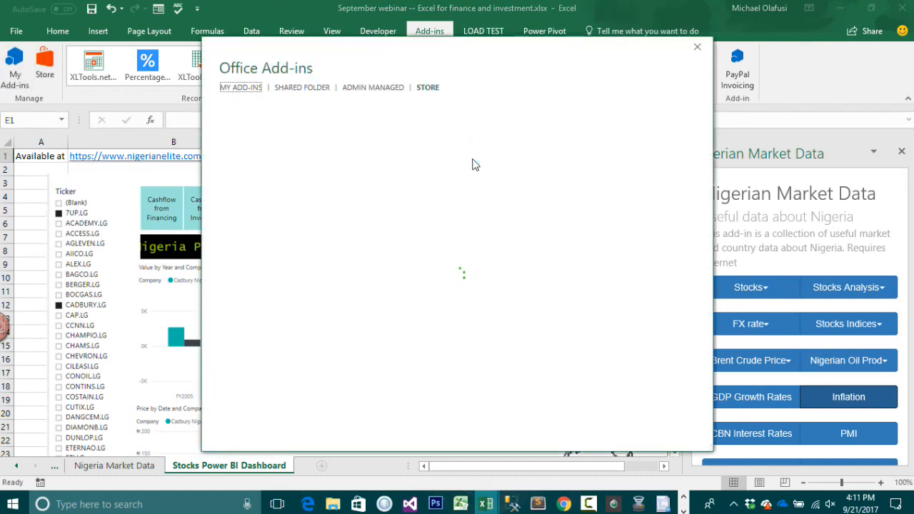
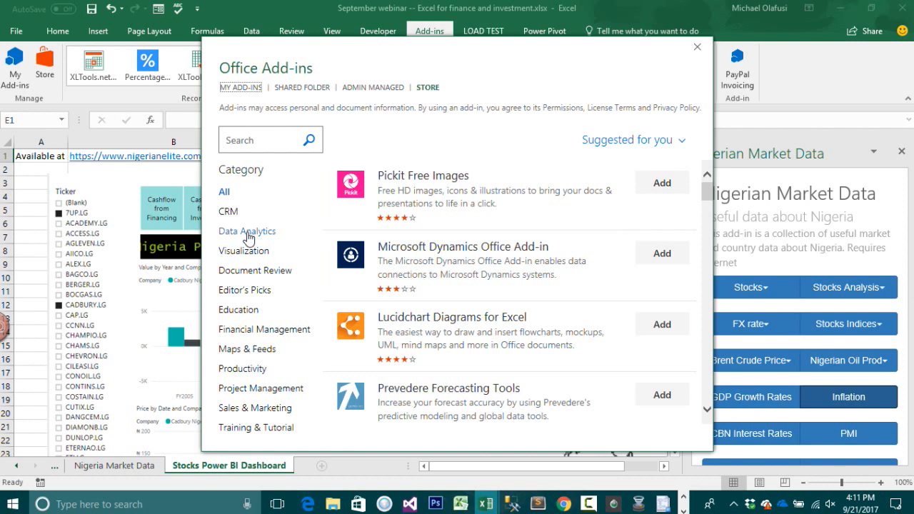
pyautogui.scroll(-1, 246, 271)
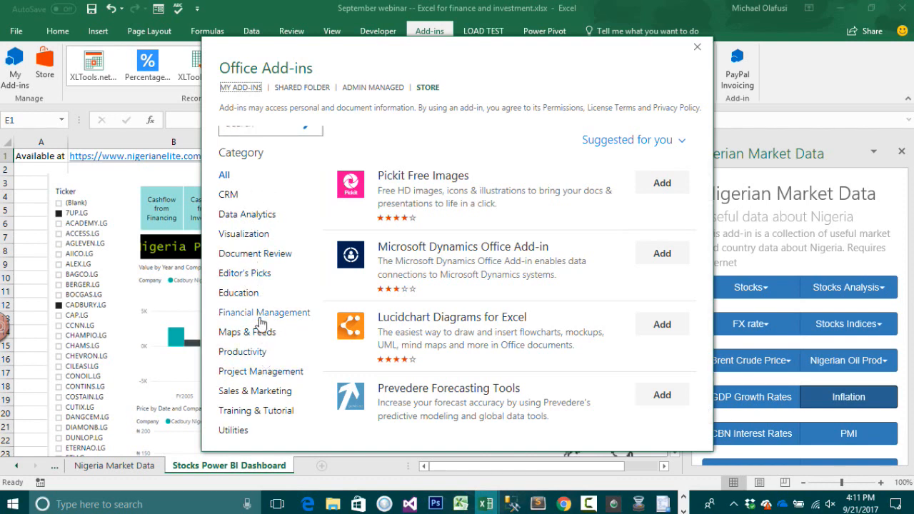
pyautogui.click(264, 321)
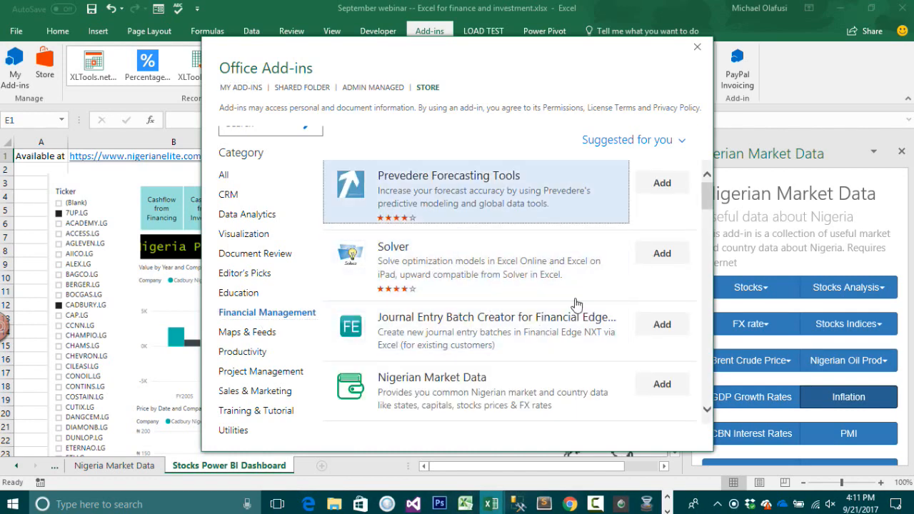
# Step: Locate the Nigerian Market Data listing among the Financial Management add-ins, and close the store without adding anything
pyautogui.scroll(-1, 492, 292)
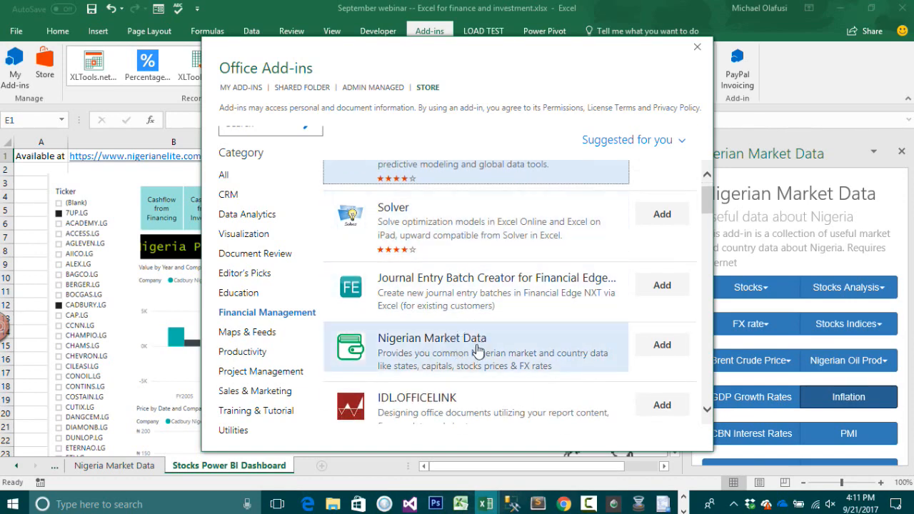
pyautogui.scroll(1, 476, 350)
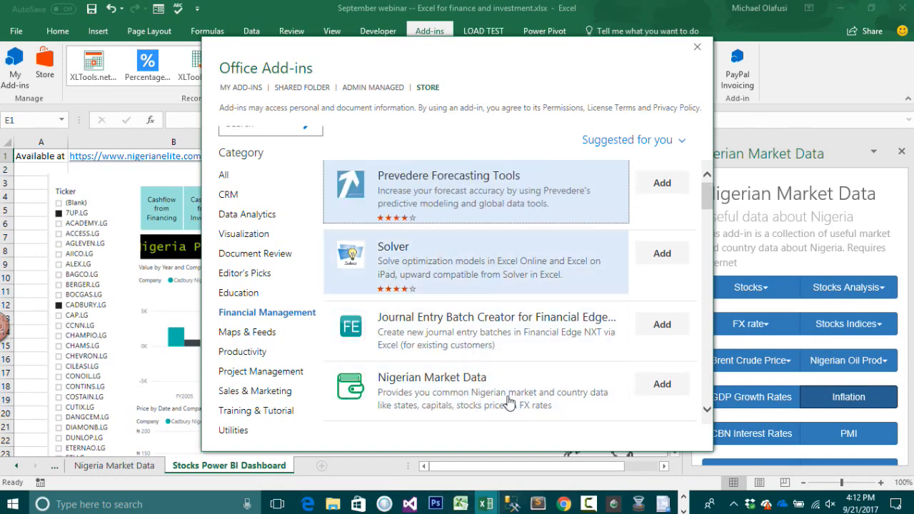
pyautogui.scroll(-1, 477, 357)
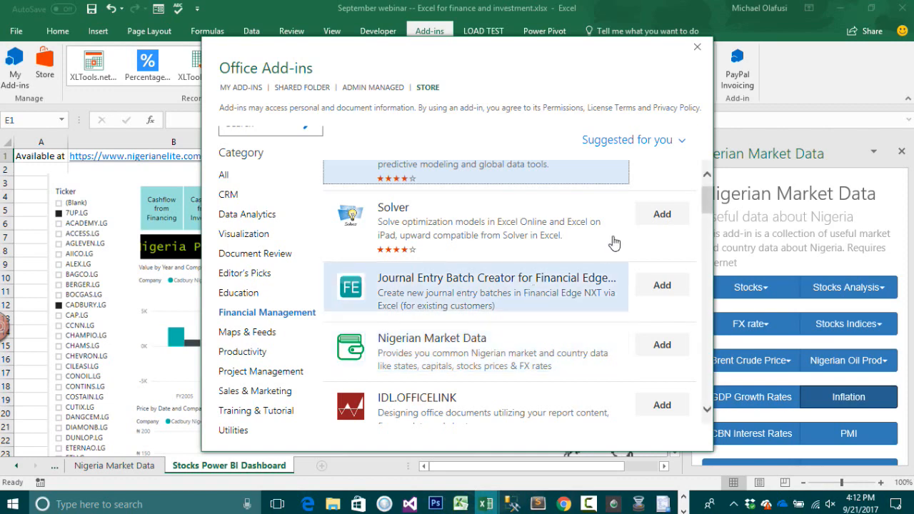
pyautogui.click(697, 47)
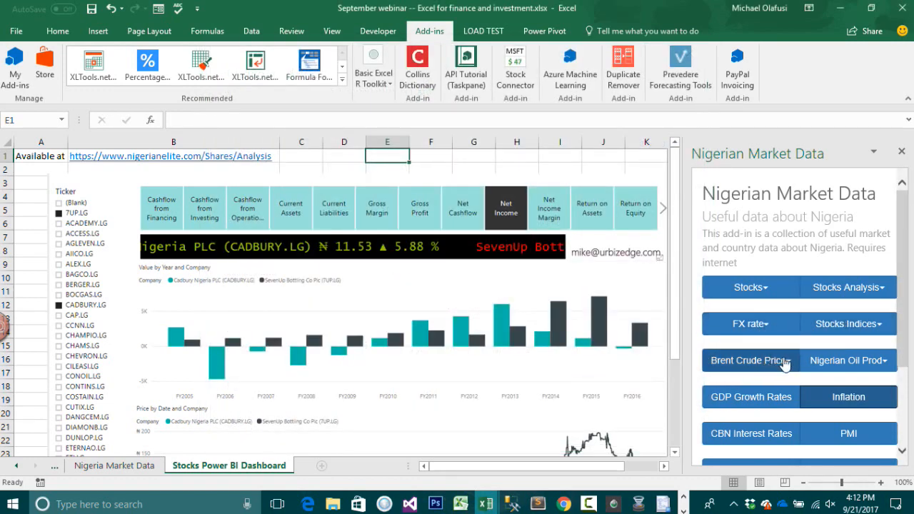
# Step: Insert yesterday's Brent crude price from the Nigerian Market Data add-in at cell Y1 of the Nigeria Market Data sheet
pyautogui.click(100, 467)
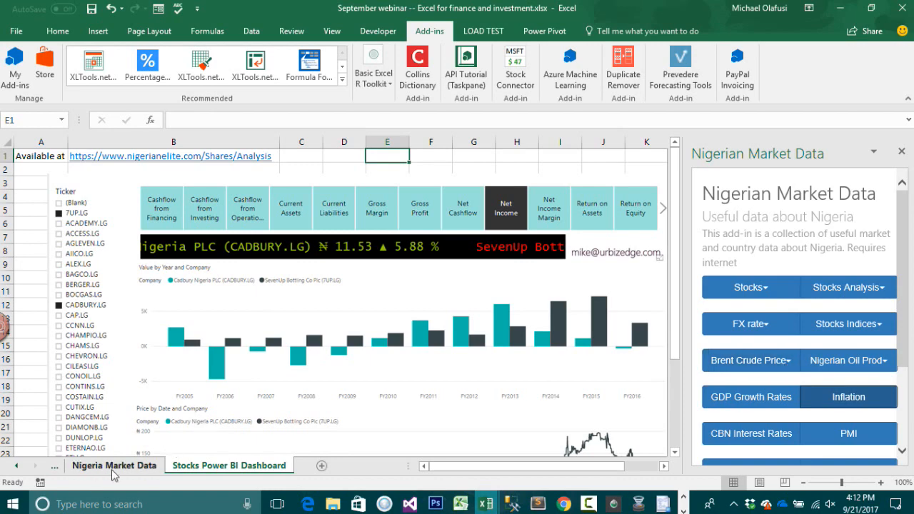
pyautogui.click(664, 466)
pyautogui.click(664, 467)
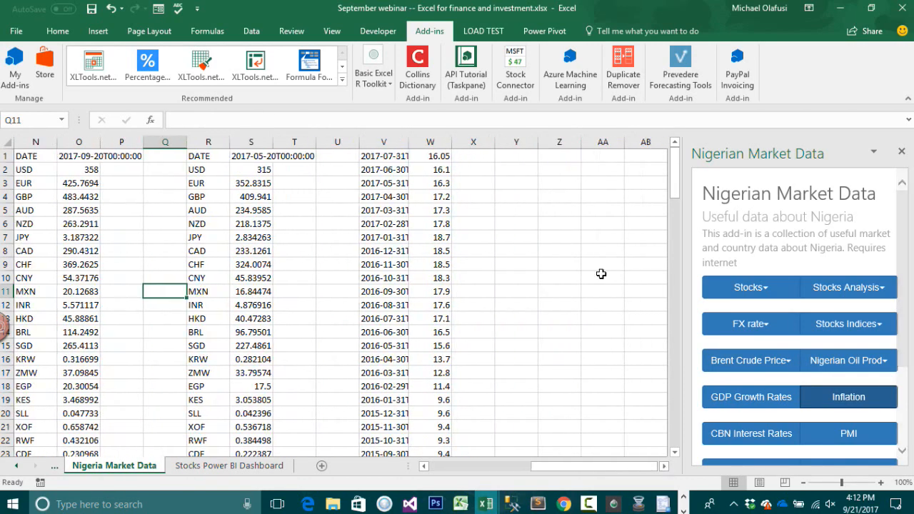
pyautogui.click(532, 159)
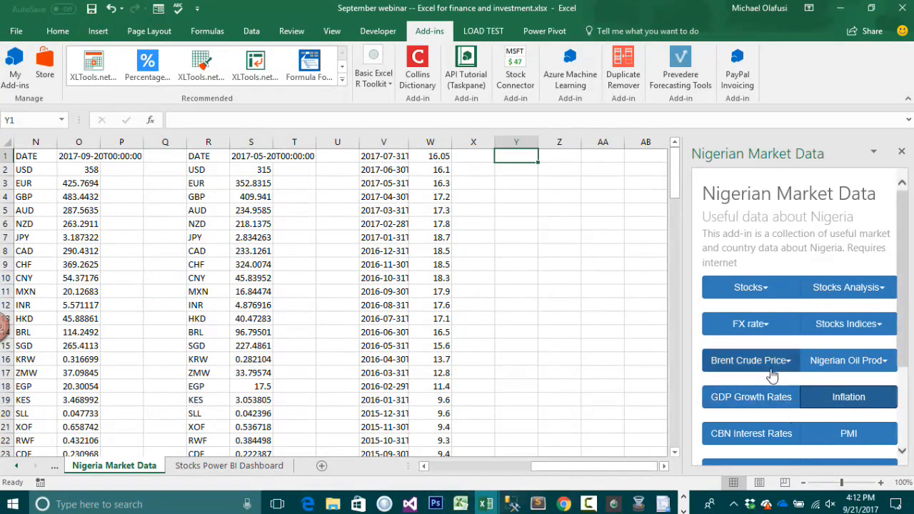
pyautogui.click(749, 360)
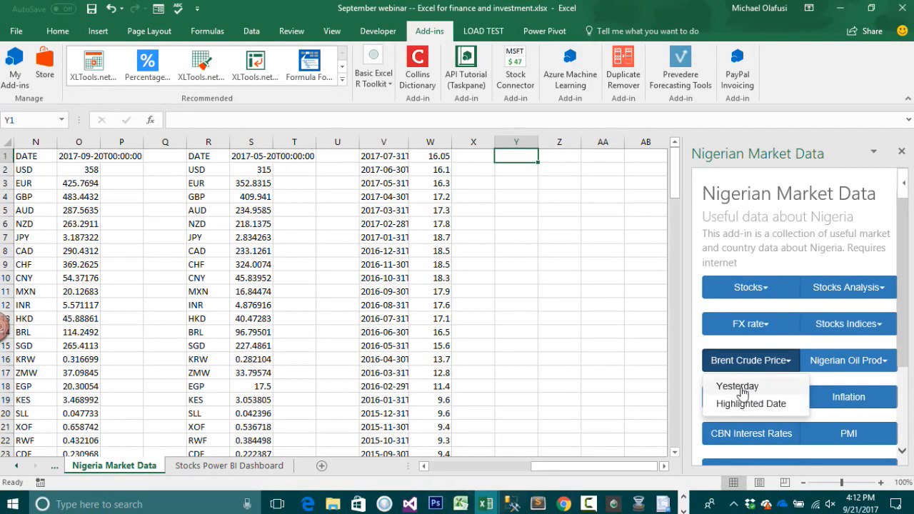
pyautogui.click(749, 386)
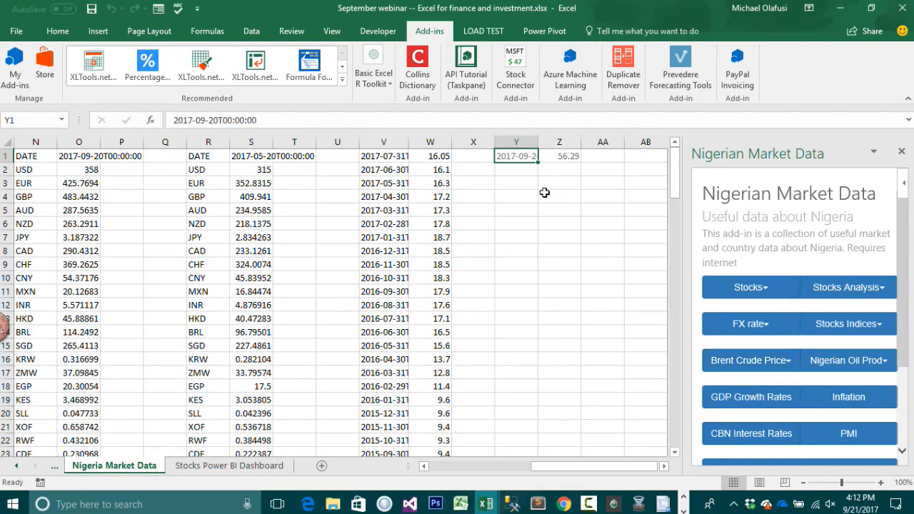
pyautogui.click(568, 158)
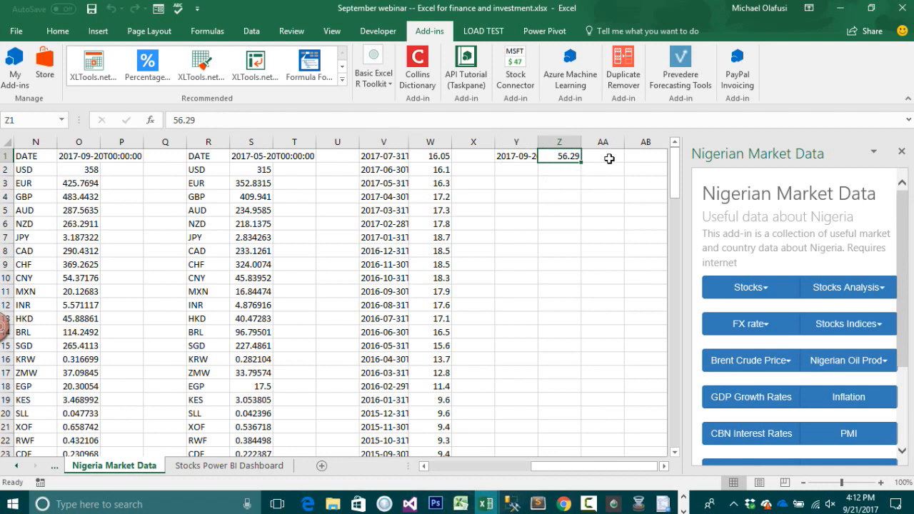
# Step: Enter the date 2017-04-21 as text in cell AB1
pyautogui.click(633, 154)
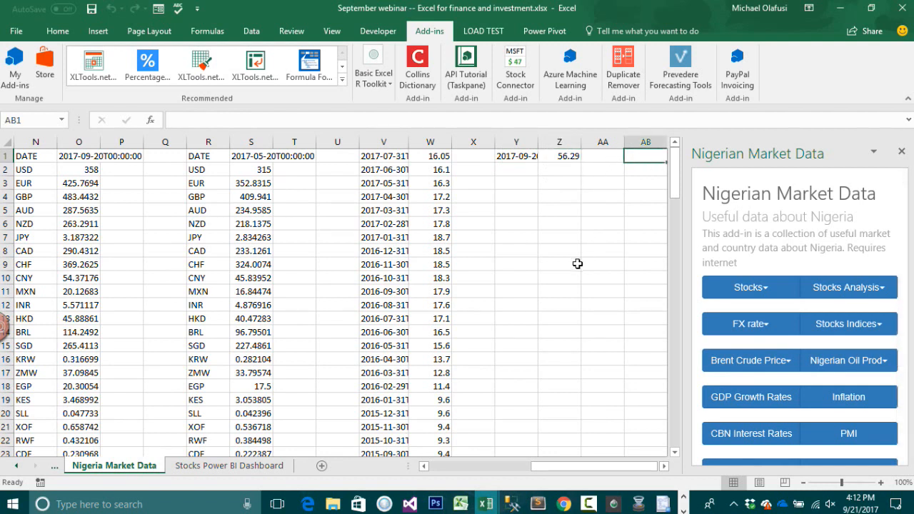
pyautogui.write("'")
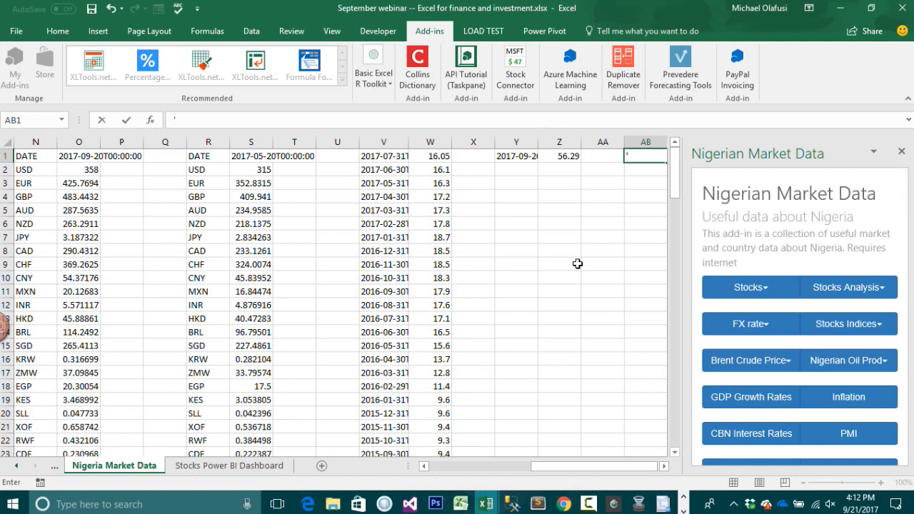
pyautogui.write('017-04-21')
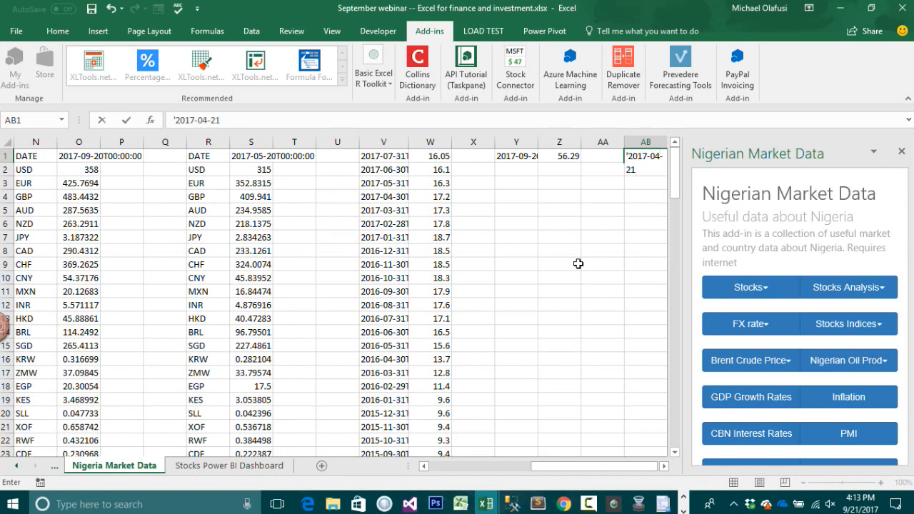
pyautogui.hotkey('ctrl', 'Return')
pyautogui.press('Right')
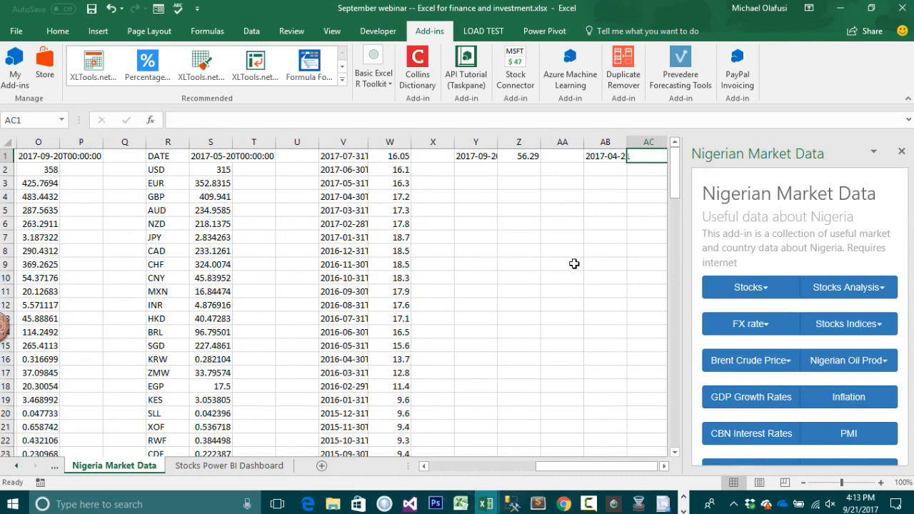
# Step: Fetch the Brent crude price for the highlighted date in cell AB1 with the Nigerian Market Data add-in
pyautogui.click(602, 158)
pyautogui.click(739, 361)
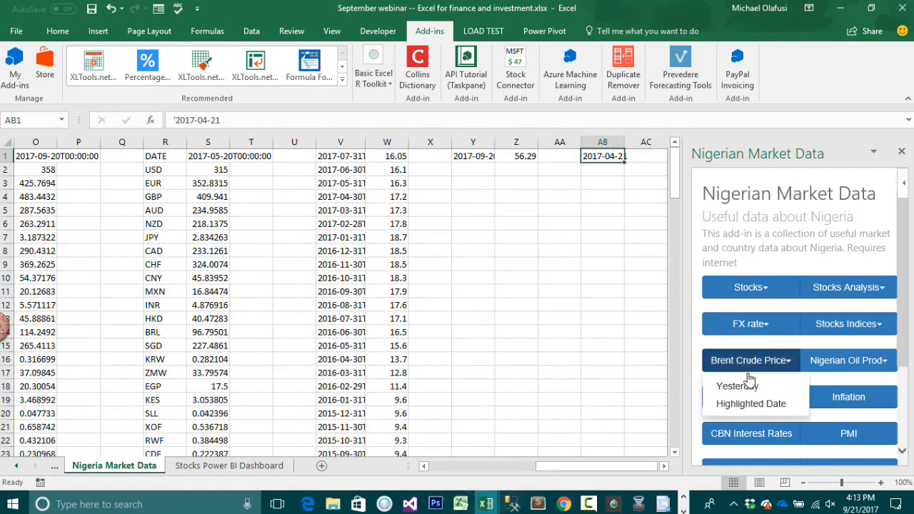
pyautogui.click(751, 402)
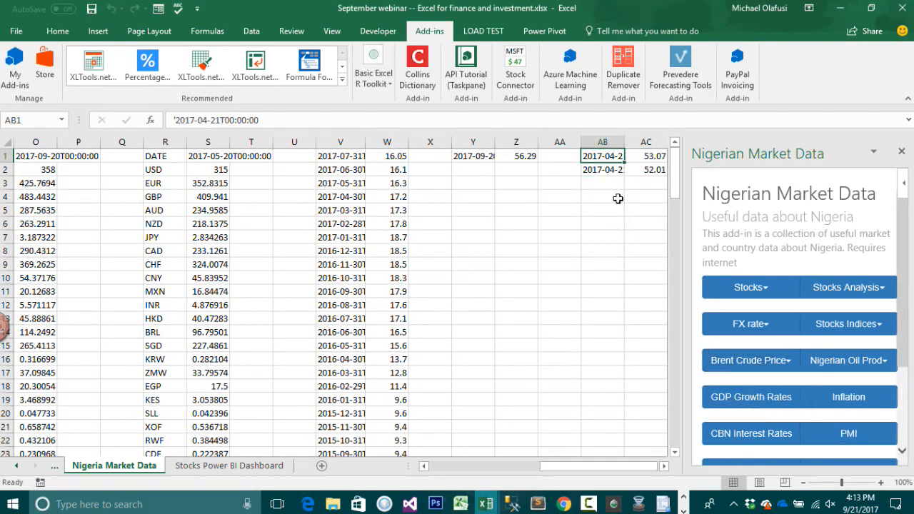
pyautogui.click(609, 197)
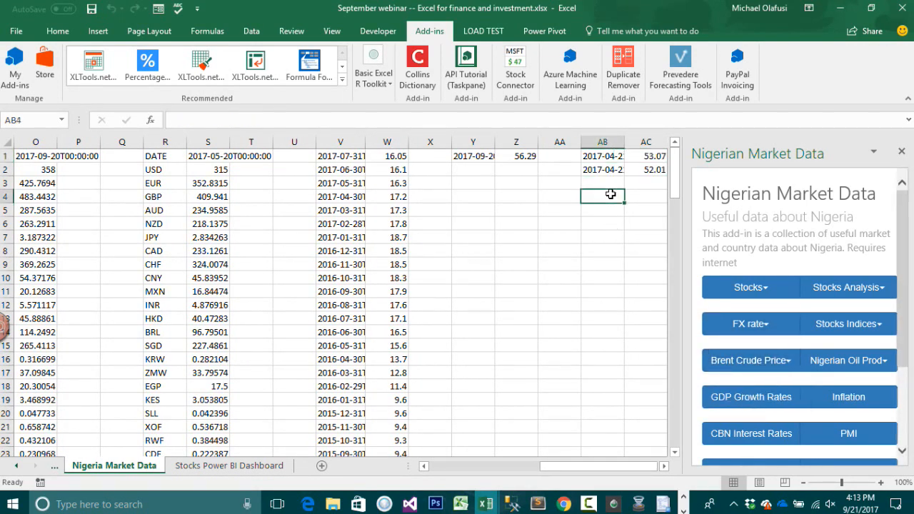
# Step: Autofit column AB to its full dates and select the first Brent price beside them in AC1
pyautogui.doubleClick(624, 143)
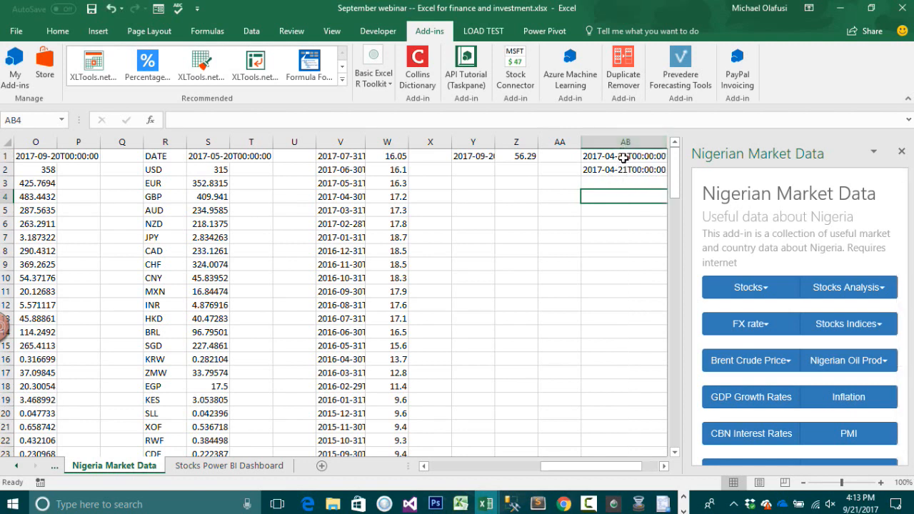
pyautogui.click(623, 156)
pyautogui.press('Right')
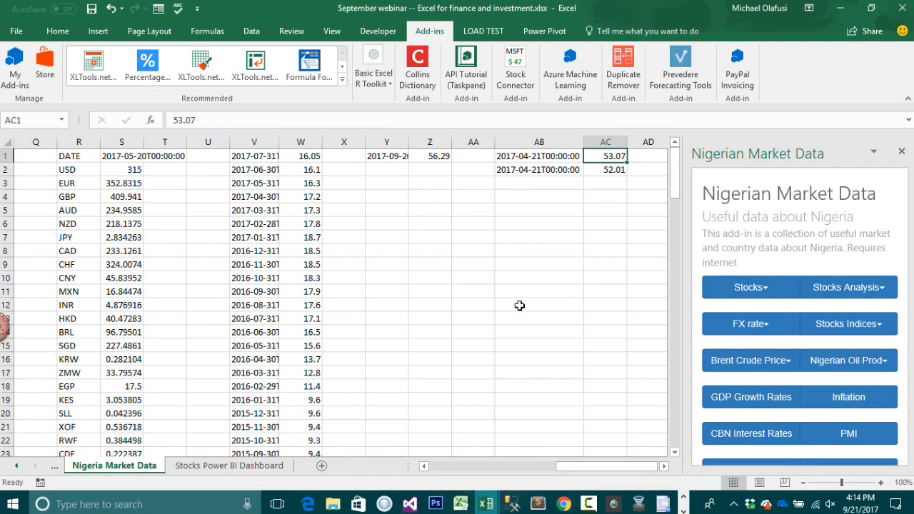
# Step: Switch to the YouTube live event page in Chrome and request to stop streaming the September 2017 webinar
pyautogui.hotkey('alt', 'Tab')
pyautogui.hotkey('alt', 'Tab')
pyautogui.hotkey('alt', 'Tab')
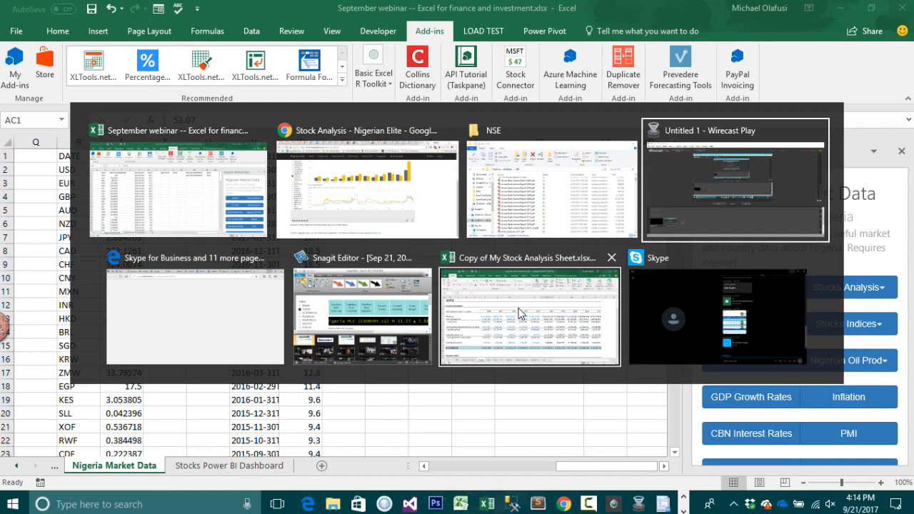
pyautogui.hotkey('alt', 'shift', 'Tab')
pyautogui.hotkey('alt', 'shift', 'Tab')
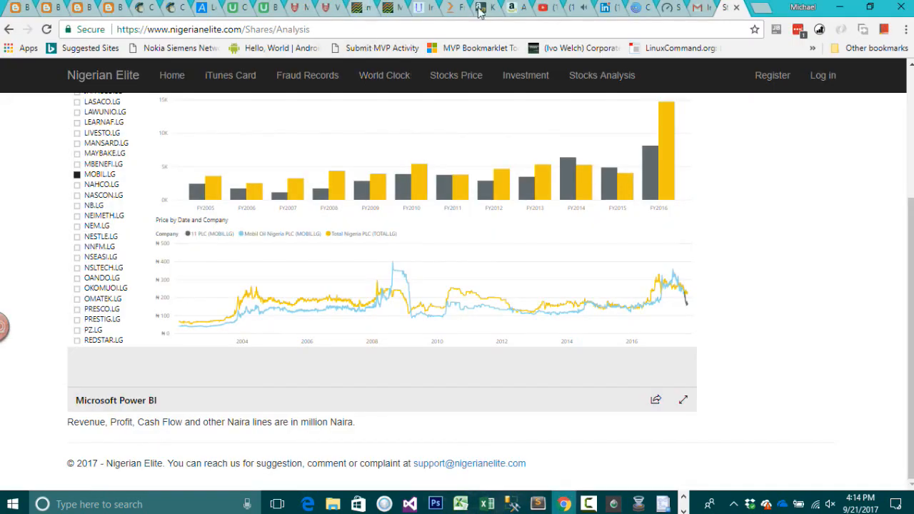
pyautogui.click(542, 7)
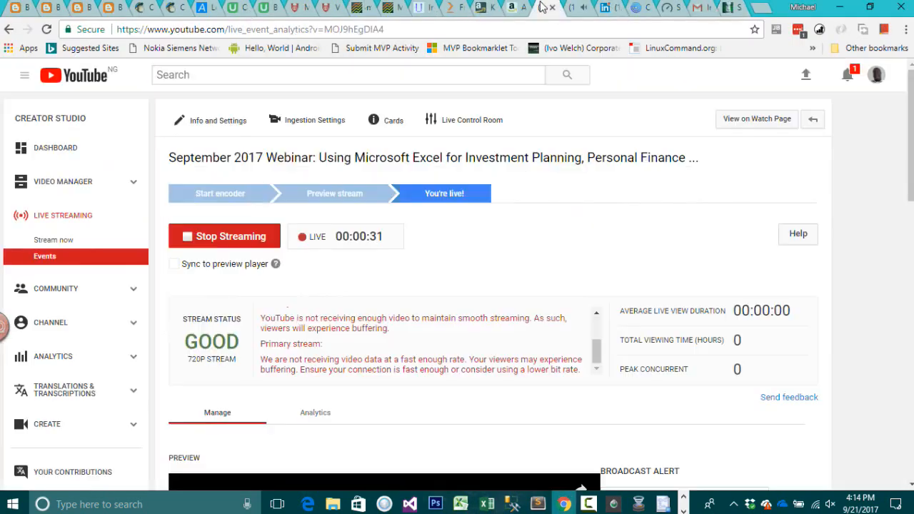
pyautogui.click(225, 237)
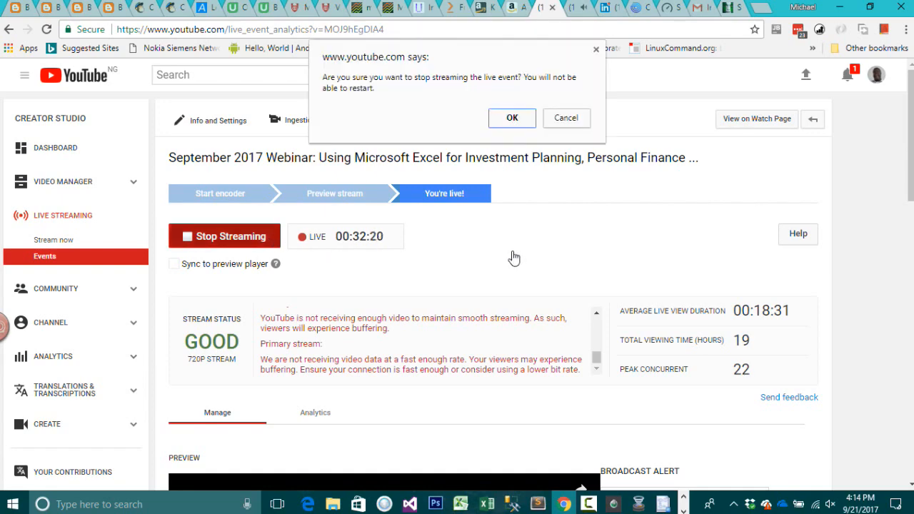